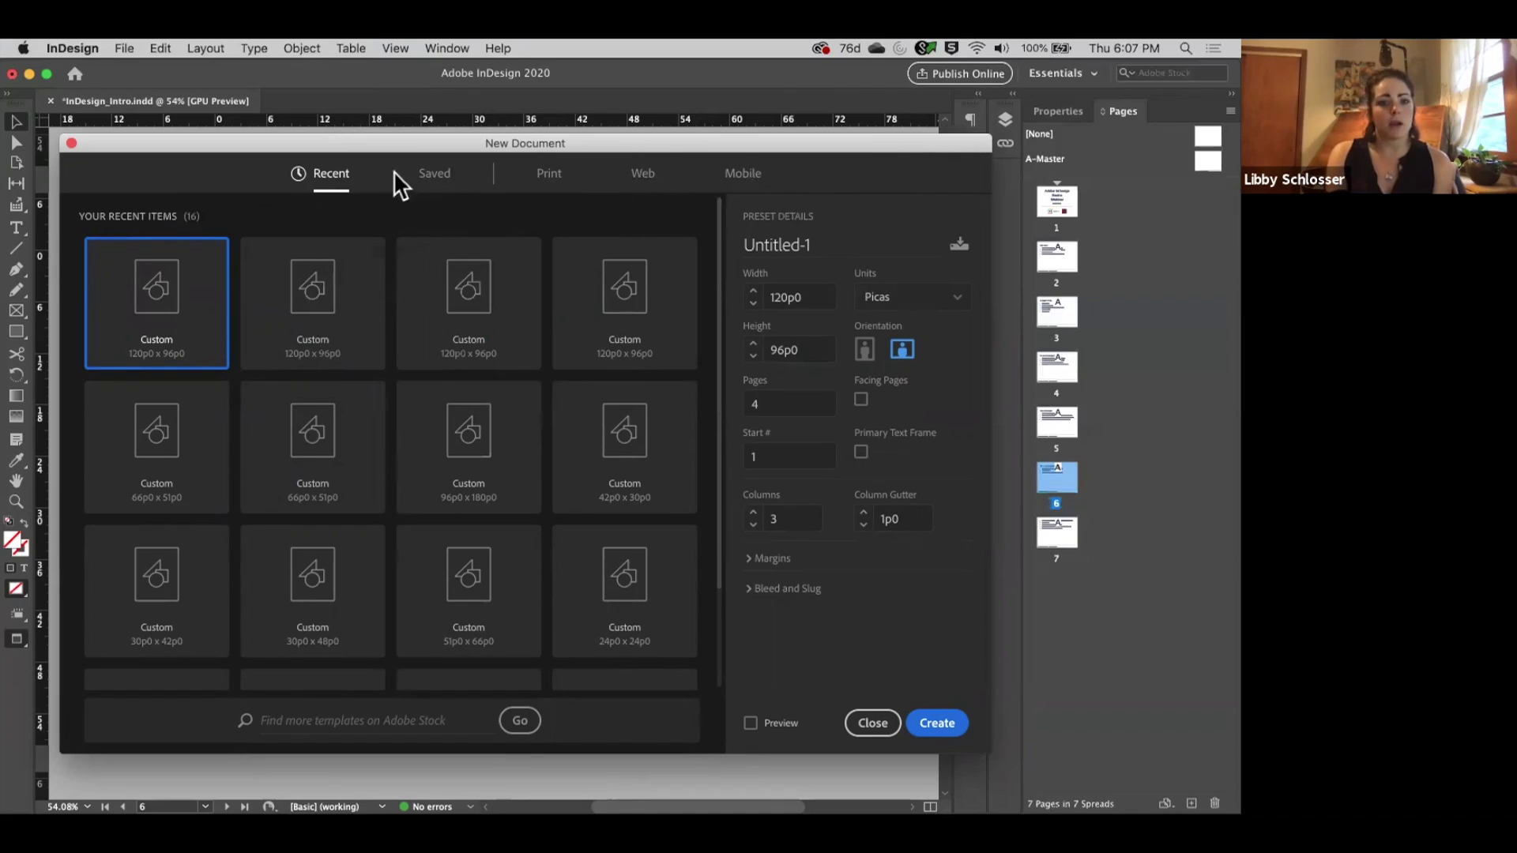
# Look through the saved, print, web and mobile document presets and return to the recent ones.
pyautogui.click(429, 175)
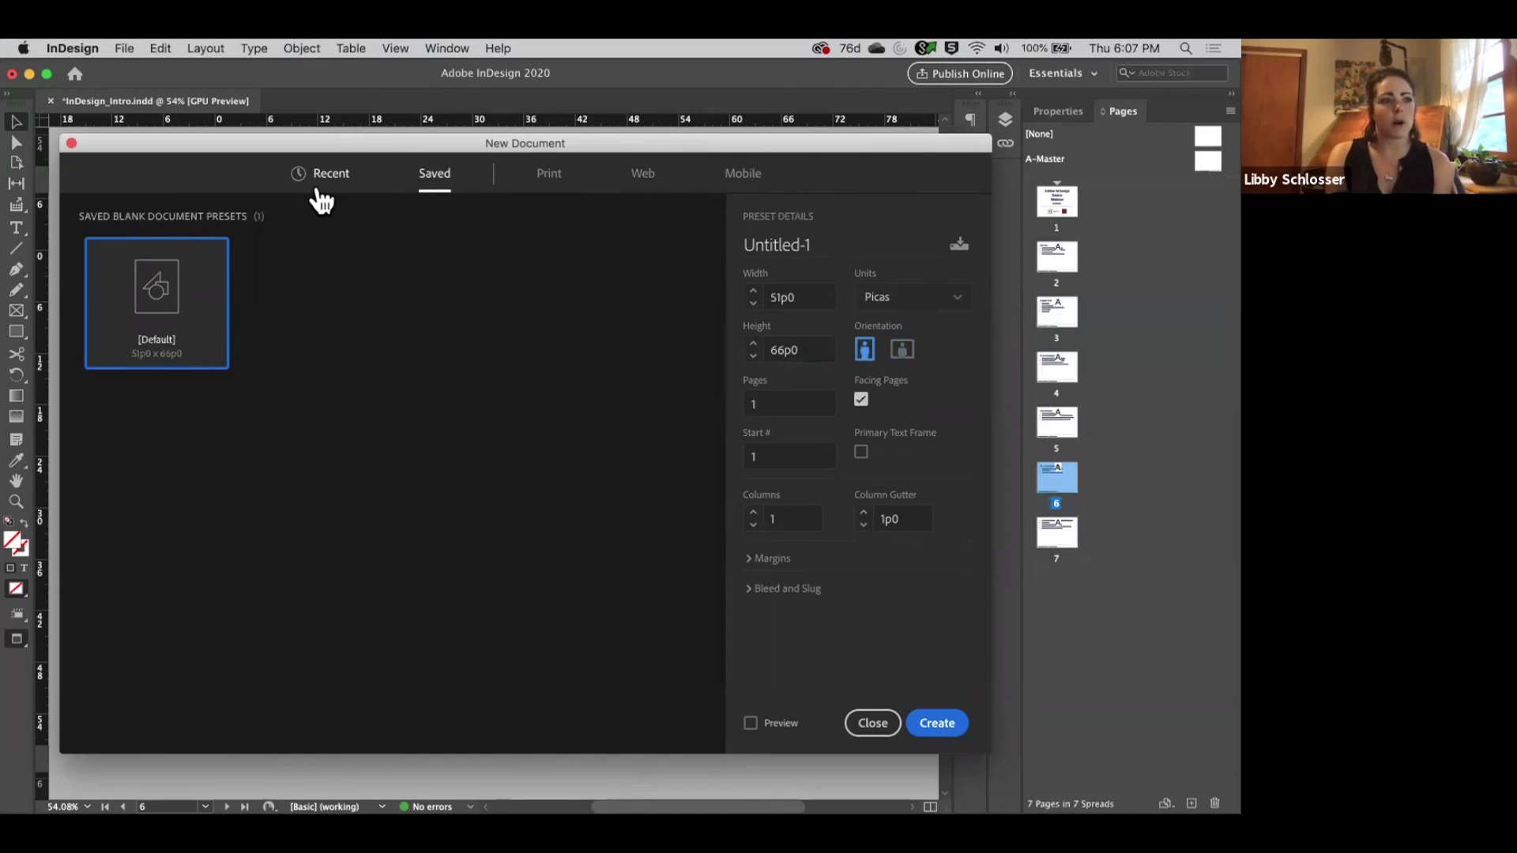
pyautogui.click(326, 188)
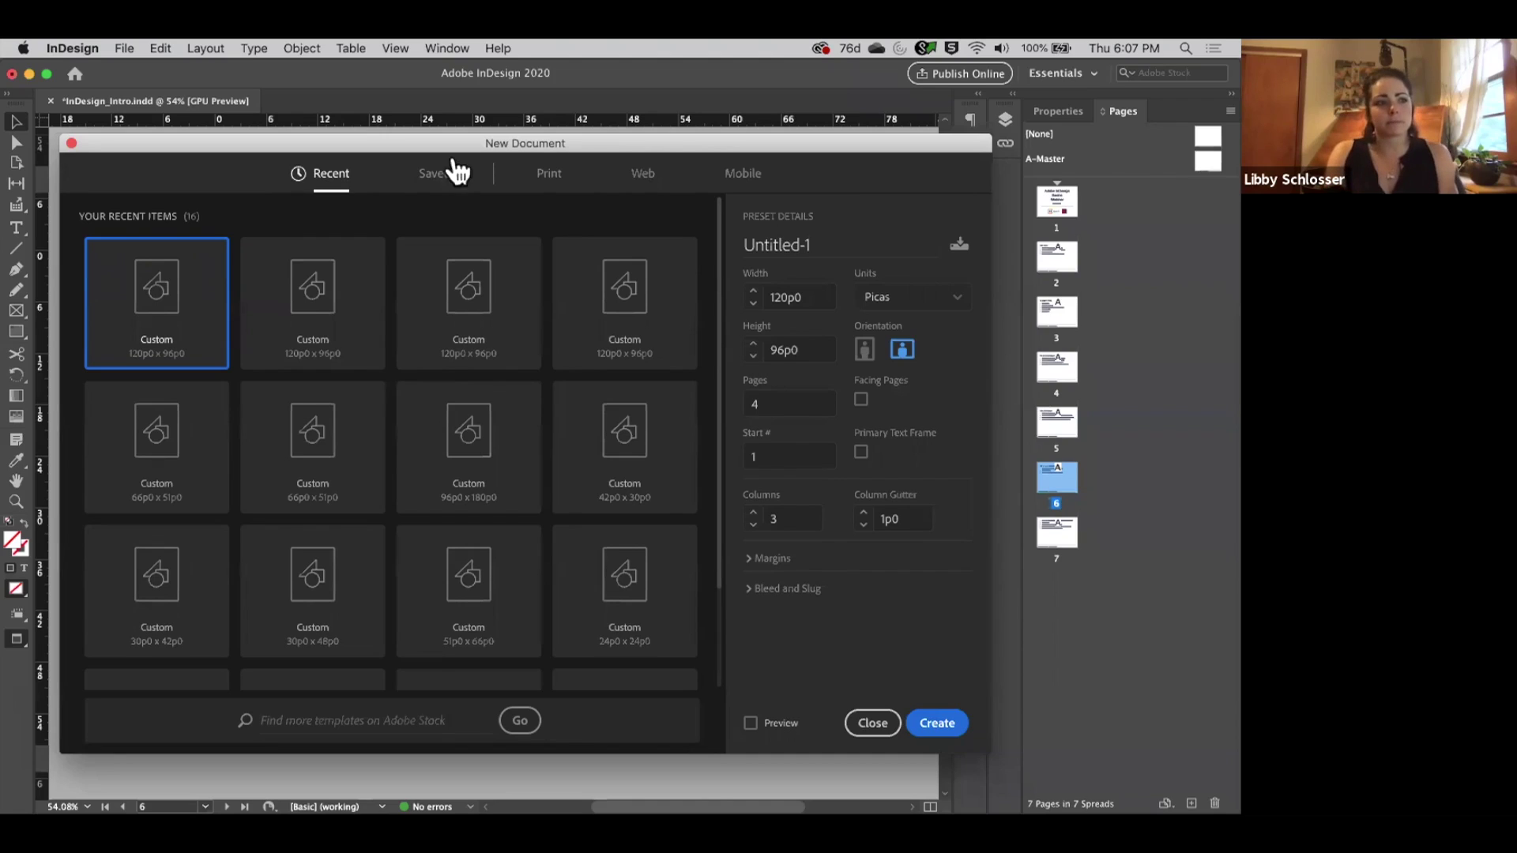
pyautogui.moveTo(463, 143); pyautogui.dragTo(463, 129)
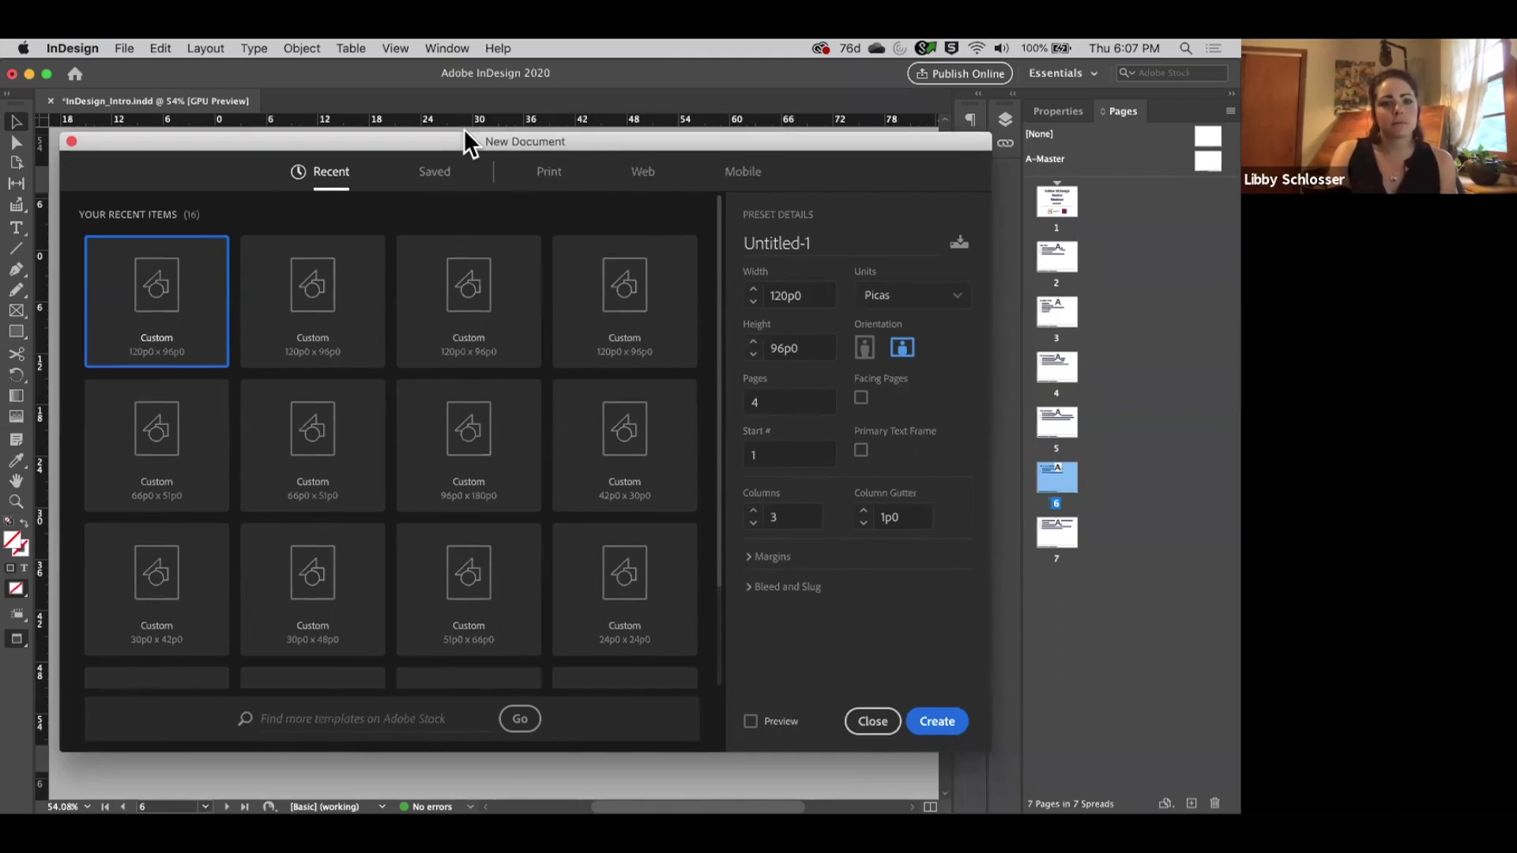
pyautogui.click(440, 168)
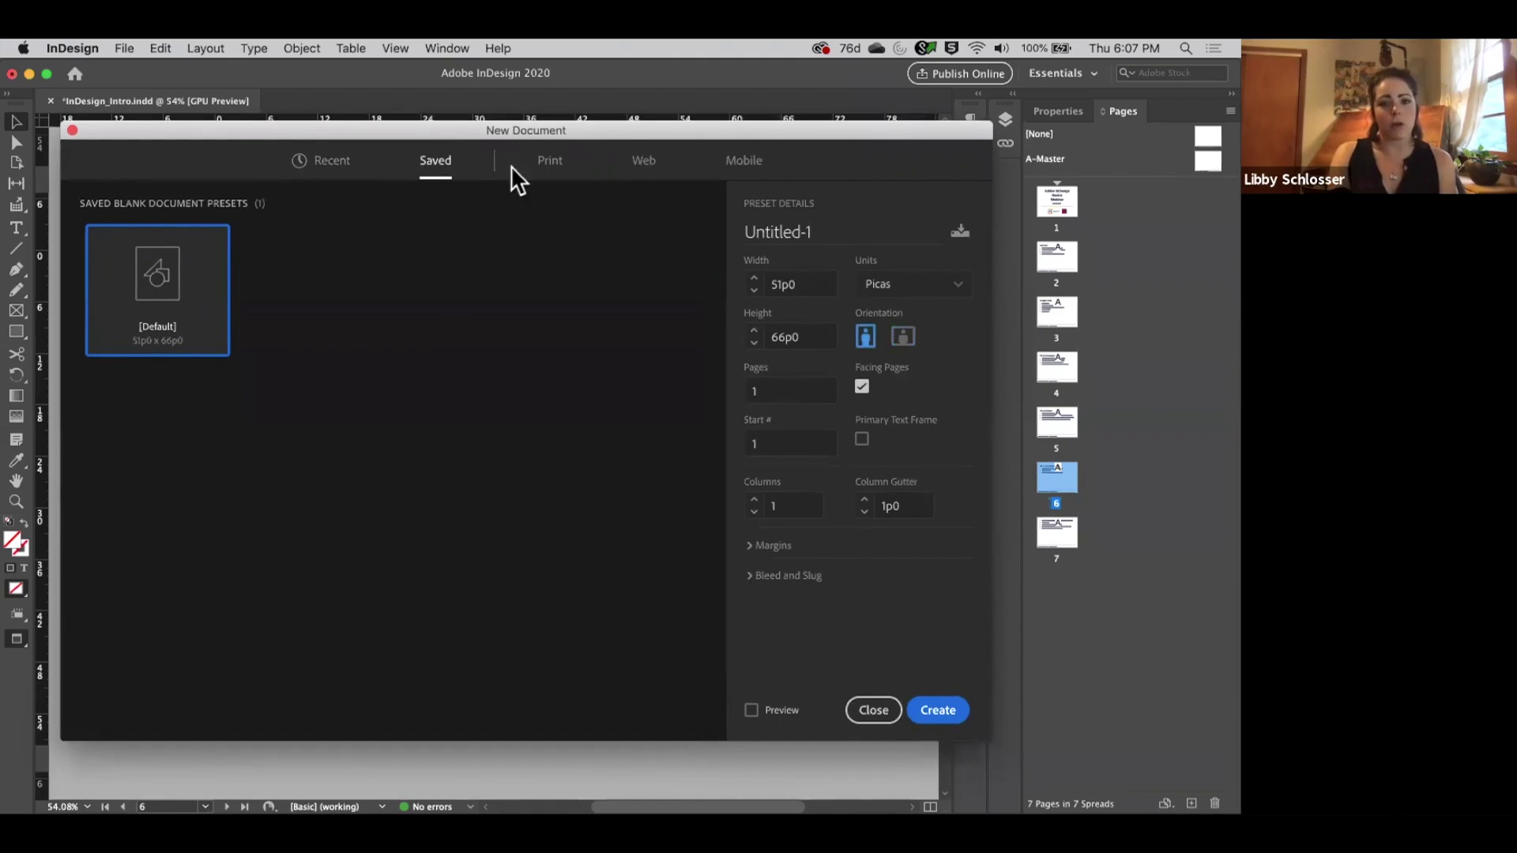
pyautogui.click(551, 166)
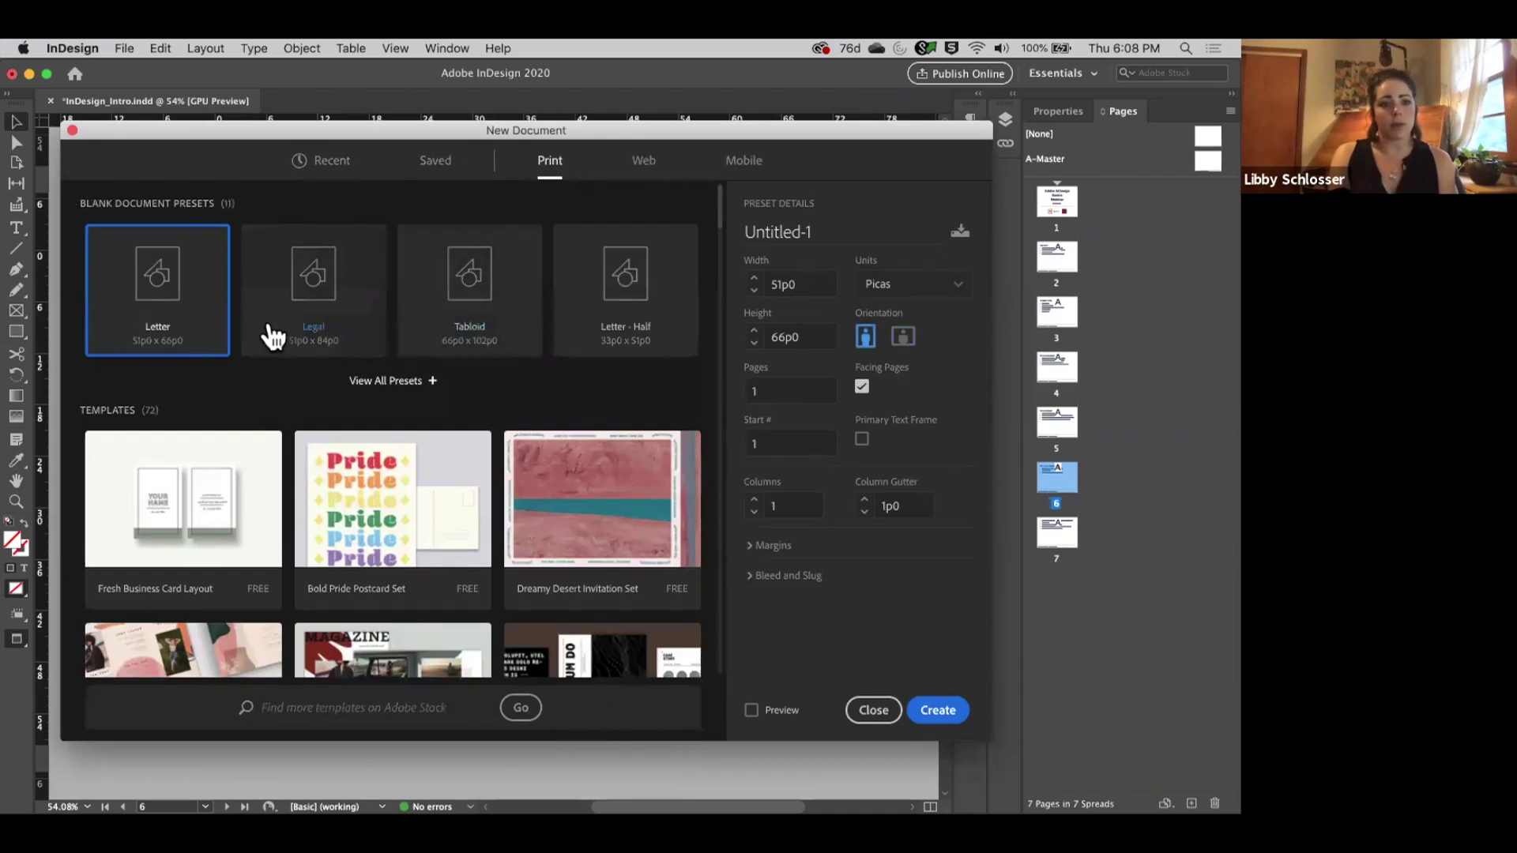
pyautogui.click(643, 160)
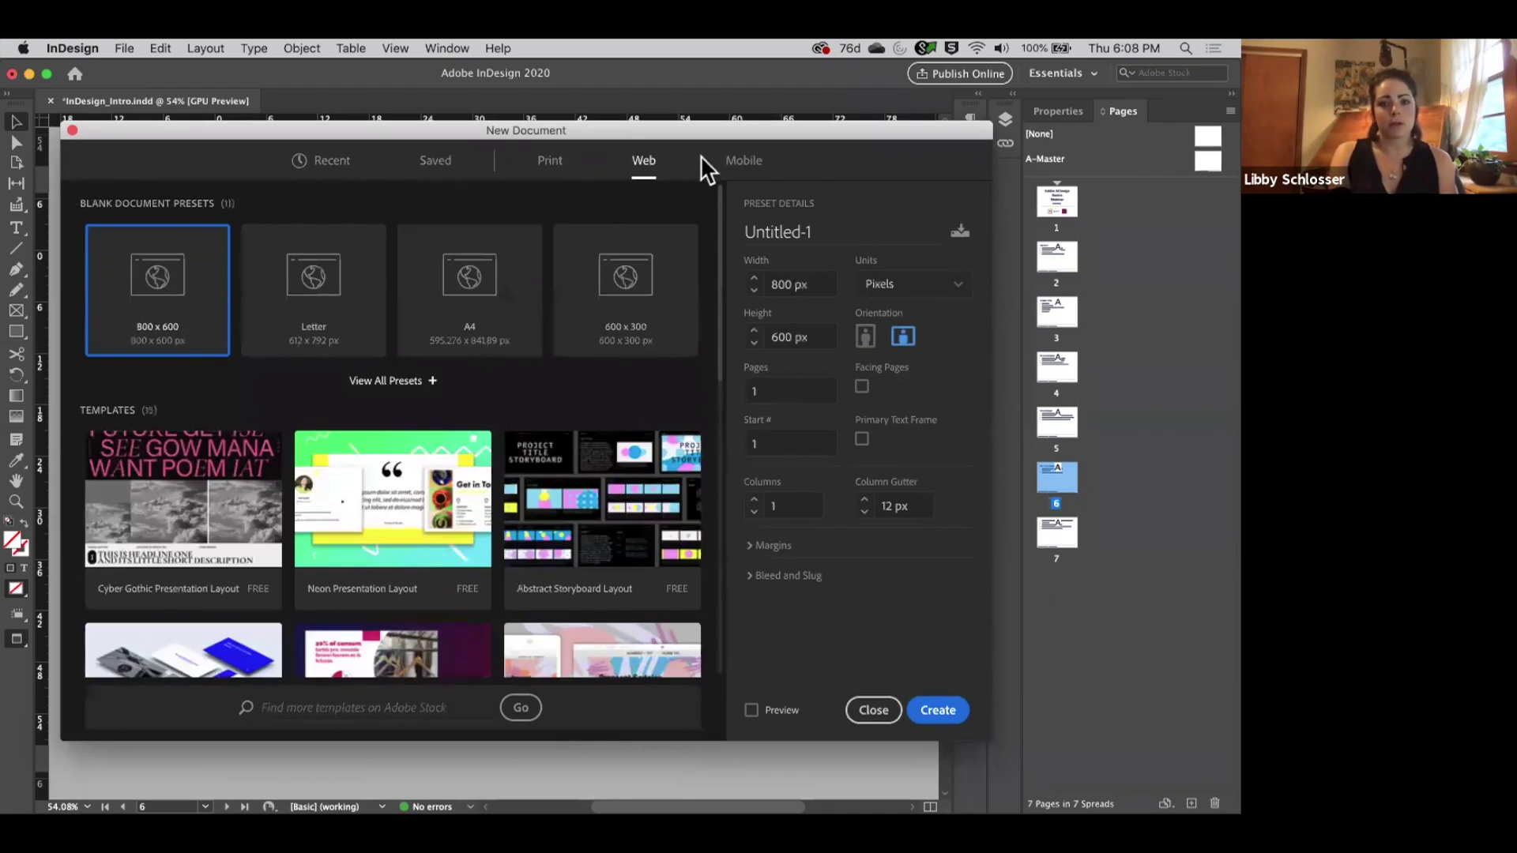
pyautogui.click(751, 164)
pyautogui.click(643, 163)
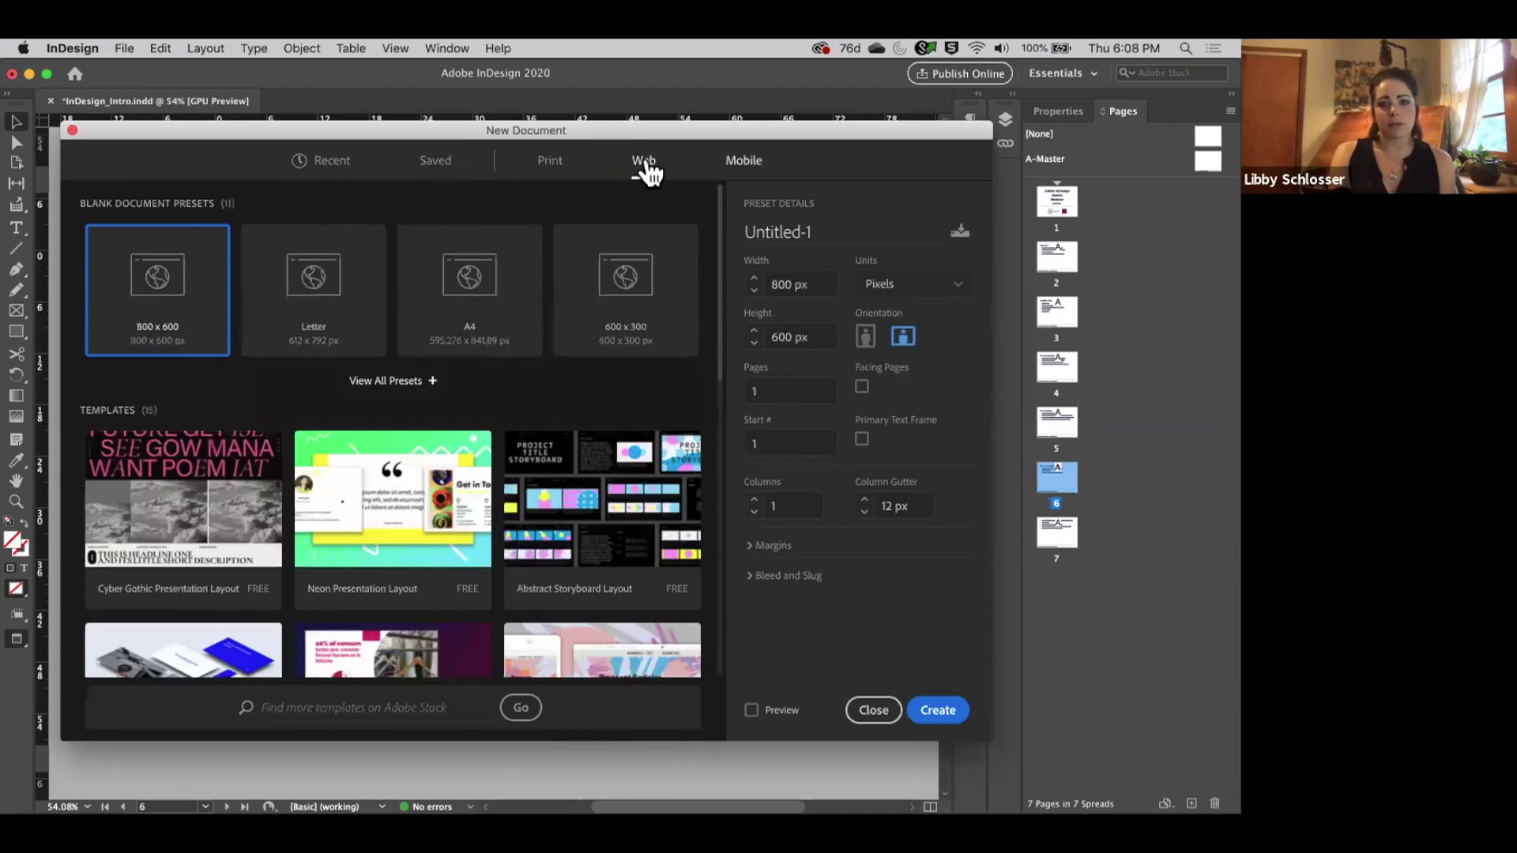
pyautogui.click(338, 166)
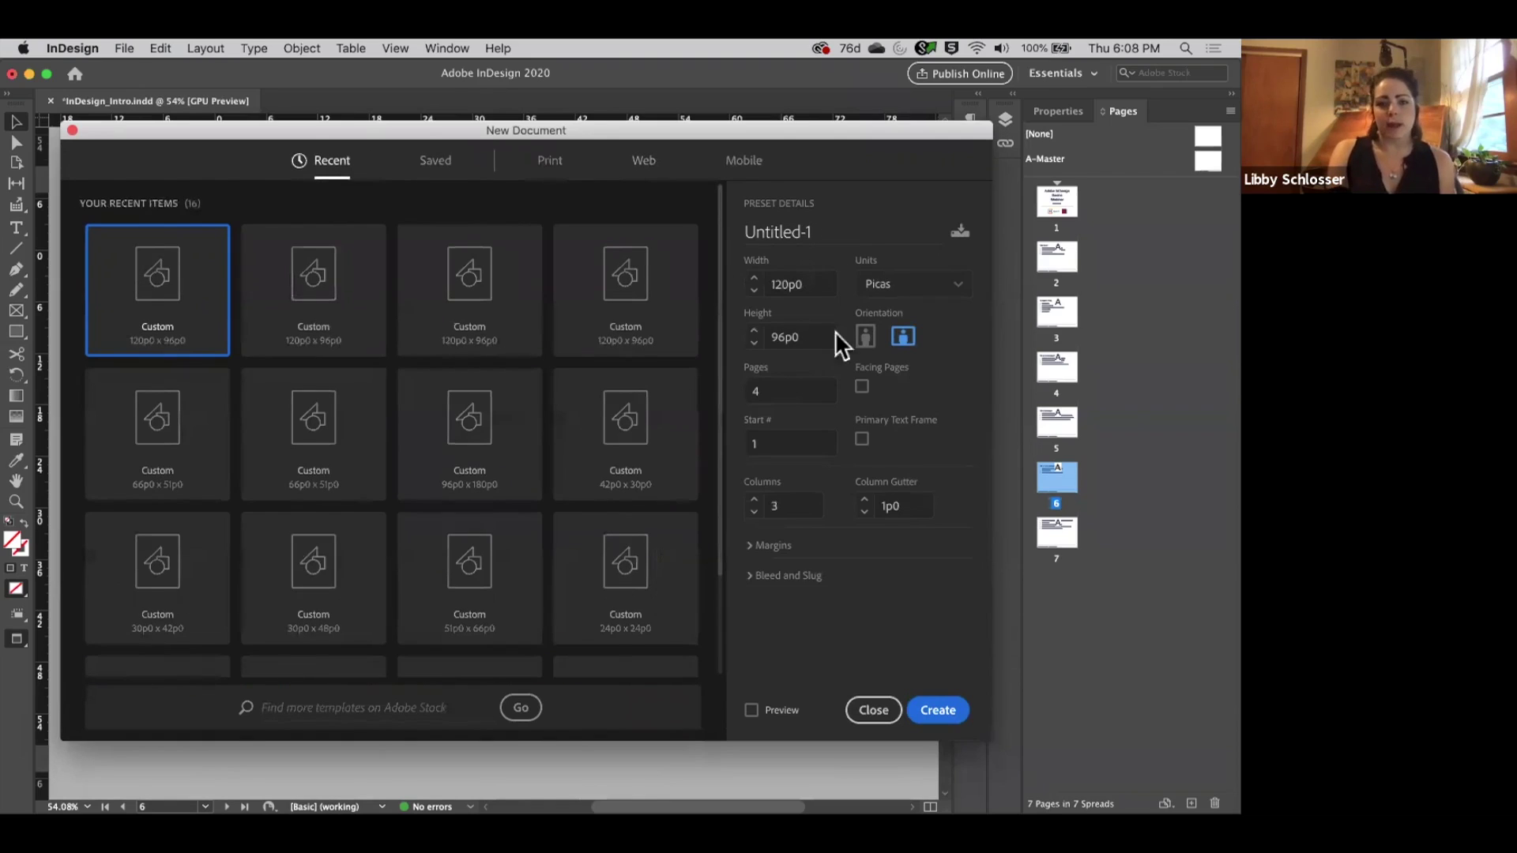
# Name the new document Poster and set its units to inches.
pyautogui.click(828, 237)
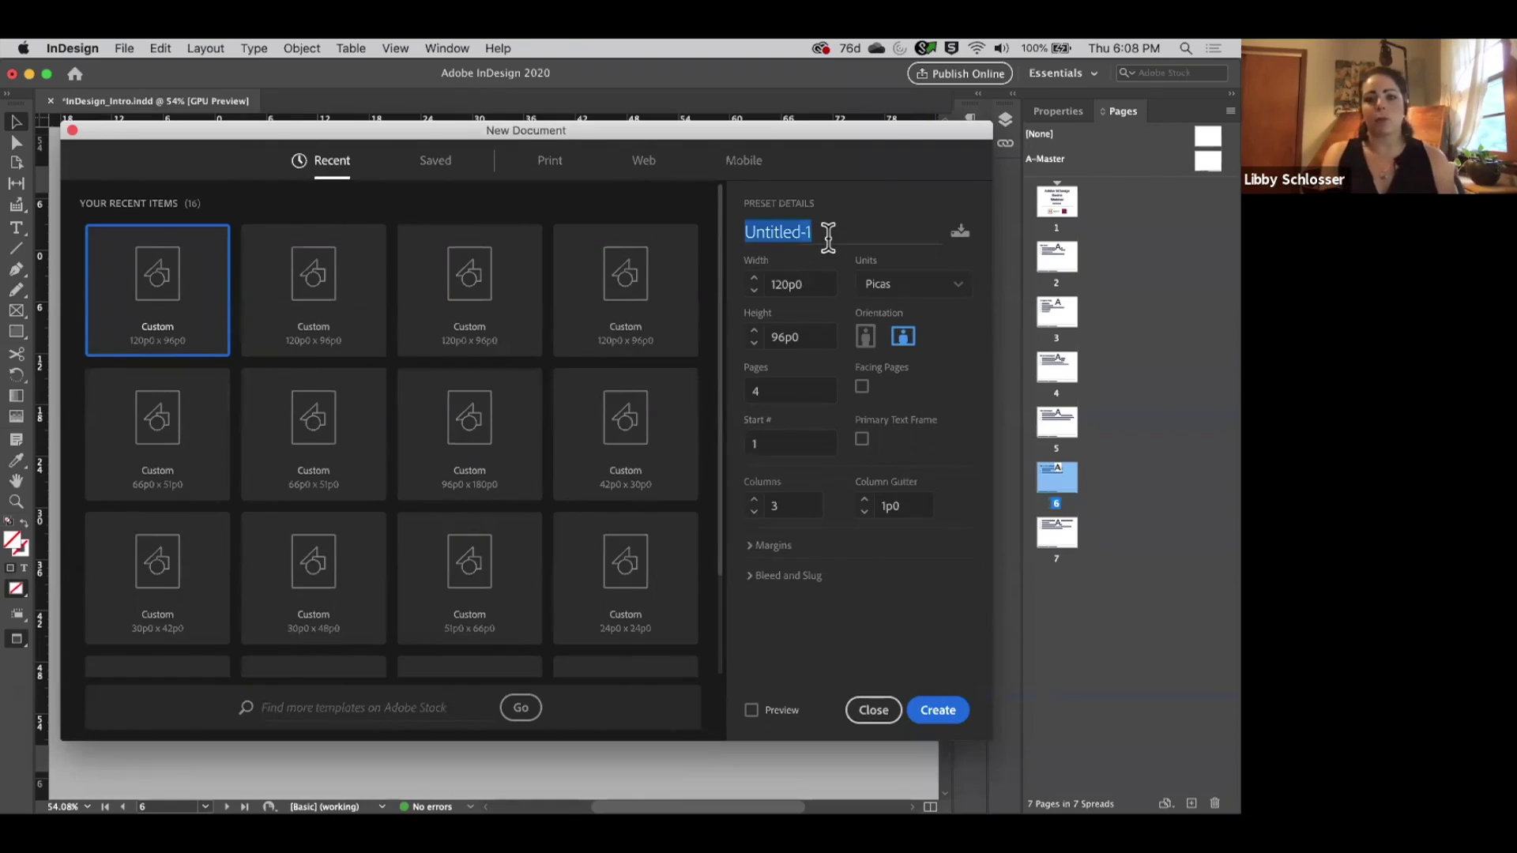
pyautogui.write('Poster')
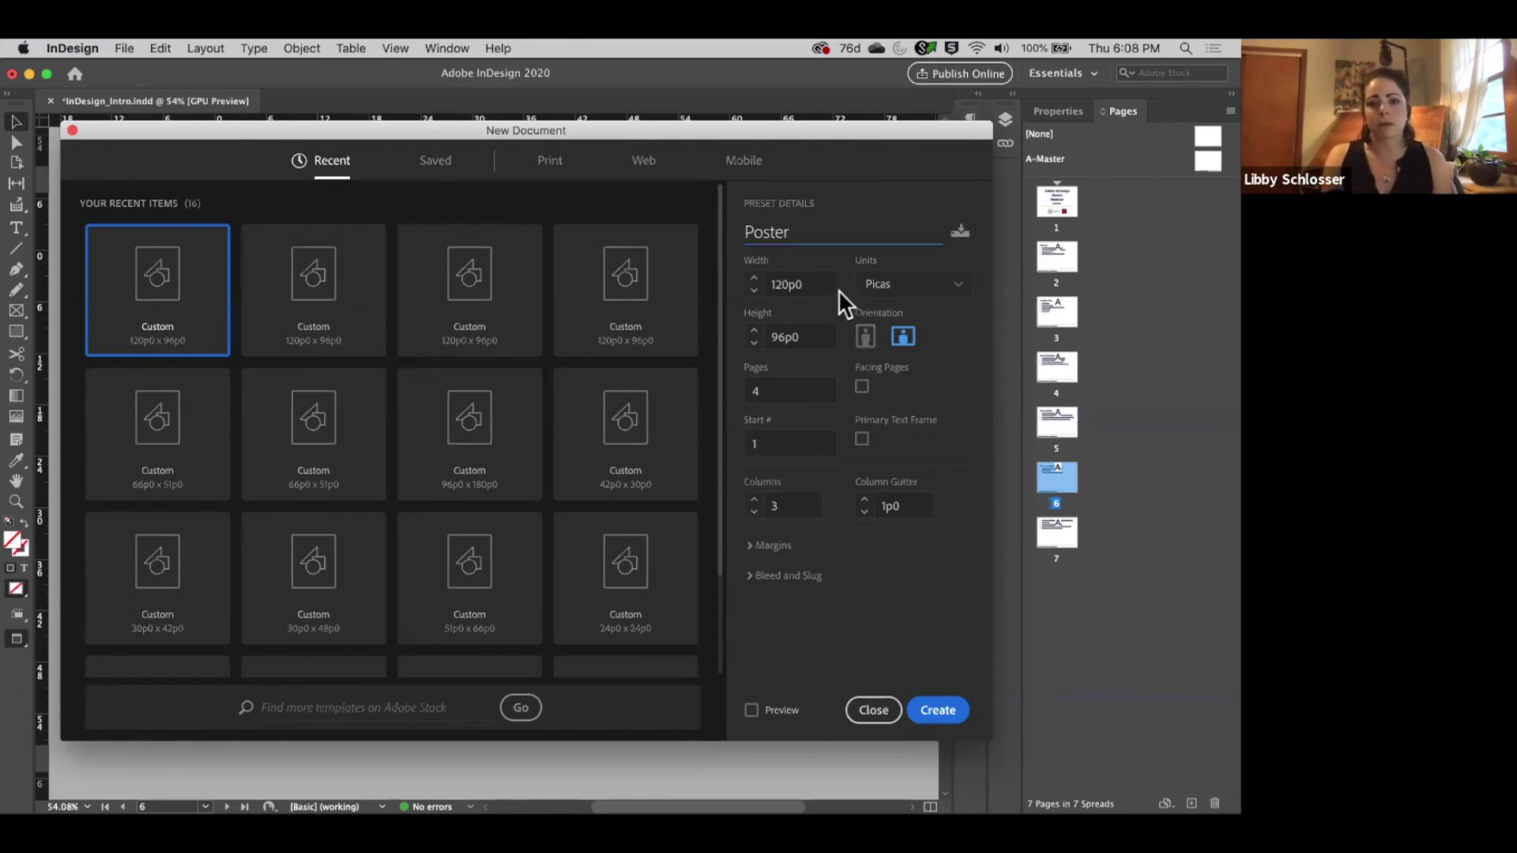
pyautogui.click(953, 297)
pyautogui.click(952, 296)
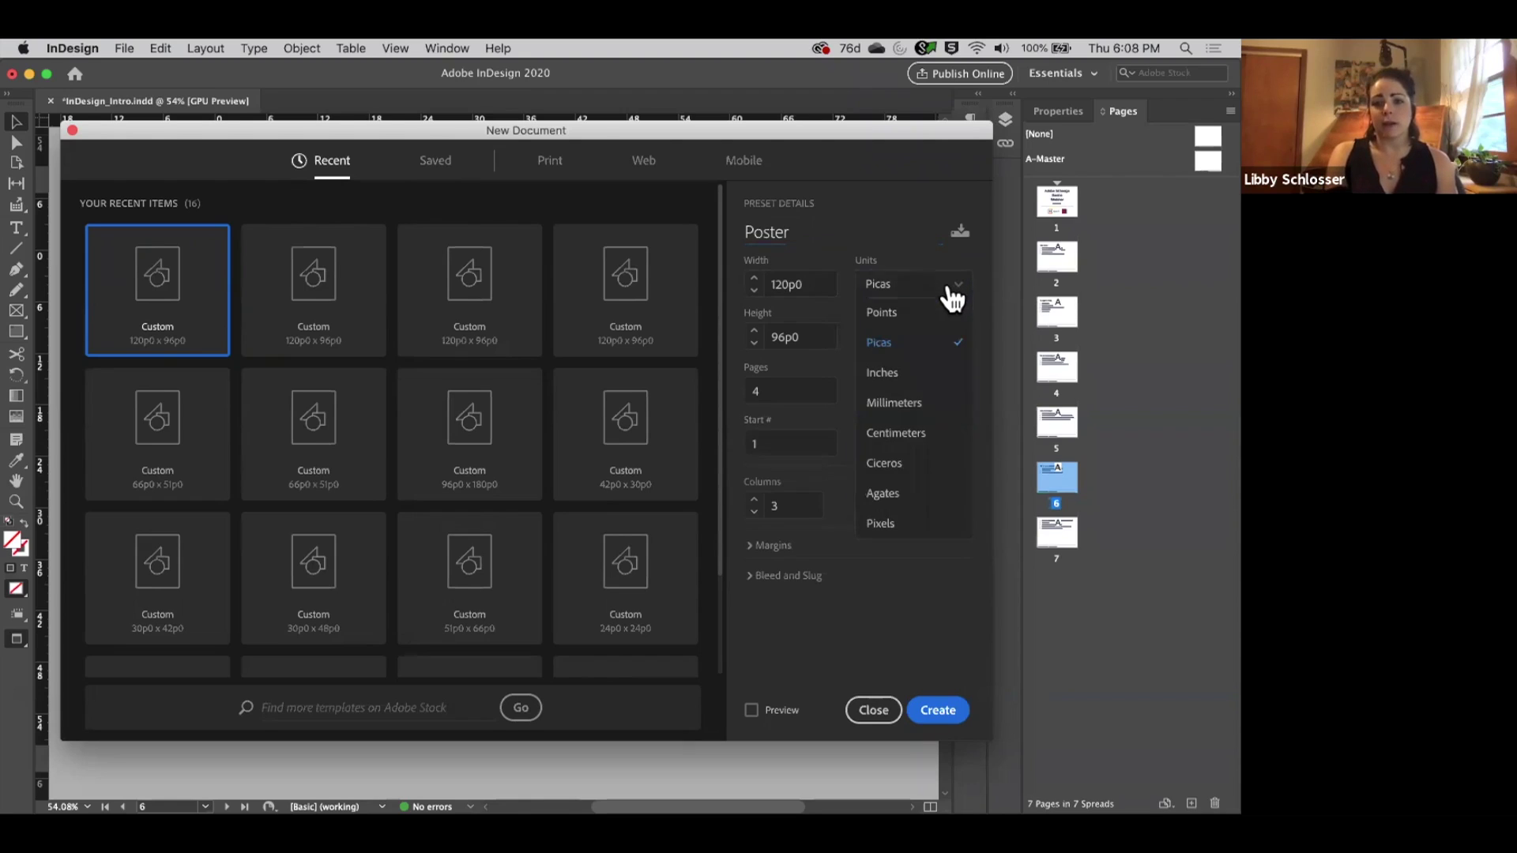
pyautogui.click(946, 376)
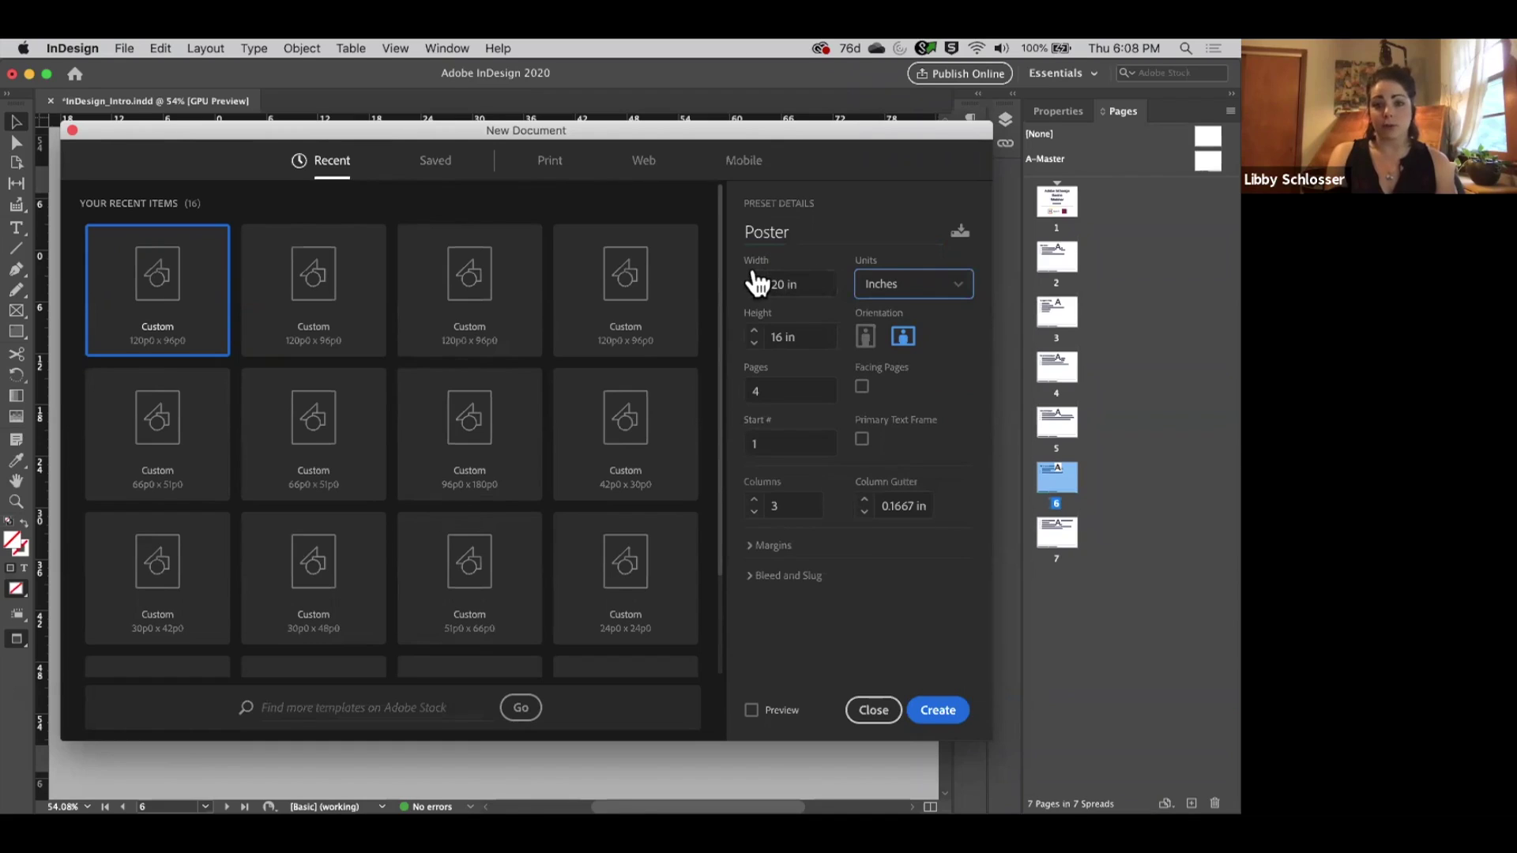
# Turn on the document preview and compare the portrait and landscape orientations, keeping landscape at 20 by 16 in.
pyautogui.click(869, 341)
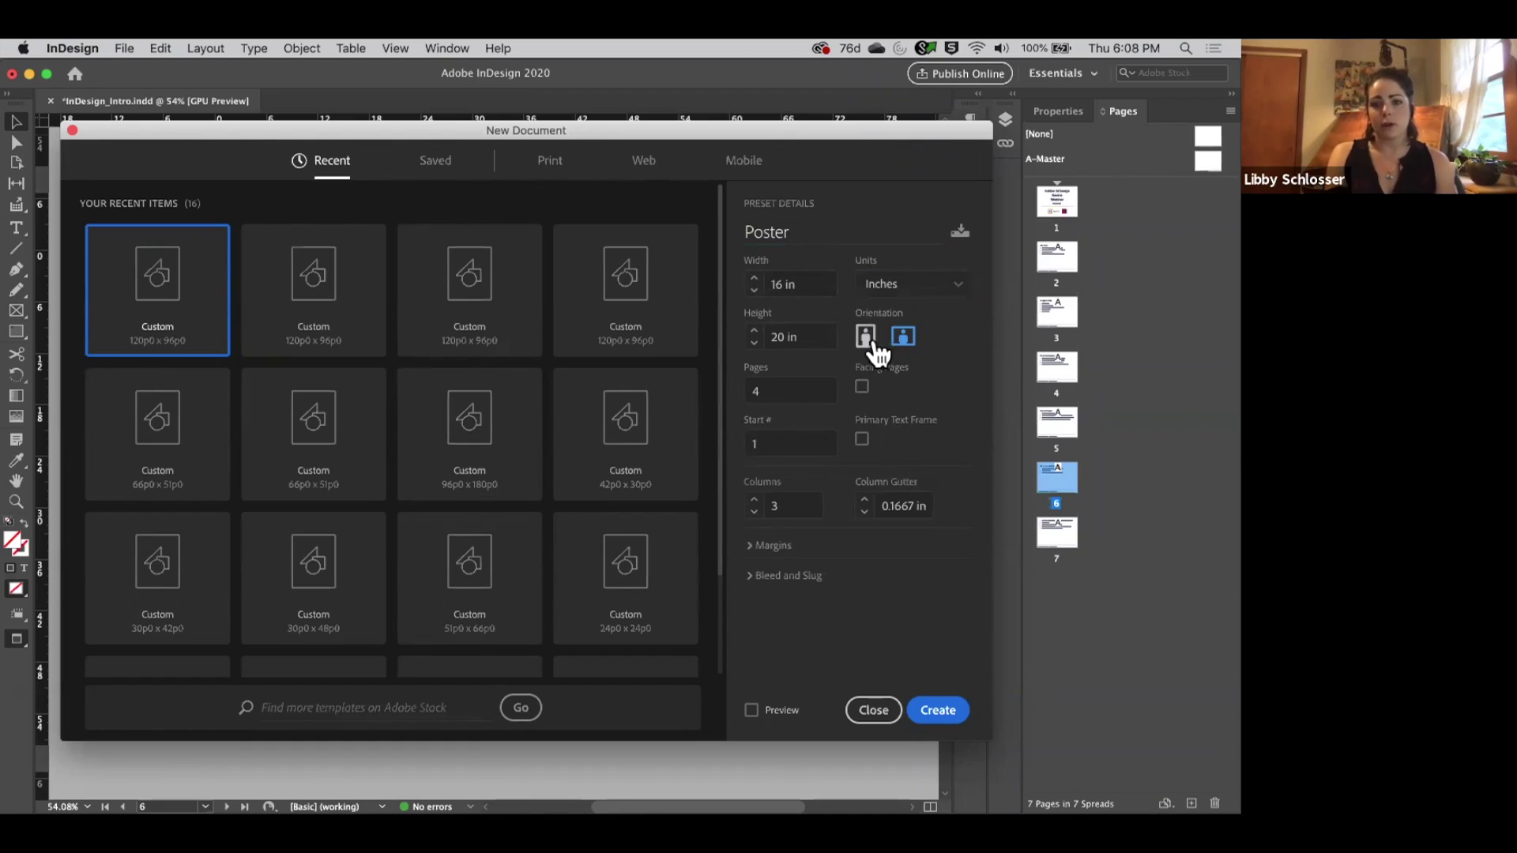
pyautogui.click(751, 709)
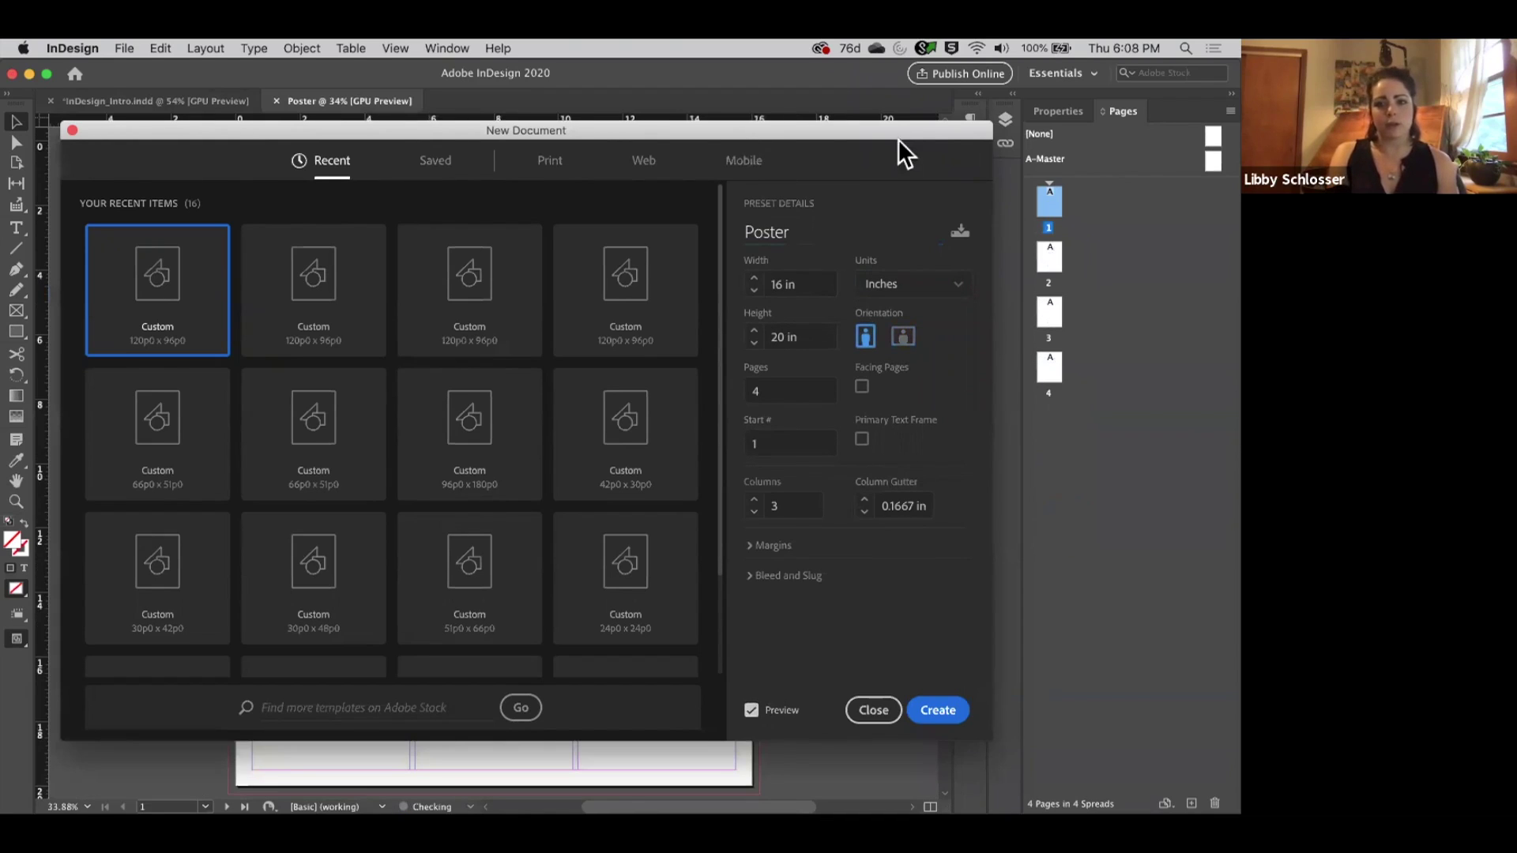
pyautogui.moveTo(897, 139); pyautogui.dragTo(994, 157)
pyautogui.moveTo(821, 139); pyautogui.dragTo(746, 144)
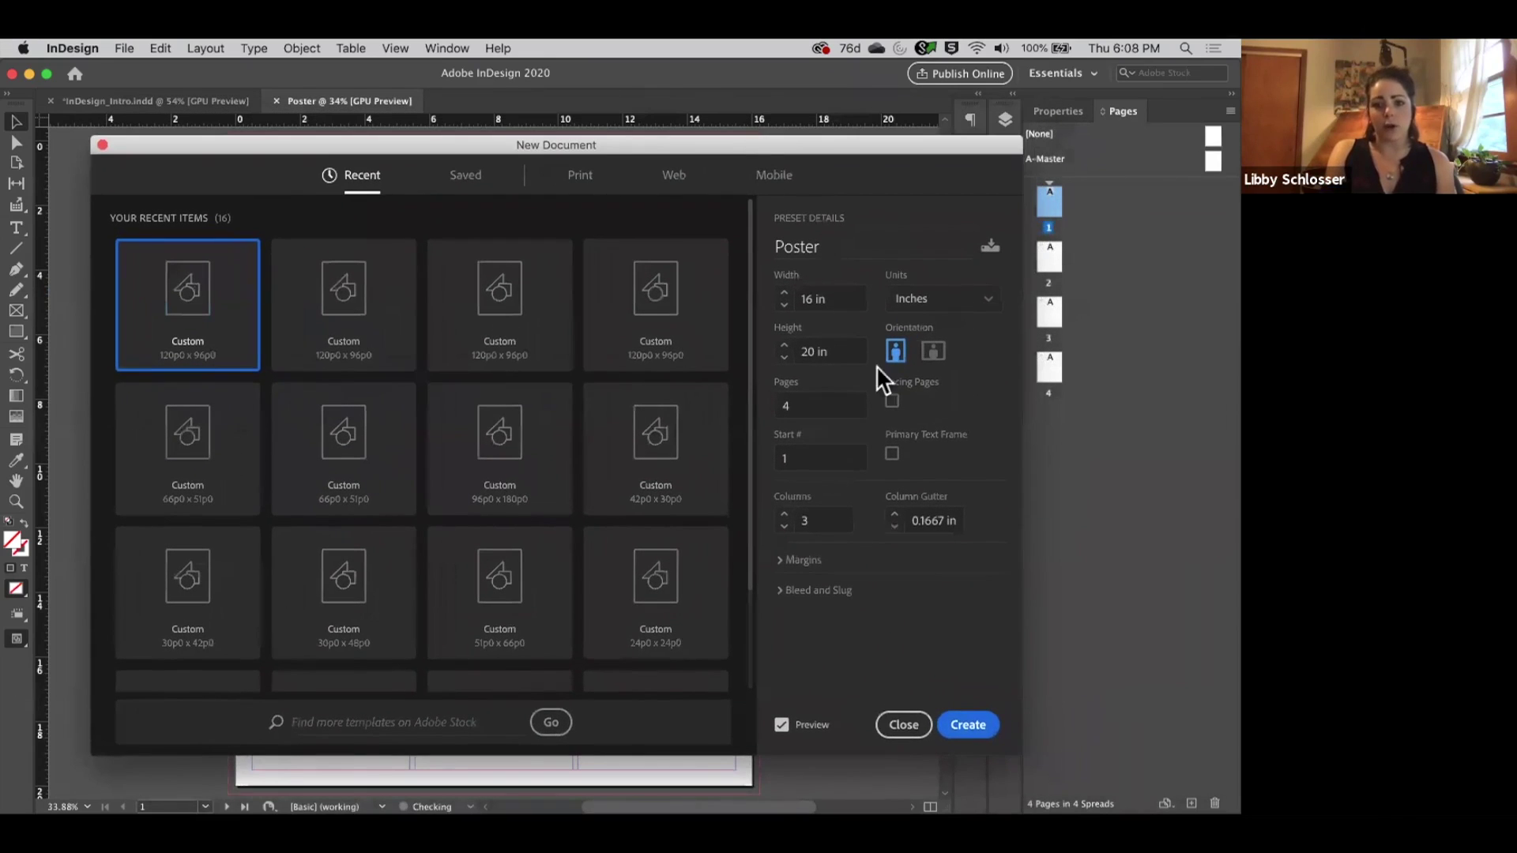
pyautogui.click(934, 351)
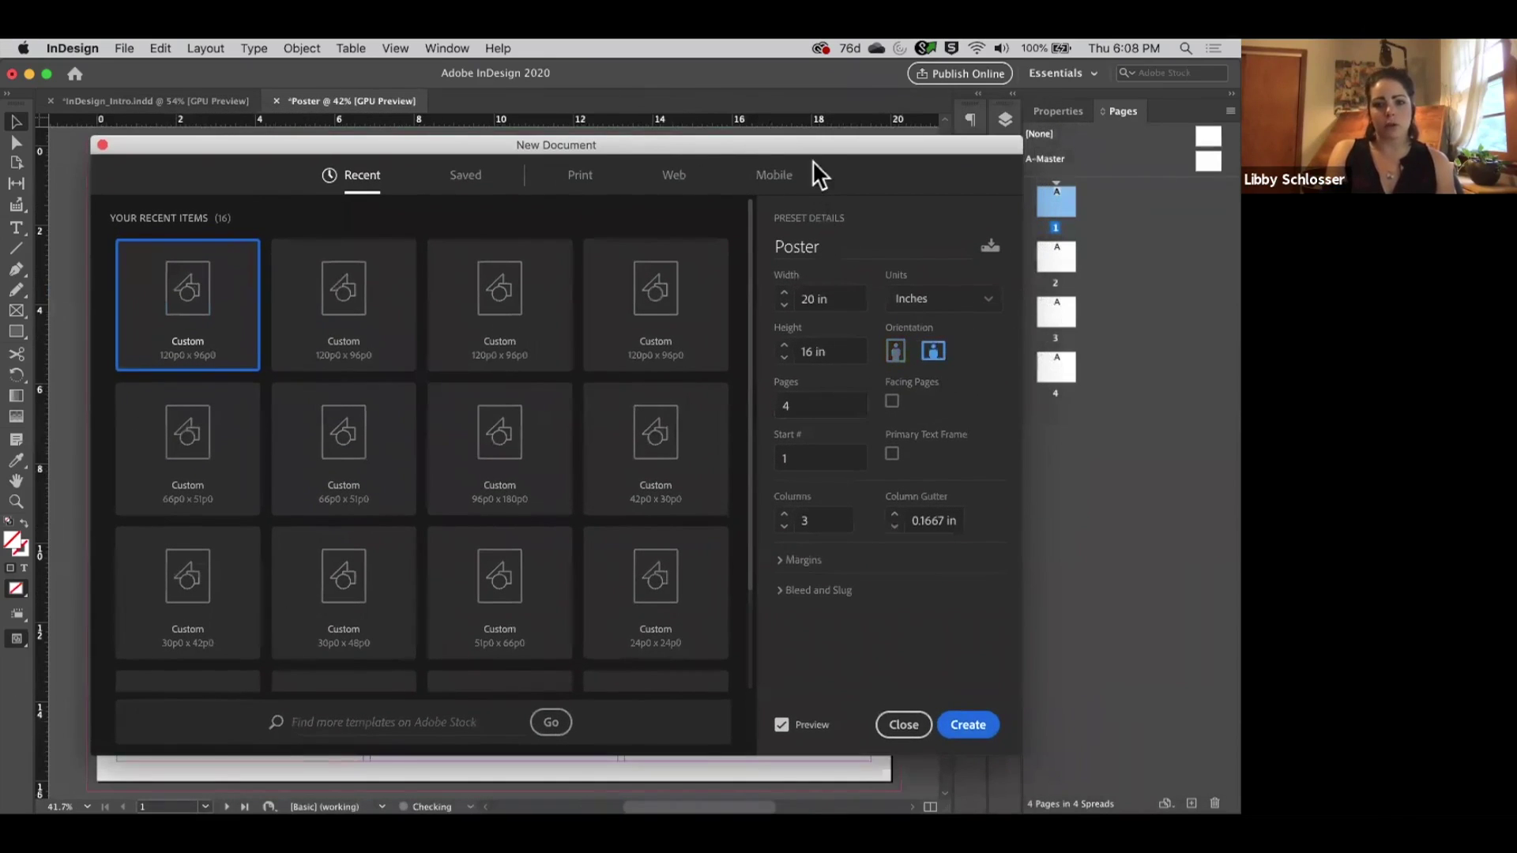
pyautogui.moveTo(812, 145)
pyautogui.mouseDown()
pyautogui.moveTo(956, 153)
pyautogui.moveTo(894, 315)
pyautogui.moveTo(843, 240)
pyautogui.moveTo(807, 123)
pyautogui.mouseUp()
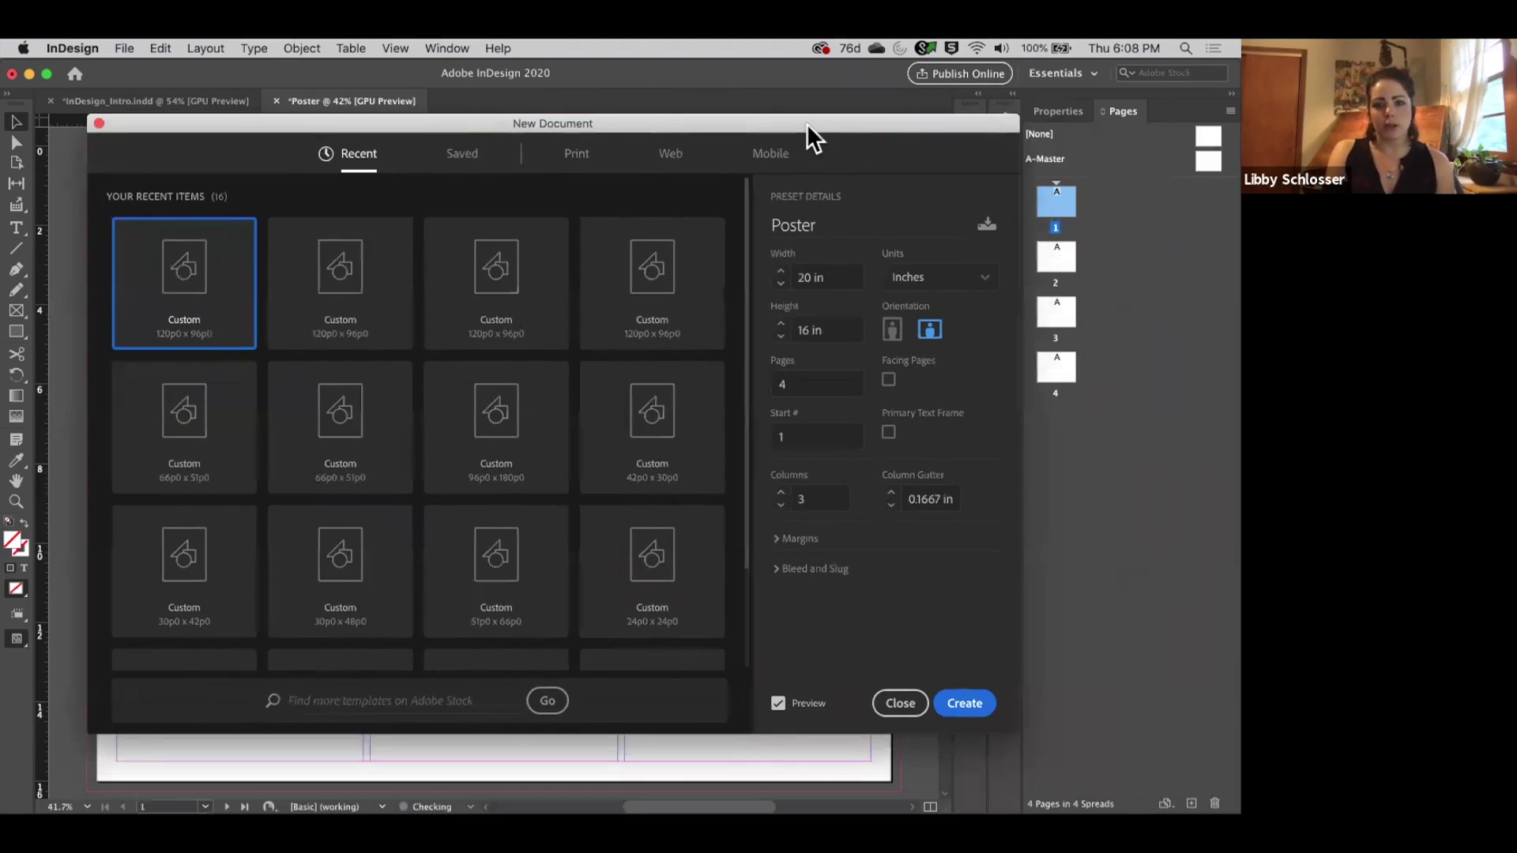
# Keep the page count at 4 and enable facing pages for the Poster document.
pyautogui.doubleClick(825, 391)
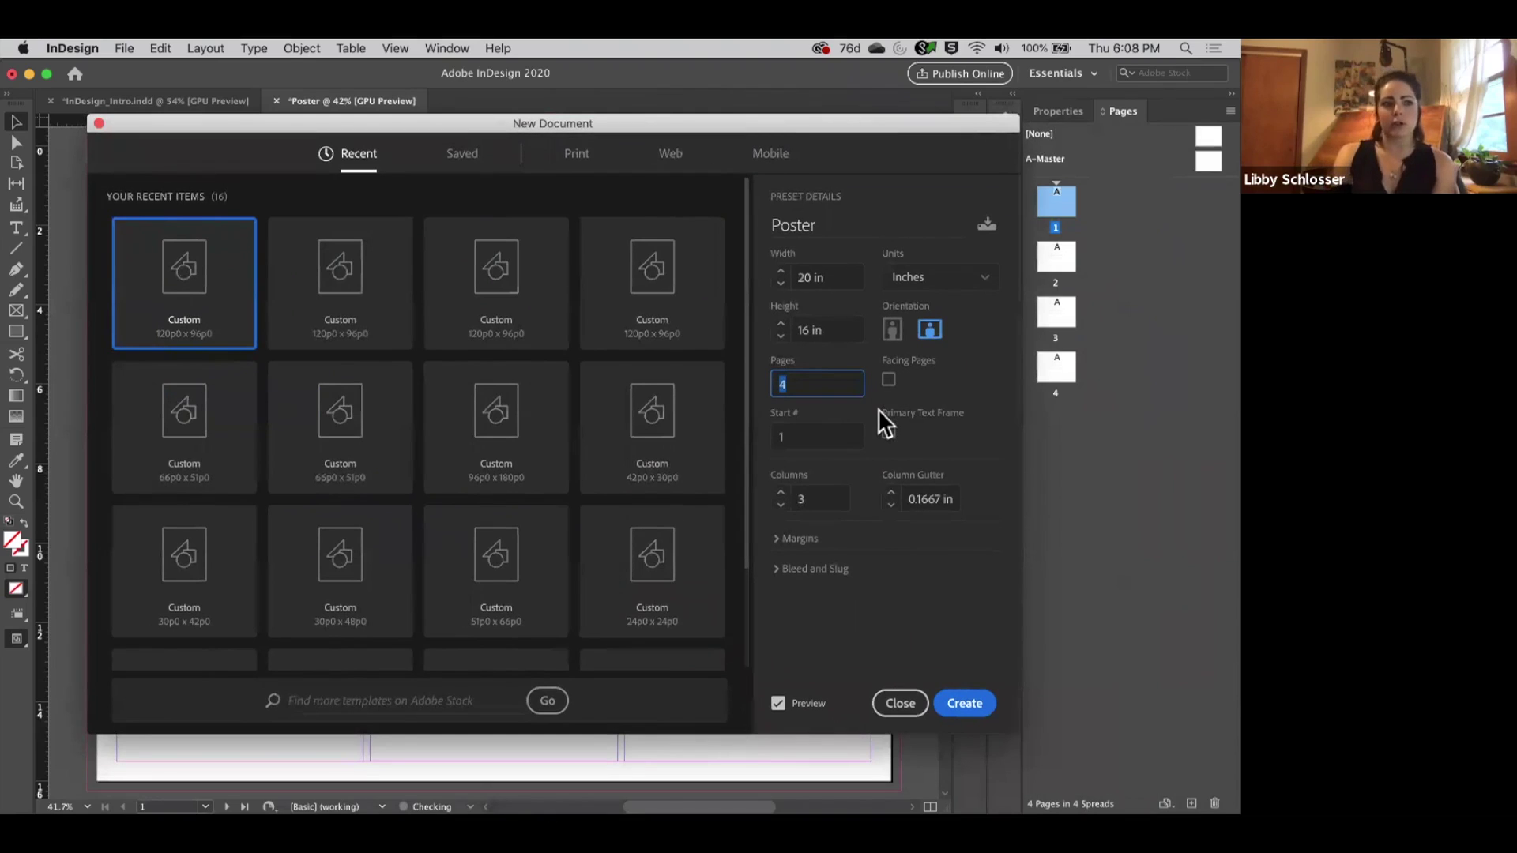
pyautogui.click(977, 389)
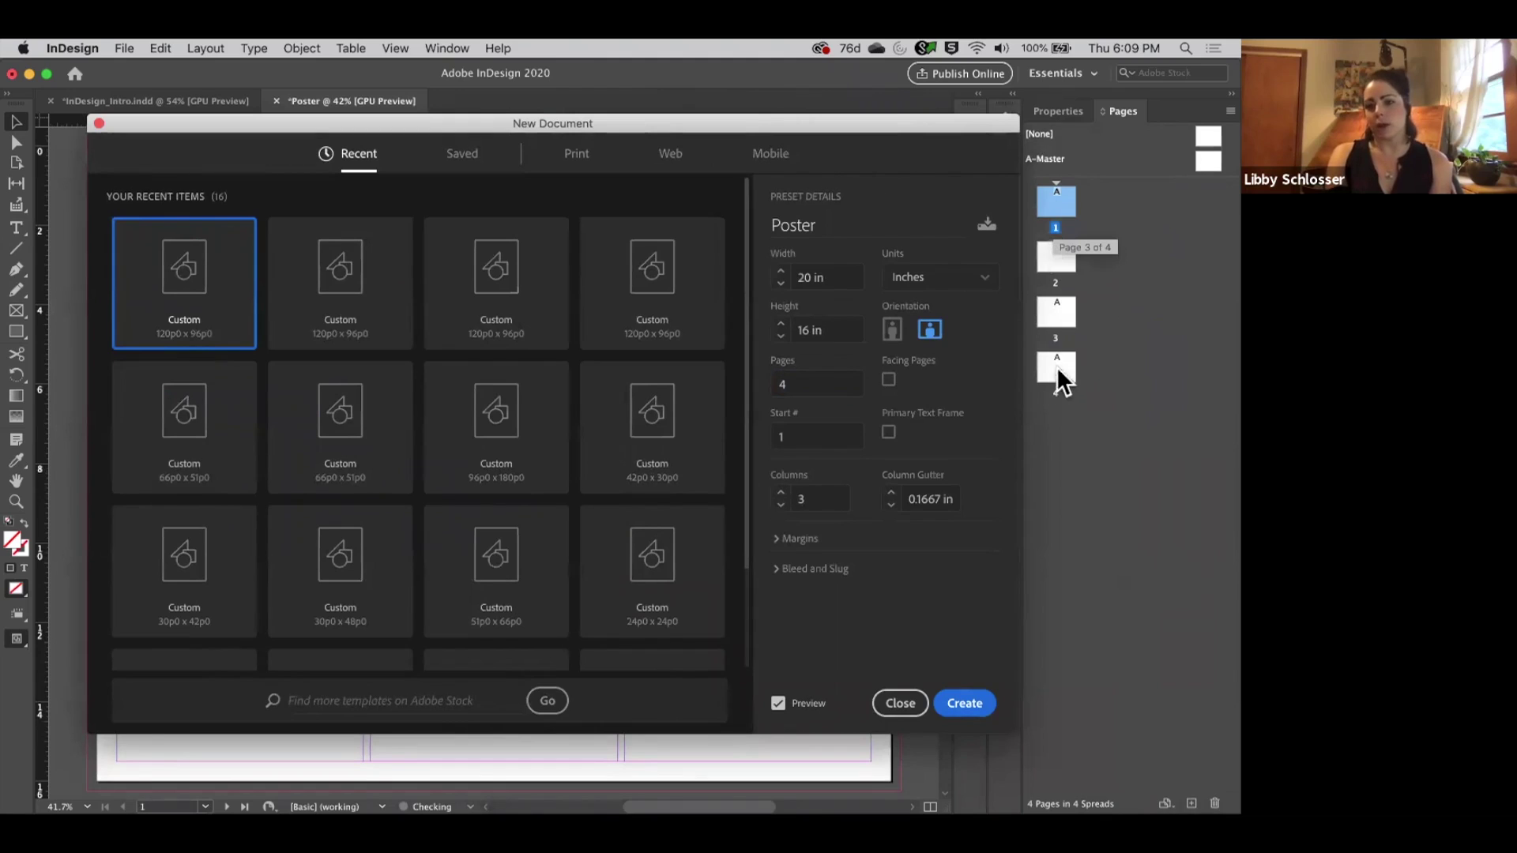
pyautogui.click(889, 380)
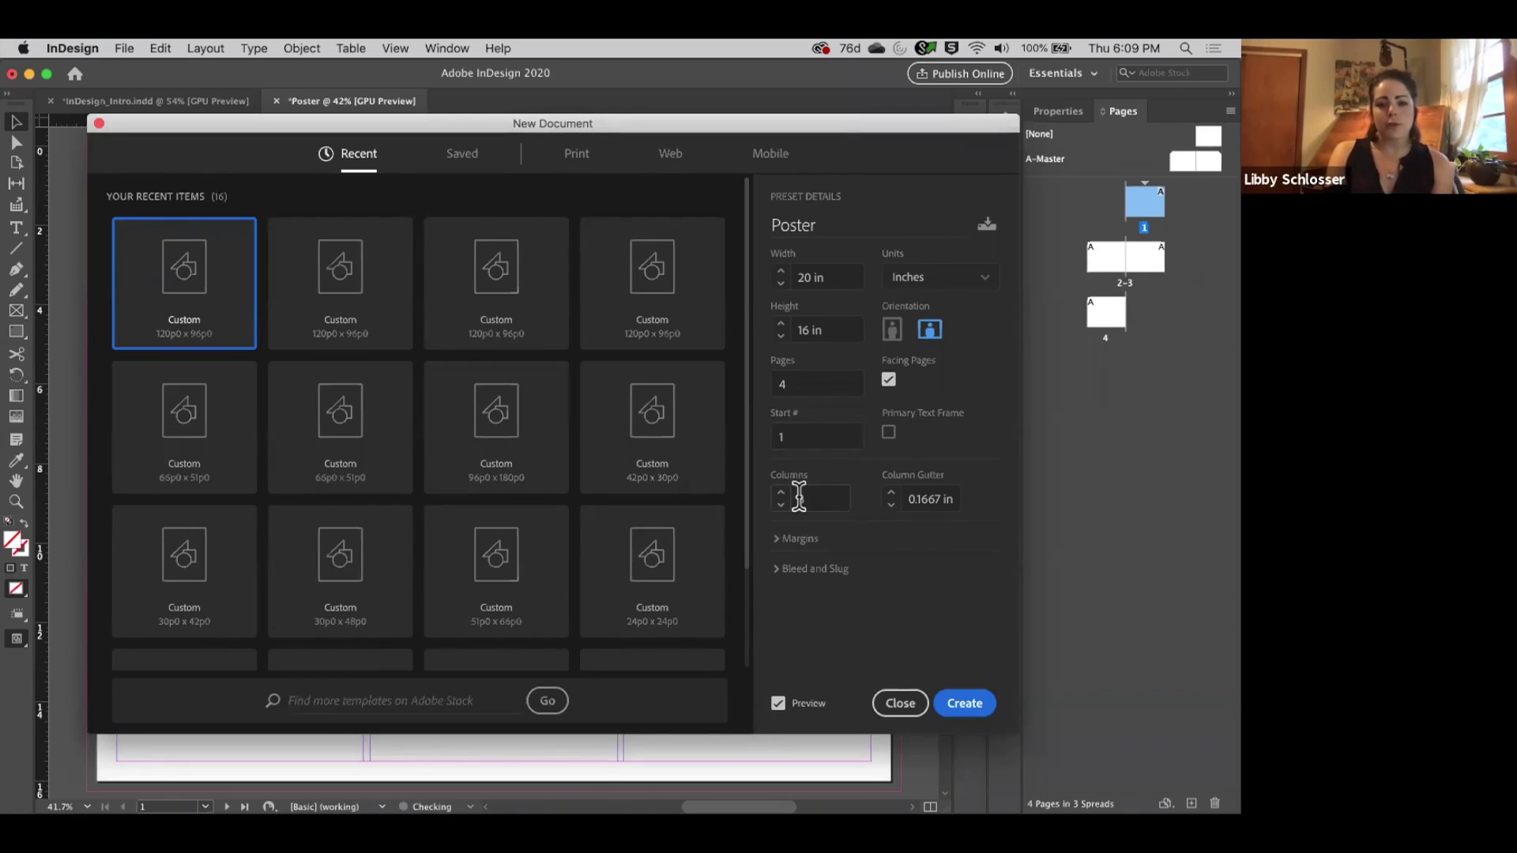
# Move the New Document dialog aside to examine the column guides and gutters in the page preview.
pyautogui.moveTo(841, 123); pyautogui.dragTo(972, 174)
pyautogui.moveTo(941, 272); pyautogui.dragTo(880, 112)
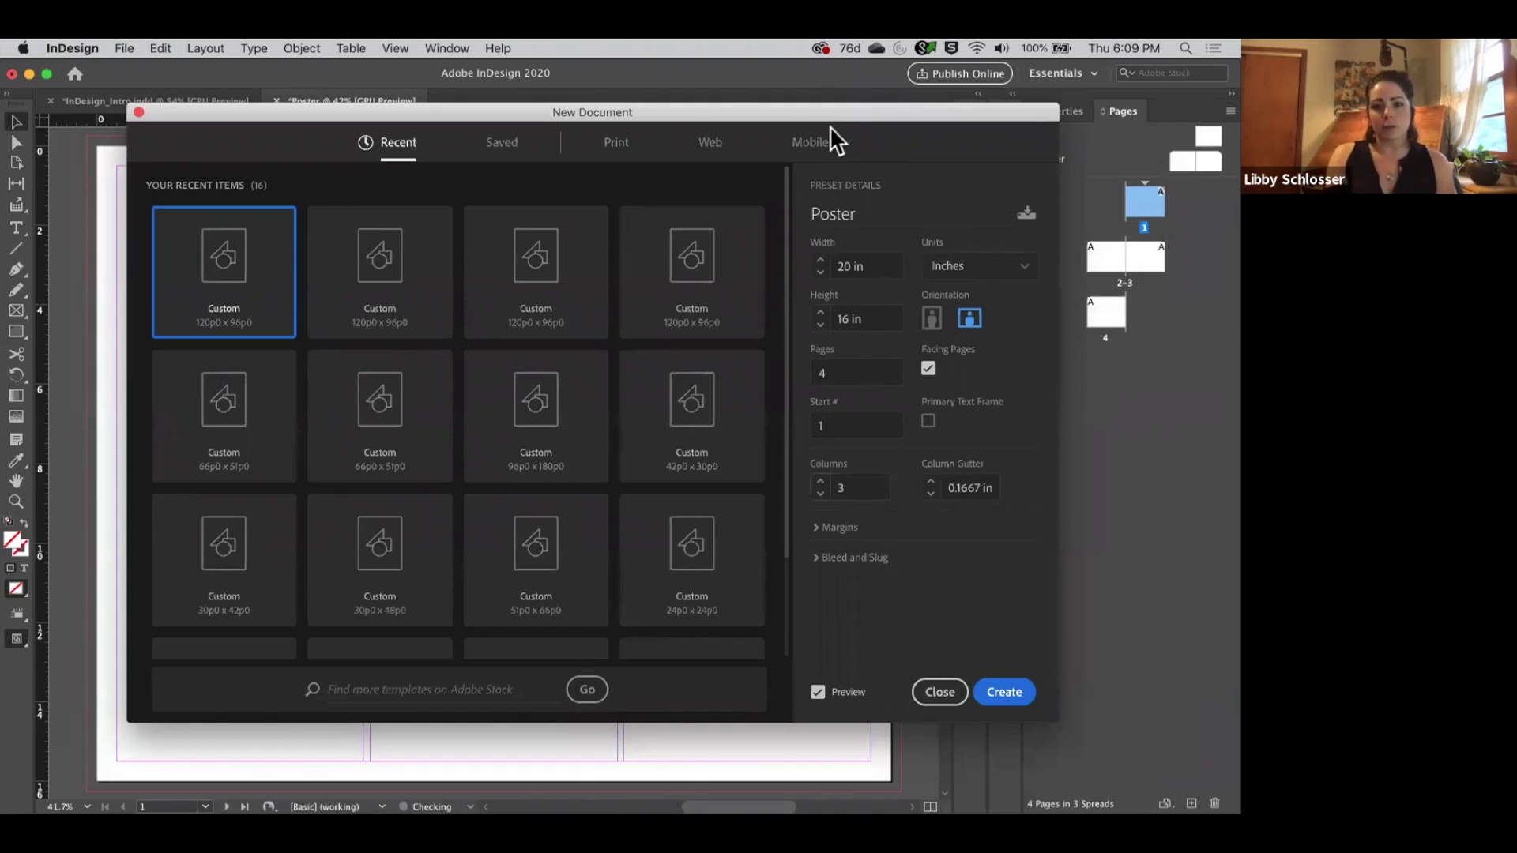
pyautogui.moveTo(829, 122); pyautogui.dragTo(823, 214)
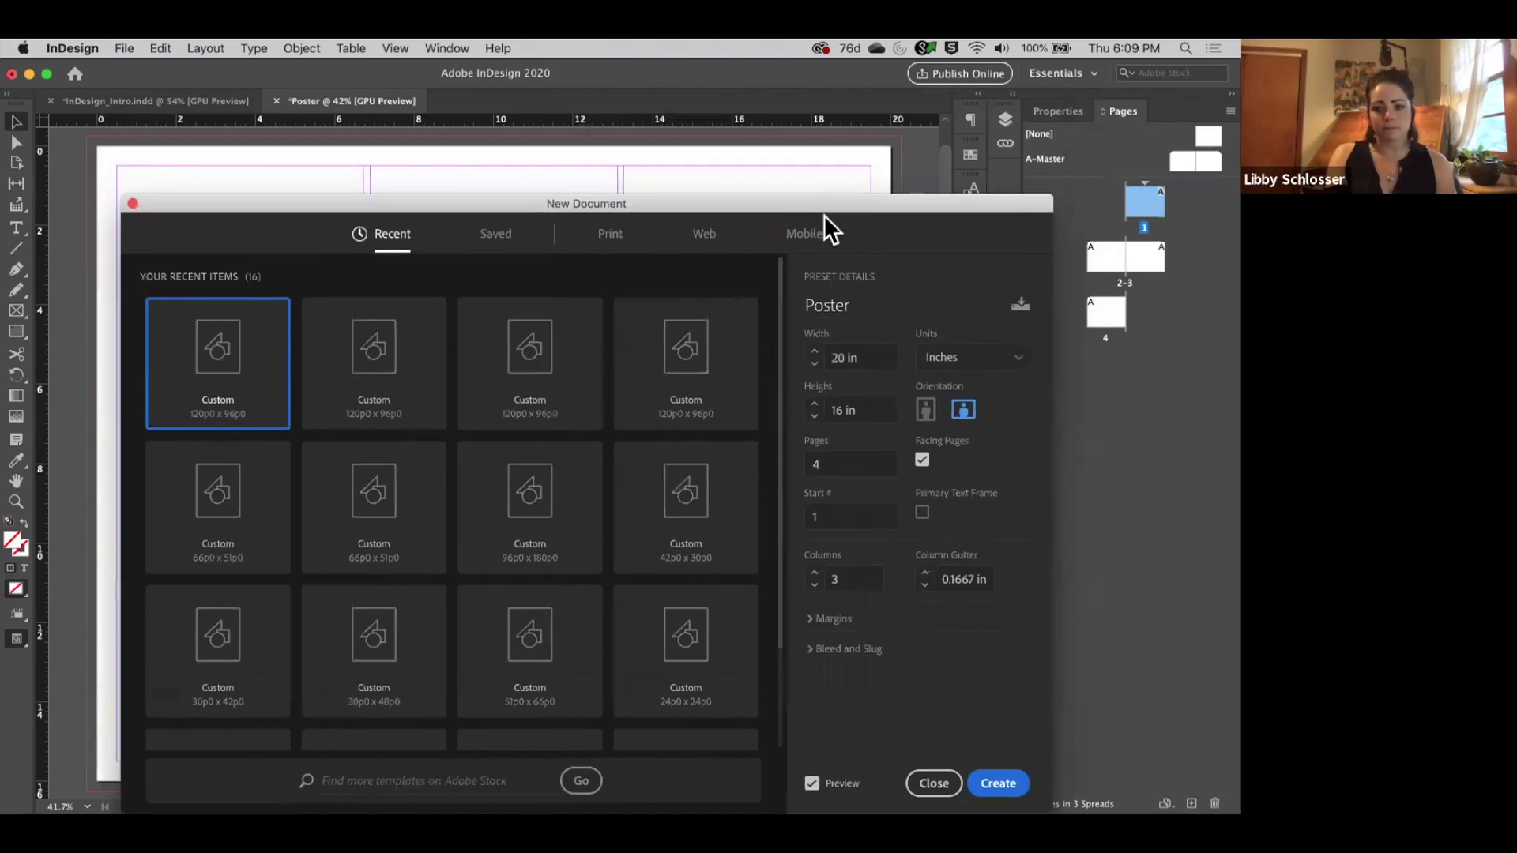
pyautogui.moveTo(694, 203); pyautogui.dragTo(642, 273)
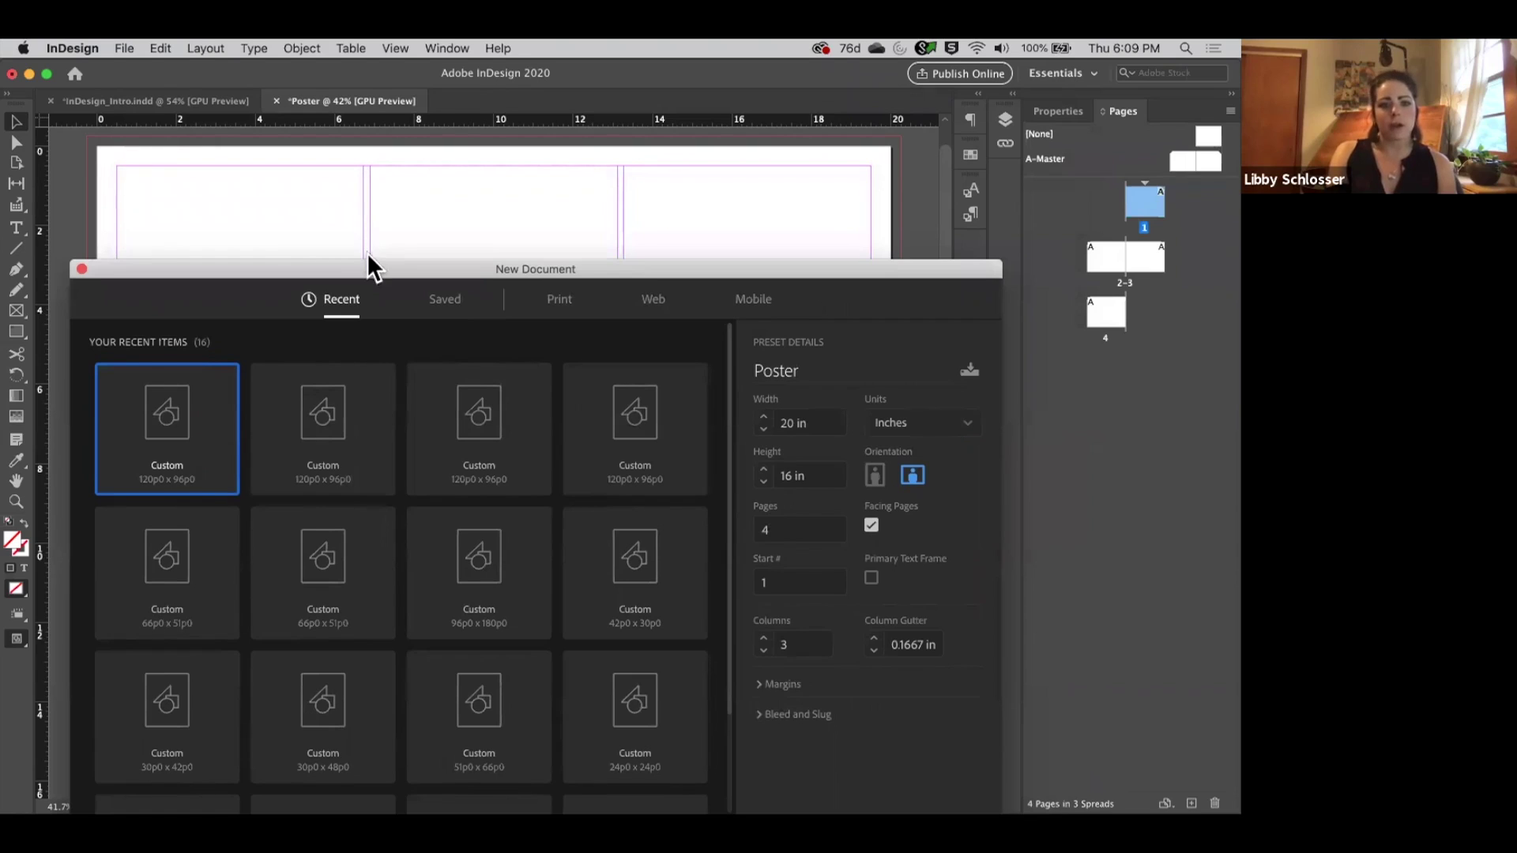
pyautogui.moveTo(409, 264); pyautogui.dragTo(434, 117)
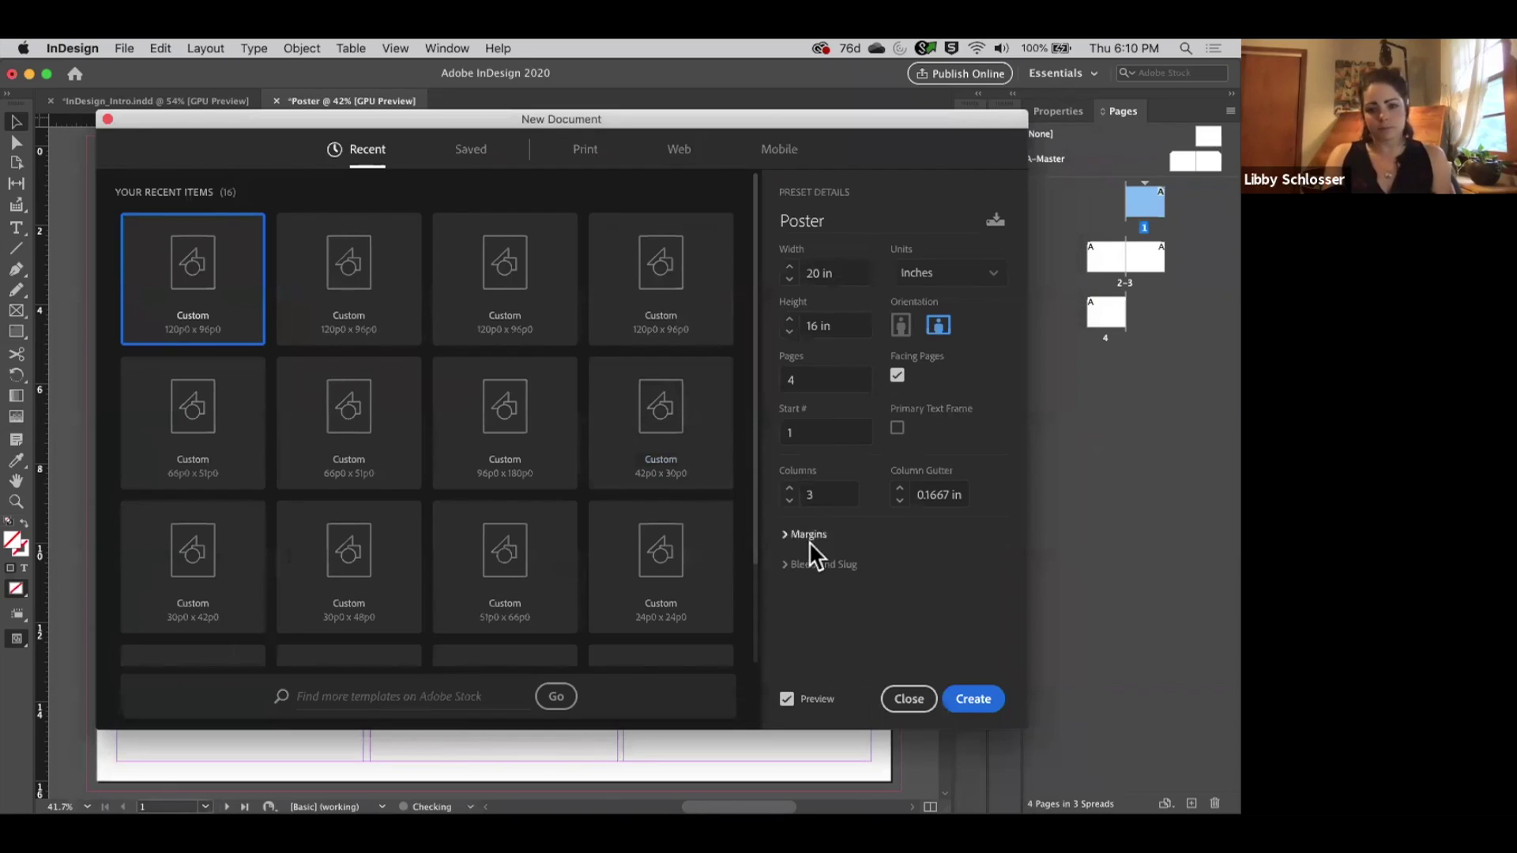
# Review the margin, bleed and slug settings and create the Poster document.
pyautogui.click(786, 537)
pyautogui.moveTo(831, 122); pyautogui.dragTo(973, 93)
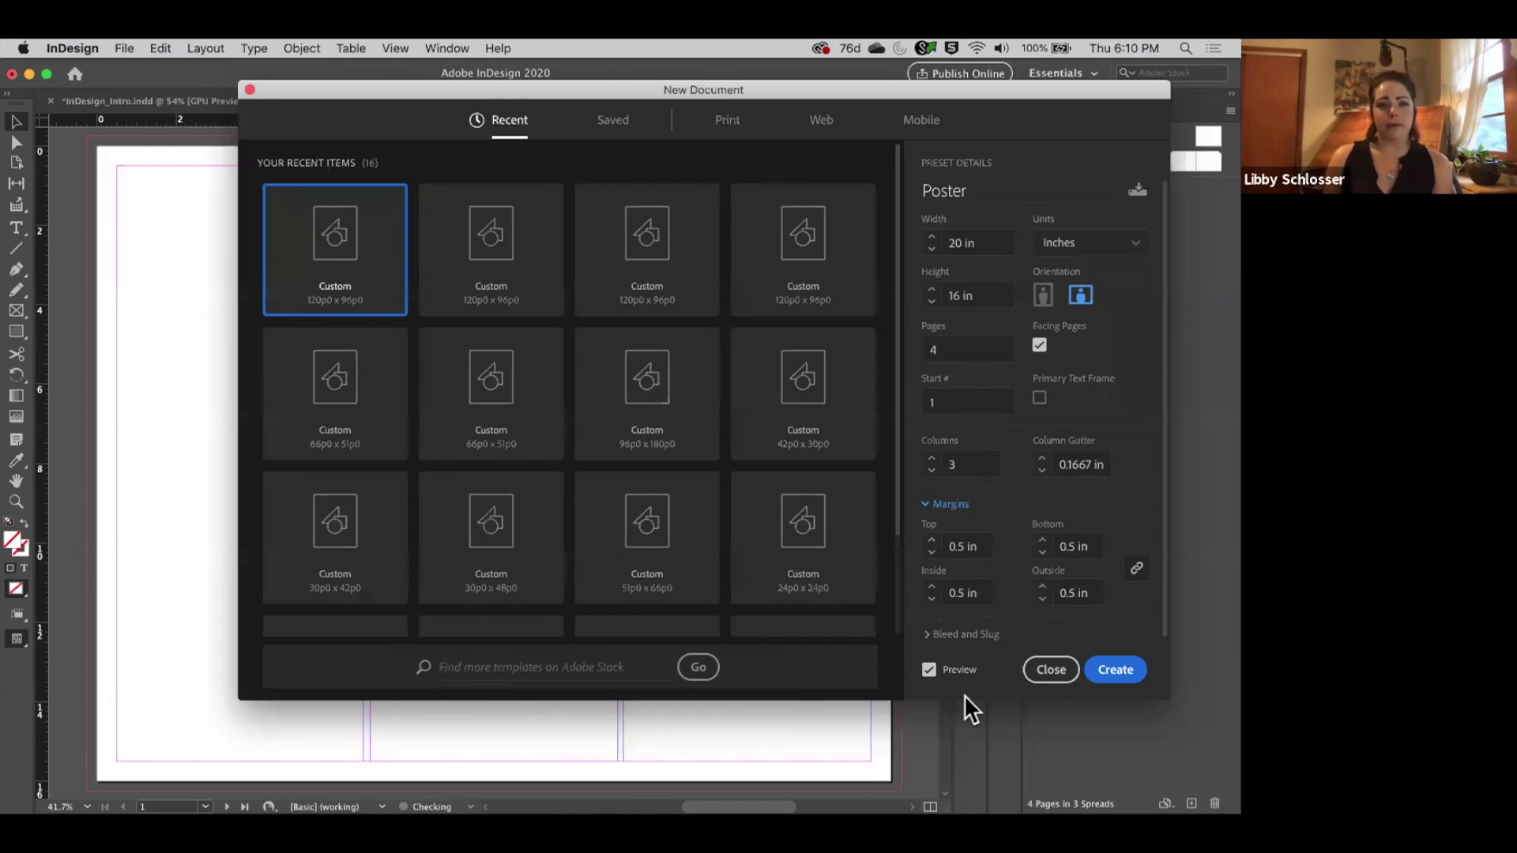
pyautogui.click(960, 635)
pyautogui.scroll(-3, 958, 629)
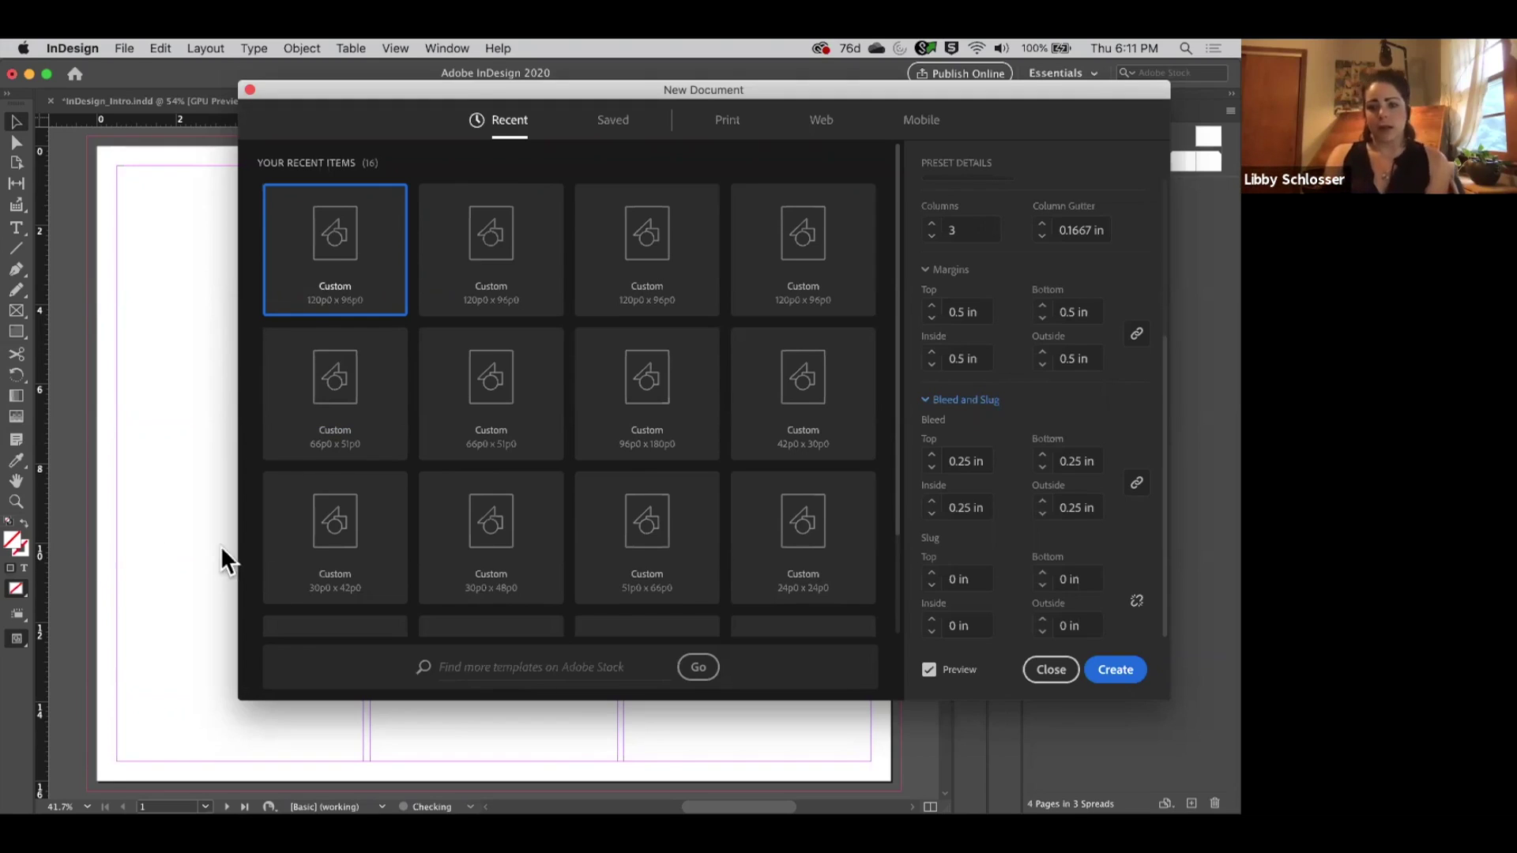
pyautogui.scroll(5, 1130, 424)
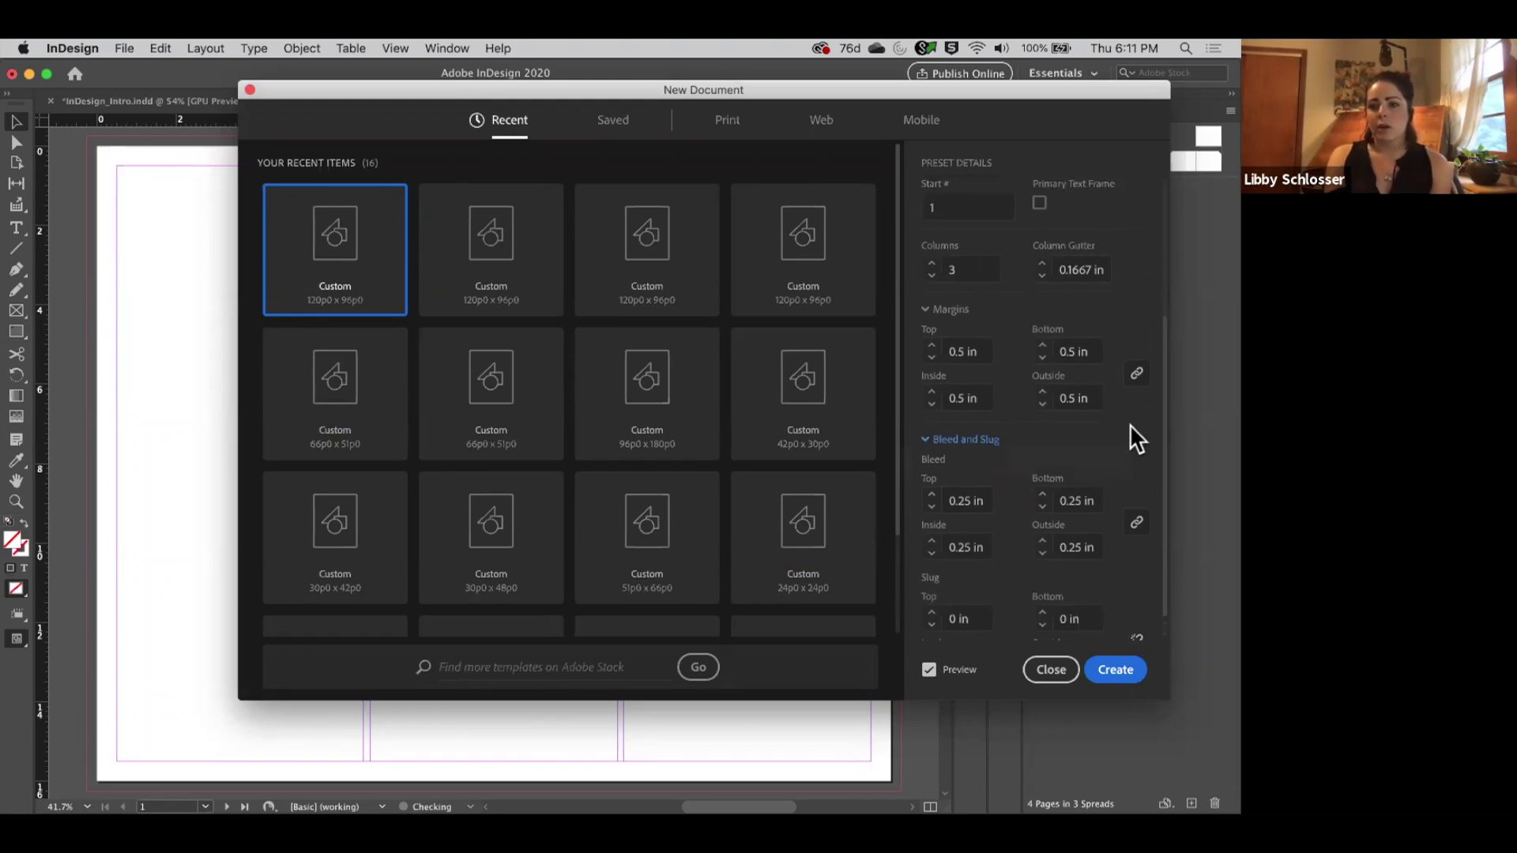
pyautogui.click(1127, 665)
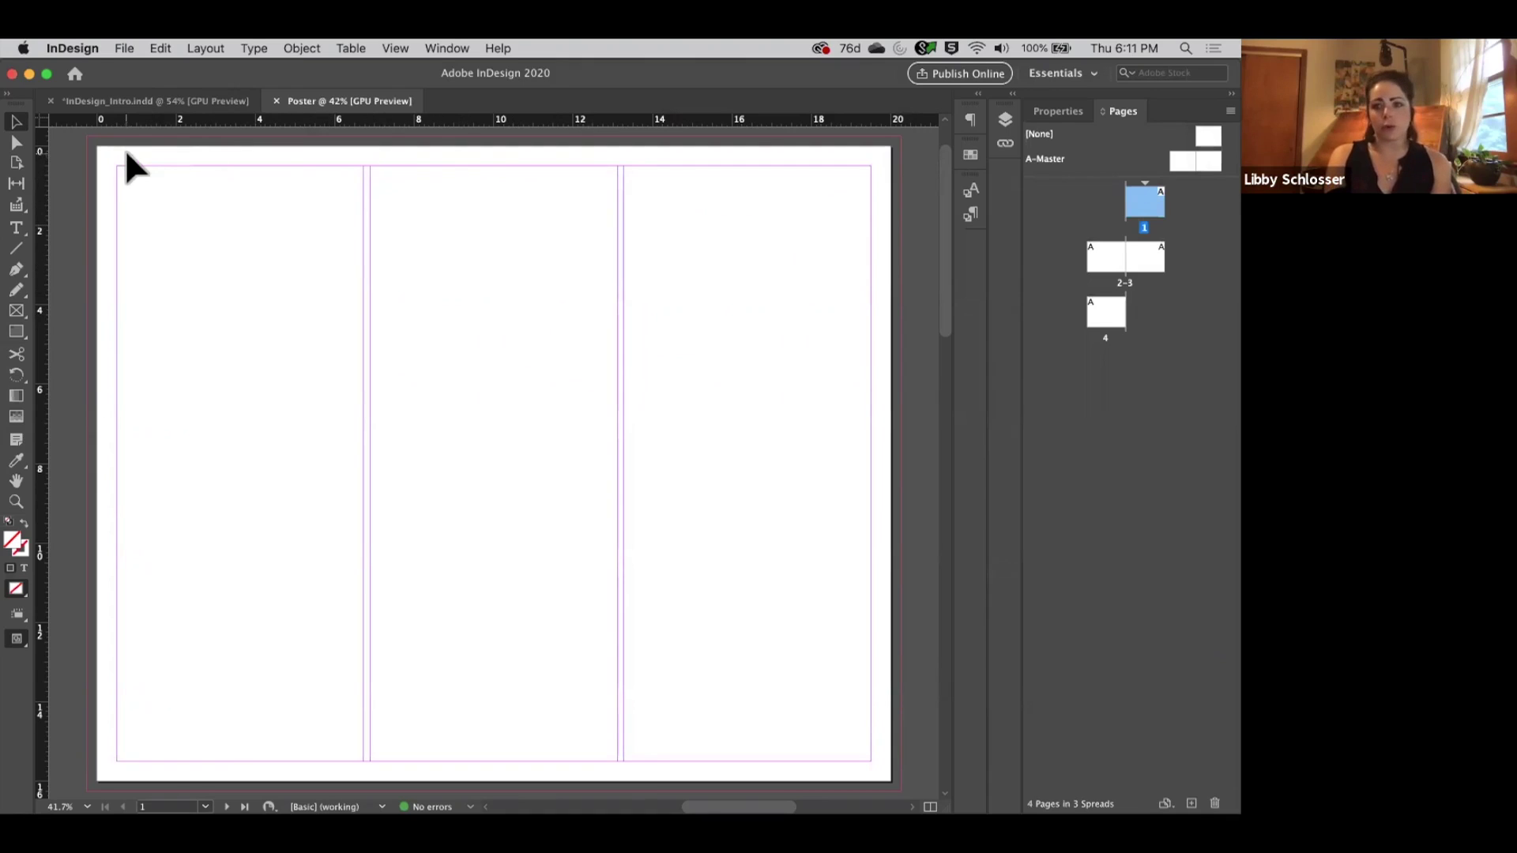
# Try the Advanced workspace and return to the Essentials workspace.
pyautogui.click(1077, 73)
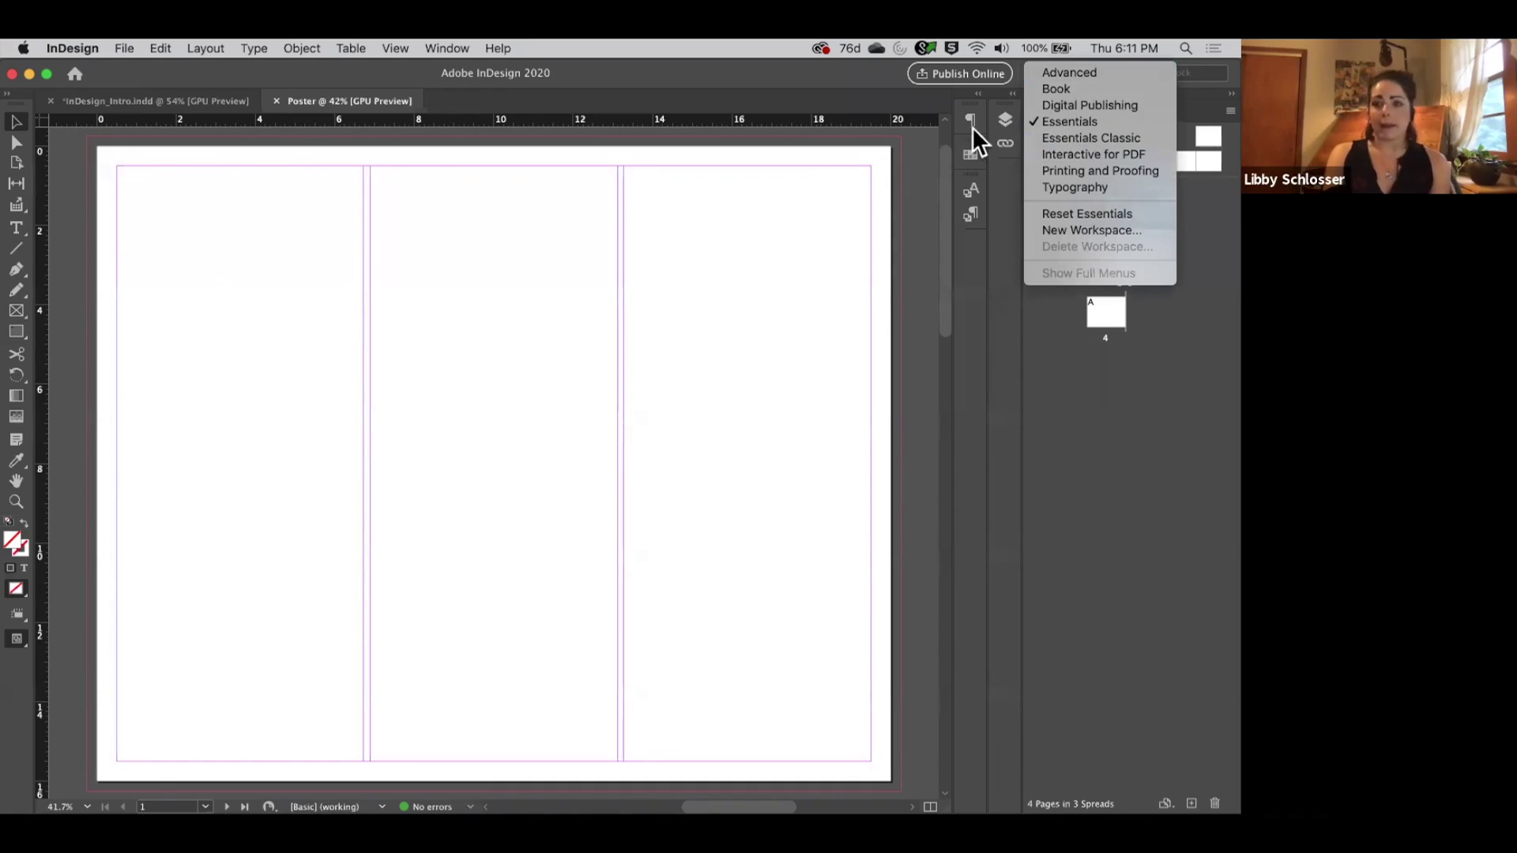
pyautogui.click(1091, 79)
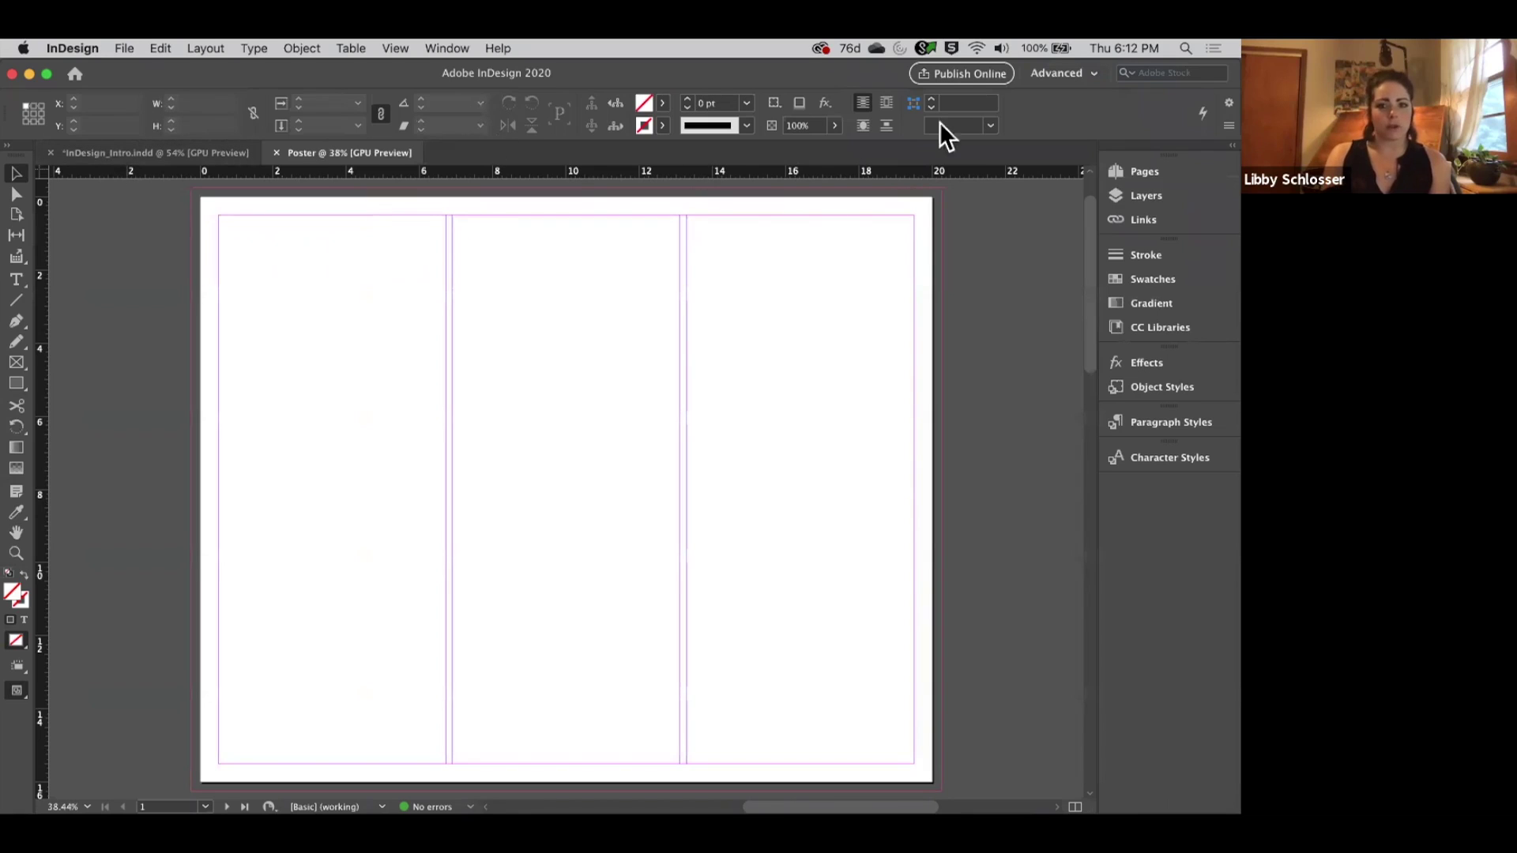
pyautogui.click(1076, 75)
pyautogui.click(1096, 123)
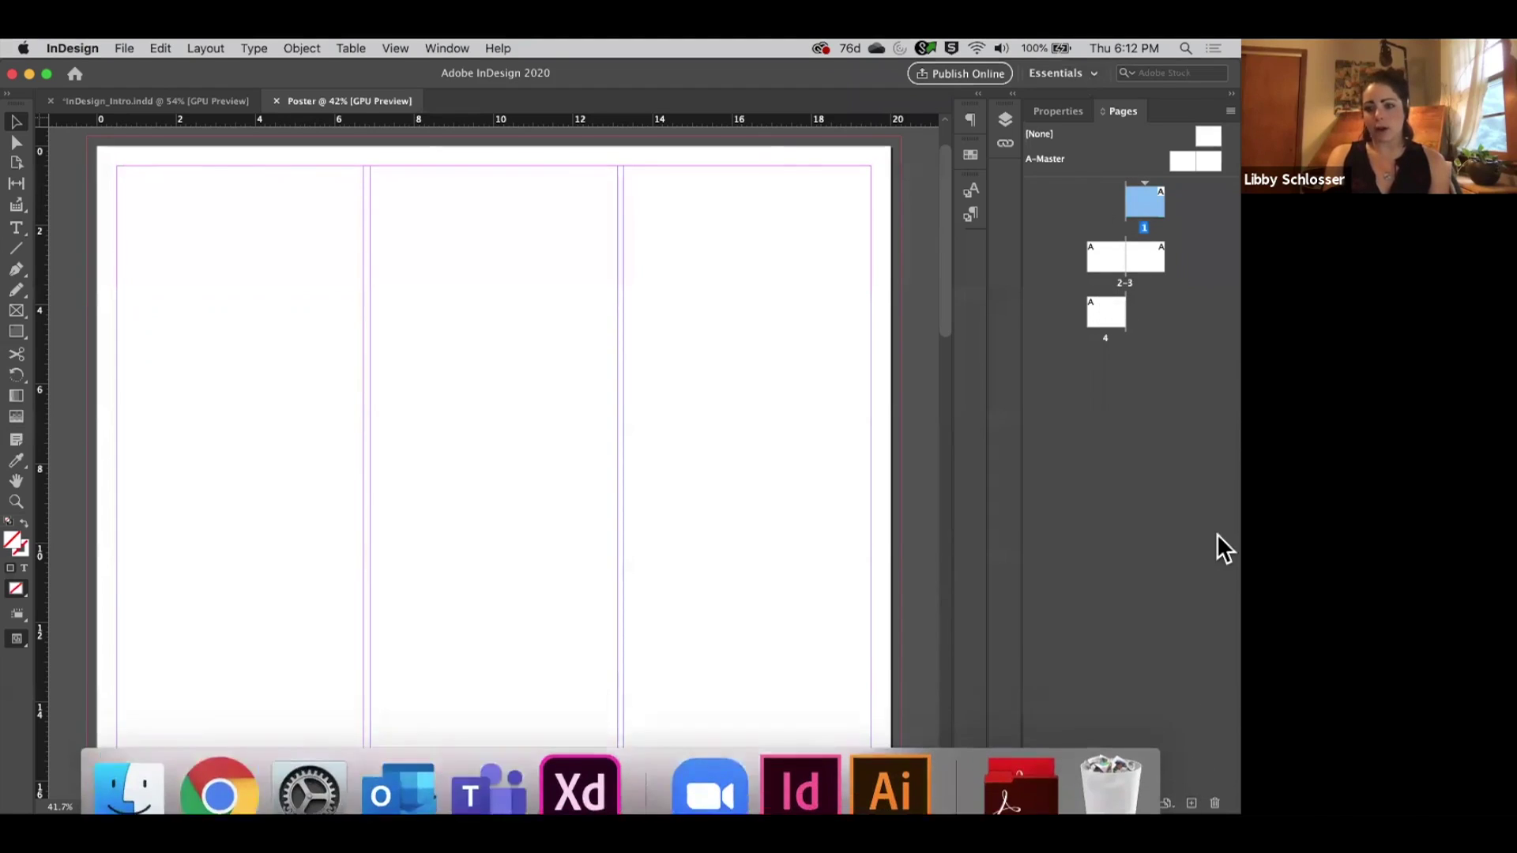
# Add one page to the Poster document and look over the page spreads.
pyautogui.click(1191, 803)
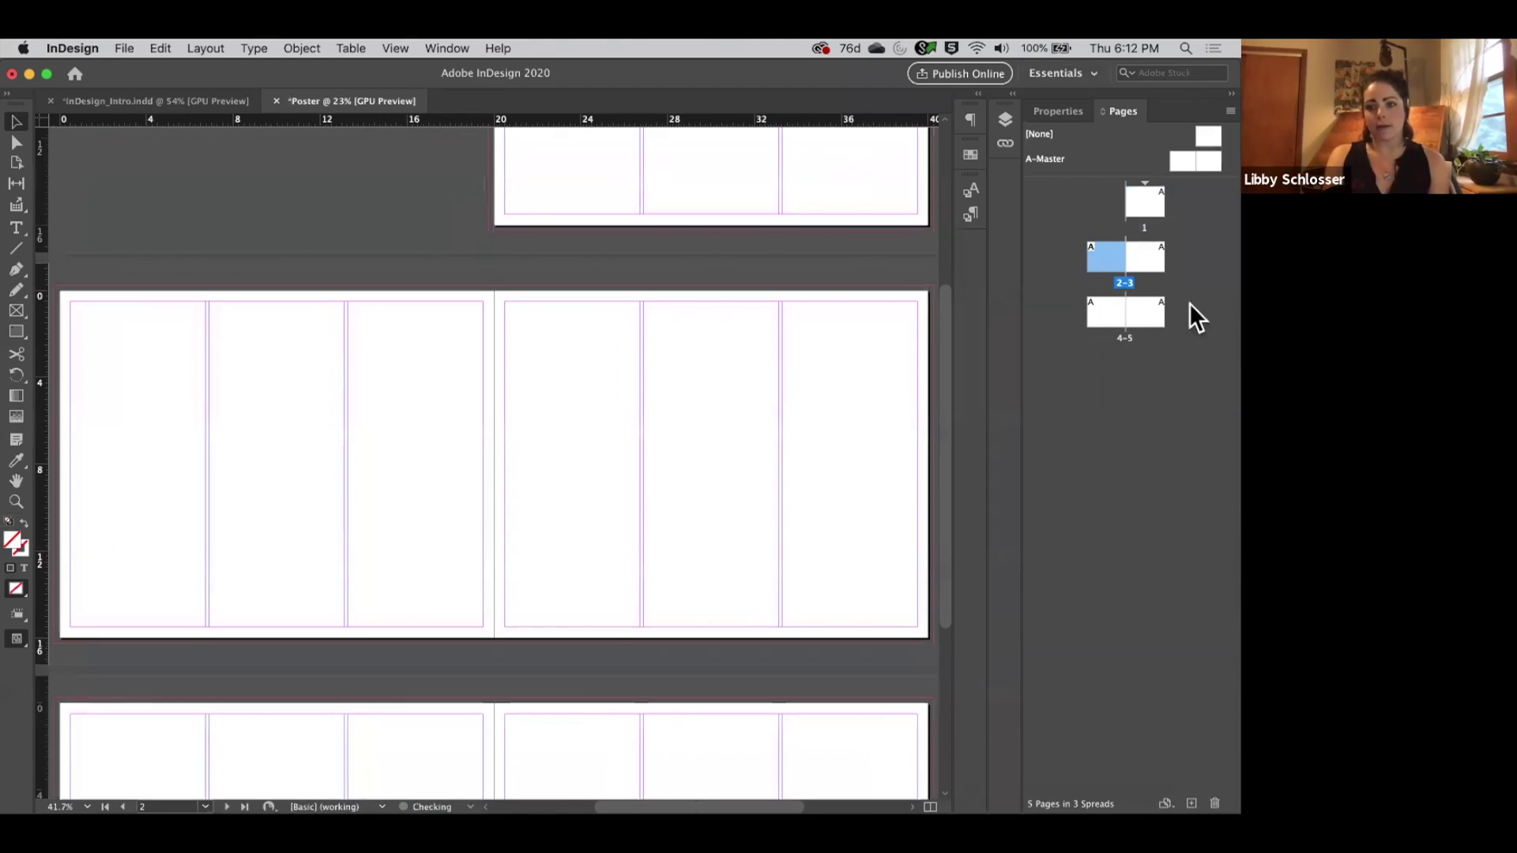
pyautogui.scroll(3, 662, 372)
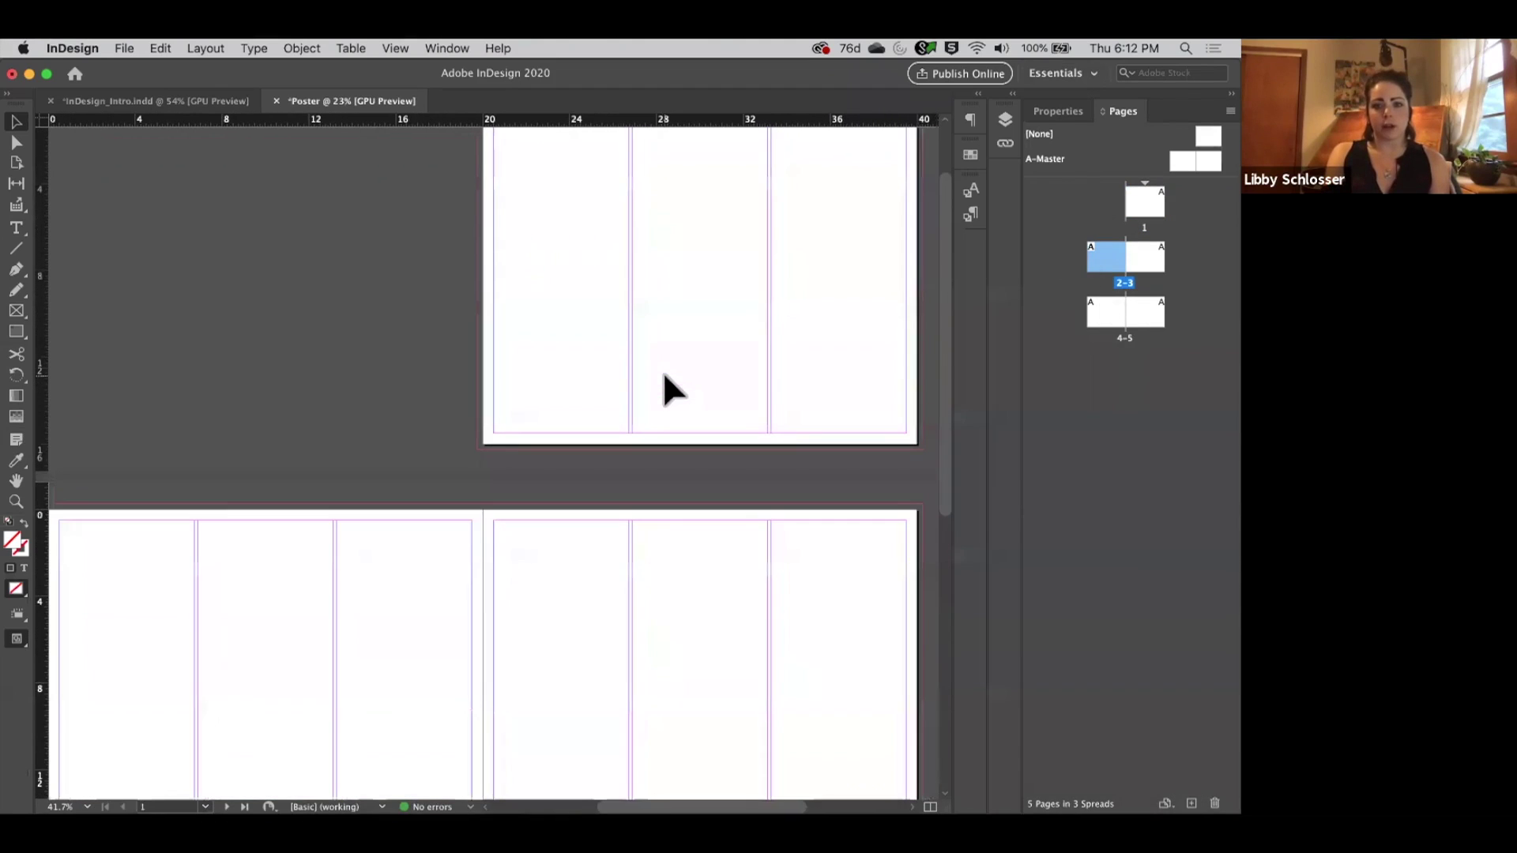
pyautogui.scroll(-2, 662, 371)
pyautogui.hscroll(-1, 662, 371)
pyautogui.scroll(3, 662, 372)
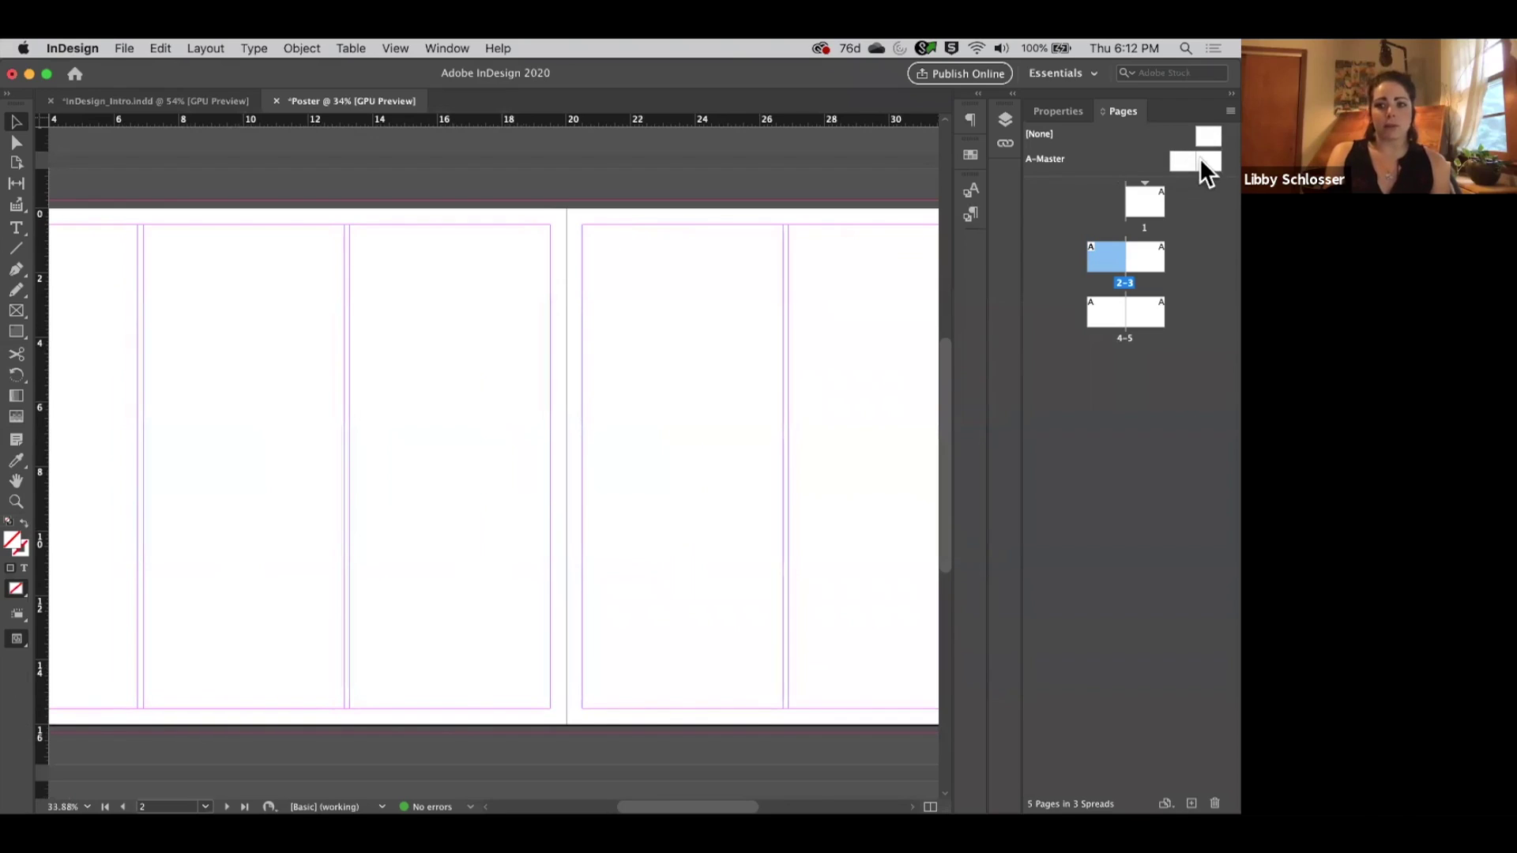
pyautogui.hscroll(-5, 580, 291)
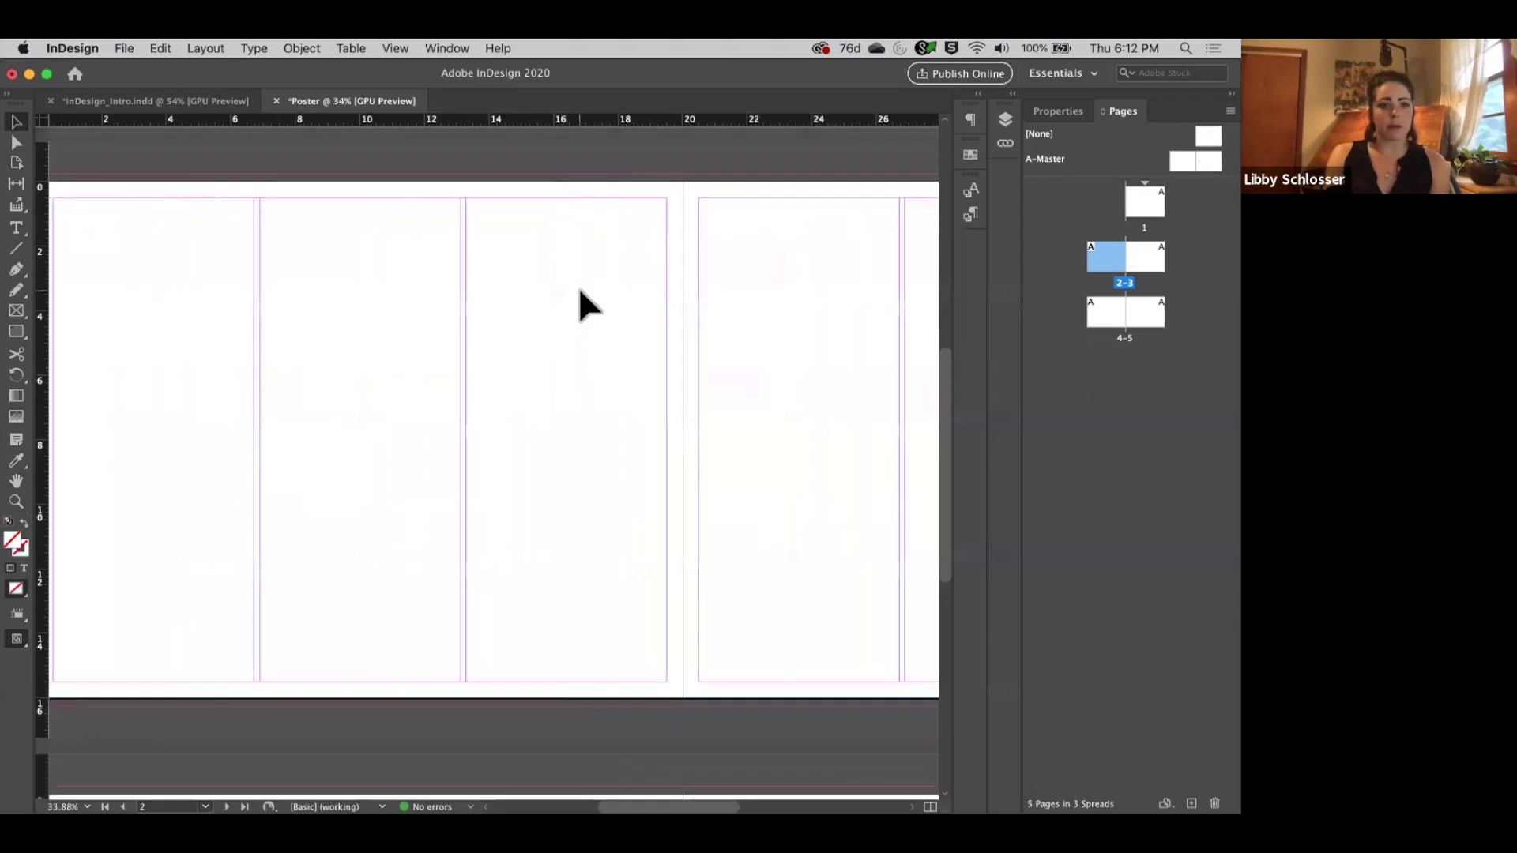
# Look over page 2 and examine the document's size, margin and page properties.
pyautogui.hscroll(-1, 579, 291)
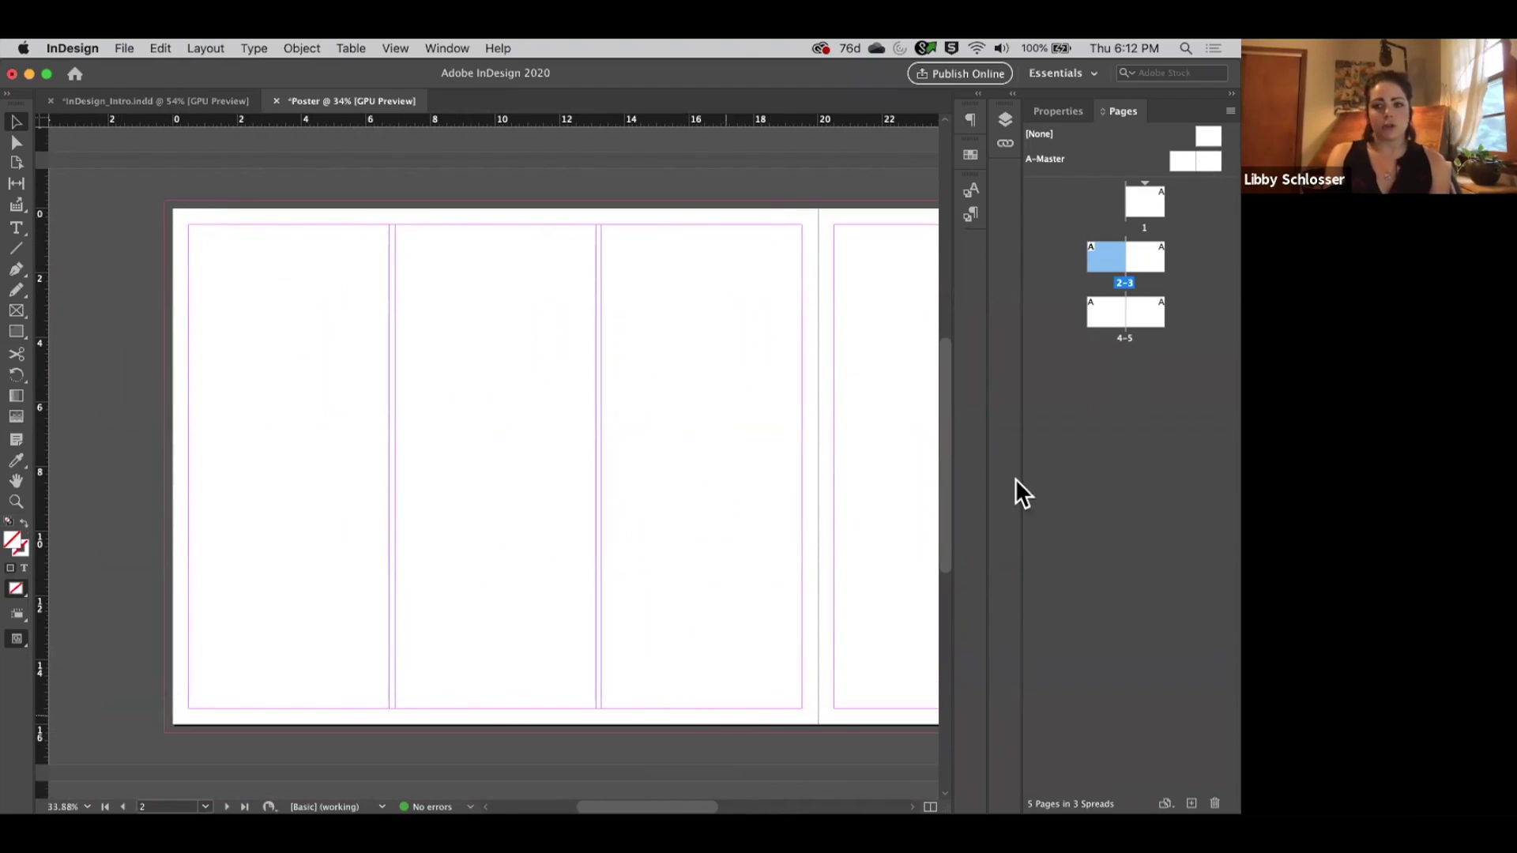
pyautogui.hscroll(1, 673, 348)
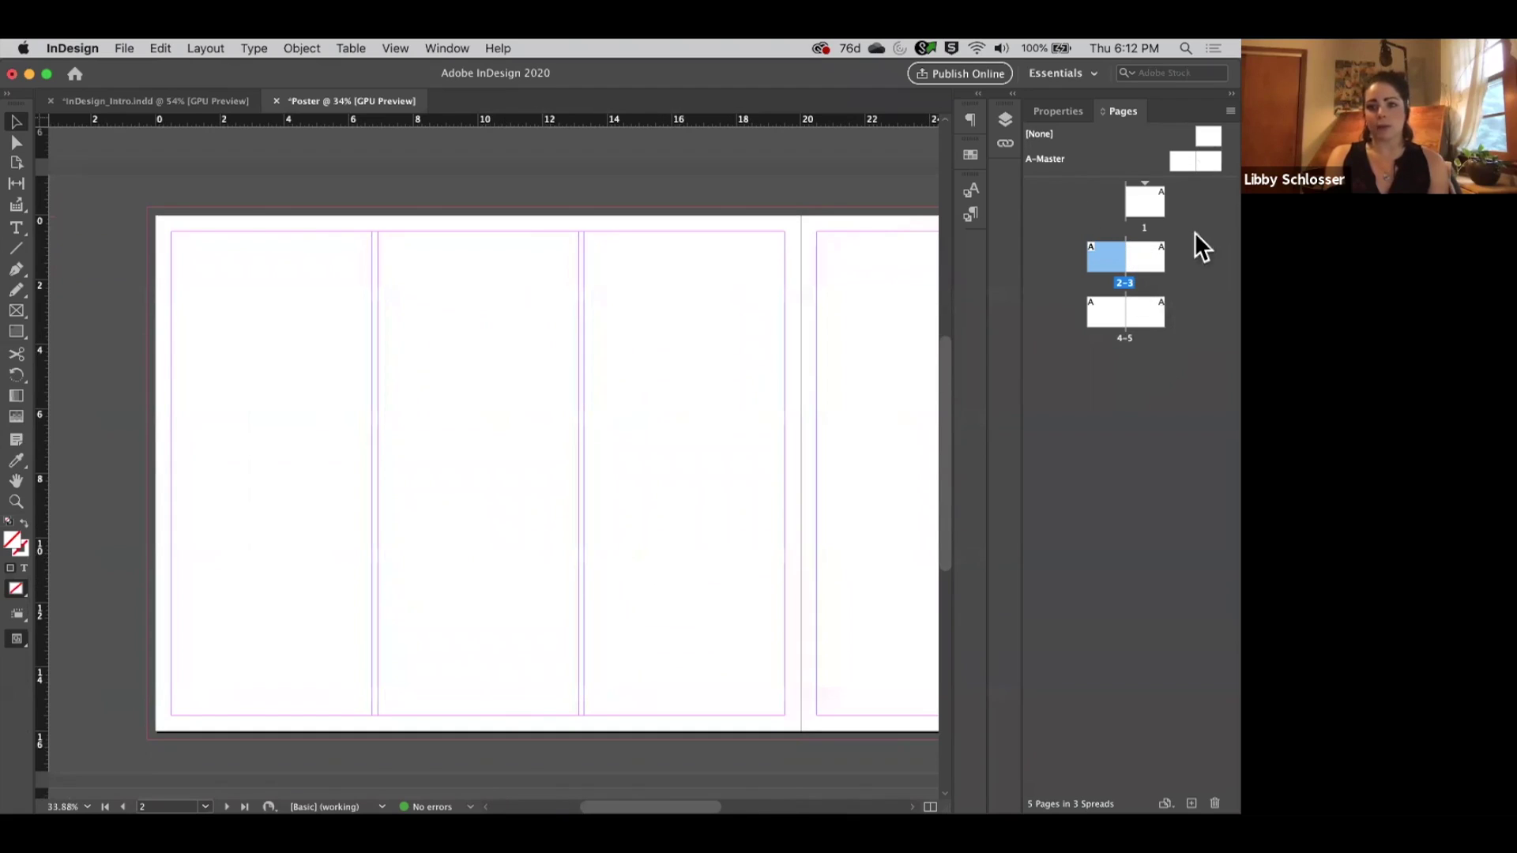
pyautogui.click(1067, 115)
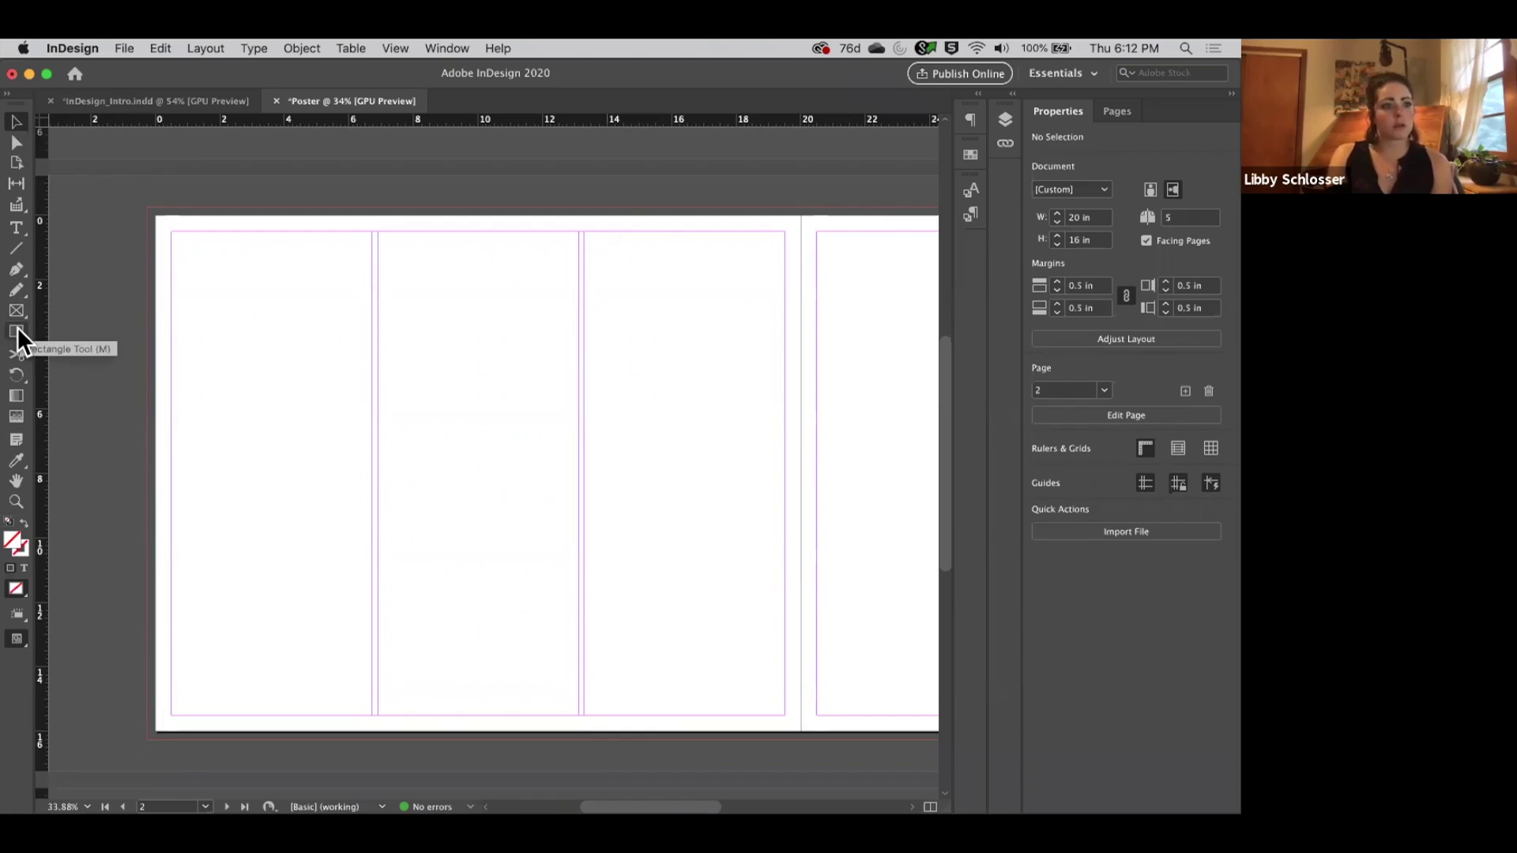
pyautogui.scroll(-1, 561, 274)
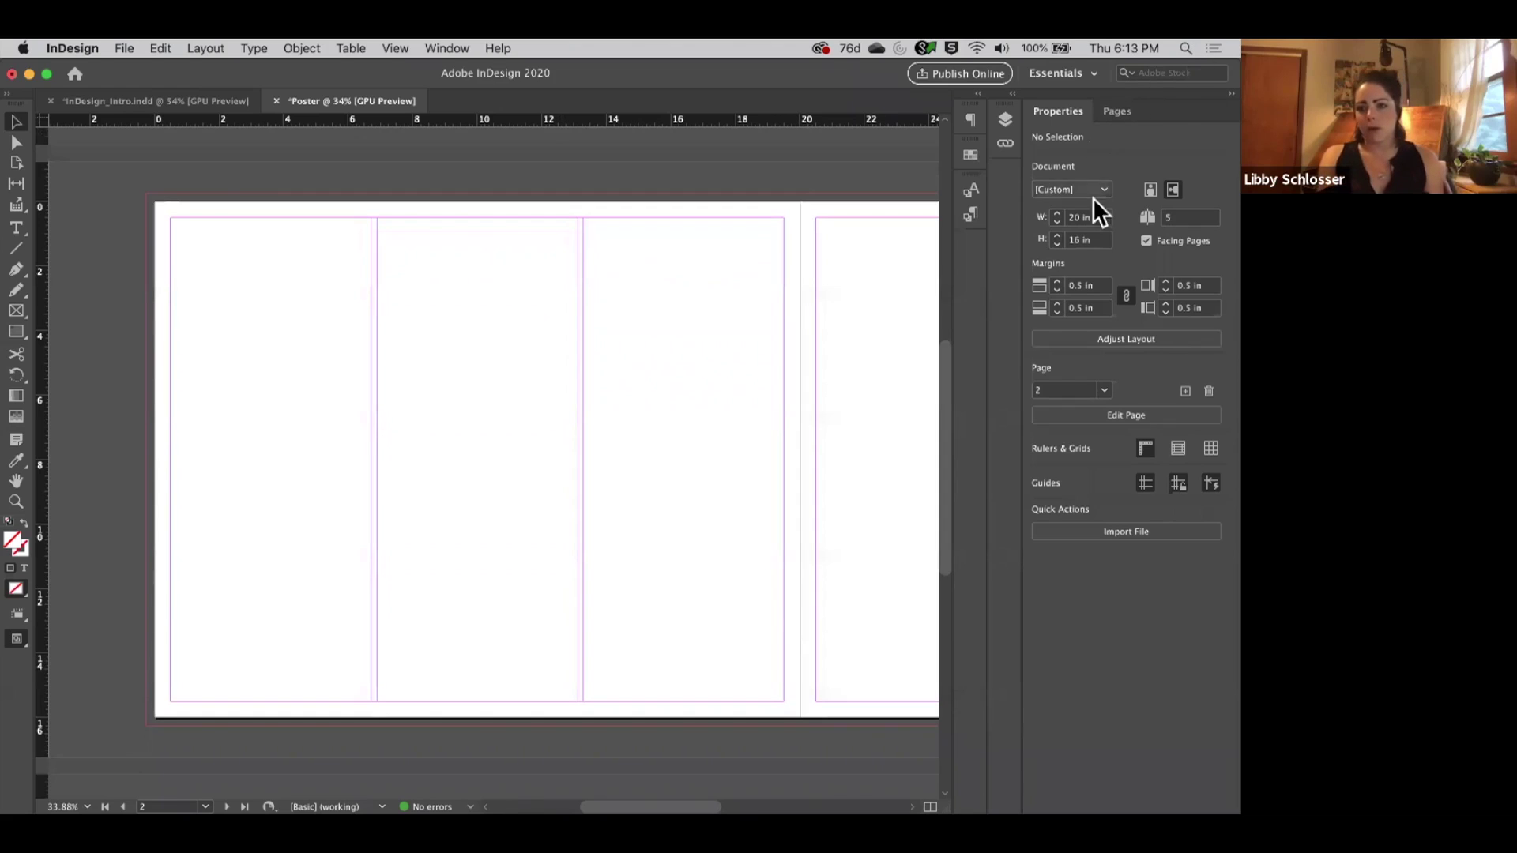
# Open the A-Master spread for editing.
pyautogui.click(1117, 115)
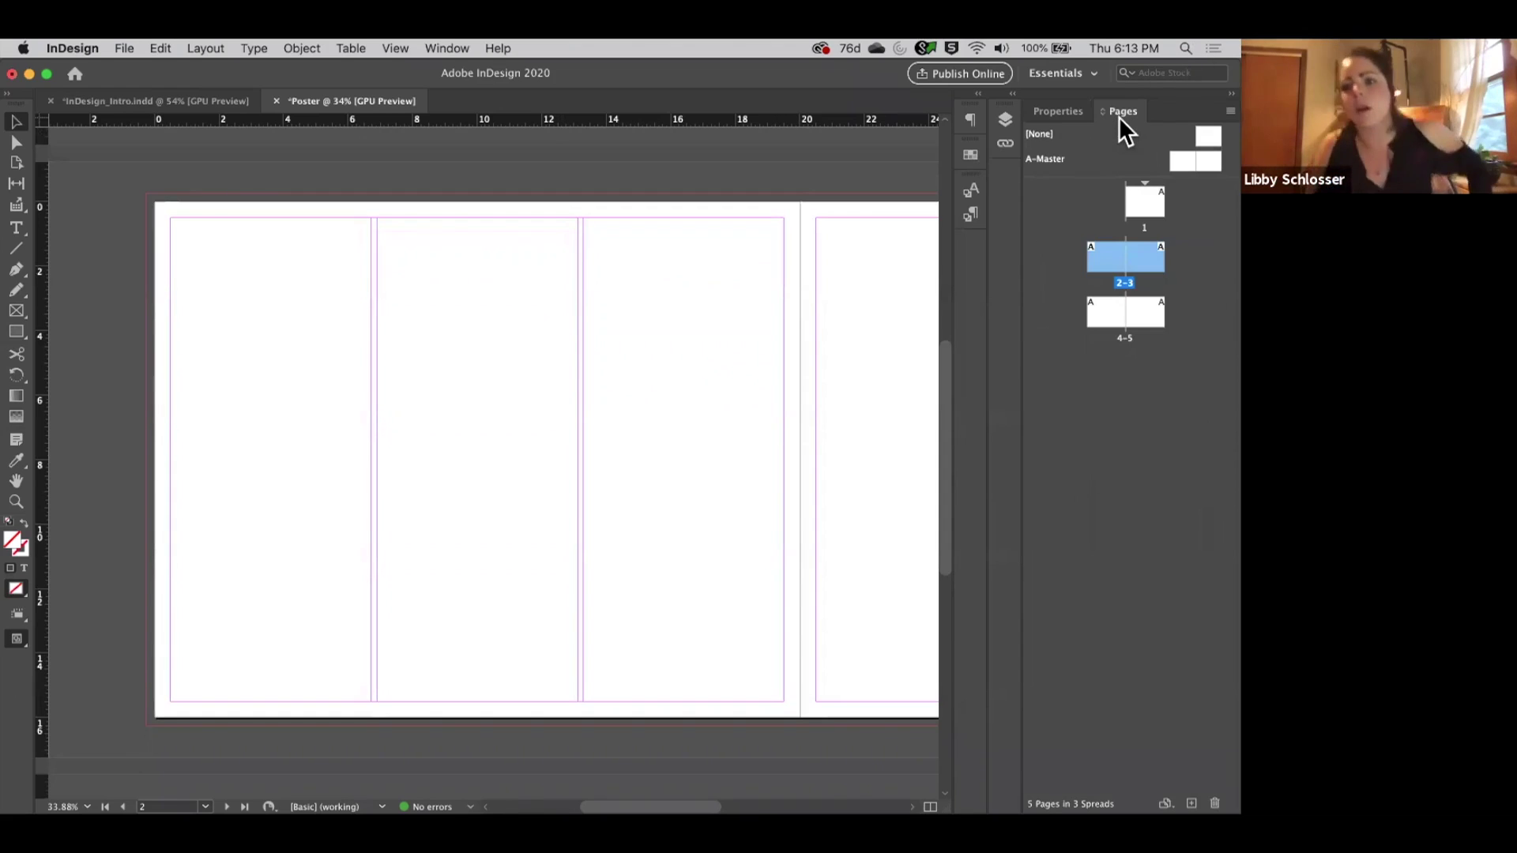
pyautogui.click(1185, 162)
pyautogui.doubleClick(1188, 164)
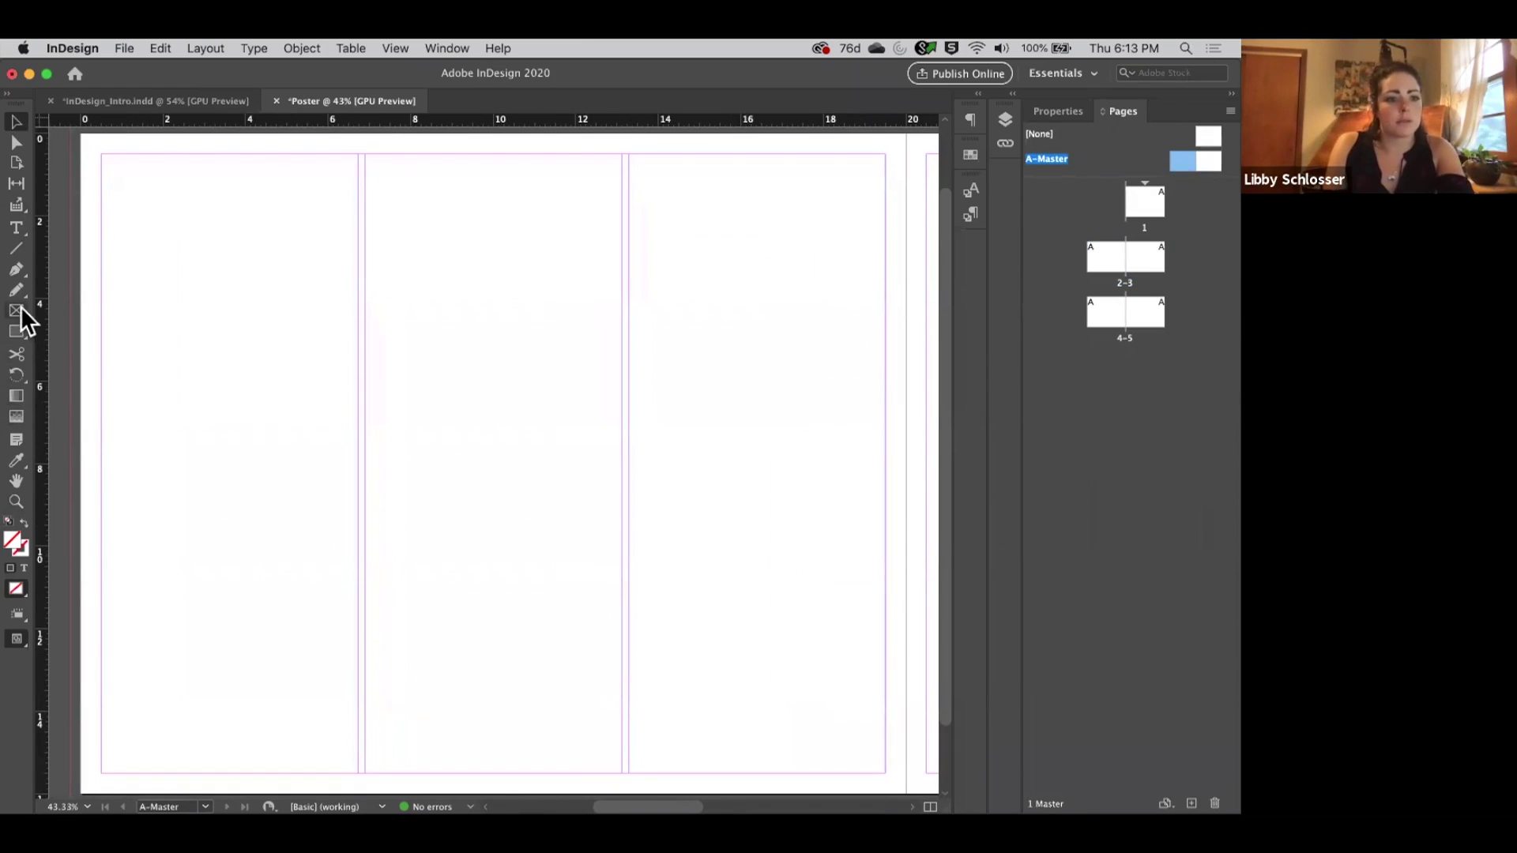
# Add a text frame about 6.3 by 1.5 in at the top of the master's first column reading "Header".
pyautogui.click(16, 229)
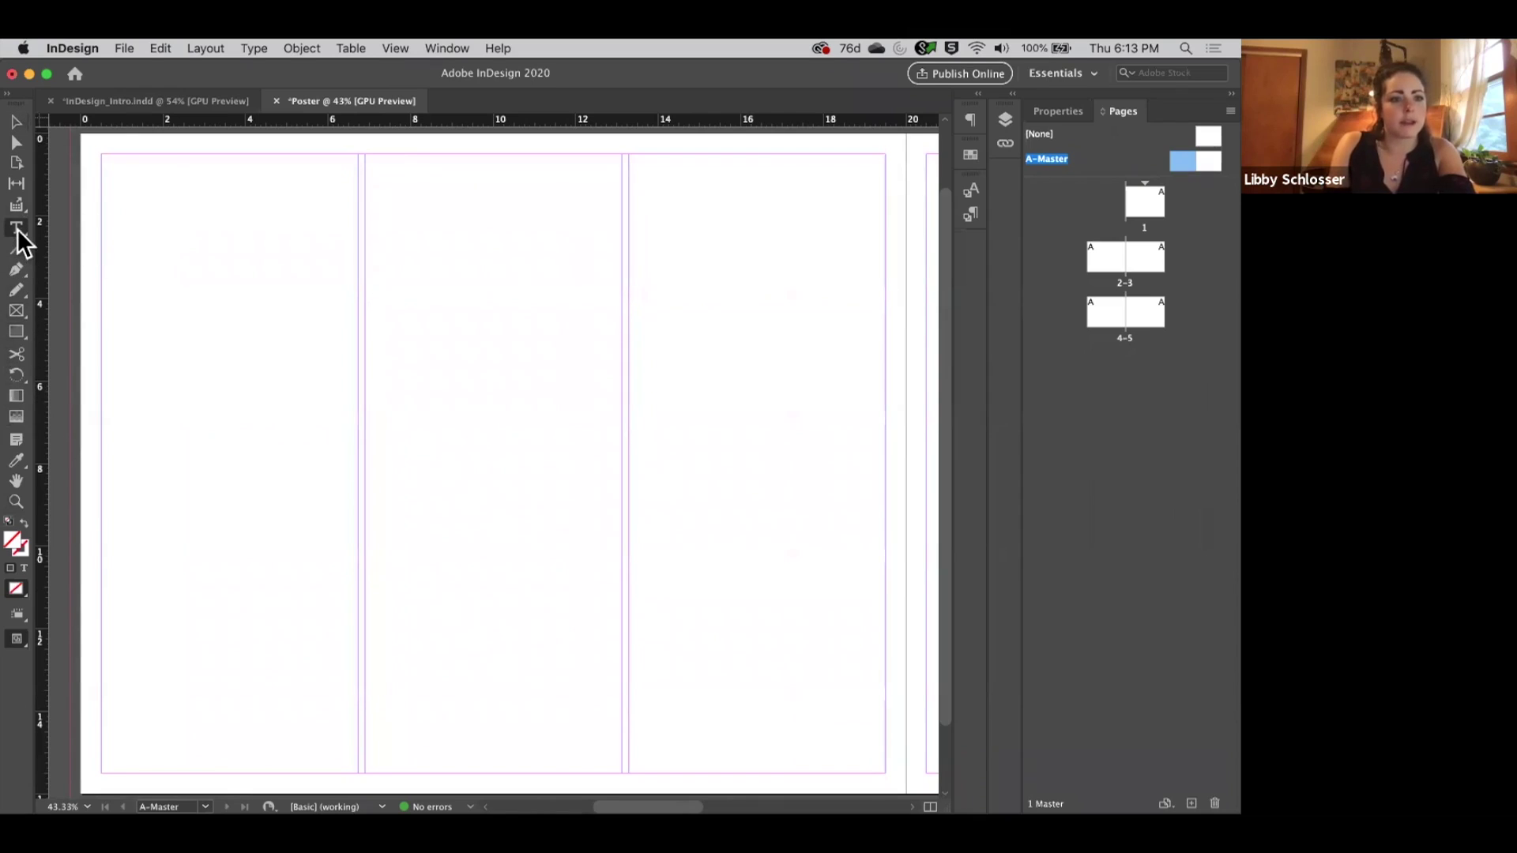
pyautogui.moveTo(103, 155); pyautogui.dragTo(362, 215)
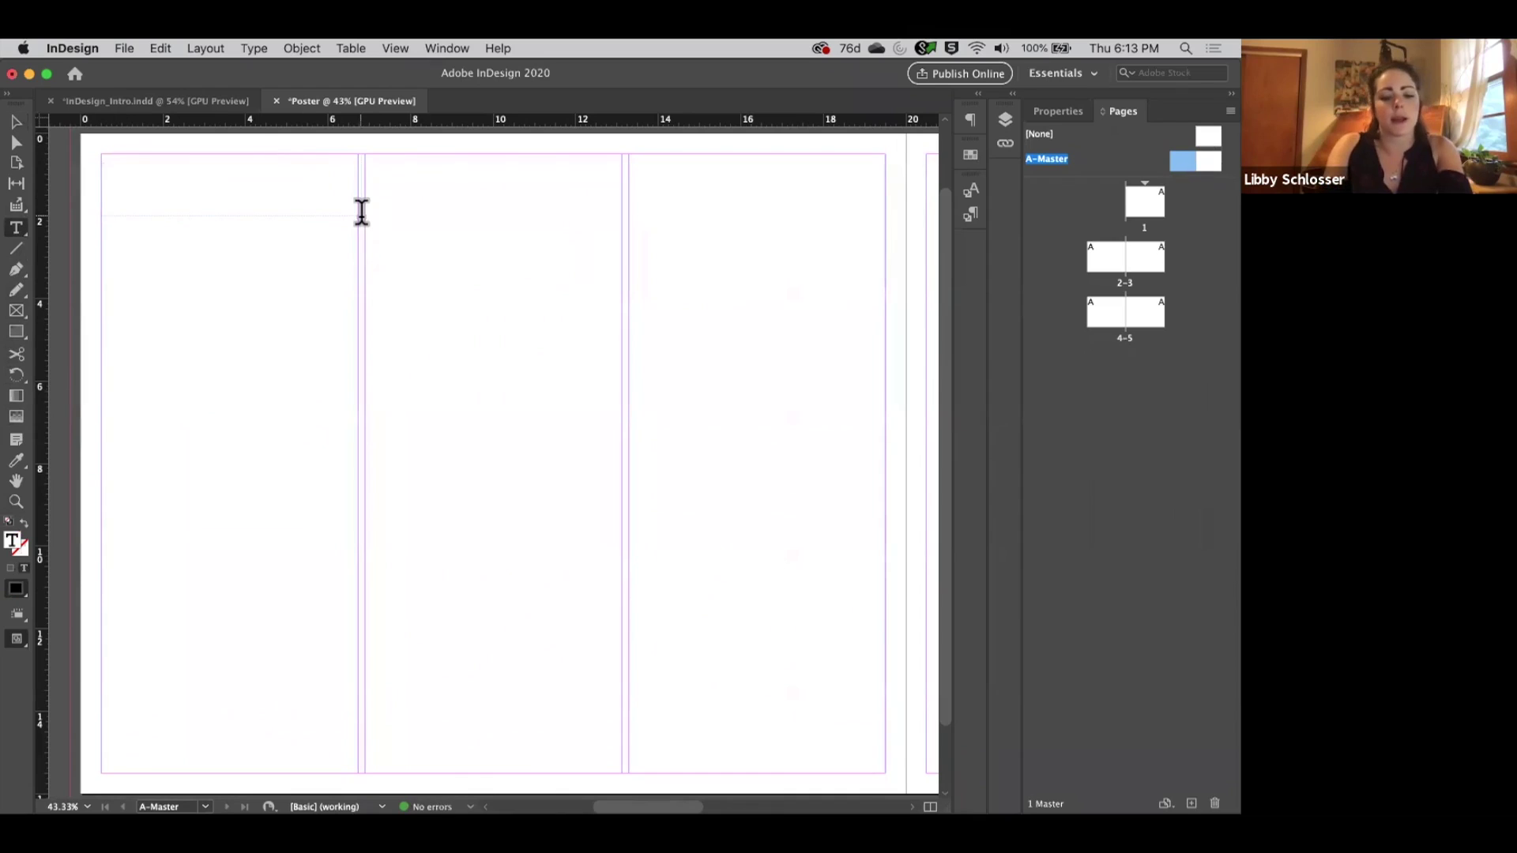
pyautogui.write('Headl')
pyautogui.press('BackSpace')
pyautogui.press('BackSpace')
pyautogui.press('BackSpace')
pyautogui.press('BackSpace')
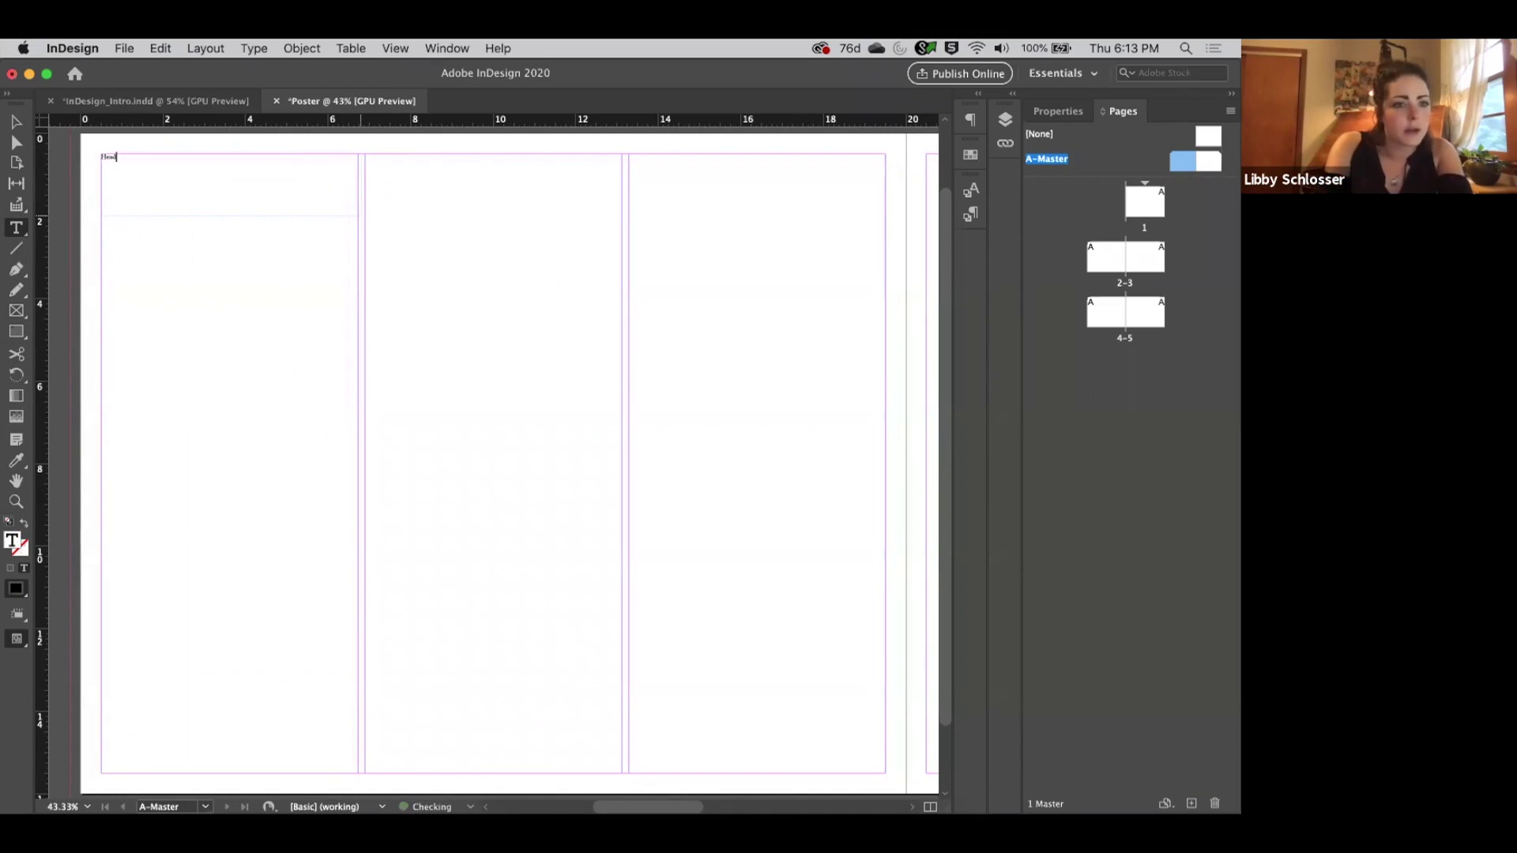
pyautogui.write('ead')
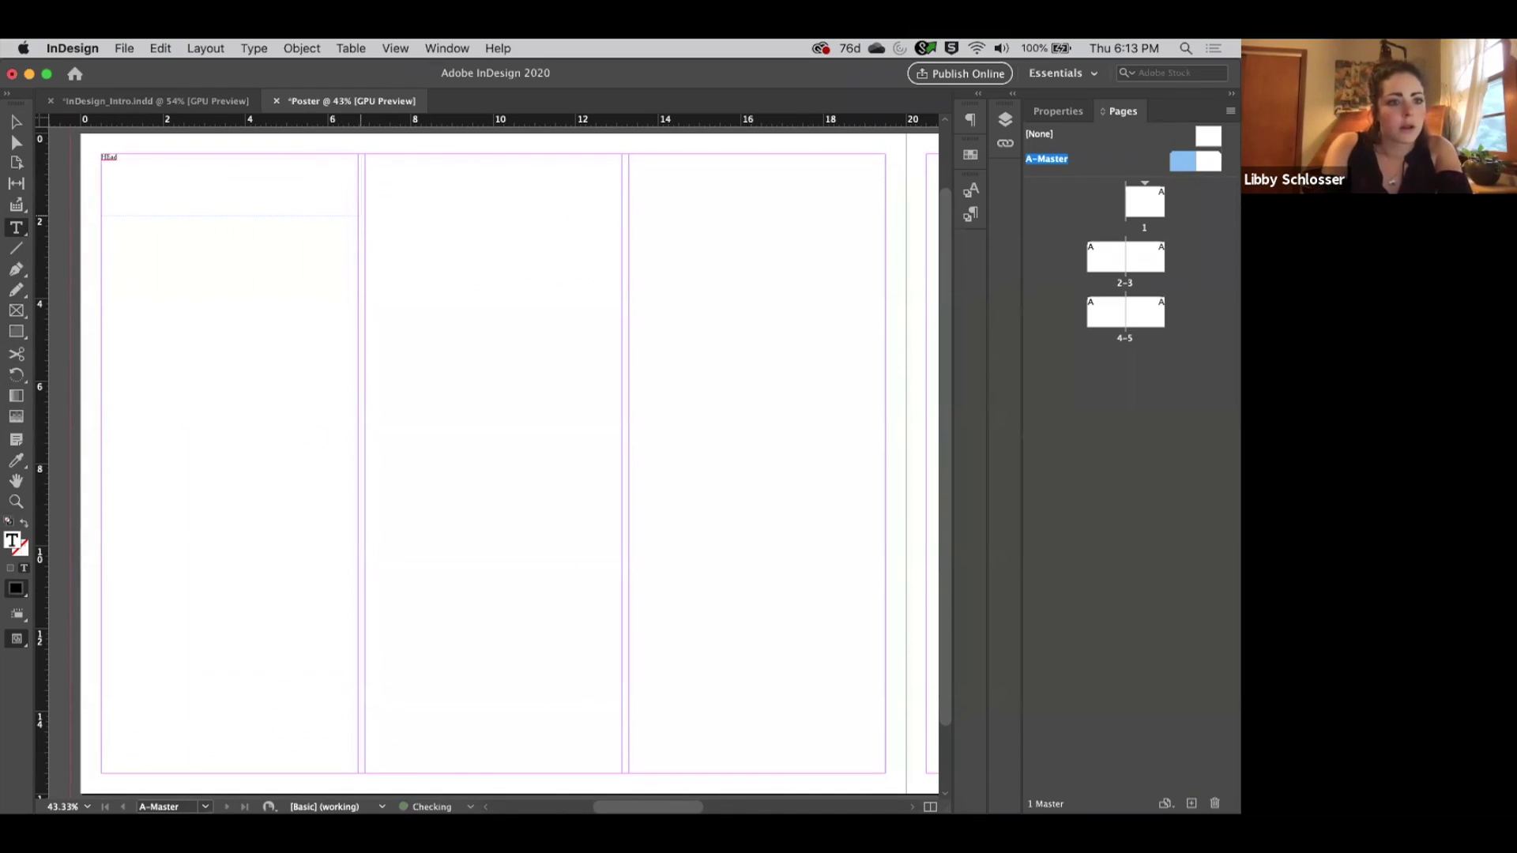
pyautogui.write('er')
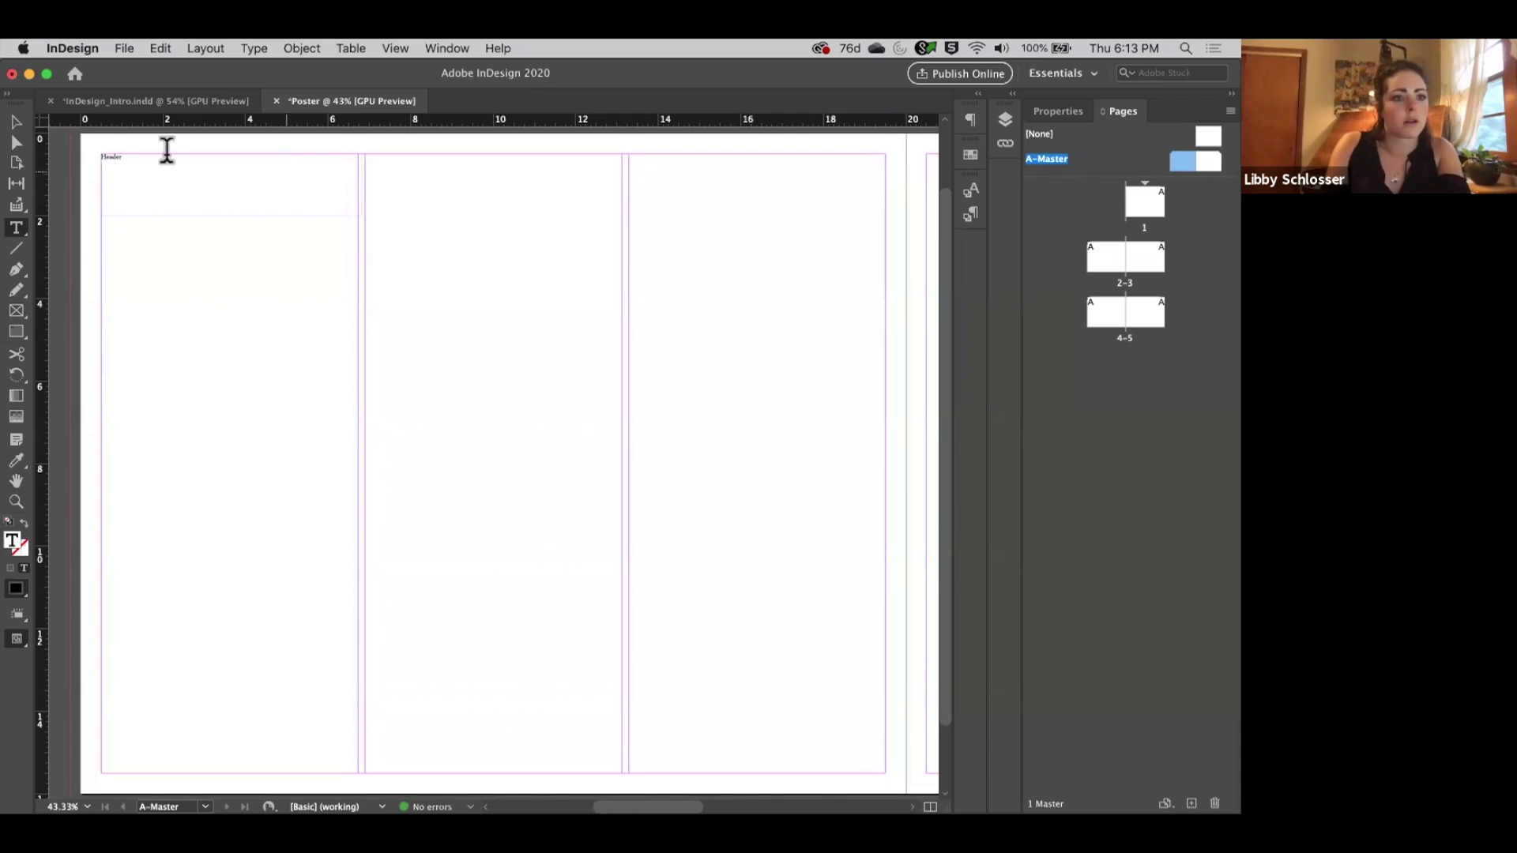
# Set the Header frame's text size to 24 pt and deselect the frame.
pyautogui.click(16, 120)
pyautogui.click(1080, 110)
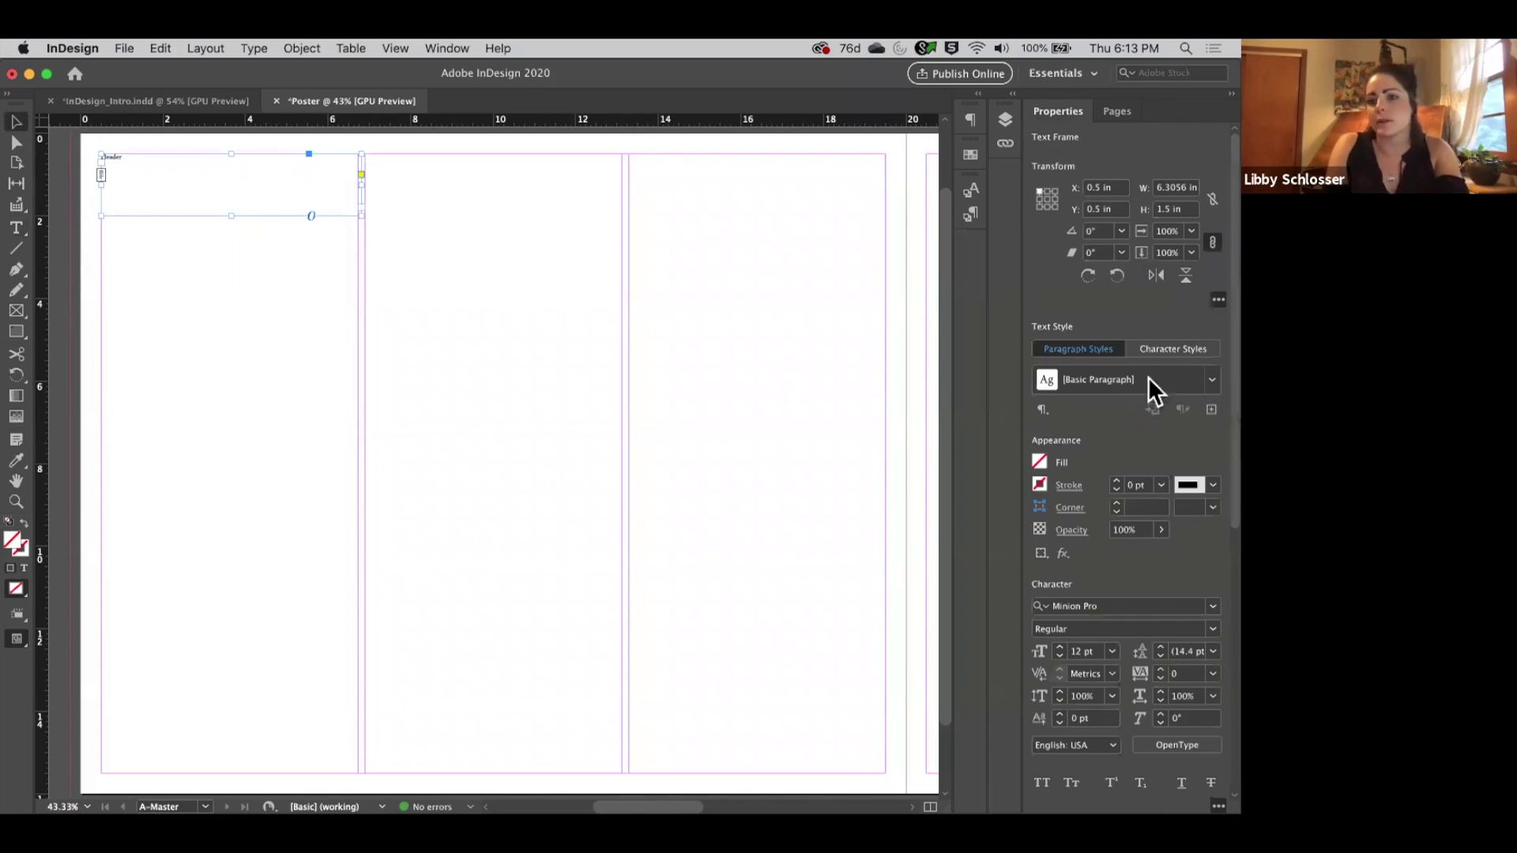
pyautogui.click(1113, 652)
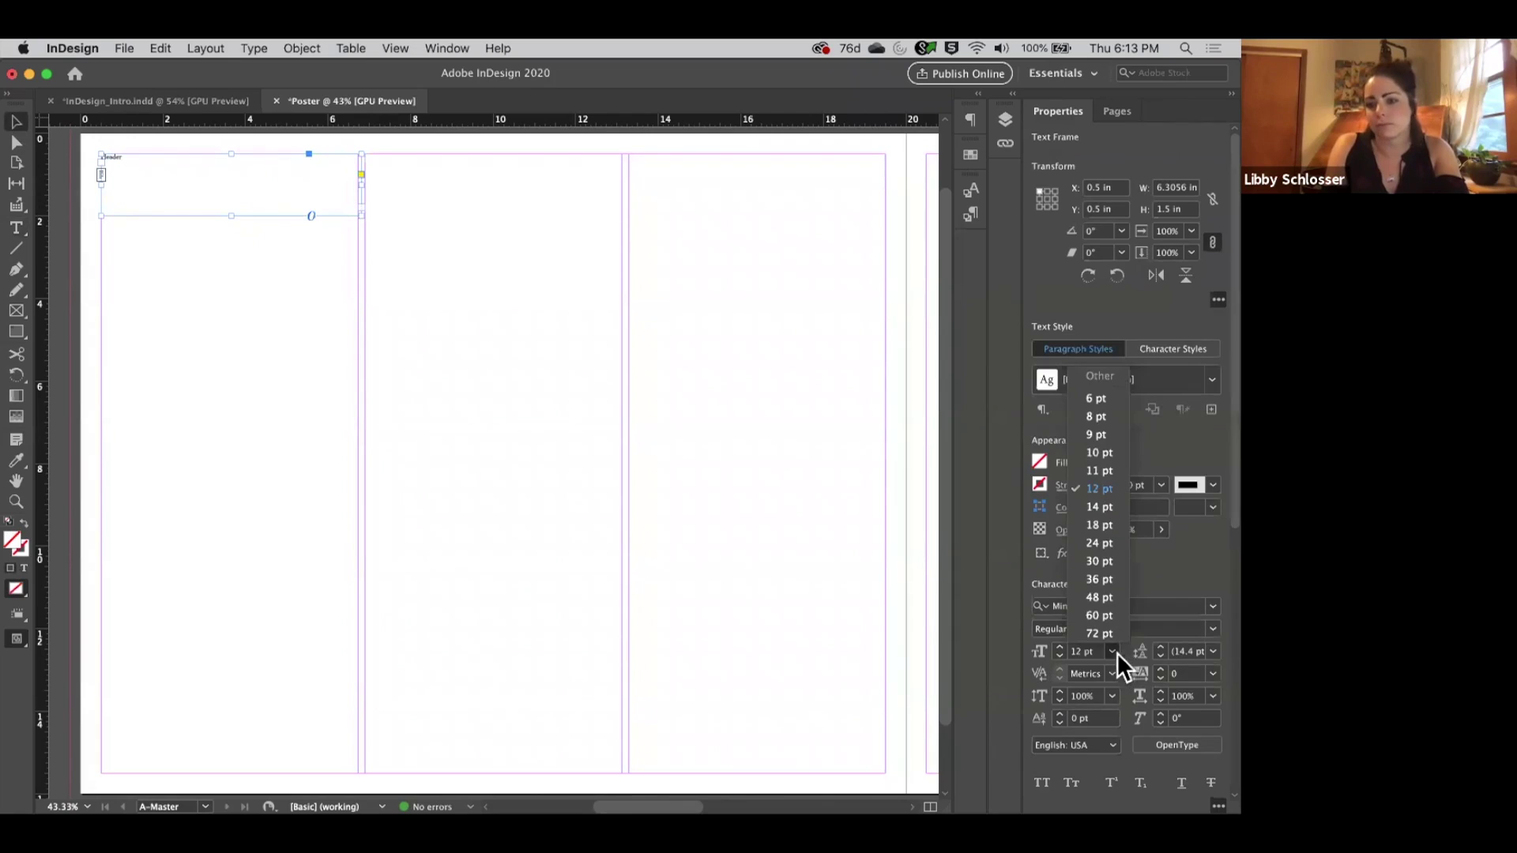
pyautogui.click(1112, 547)
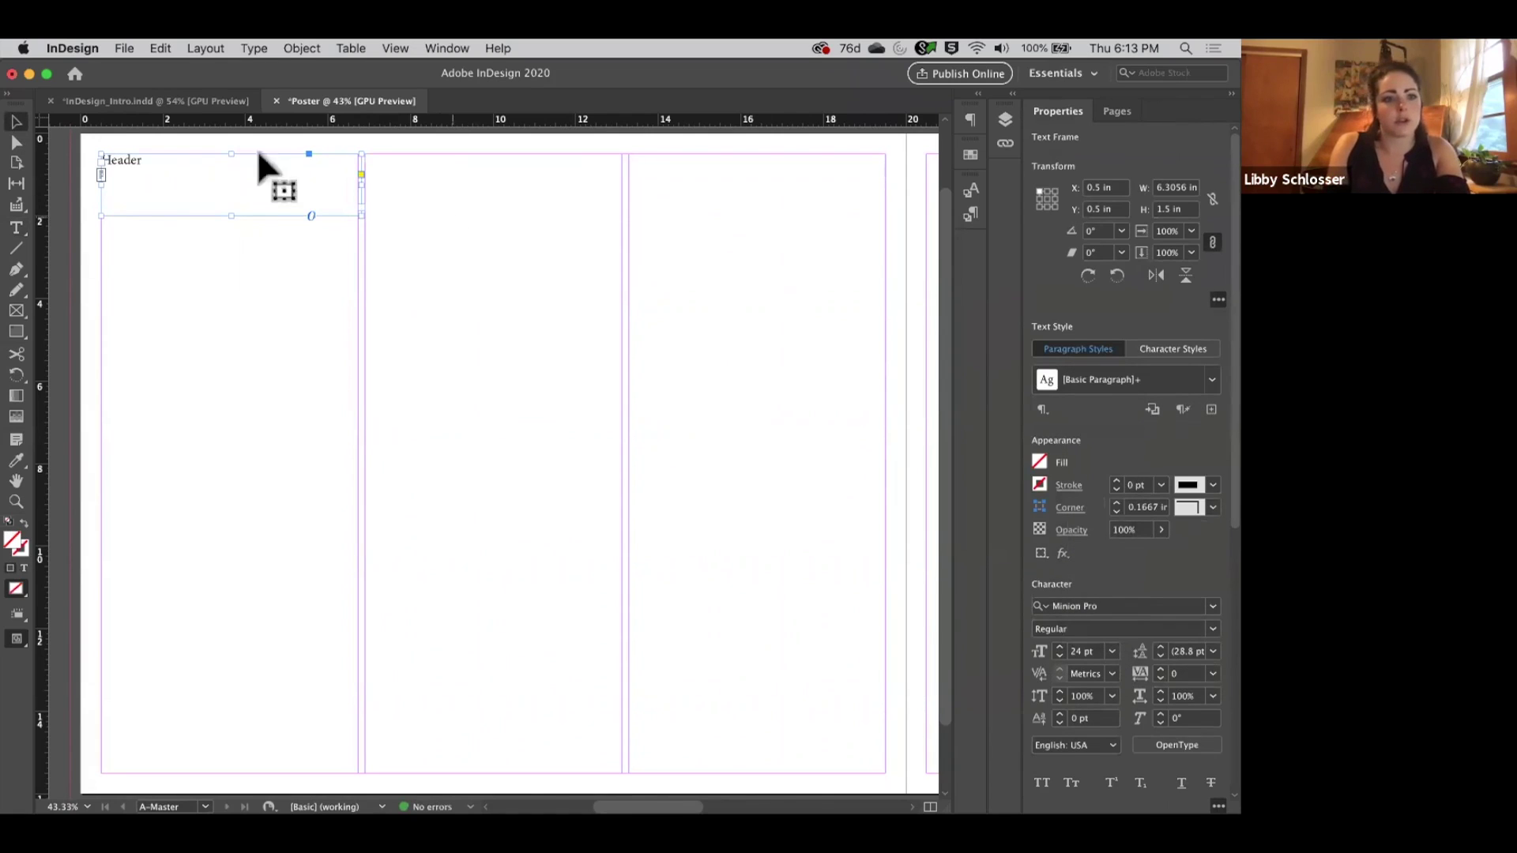
pyautogui.click(376, 231)
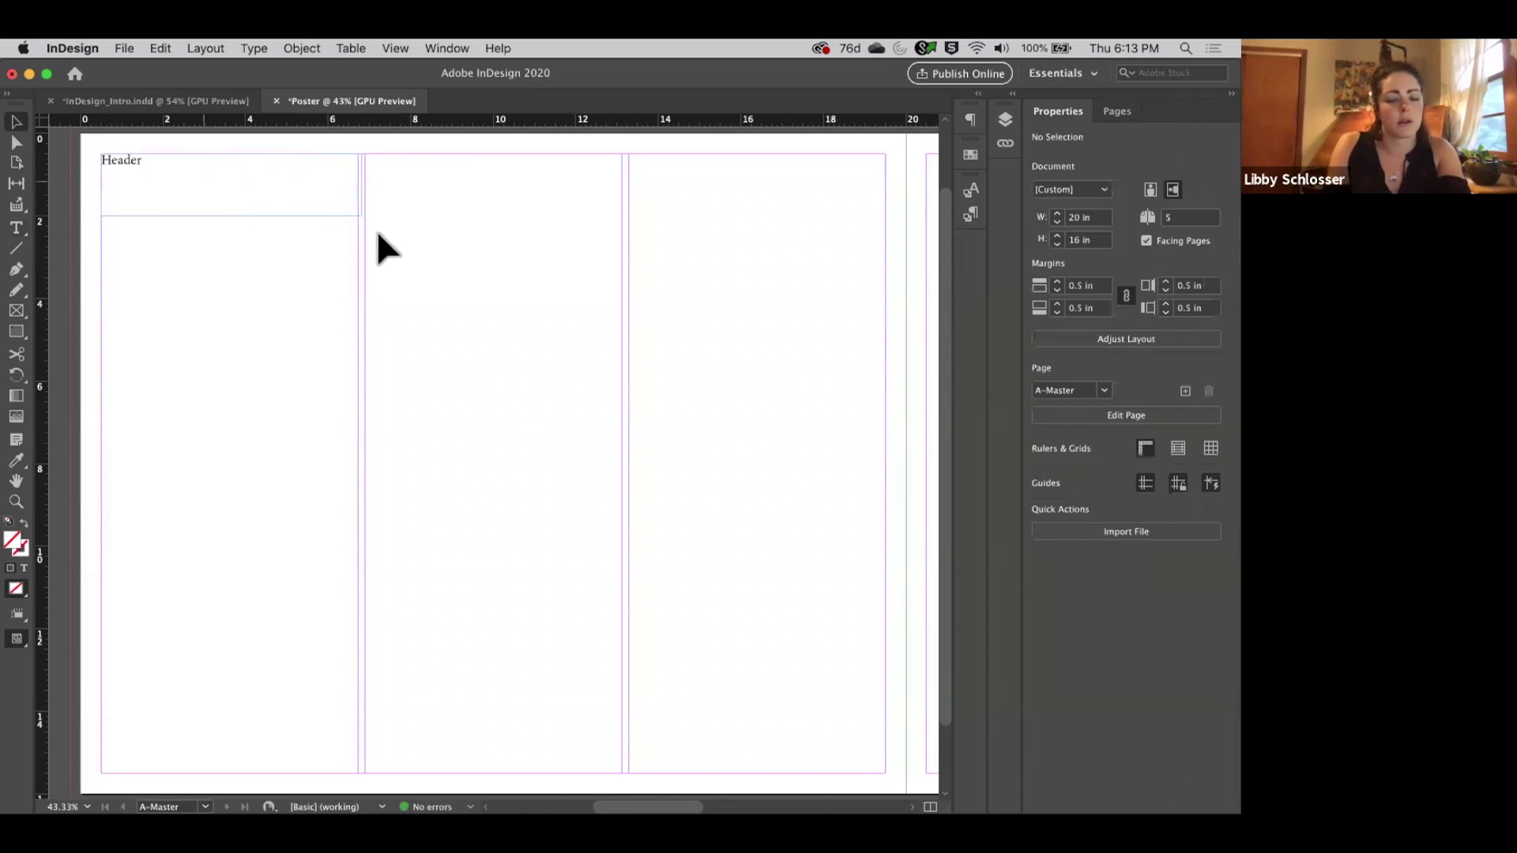
# Move the Header frame to the middle column and place a copy near the page bottom reading "Footer".
pyautogui.click(183, 163)
pyautogui.moveTo(183, 162); pyautogui.dragTo(260, 687)
pyautogui.doubleClick(260, 686)
pyautogui.press('super+a')
pyautogui.write('Foodter')
pyautogui.press('BackSpace')
pyautogui.press('BackSpace')
pyautogui.press('BackSpace')
pyautogui.press('BackSpace')
pyautogui.write('ter')
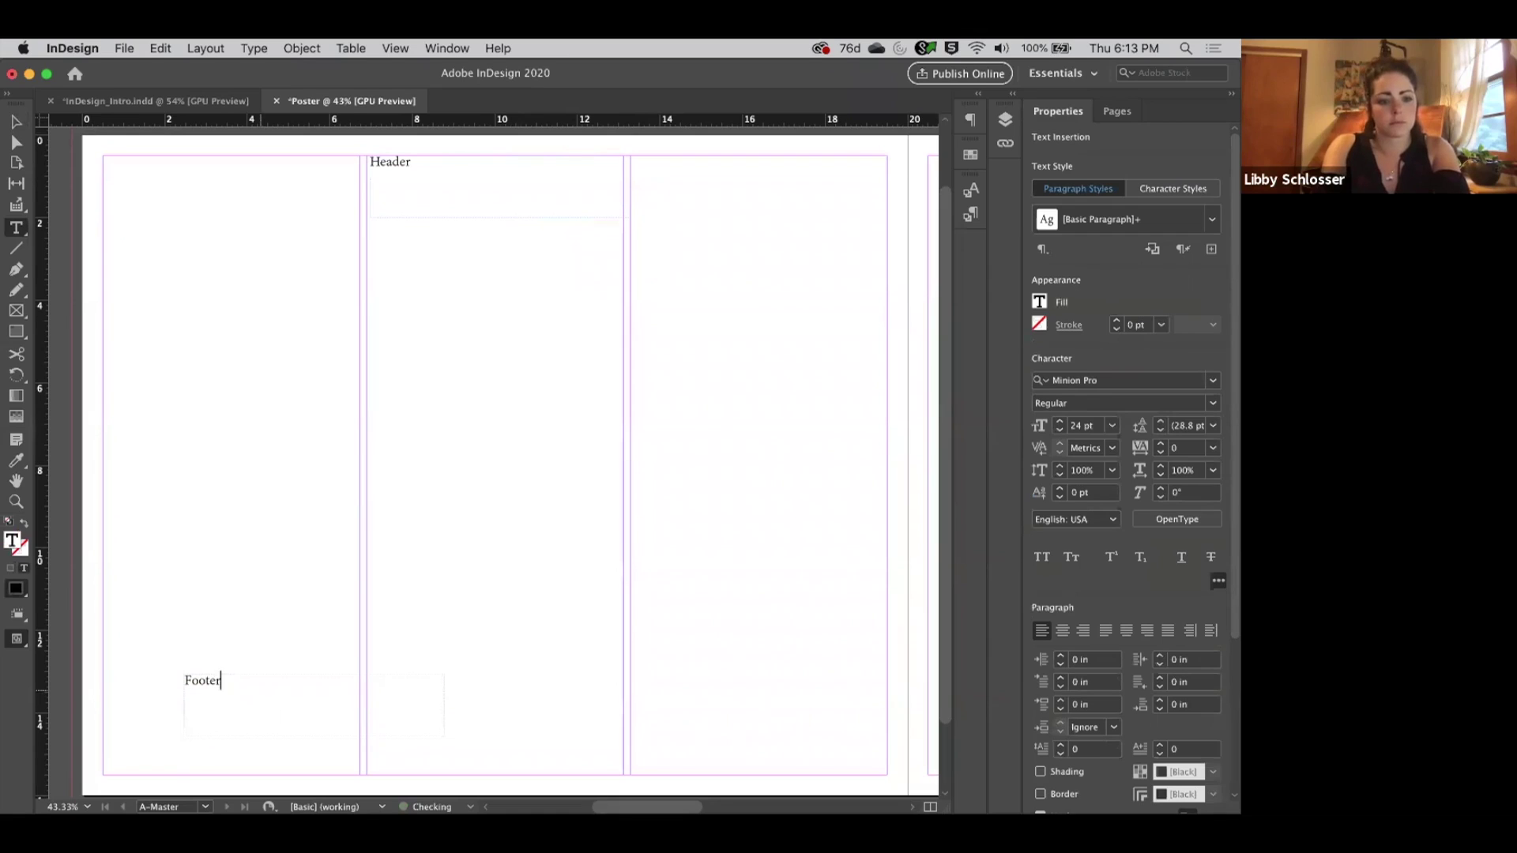
# Move the Footer frame directly below the first column, at the bottom margin about 15.5 in down the page.
pyautogui.press('Escape')
pyautogui.scroll(-3, 221, 406)
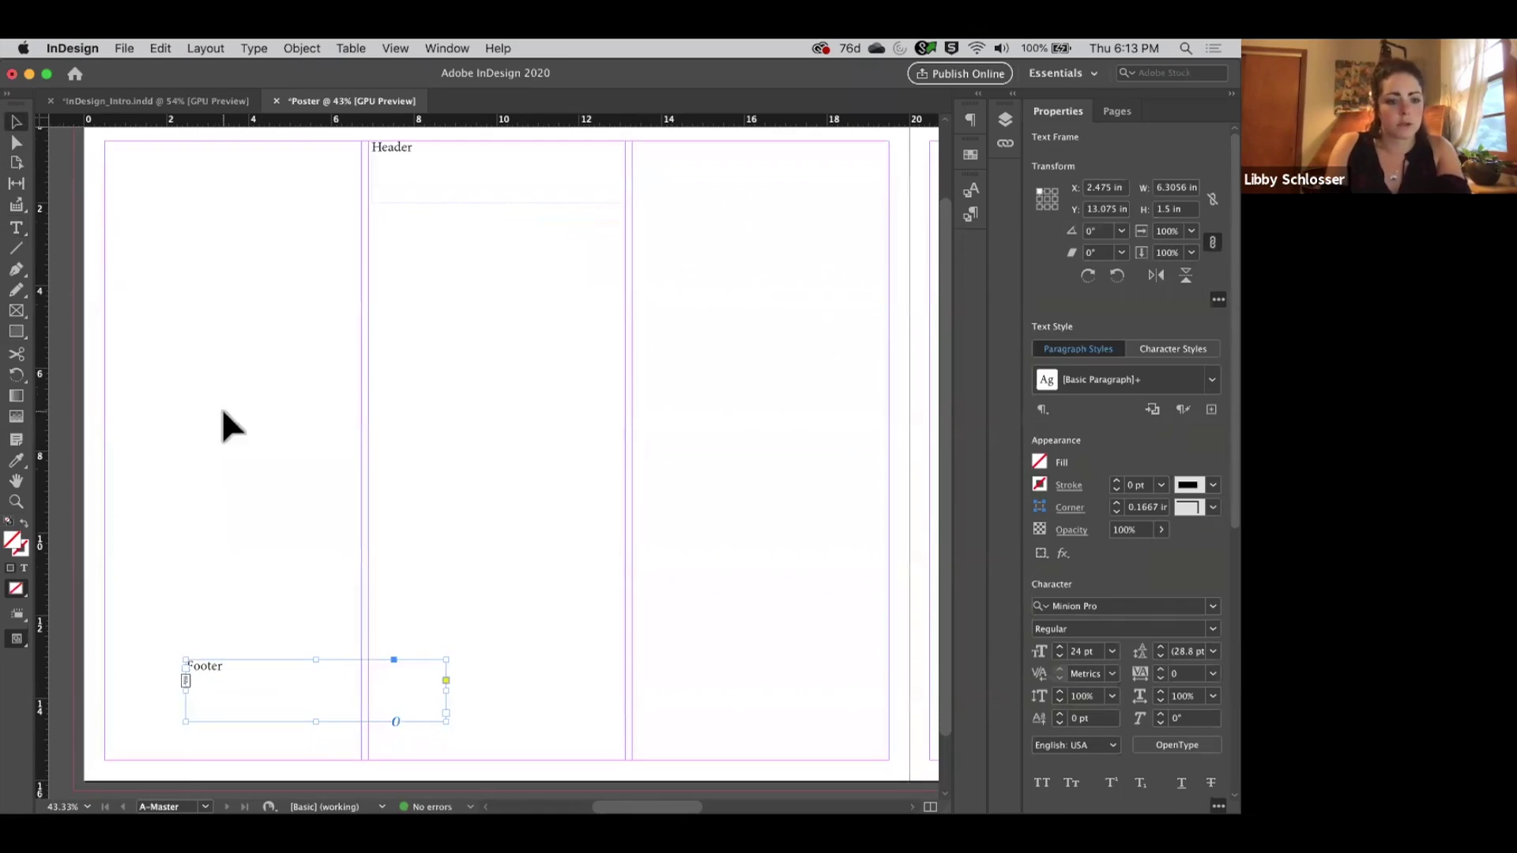
pyautogui.moveTo(196, 629); pyautogui.dragTo(140, 699)
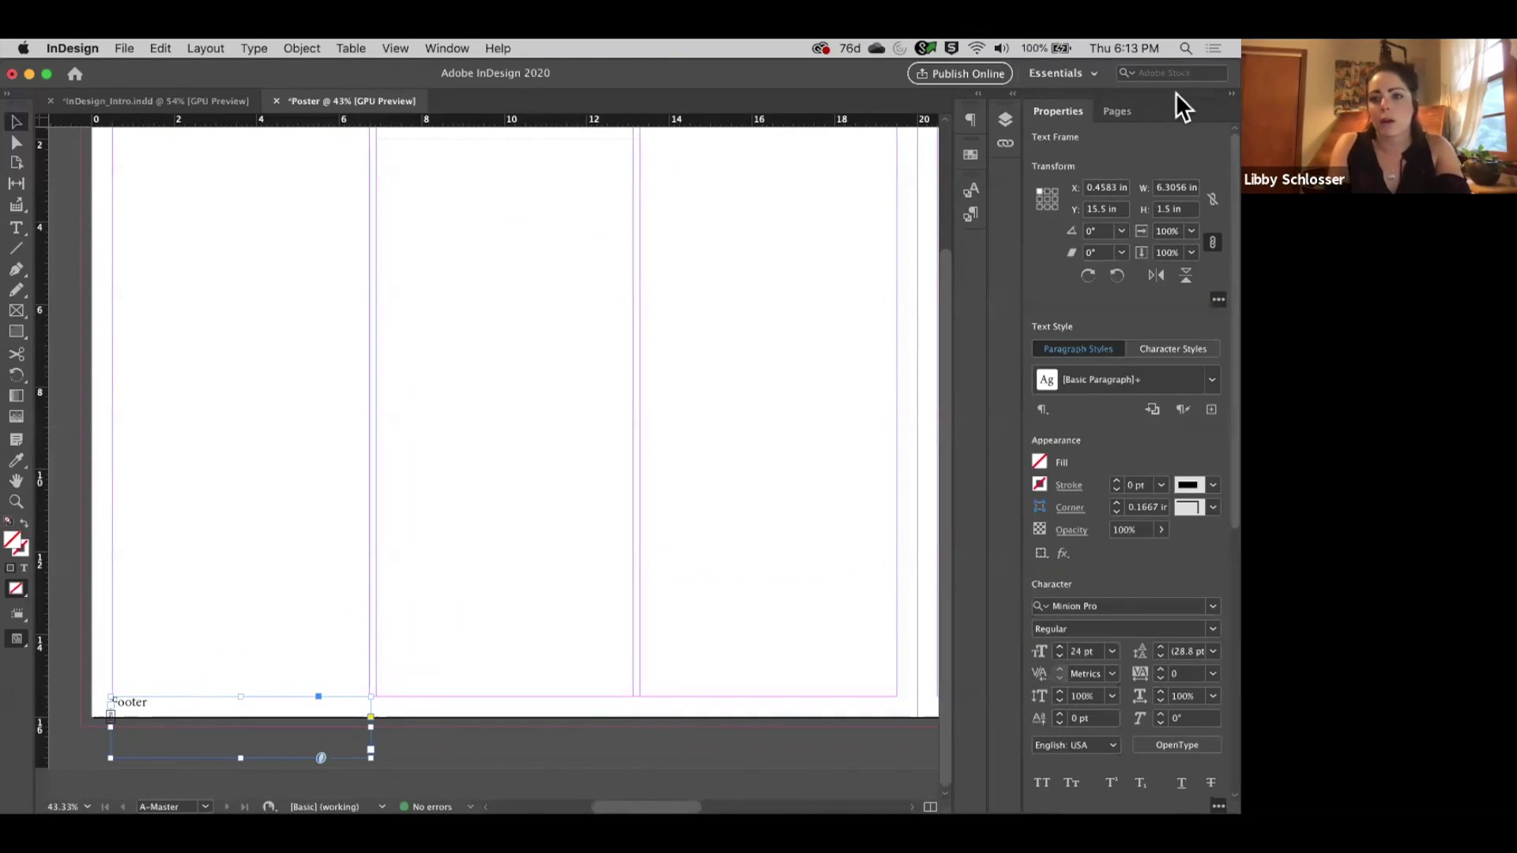
# Open spread 2-3 and try to select the header and footer that come from A-Master.
pyautogui.click(1133, 110)
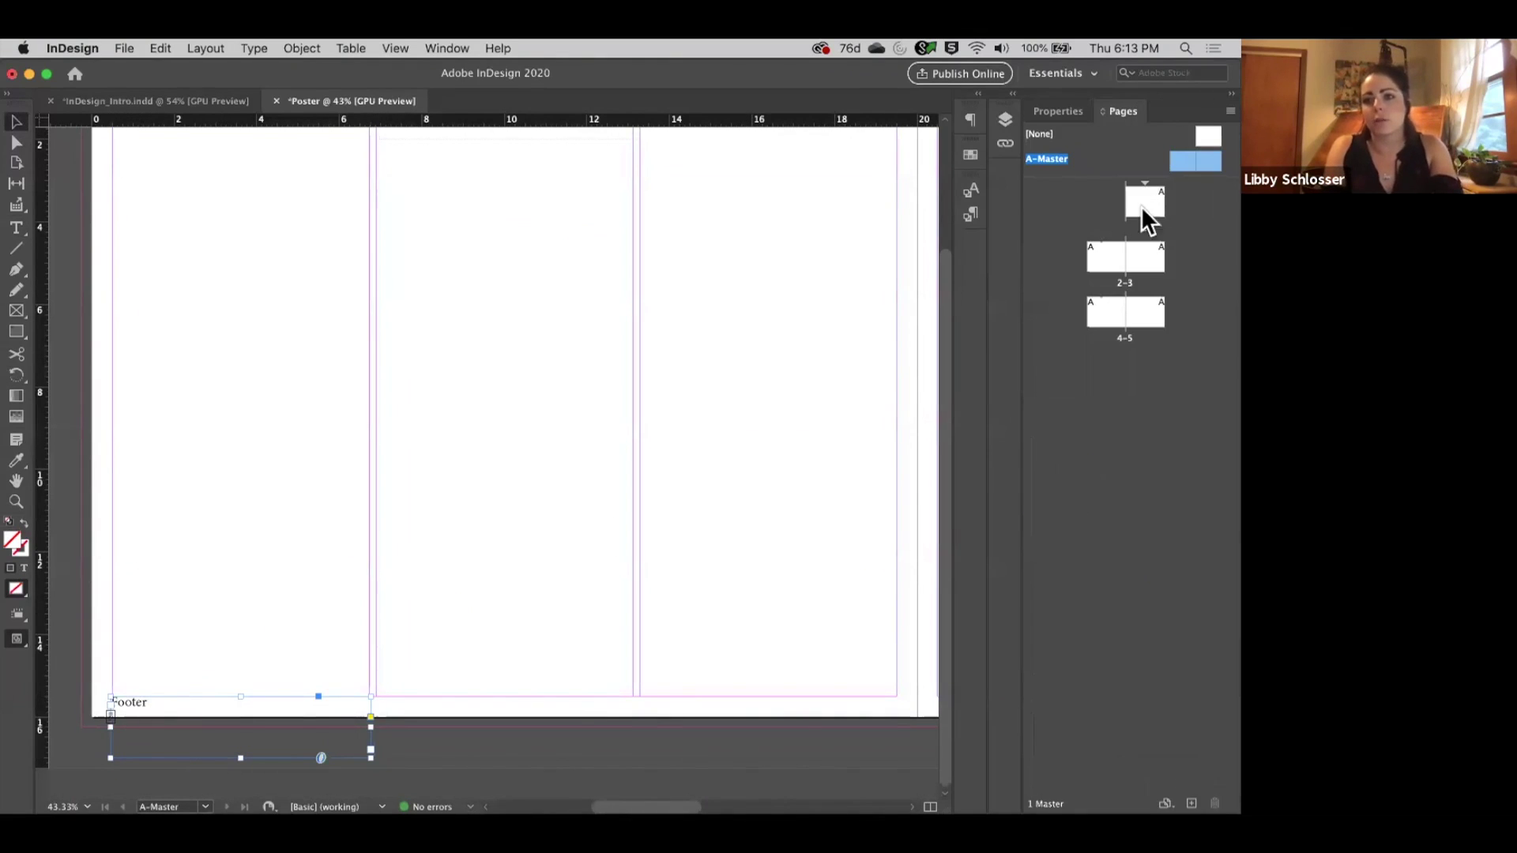
pyautogui.scroll(4, 621, 329)
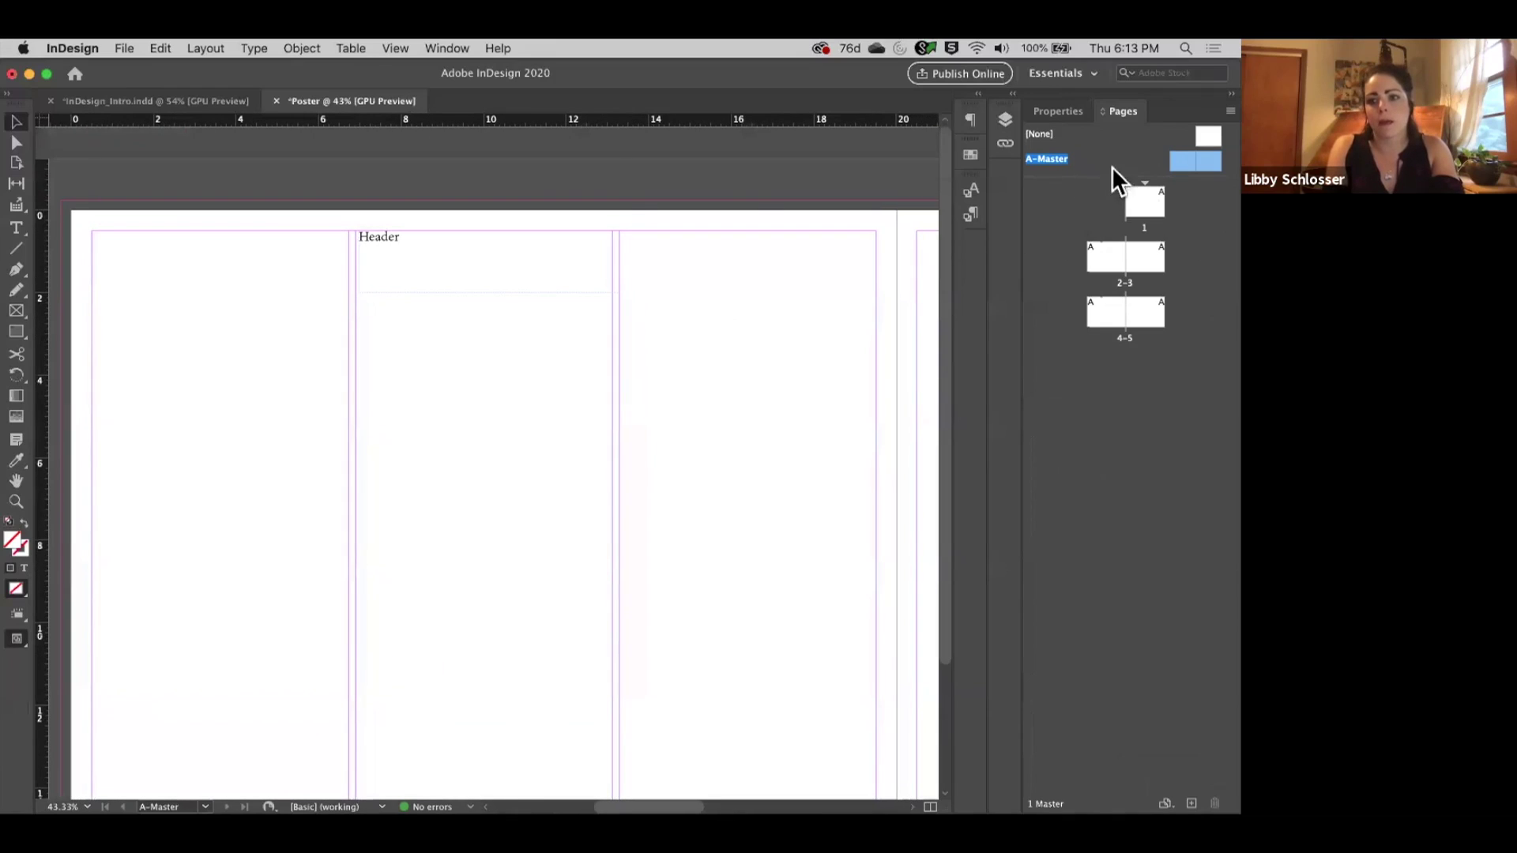
pyautogui.doubleClick(1116, 254)
pyautogui.moveTo(418, 241); pyautogui.dragTo(413, 311)
pyautogui.scroll(-5, 412, 311)
pyautogui.click(329, 724)
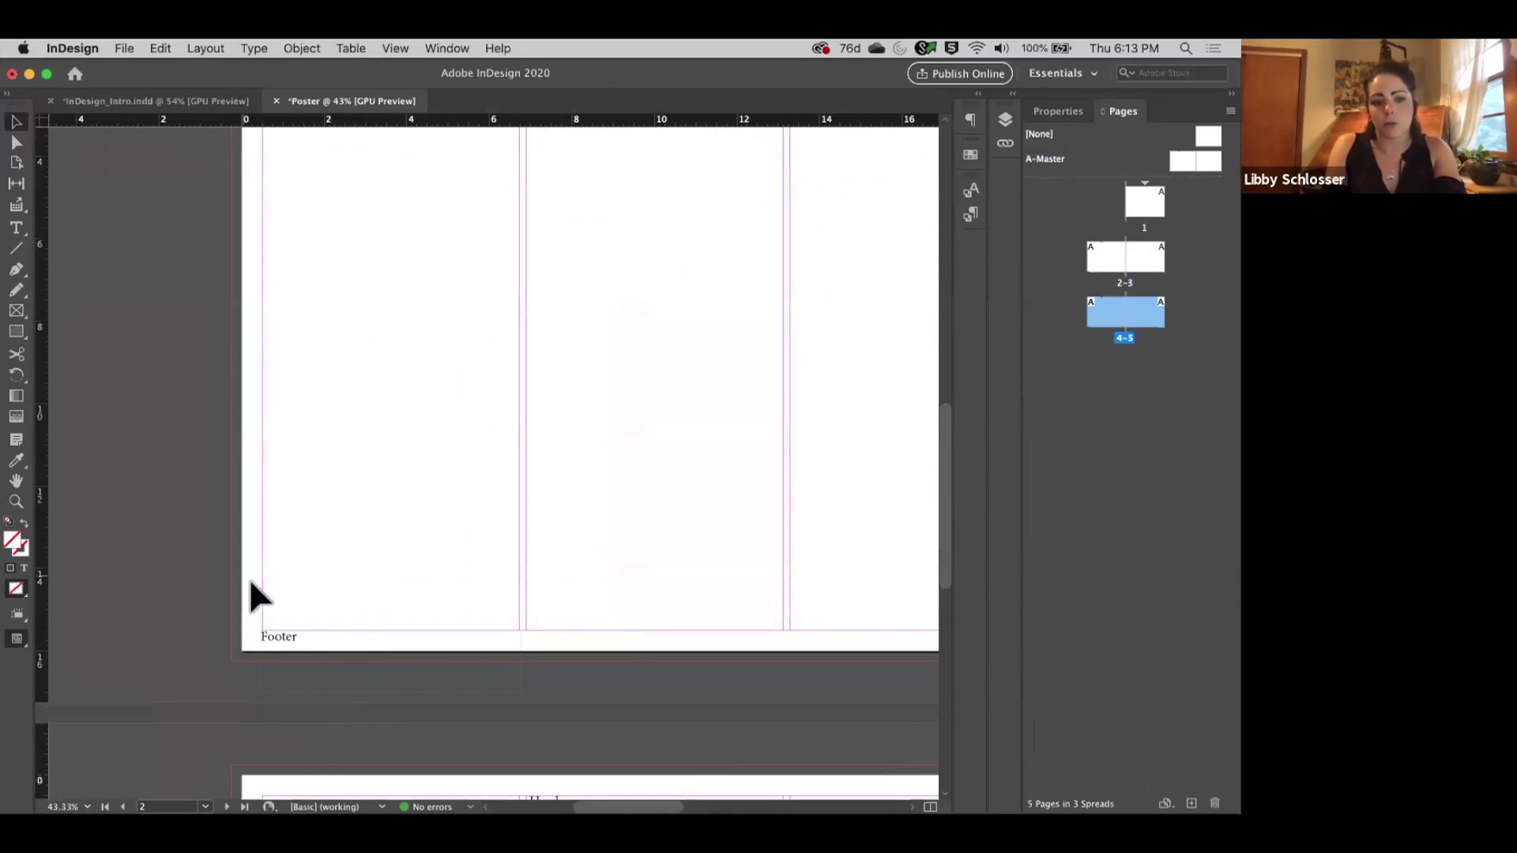
pyautogui.click(313, 626)
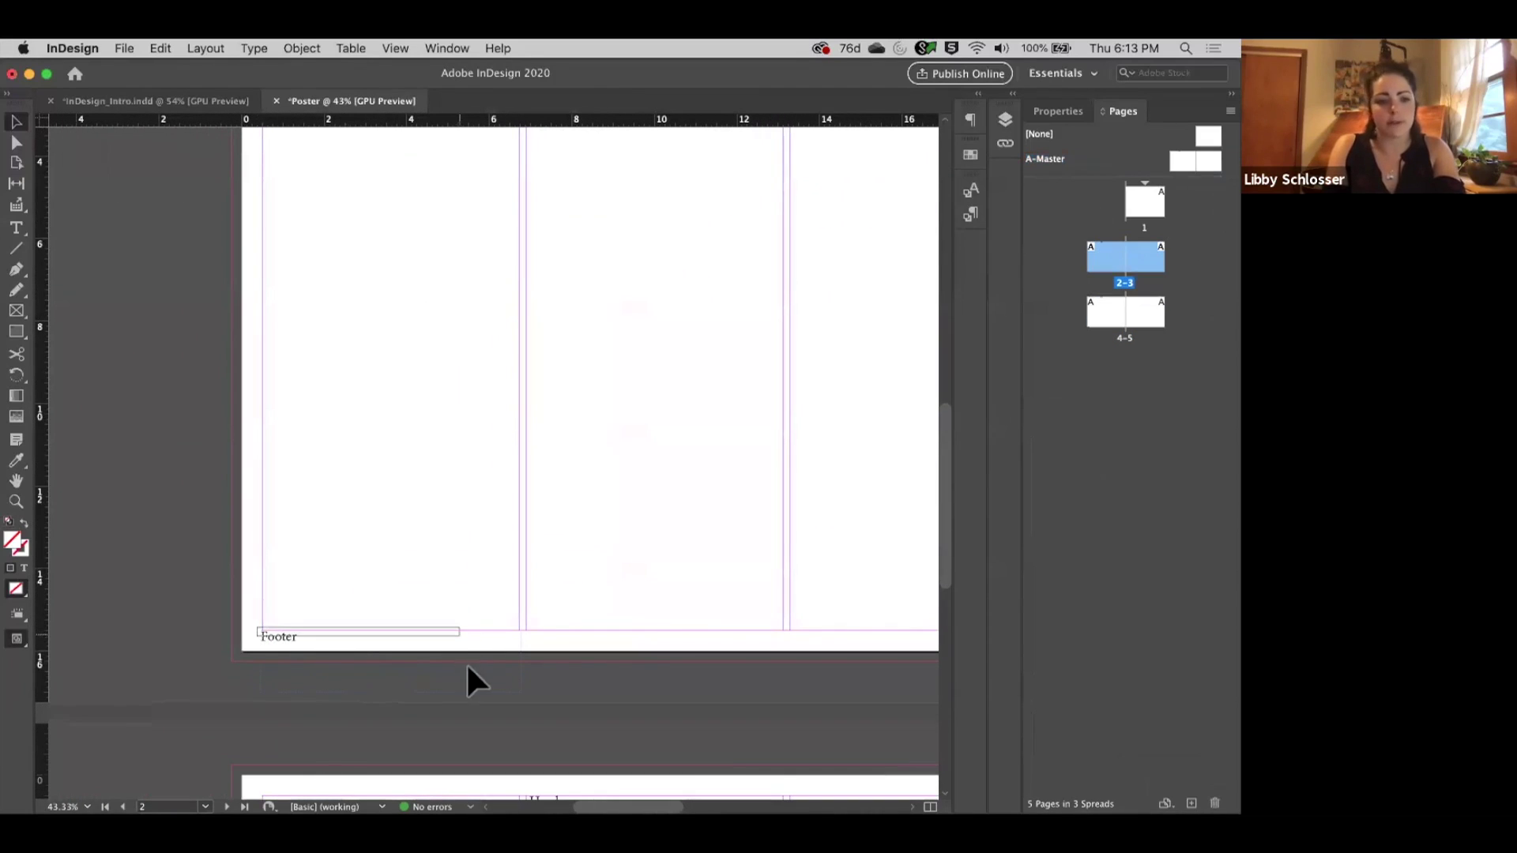
pyautogui.scroll(2, 617, 305)
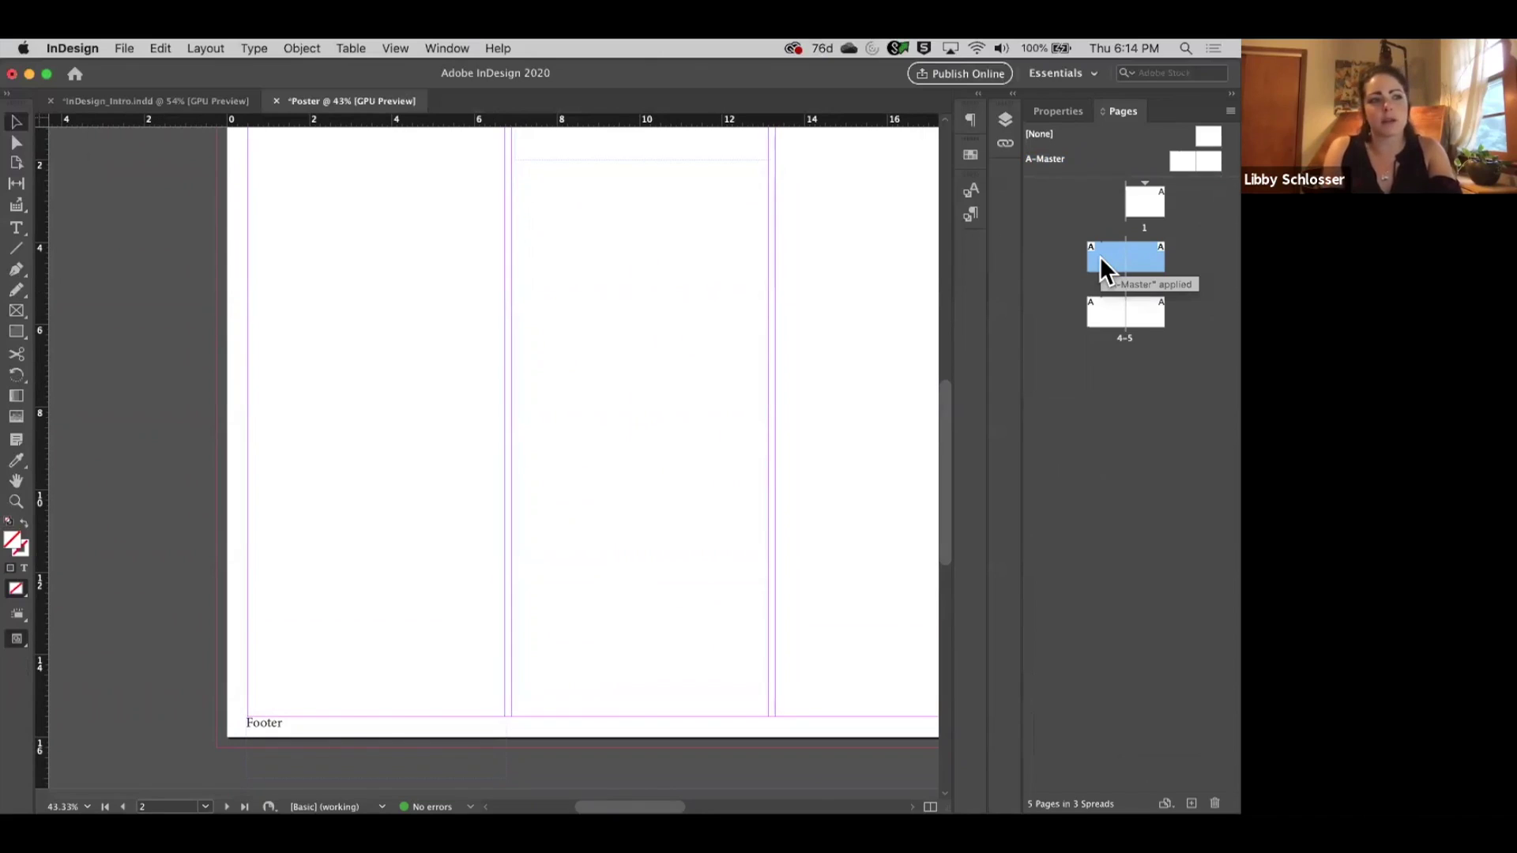
pyautogui.scroll(3, 502, 321)
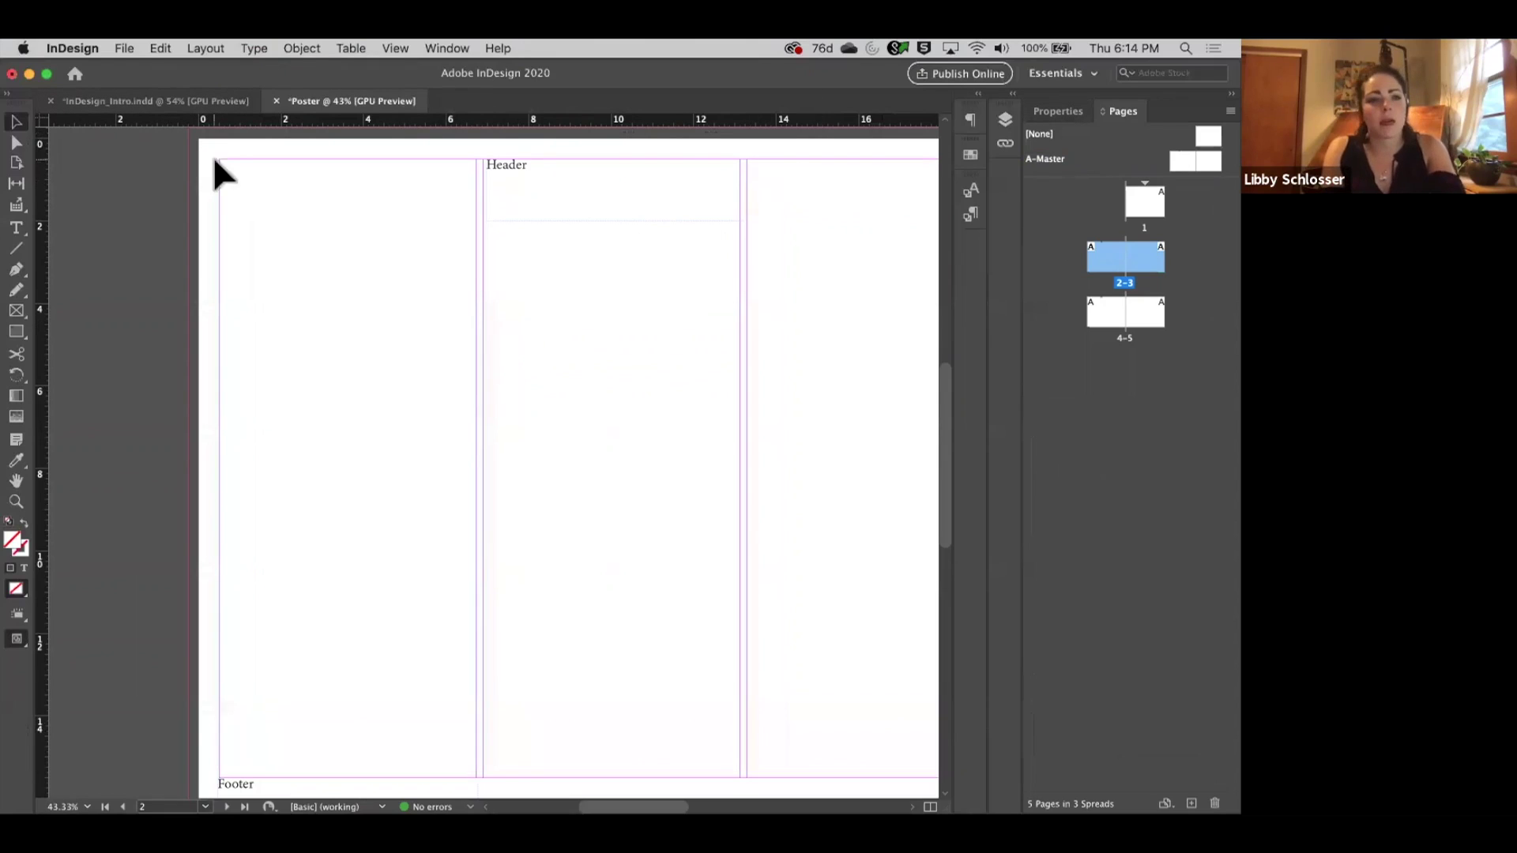
# Draw a rectangle about 5.4 by 3.9 in at the top of page 2's first column.
pyautogui.scroll(1, 440, 201)
pyautogui.scroll(2, 690, 210)
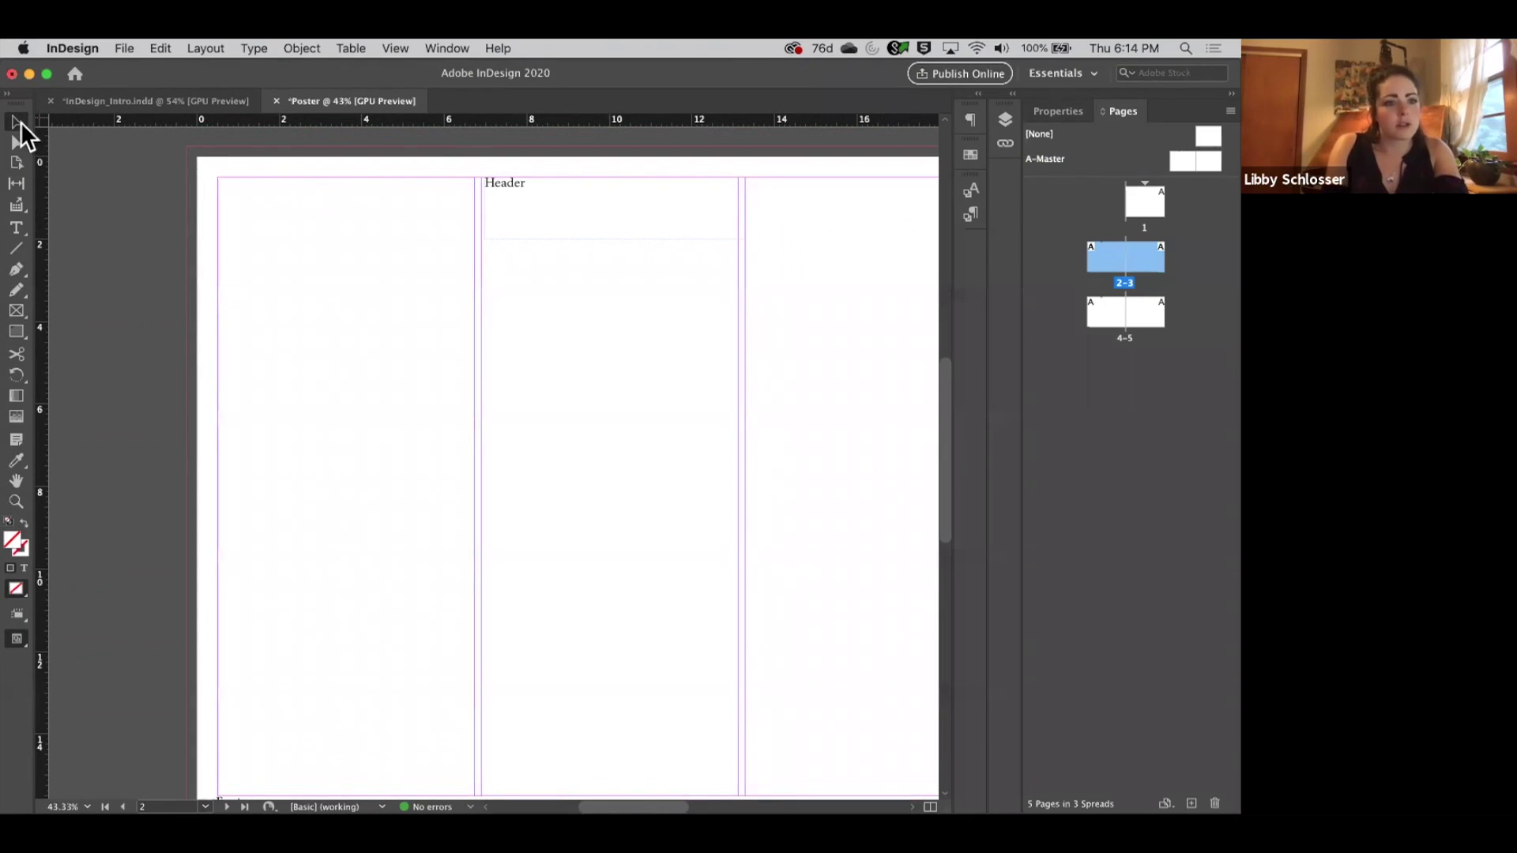
pyautogui.click(17, 331)
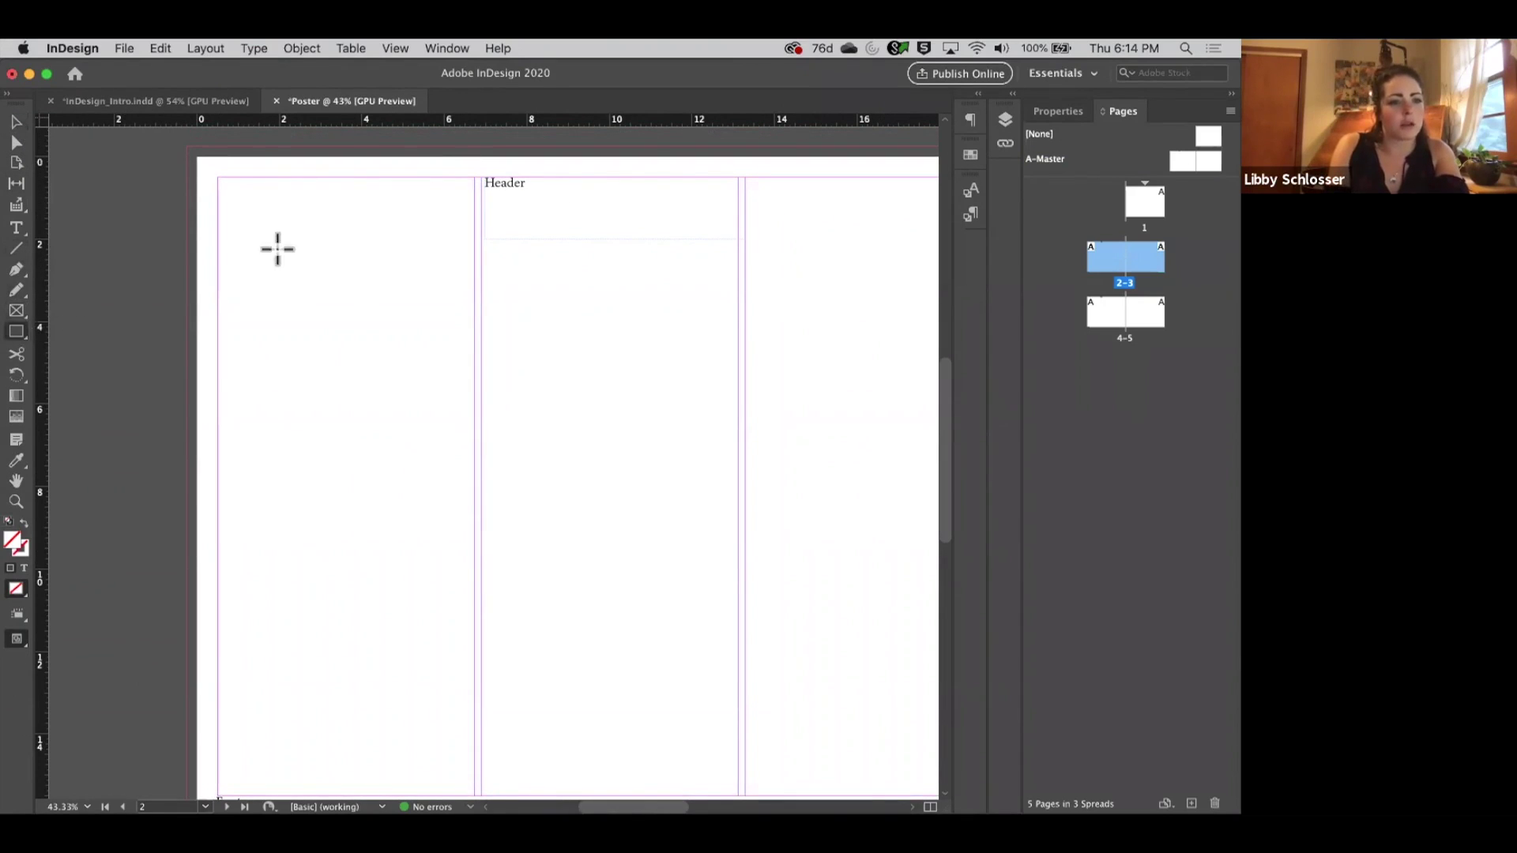
pyautogui.click(11, 336)
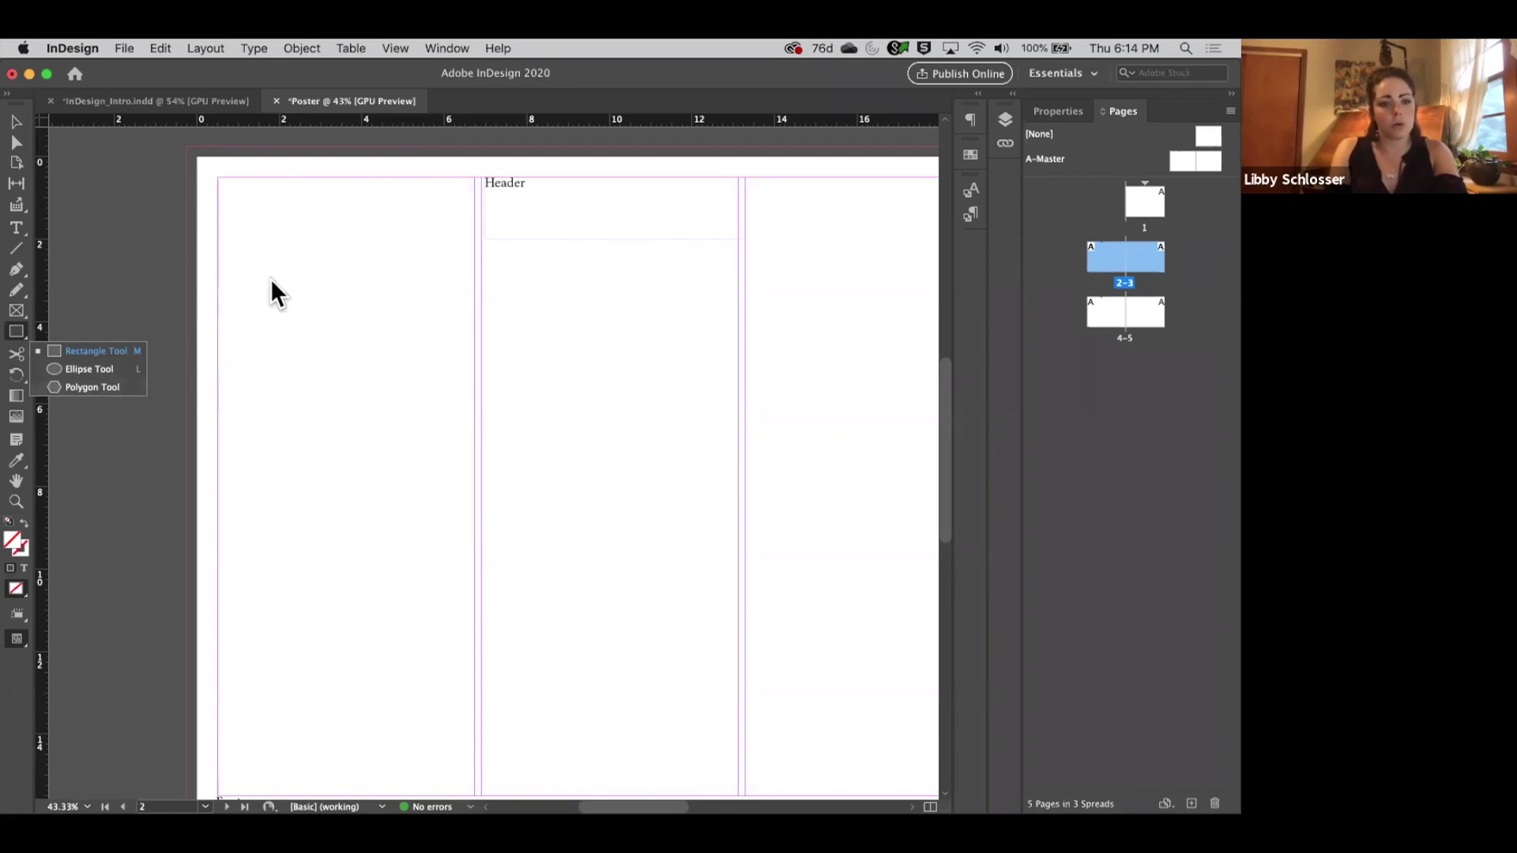
pyautogui.moveTo(225, 178); pyautogui.dragTo(446, 339)
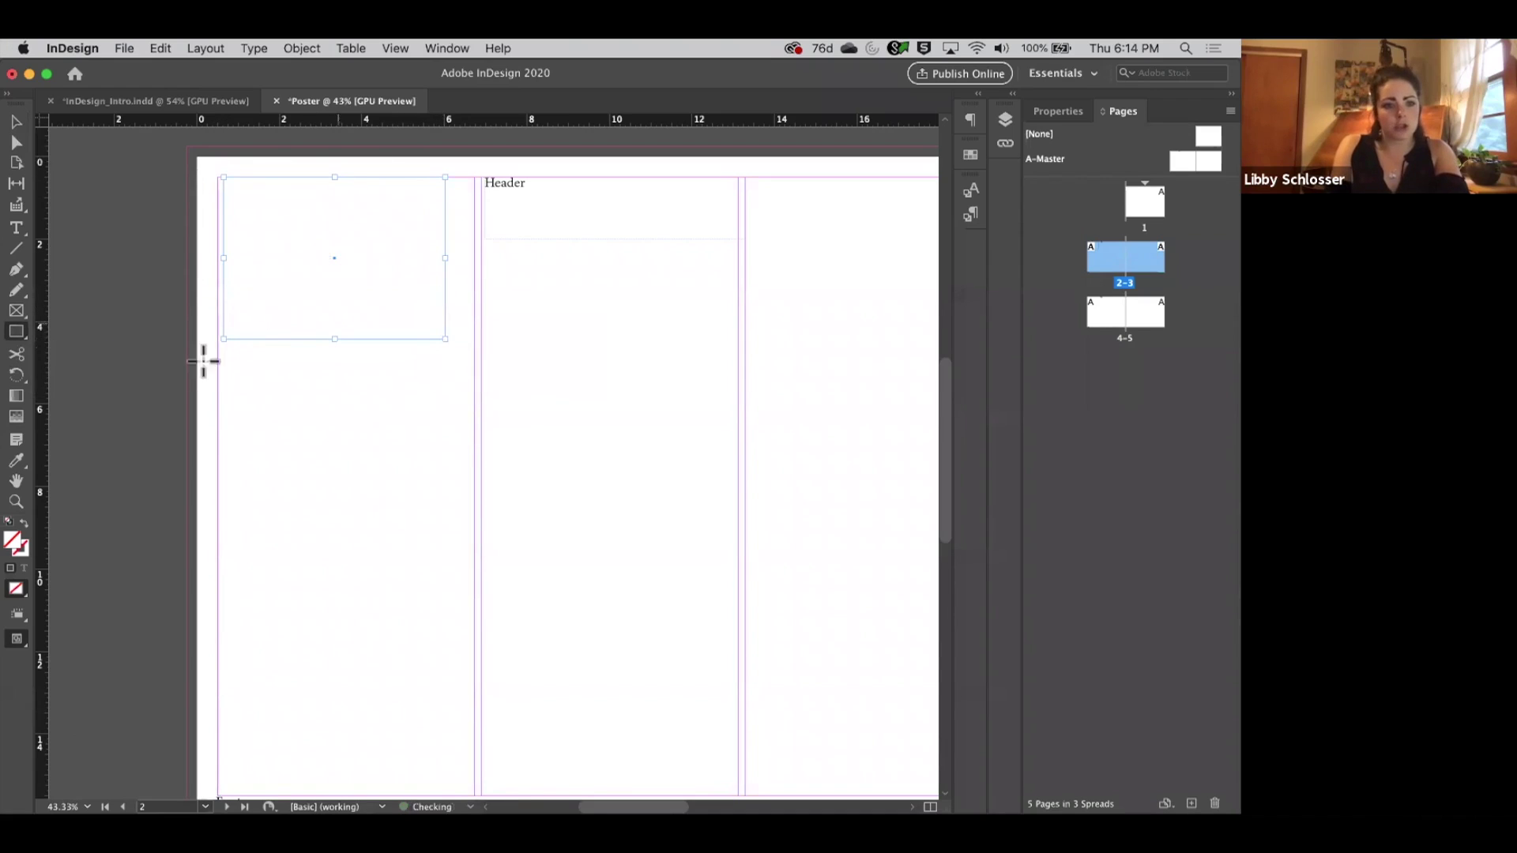
# Fill the rectangle with the cyan C=100 M=0 Y=0 swatch.
pyautogui.click(1056, 112)
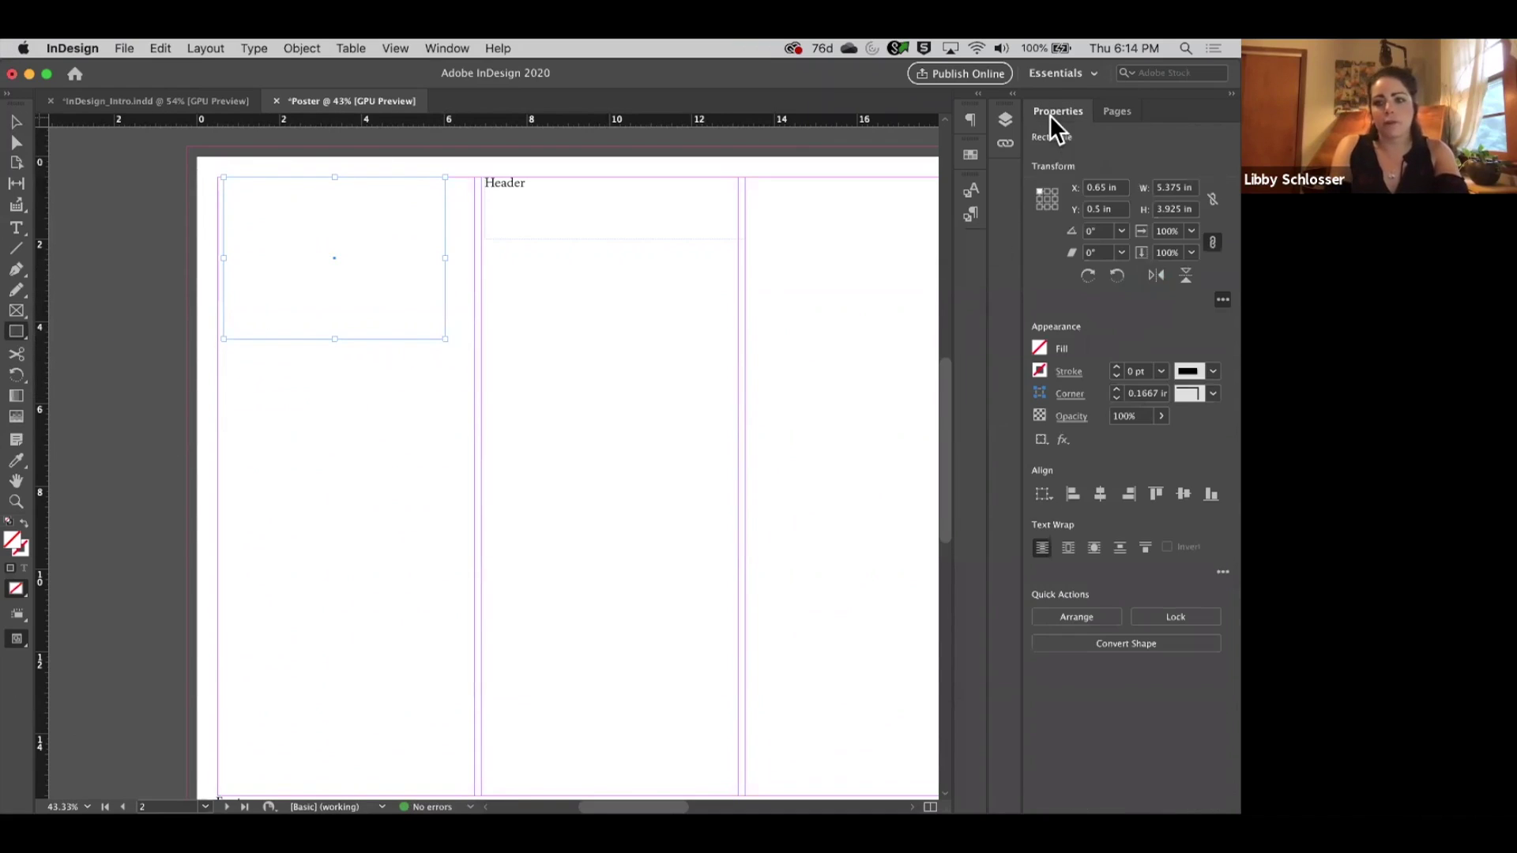
pyautogui.click(1040, 353)
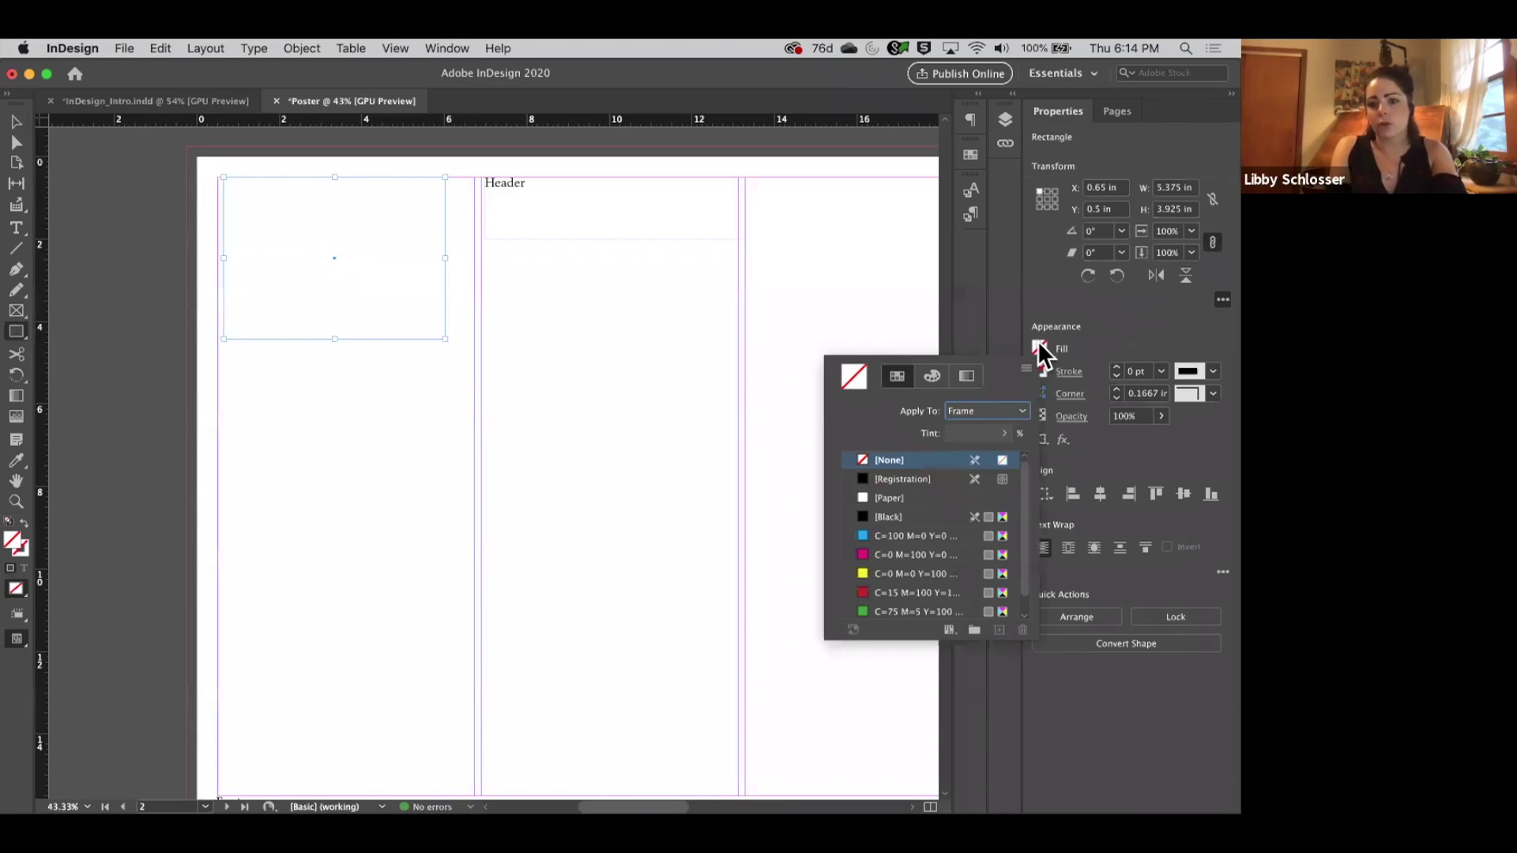
pyautogui.click(903, 535)
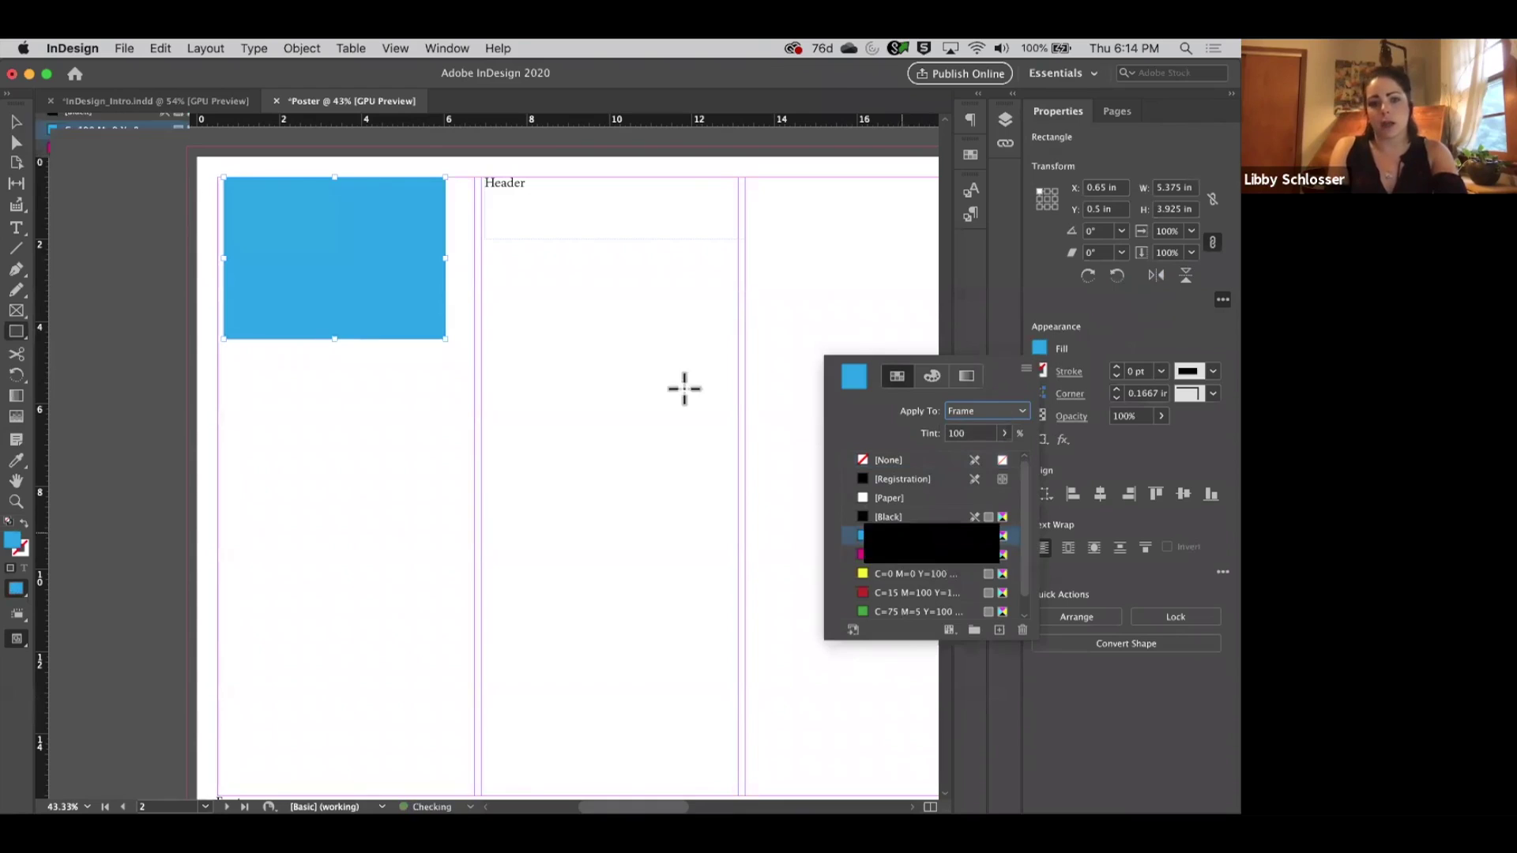
pyautogui.press('Escape')
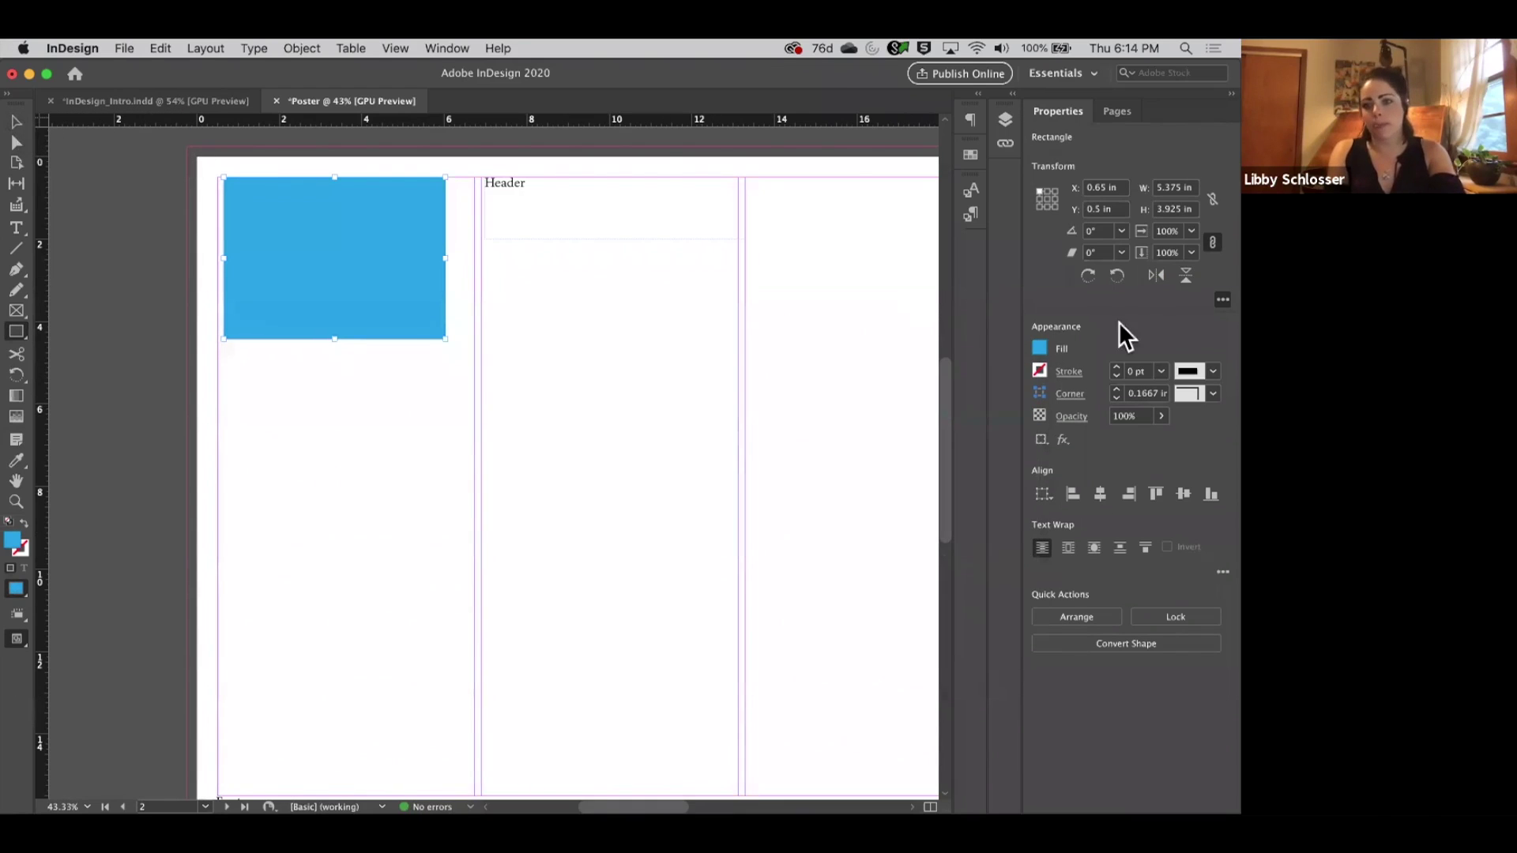
# Move the blue rectangle down to about Y 1.5 in and shorten it to about 2.5 in high.
pyautogui.click(19, 120)
pyautogui.moveTo(335, 207); pyautogui.dragTo(346, 247)
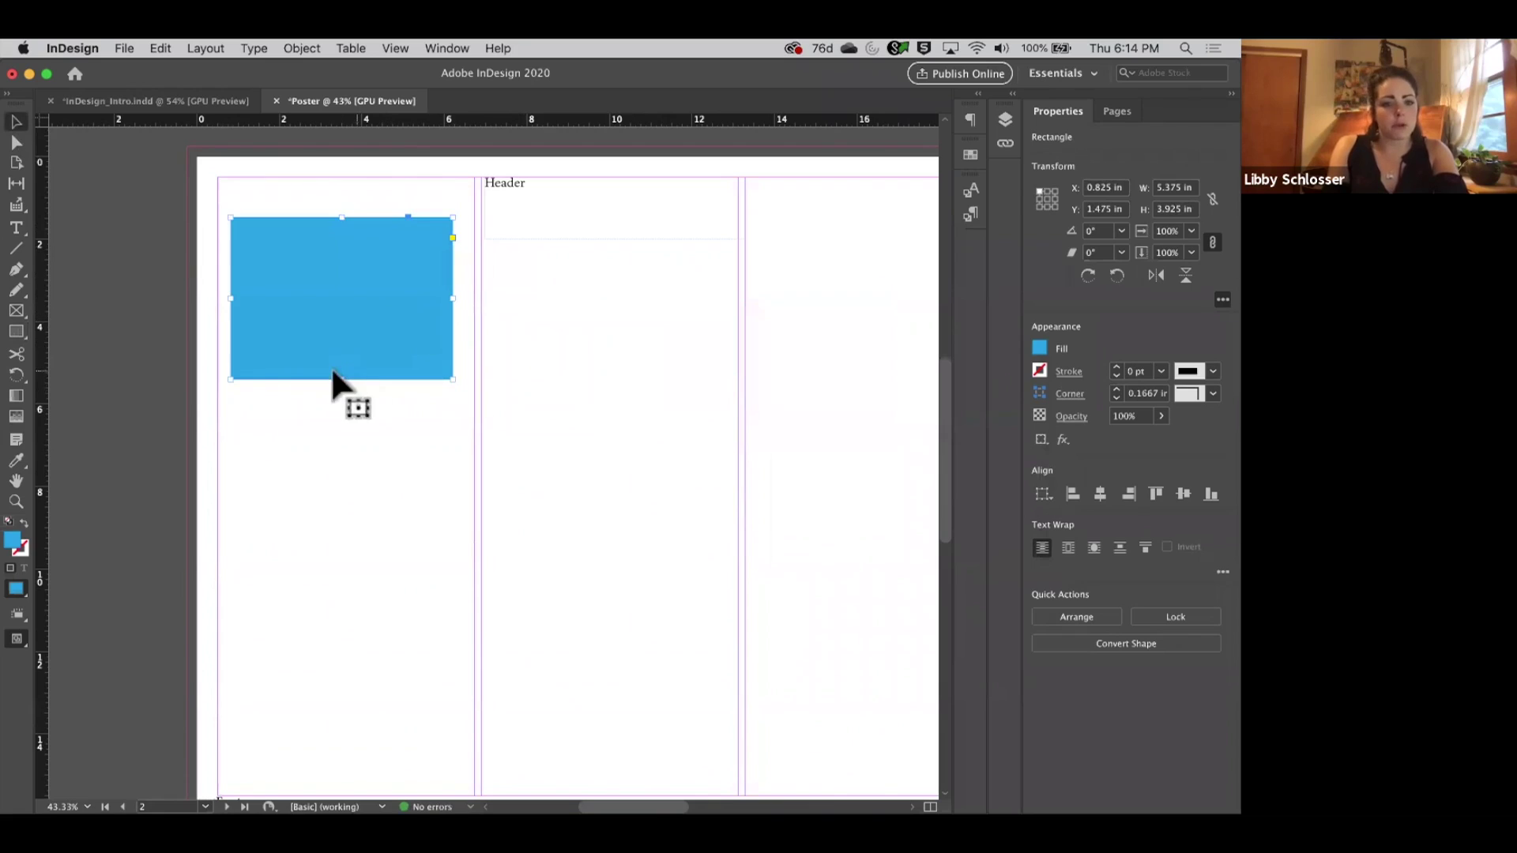
pyautogui.moveTo(342, 379); pyautogui.dragTo(344, 320)
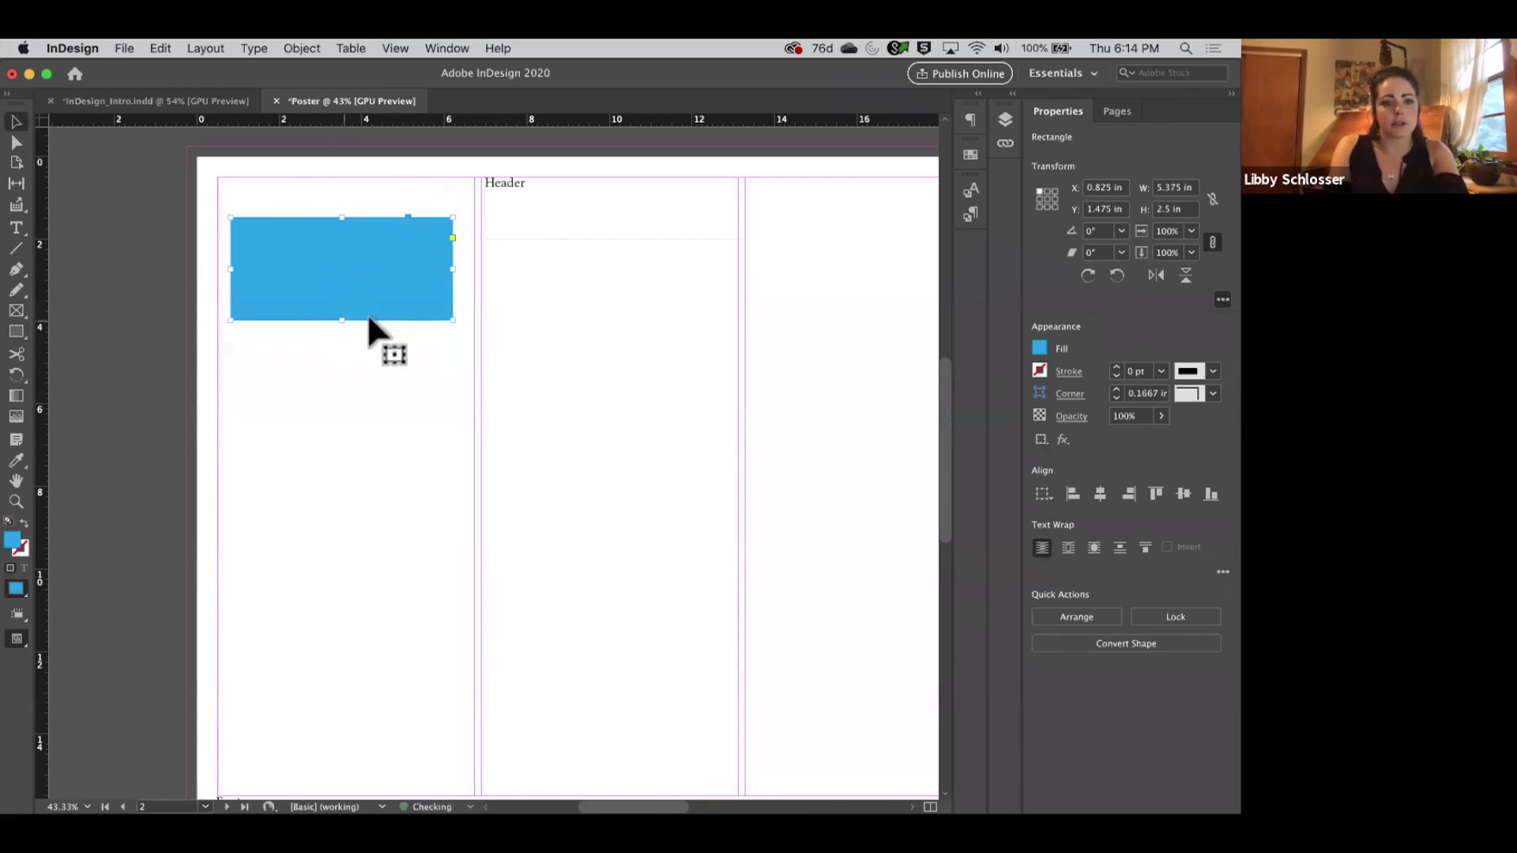
# Try narrowing the blue rectangle from its side and shrinking it from a corner, and undo both changes.
pyautogui.moveTo(453, 269); pyautogui.dragTo(359, 269)
pyautogui.moveTo(358, 320); pyautogui.dragTo(315, 278)
pyautogui.press('super+z')
pyautogui.press('super+z')
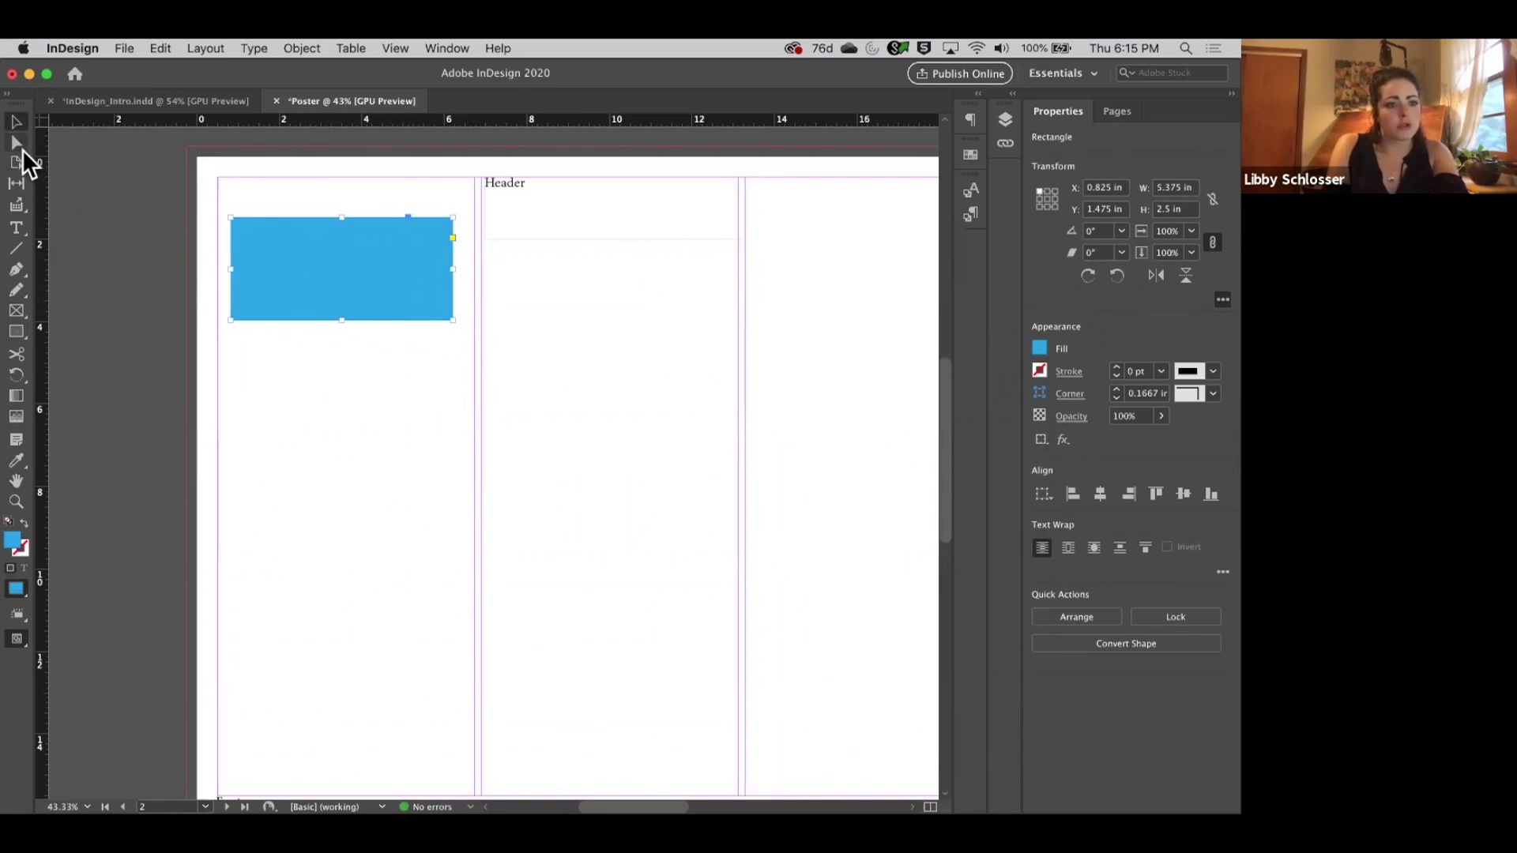
# Draw an ellipse about 5.7 by 4.95 in overlapping the blue rectangle on page 2.
pyautogui.click(21, 335)
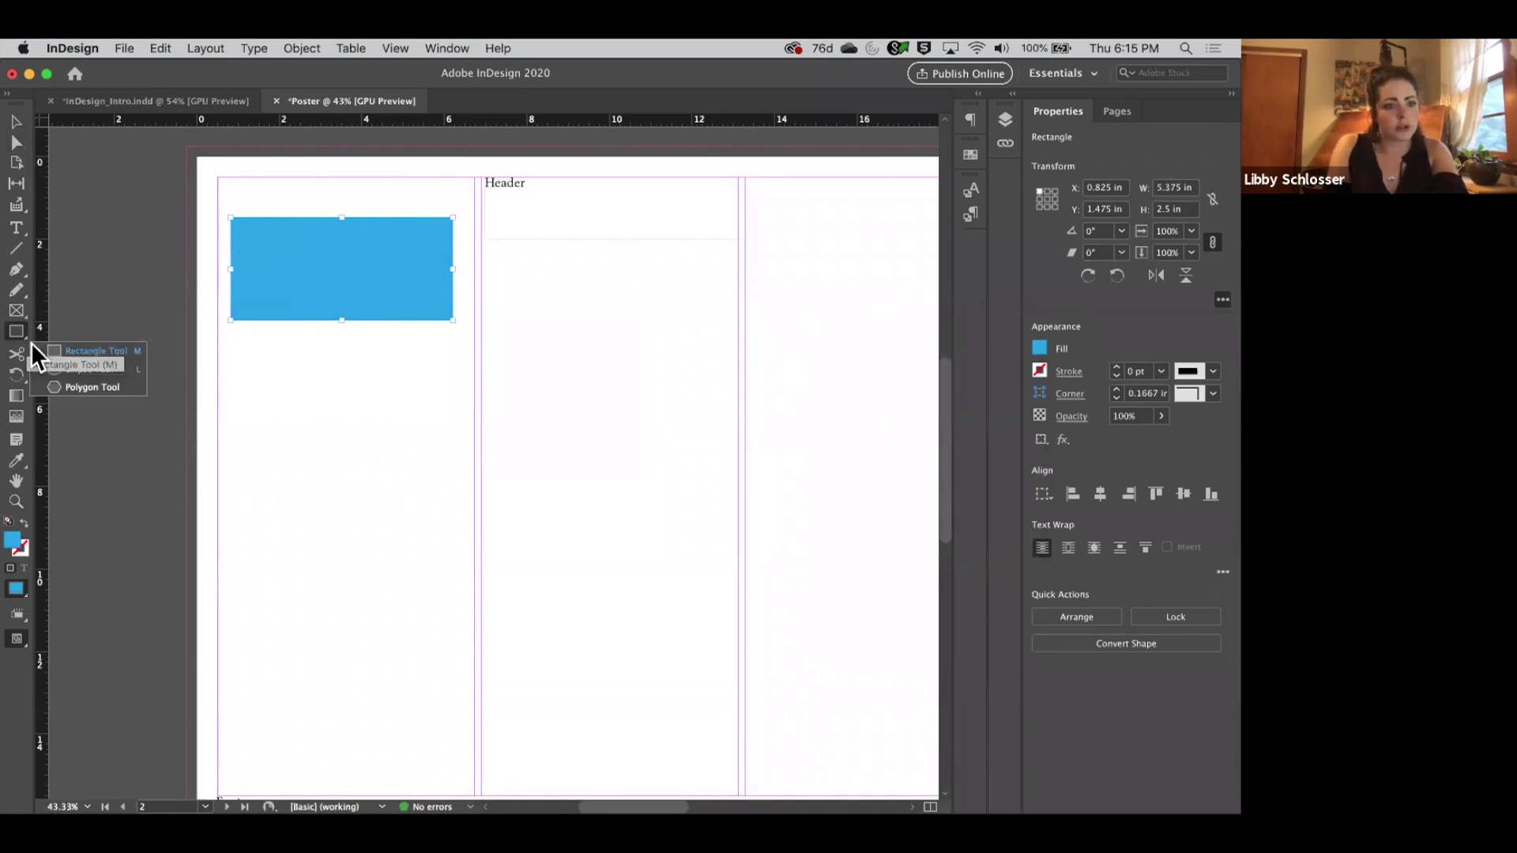
pyautogui.click(54, 368)
pyautogui.moveTo(422, 282); pyautogui.dragTo(518, 371)
pyautogui.press('v')
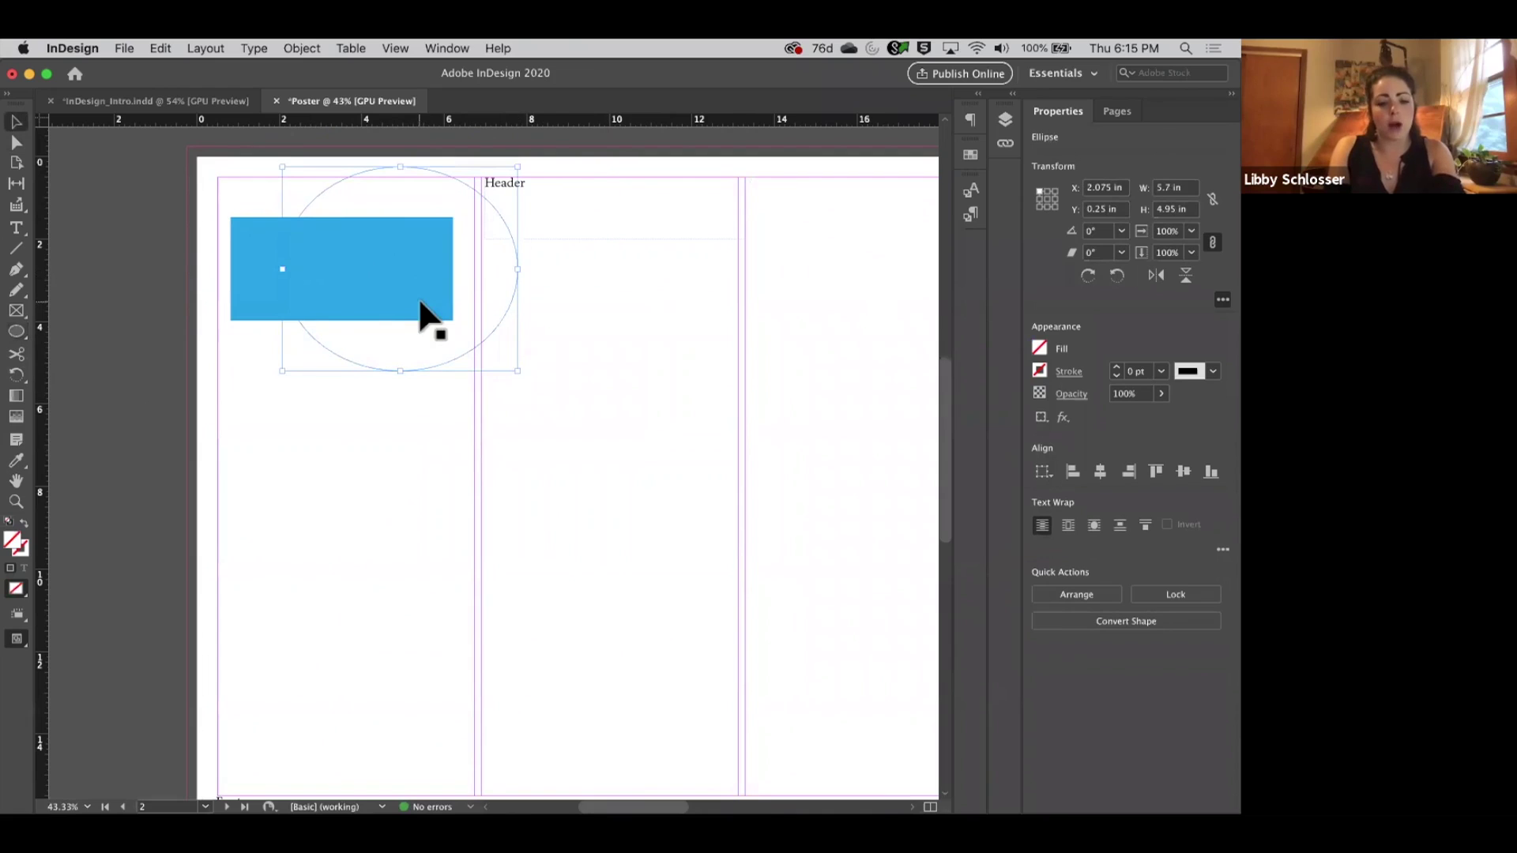
# Move the ellipse to about X 3.5 in, Y 1.8 in and enlarge it to about 7.1 by 6.7 in.
pyautogui.moveTo(376, 285); pyautogui.dragTo(497, 355)
pyautogui.press('super+z')
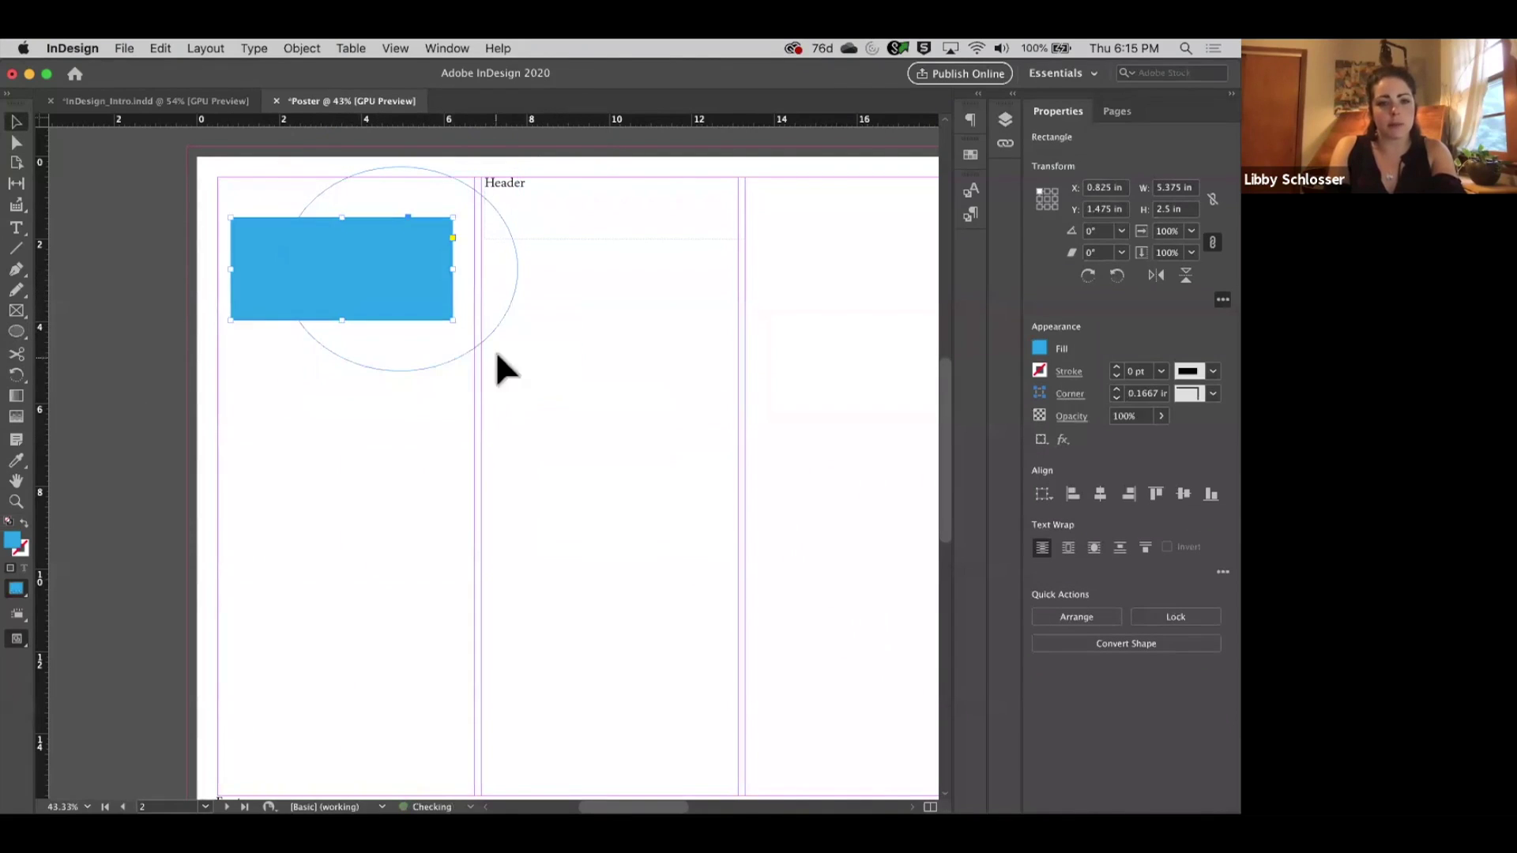
pyautogui.moveTo(513, 296); pyautogui.dragTo(570, 362)
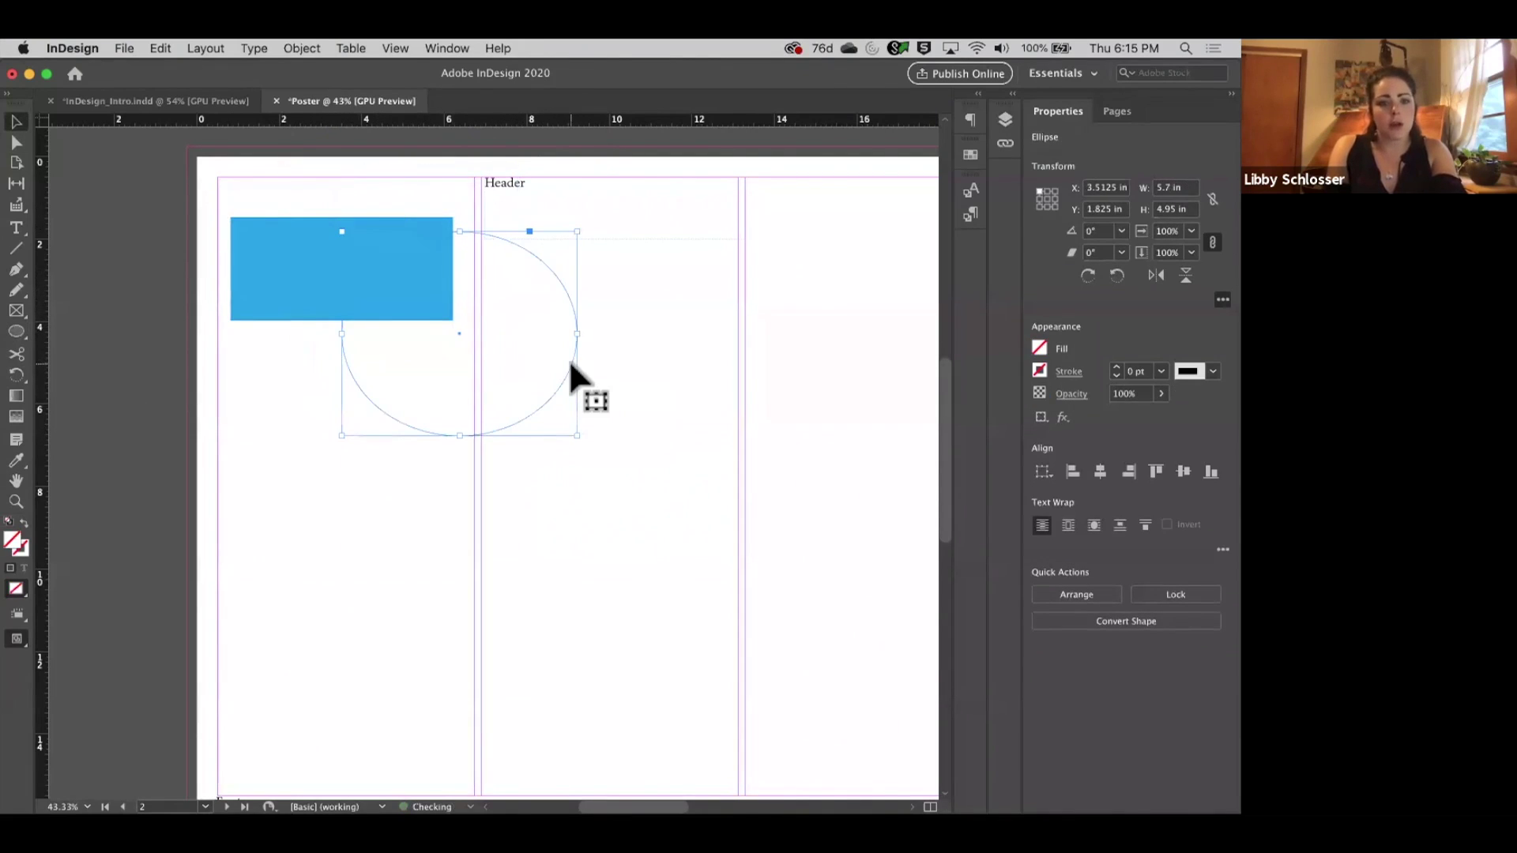
pyautogui.moveTo(576, 435); pyautogui.dragTo(633, 486)
pyautogui.press('super+z')
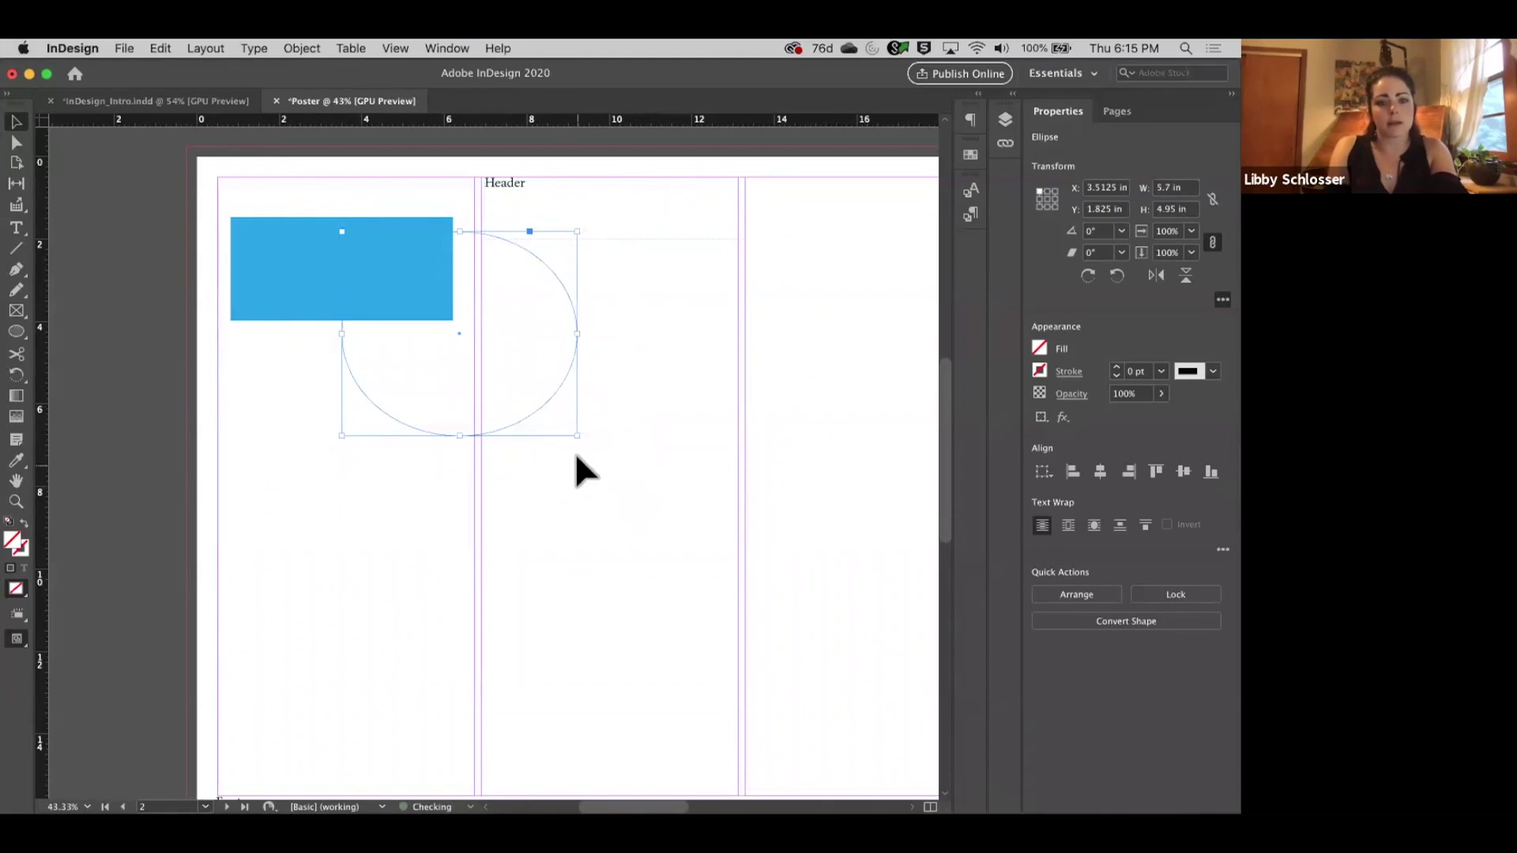
pyautogui.moveTo(579, 433); pyautogui.dragTo(656, 508)
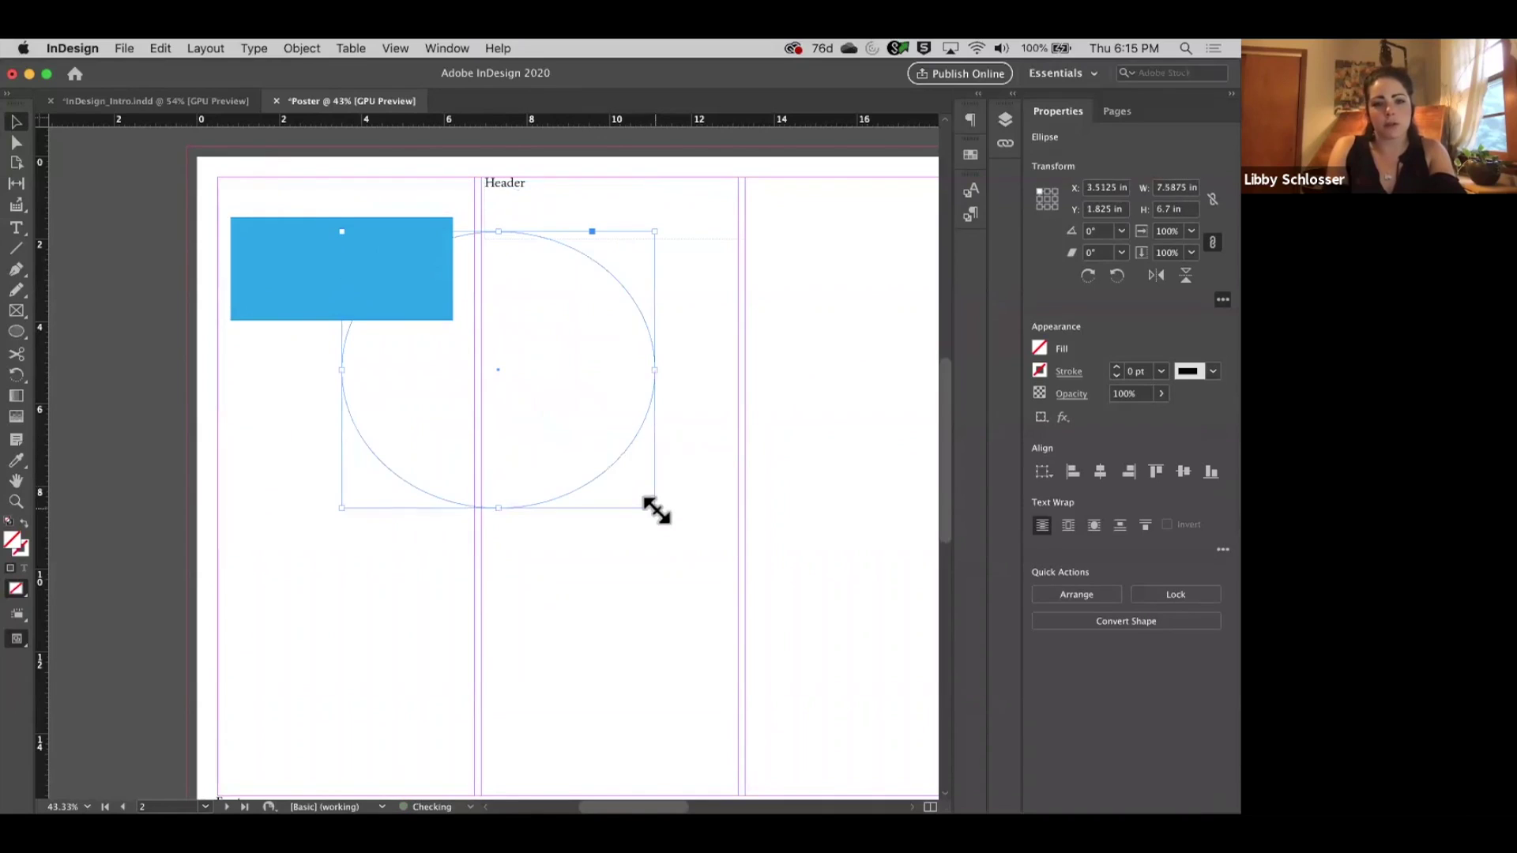
pyautogui.moveTo(655, 366); pyautogui.dragTo(536, 370)
pyautogui.press('super+z')
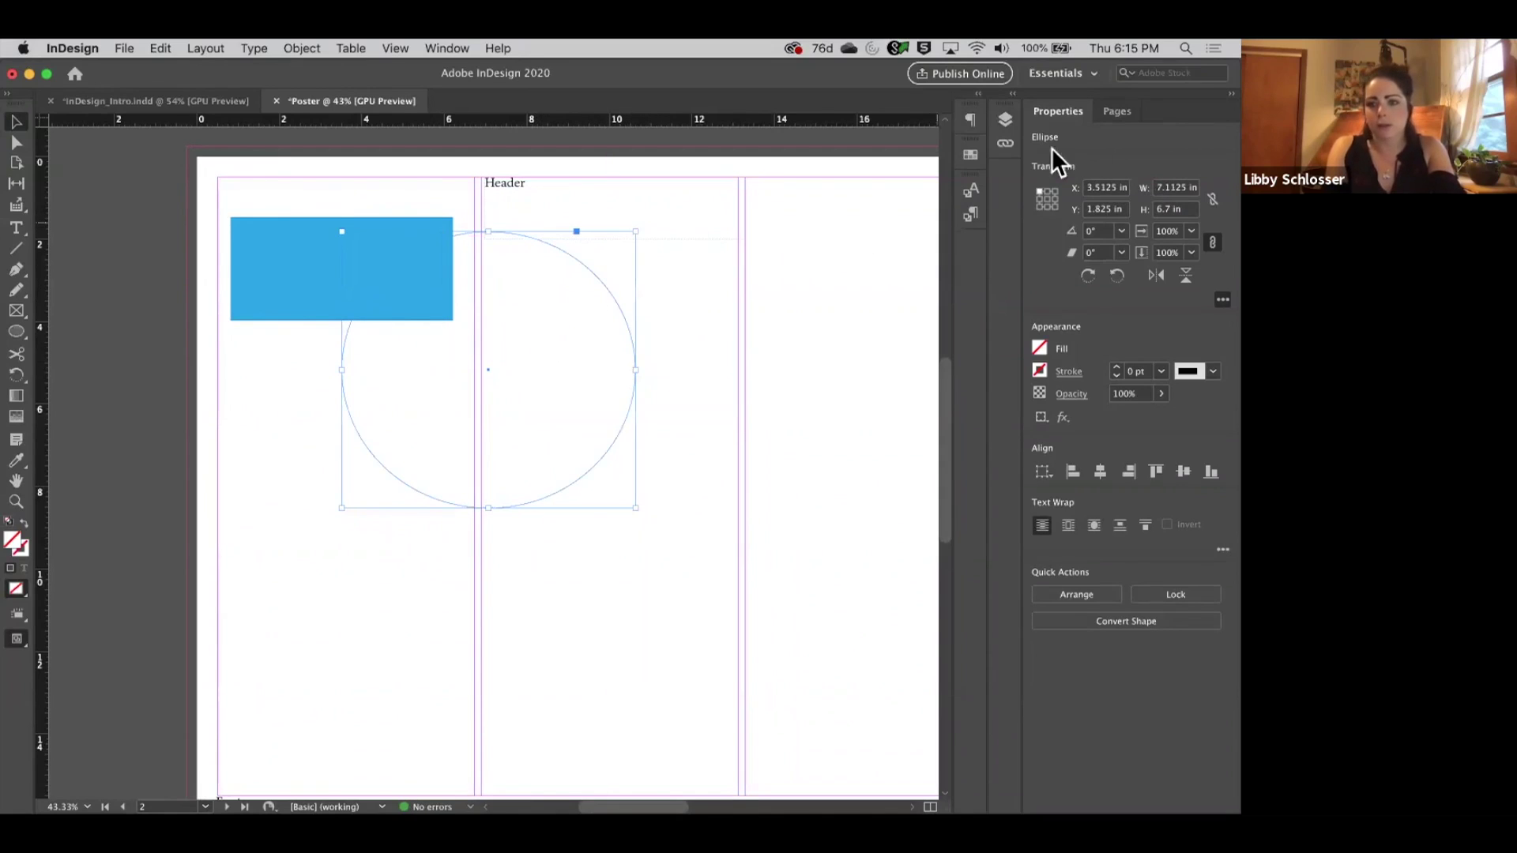
# Fill the ellipse with the magenta C=0 M=100 Y=0 swatch.
pyautogui.click(1040, 340)
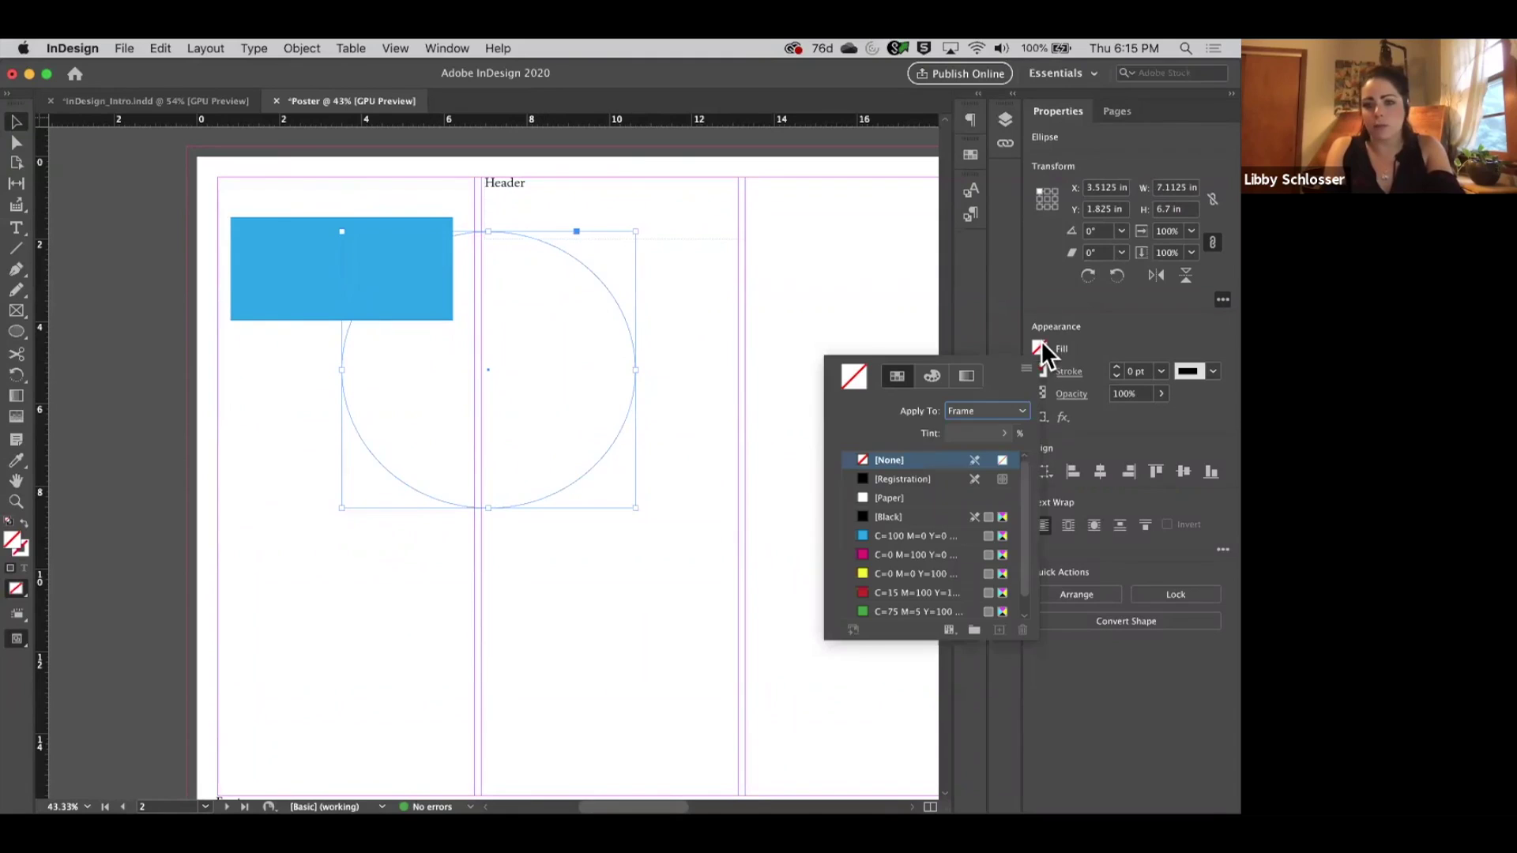
pyautogui.click(912, 555)
pyautogui.click(126, 197)
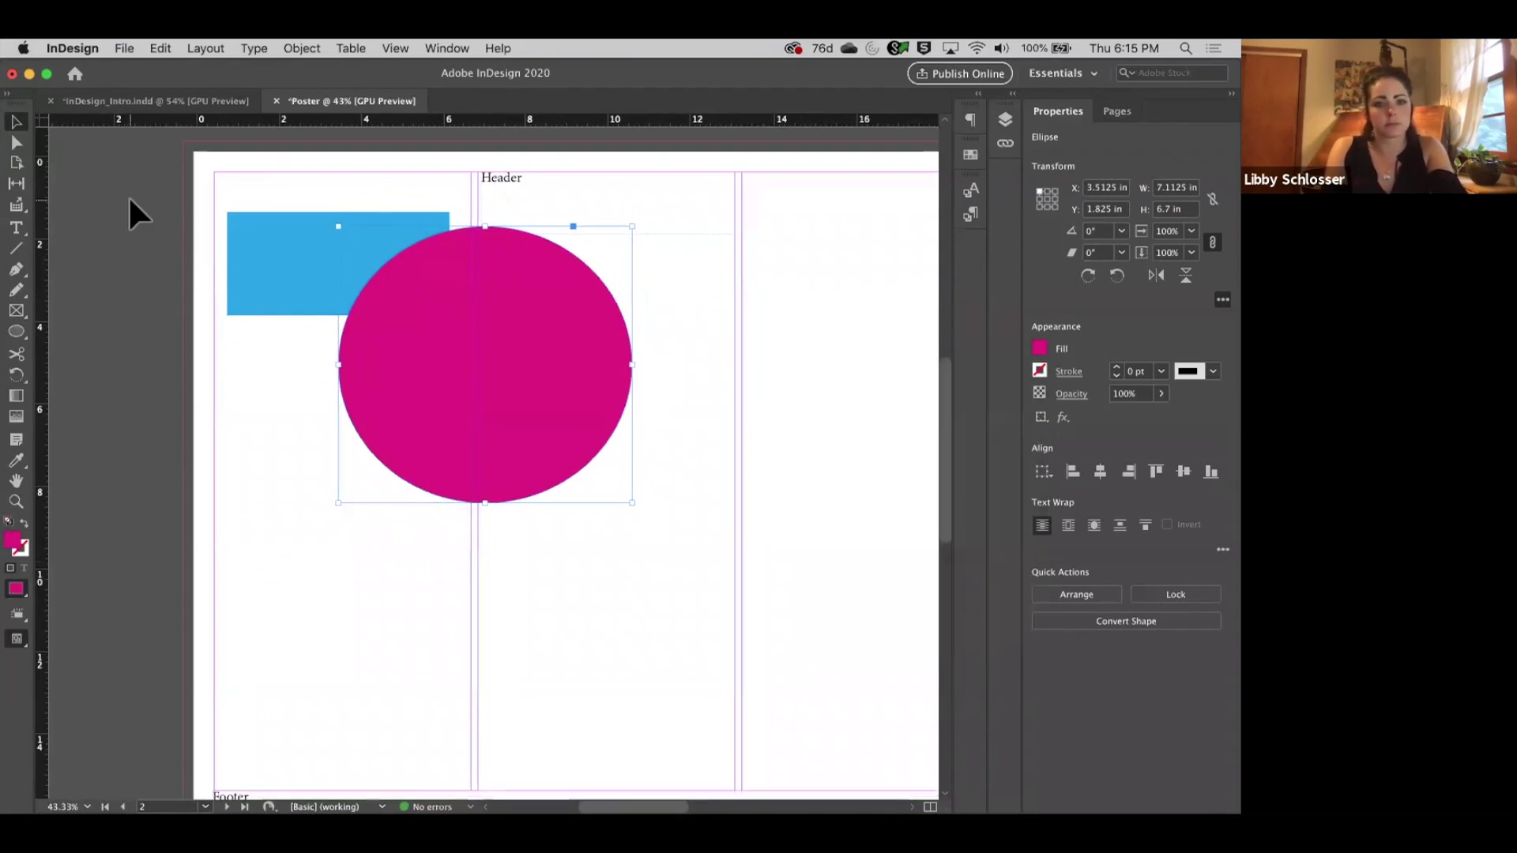
# Create a five-sided polygon 5 in wide and 5 in high in page 2's third column.
pyautogui.hscroll(3, 510, 325)
pyautogui.scroll(-2, 510, 325)
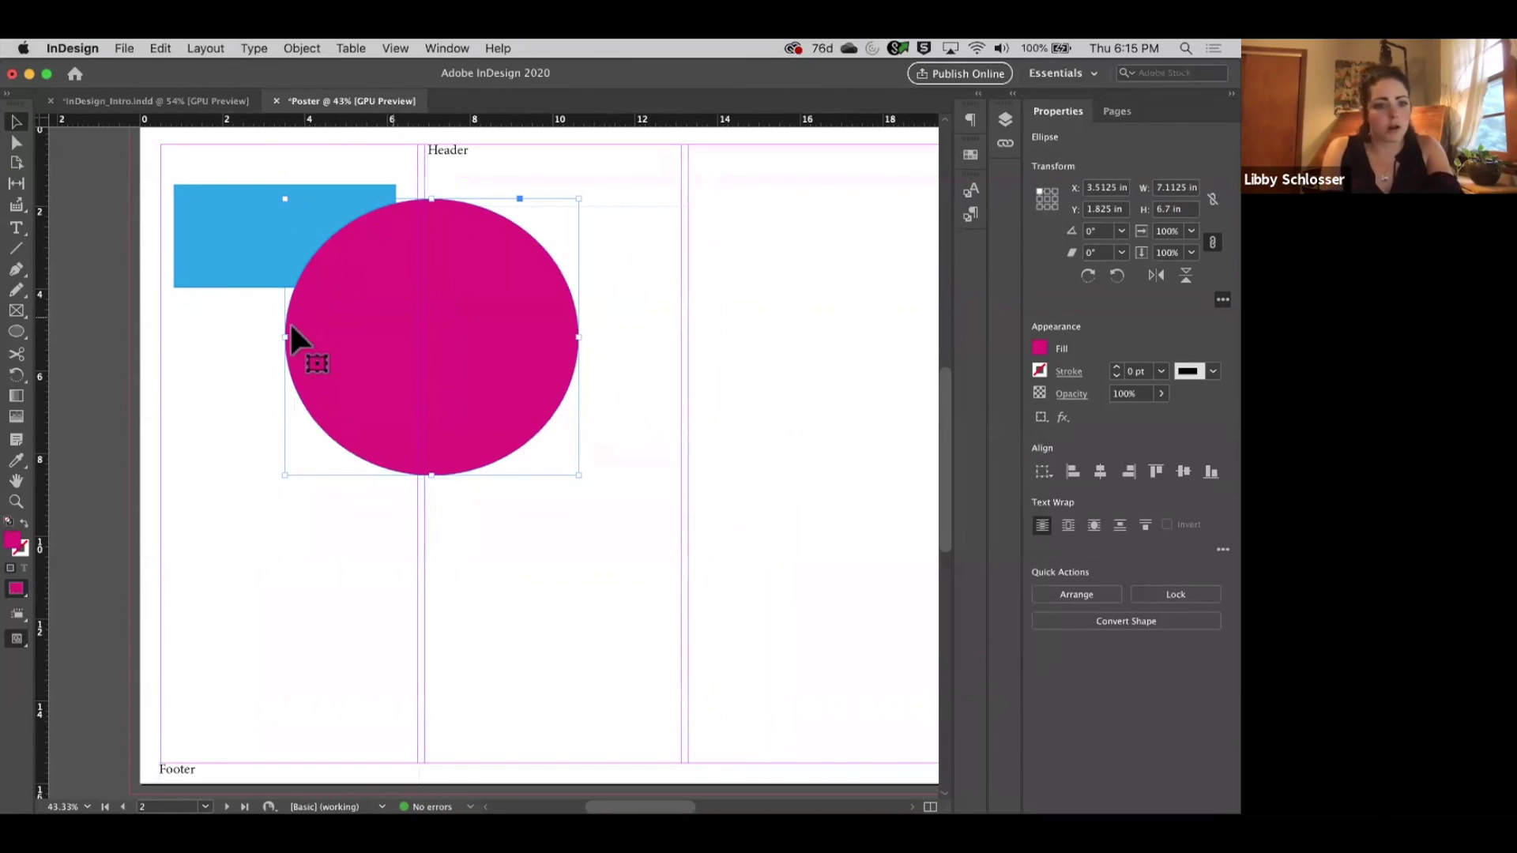
pyautogui.click(22, 336)
pyautogui.moveTo(23, 338); pyautogui.dragTo(82, 387)
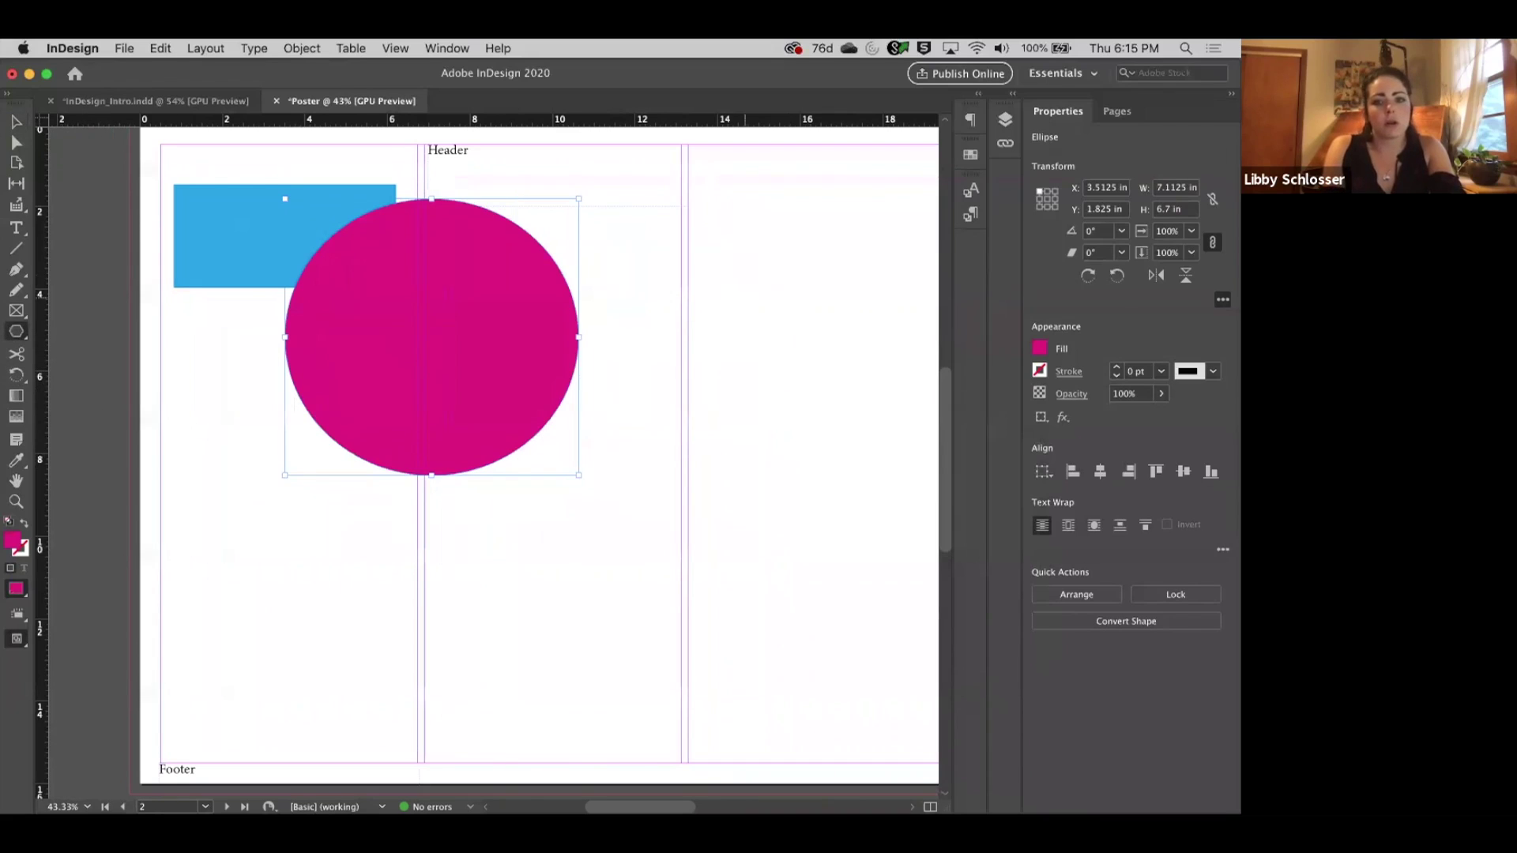
pyautogui.click(786, 275)
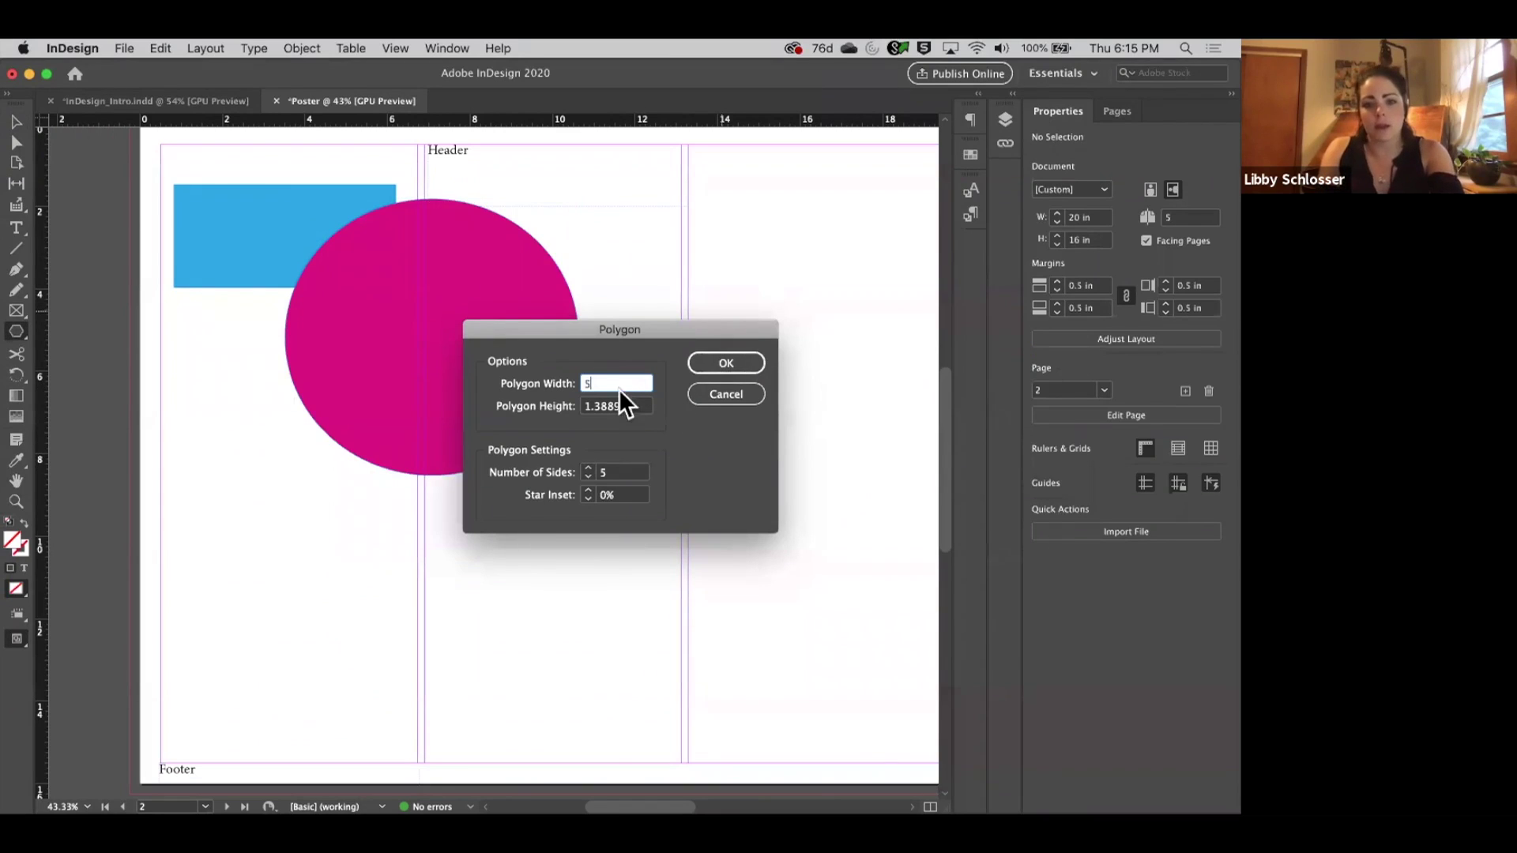
pyautogui.press('Tab')
pyautogui.press('BackSpace')
pyautogui.click(744, 363)
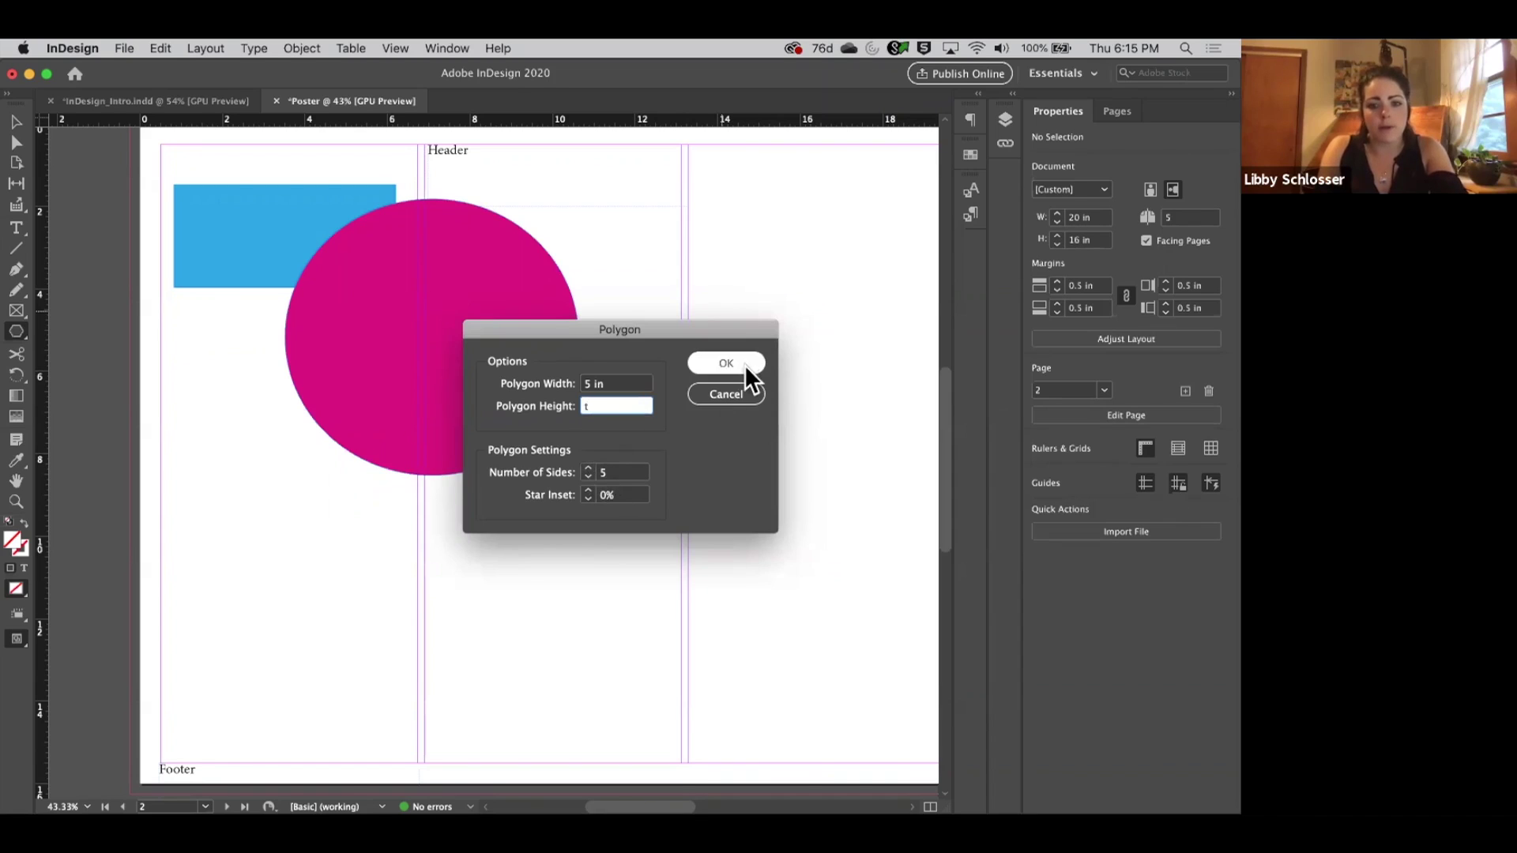
pyautogui.click(681, 455)
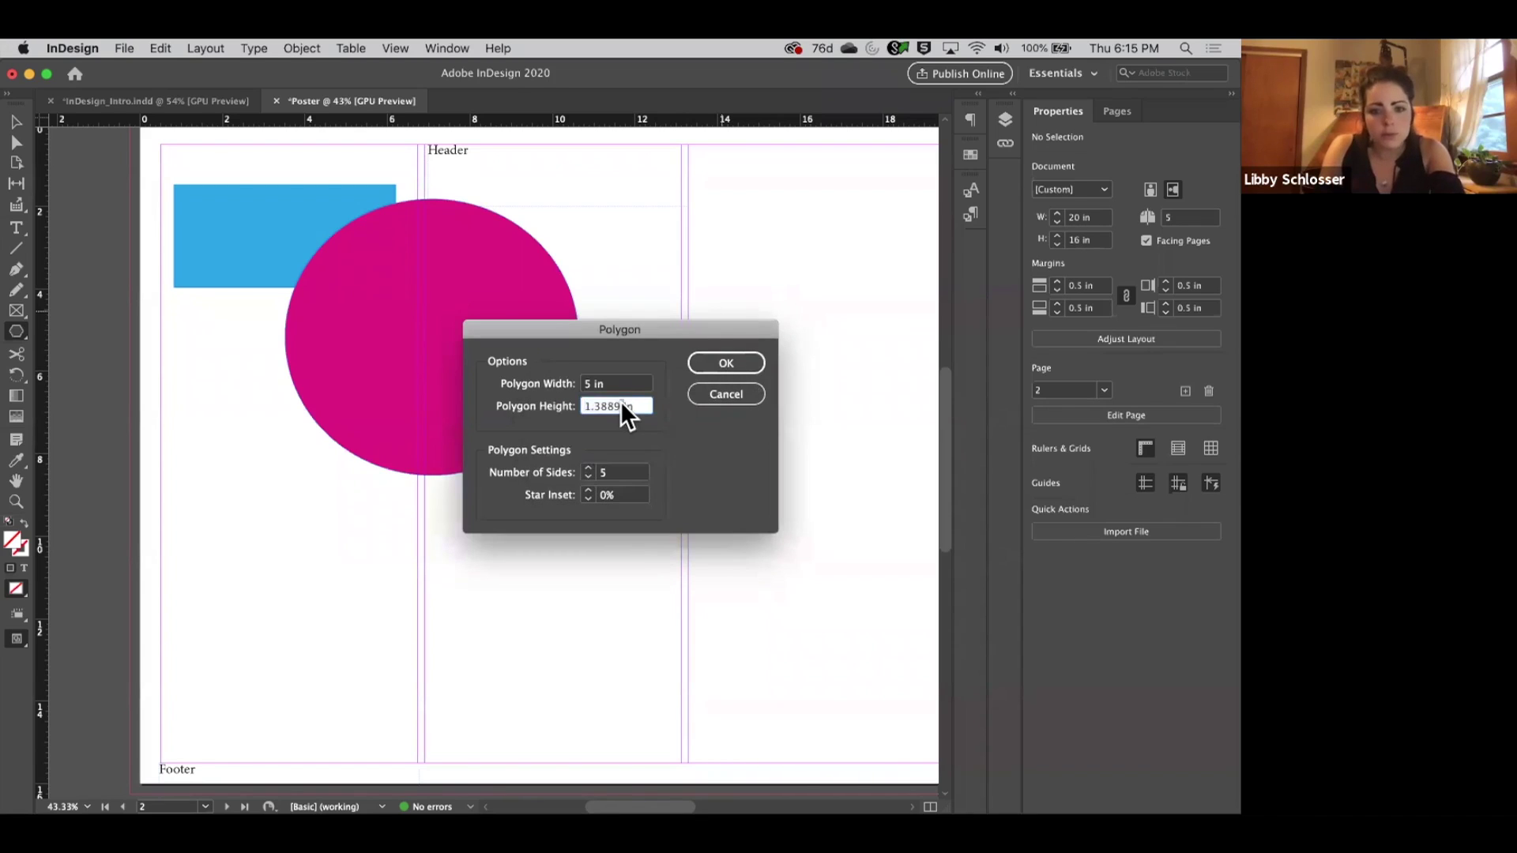
pyautogui.write('5')
pyautogui.click(725, 364)
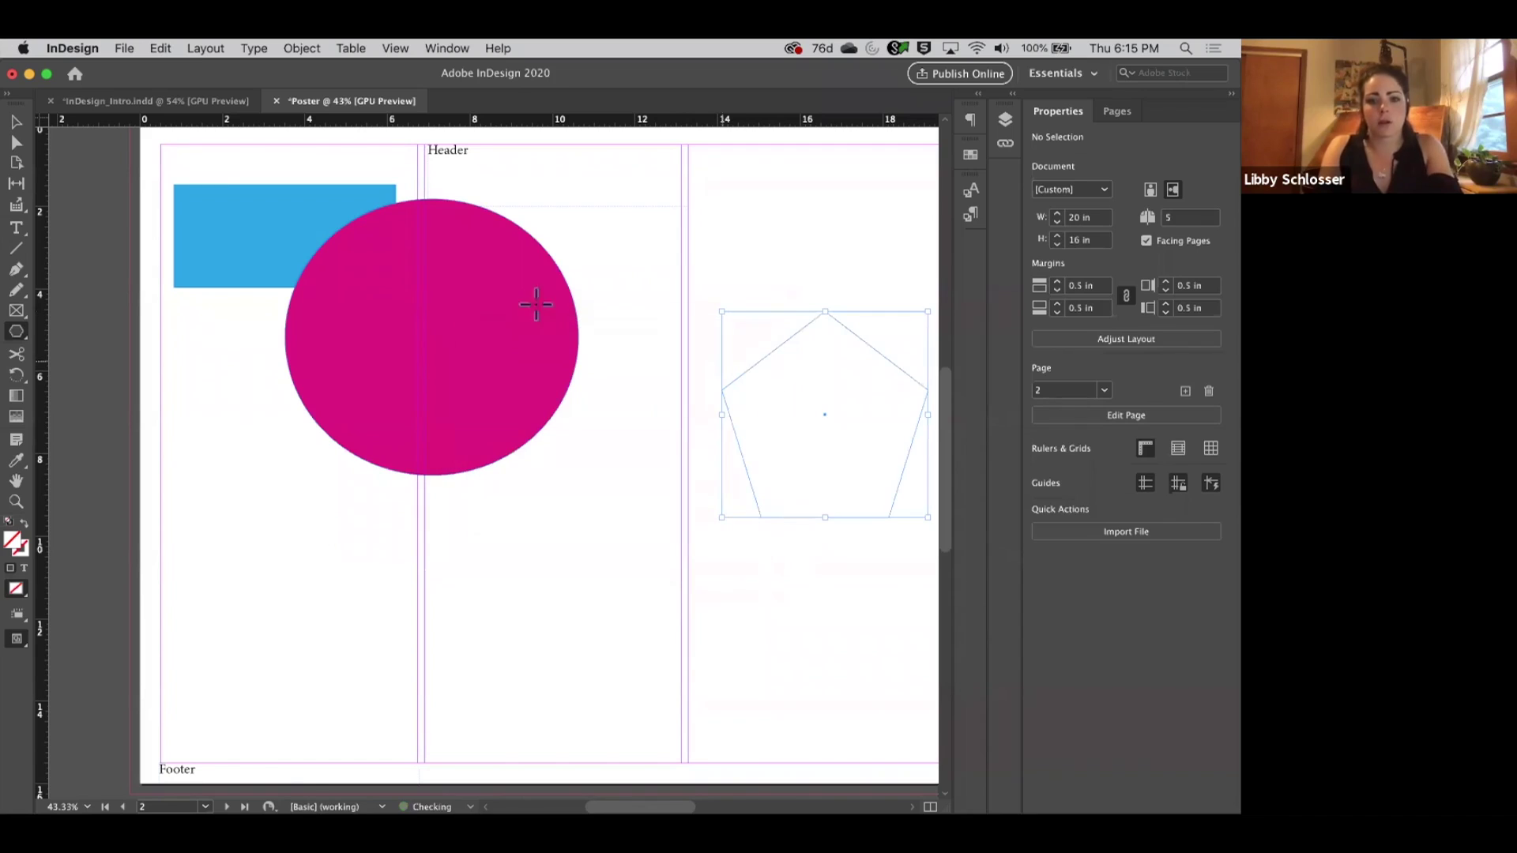
# Fill the pentagon with the green C=75 M=5 Y=100 swatch.
pyautogui.click(15, 122)
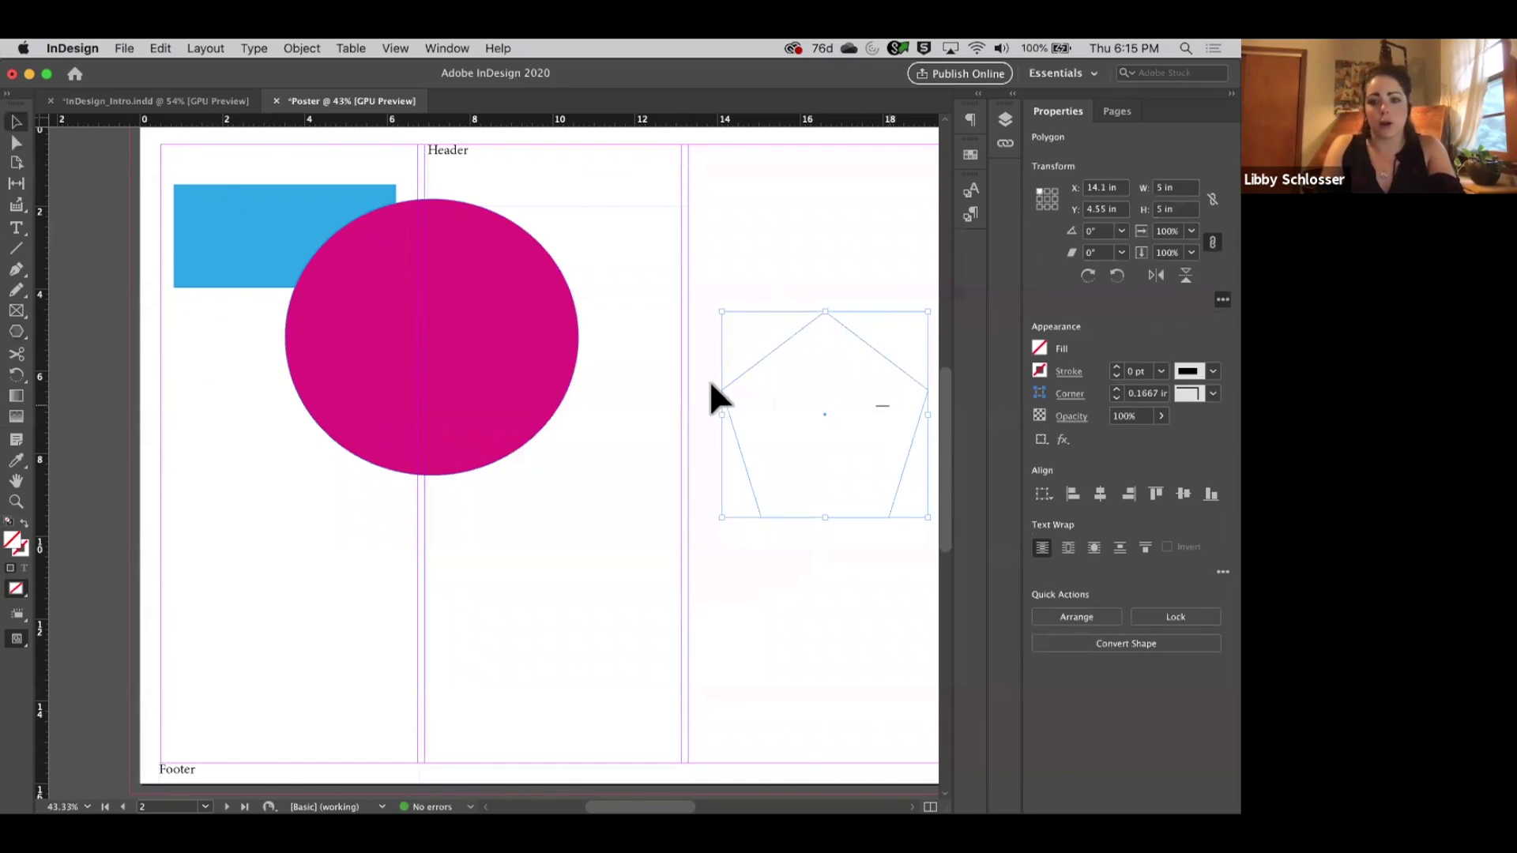
pyautogui.moveTo(776, 370); pyautogui.dragTo(497, 387)
pyautogui.click(828, 358)
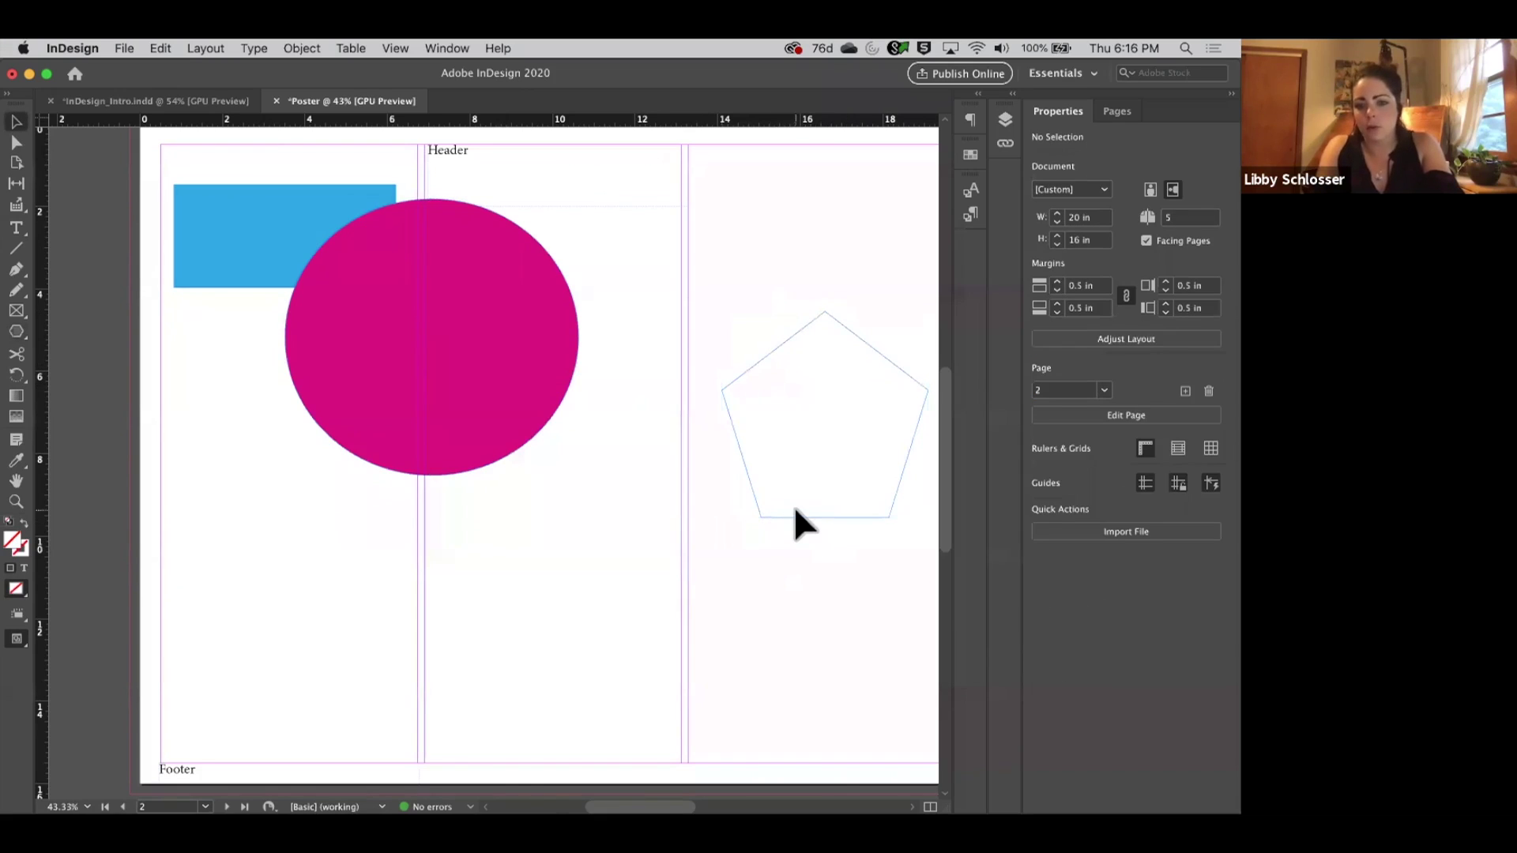
pyautogui.click(811, 517)
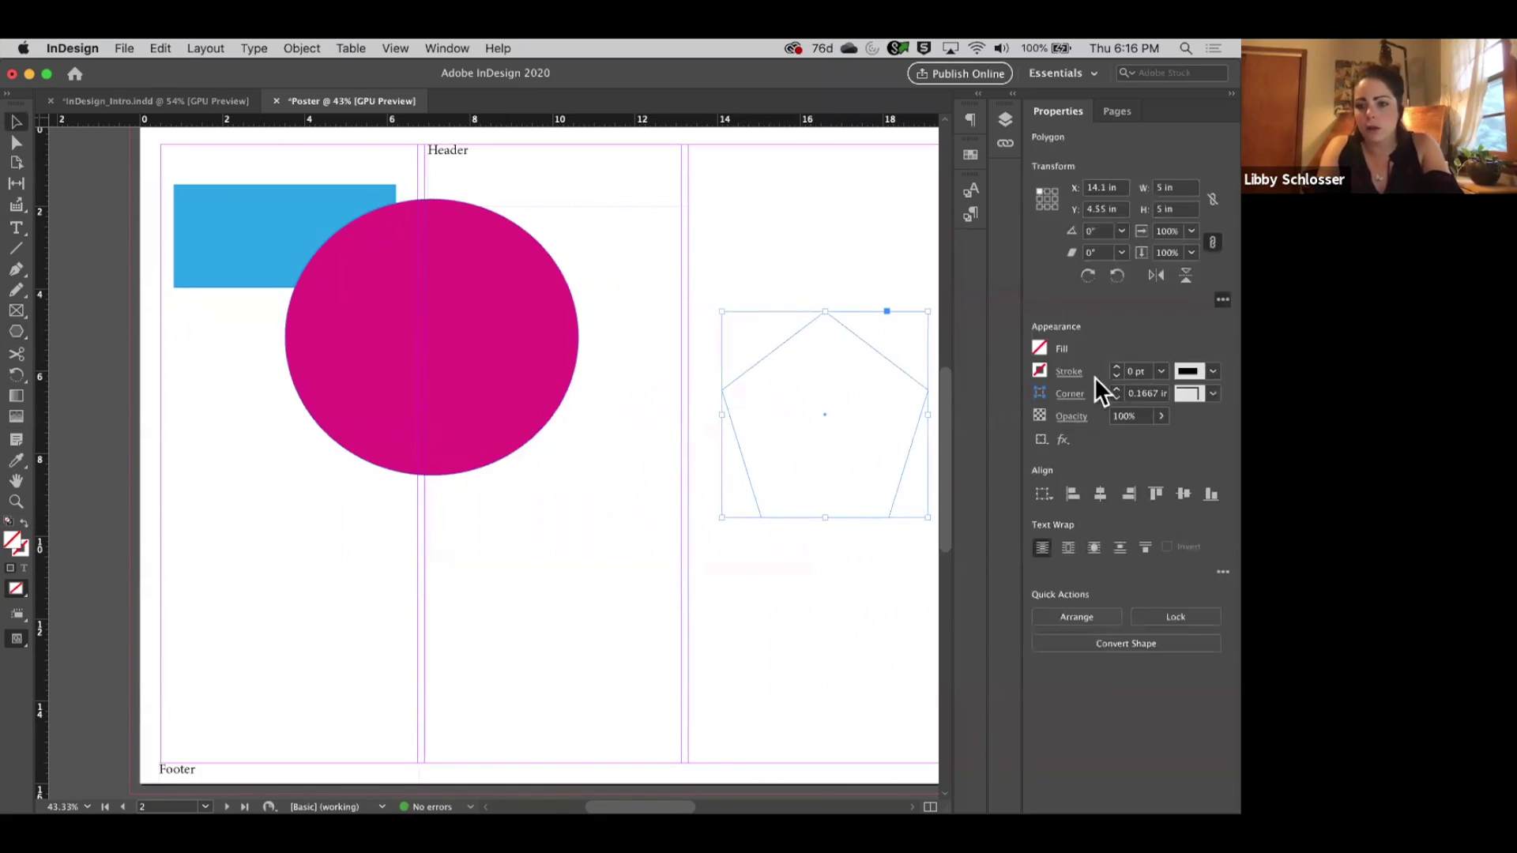
pyautogui.click(1037, 348)
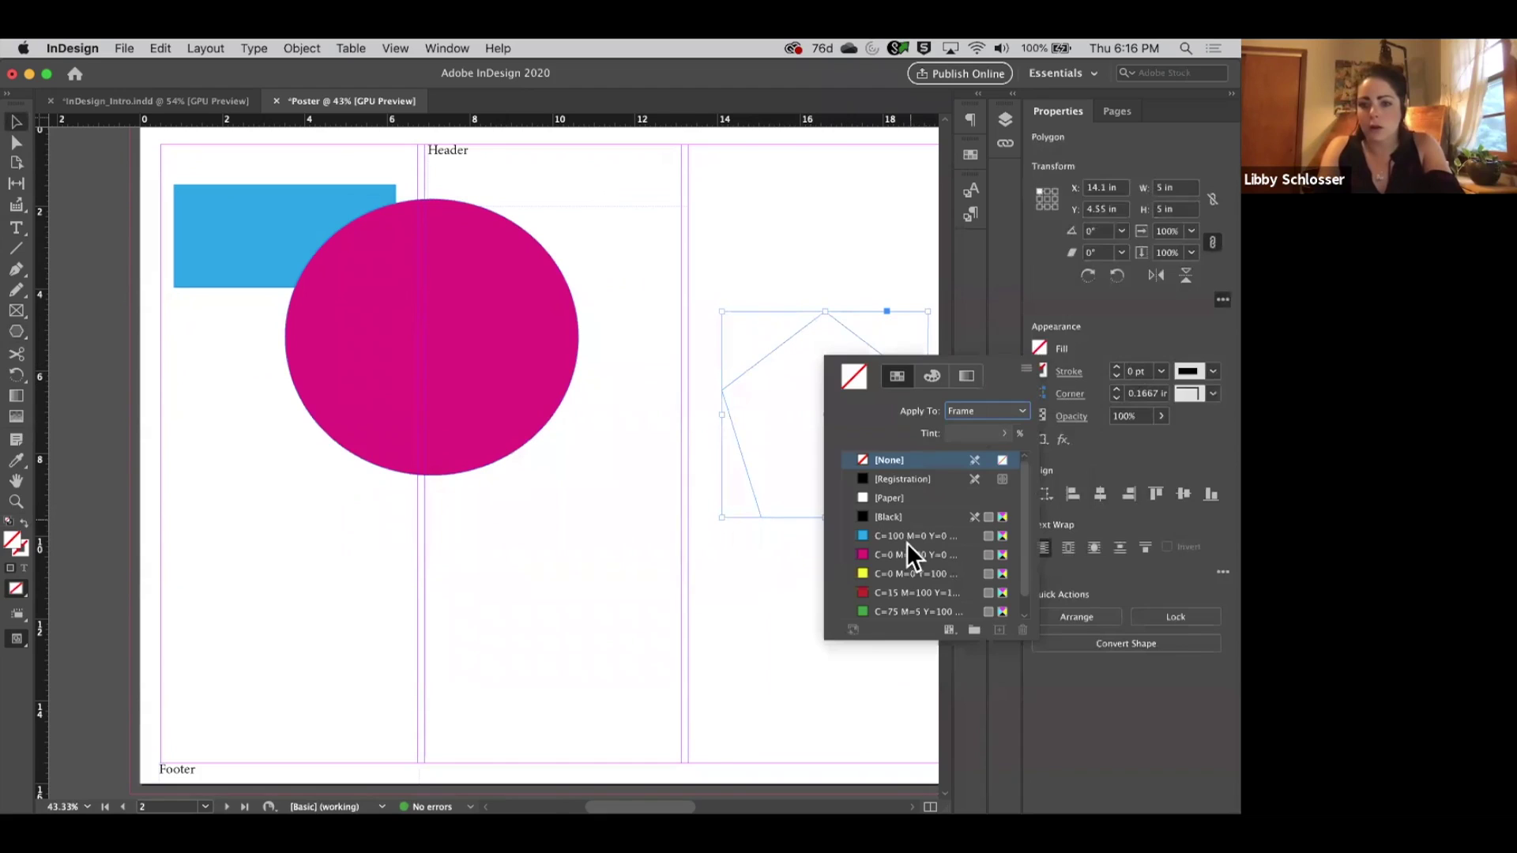
pyautogui.click(902, 605)
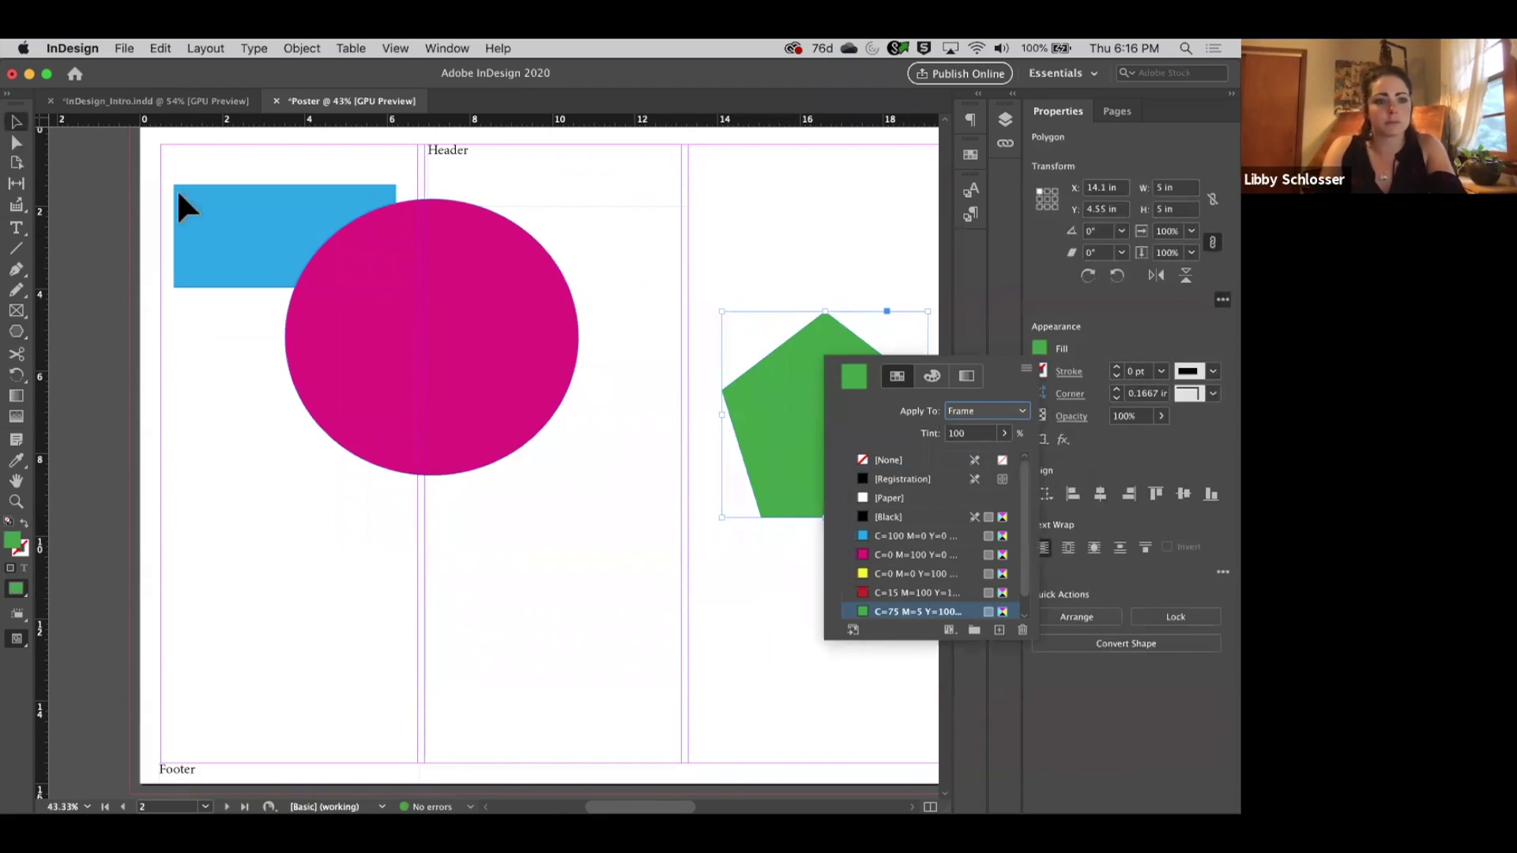
pyautogui.click(600, 227)
# Move the green pentagon so it overlaps the magenta ellipse and enlarge it to about 6.95 by 6.2 in.
pyautogui.moveTo(785, 360); pyautogui.dragTo(513, 345)
pyautogui.moveTo(655, 503); pyautogui.dragTo(736, 551)
pyautogui.moveTo(638, 457); pyautogui.dragTo(648, 476)
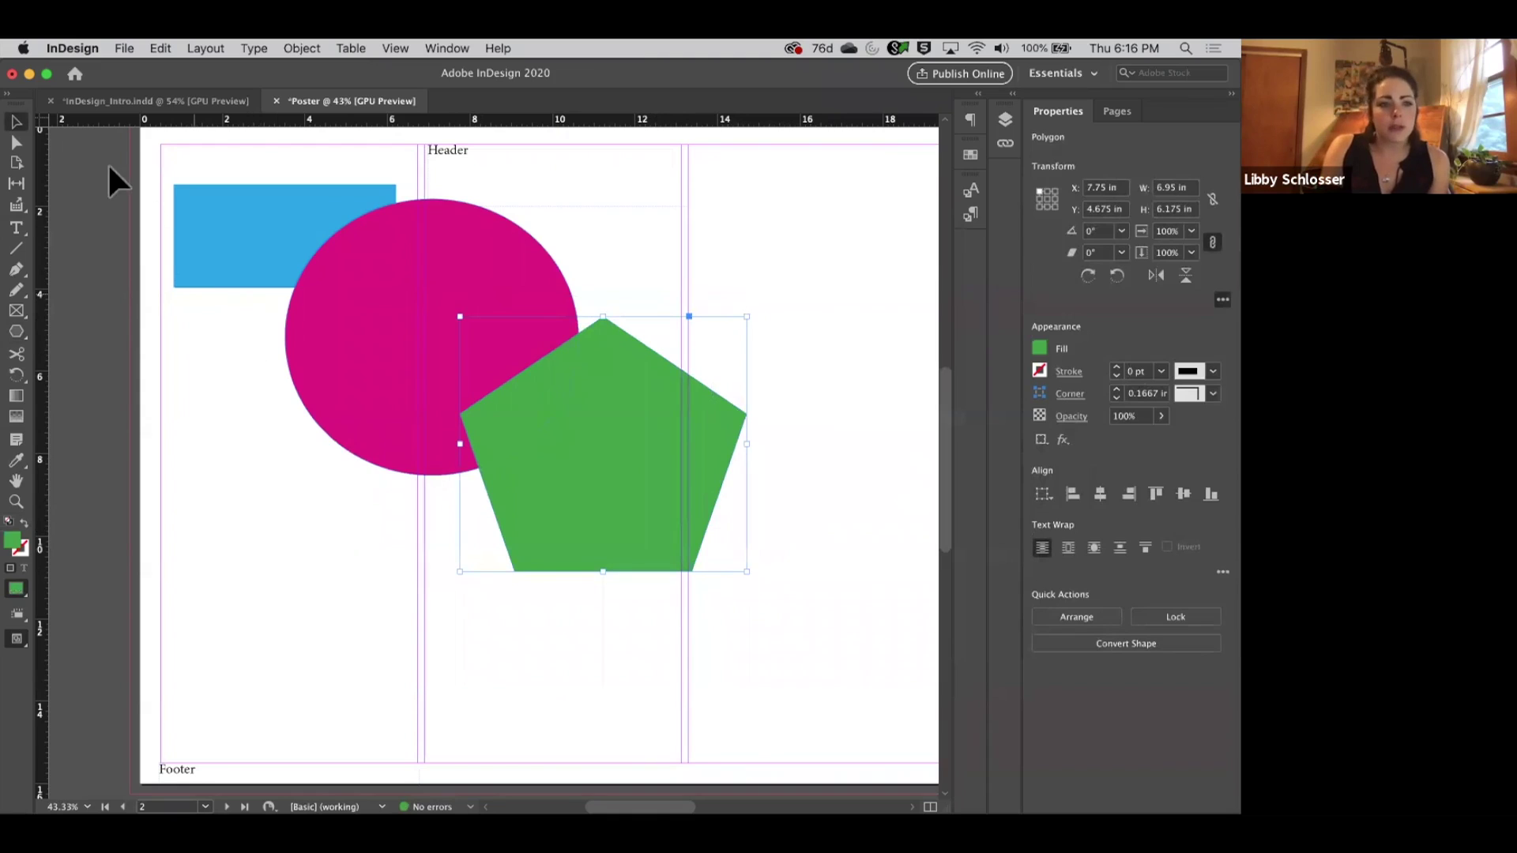
# Narrow the green pentagon to about 6.3 in wide and move it whole to about X 9.2 in, Y 4.2 in.
pyautogui.click(19, 143)
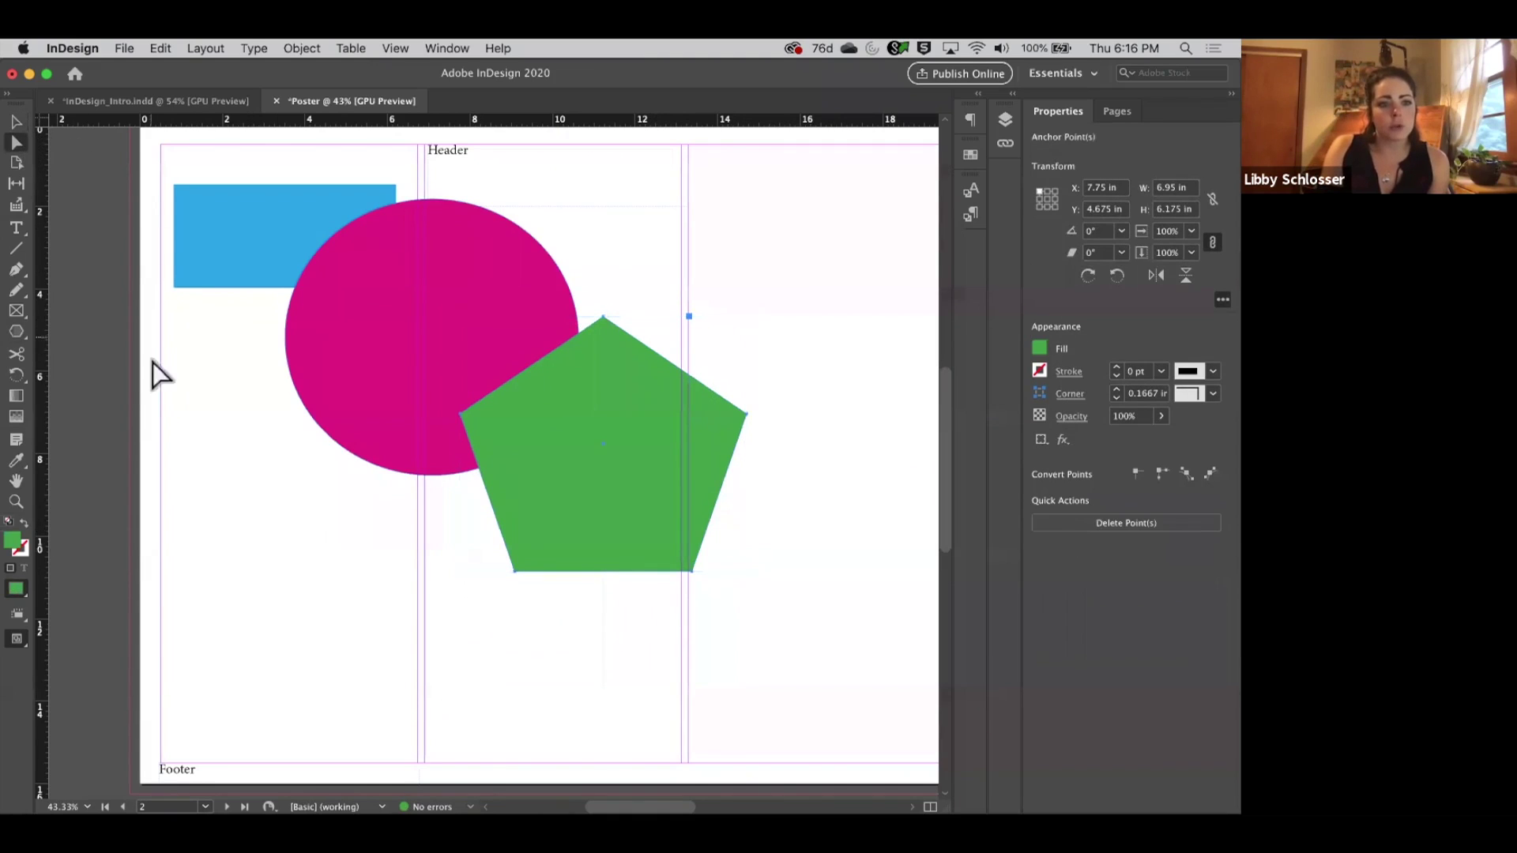
pyautogui.click(116, 387)
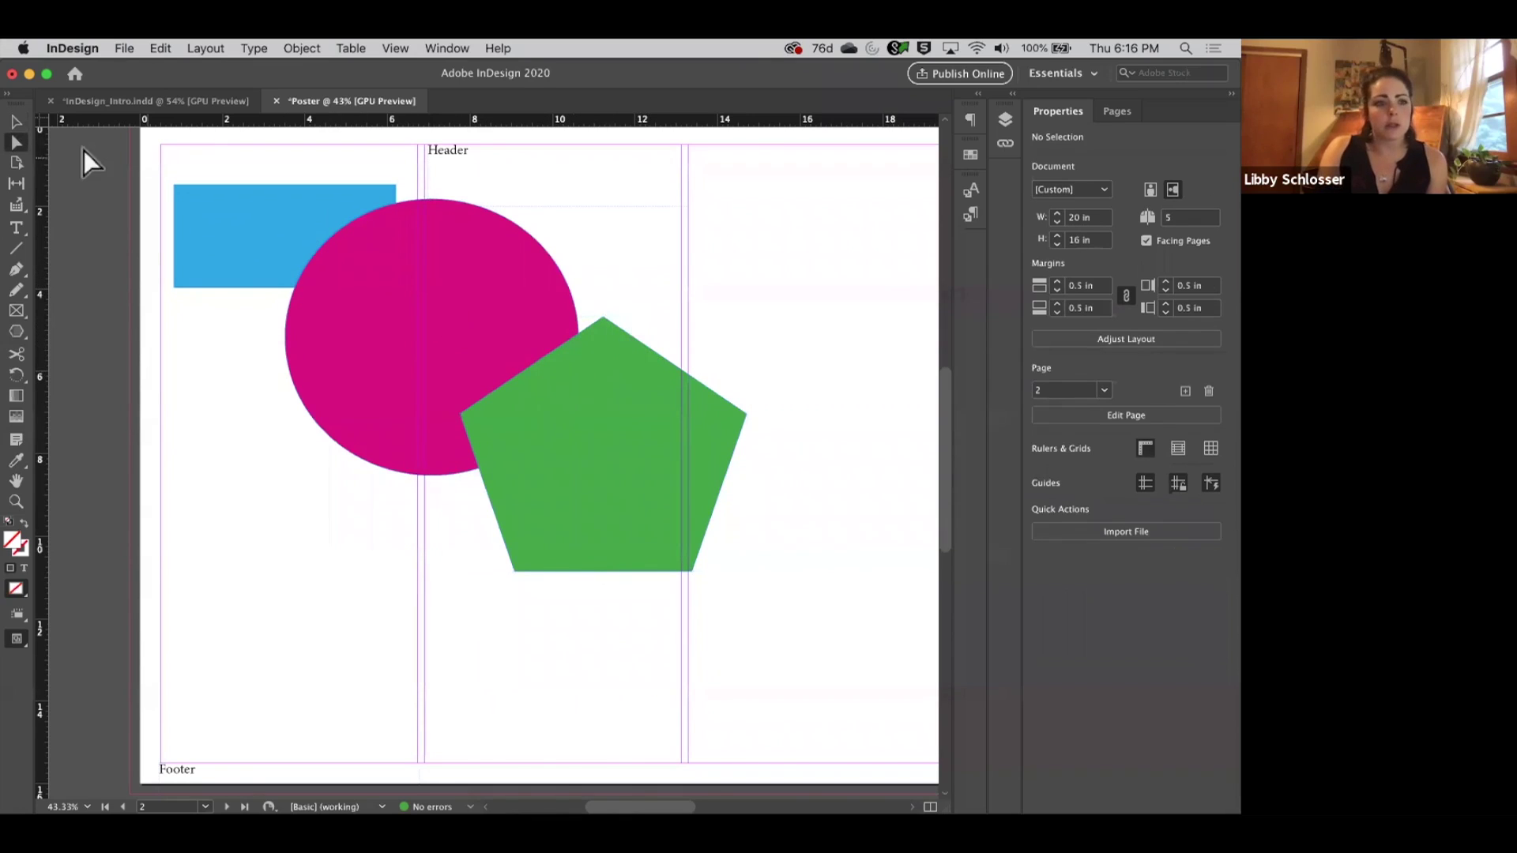
pyautogui.click(708, 443)
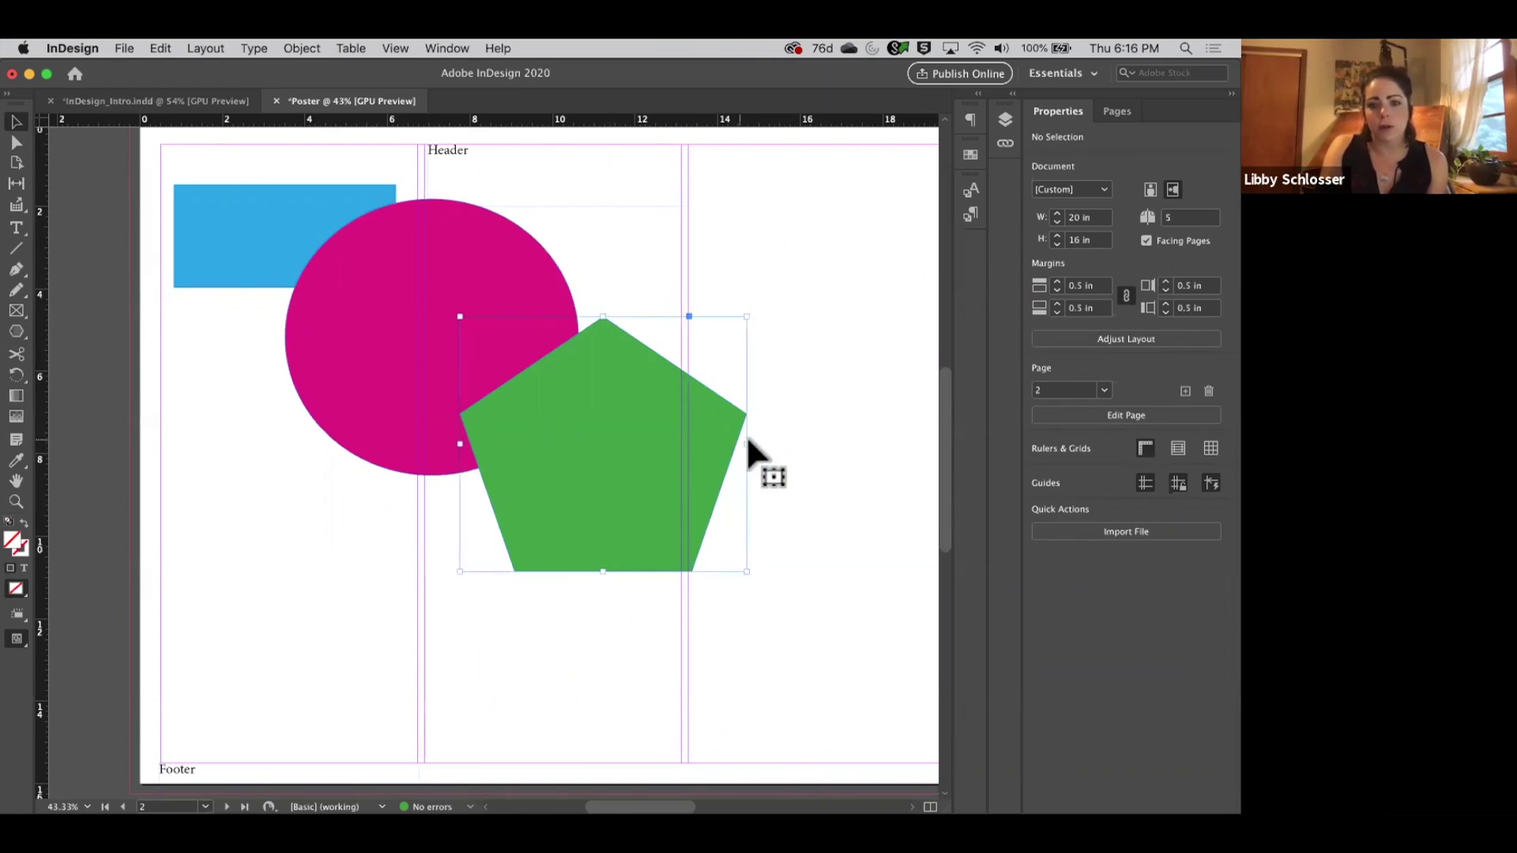
pyautogui.moveTo(746, 443); pyautogui.dragTo(674, 444)
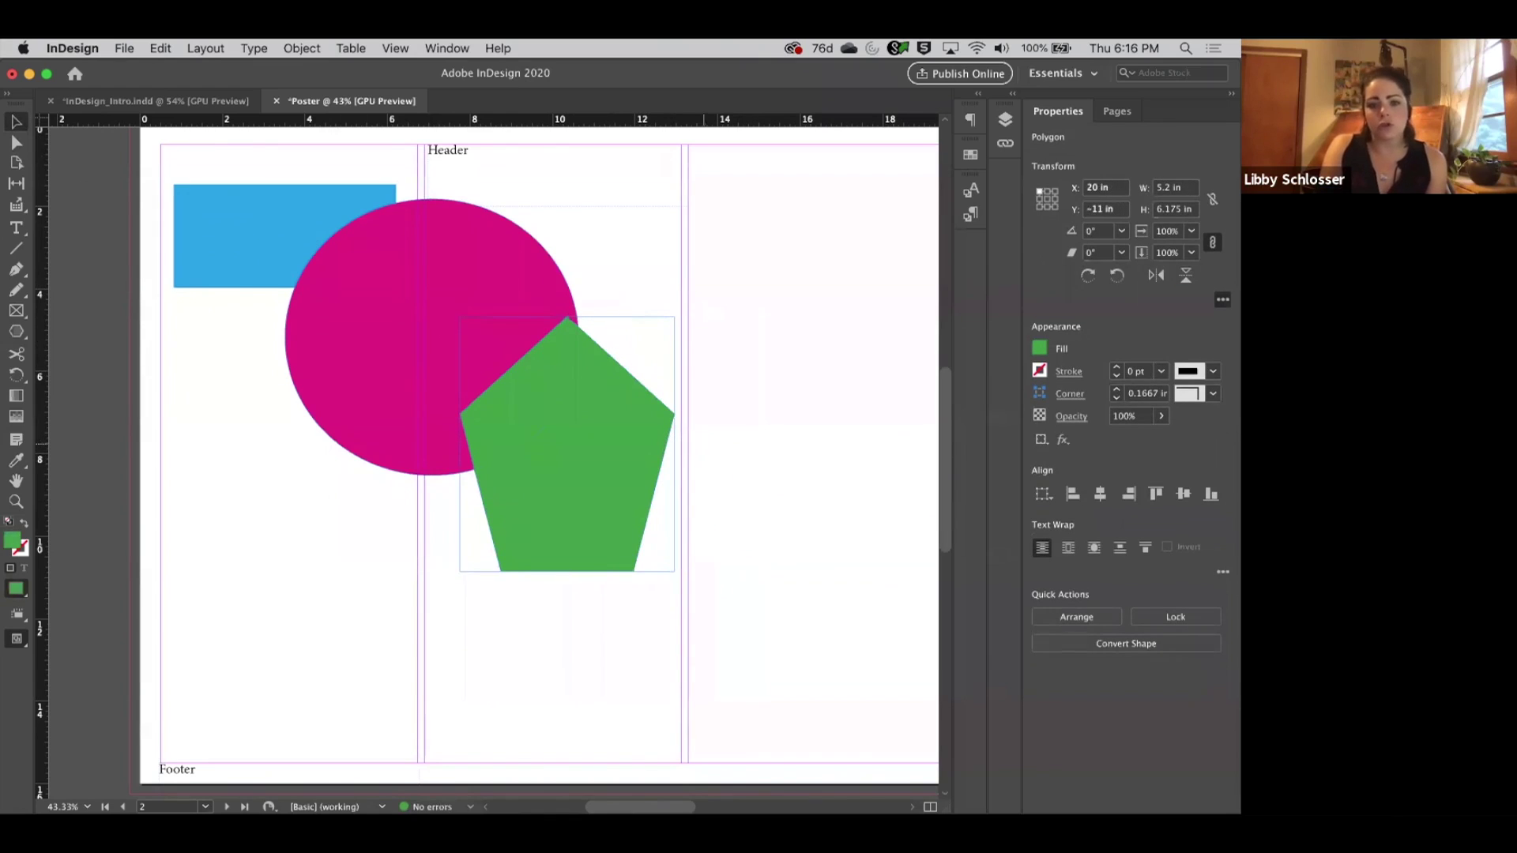
pyautogui.press('super+z')
pyautogui.click(16, 144)
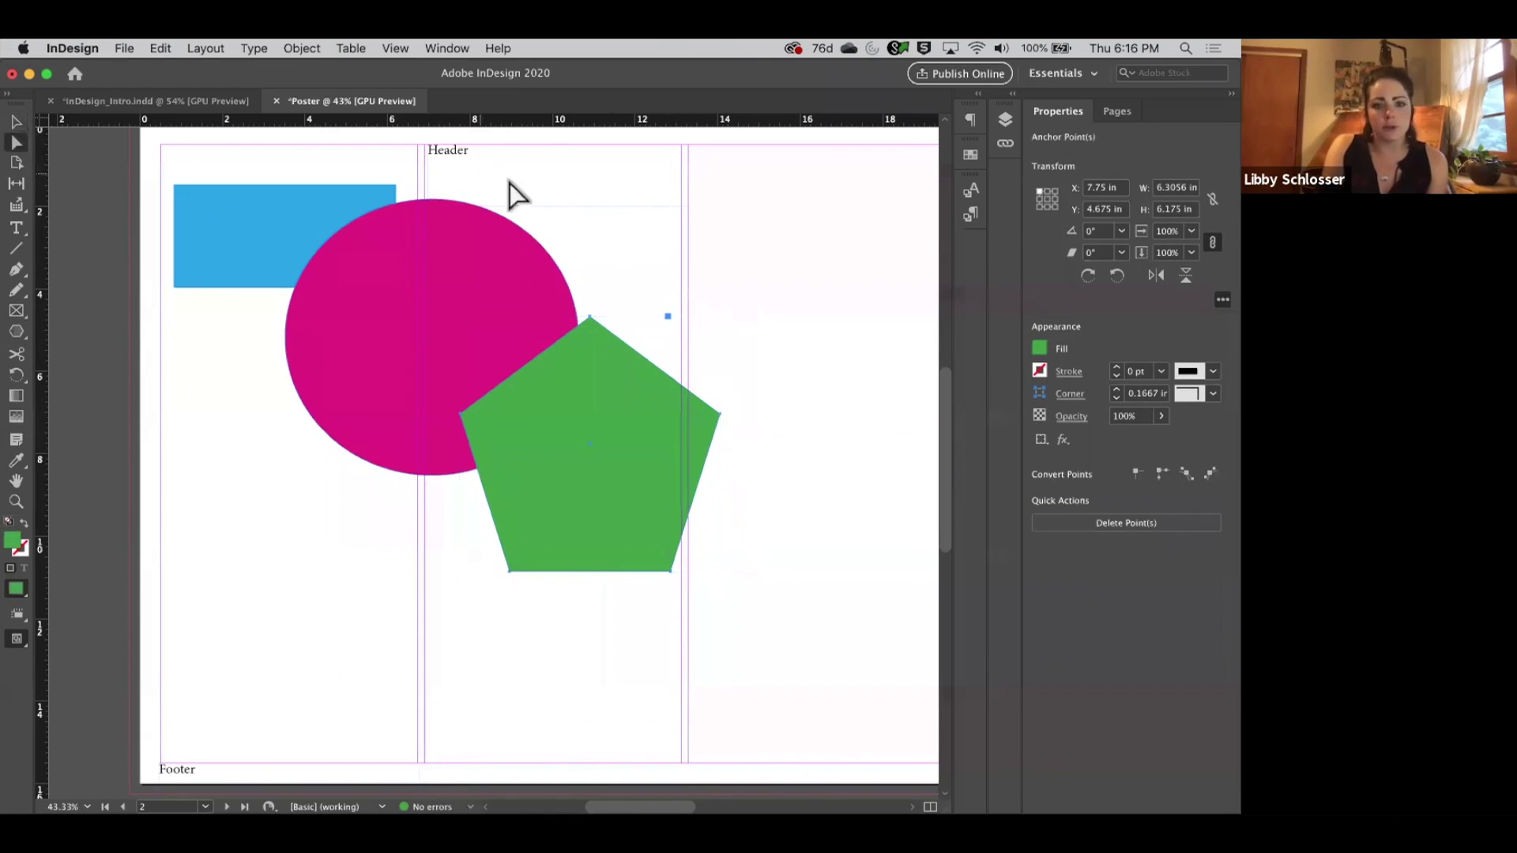
pyautogui.moveTo(718, 417); pyautogui.dragTo(782, 395)
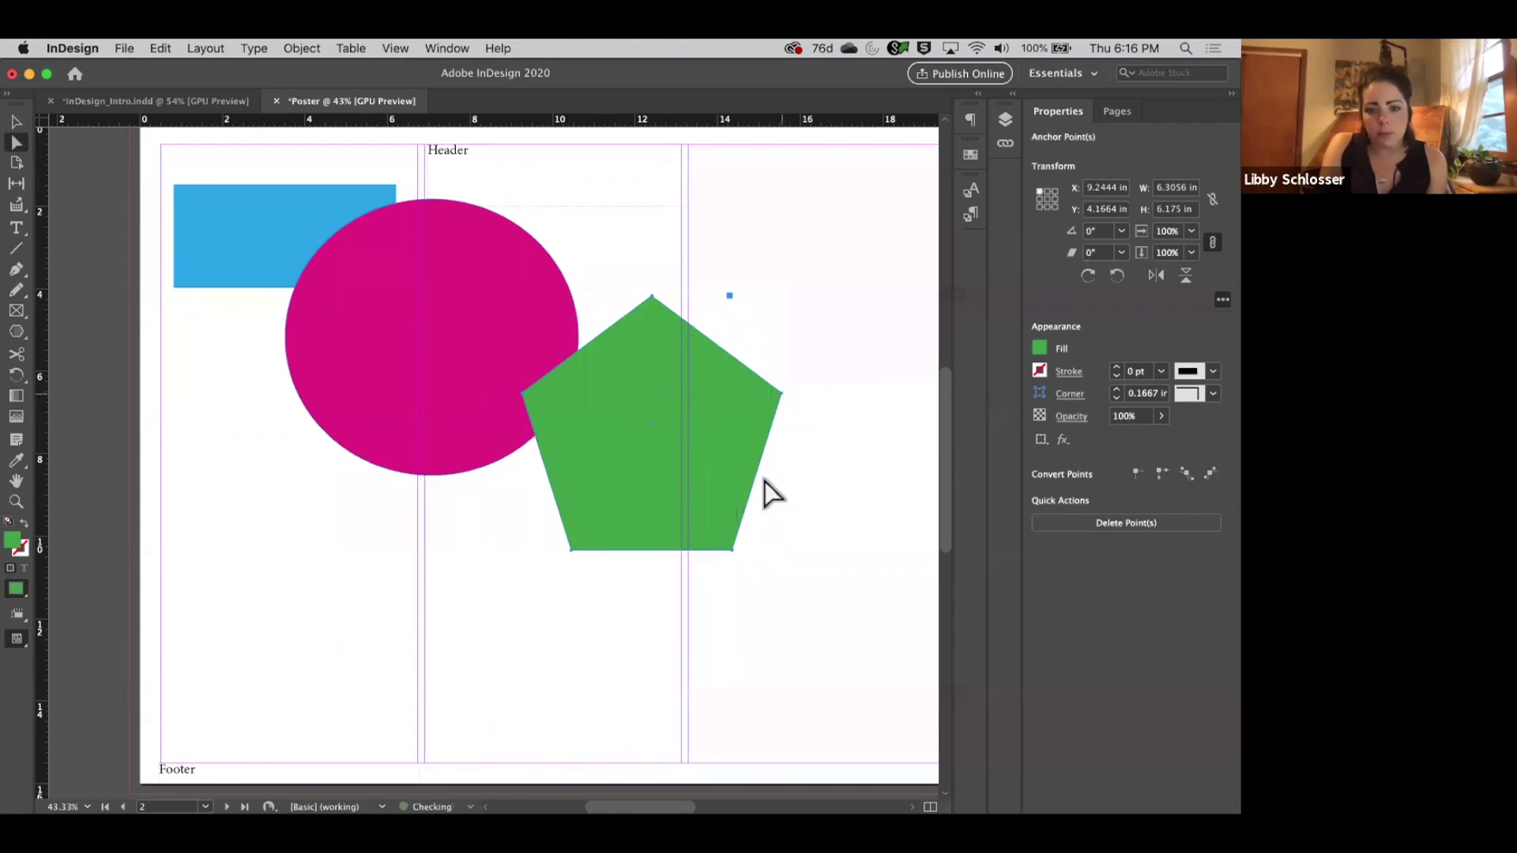
# Reshape the pentagon with Direct Selection, pulling its two bottom anchor points outward and down and its top point downward.
pyautogui.click(746, 567)
pyautogui.click(733, 551)
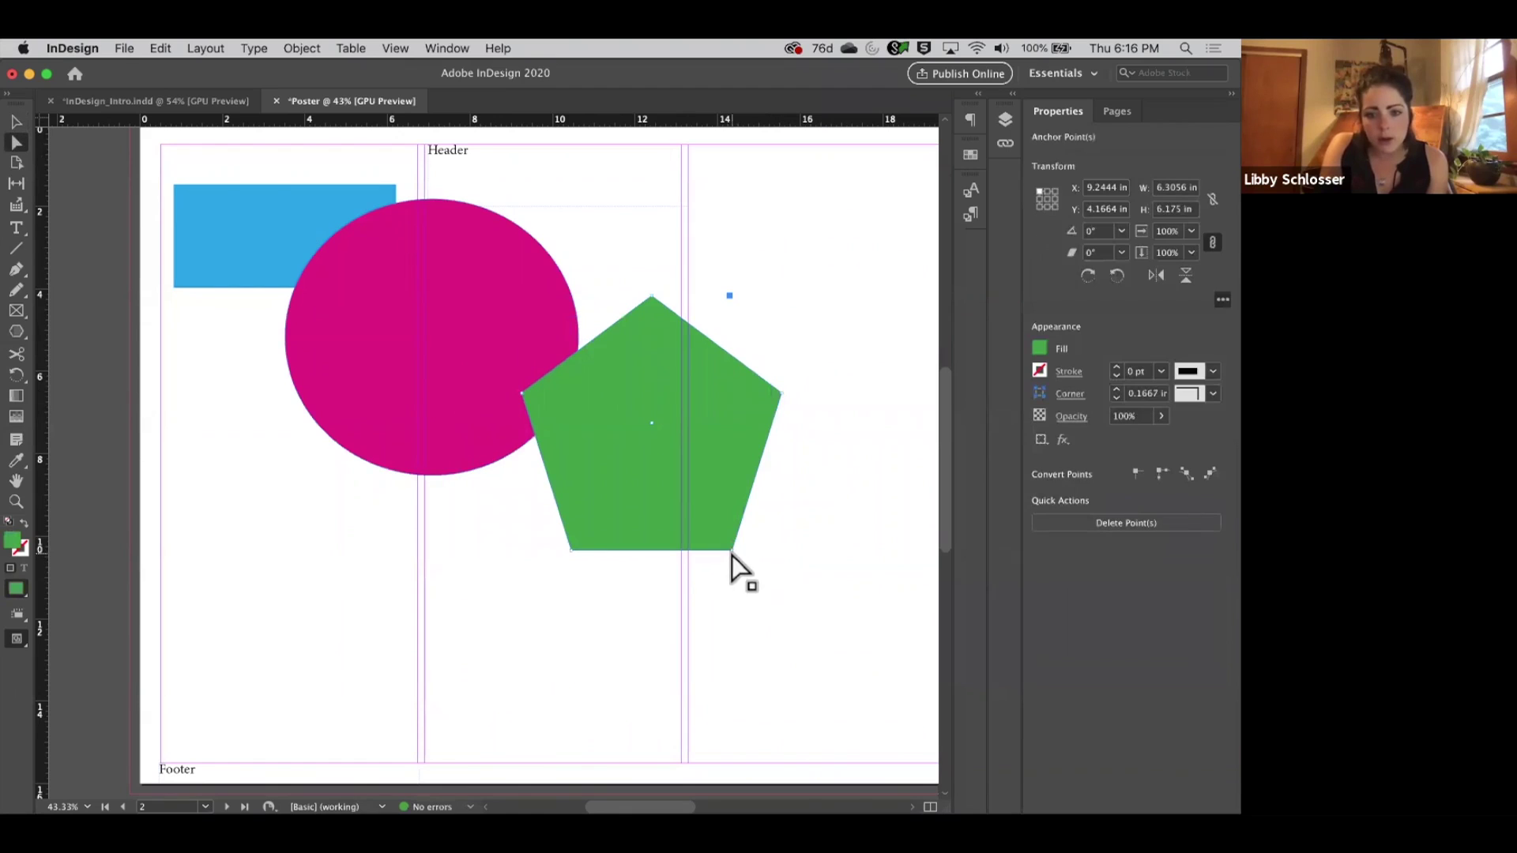
pyautogui.moveTo(732, 551); pyautogui.dragTo(766, 651)
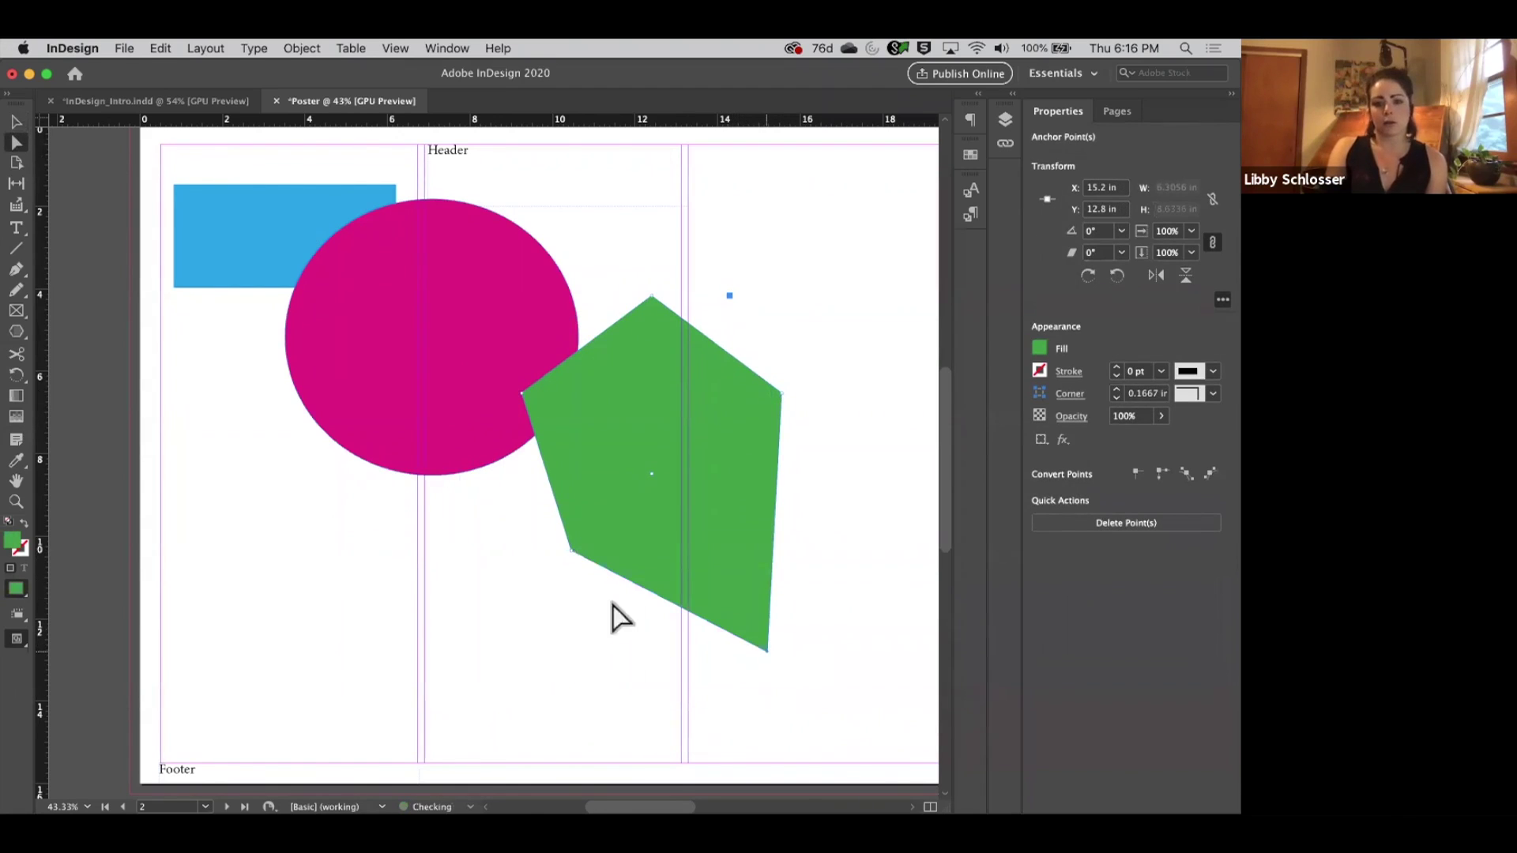
pyautogui.moveTo(572, 555); pyautogui.dragTo(495, 592)
pyautogui.moveTo(651, 298); pyautogui.dragTo(652, 380)
# Stretch the magenta ellipse into an egg shape about 9.1 in high by pulling only its bottom anchor point down.
pyautogui.click(569, 331)
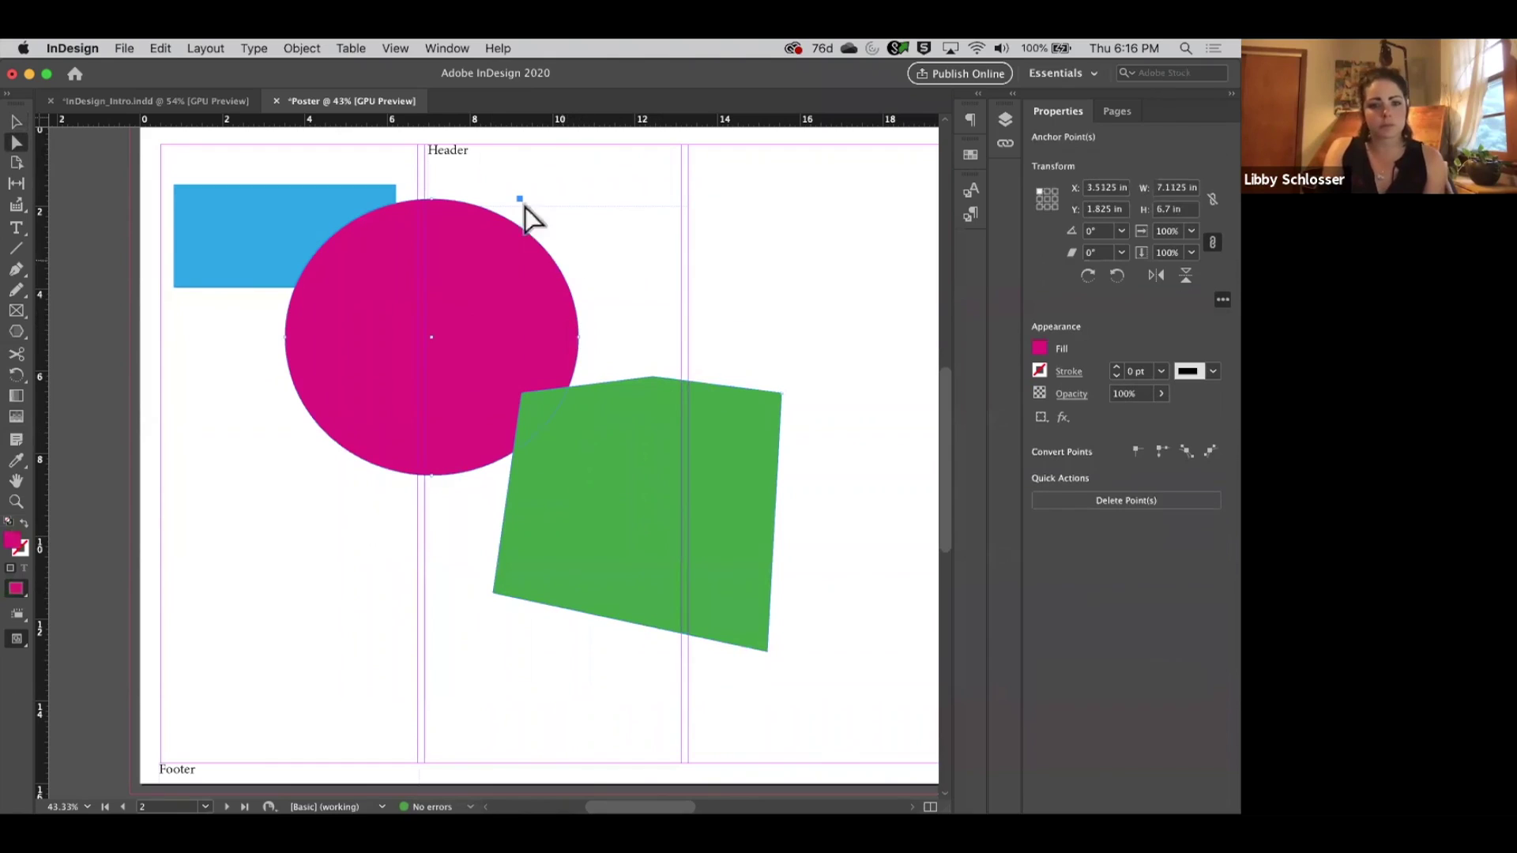
pyautogui.moveTo(431, 474); pyautogui.dragTo(436, 576)
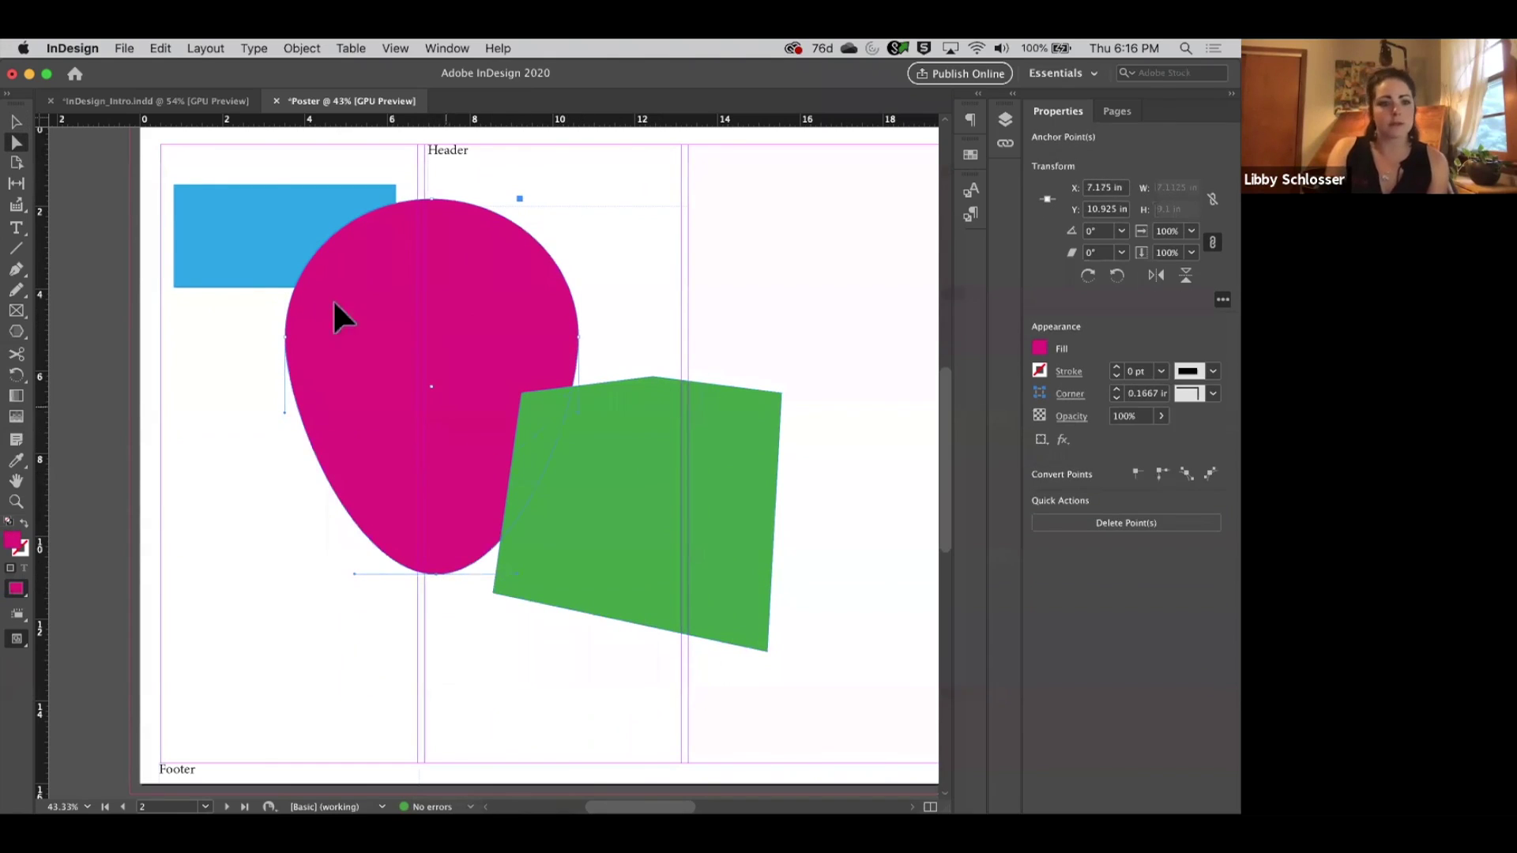
pyautogui.click(16, 122)
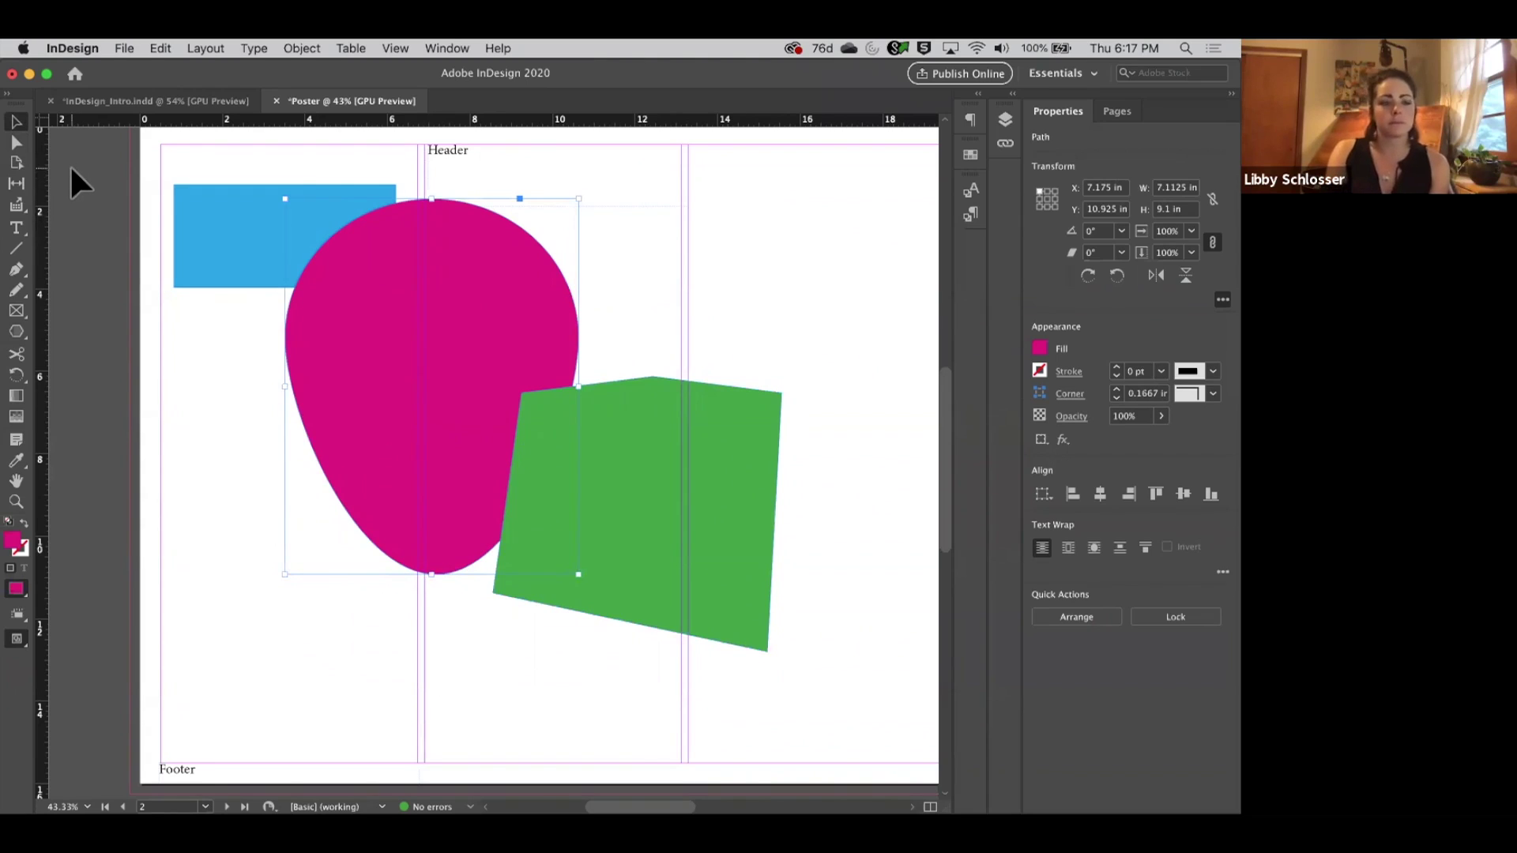
pyautogui.click(16, 141)
# Create a text frame about 6.22 by 5.63 in at the head of the facing page's first column, containing "Title".
pyautogui.hscroll(5, 498, 235)
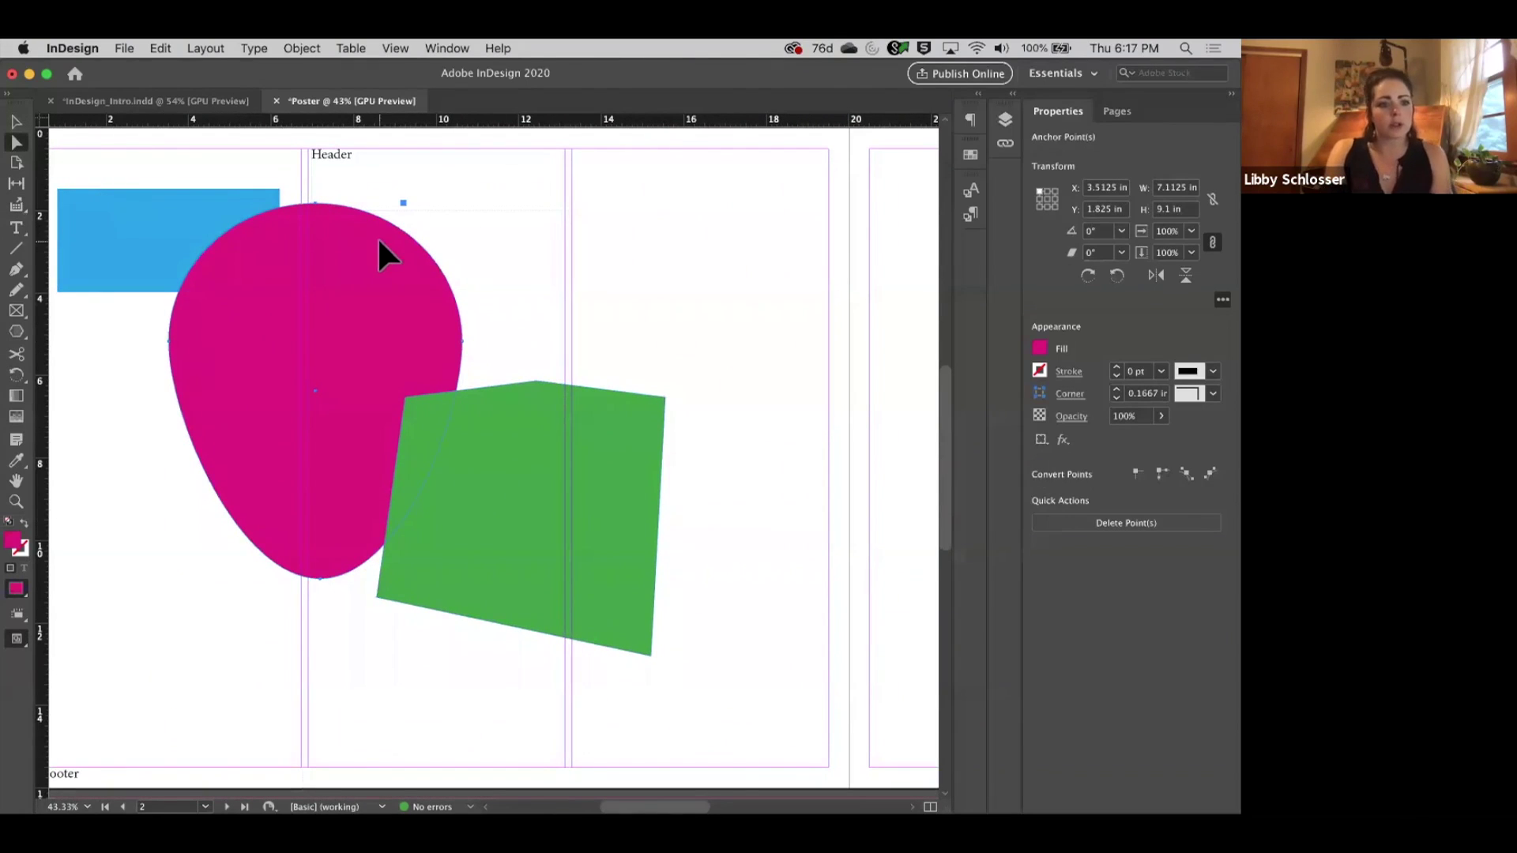
pyautogui.hscroll(6, 379, 237)
pyautogui.hscroll(6, 707, 198)
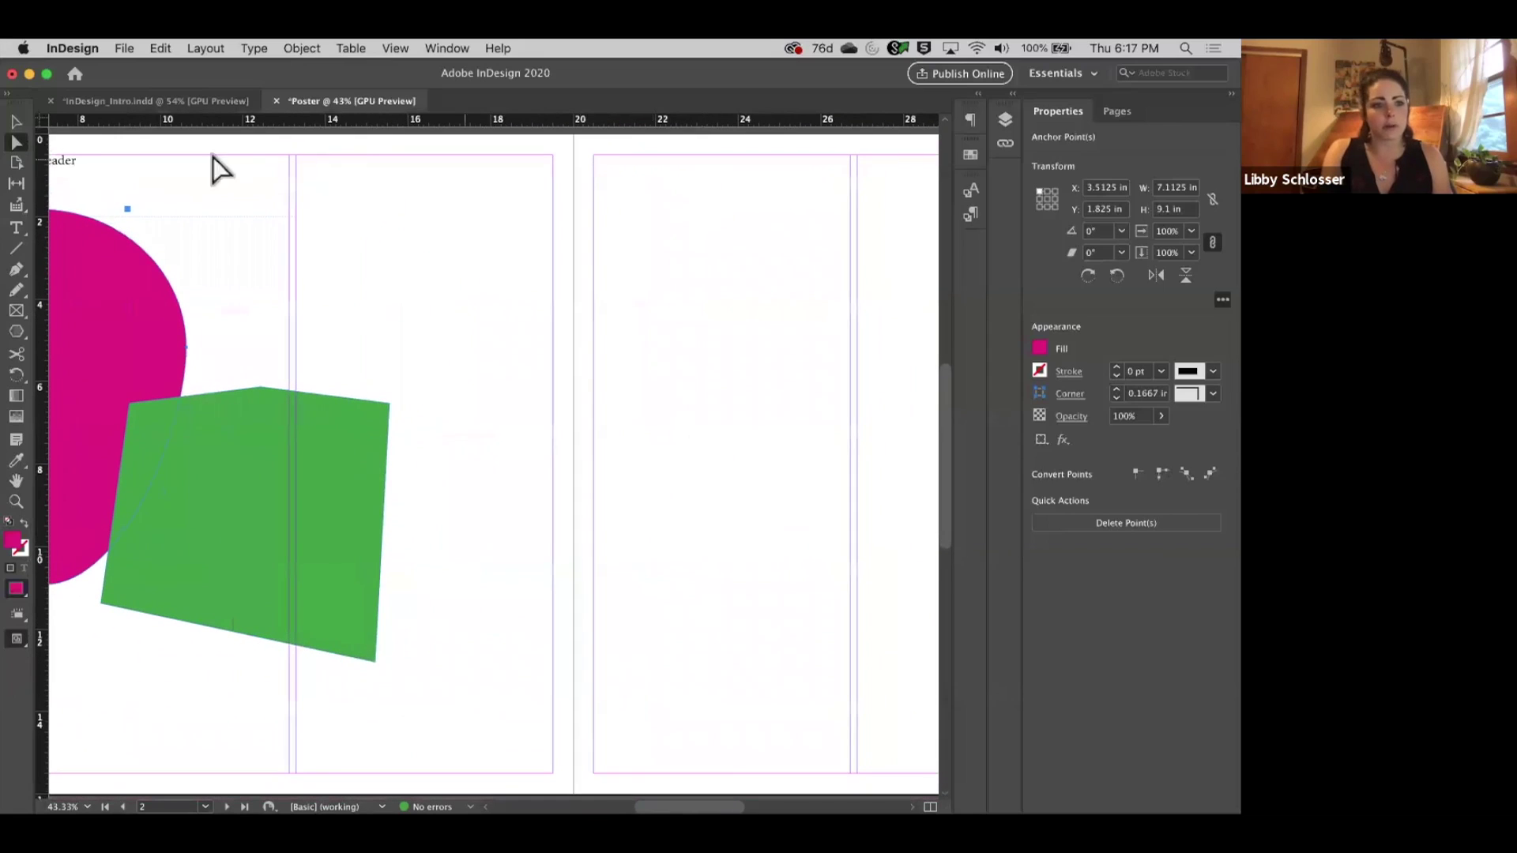
pyautogui.click(15, 229)
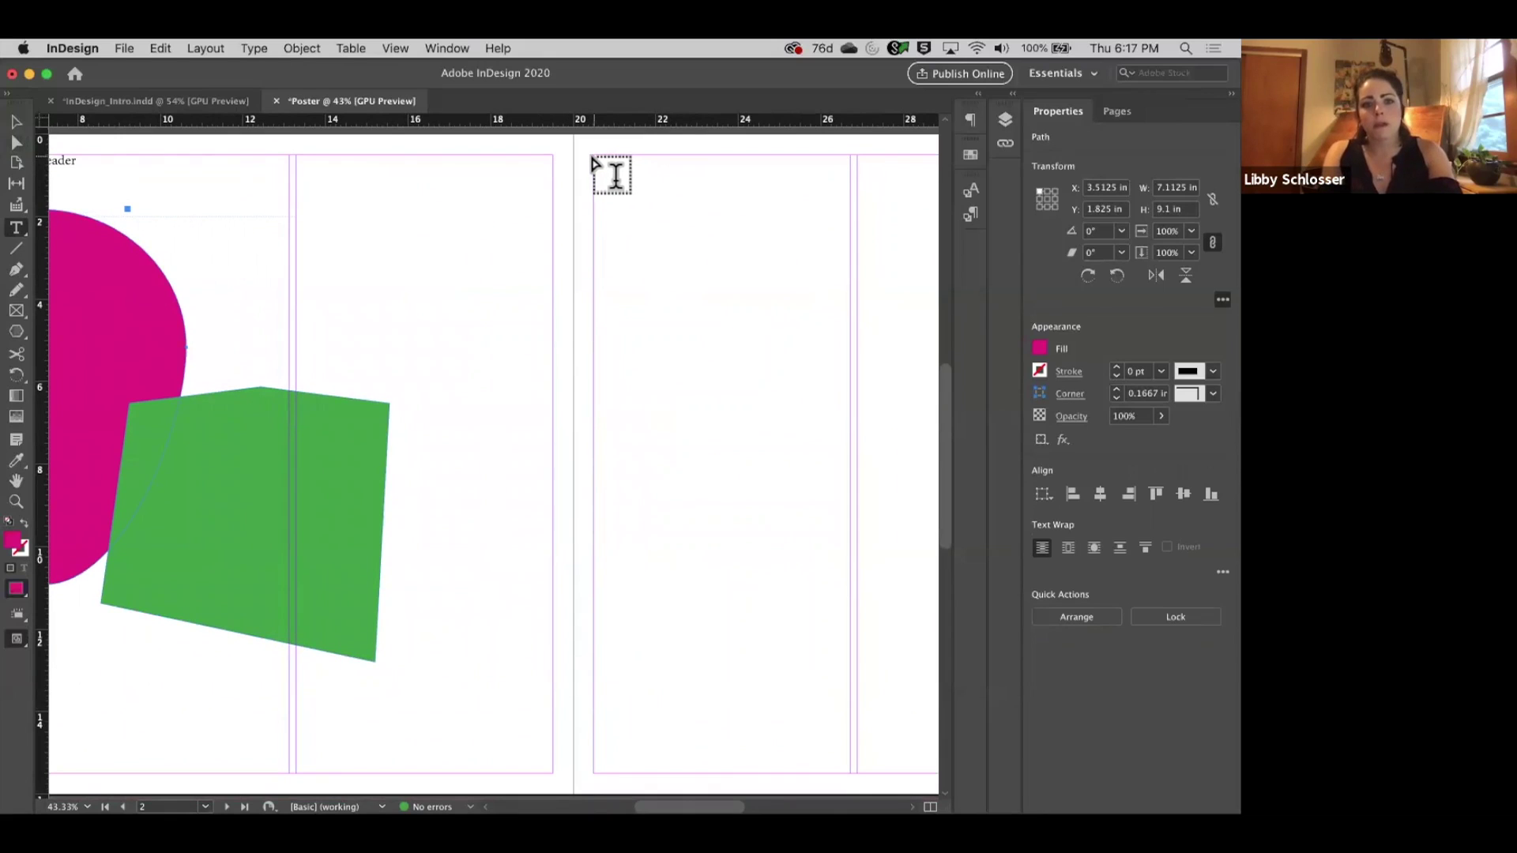
pyautogui.moveTo(593, 155); pyautogui.dragTo(850, 386)
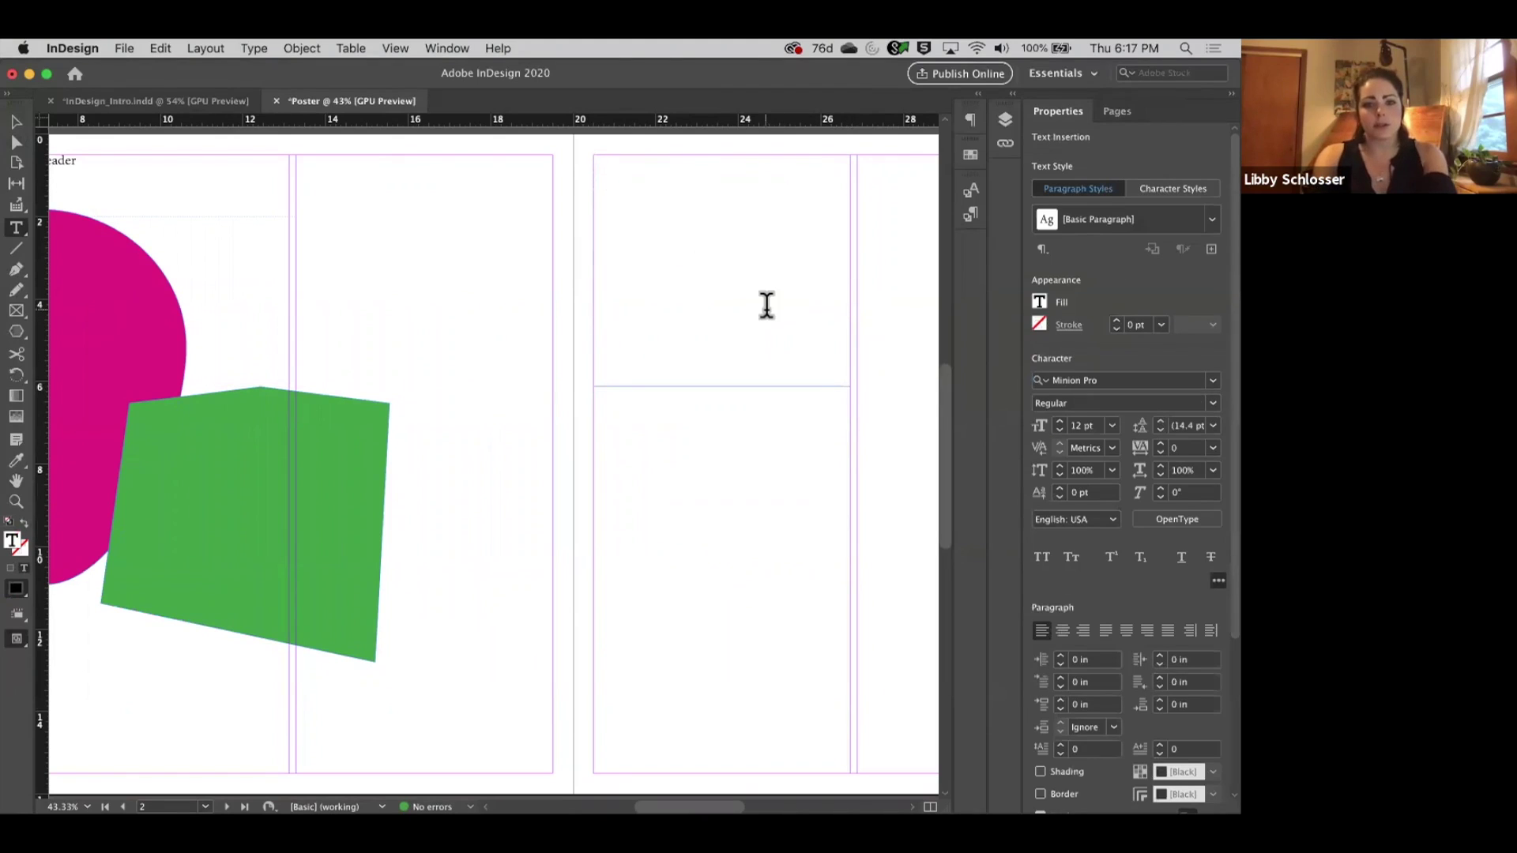
pyautogui.write('Title')
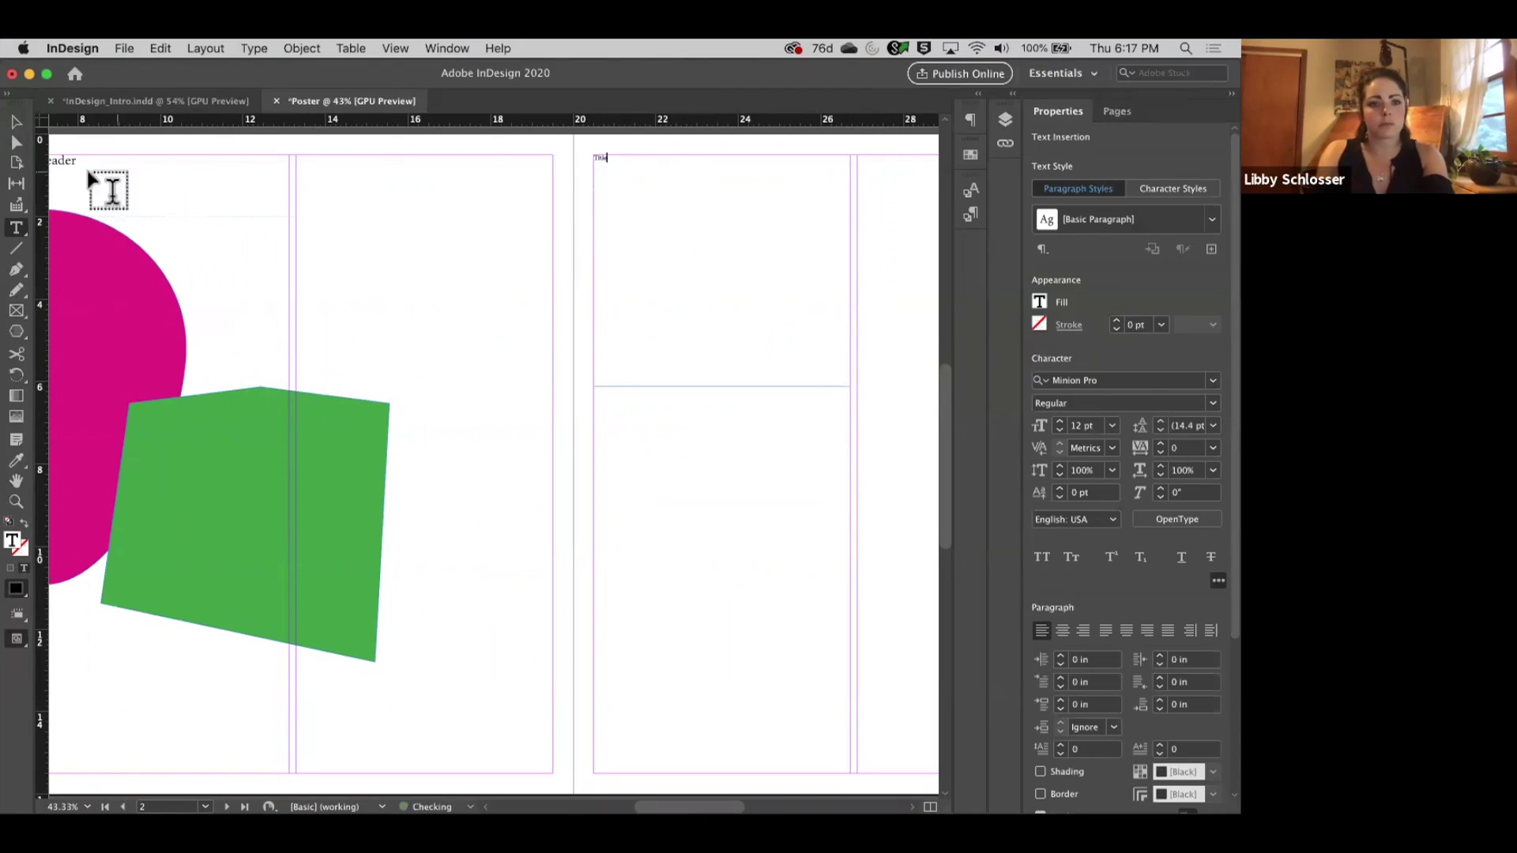
# Format the "Title" text as Helvetica Regular at 36 pt.
pyautogui.click(15, 121)
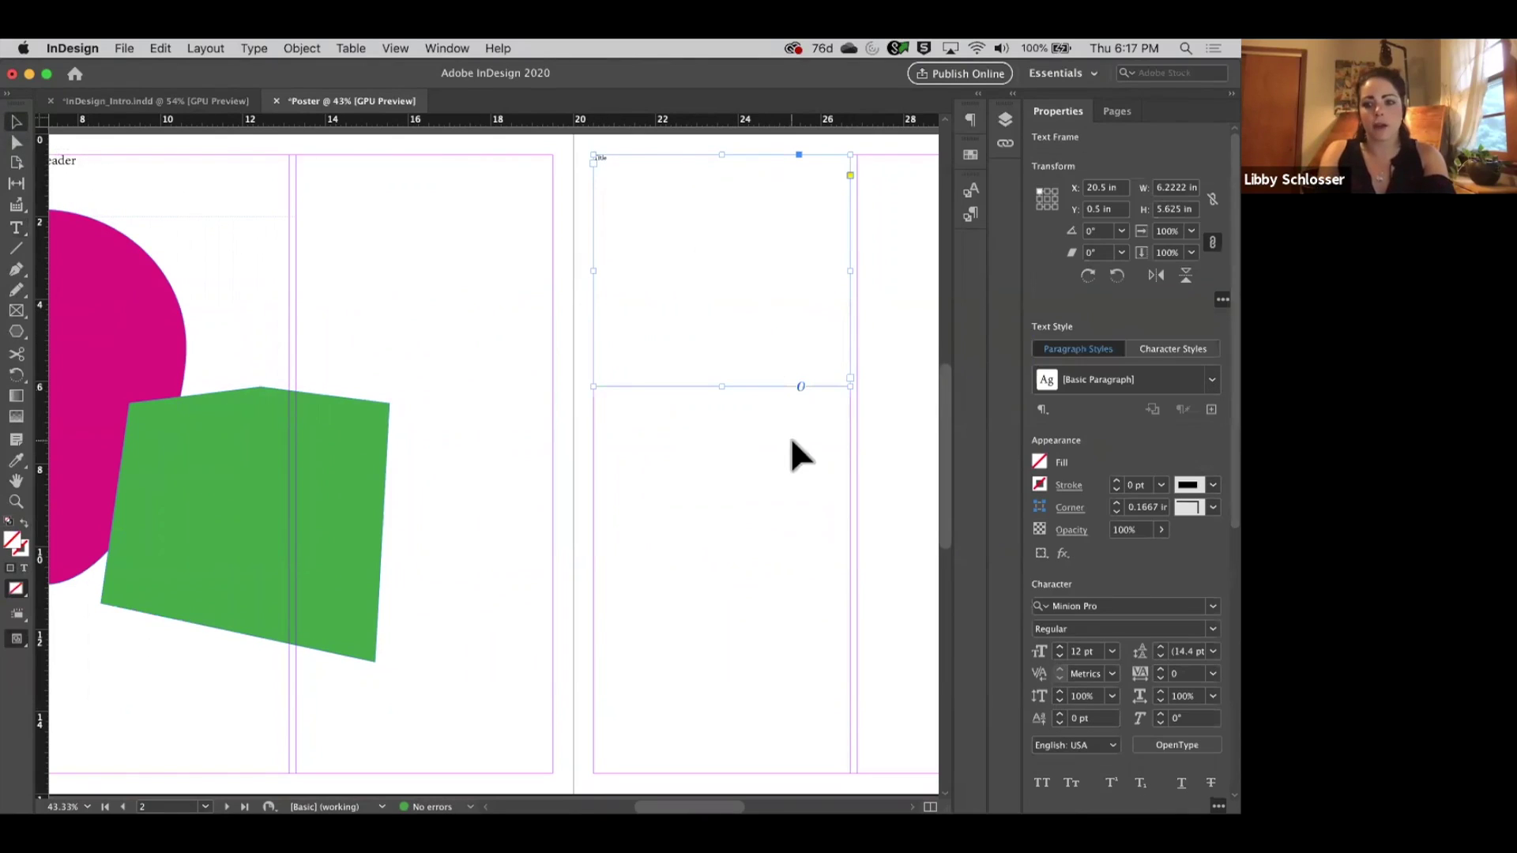
pyautogui.click(1210, 605)
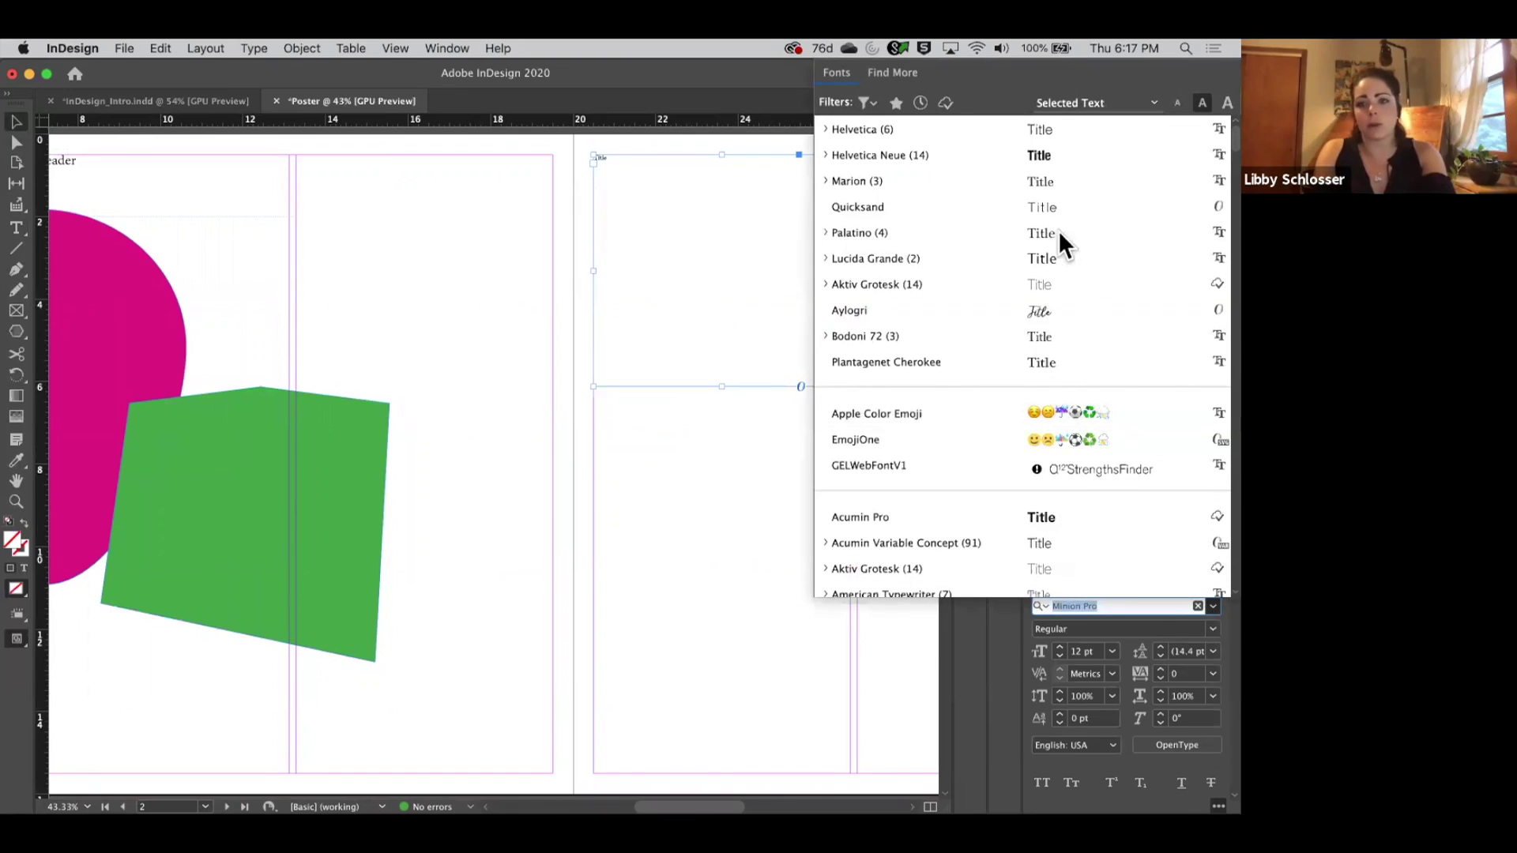
pyautogui.click(986, 136)
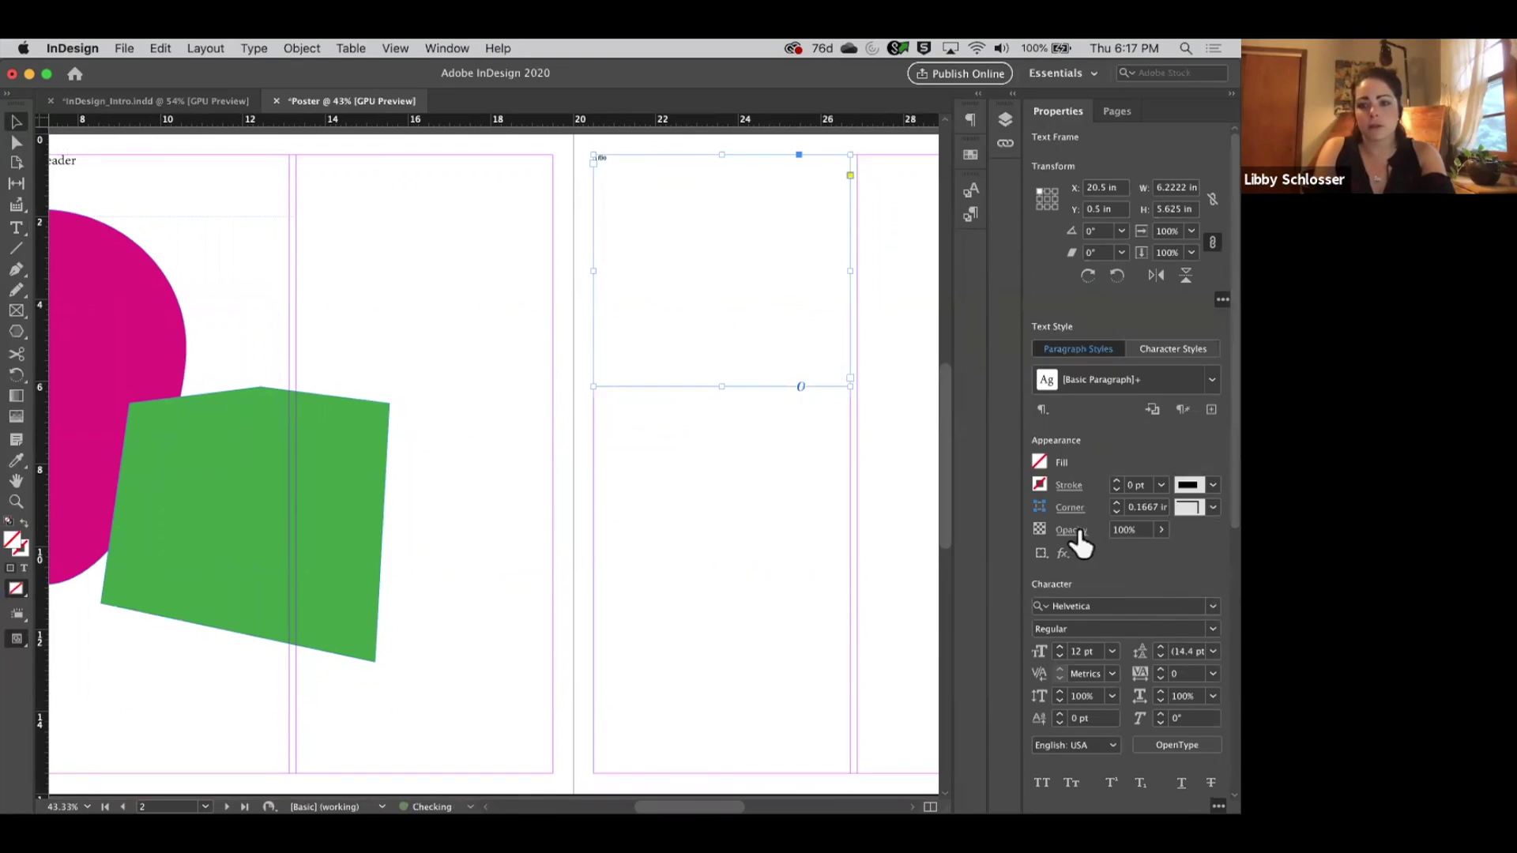
pyautogui.click(1116, 628)
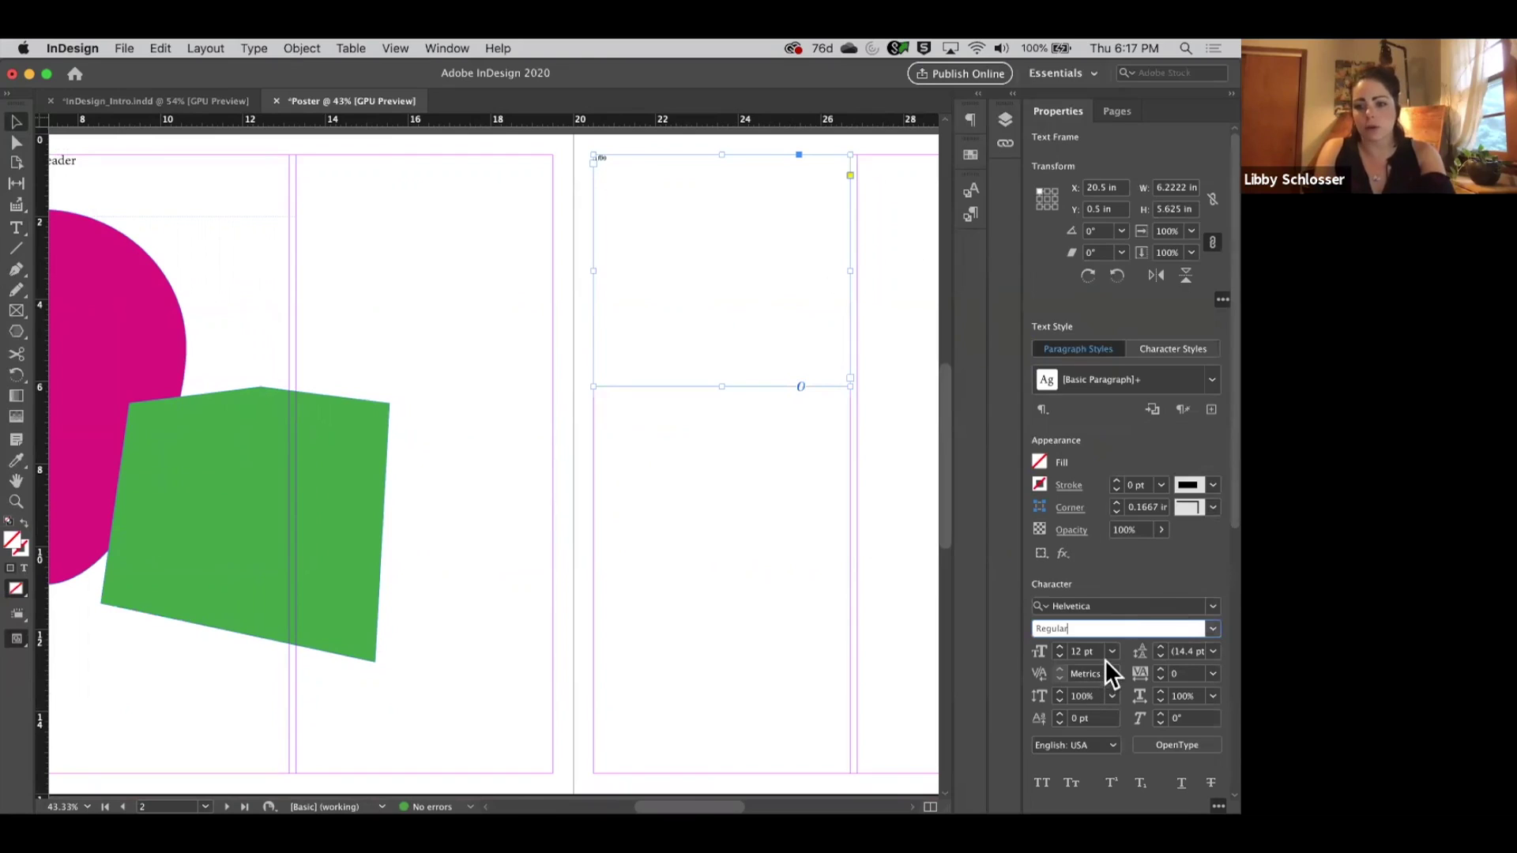
pyautogui.press('Tab')
pyautogui.click(1111, 651)
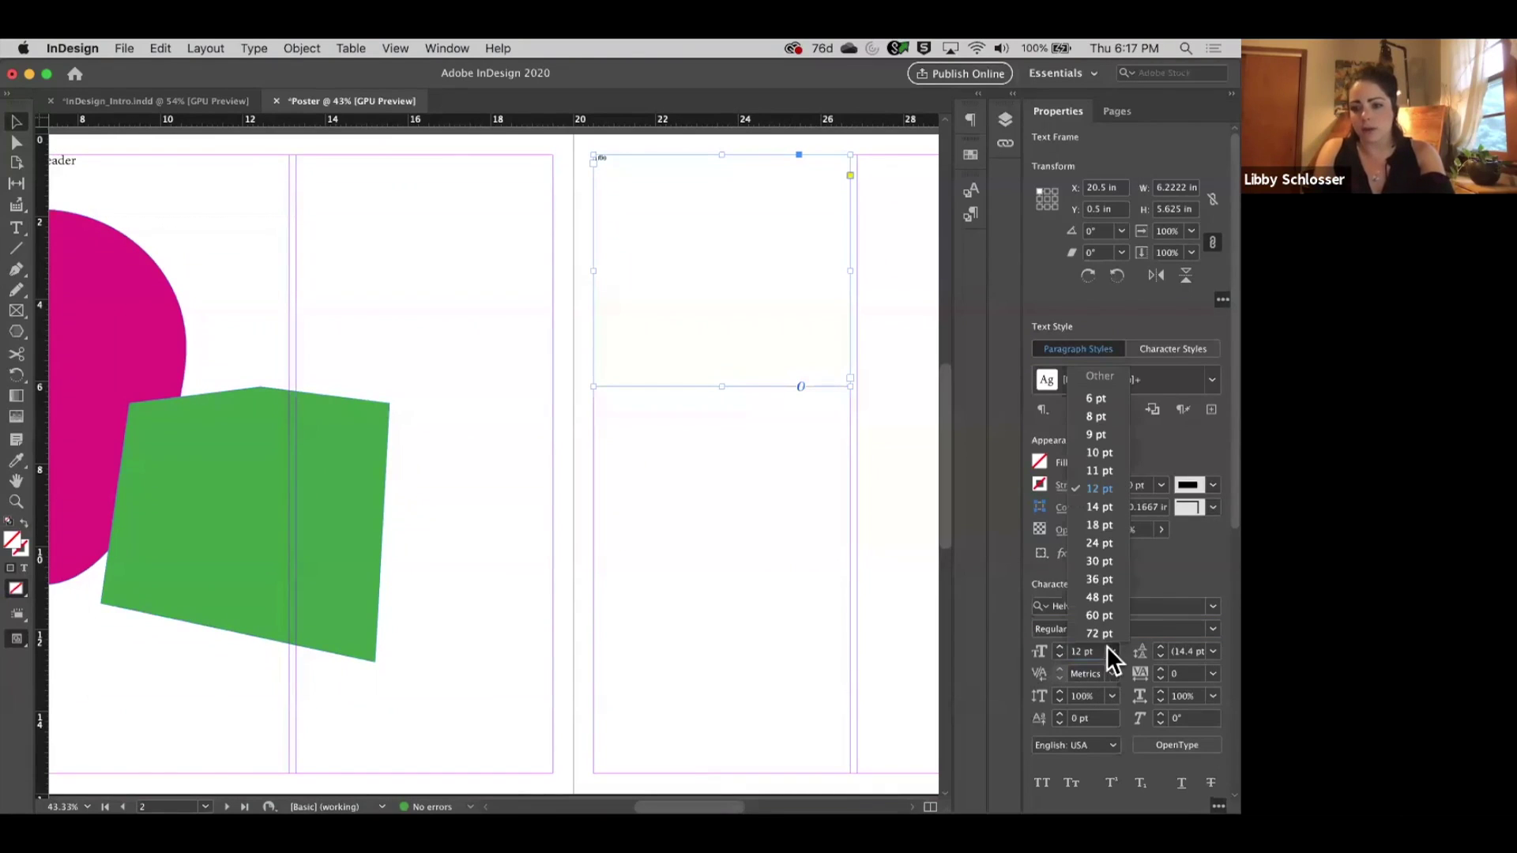
pyautogui.click(1111, 577)
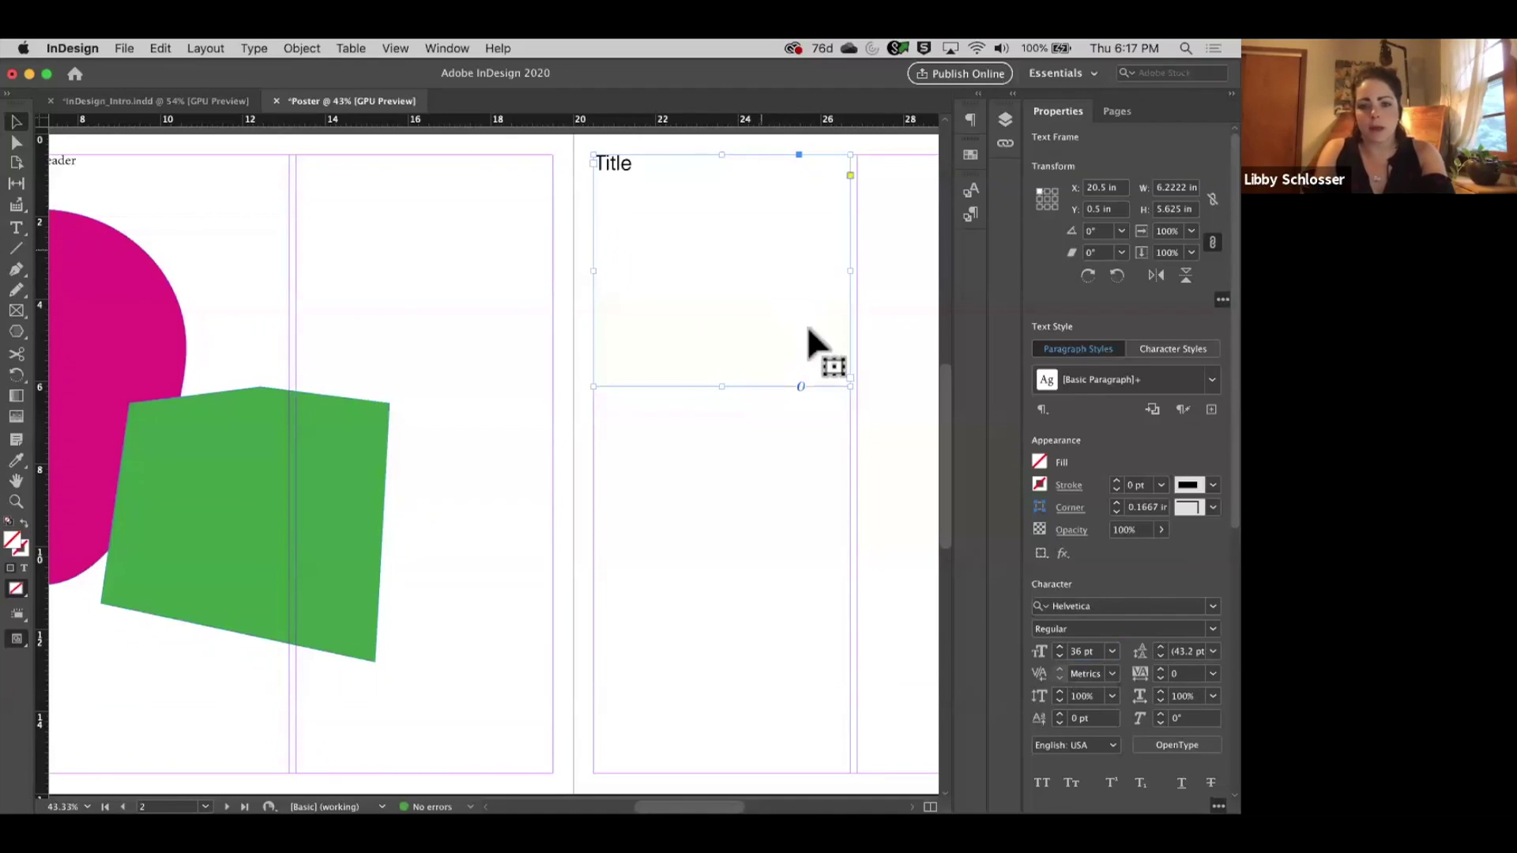
# Fit the title frame to its text and center it horizontally within the first column, at about X 23.15 in.
pyautogui.doubleClick(852, 387)
pyautogui.press('super+z')
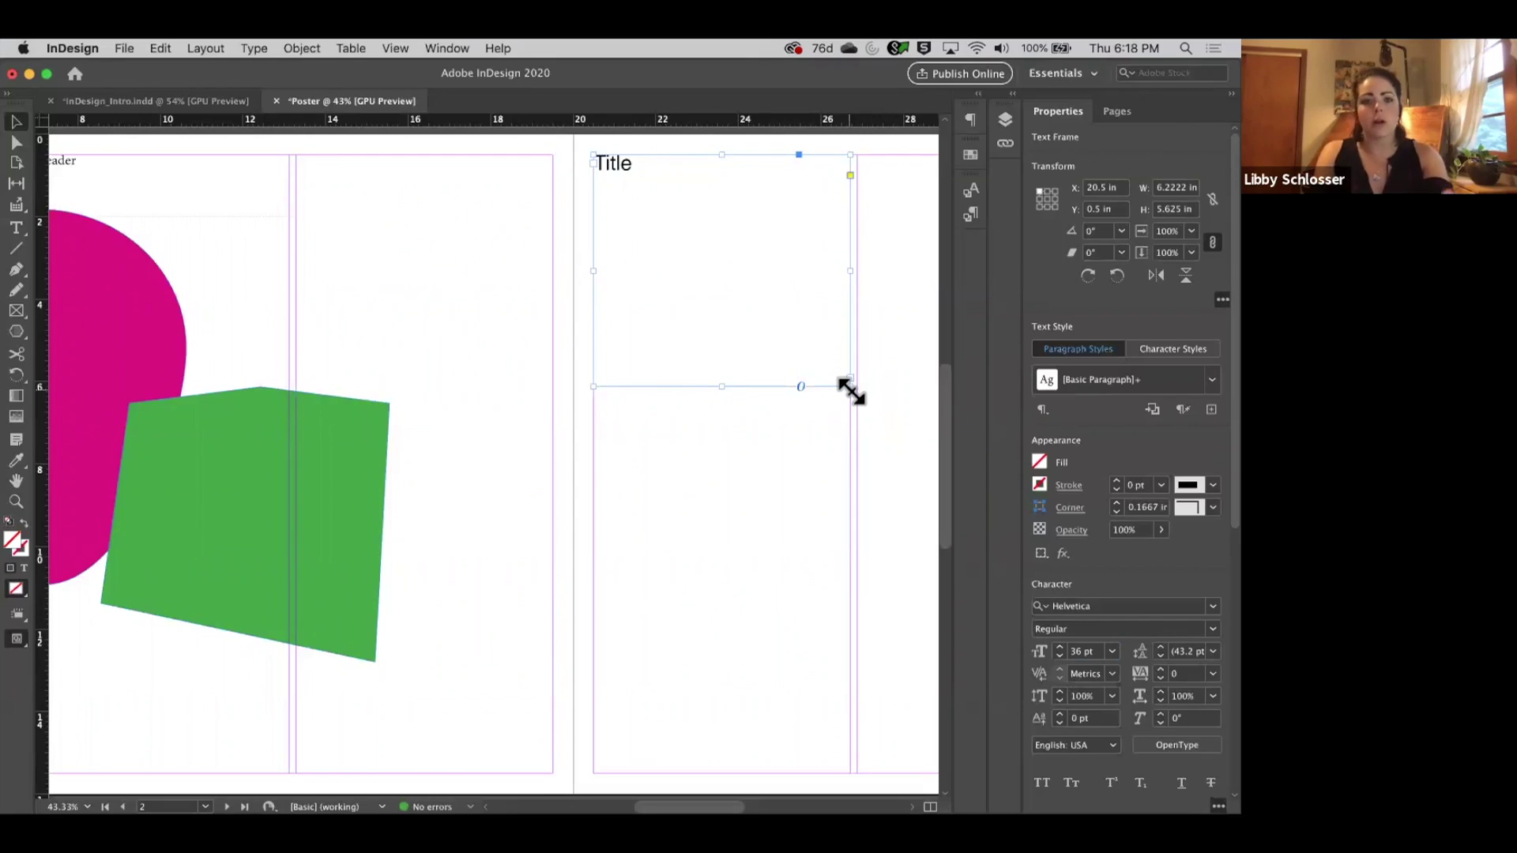
pyautogui.doubleClick(851, 390)
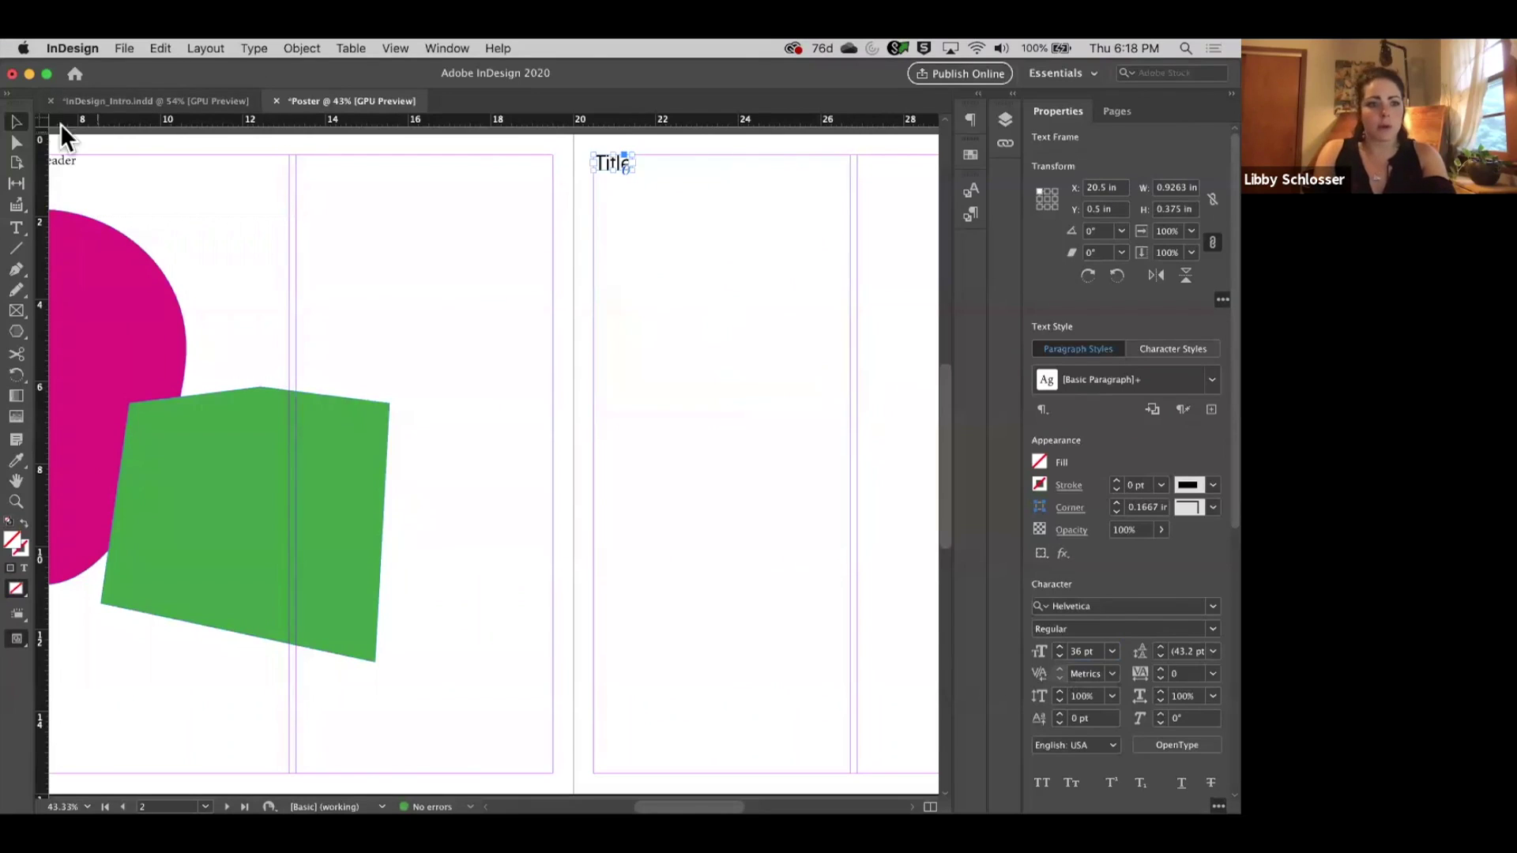
pyautogui.moveTo(613, 161); pyautogui.dragTo(723, 162)
# Create a column-wide text frame about 6.22 by 3.18 in below the title and fill it with placeholder text.
pyautogui.click(16, 228)
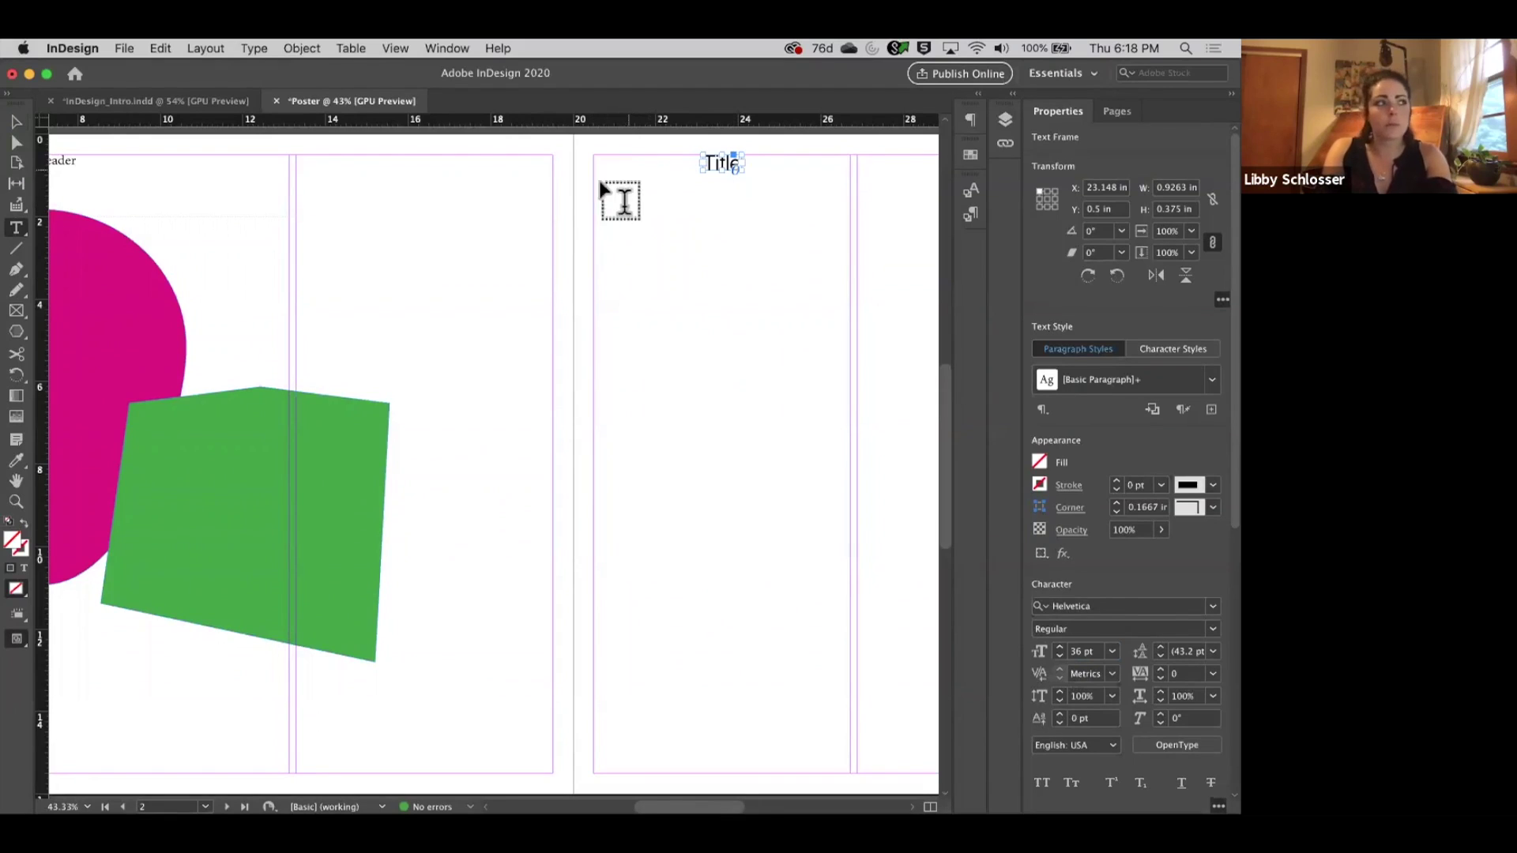
pyautogui.moveTo(593, 186); pyautogui.dragTo(850, 317)
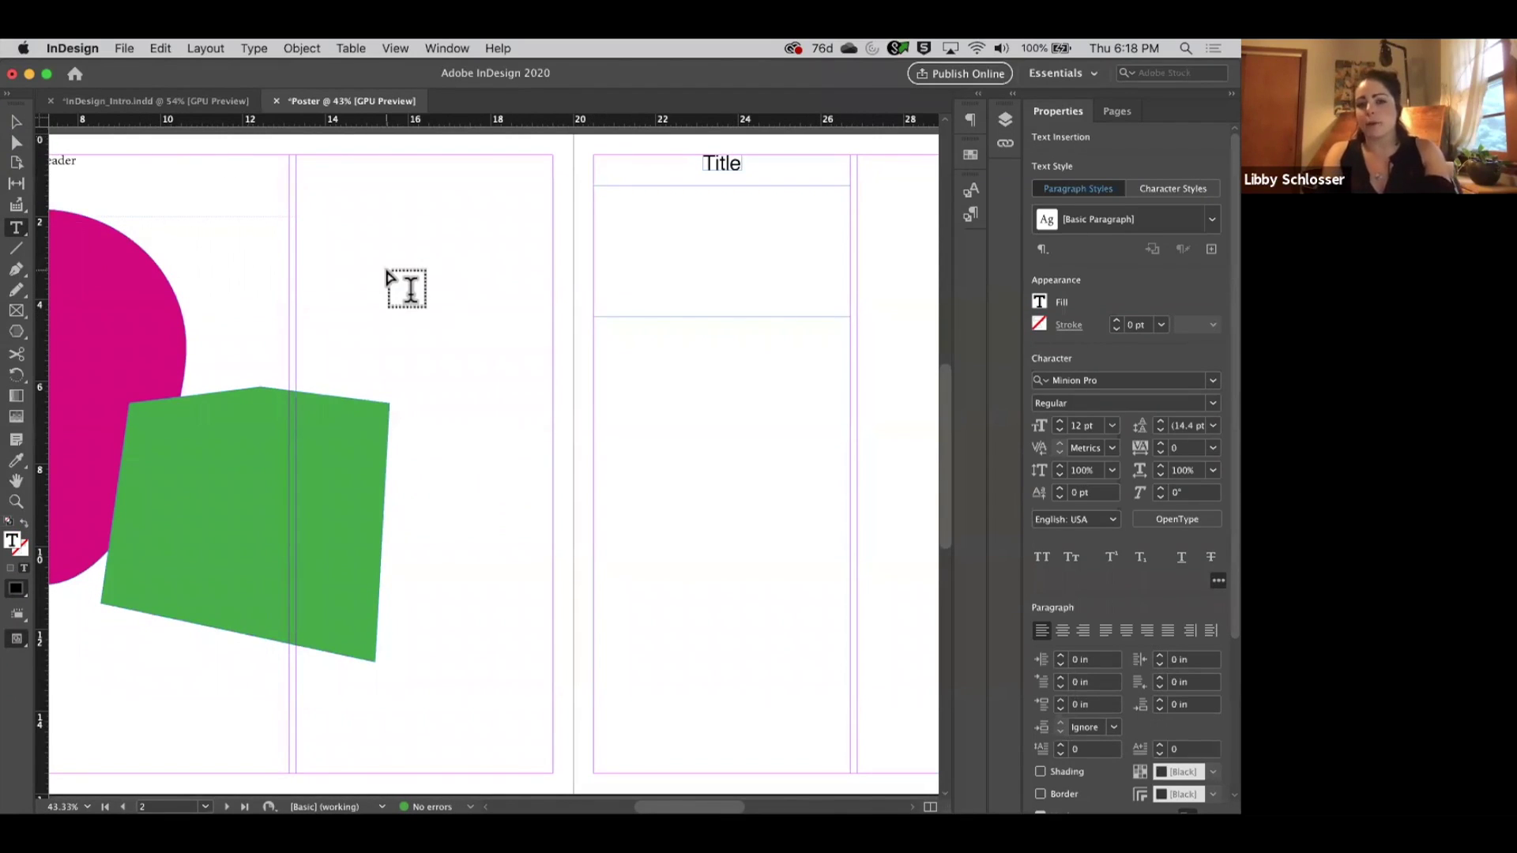
pyautogui.rightClick(729, 225)
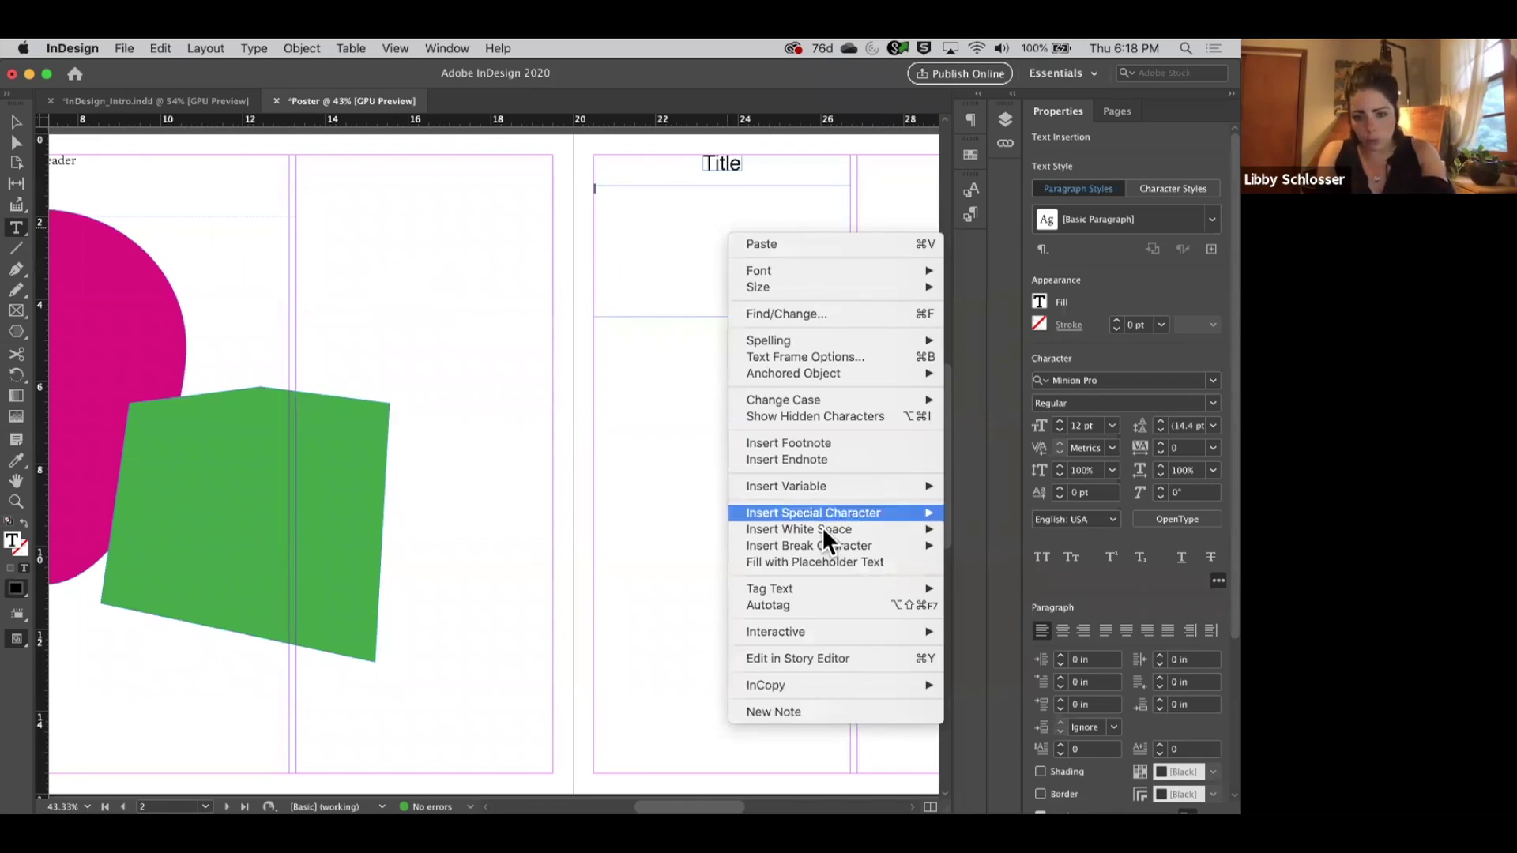
pyautogui.click(821, 561)
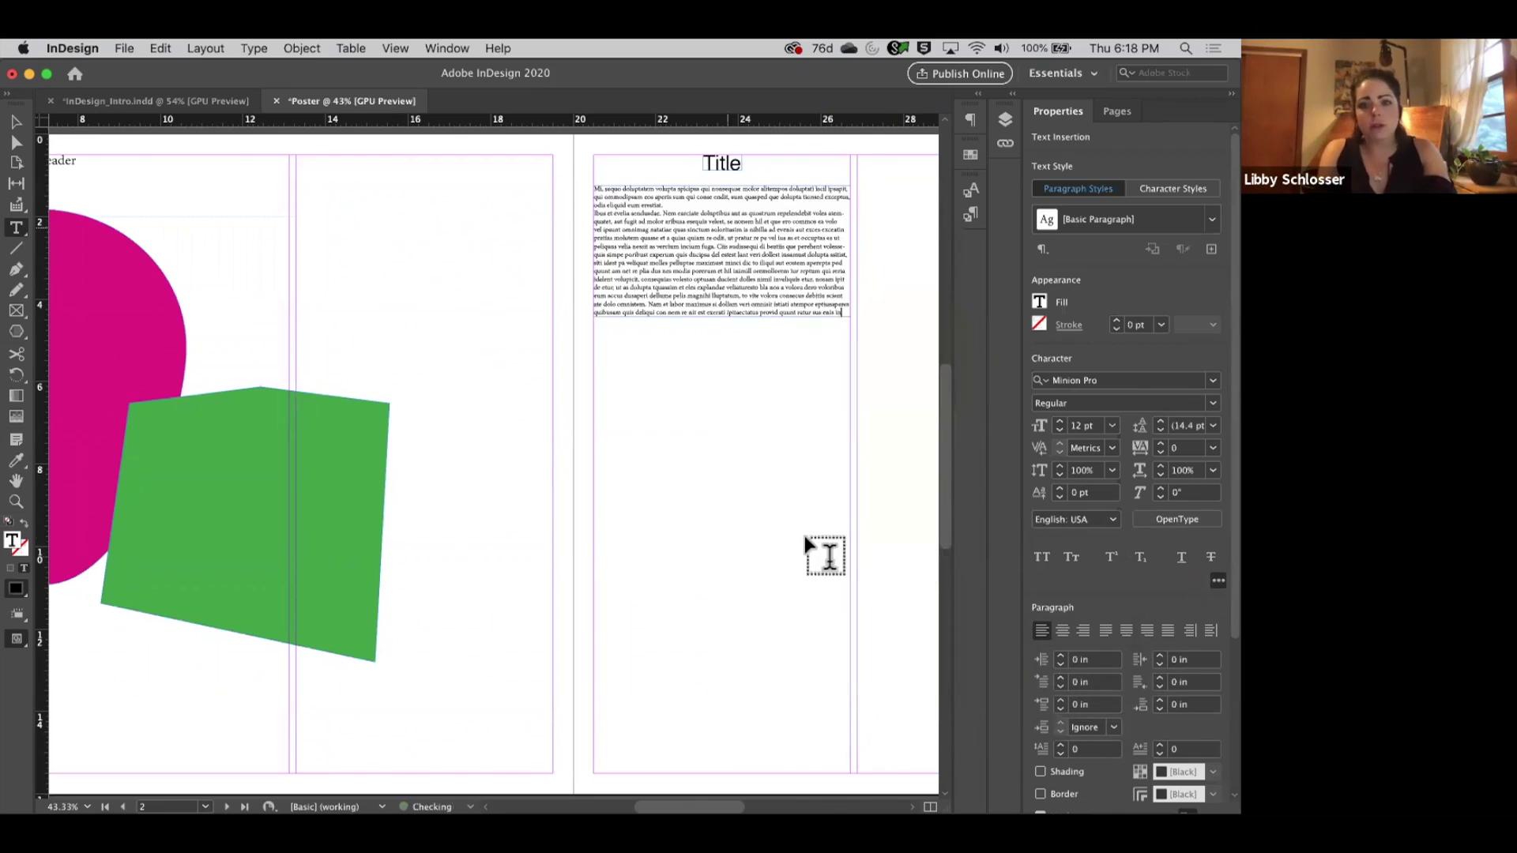
# Format the placeholder body text as Helvetica Regular at 18 pt.
pyautogui.click(19, 121)
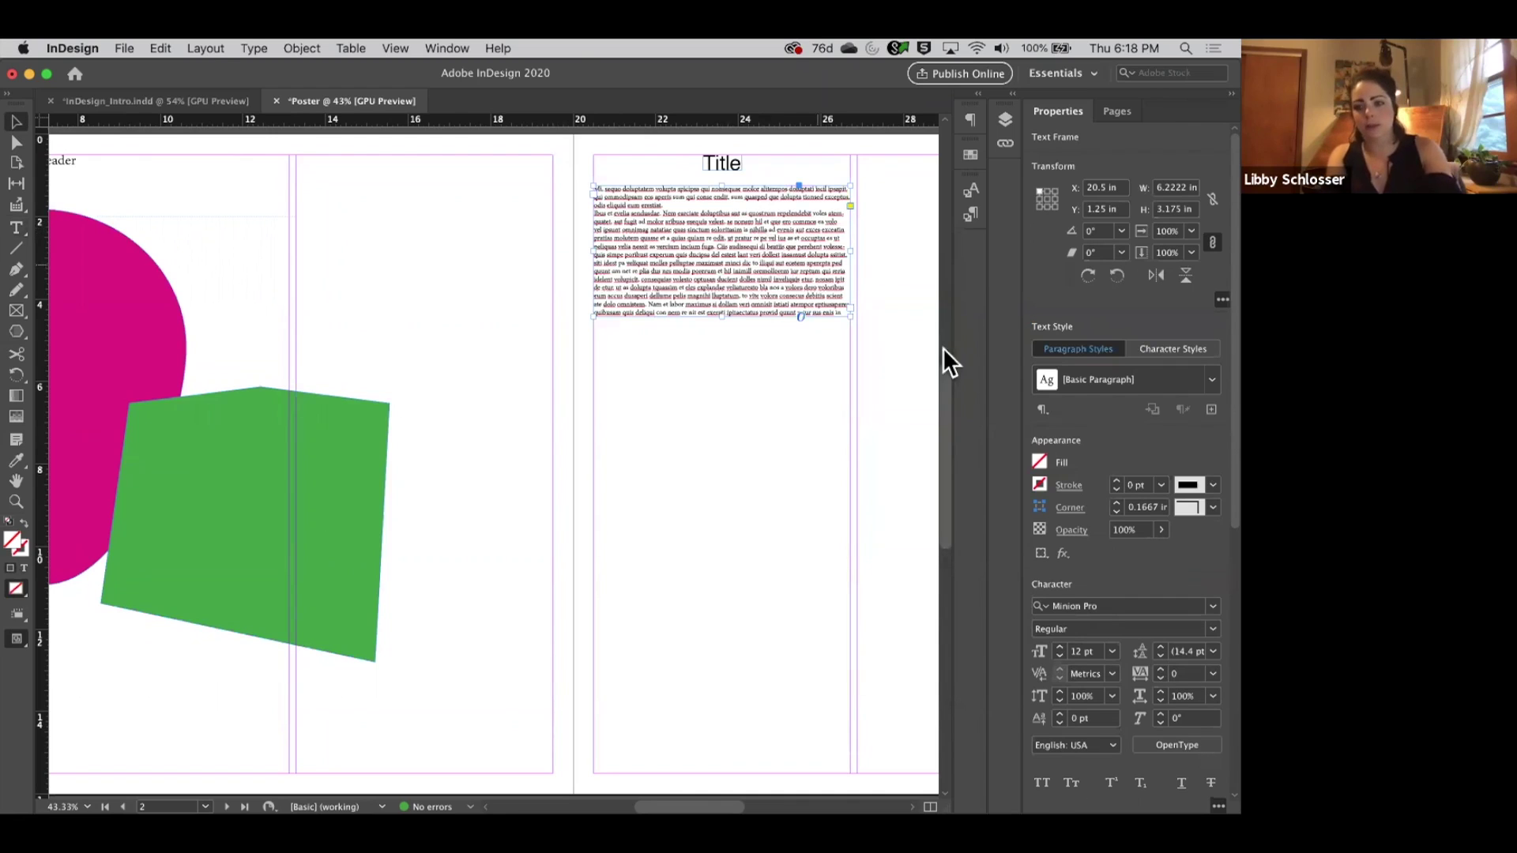
pyautogui.click(1206, 605)
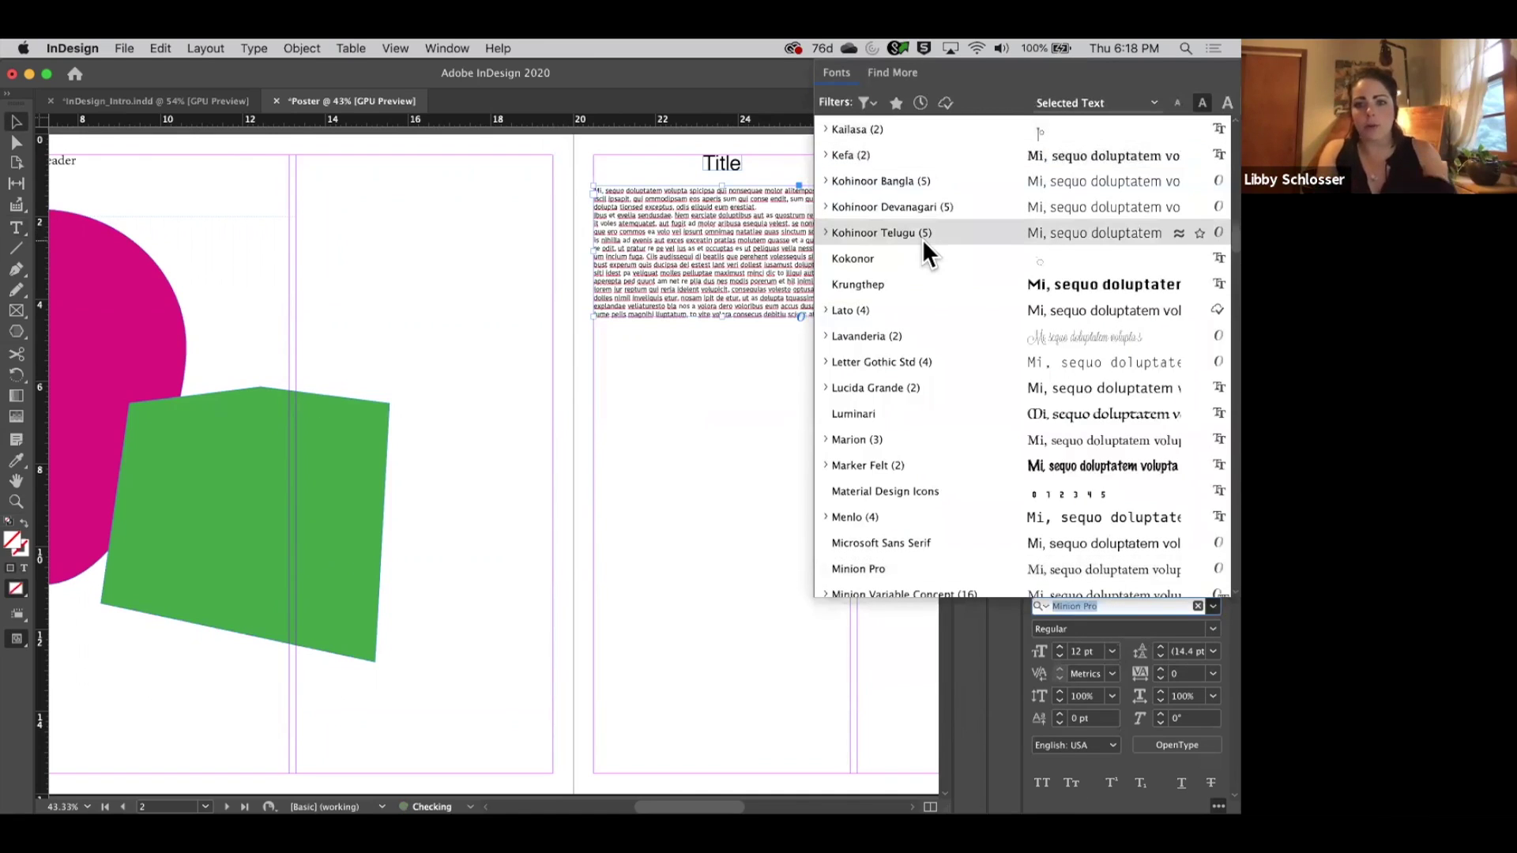
pyautogui.write('hel')
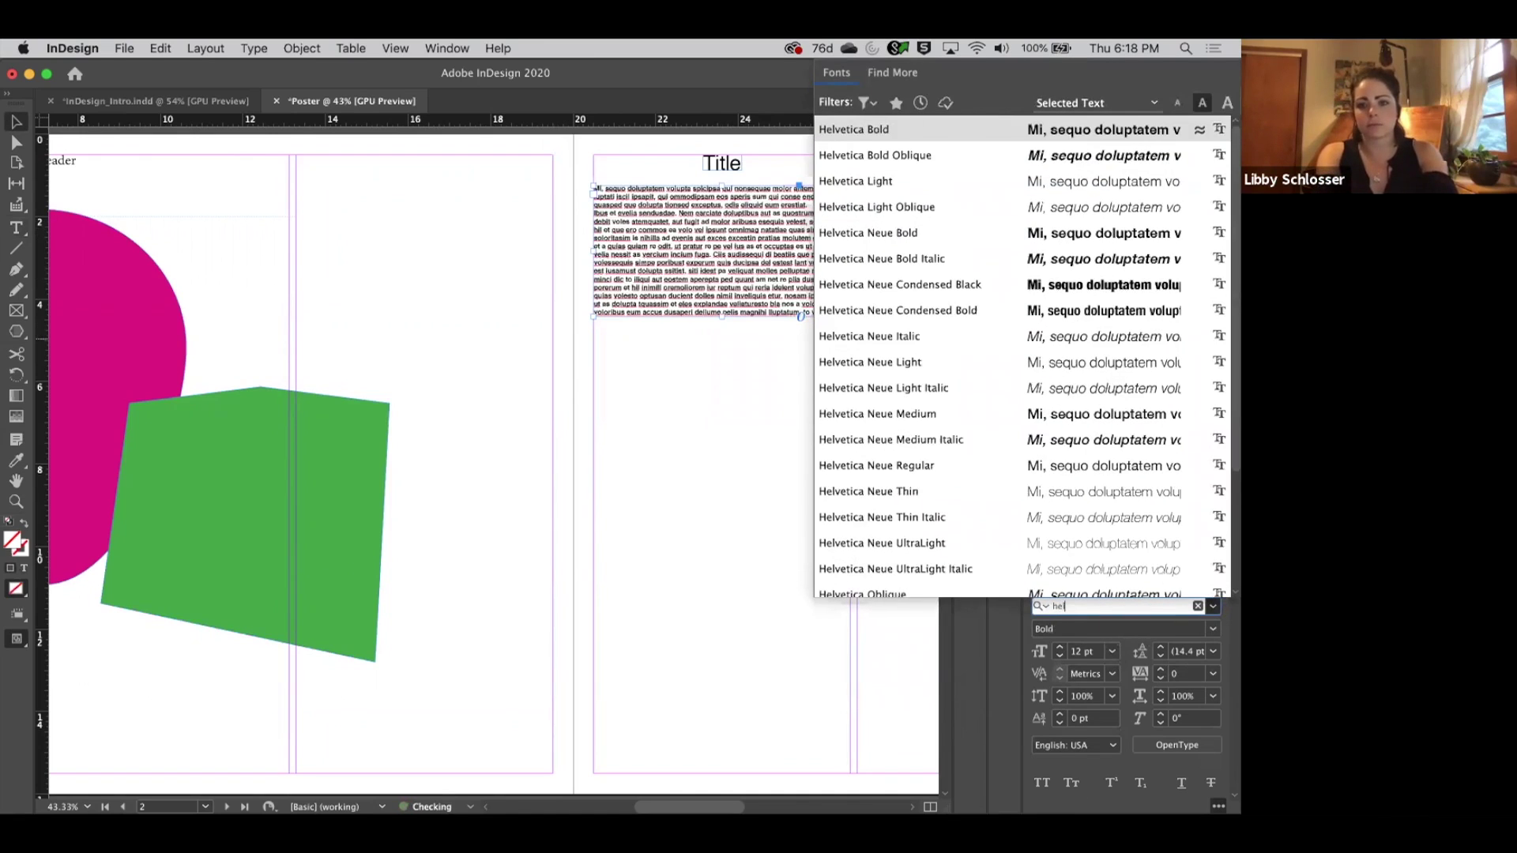
pyautogui.press('Return')
pyautogui.click(1135, 624)
pyautogui.doubleClick(1135, 621)
pyautogui.write('Regular')
pyautogui.press('Return')
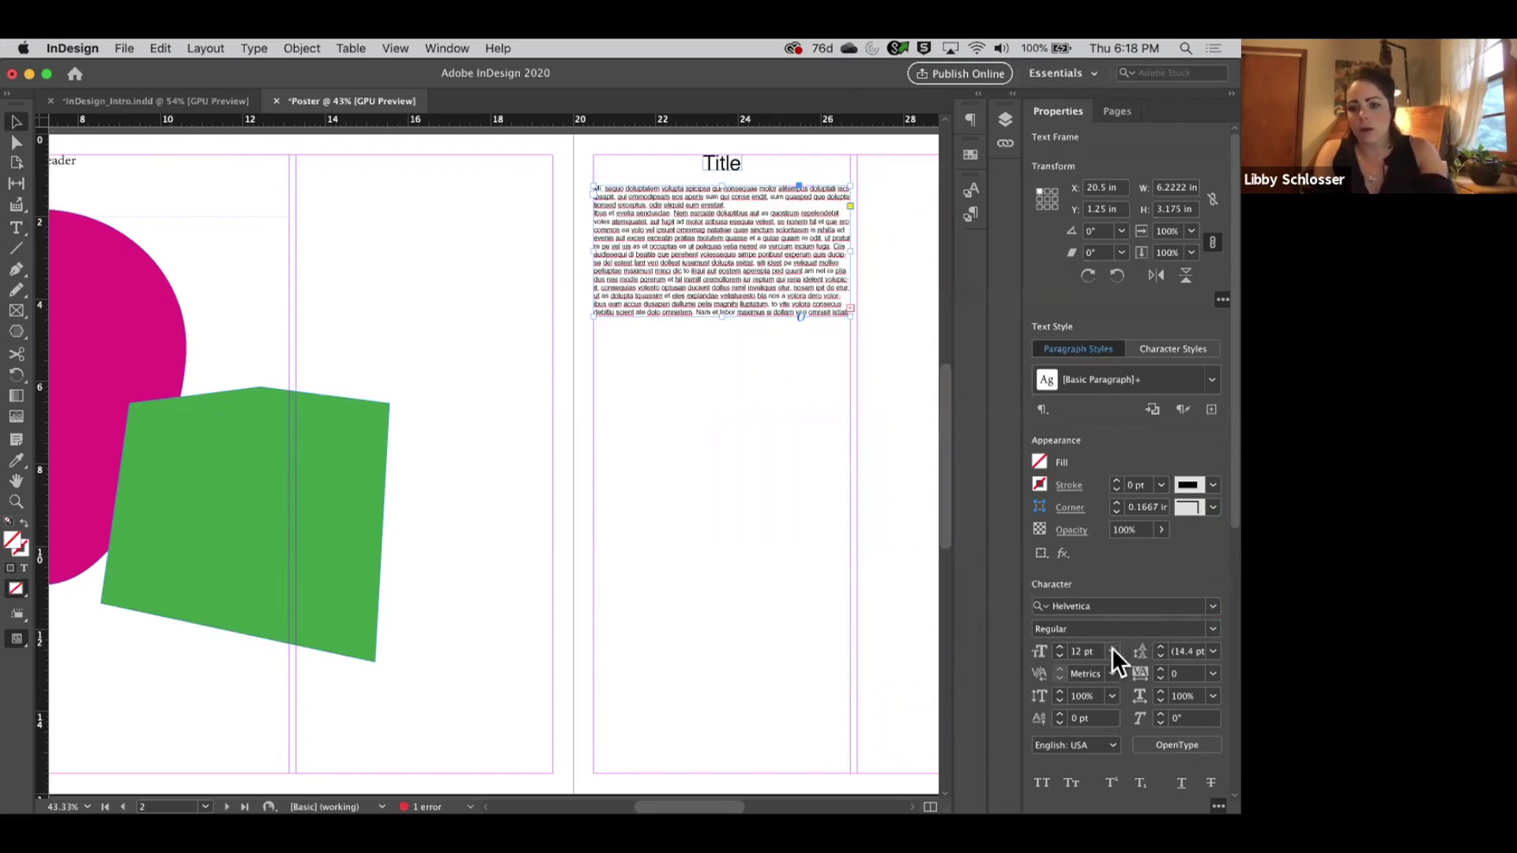
pyautogui.click(1112, 652)
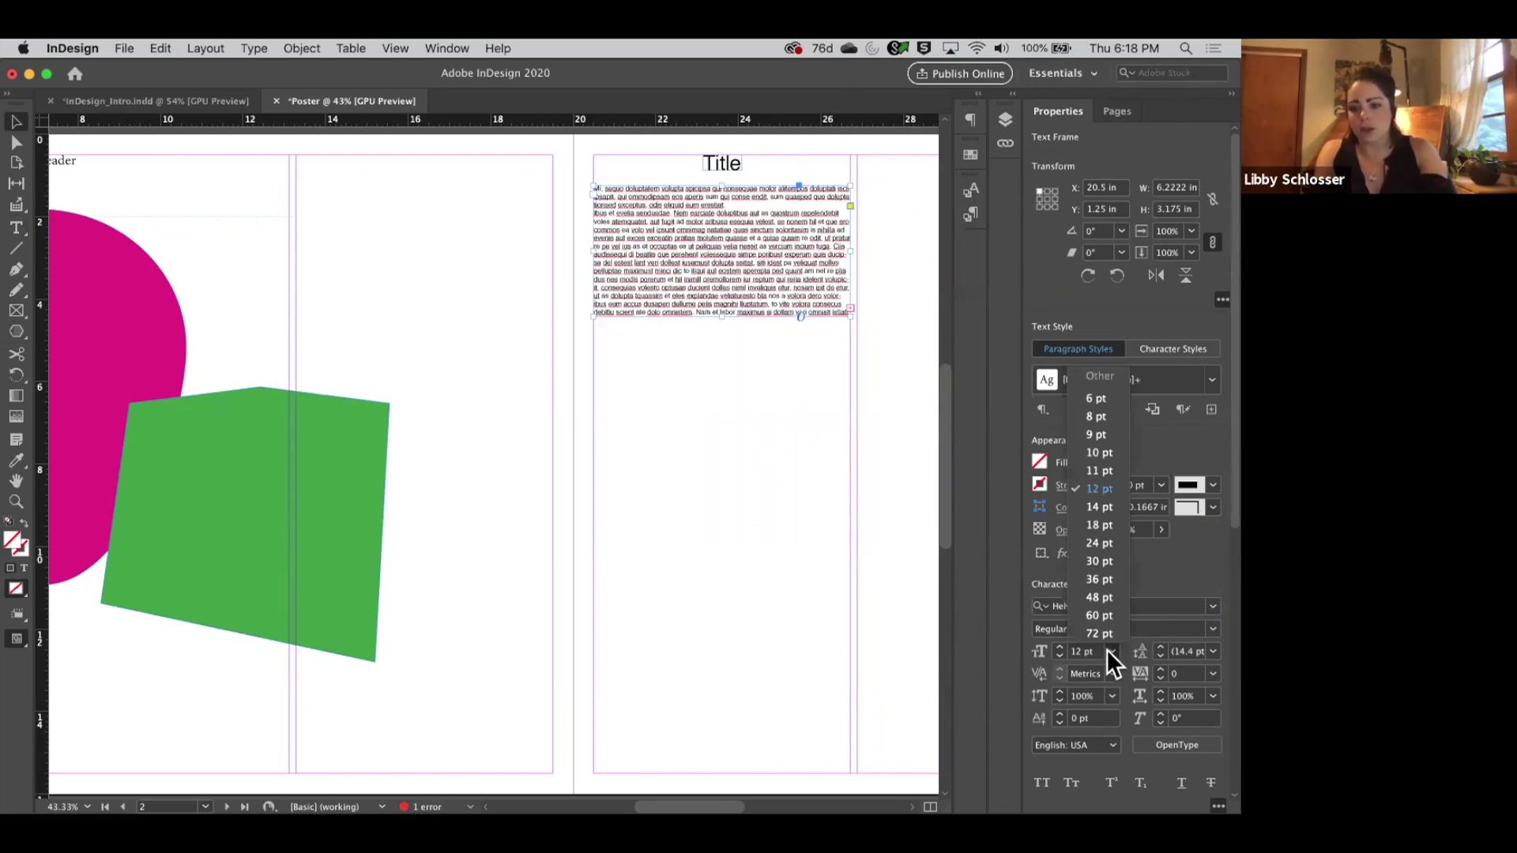
pyautogui.click(1116, 523)
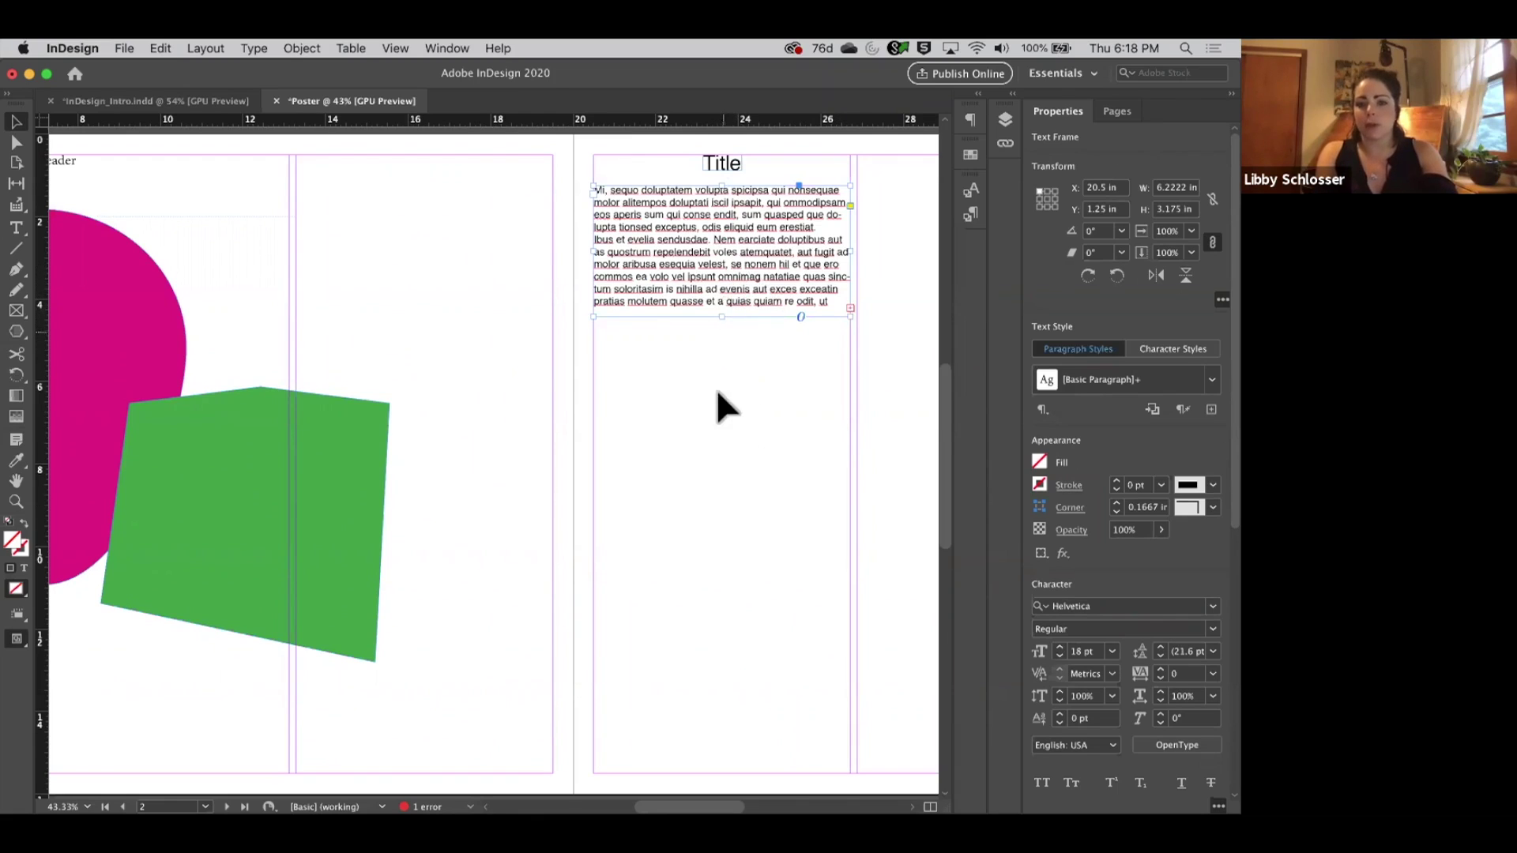
# Move the green polygon beneath the body text frame, to about X 20 in, Y 4.8 in, and select the body text frame.
pyautogui.moveTo(249, 437); pyautogui.dragTo(721, 382)
pyautogui.moveTo(859, 374); pyautogui.dragTo(759, 371)
pyautogui.press('a')
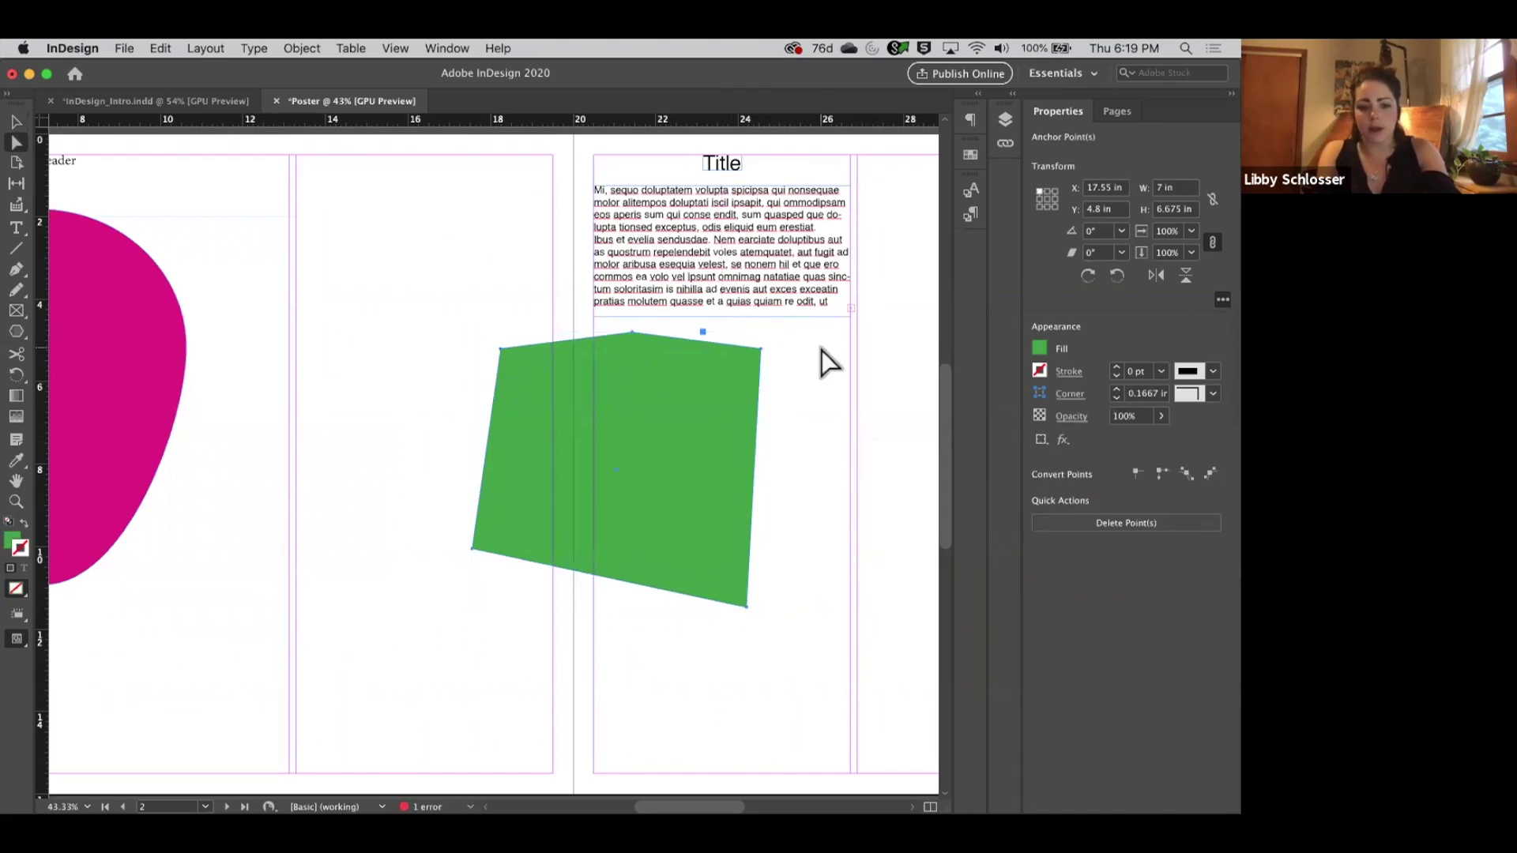
pyautogui.press('super+z')
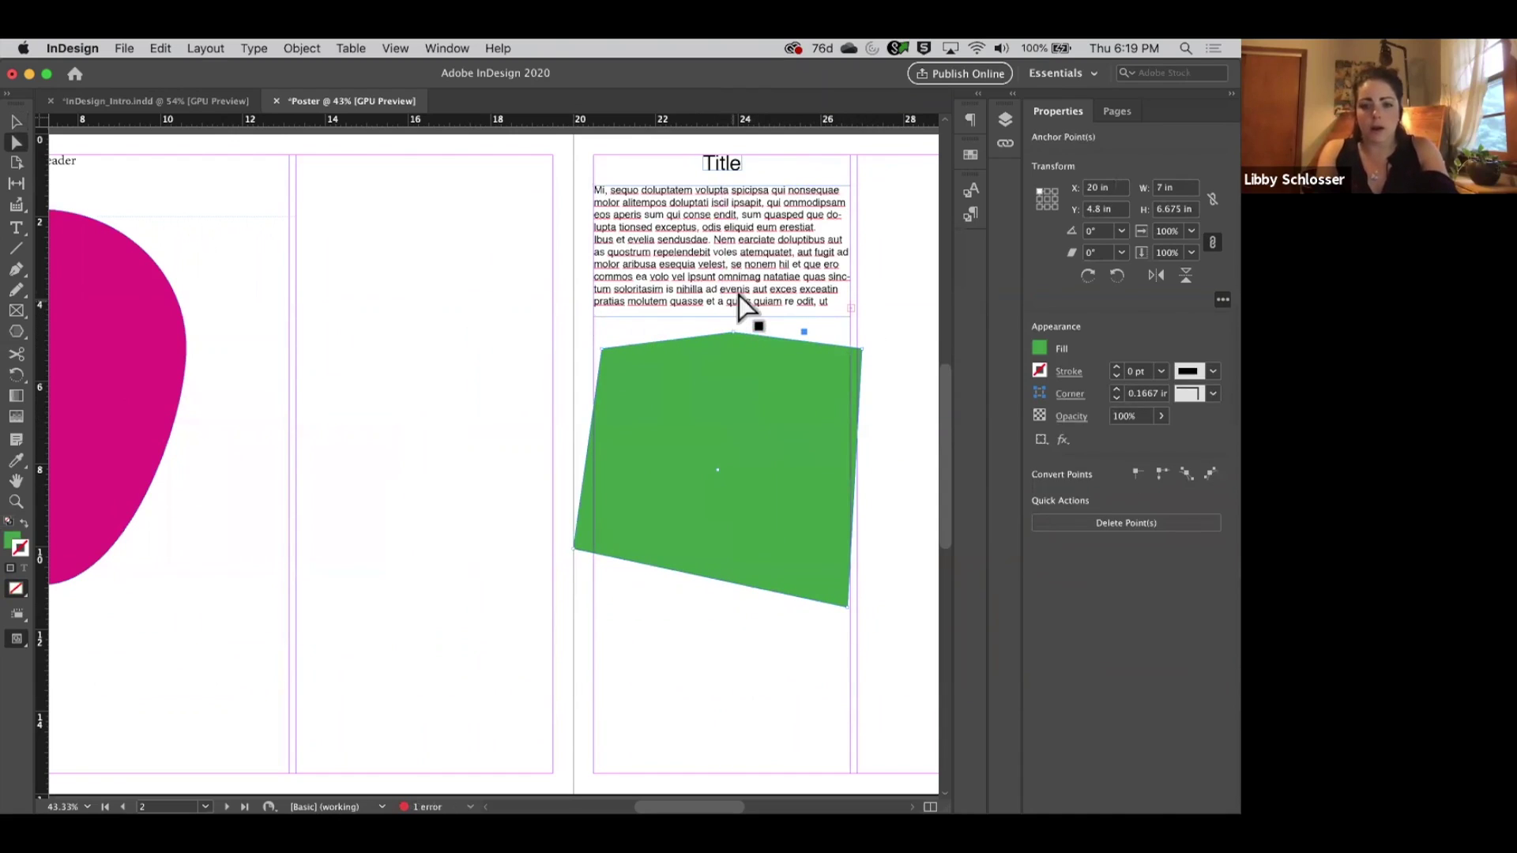
pyautogui.click(16, 121)
pyautogui.scroll(-3, 733, 335)
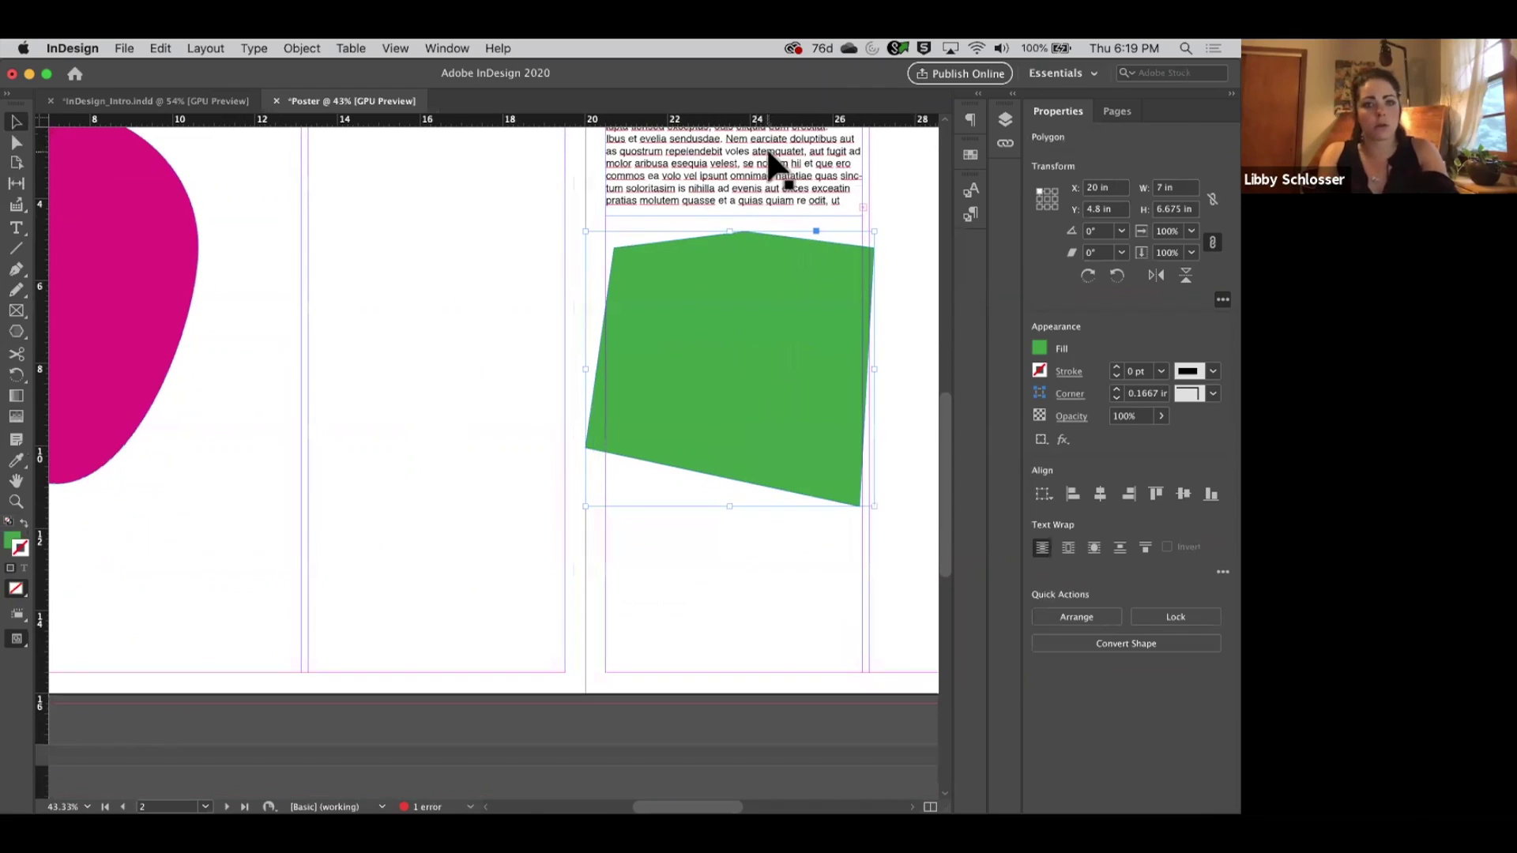
pyautogui.moveTo(781, 636); pyautogui.dragTo(778, 578)
pyautogui.press('super+z')
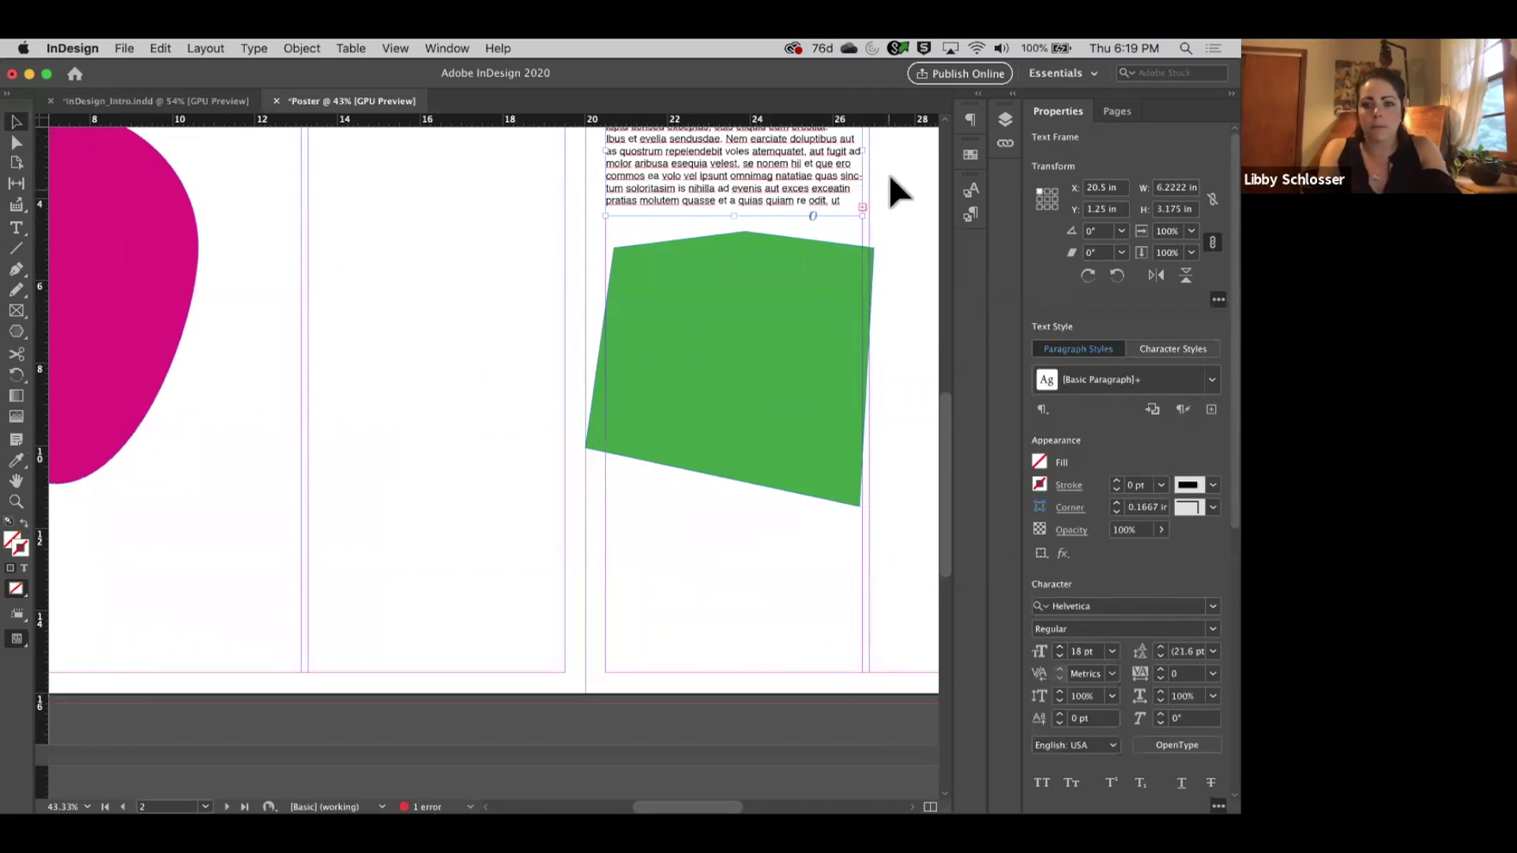
pyautogui.scroll(2, 869, 205)
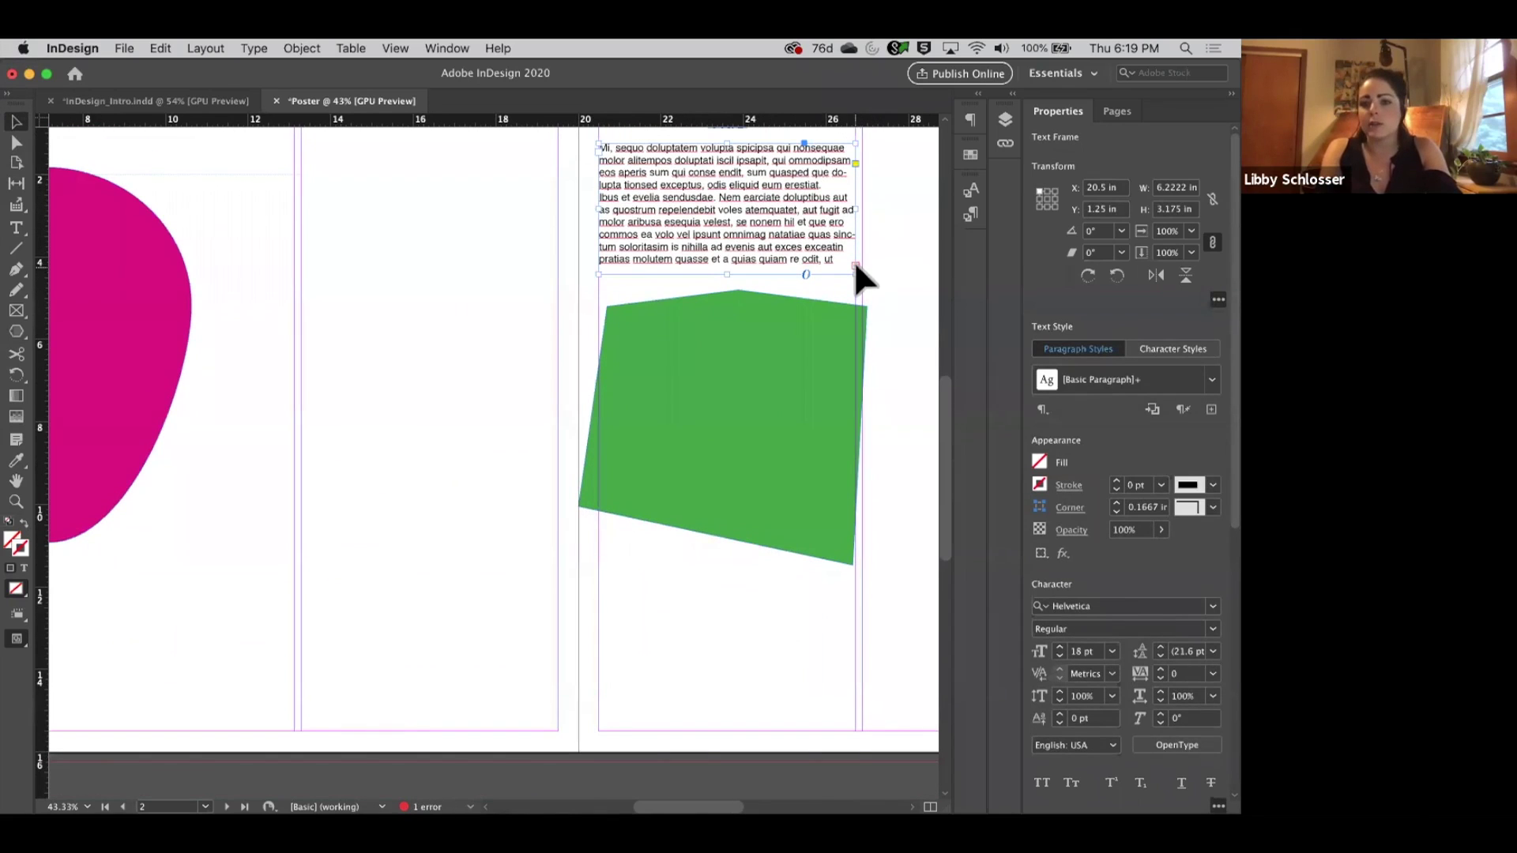
pyautogui.click(854, 264)
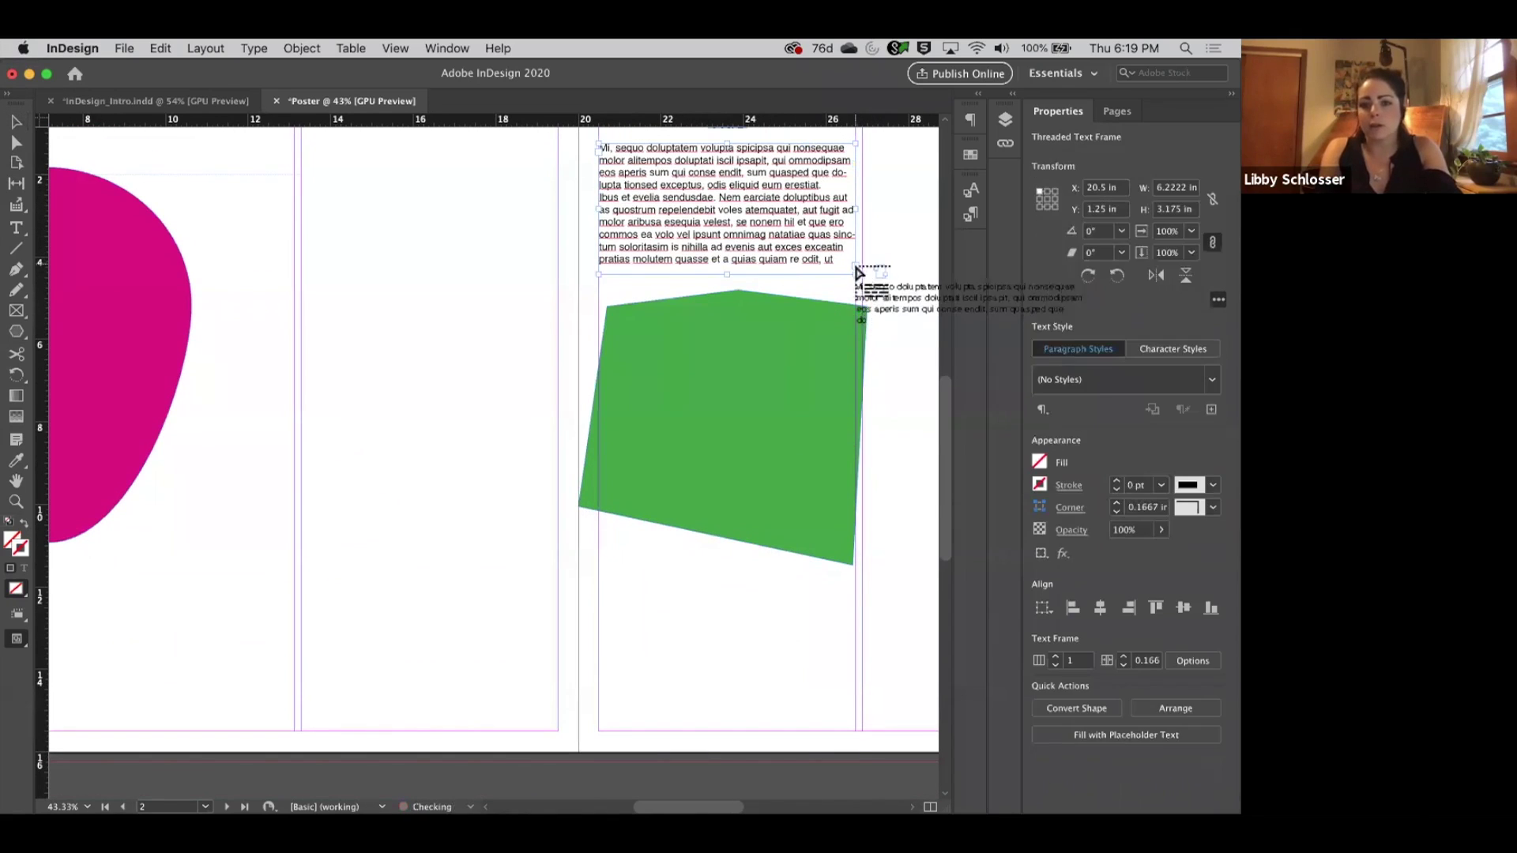
pyautogui.click(859, 271)
pyautogui.press('super+z')
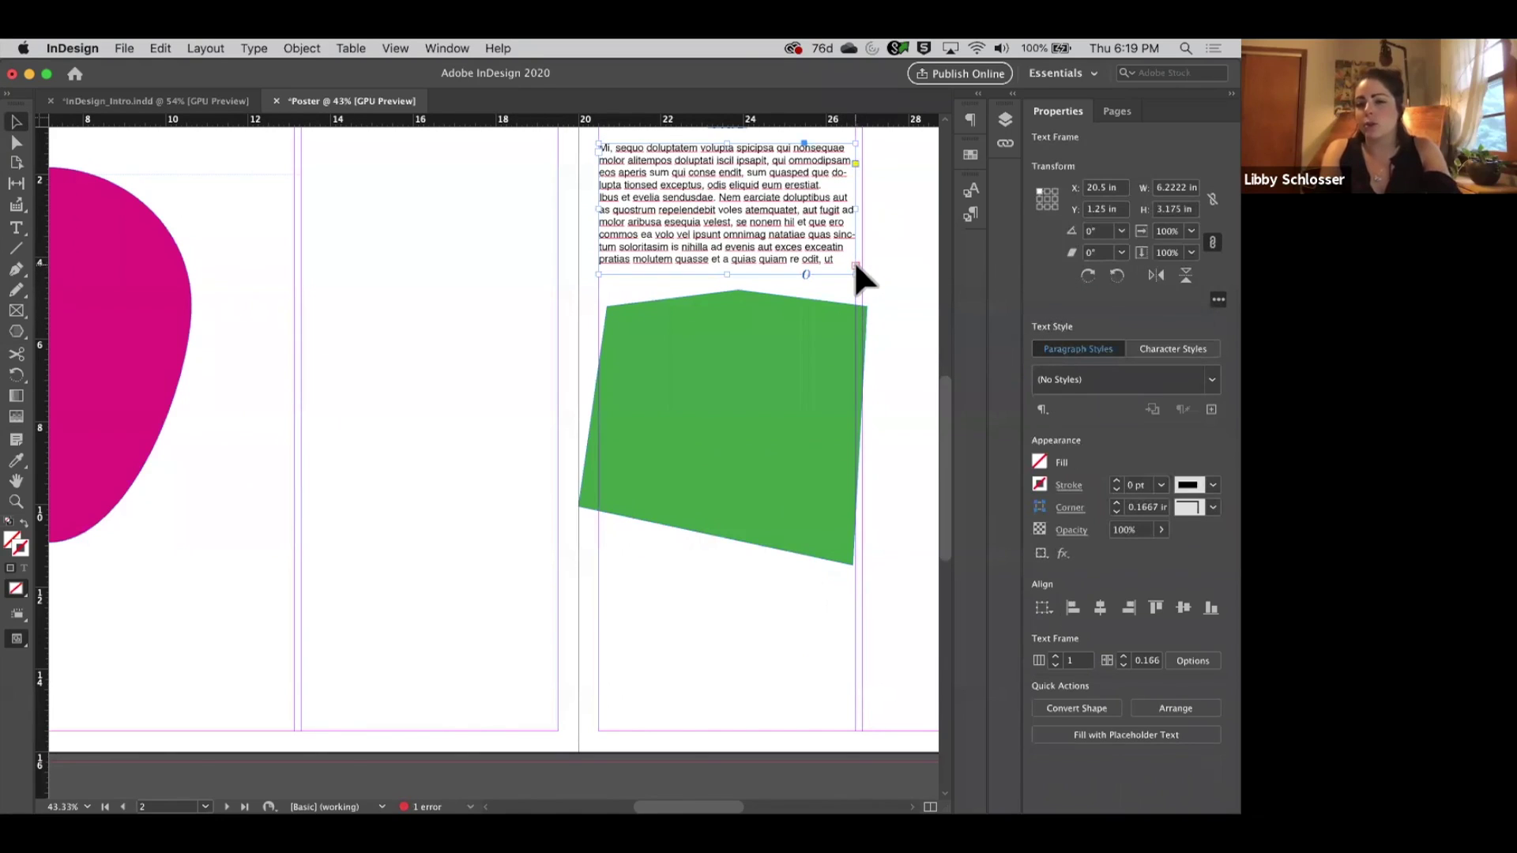
# Thread the overset body text into a new frame about 6.22 by 3.43 in below the green polygon.
pyautogui.click(855, 263)
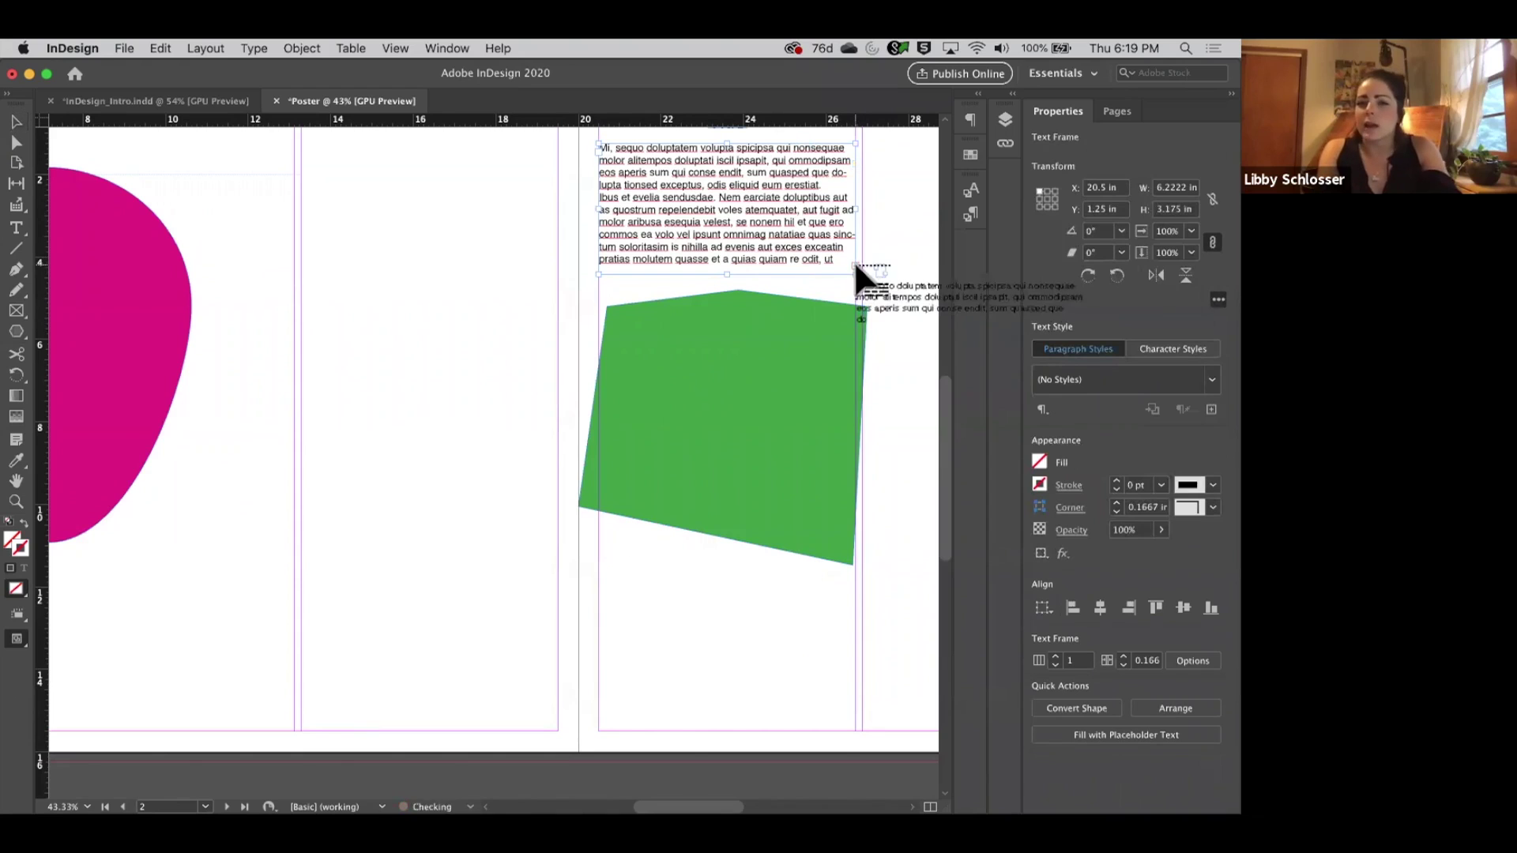
pyautogui.click(610, 580)
pyautogui.moveTo(596, 576); pyautogui.dragTo(854, 722)
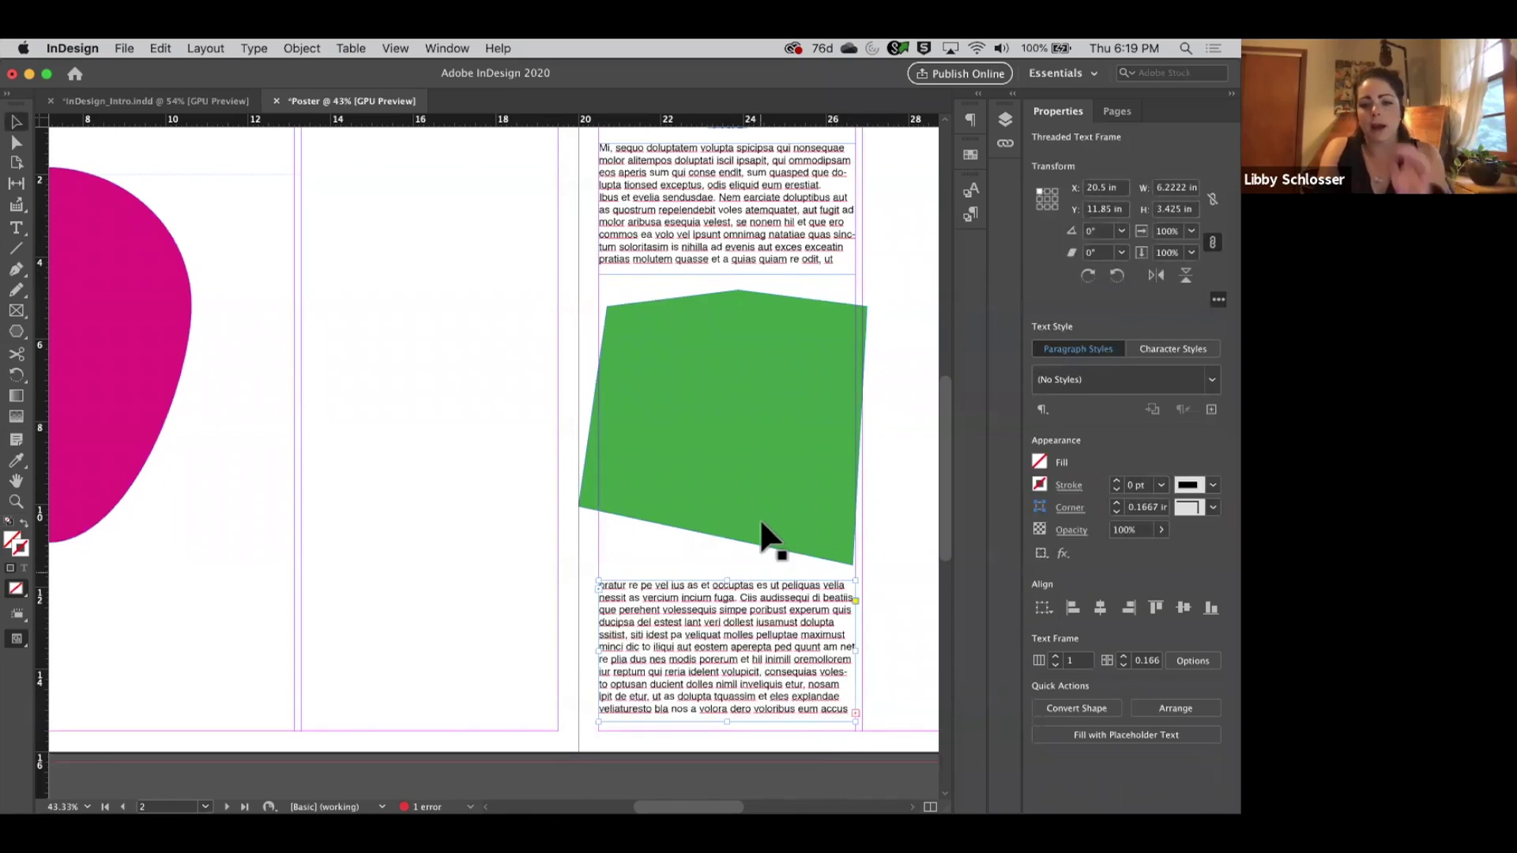
# Thread the overset body text into a new frame about 6.11 by 6.23 in in the next column, beside the title column.
pyautogui.hscroll(5, 761, 521)
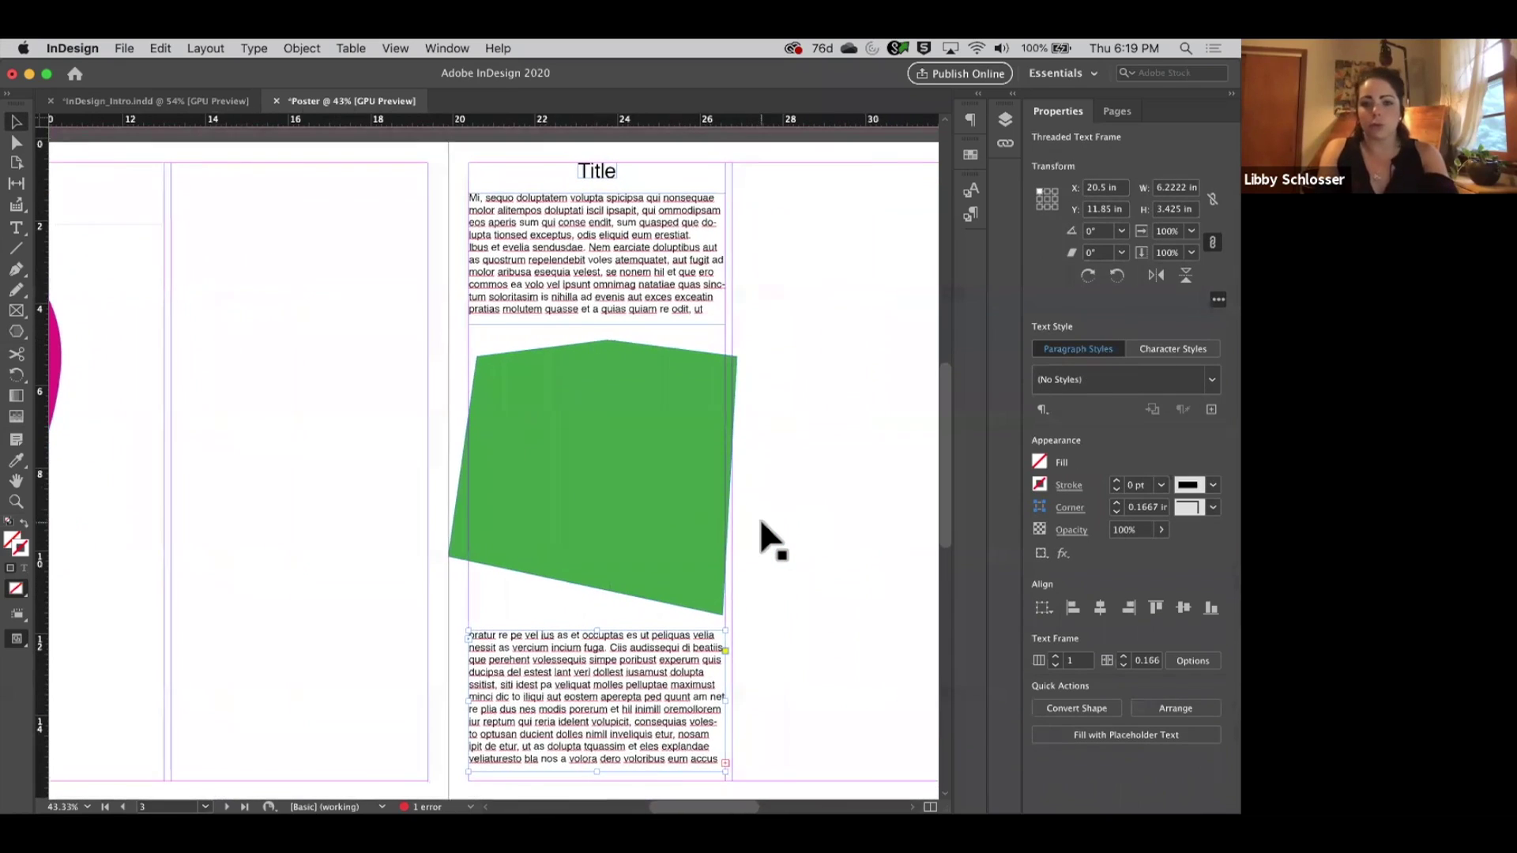
pyautogui.scroll(-3, 760, 520)
pyautogui.hscroll(3, 760, 520)
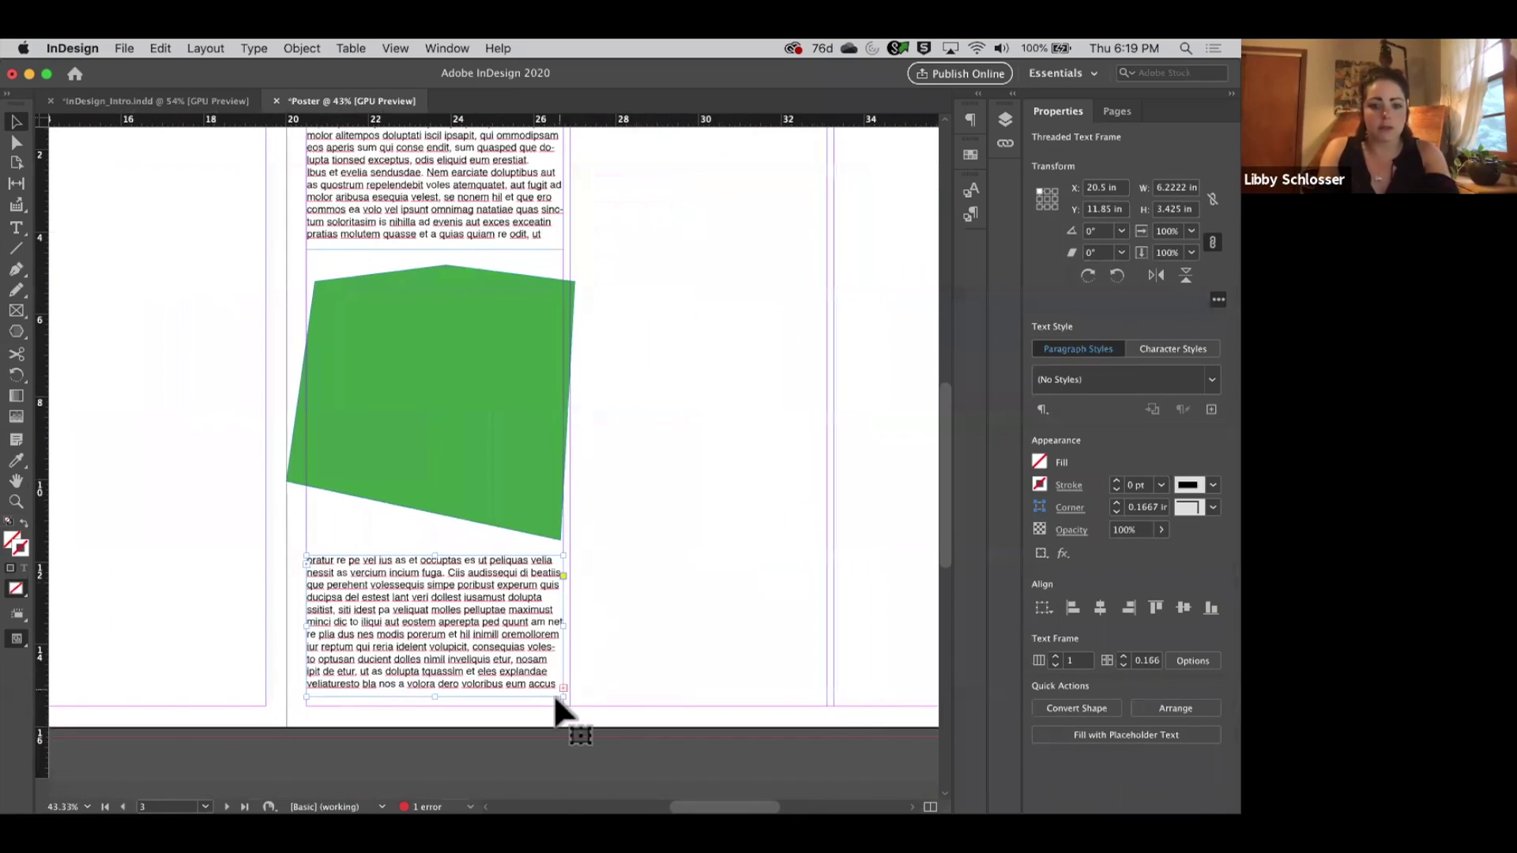
pyautogui.click(564, 687)
pyautogui.scroll(3, 562, 694)
pyautogui.hscroll(2, 562, 693)
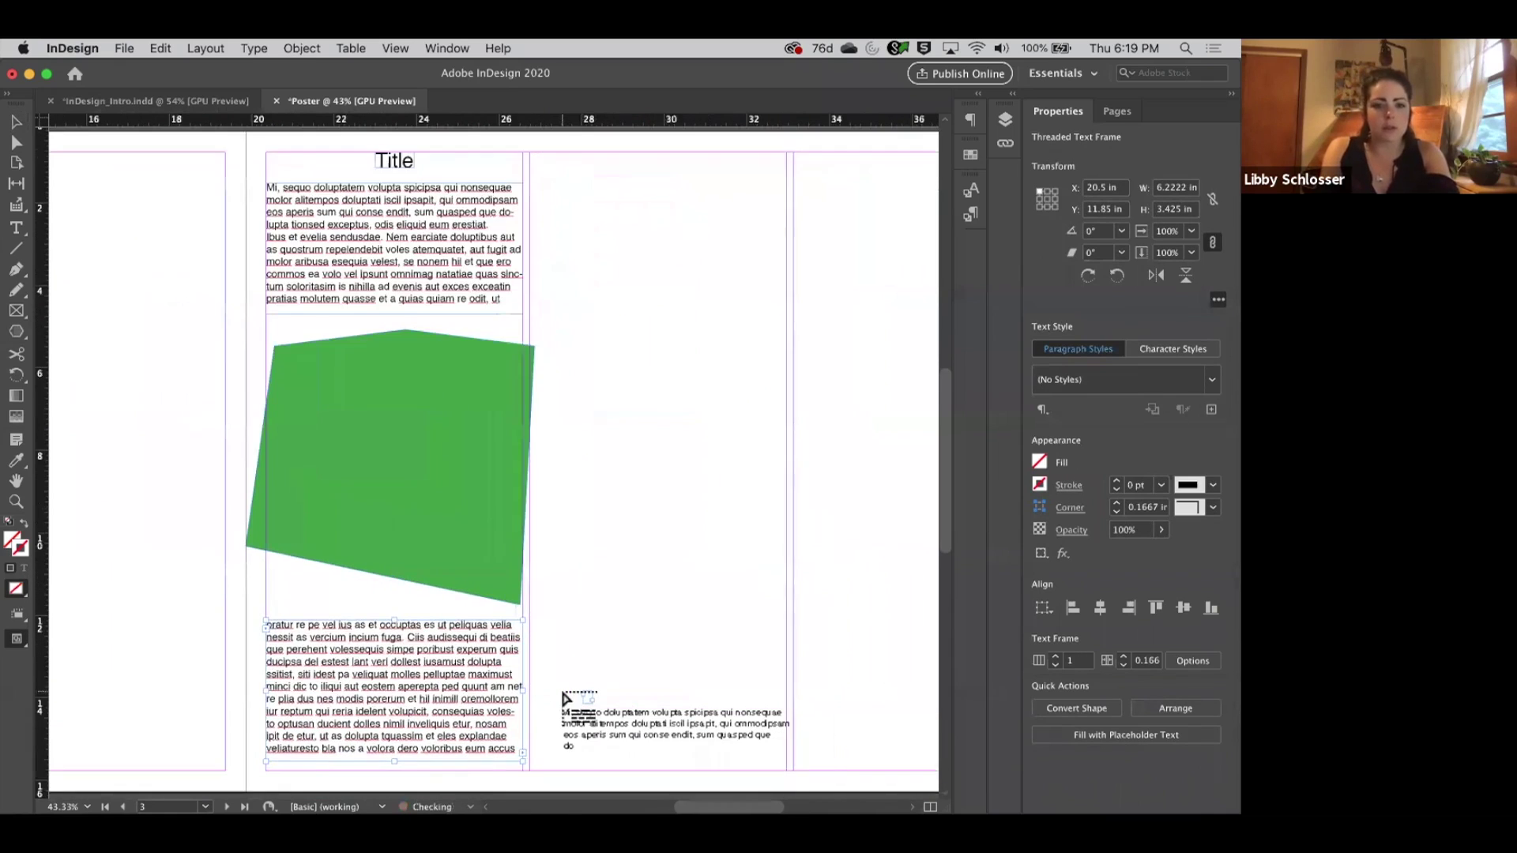
pyautogui.moveTo(519, 252); pyautogui.dragTo(770, 509)
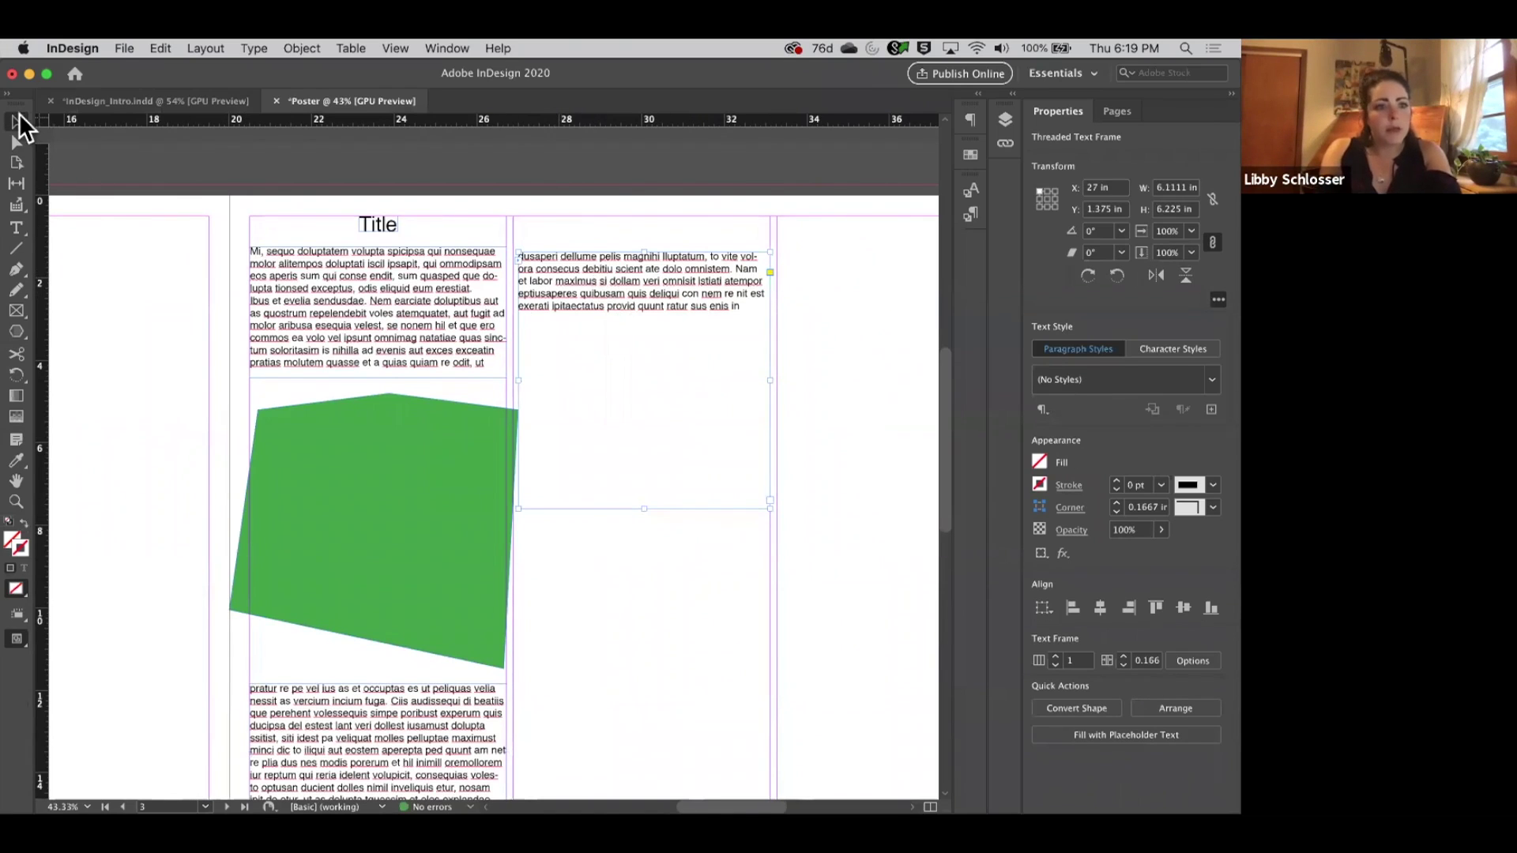
# Delete the last five lines of text in the first body frame, starting from "as quostrum", so the threaded text reflows.
pyautogui.doubleClick(482, 362)
pyautogui.moveTo(482, 362); pyautogui.dragTo(245, 311)
pyautogui.press('BackSpace')
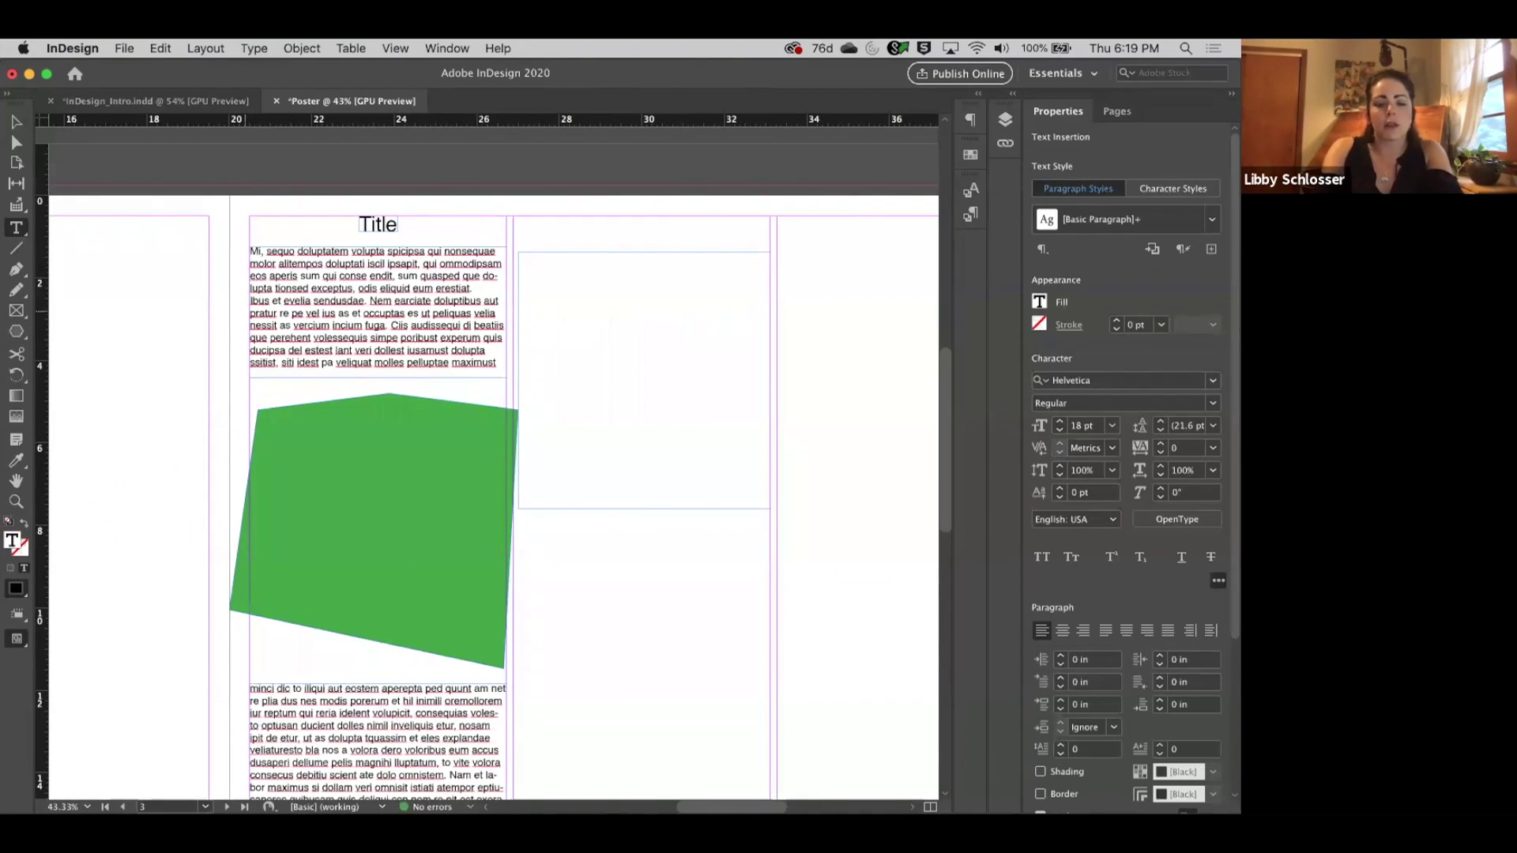
pyautogui.scroll(-2, 328, 310)
pyautogui.scroll(-1, 328, 310)
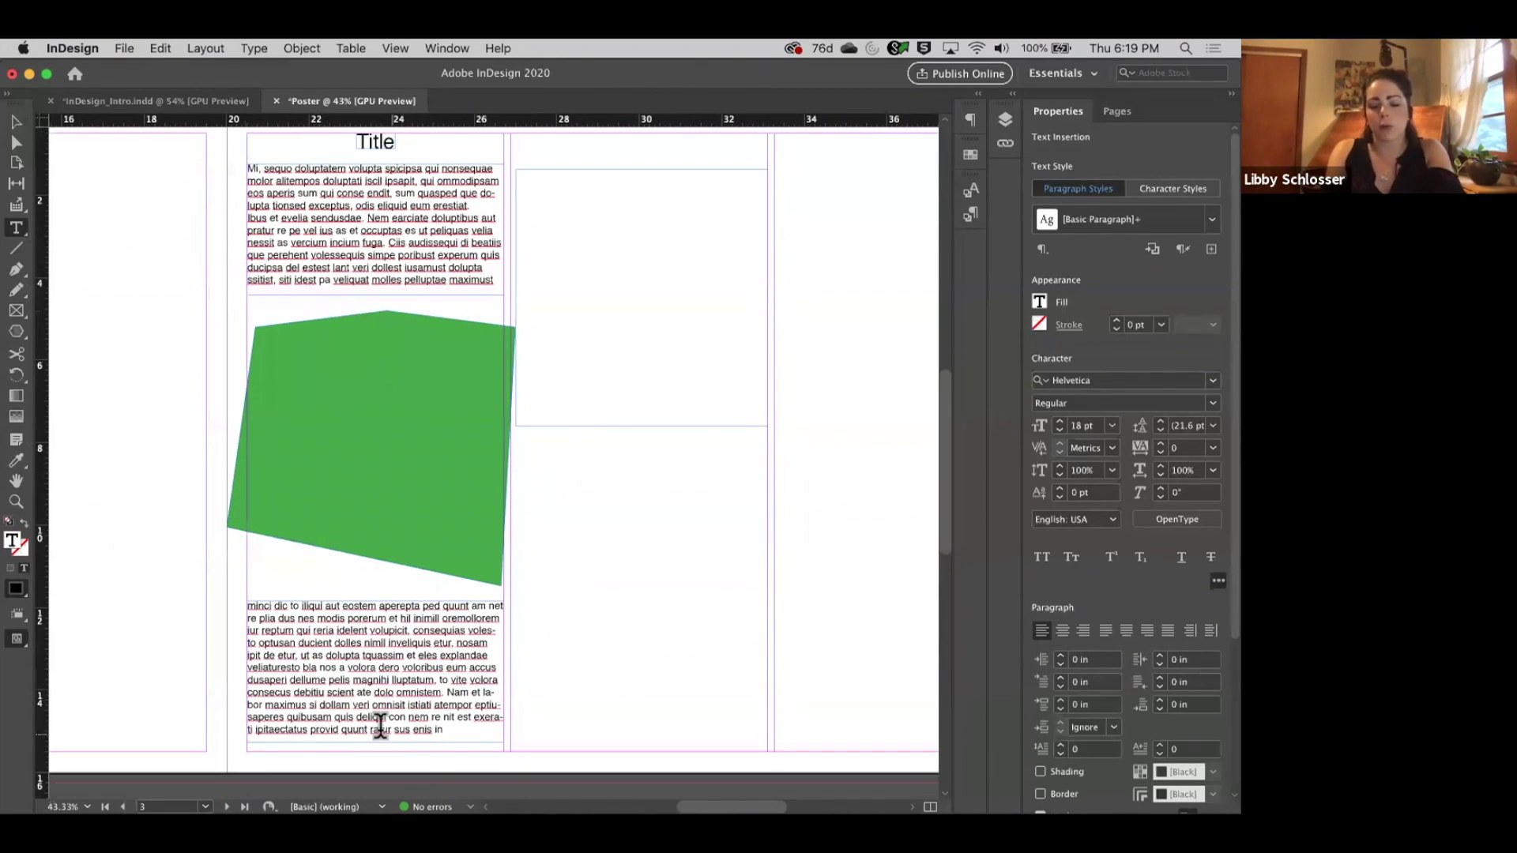
# Shorten the first body text frame from its lower edge to a height of about 2.18 in.
pyautogui.click(15, 121)
pyautogui.click(395, 273)
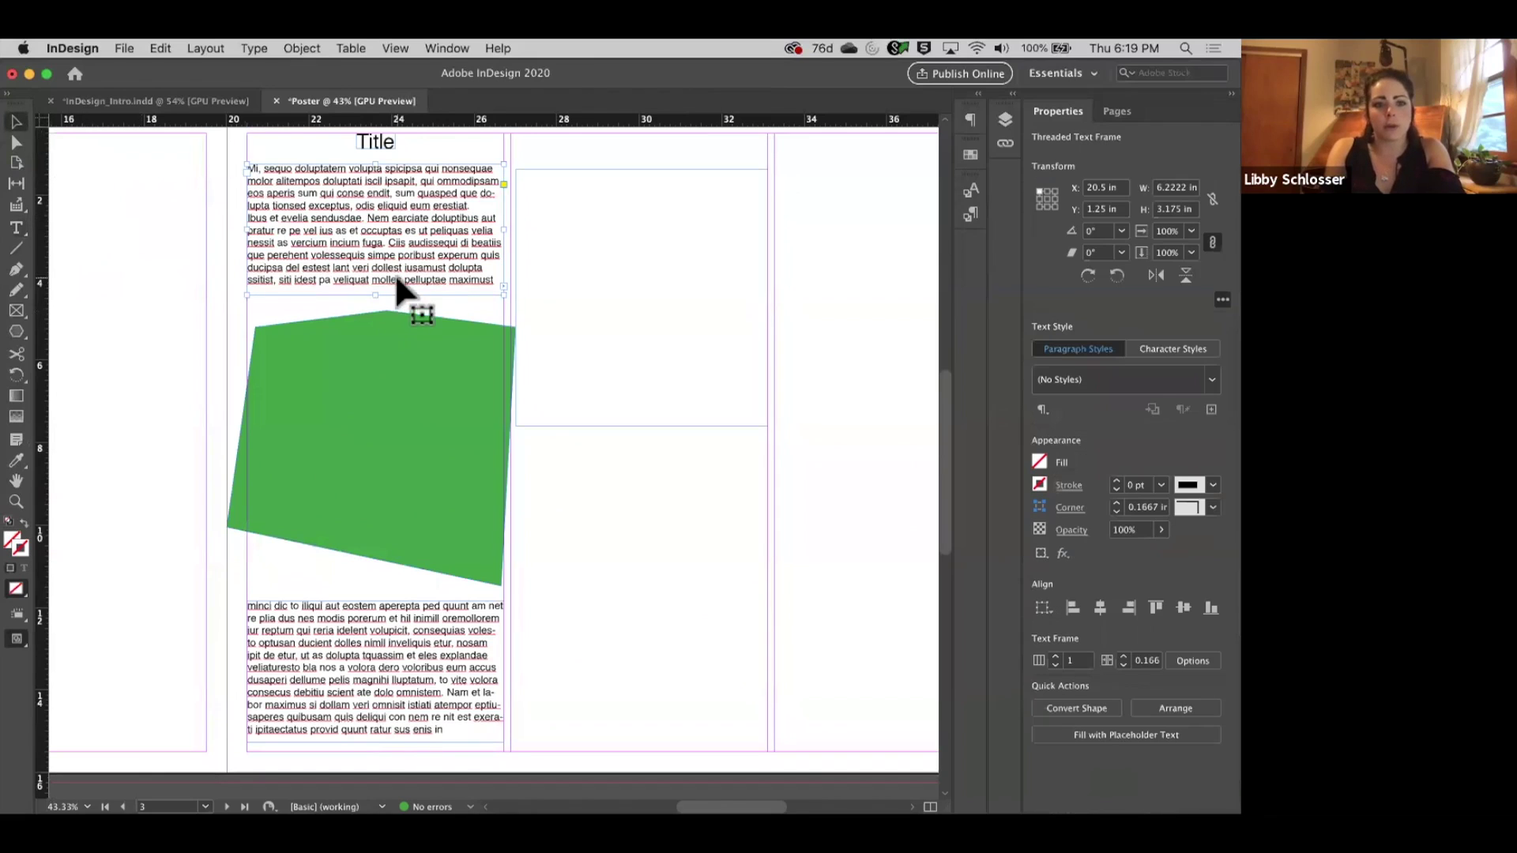
pyautogui.moveTo(376, 294); pyautogui.dragTo(376, 253)
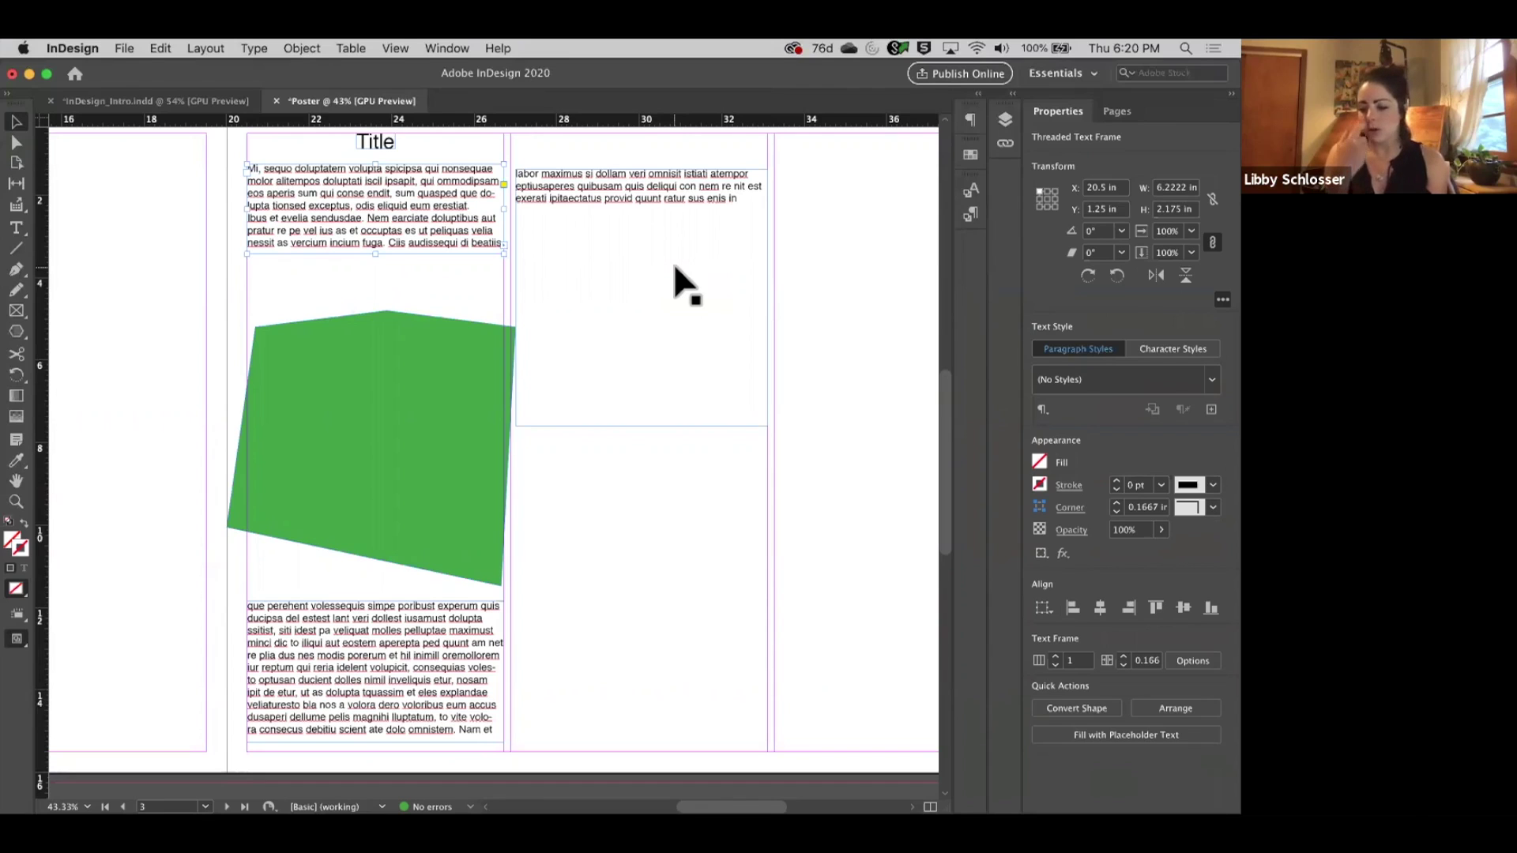
# Try filling the title's text frame with the magenta swatch C=0 M=100 Y=0, and undo the fill.
pyautogui.hscroll(-5, 521, 253)
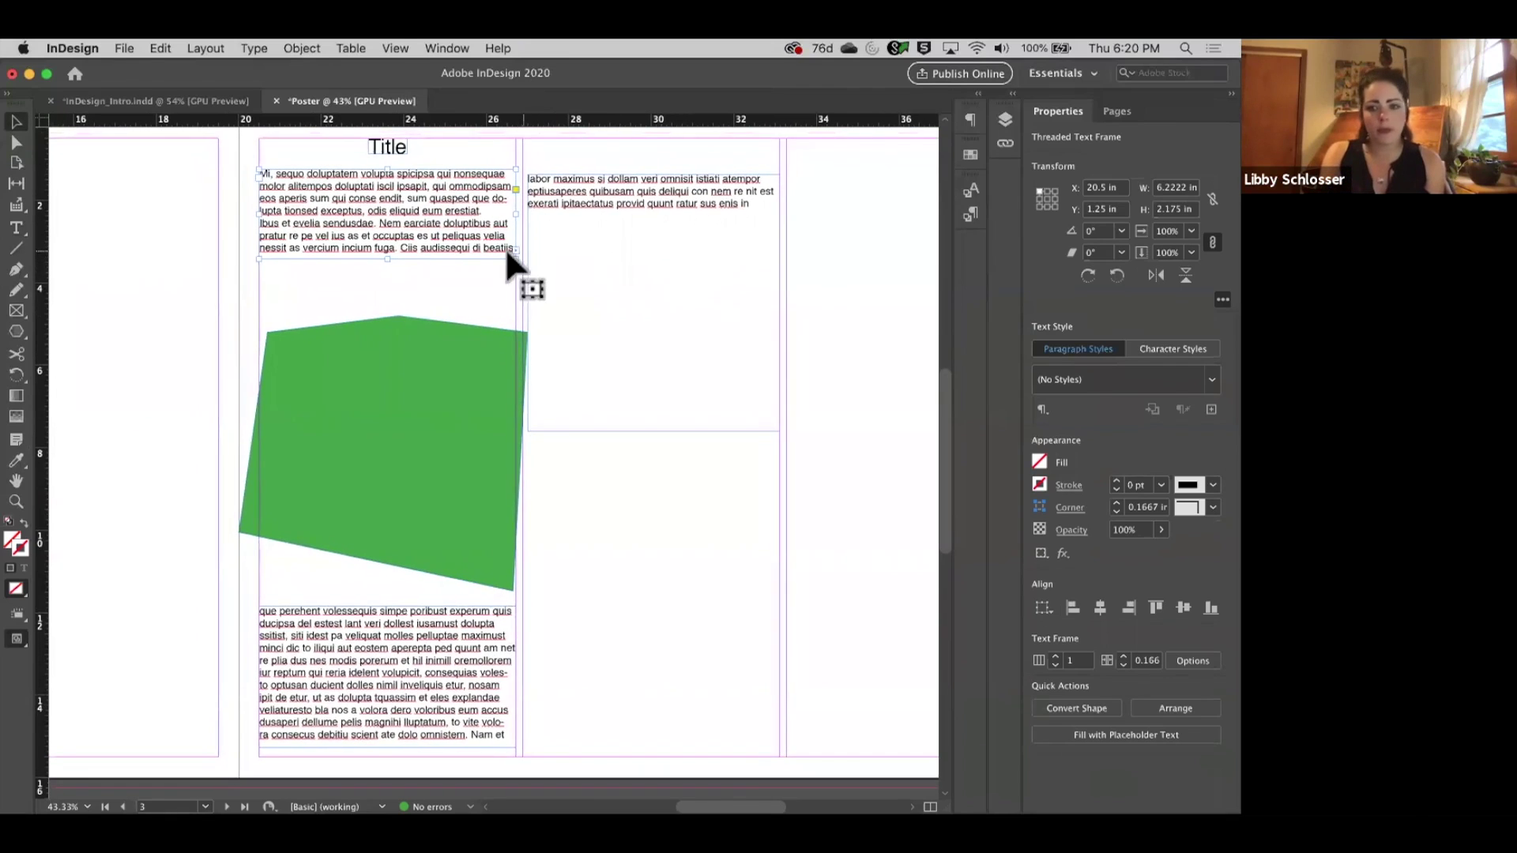
pyautogui.scroll(6, 523, 224)
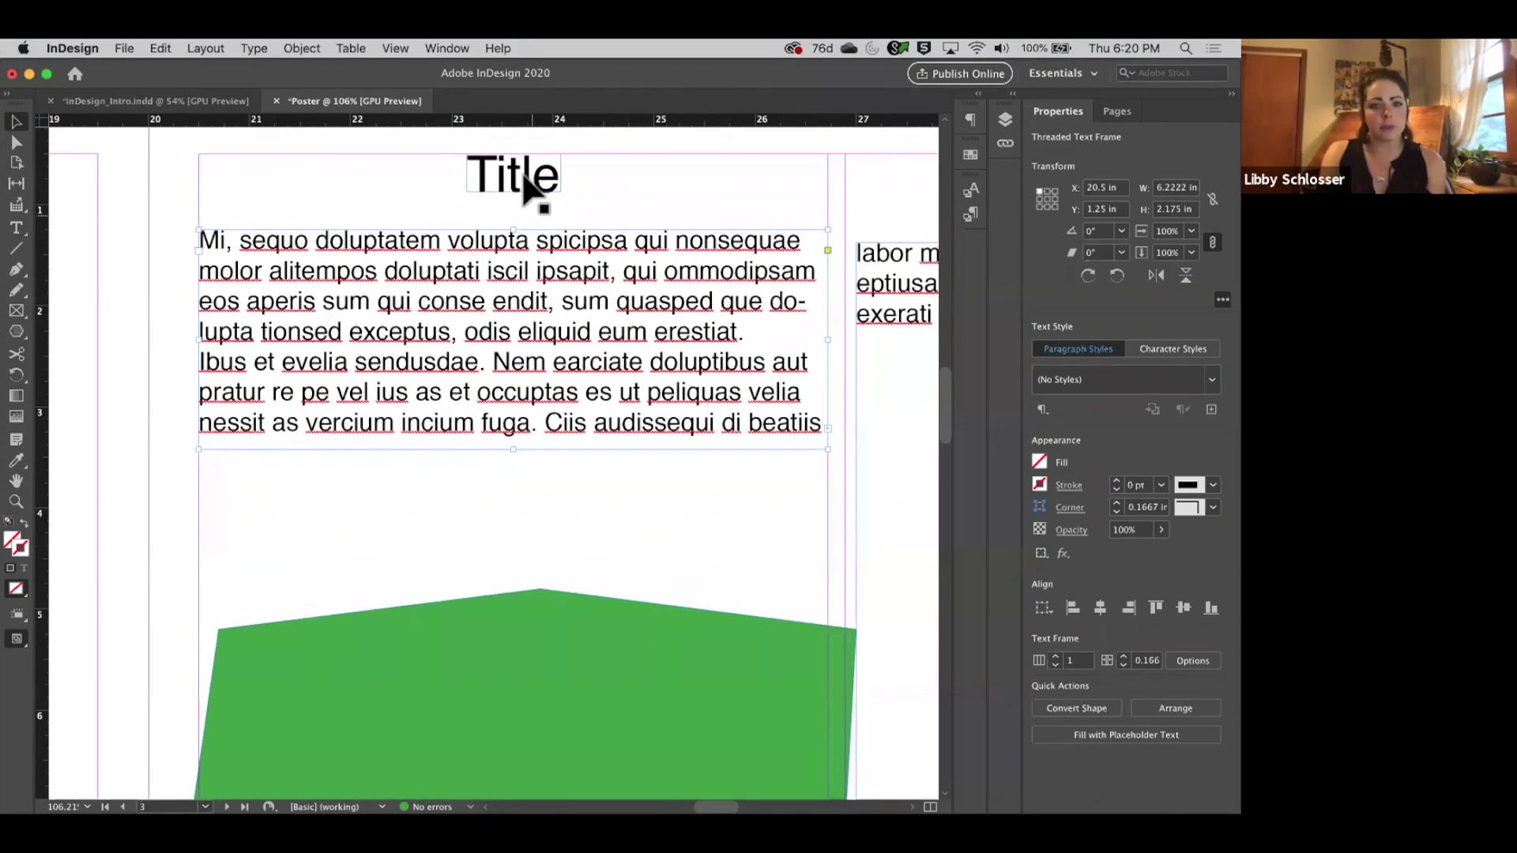
pyautogui.doubleClick(523, 190)
pyautogui.doubleClick(523, 190)
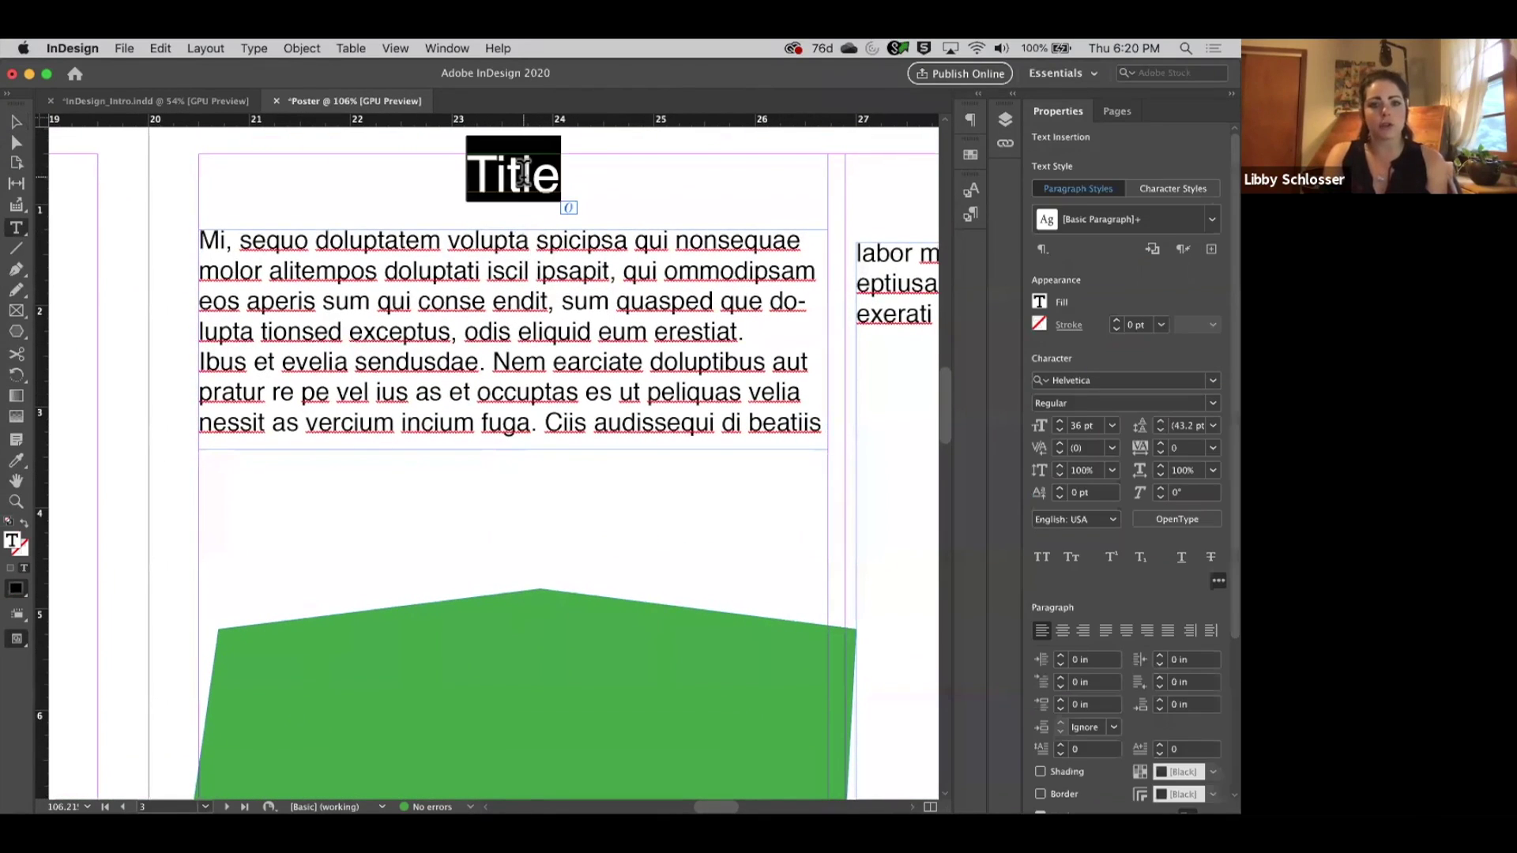
pyautogui.click(118, 185)
pyautogui.click(16, 143)
pyautogui.click(539, 193)
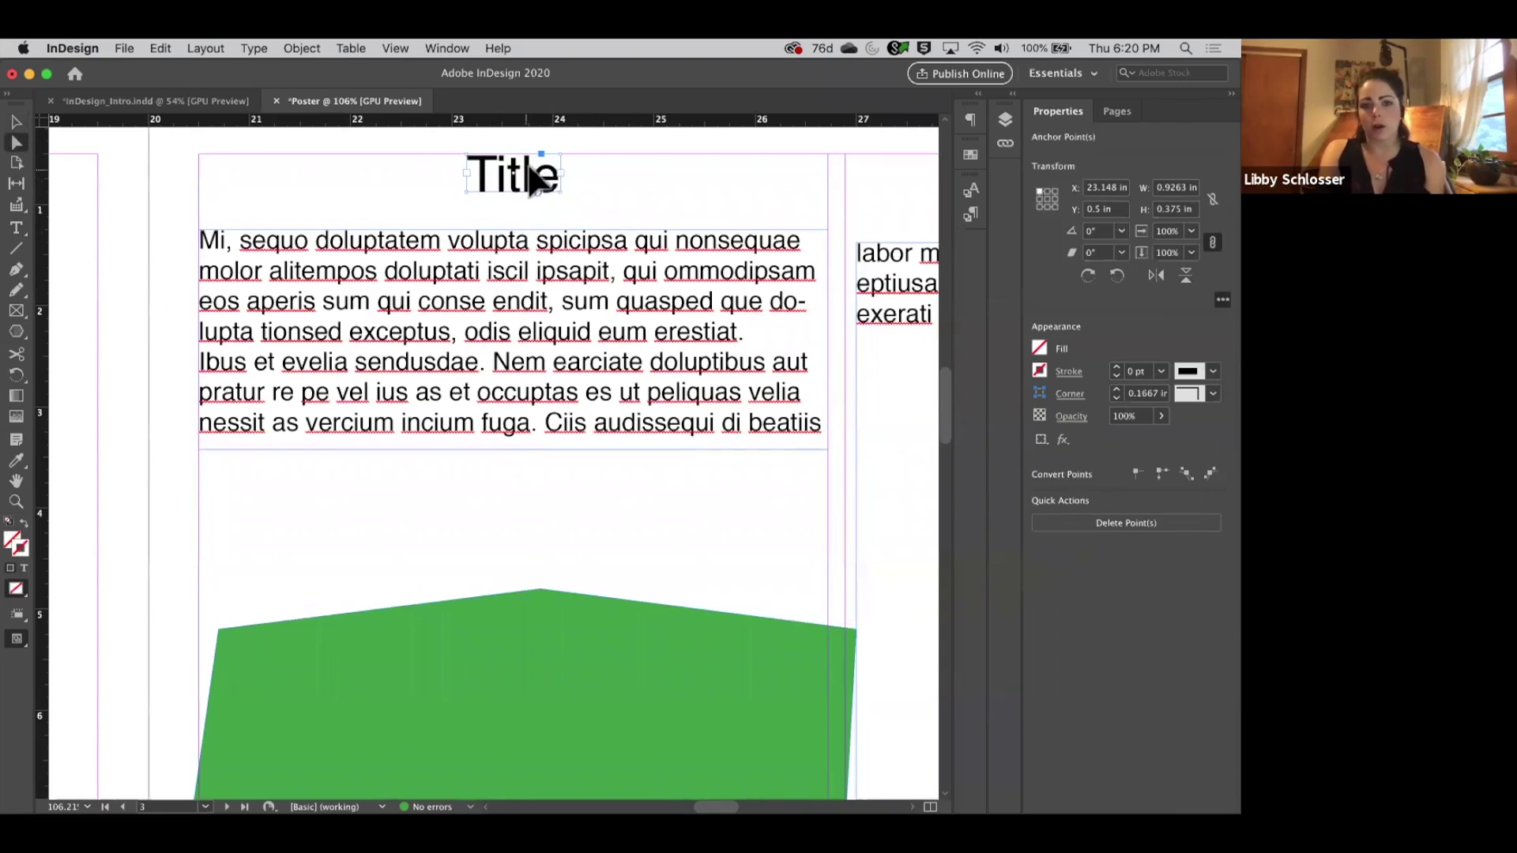
pyautogui.click(1038, 348)
pyautogui.click(919, 550)
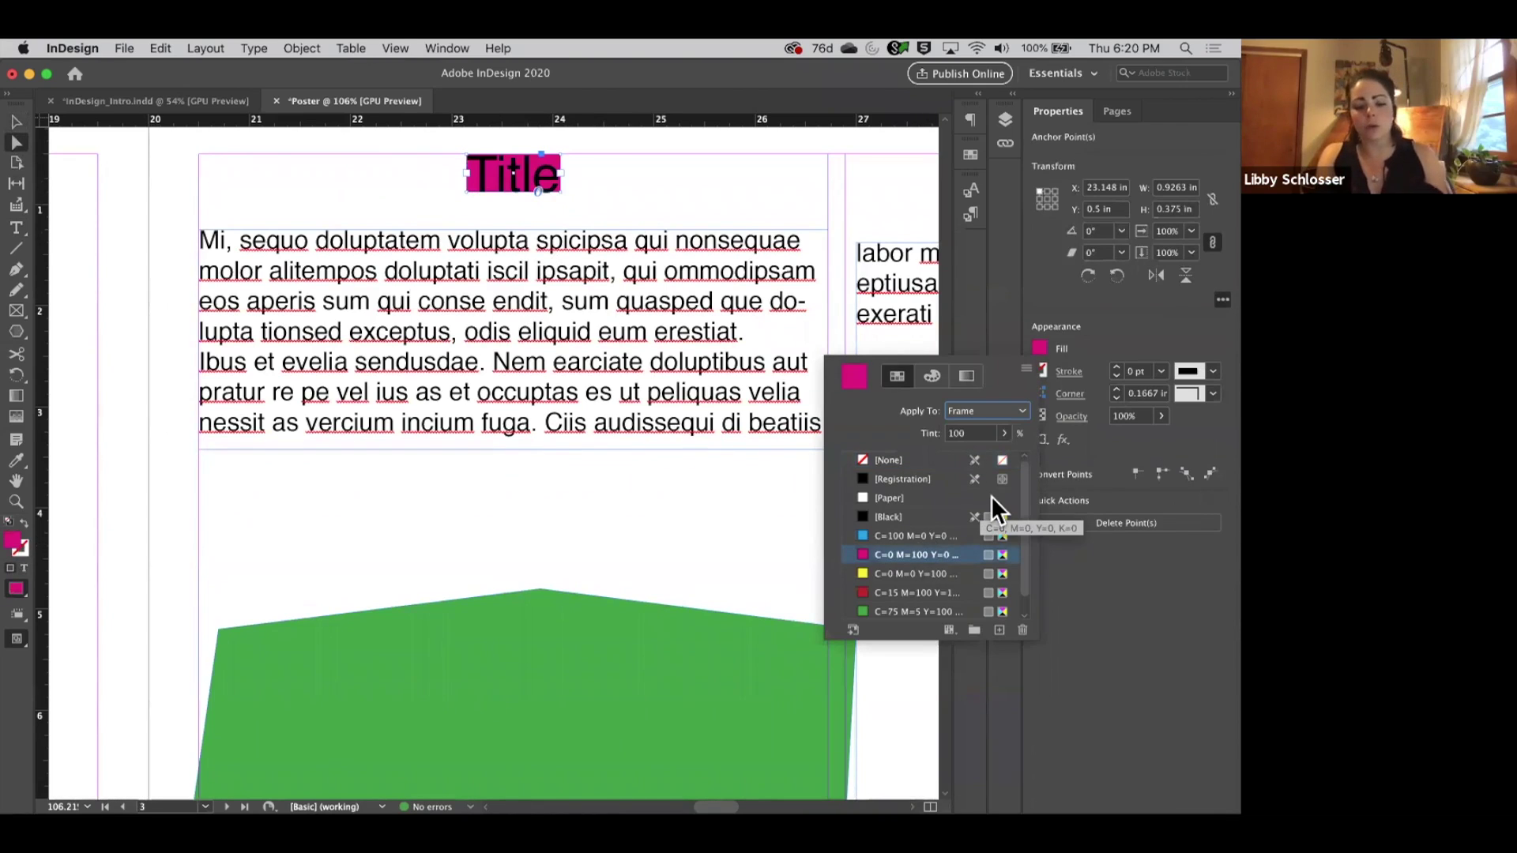
pyautogui.press('super+z')
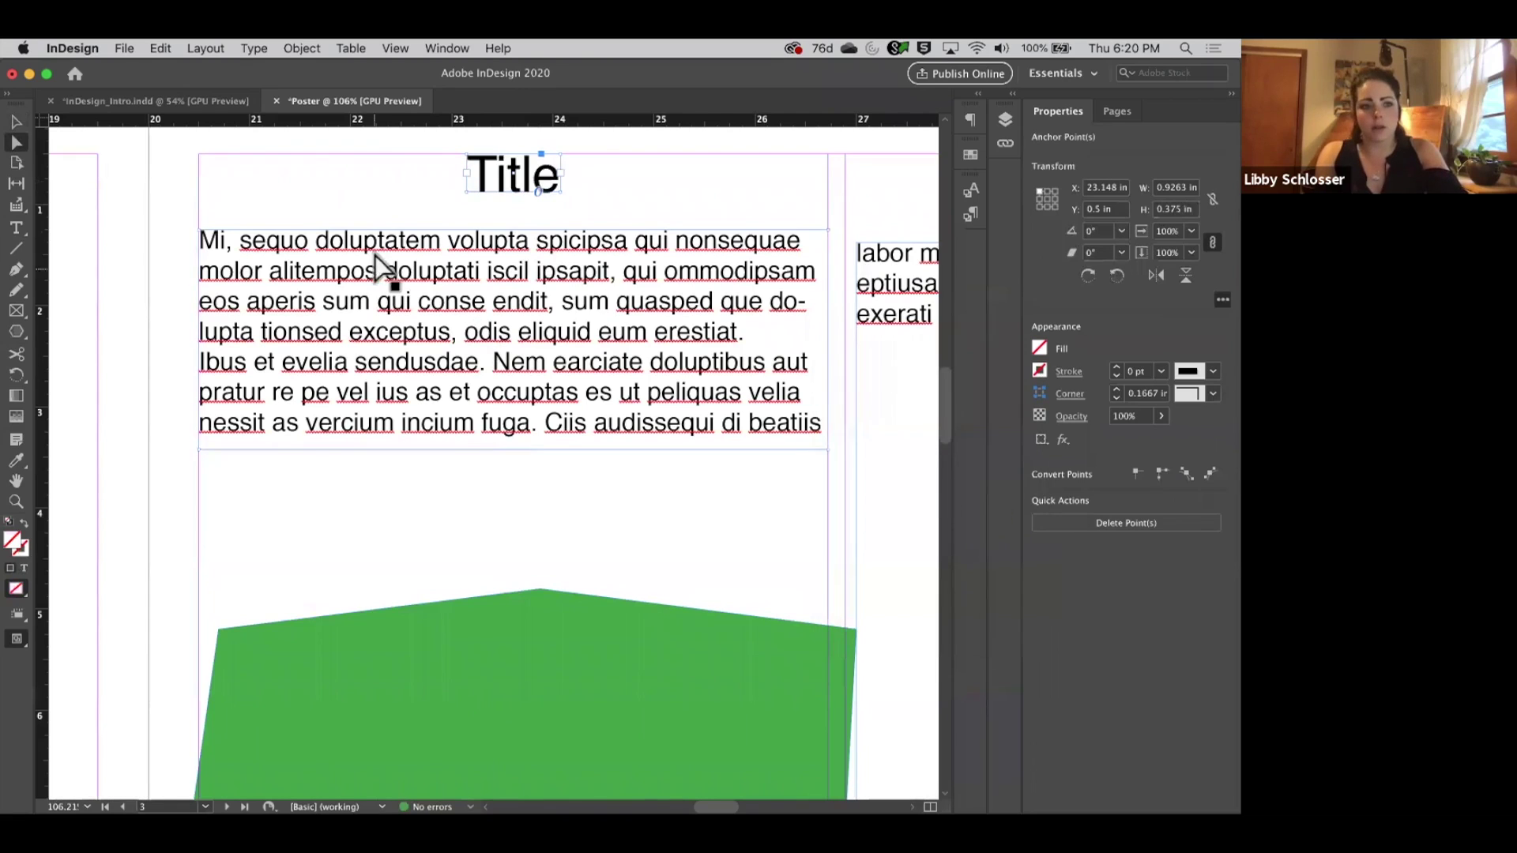
# Select the title text and color its characters with the dark blue swatch C=100 M=90 Y=10.
pyautogui.doubleClick(534, 178)
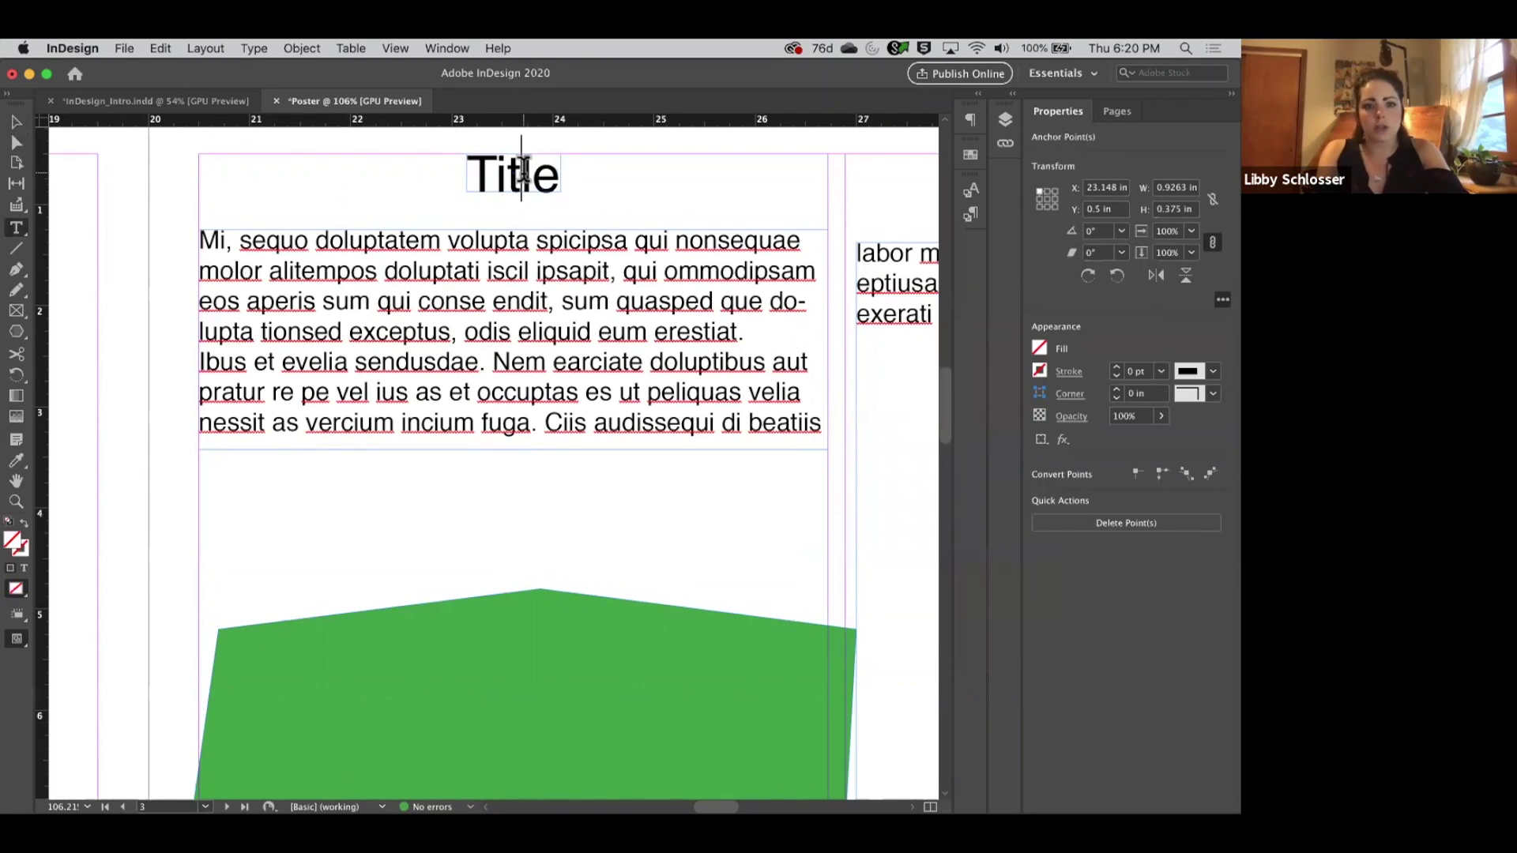
pyautogui.doubleClick(534, 179)
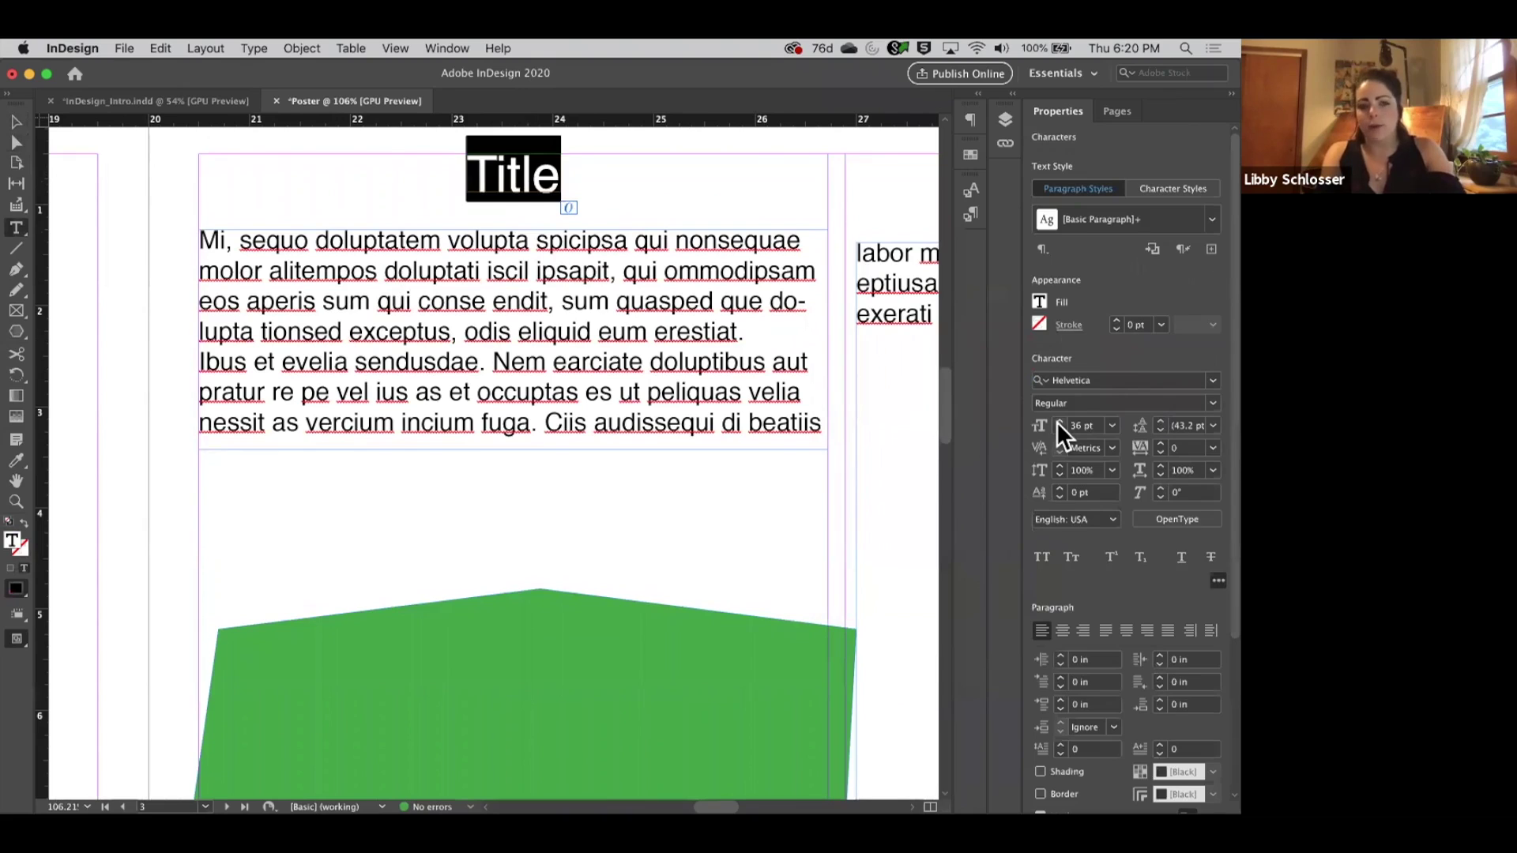
pyautogui.click(1041, 300)
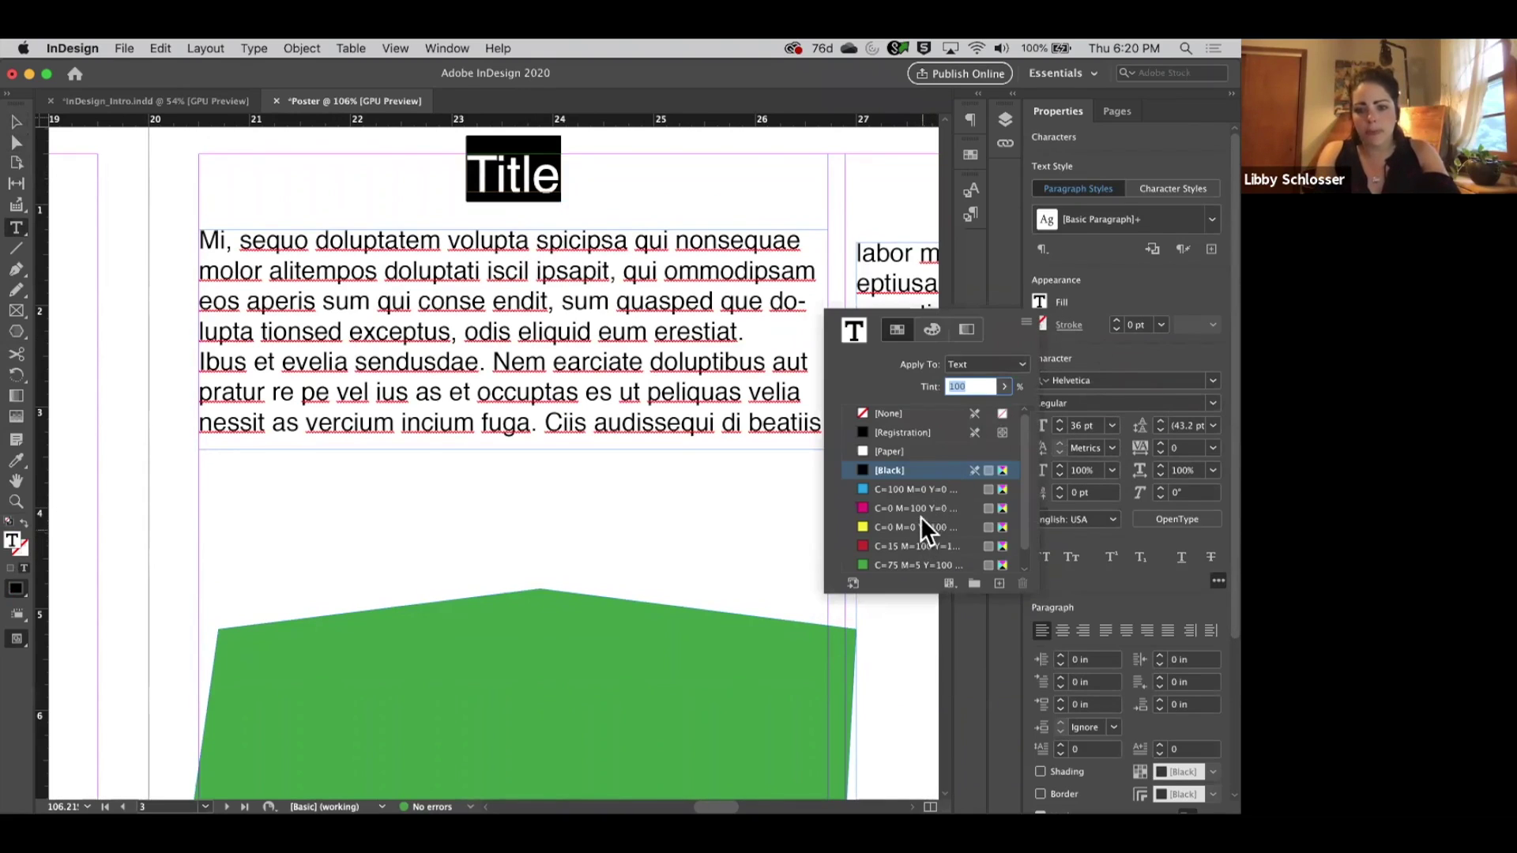
pyautogui.scroll(-1, 1019, 506)
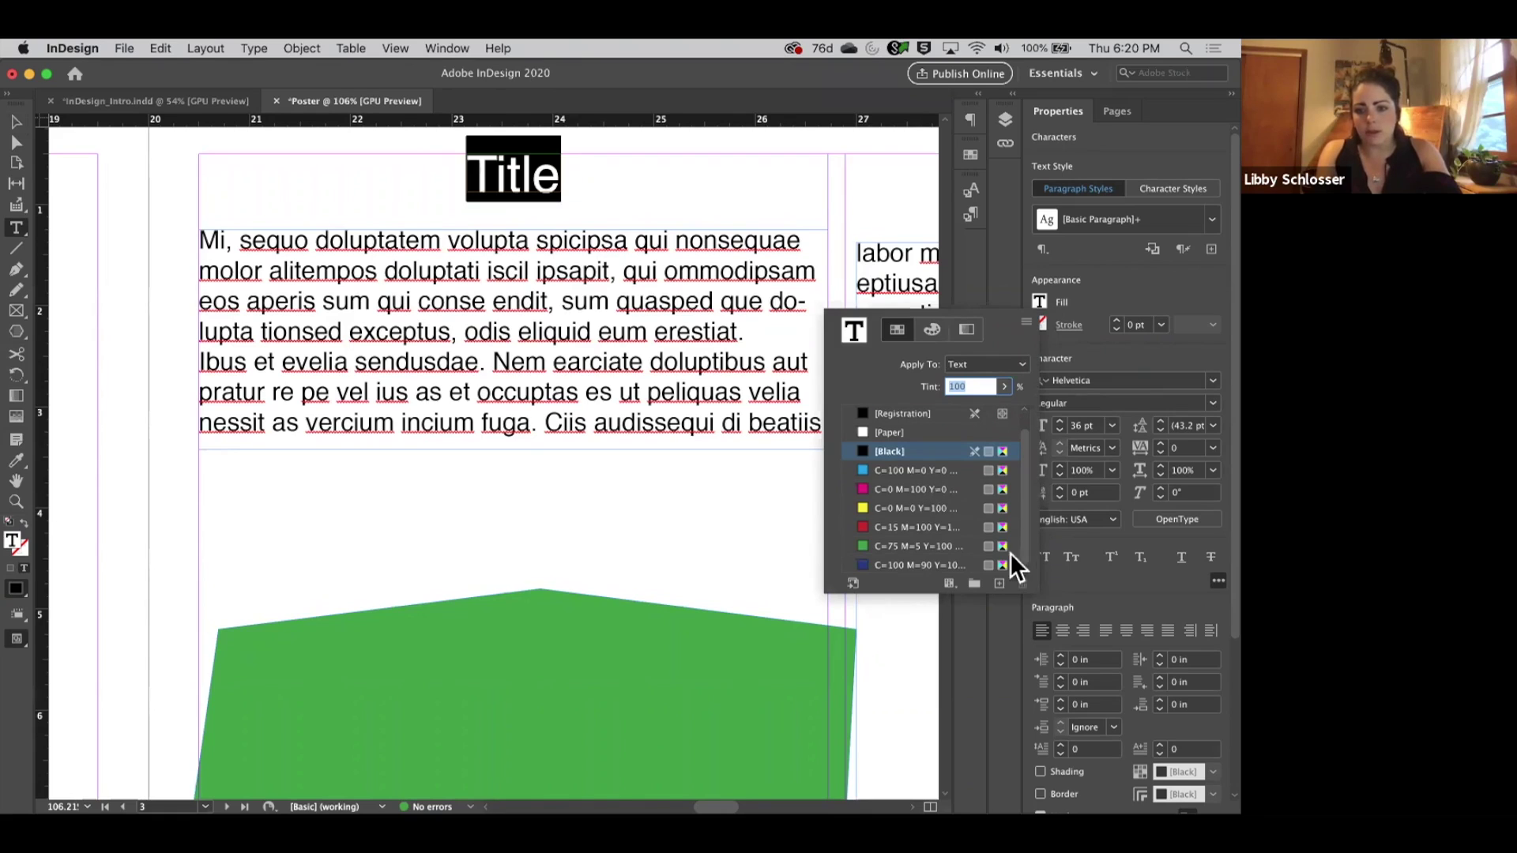
pyautogui.click(964, 559)
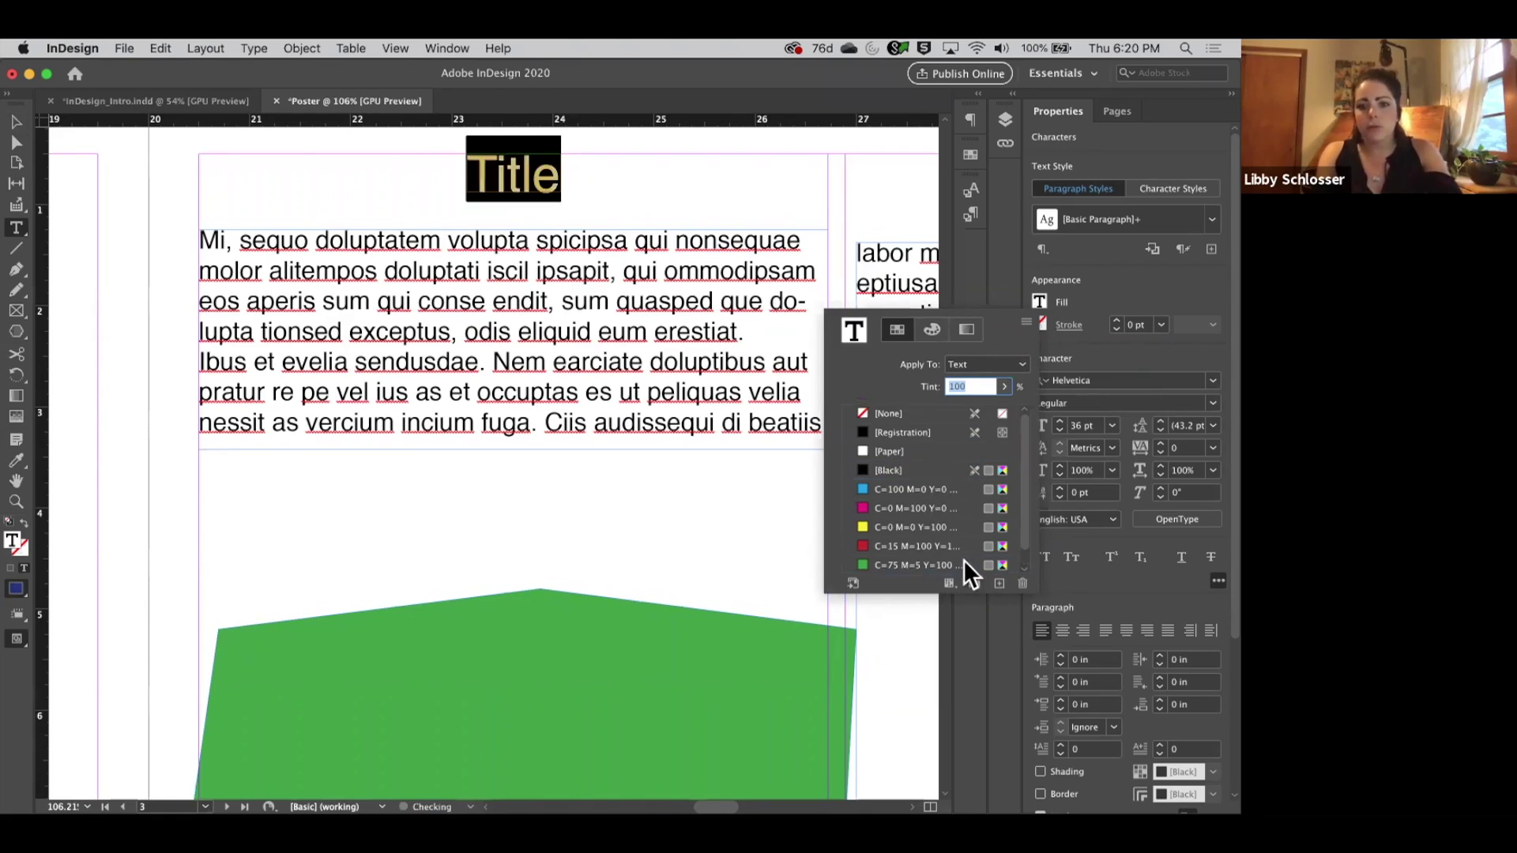
pyautogui.click(25, 117)
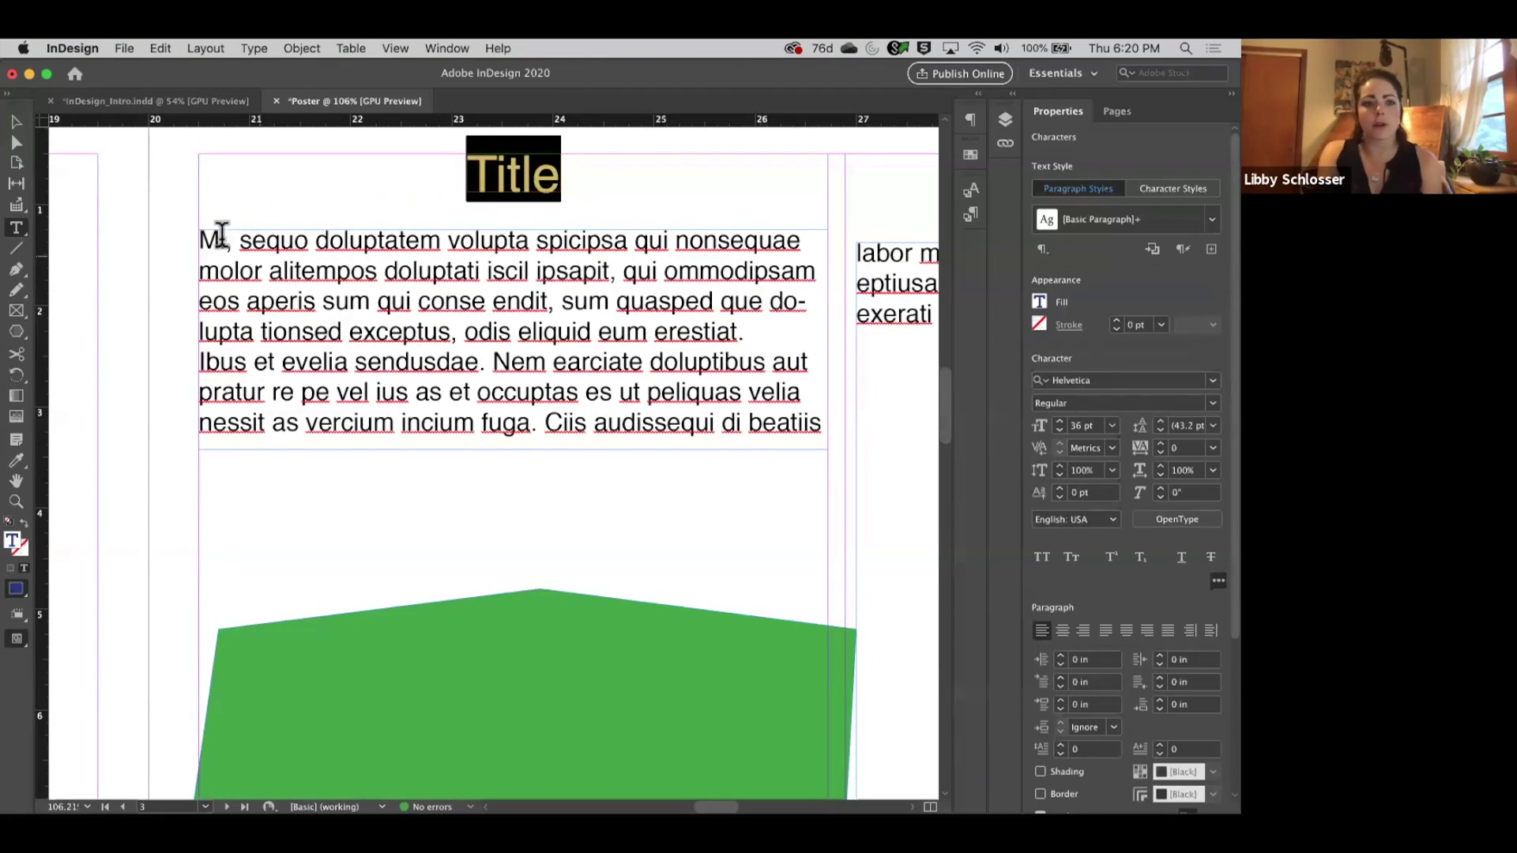
# Set the title in all caps and fit its frame to the text, about 1.36 by 0.55 in.
pyautogui.click(1043, 561)
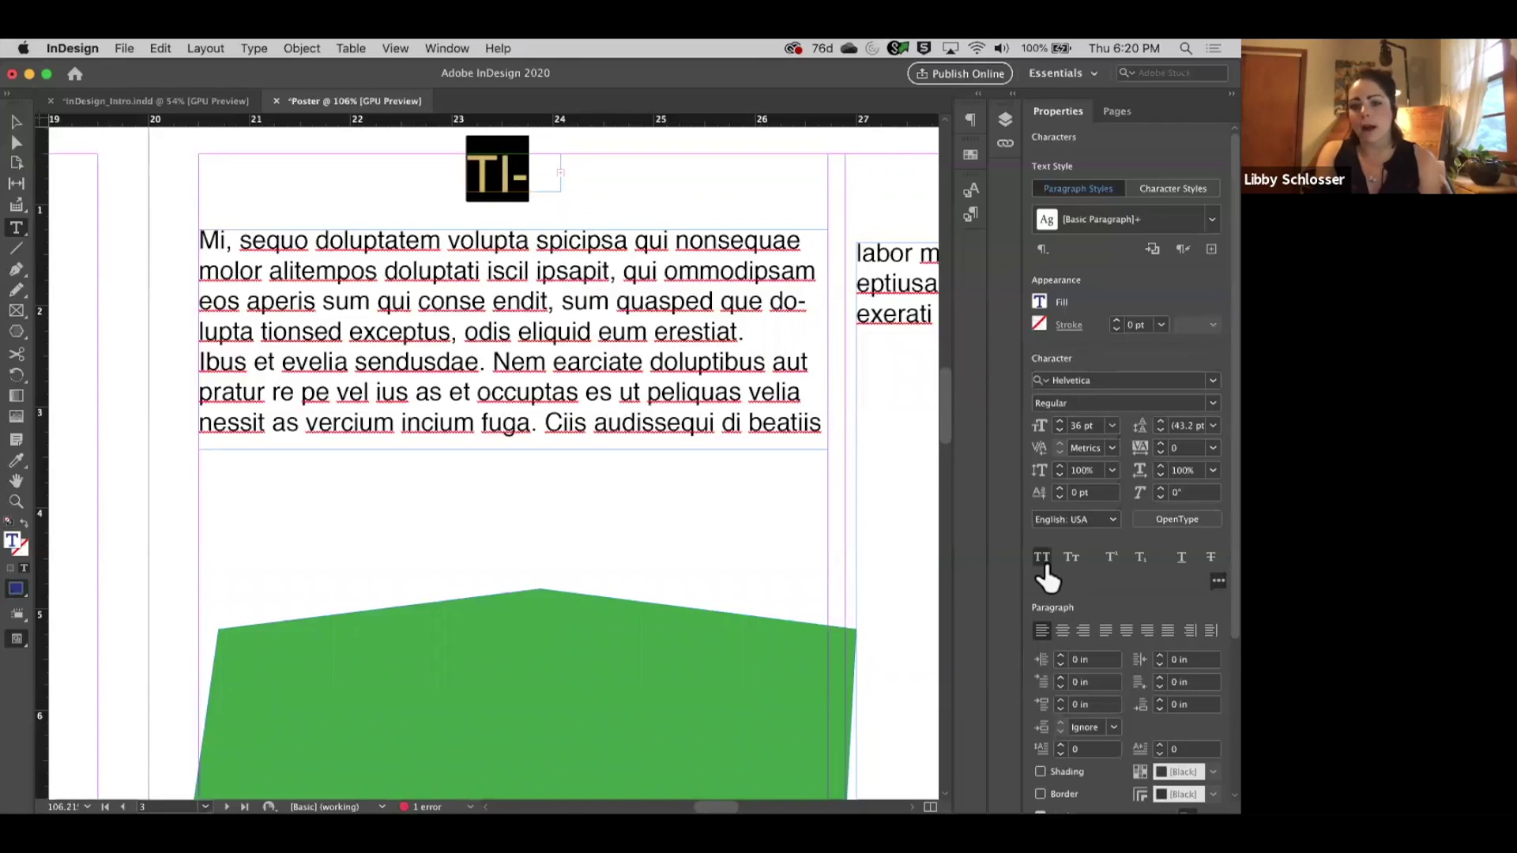
pyautogui.click(14, 120)
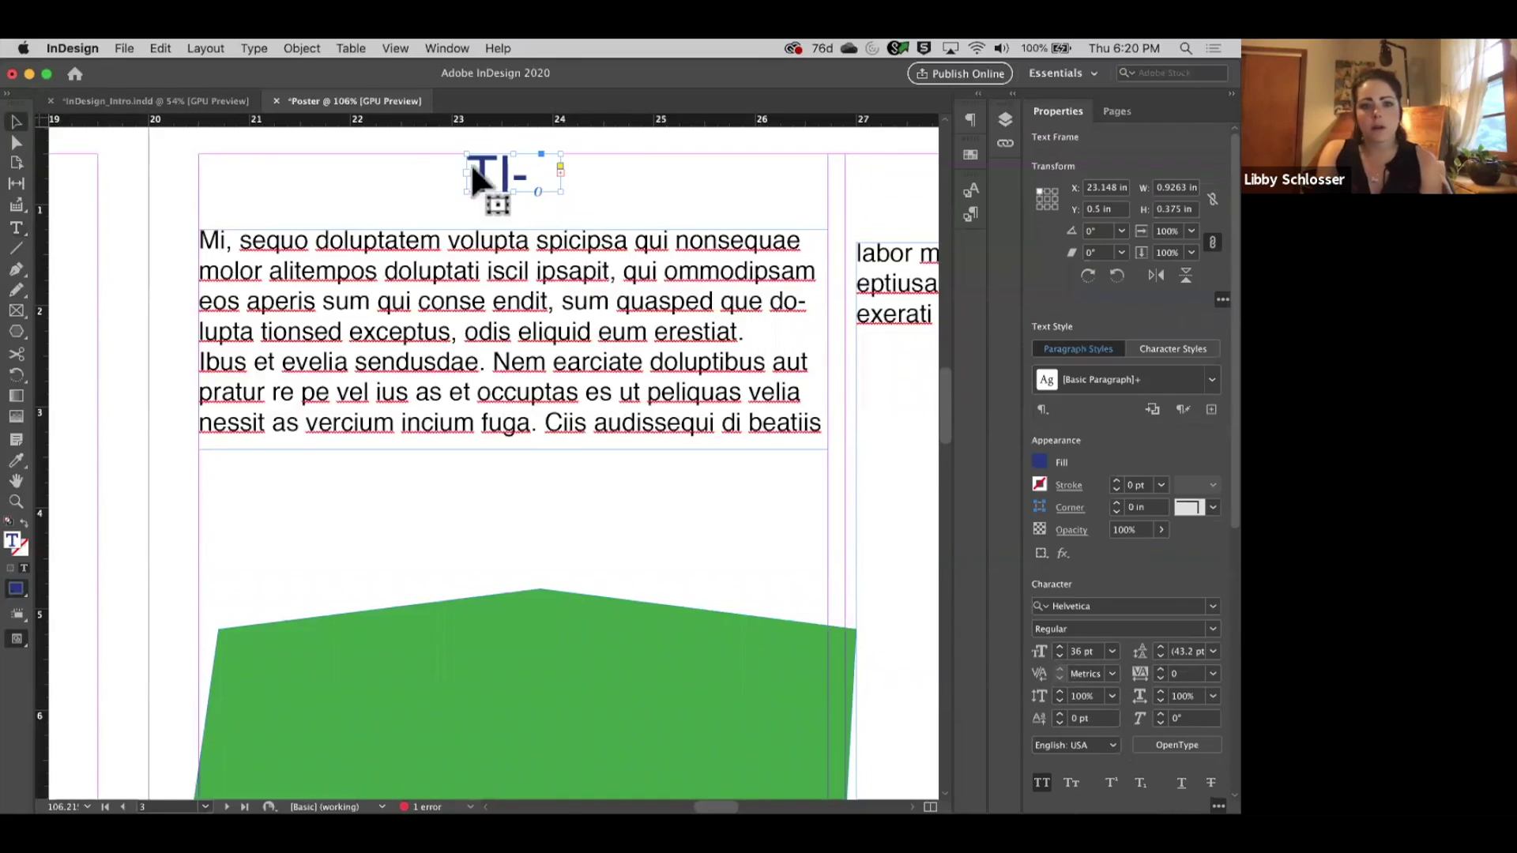
pyautogui.doubleClick(562, 192)
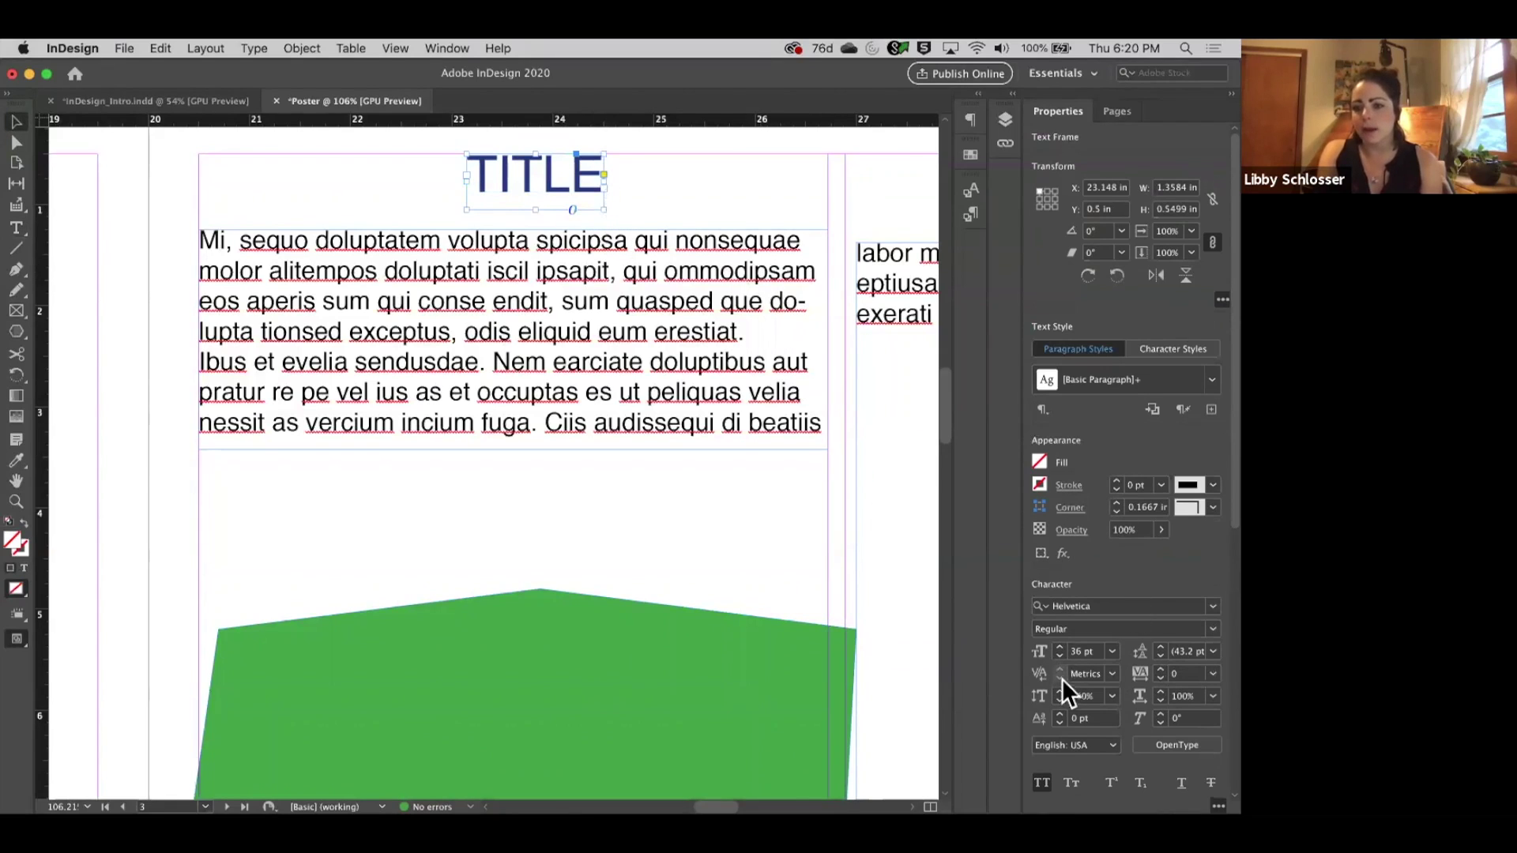
# Select the title text and format it in small caps.
pyautogui.doubleClick(551, 168)
pyautogui.doubleClick(551, 168)
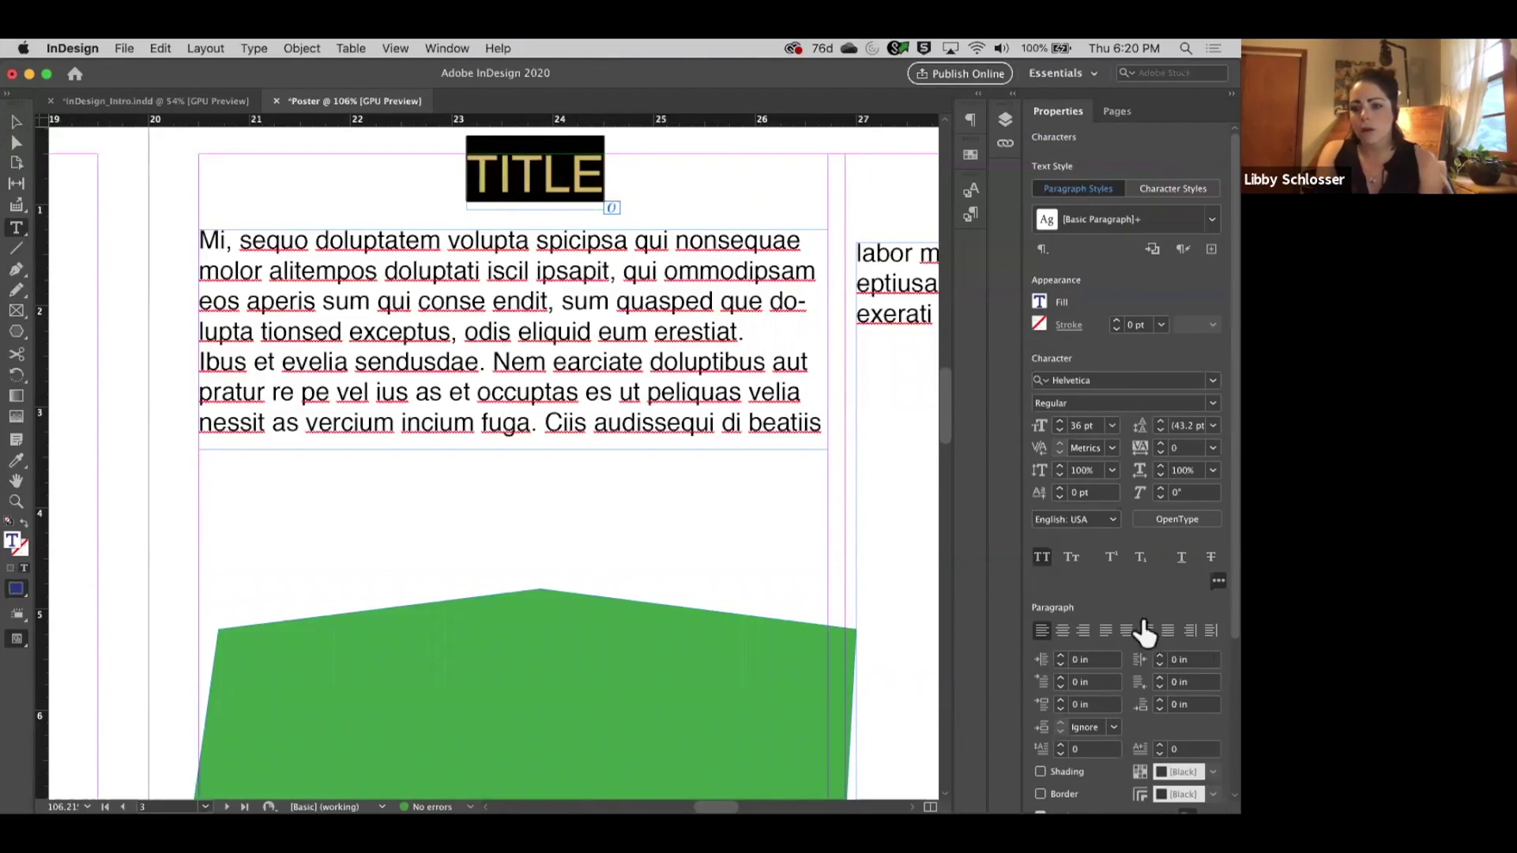
pyautogui.click(1078, 559)
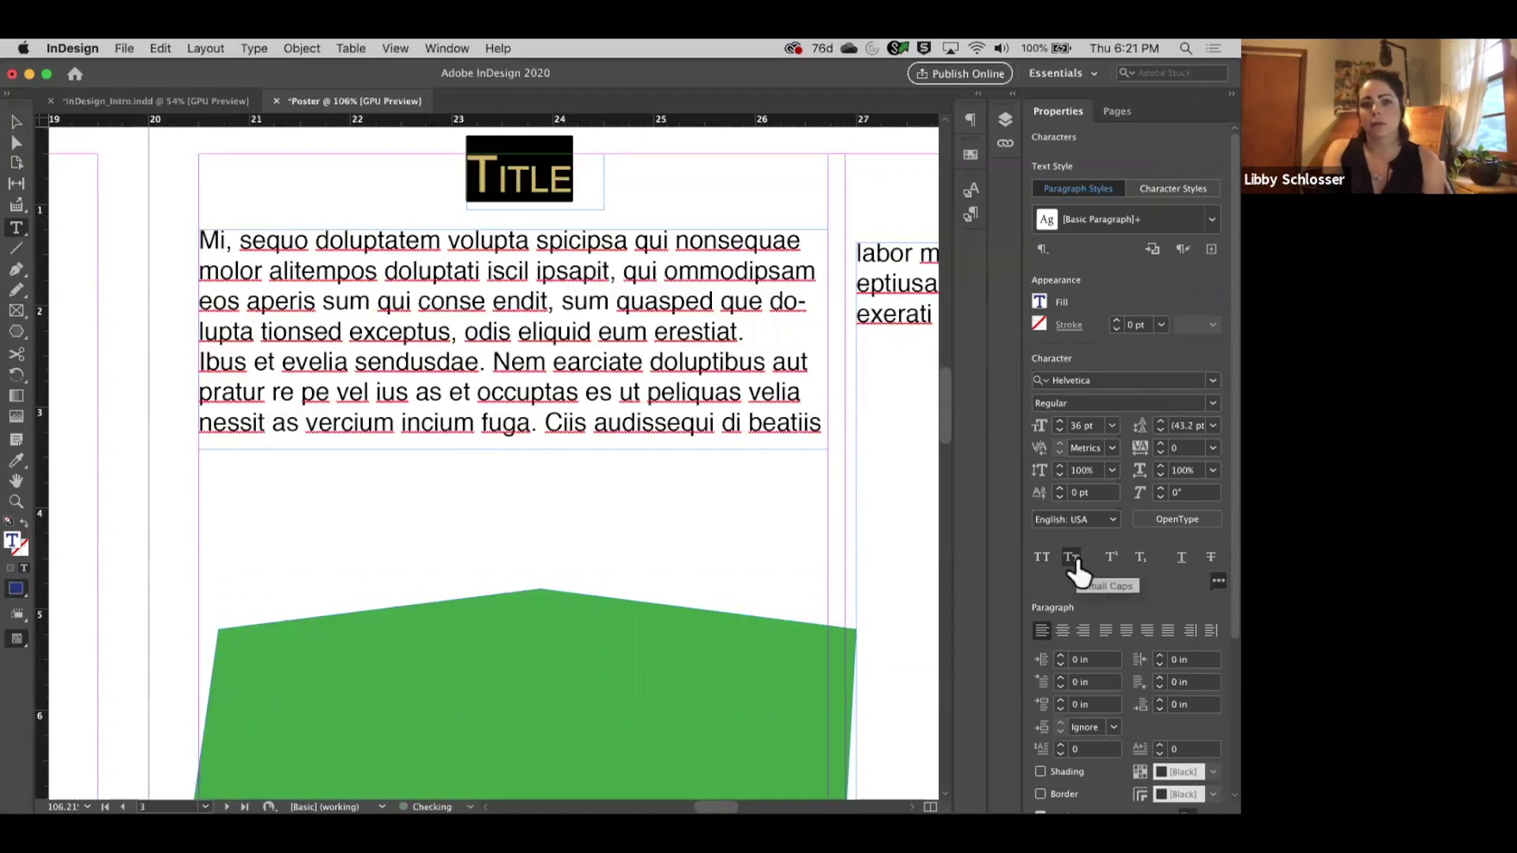
pyautogui.click(568, 178)
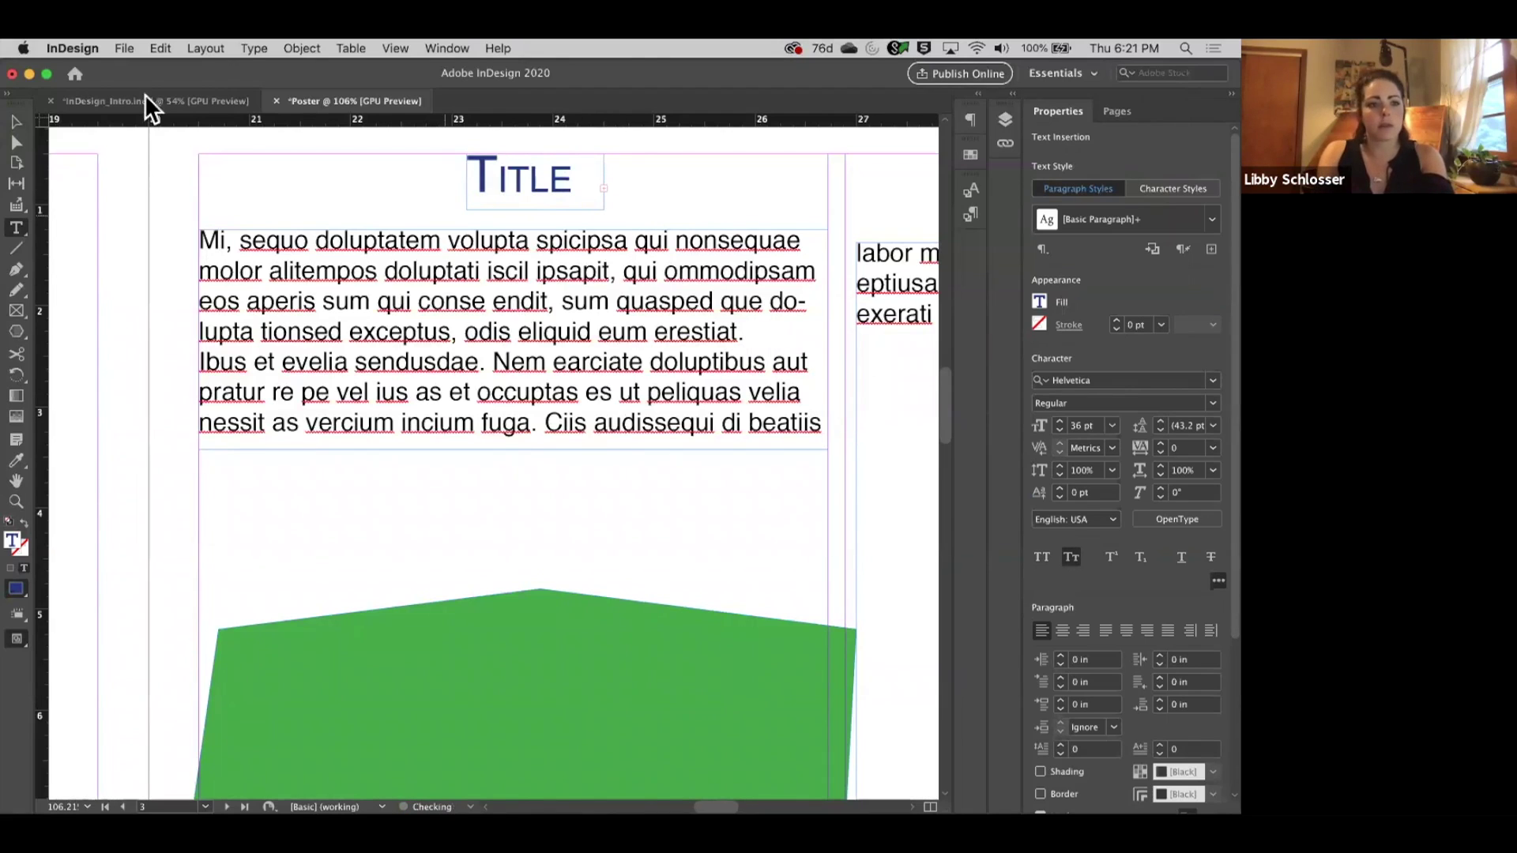
# Enlarge the title frame and extend the title text with "8TH".
pyautogui.click(16, 123)
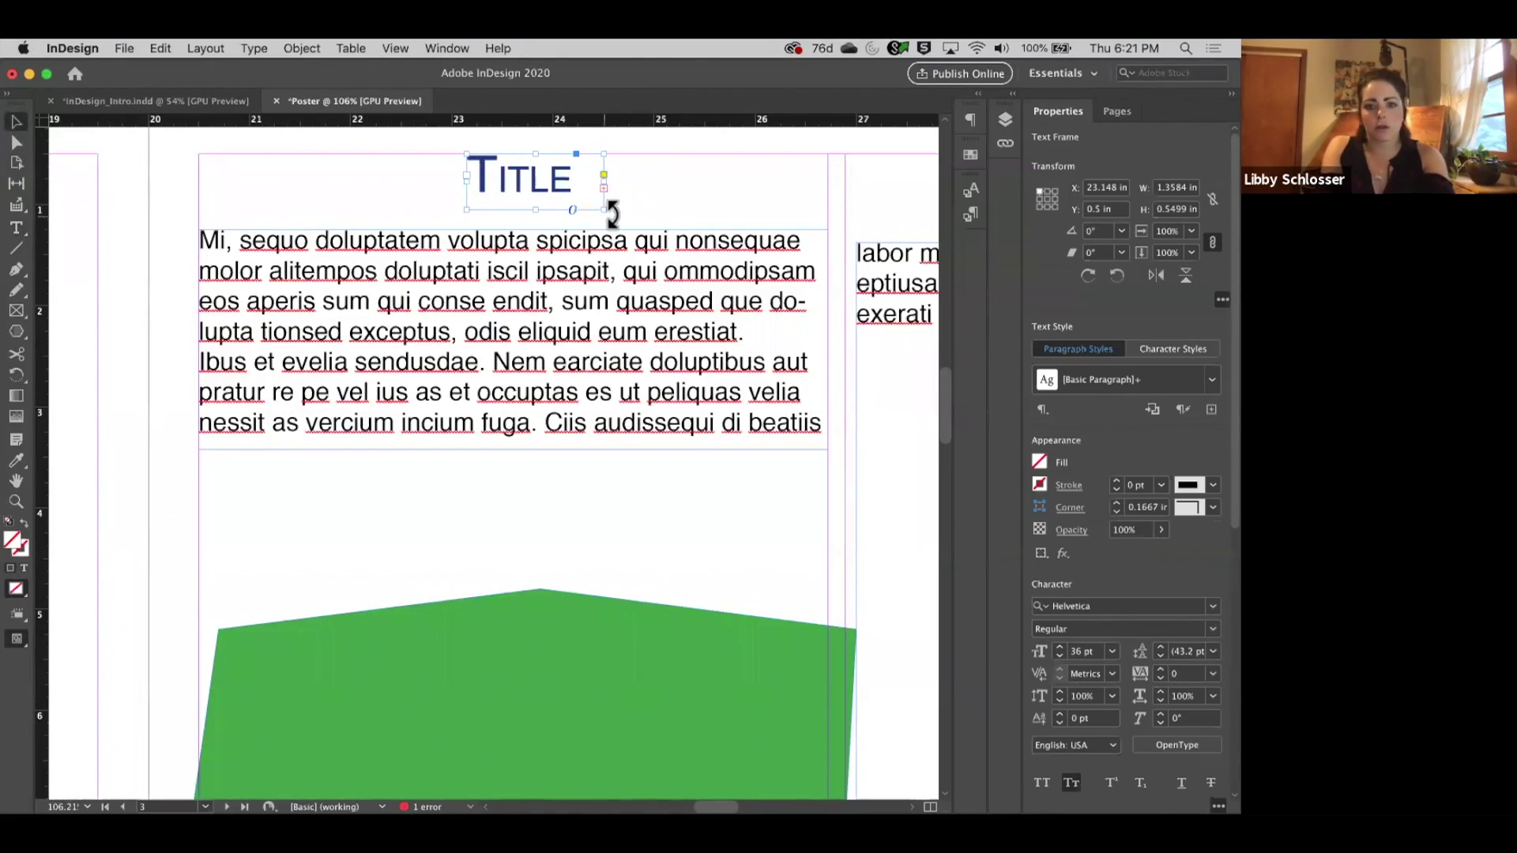
pyautogui.moveTo(606, 210); pyautogui.dragTo(698, 220)
pyautogui.doubleClick(643, 172)
pyautogui.moveTo(639, 176); pyautogui.dragTo(700, 184)
pyautogui.press('Left')
pyautogui.hotkey('shift', 'Right')
pyautogui.press('Right')
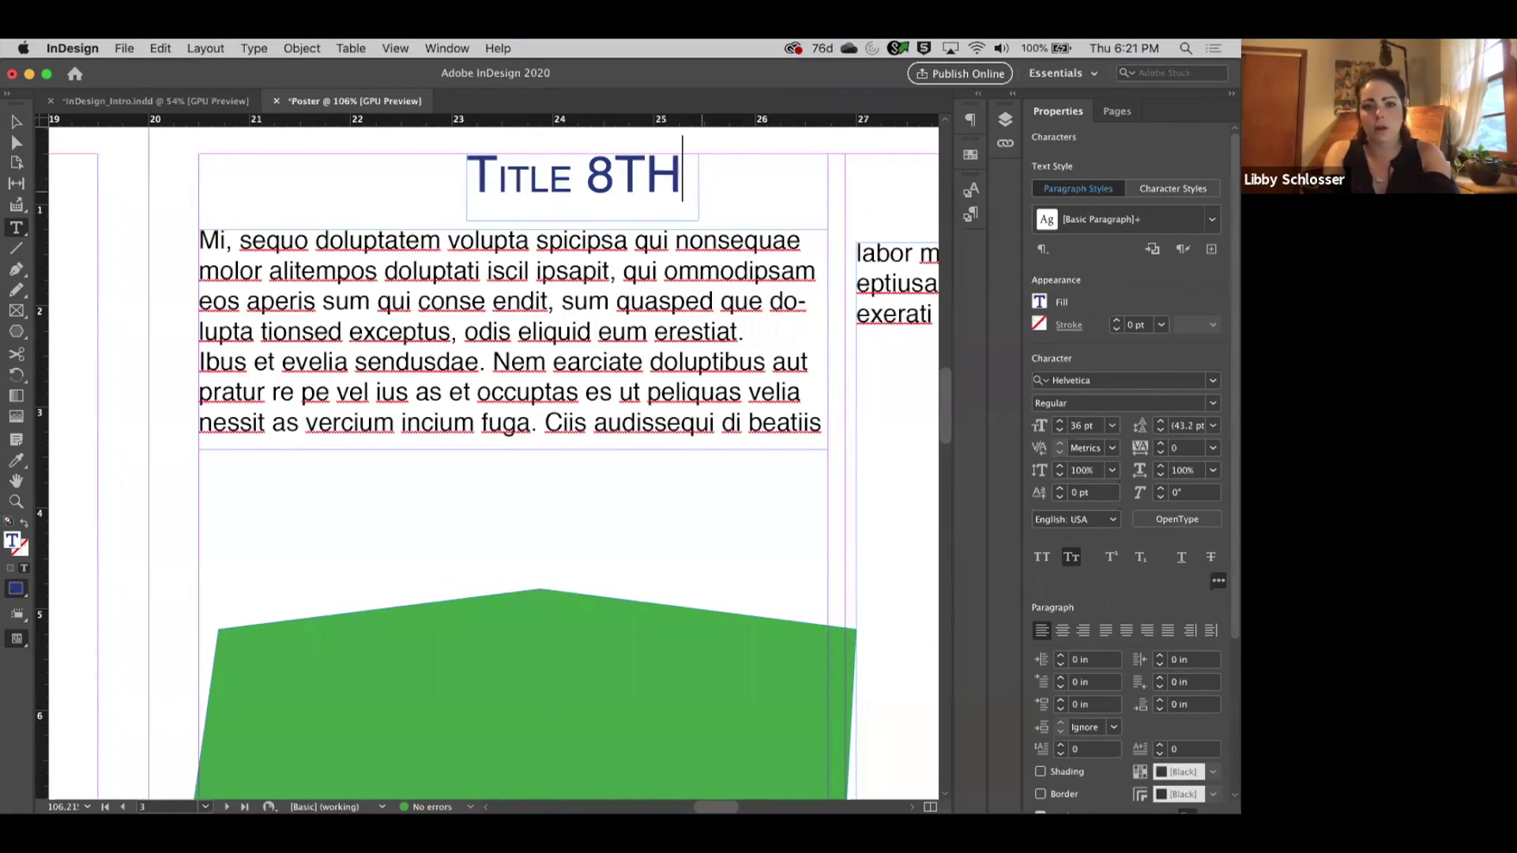
# Format the "TH" after the 8 in the title as superscript.
pyautogui.hotkey('shift', 'Left')
pyautogui.hotkey('shift', 'Left')
pyautogui.click(1111, 559)
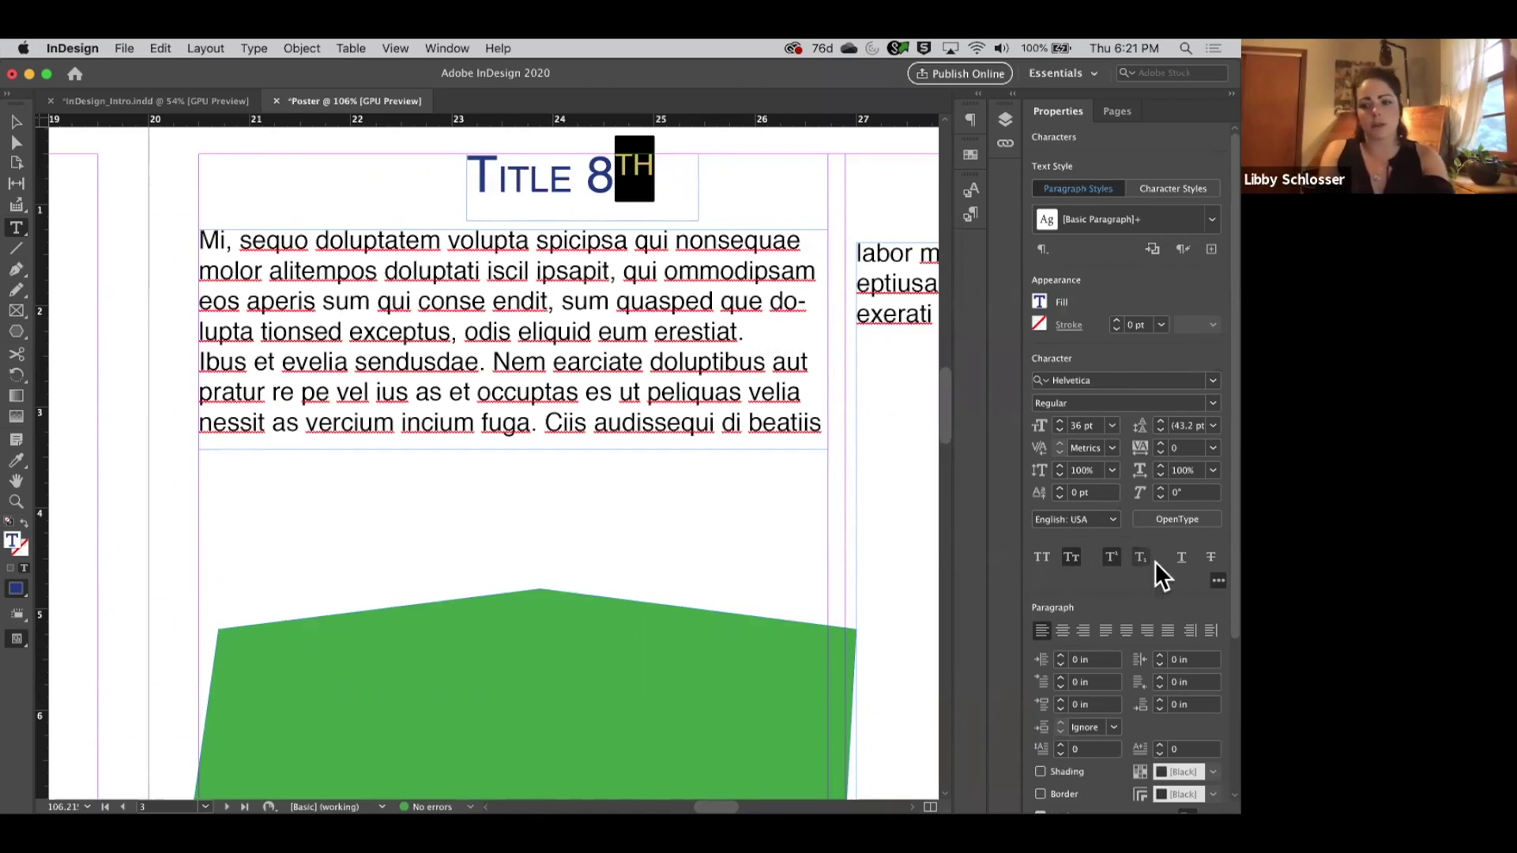
# Underline the entire title, and try strikethrough on it before removing the strikethrough again.
pyautogui.click(573, 189)
pyautogui.tripleClick(573, 190)
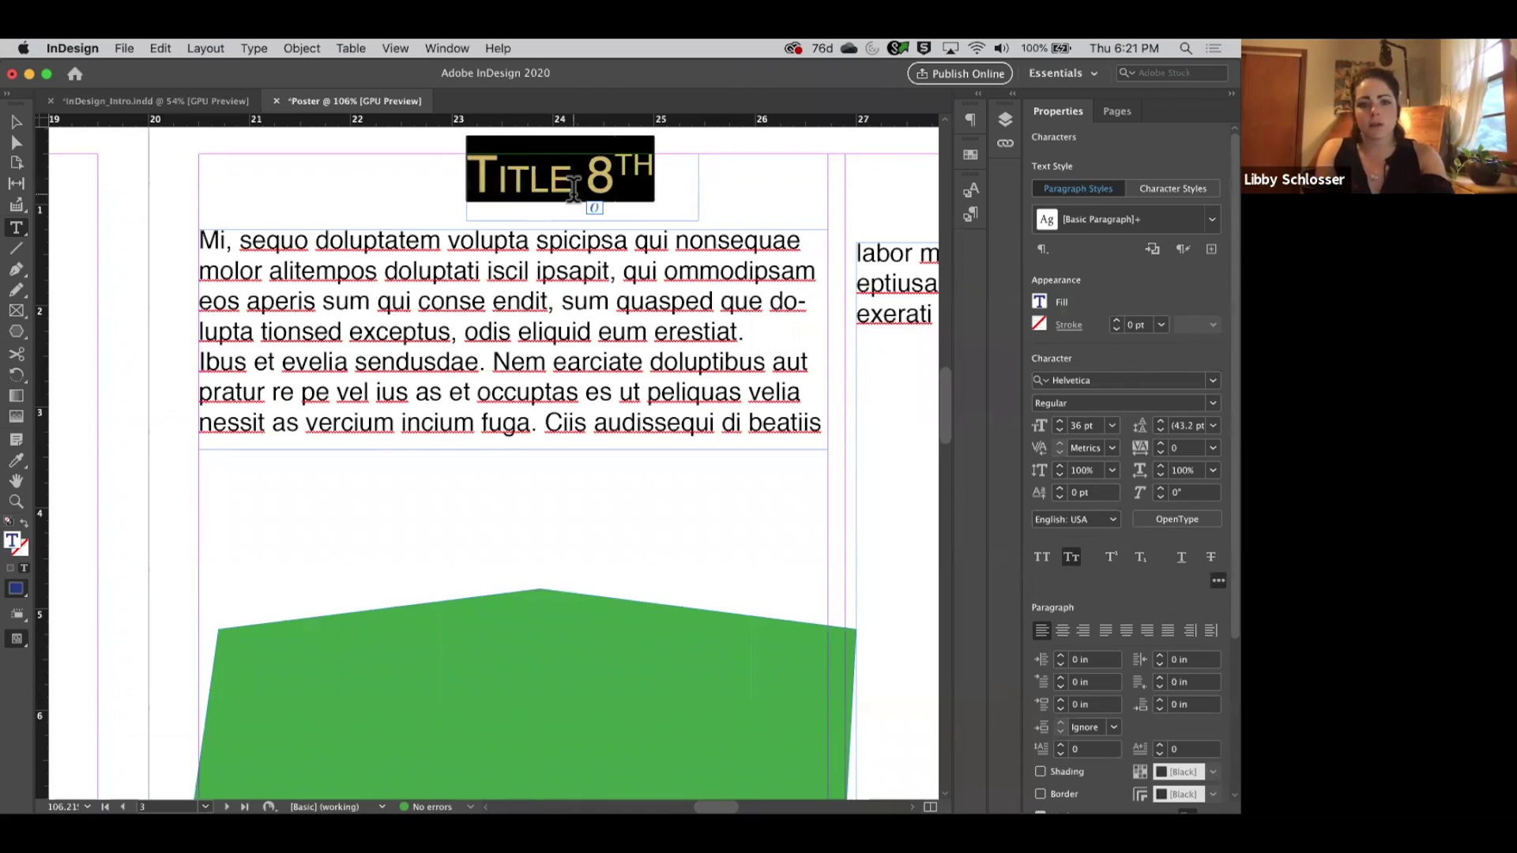
pyautogui.click(1181, 558)
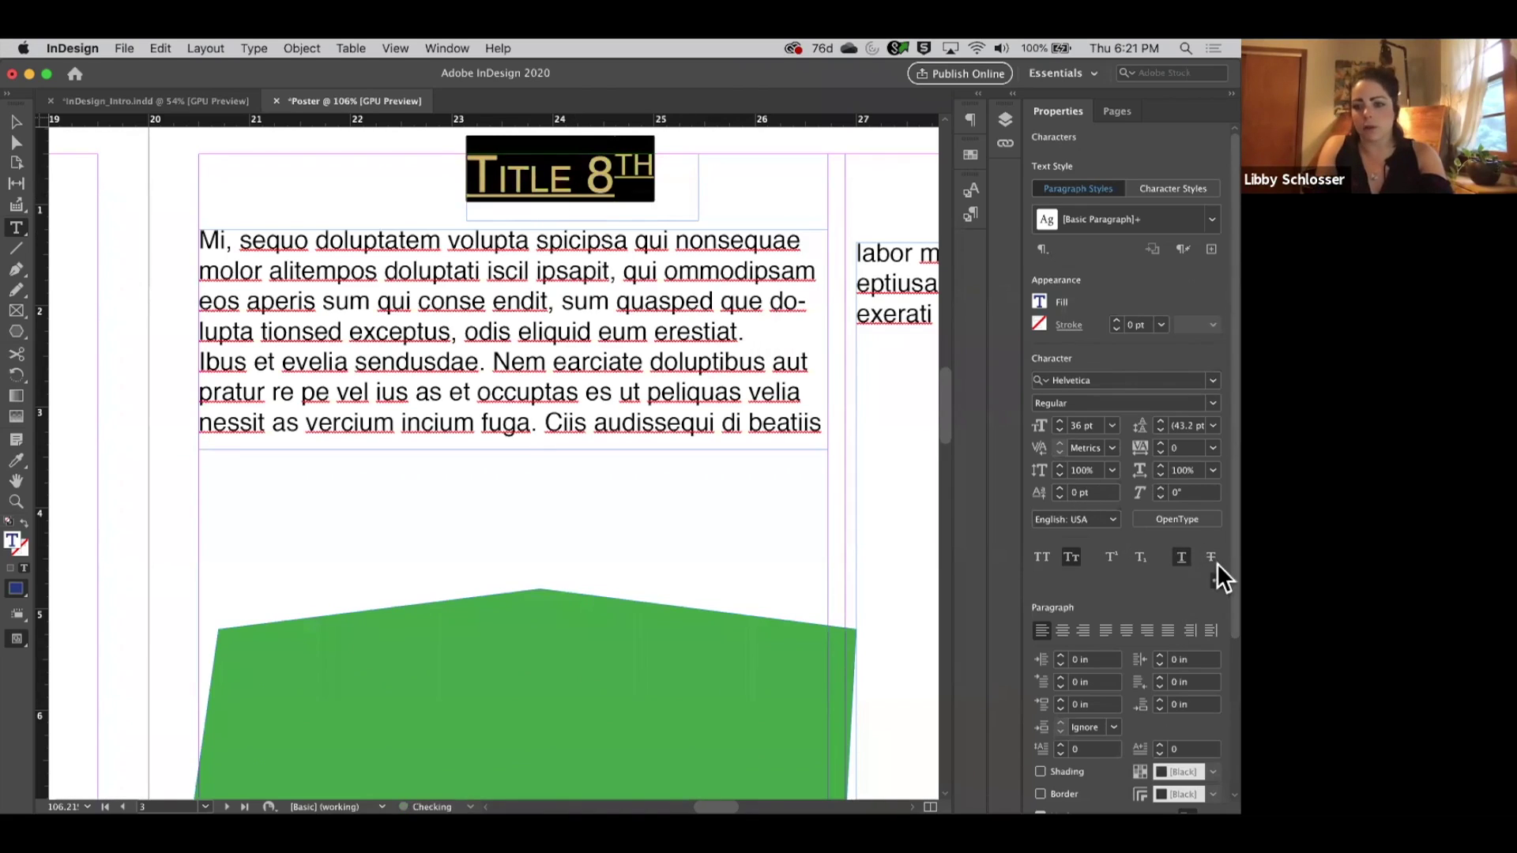
pyautogui.click(1212, 557)
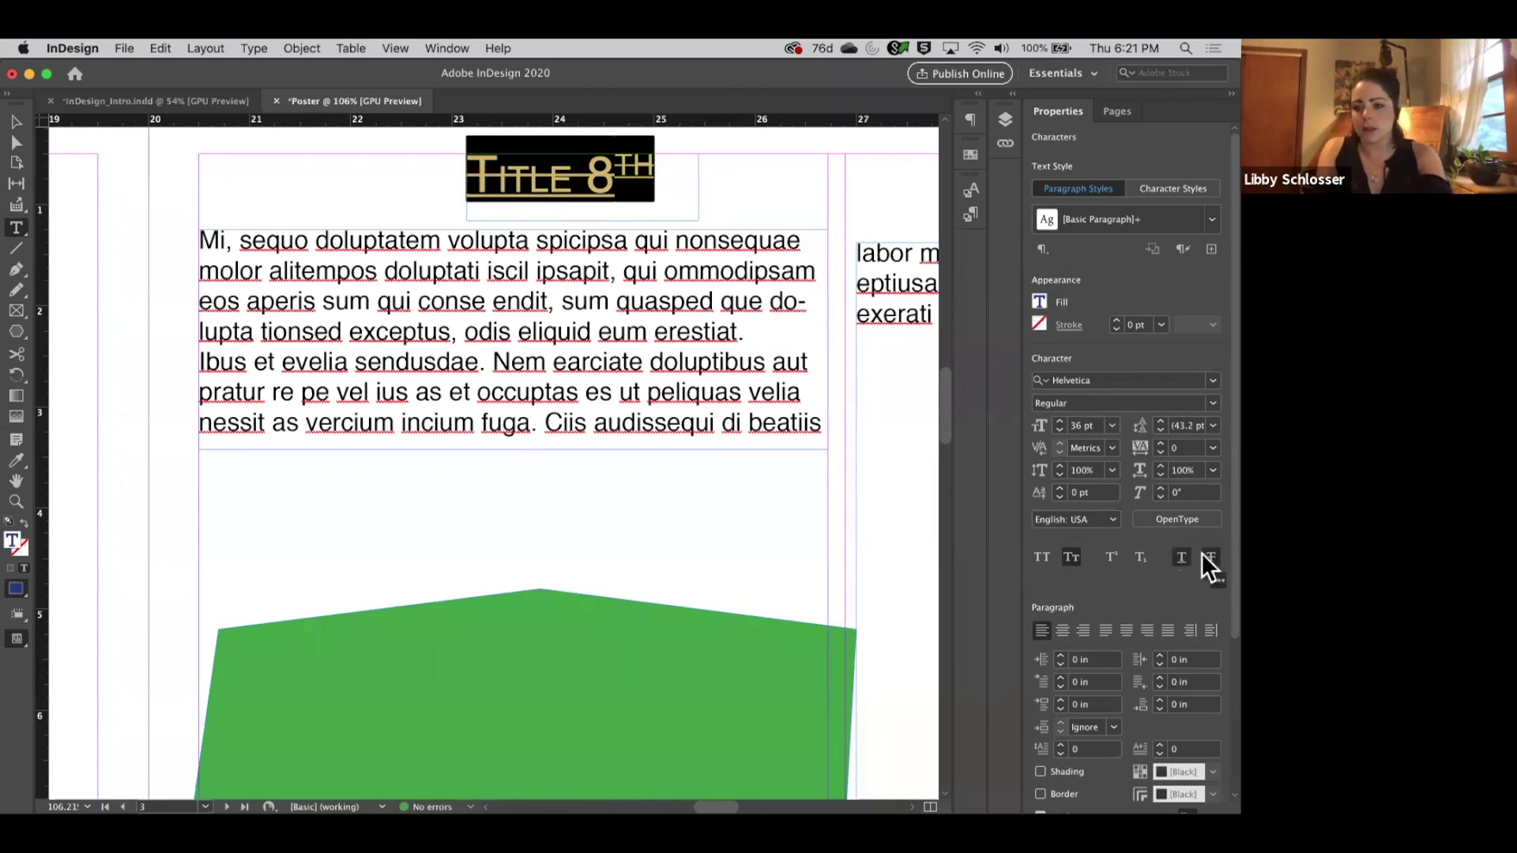
pyautogui.click(1212, 557)
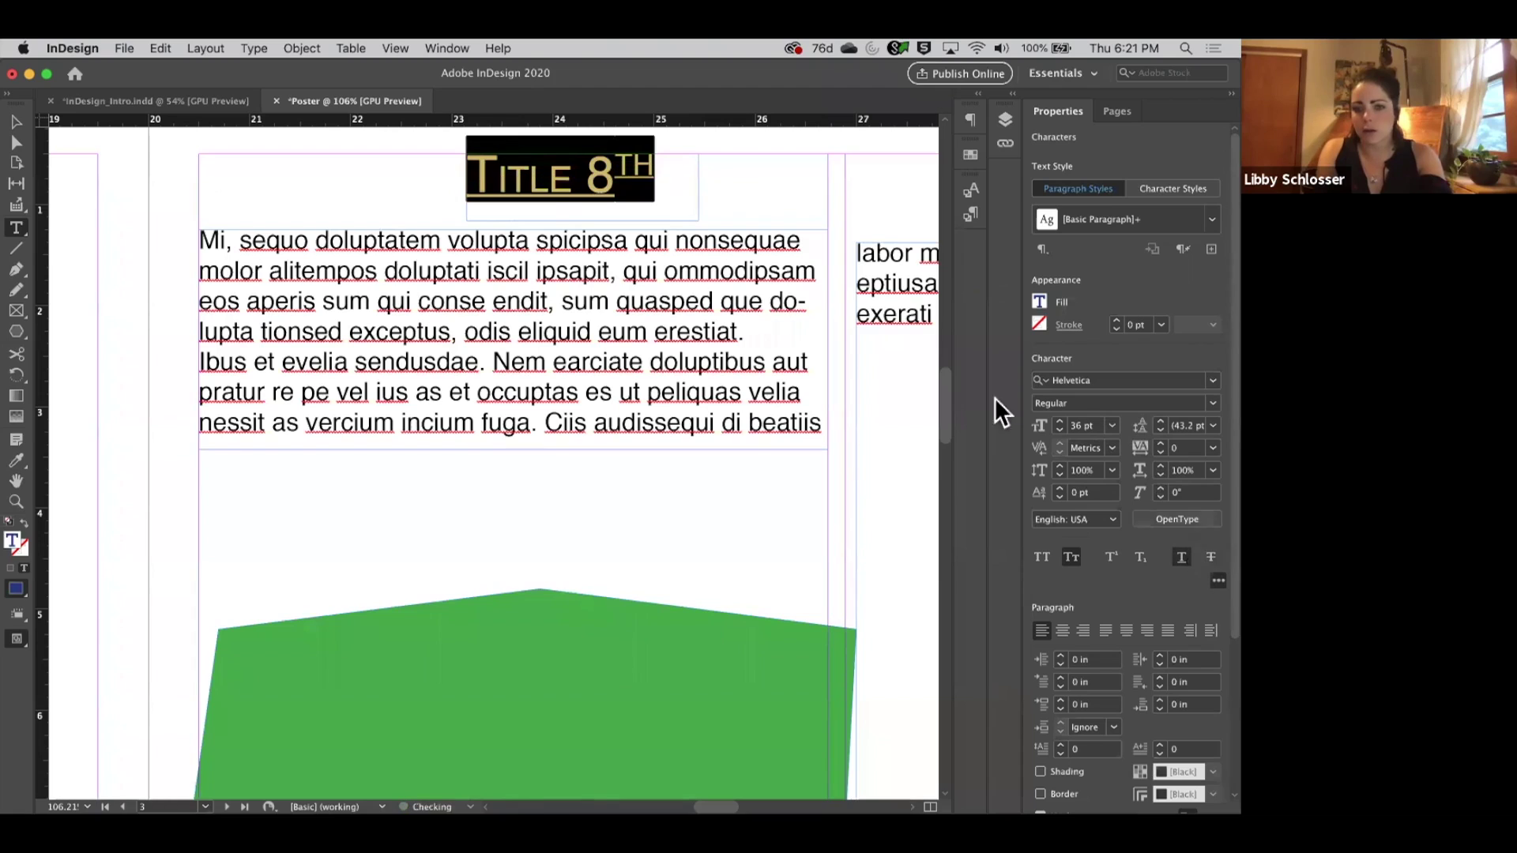
# Select the first paragraph of the body text under the title, centre it, and right-align it.
pyautogui.click(600, 355)
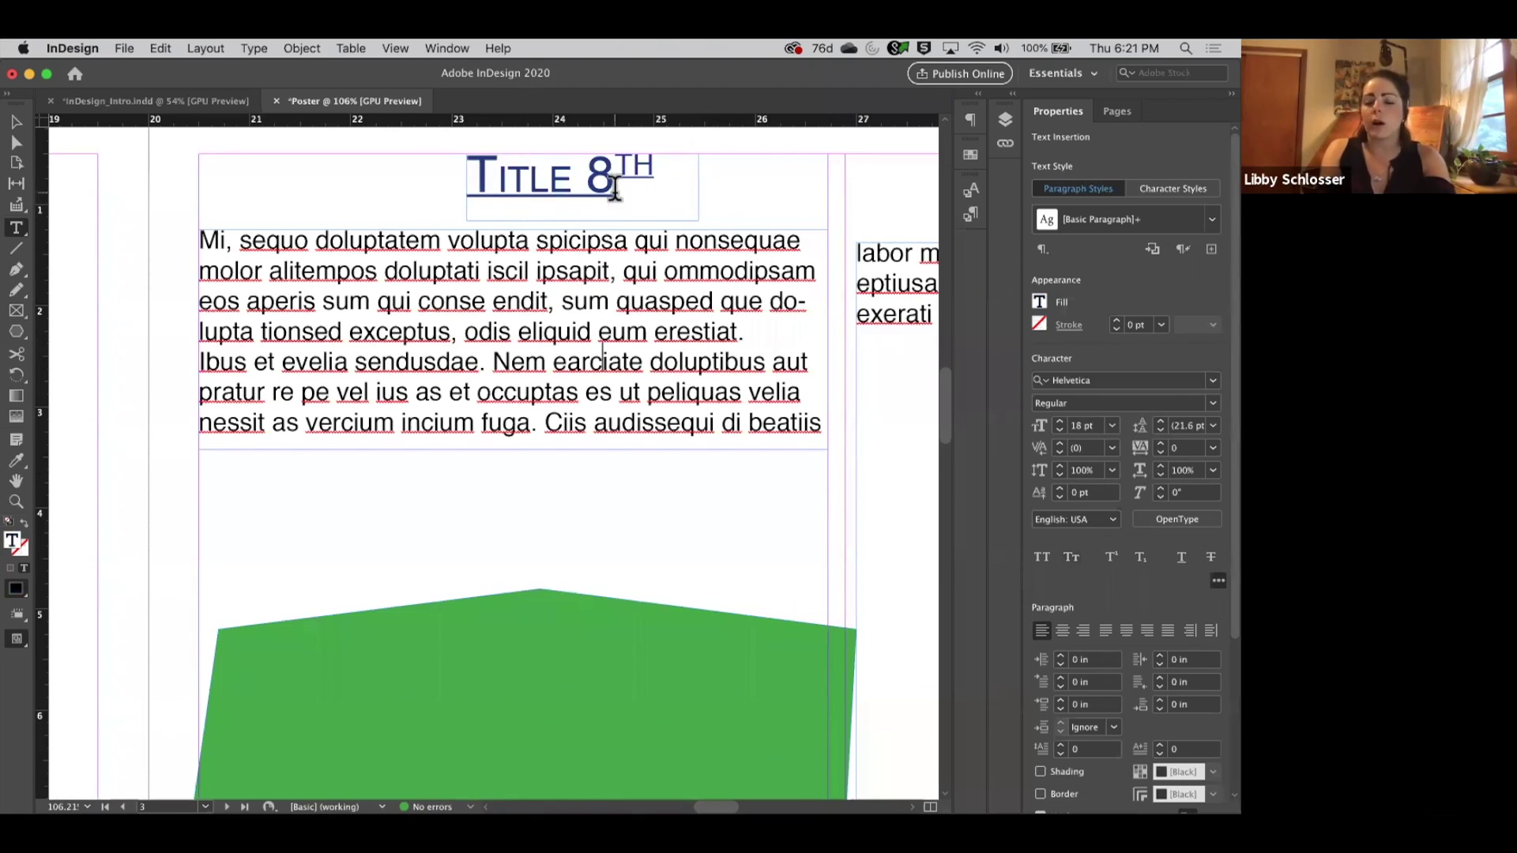
pyautogui.tripleClick(500, 301)
pyautogui.click(499, 301)
pyautogui.doubleClick(499, 301)
pyautogui.doubleClick(499, 301)
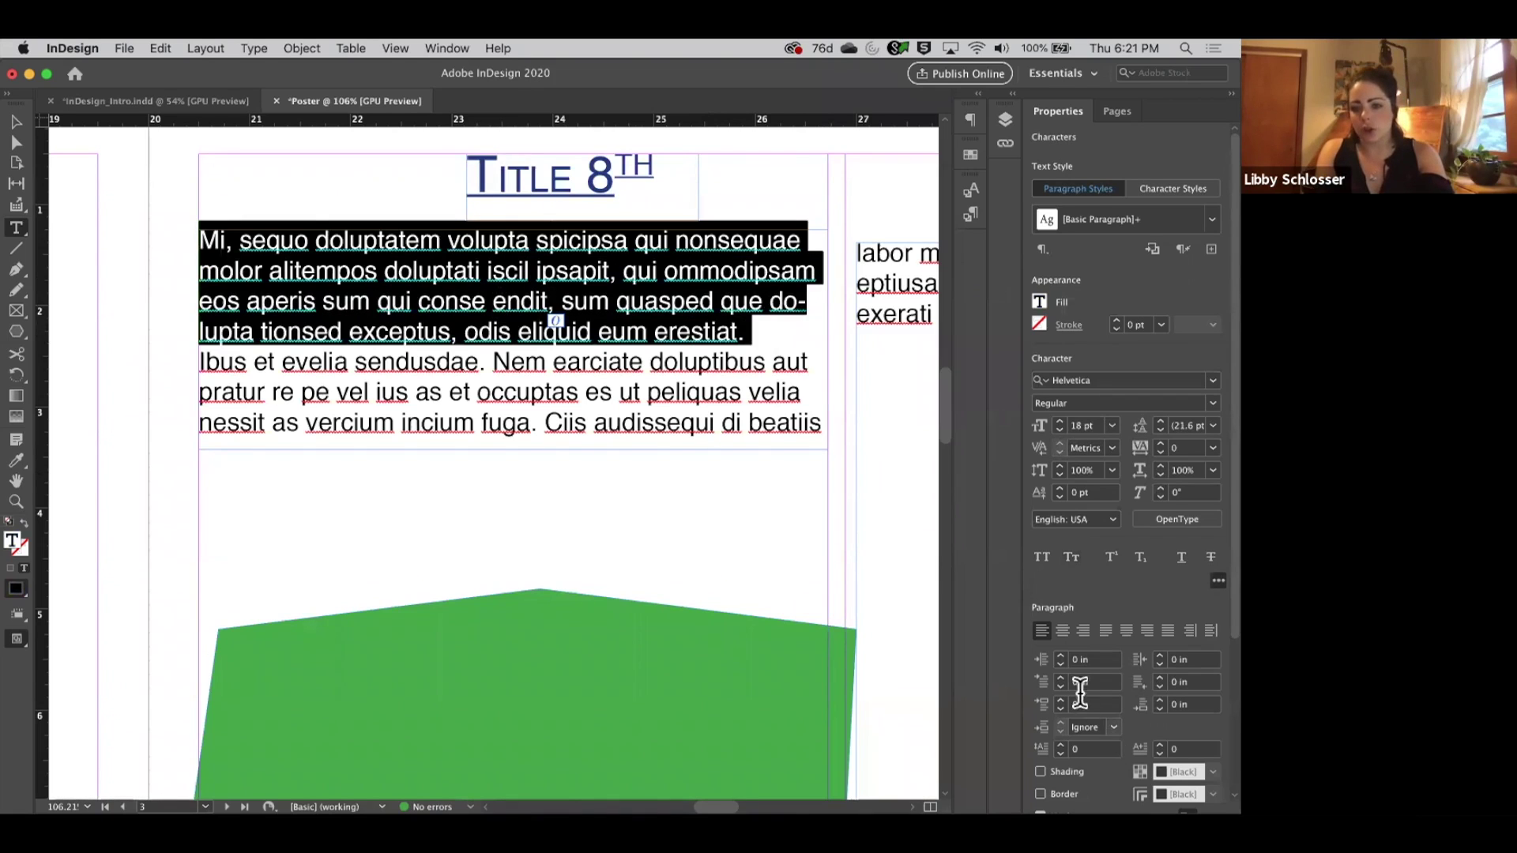
pyautogui.click(1062, 630)
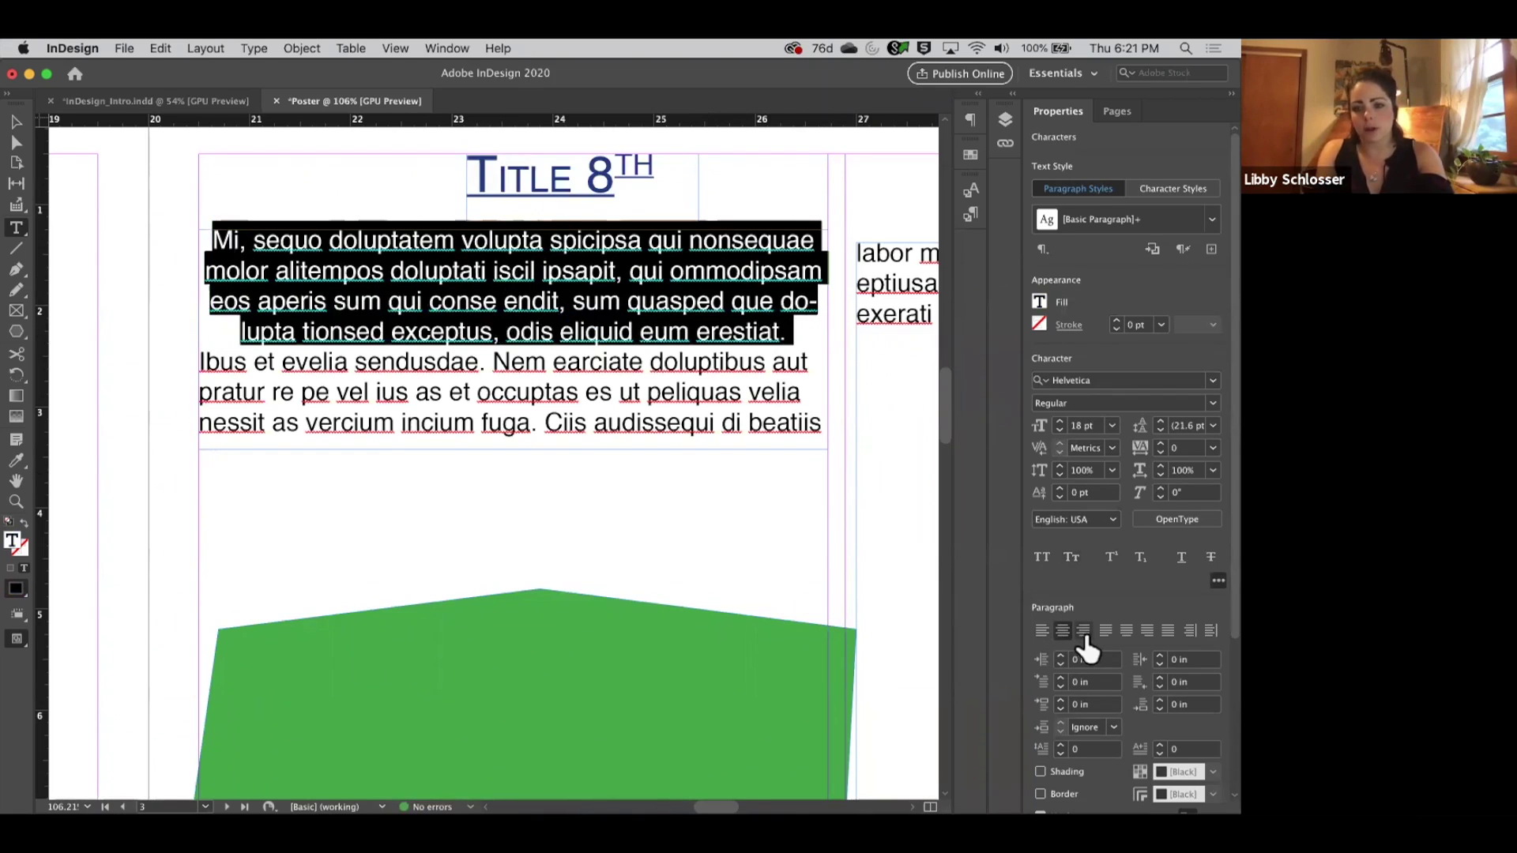
pyautogui.click(1083, 631)
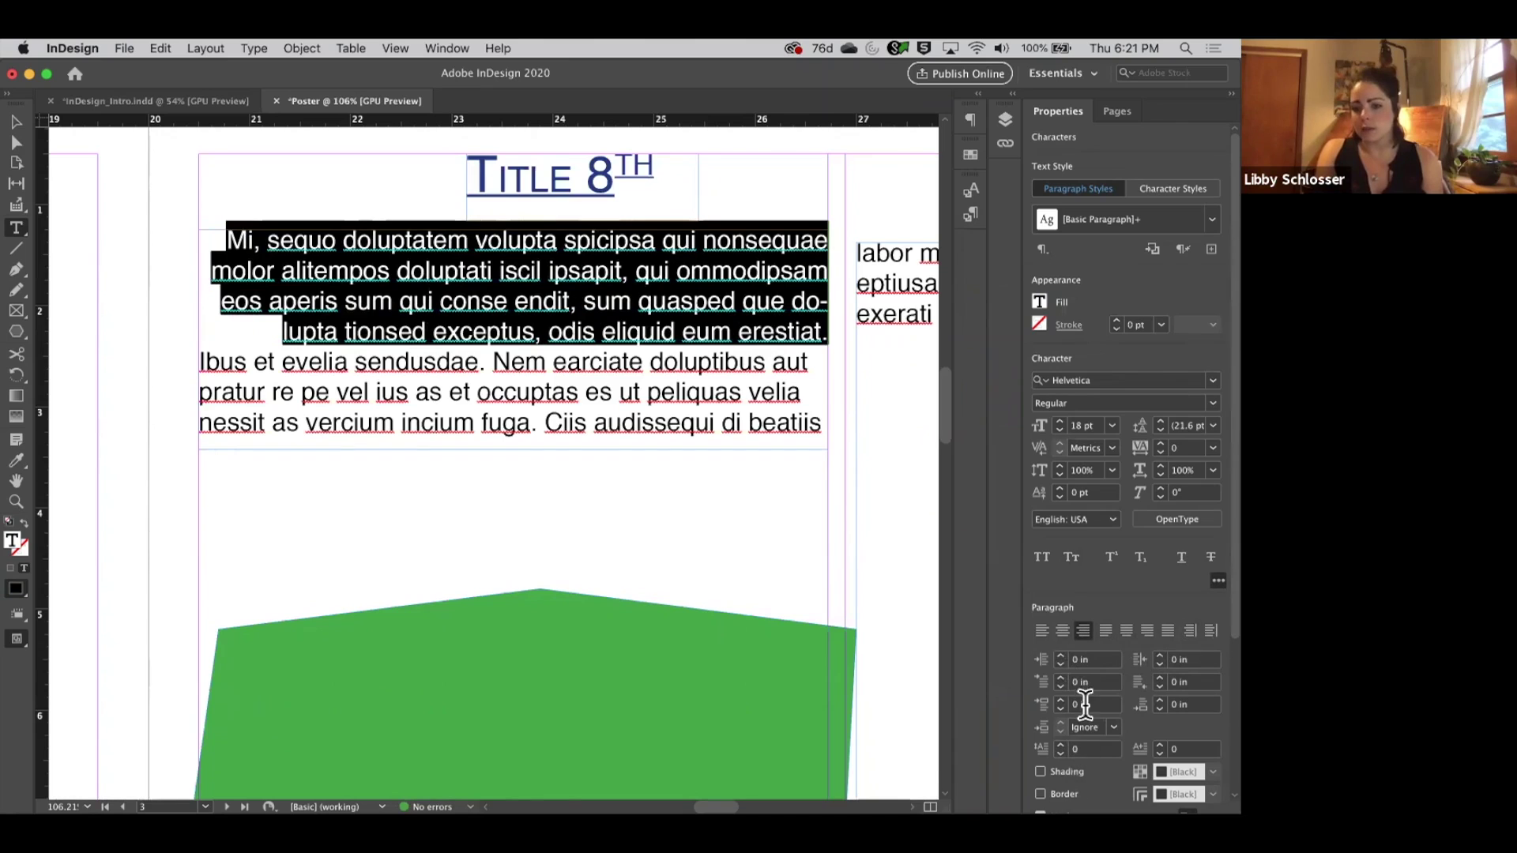
# Give the first body paragraph a 0.25 in left indent and set it to left alignment.
pyautogui.click(1061, 655)
pyautogui.doubleClick(1059, 654)
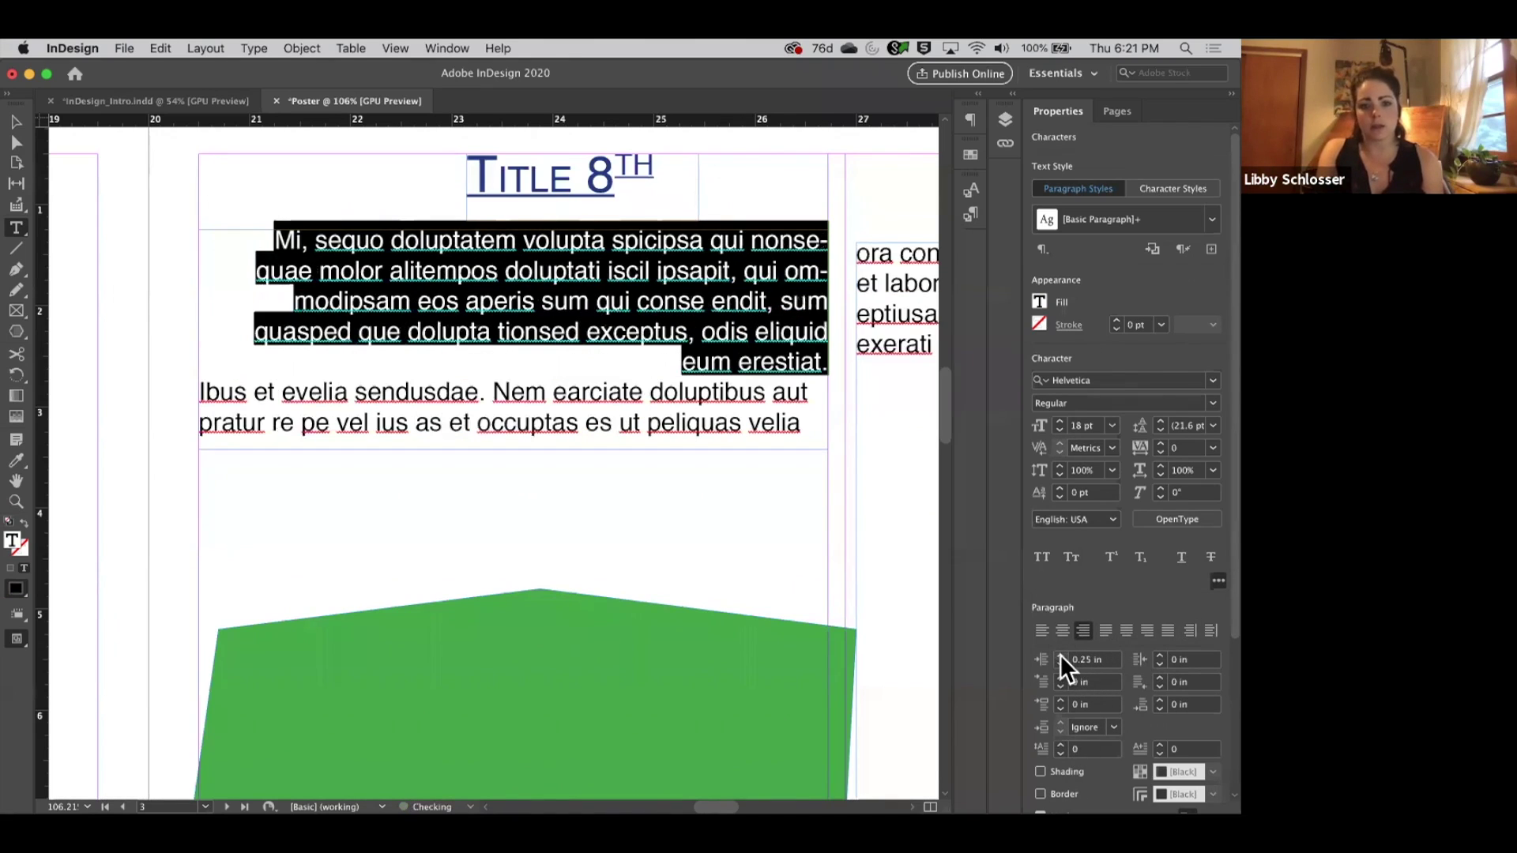
pyautogui.click(1041, 630)
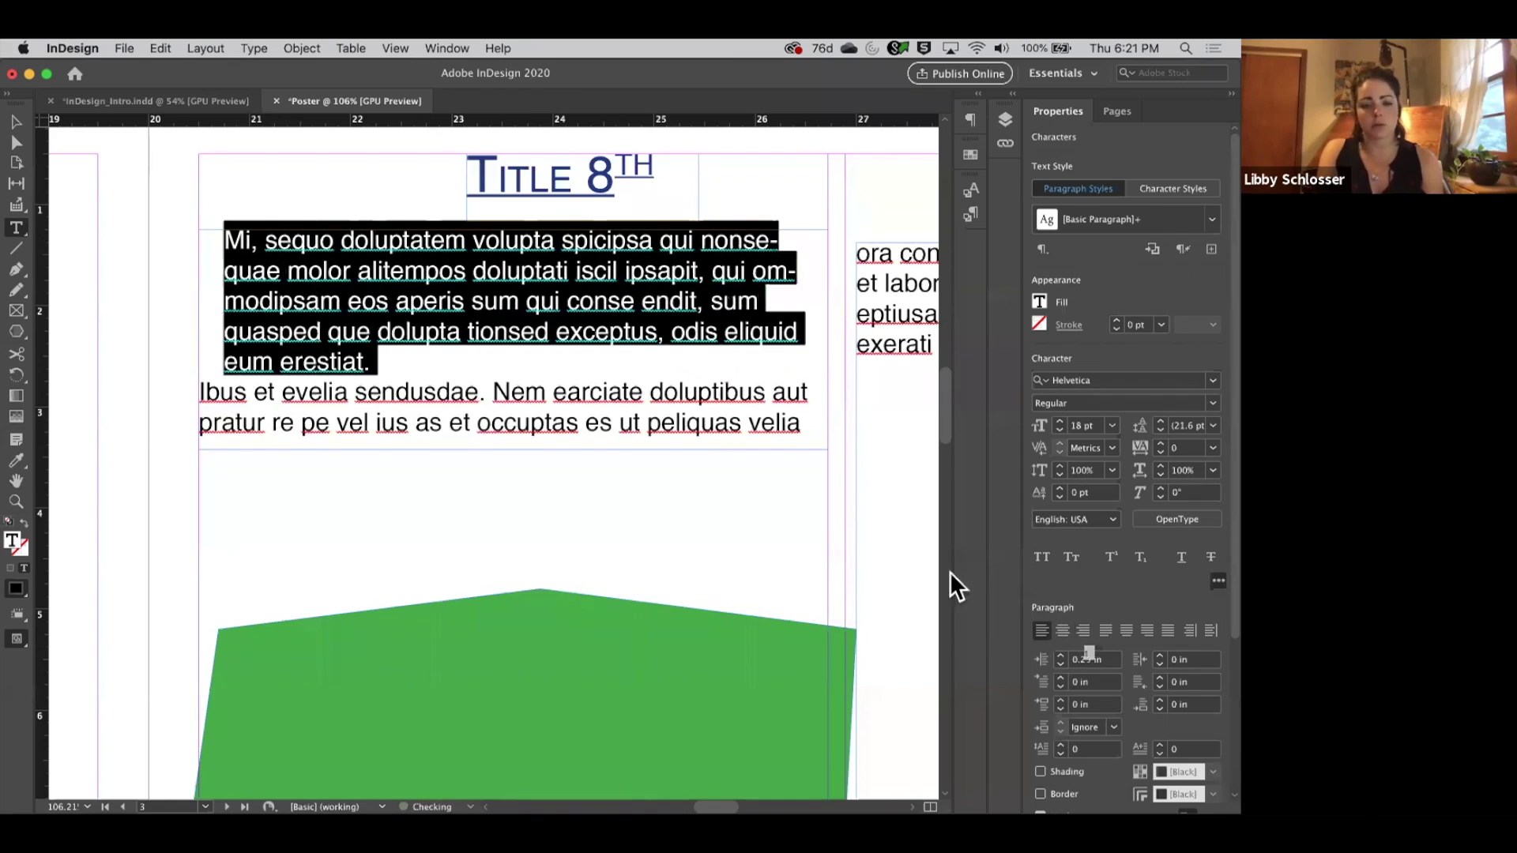
pyautogui.click(629, 387)
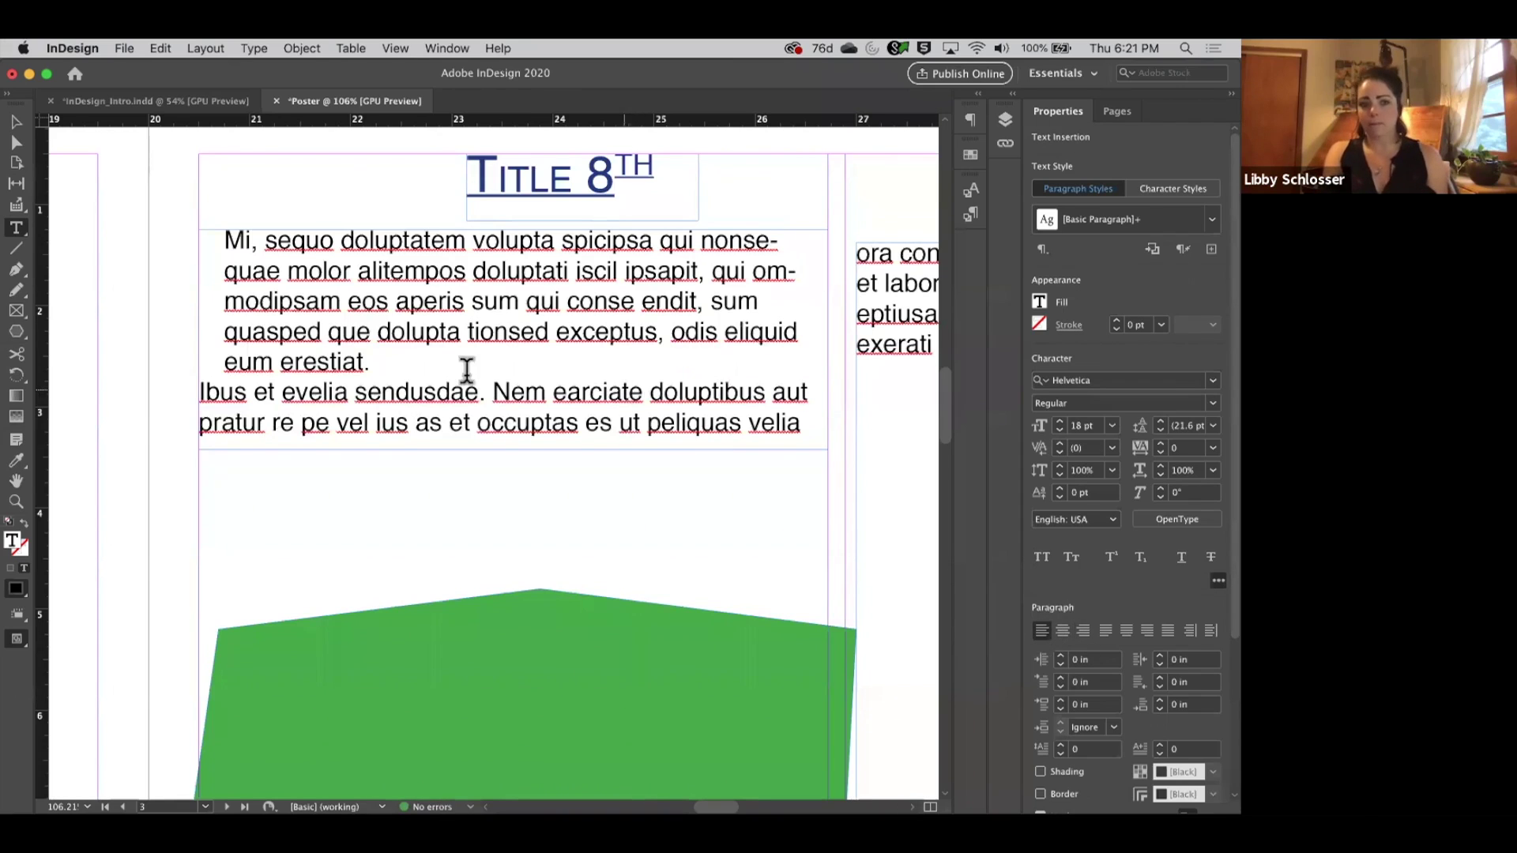
pyautogui.click(22, 123)
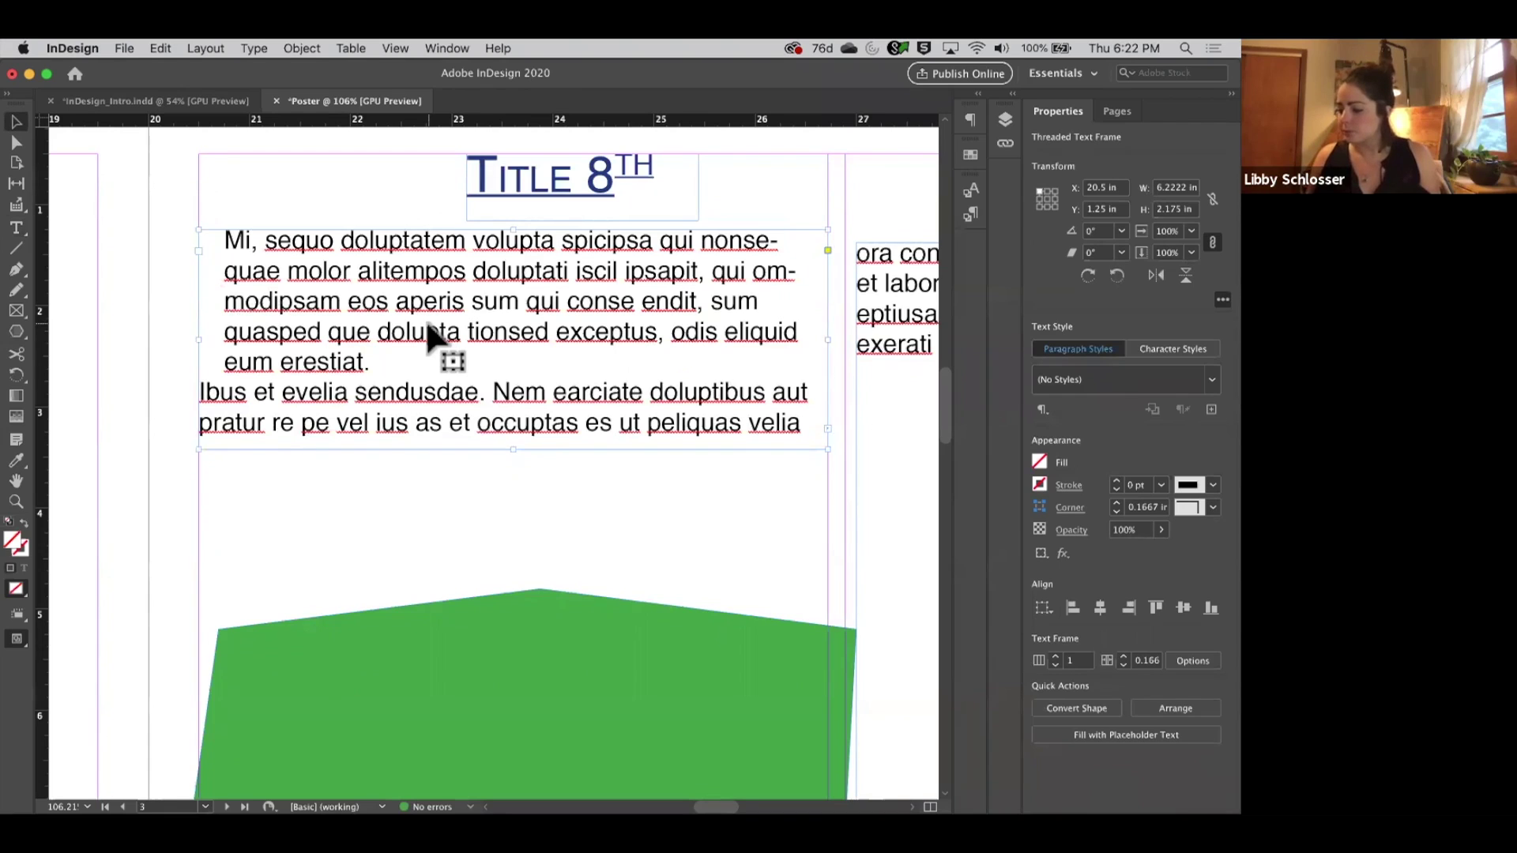
# Start type on a path along the outline of the magenta shape on page 2 and fill it with placeholder text.
pyautogui.scroll(-5, 378, 336)
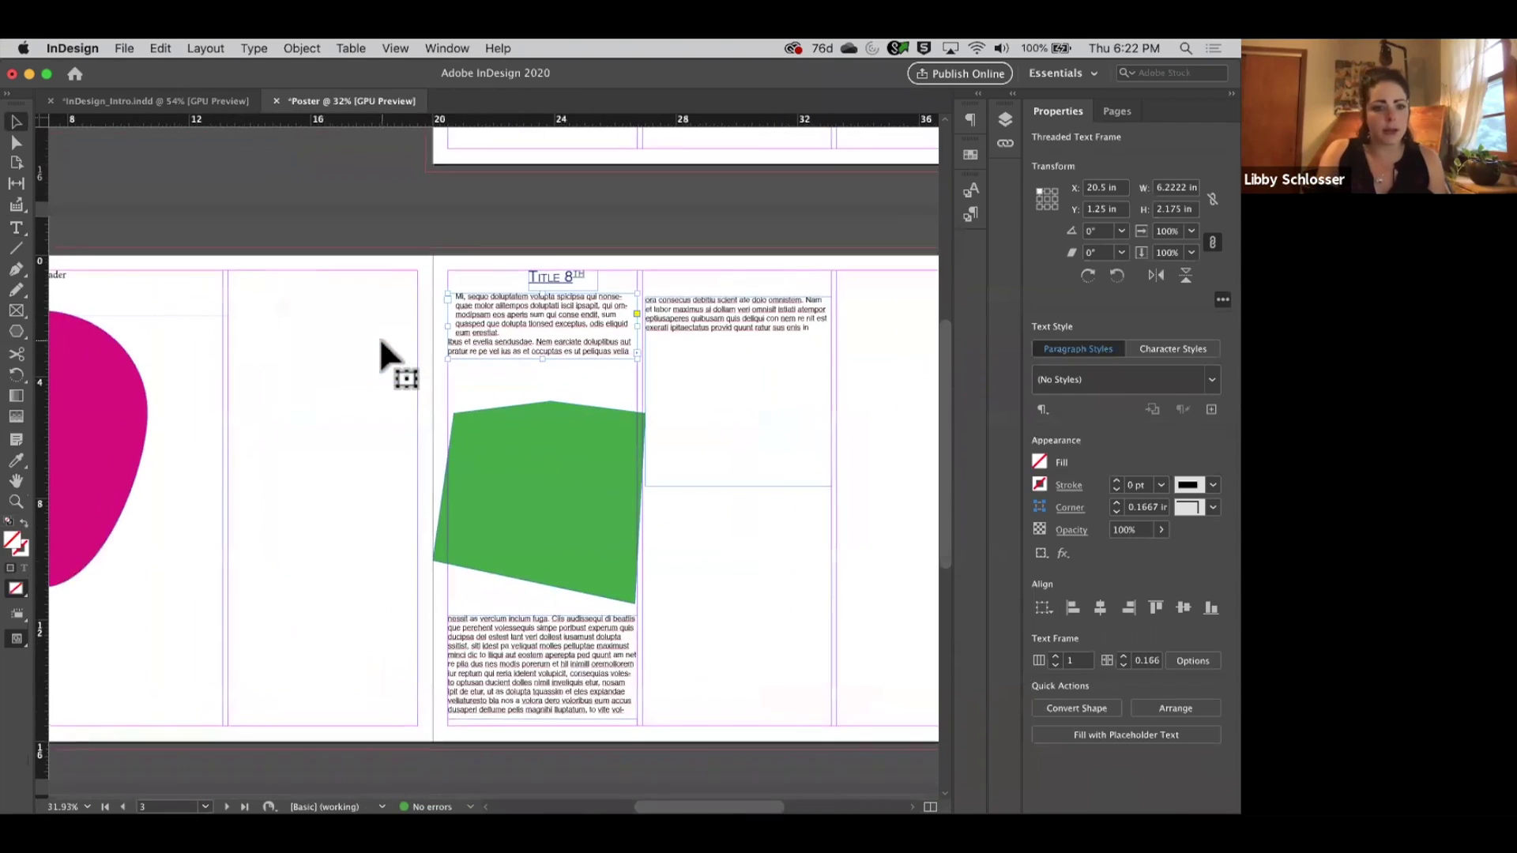
pyautogui.hscroll(-10, 379, 337)
pyautogui.scroll(2, 253, 344)
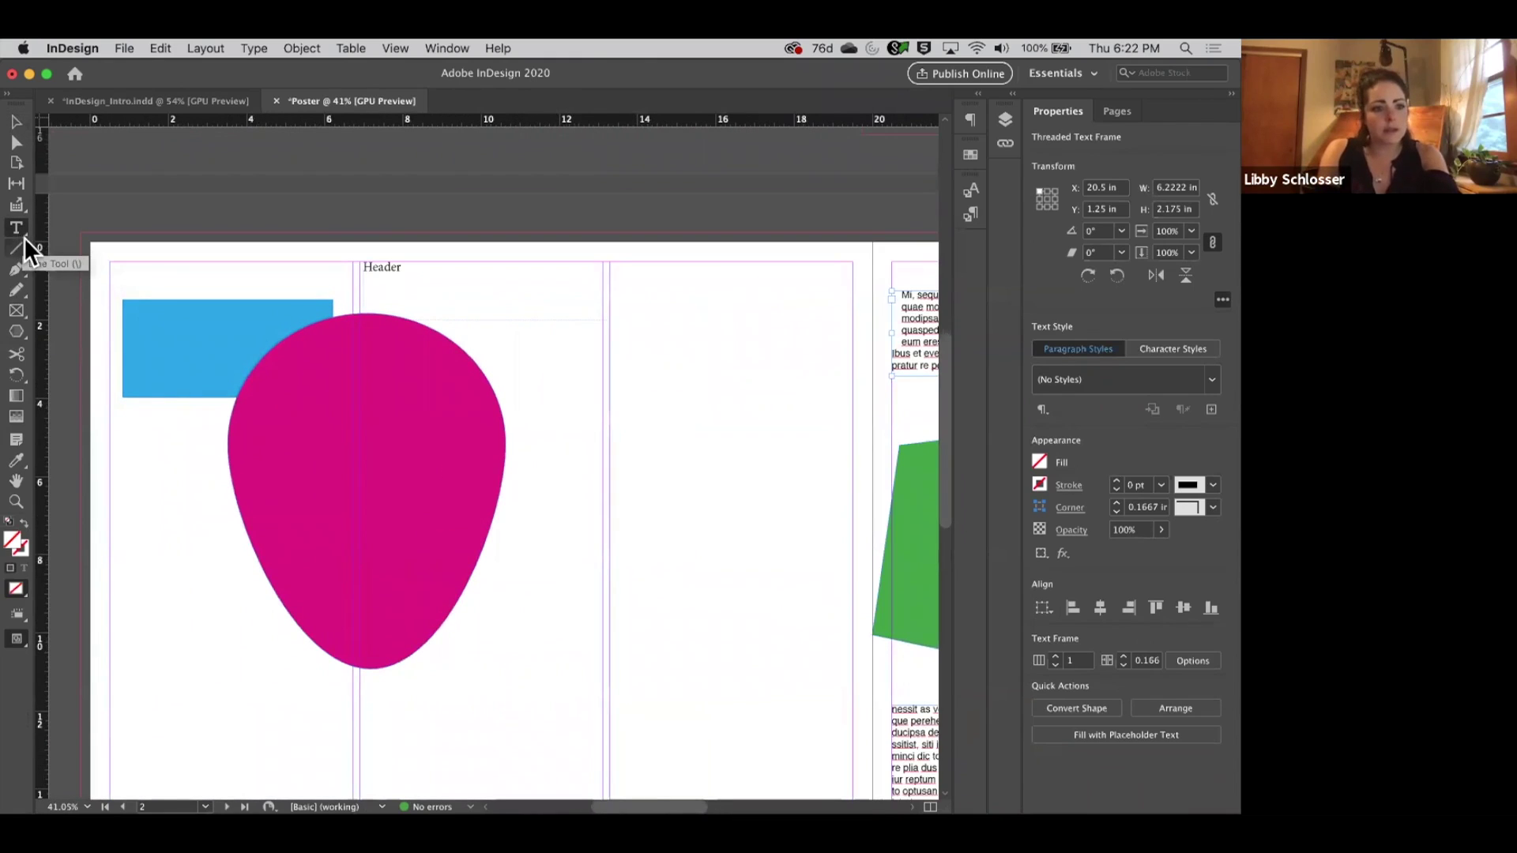
pyautogui.moveTo(17, 229); pyautogui.dragTo(50, 259)
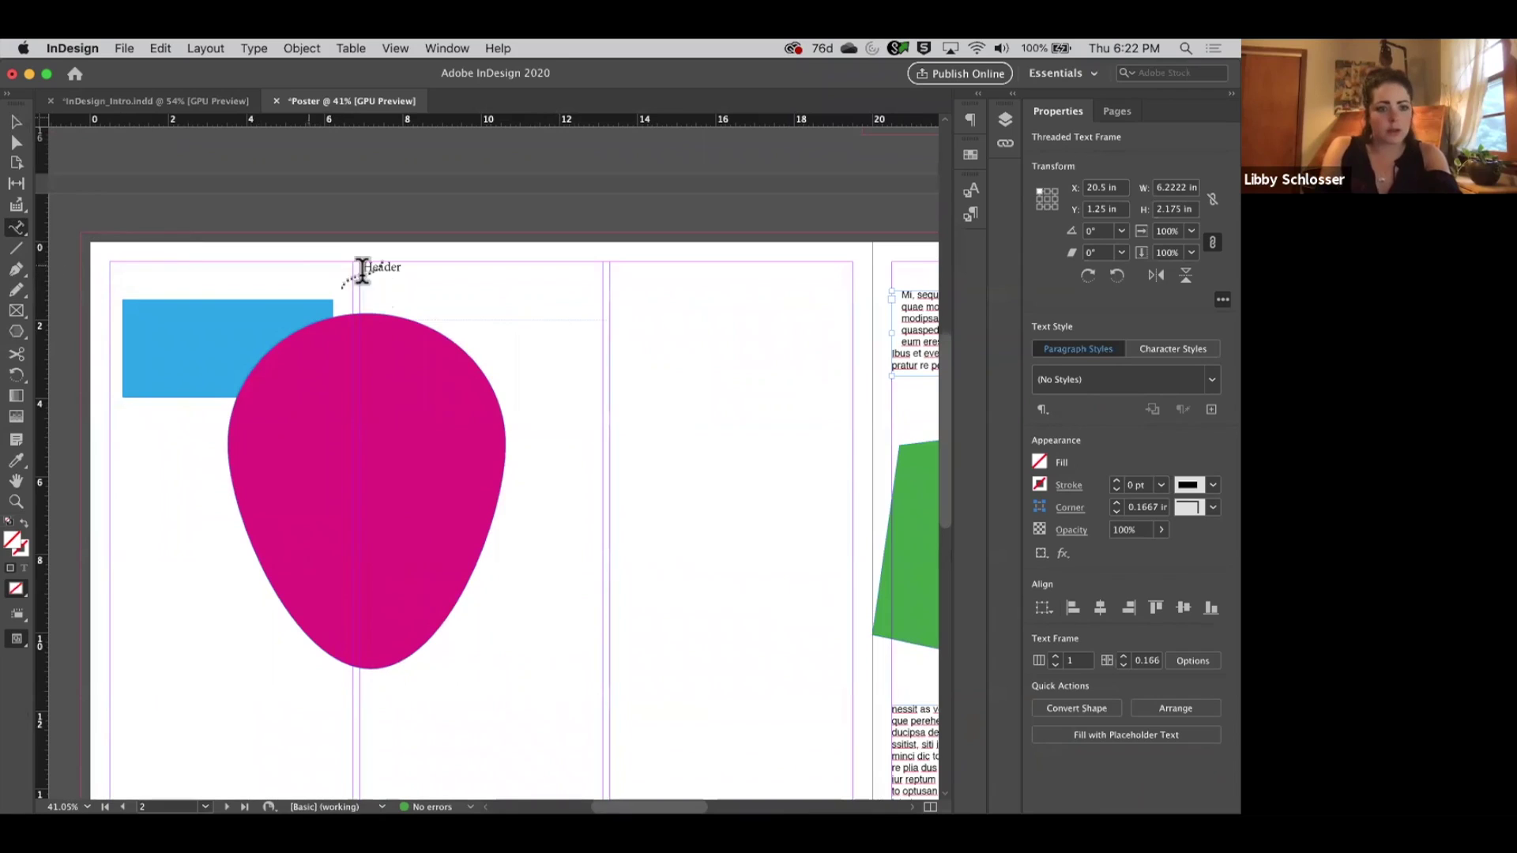
pyautogui.click(378, 312)
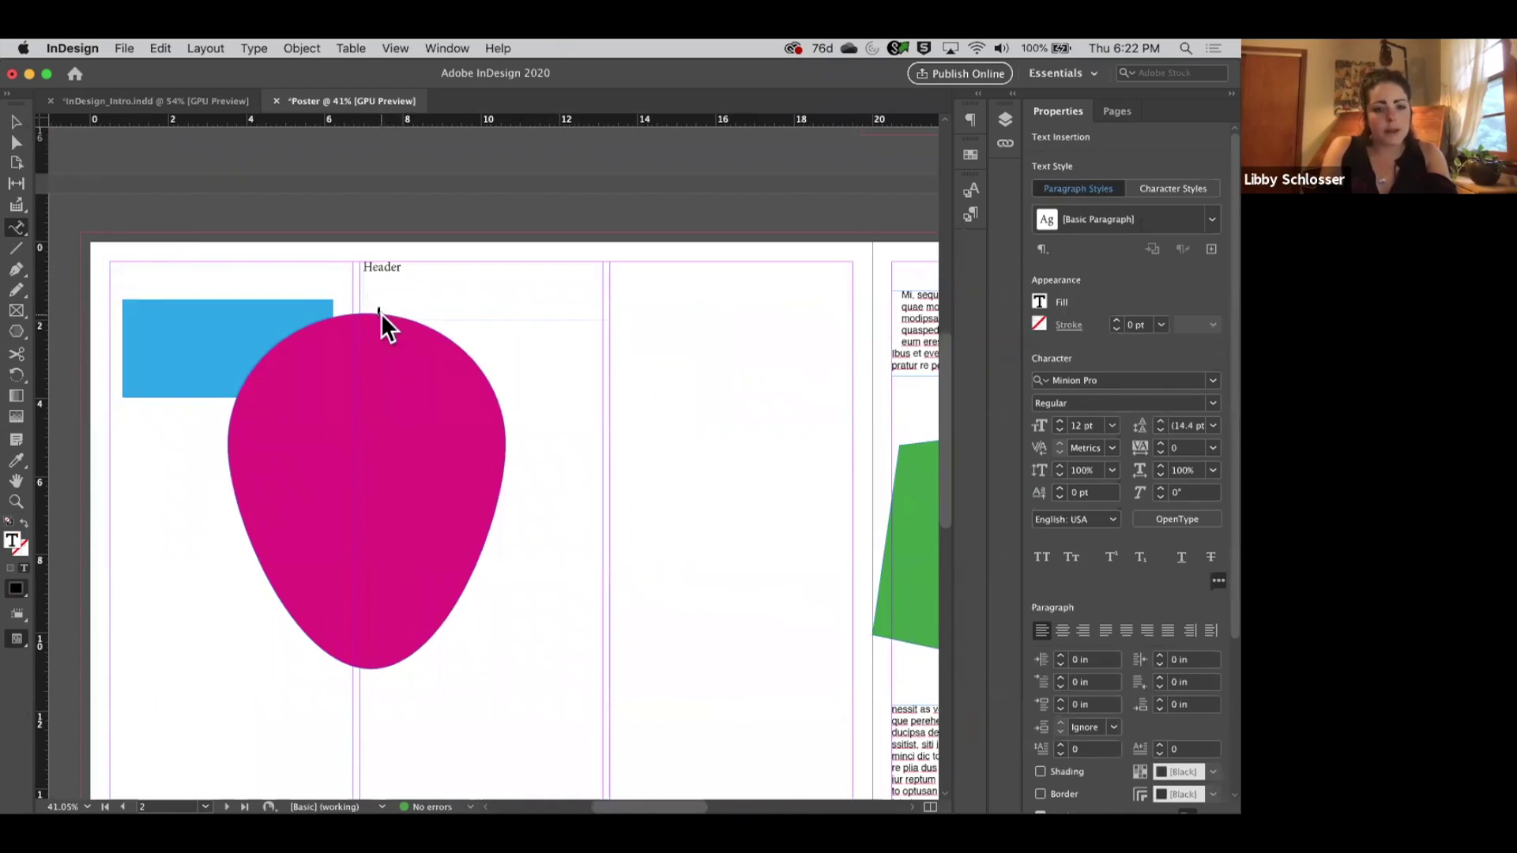
pyautogui.rightClick(380, 312)
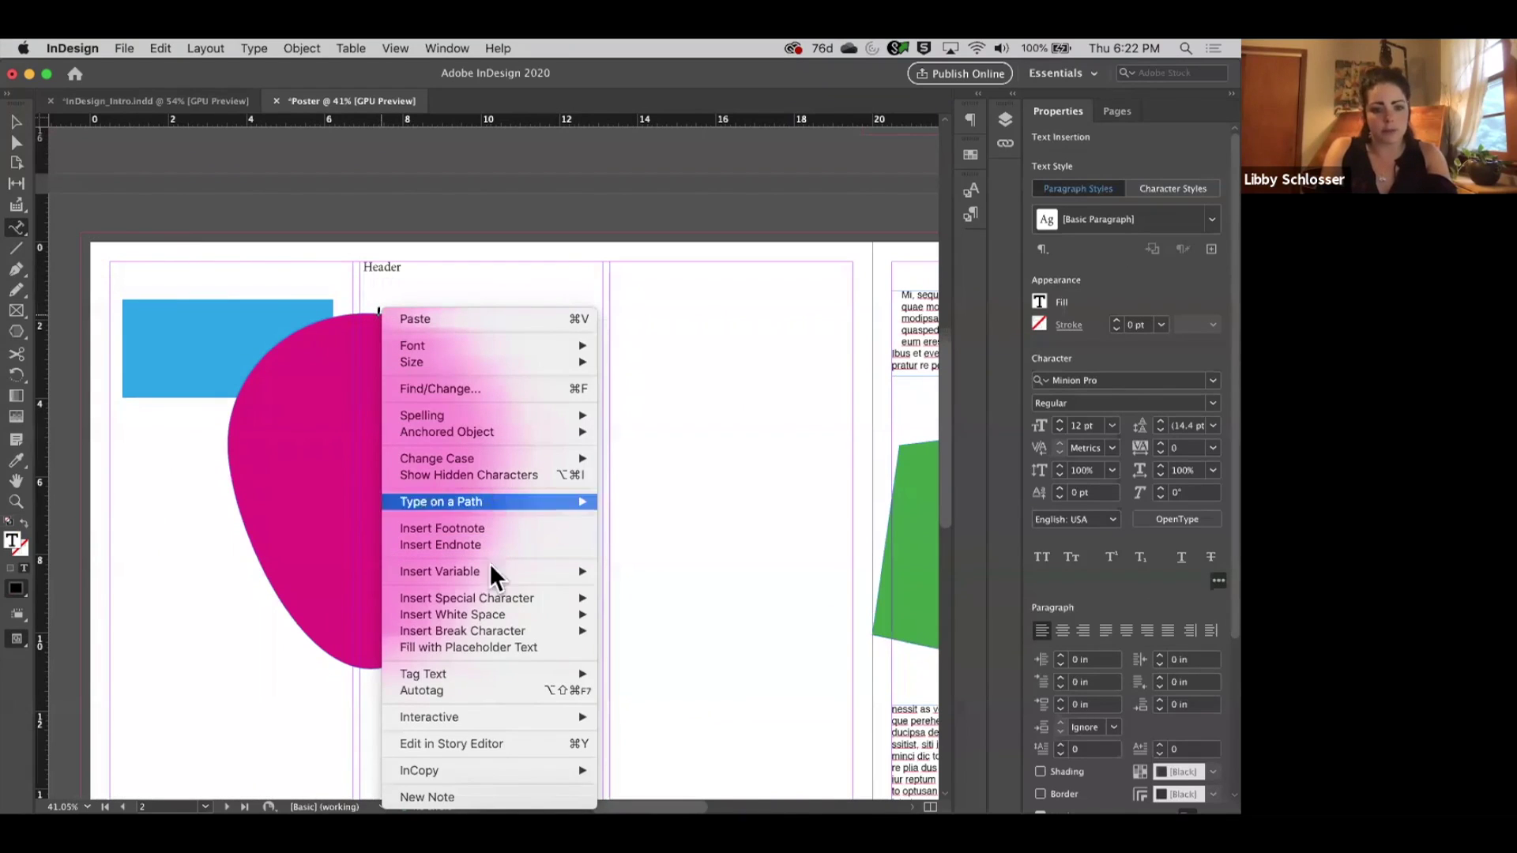
pyautogui.click(487, 644)
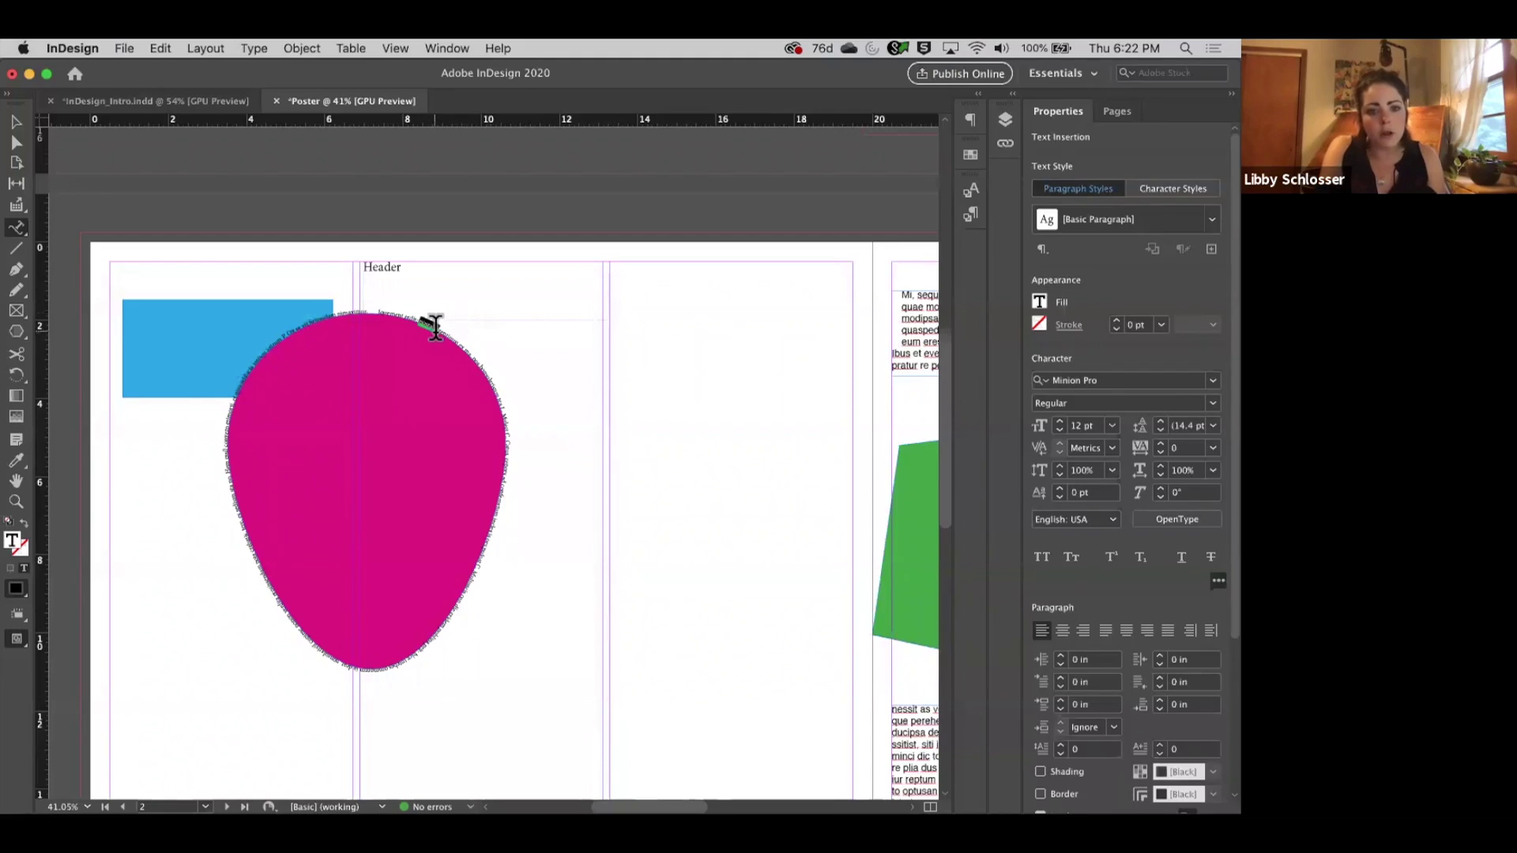
# Set all the text around the magenta shape's outline to 24 pt and deselect the shape.
pyautogui.press('super+a')
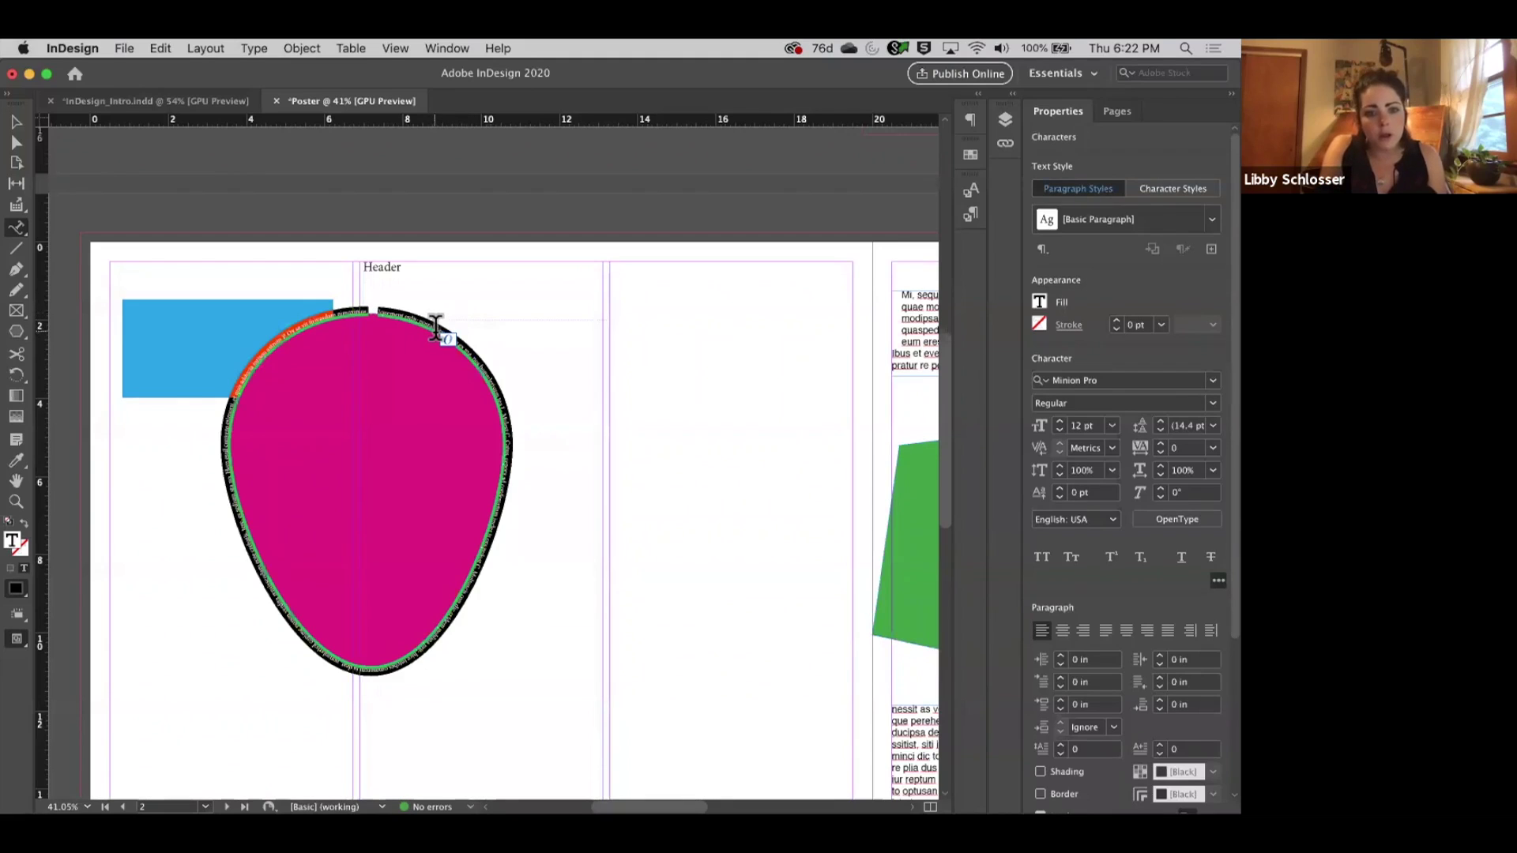
pyautogui.click(1112, 426)
pyautogui.click(1101, 608)
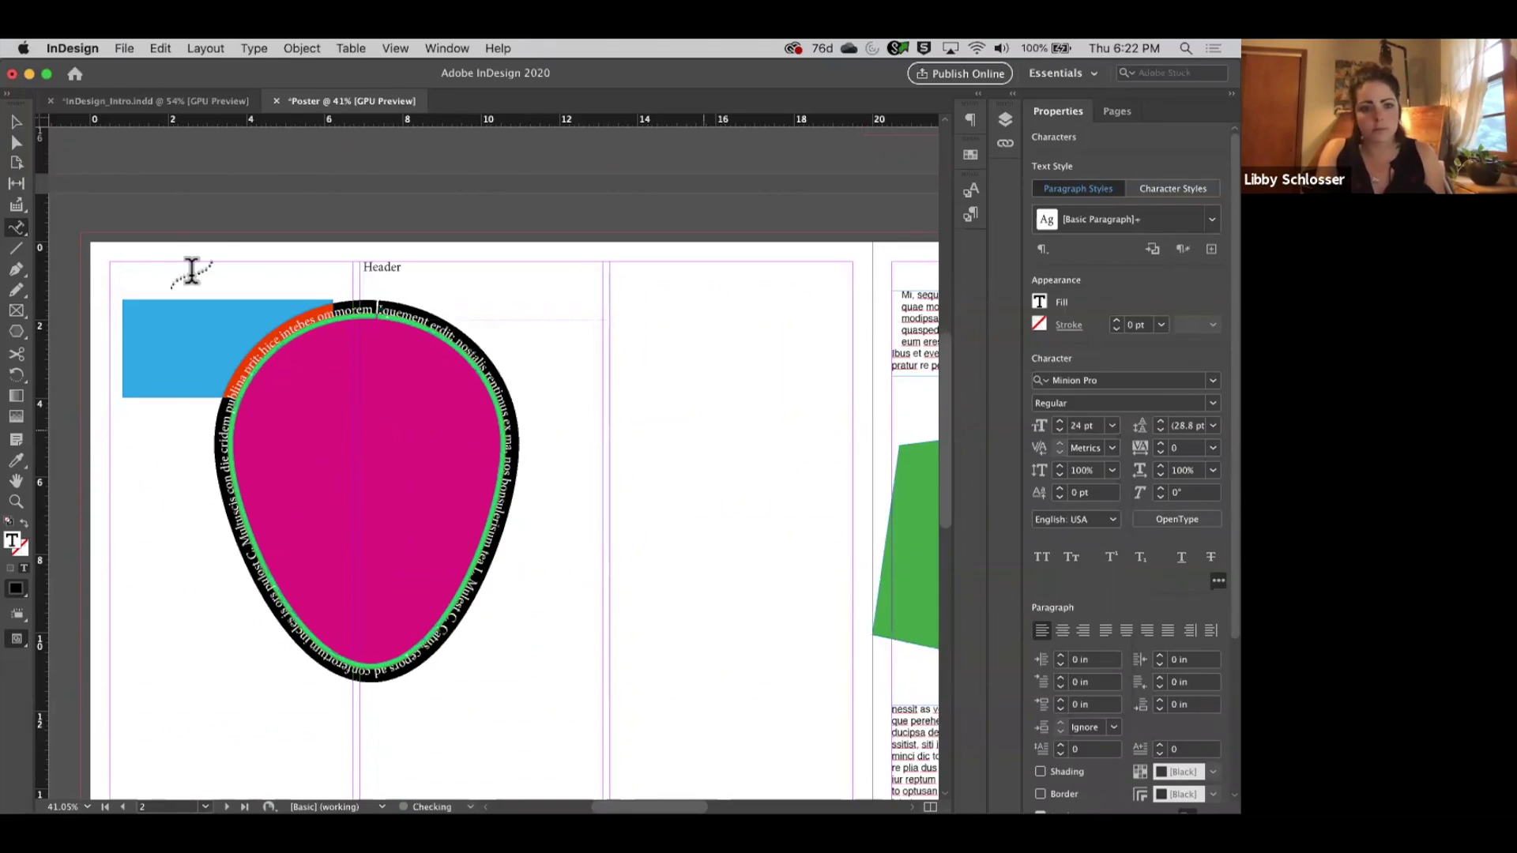
pyautogui.click(17, 124)
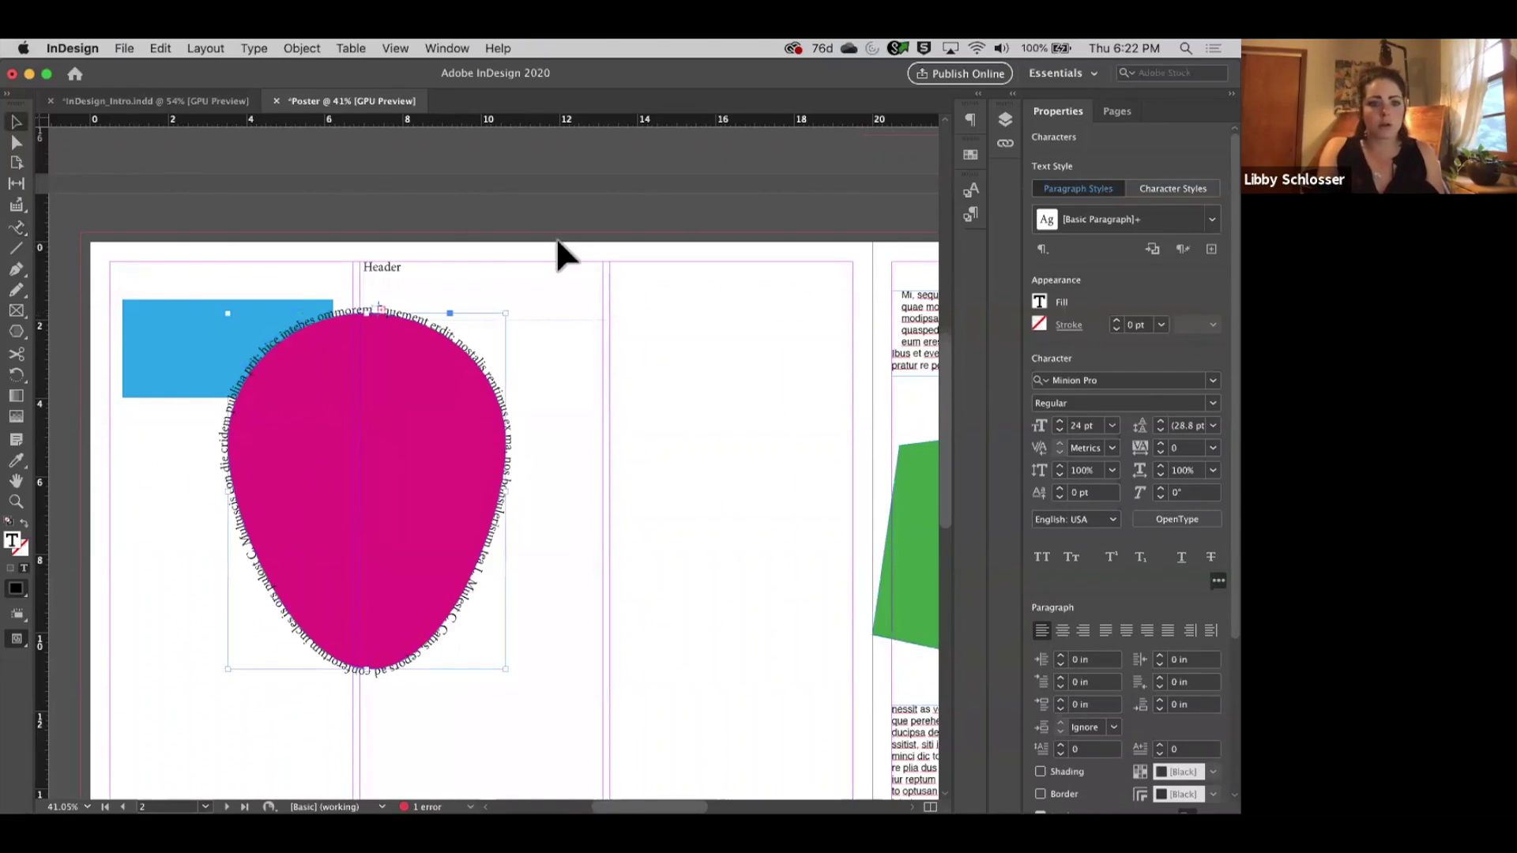
pyautogui.click(521, 466)
# Sample the magenta shape's fill with the Eyedropper and apply it to the green polygon on page 3.
pyautogui.scroll(-2, 306, 534)
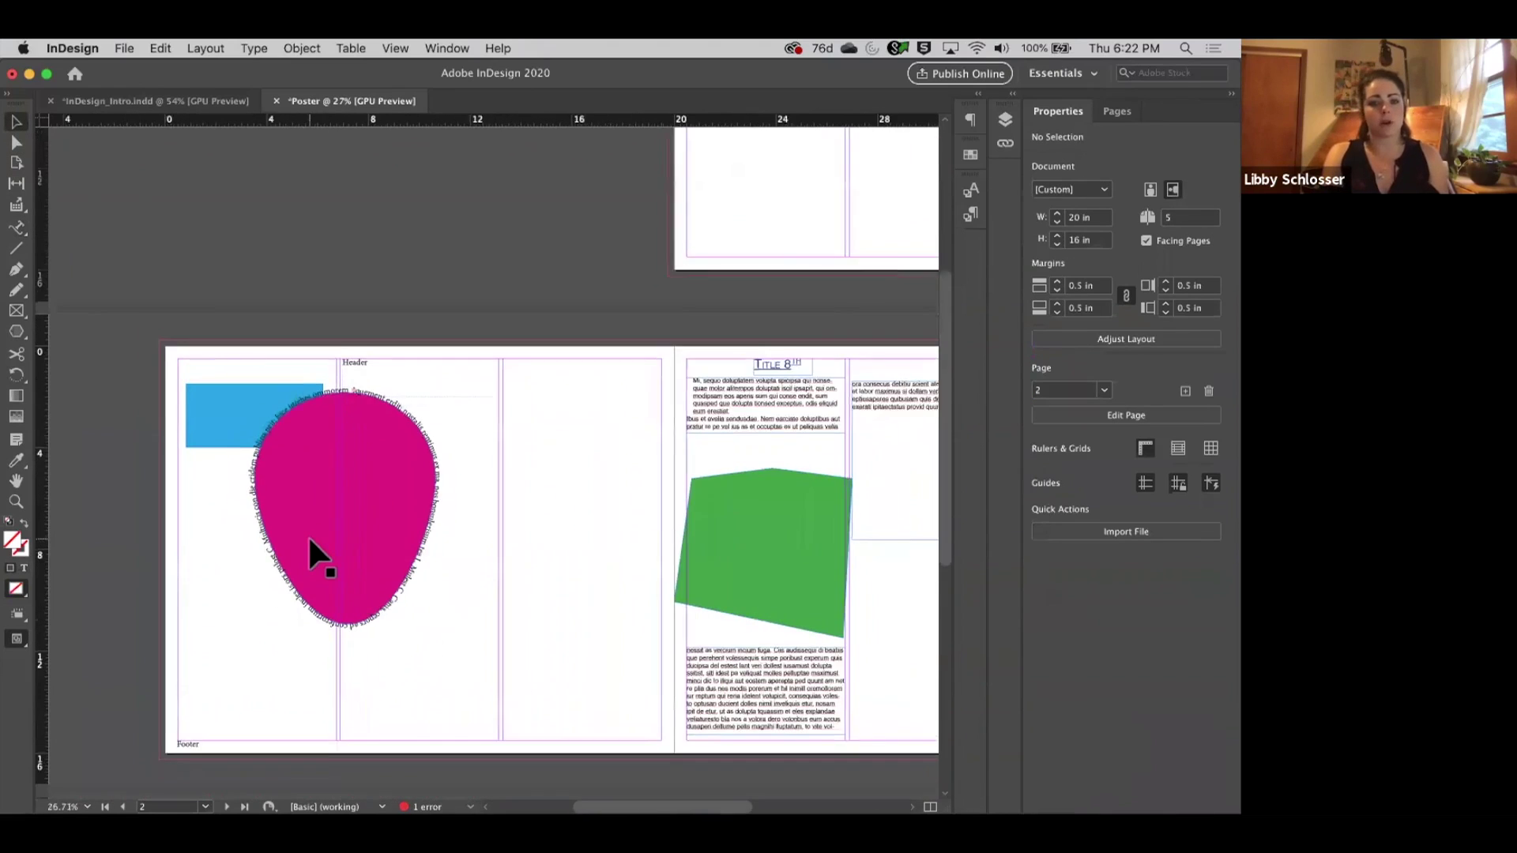
pyautogui.scroll(2, 306, 534)
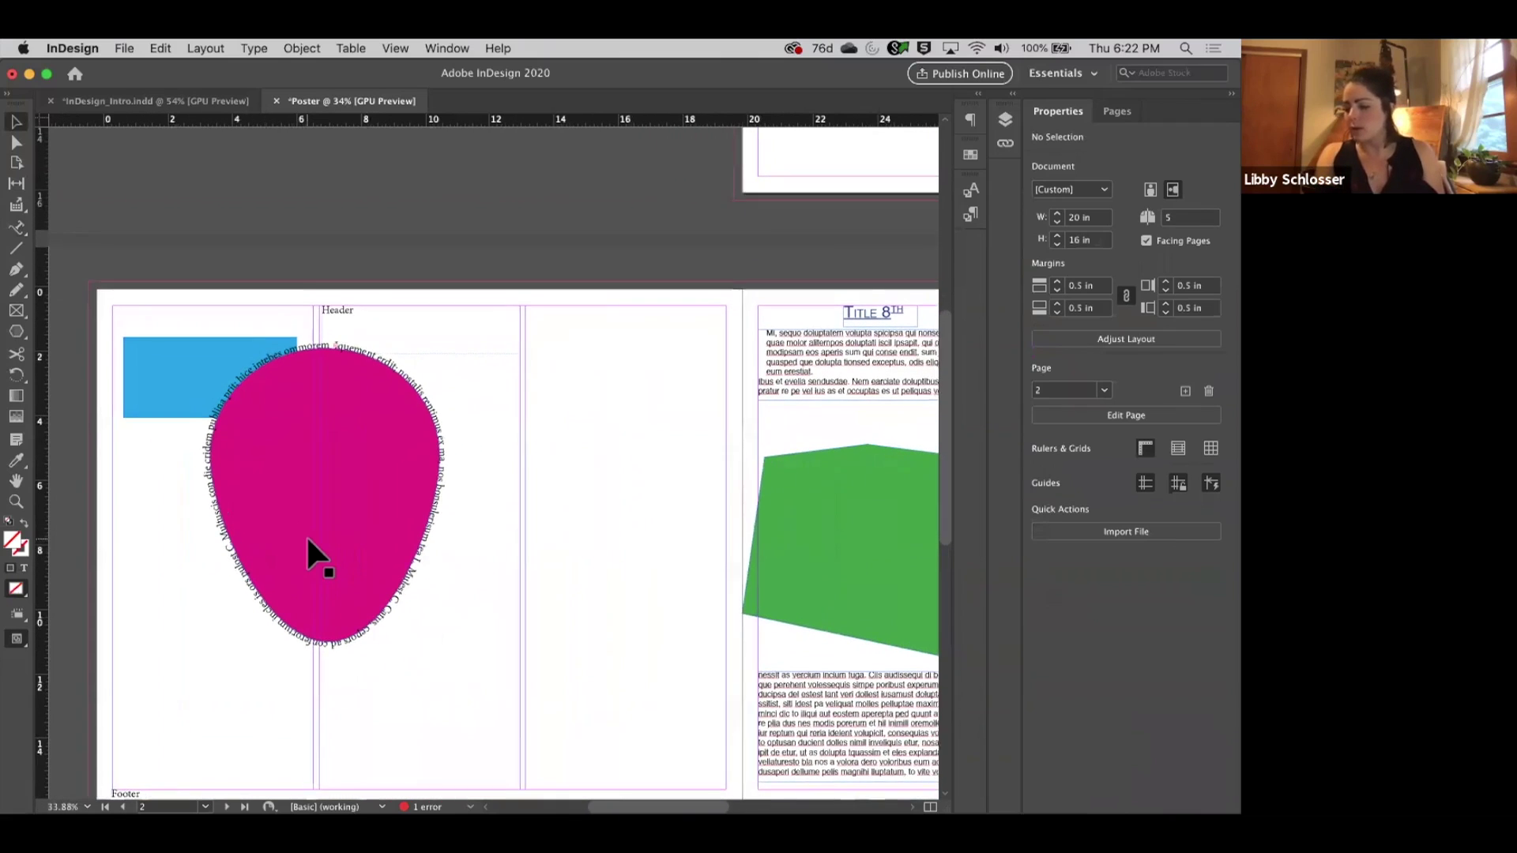
pyautogui.hscroll(5, 570, 543)
pyautogui.scroll(2, 571, 544)
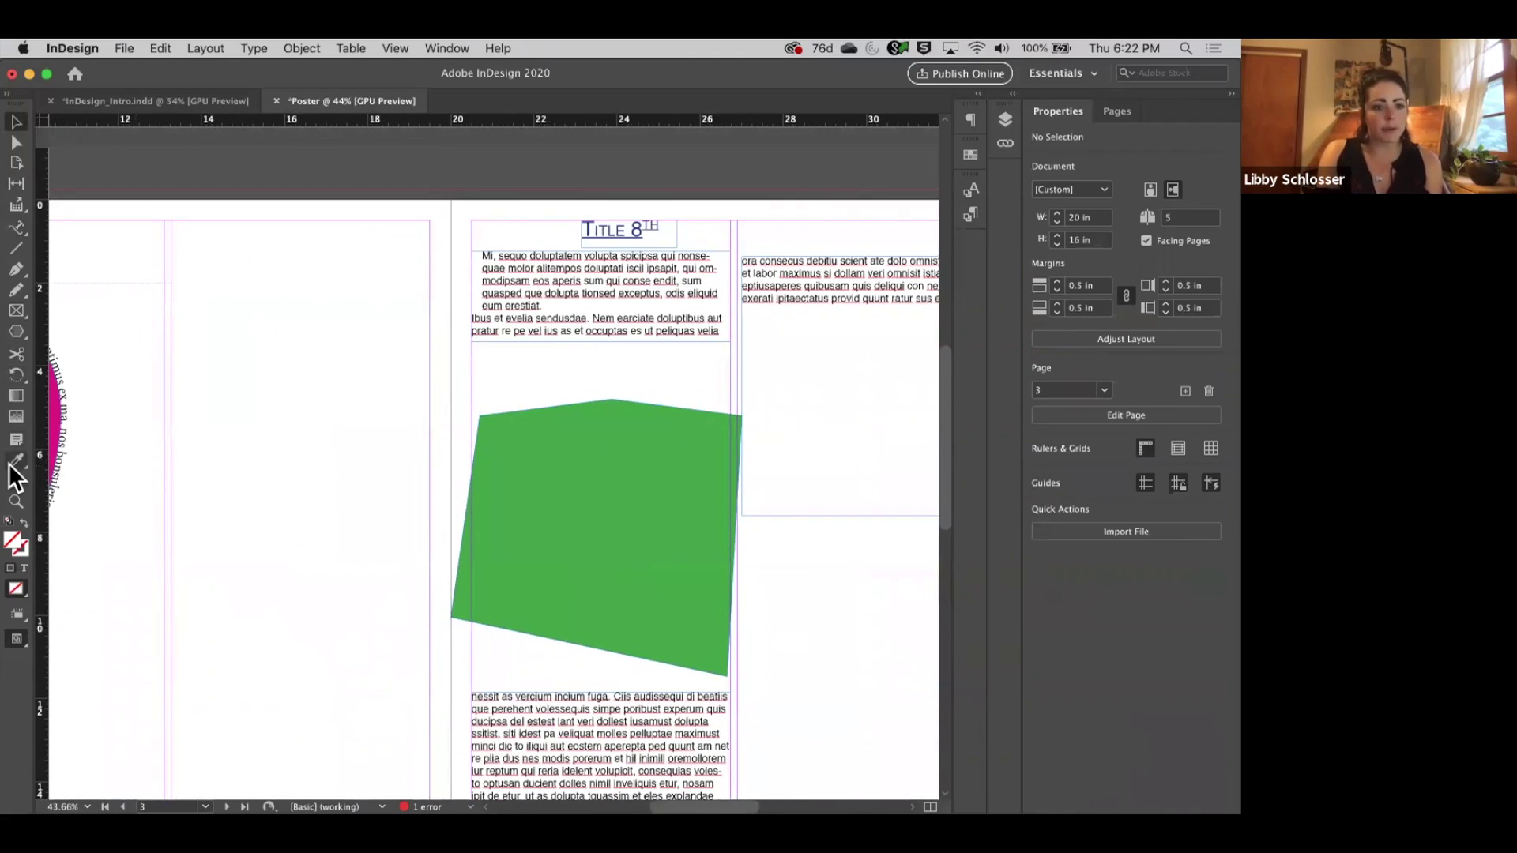
pyautogui.hscroll(-5, 158, 466)
pyautogui.hscroll(-5, 158, 465)
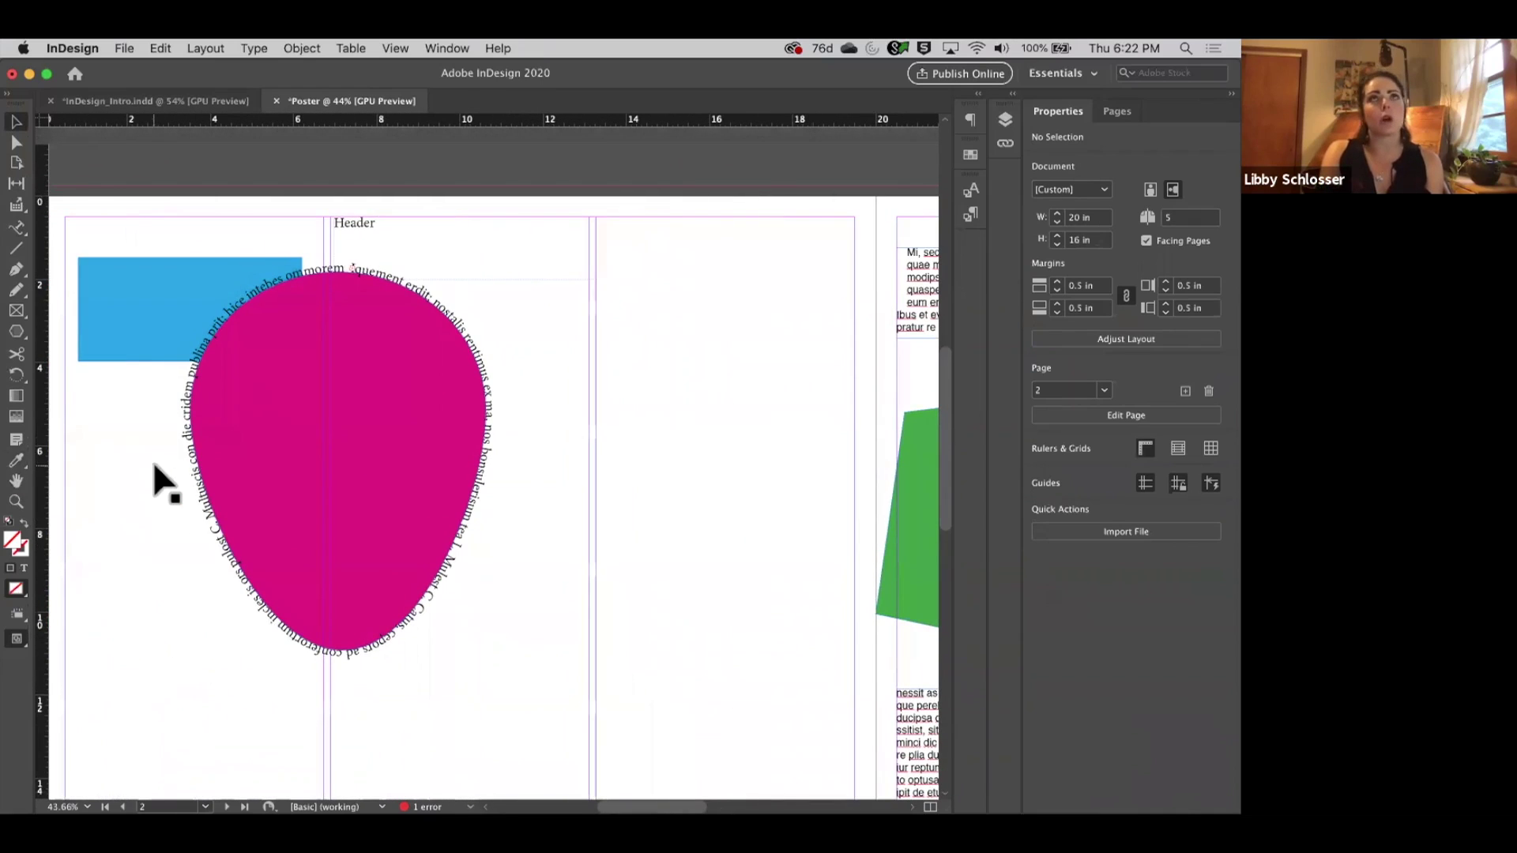
pyautogui.click(17, 461)
pyautogui.click(282, 437)
pyautogui.click(905, 495)
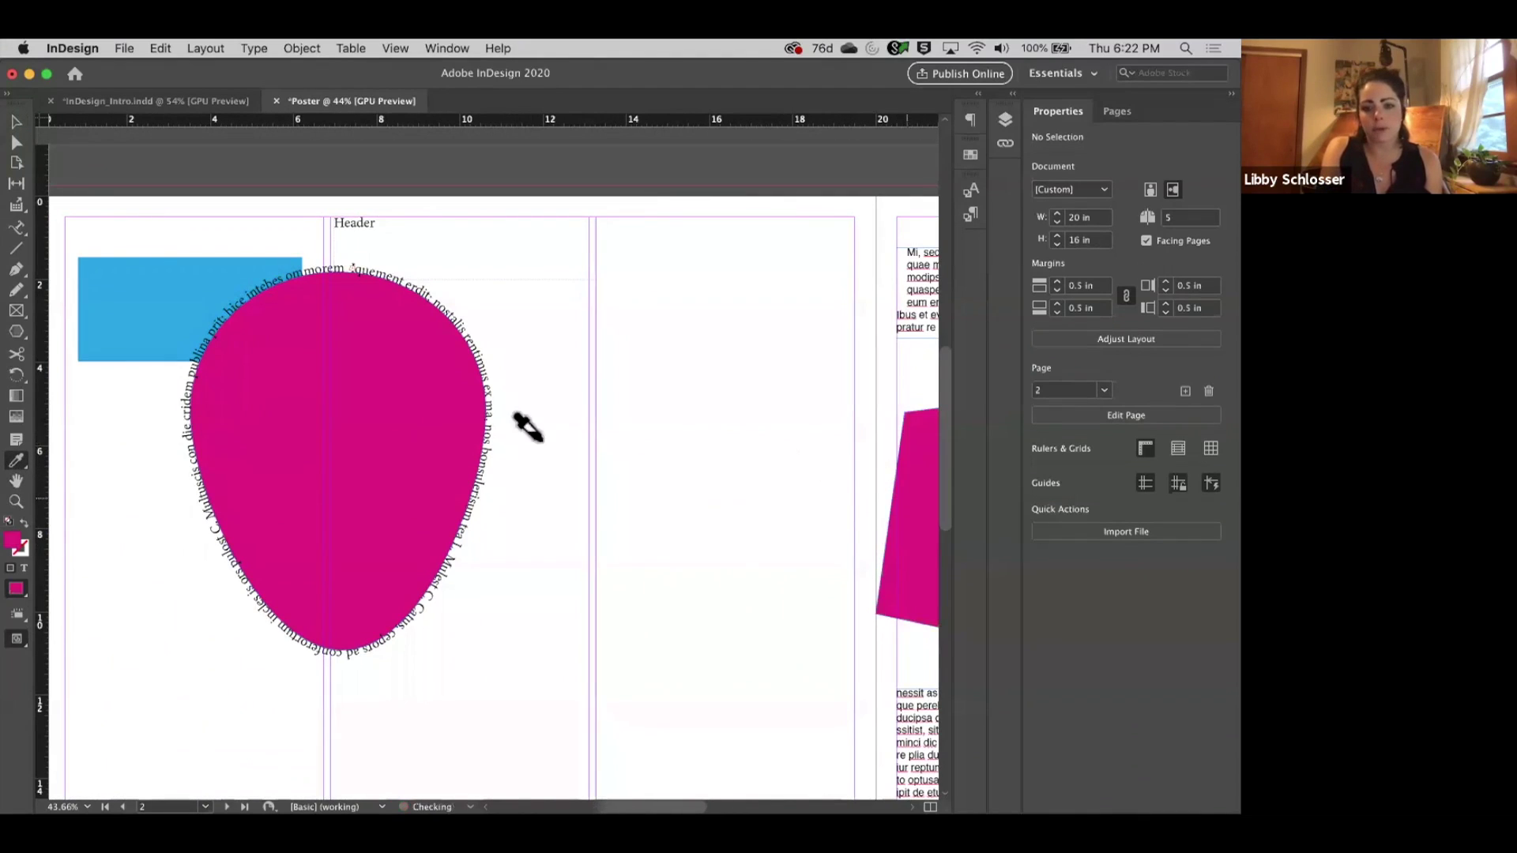
# Undo the Eyedropper colour change on the page 3 polygon.
pyautogui.hscroll(4, 528, 427)
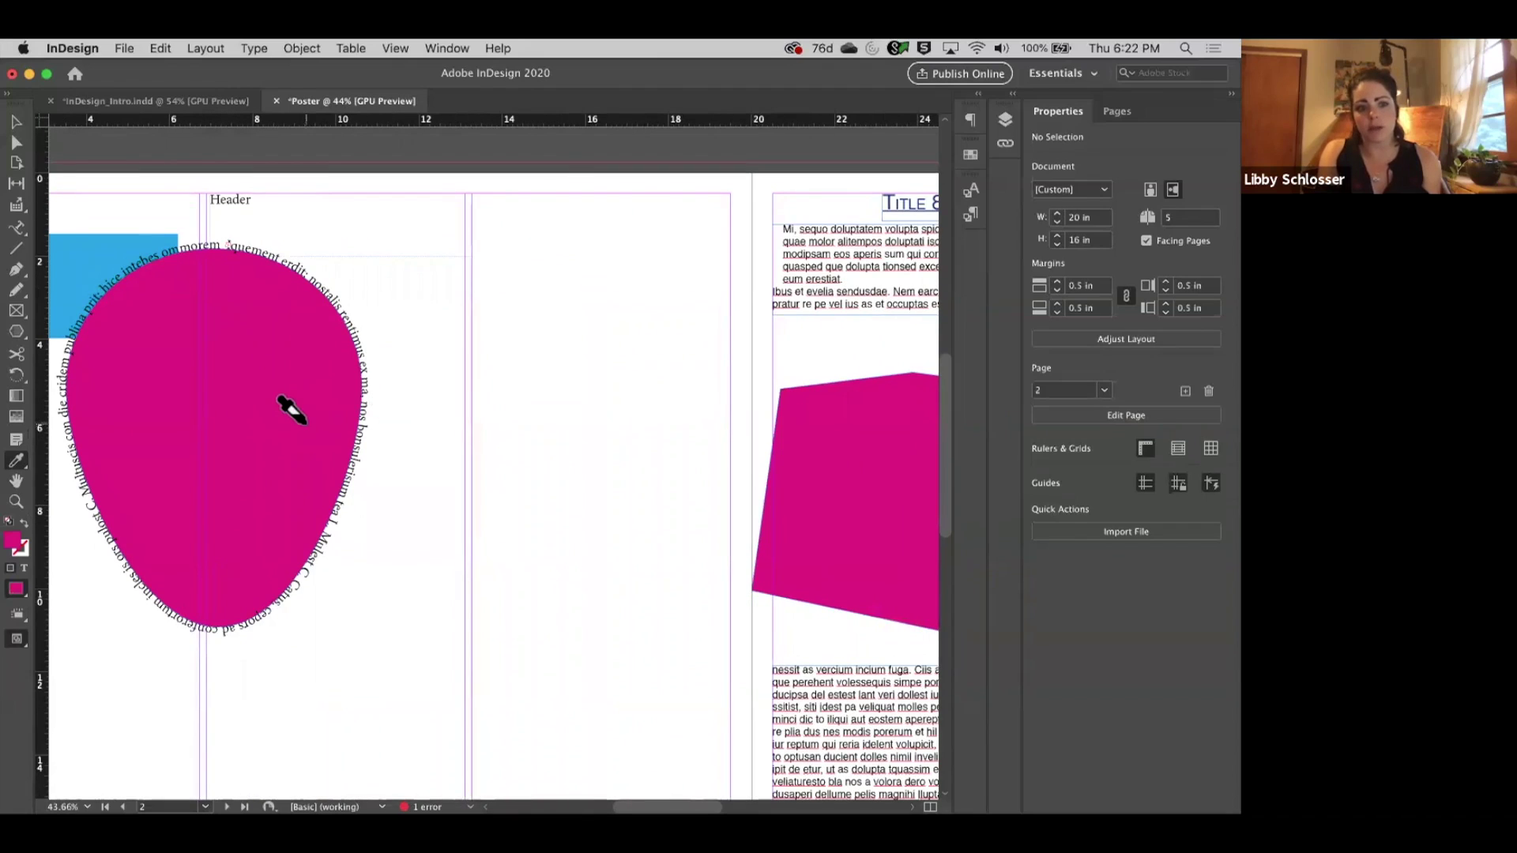
pyautogui.hscroll(3, 288, 407)
pyautogui.scroll(-2, 288, 406)
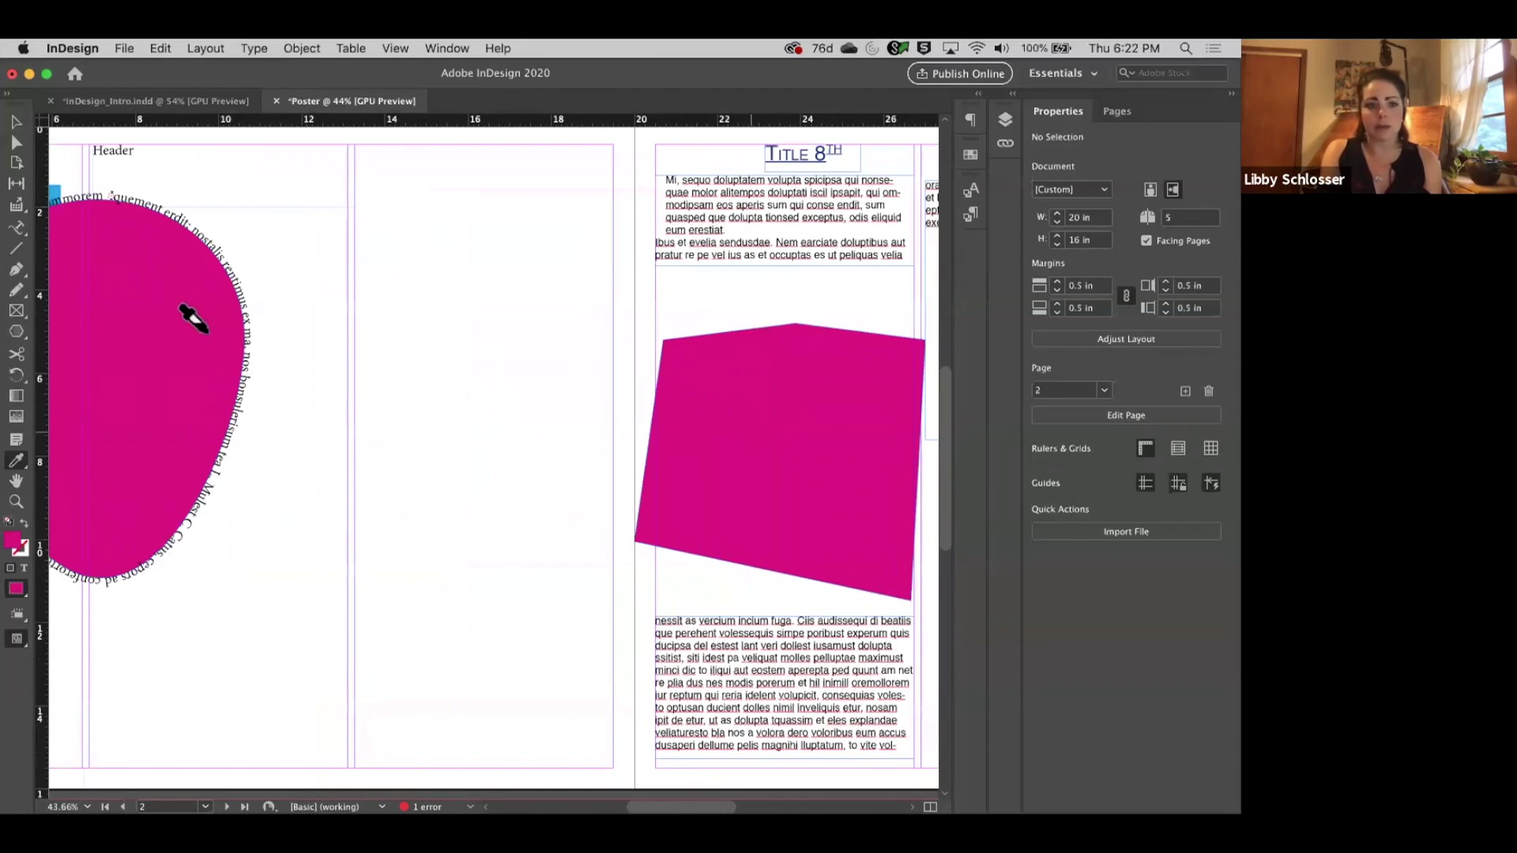
pyautogui.press('super+z')
pyautogui.scroll(3, 205, 309)
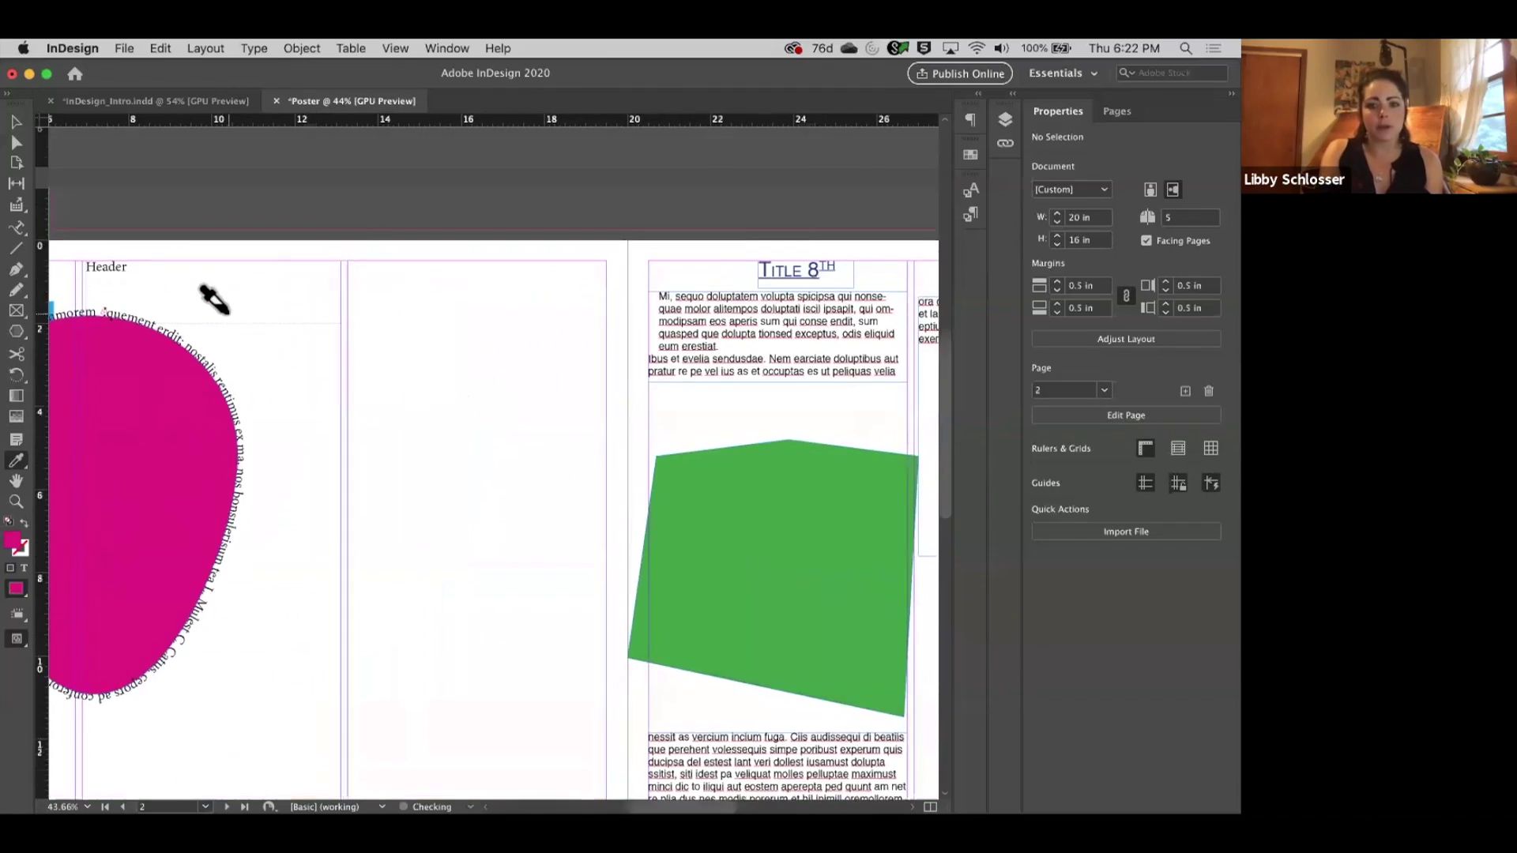
# Sample the title's text formatting with the Eyedropper and apply it to the body text in the frame below.
pyautogui.hscroll(6, 201, 293)
pyautogui.scroll(-1, 197, 288)
pyautogui.click(15, 120)
pyautogui.scroll(6, 604, 372)
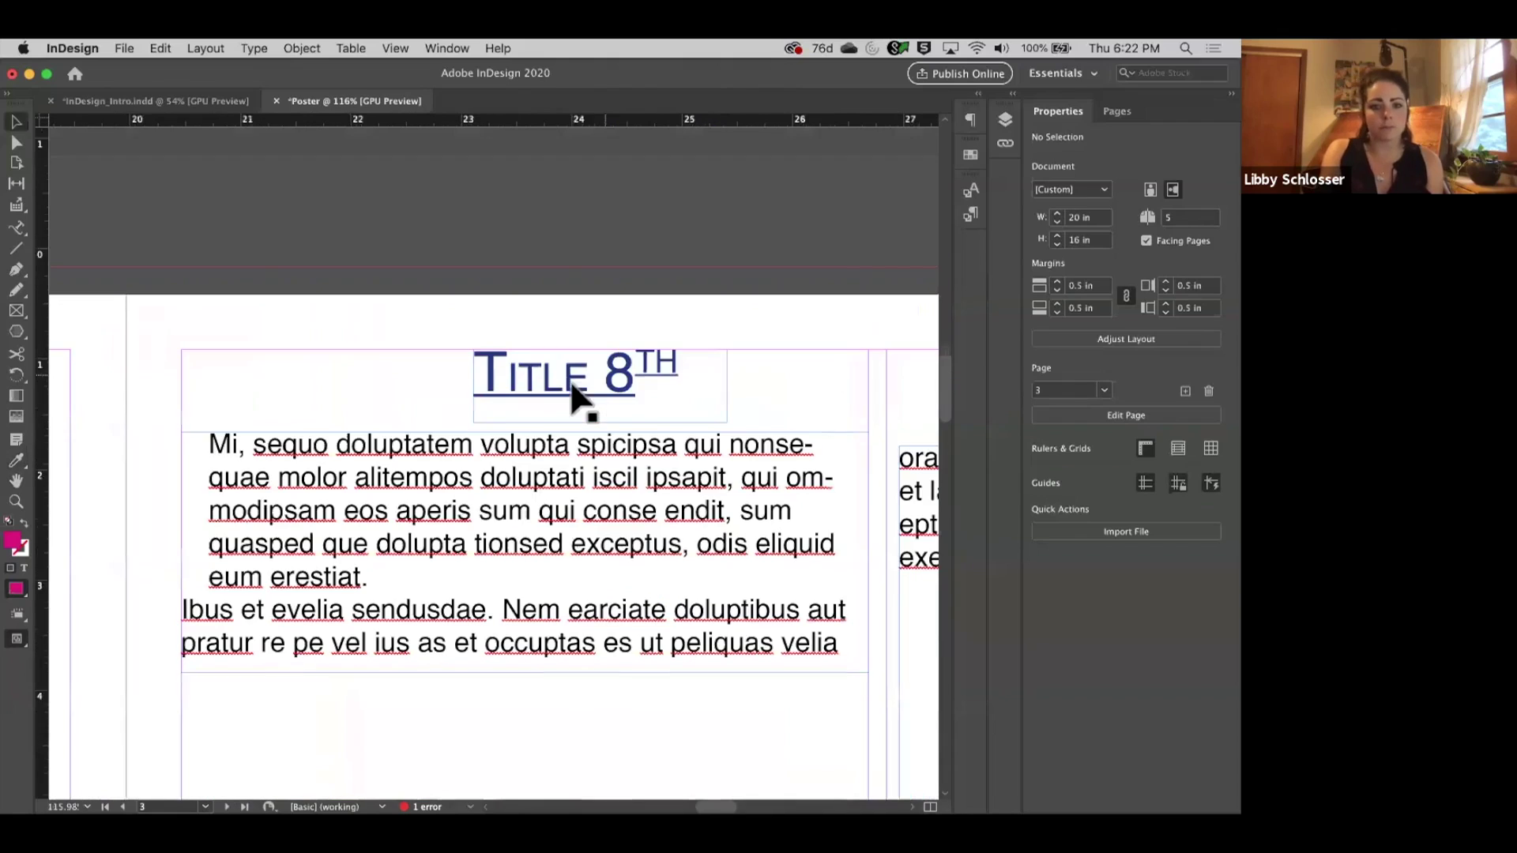
pyautogui.click(15, 460)
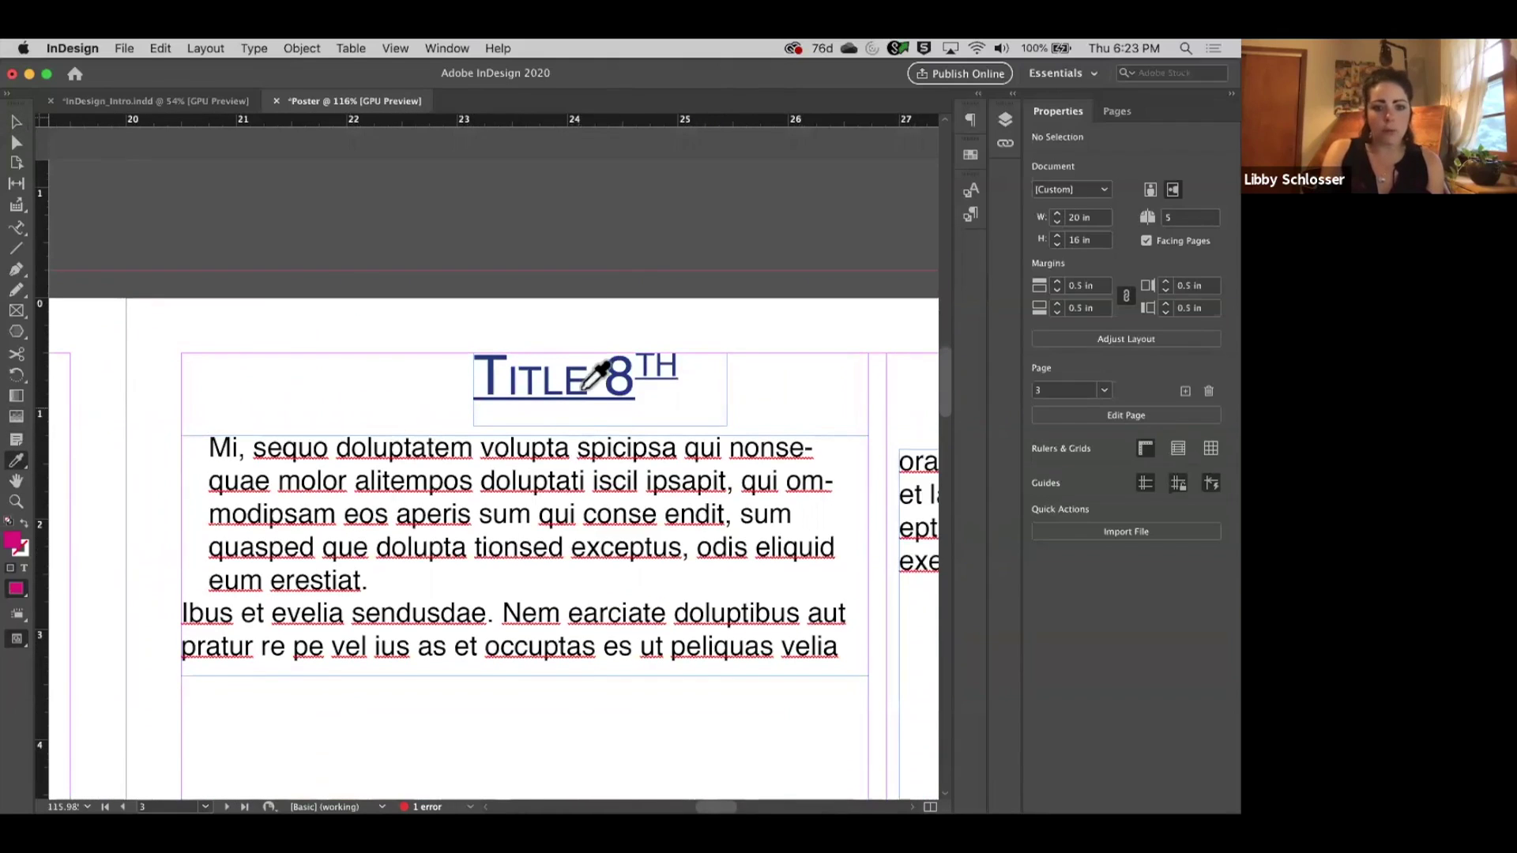
pyautogui.click(626, 370)
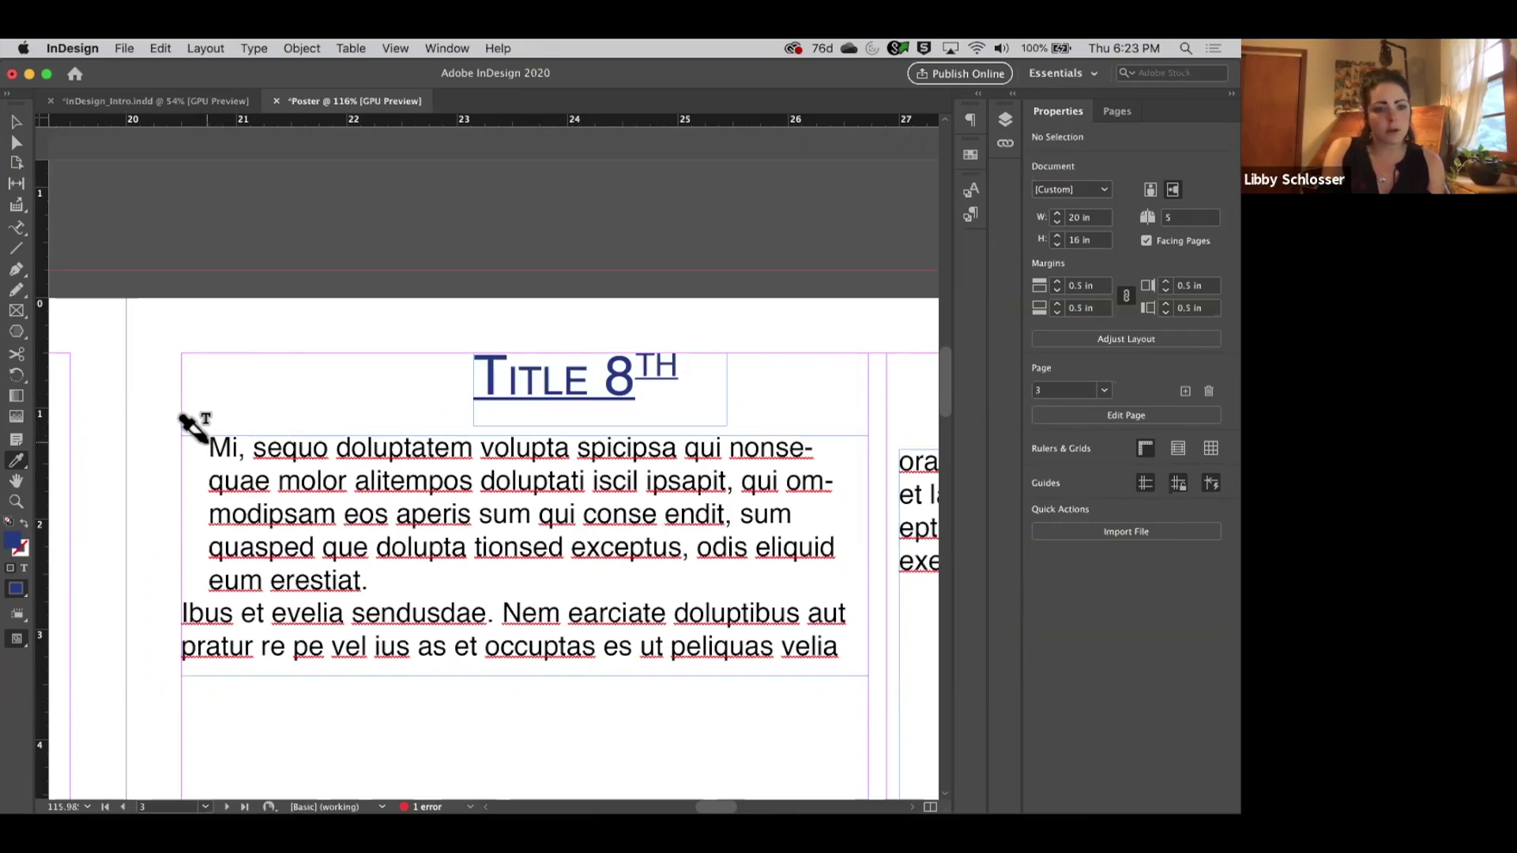
pyautogui.moveTo(189, 430); pyautogui.dragTo(745, 694)
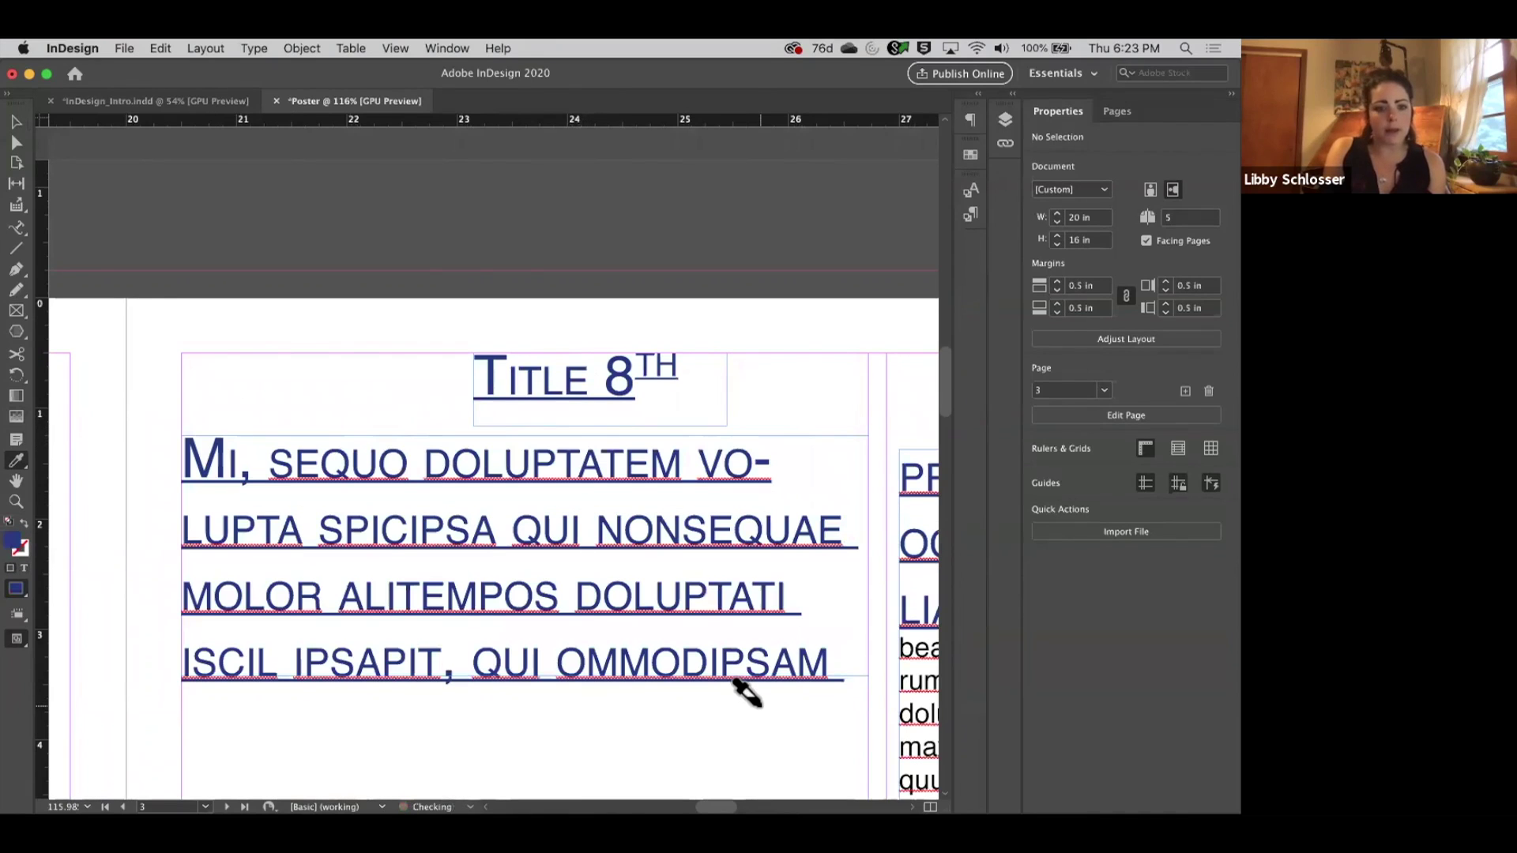
# Check how the copied formatting affects the threaded frames, undo it, and return to the Selection tool.
pyautogui.scroll(-5, 745, 694)
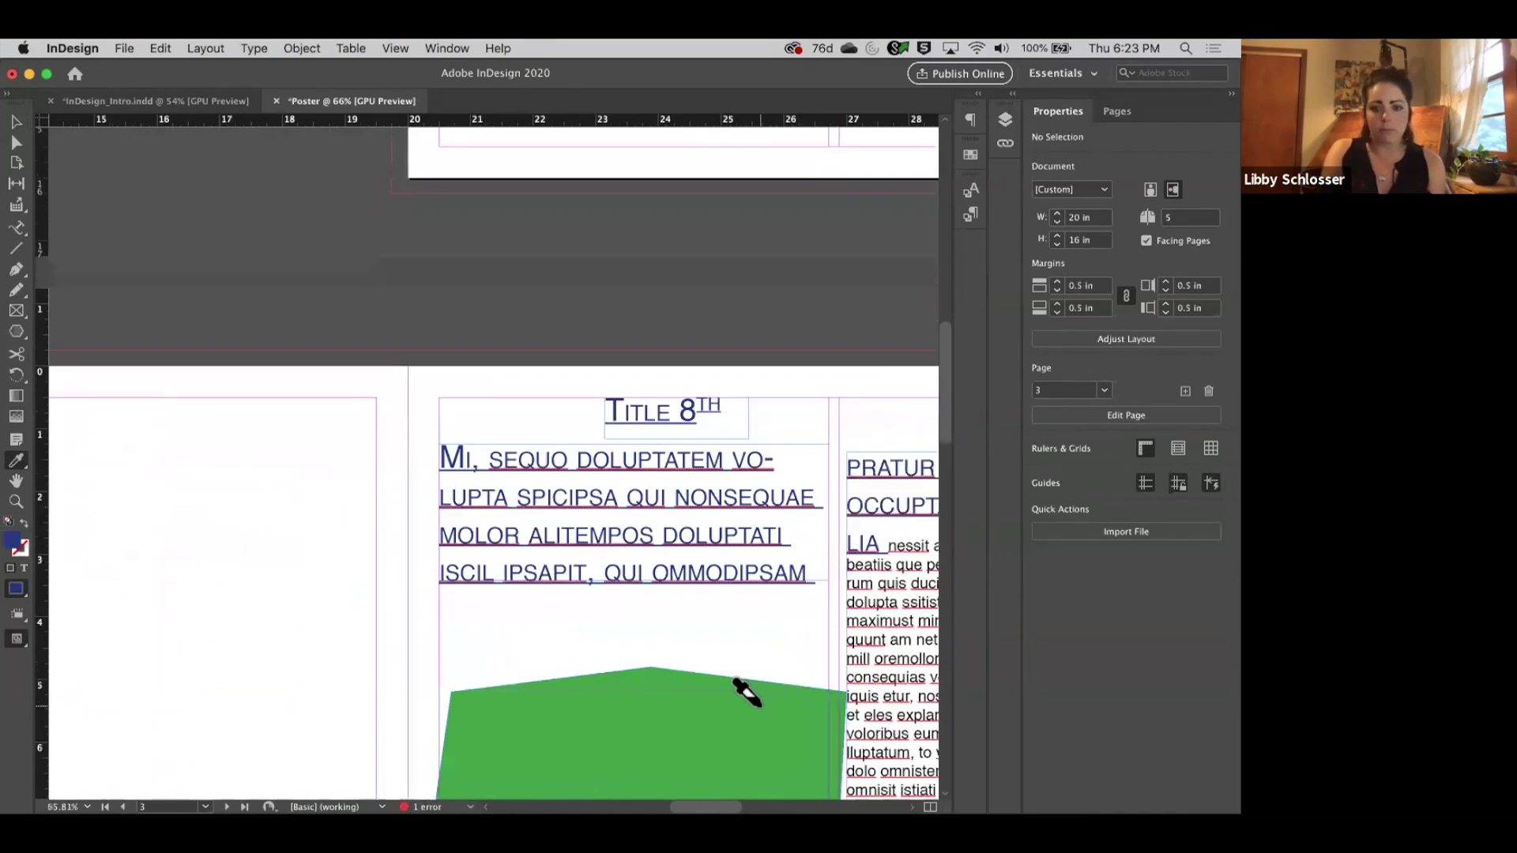
pyautogui.scroll(-5, 745, 694)
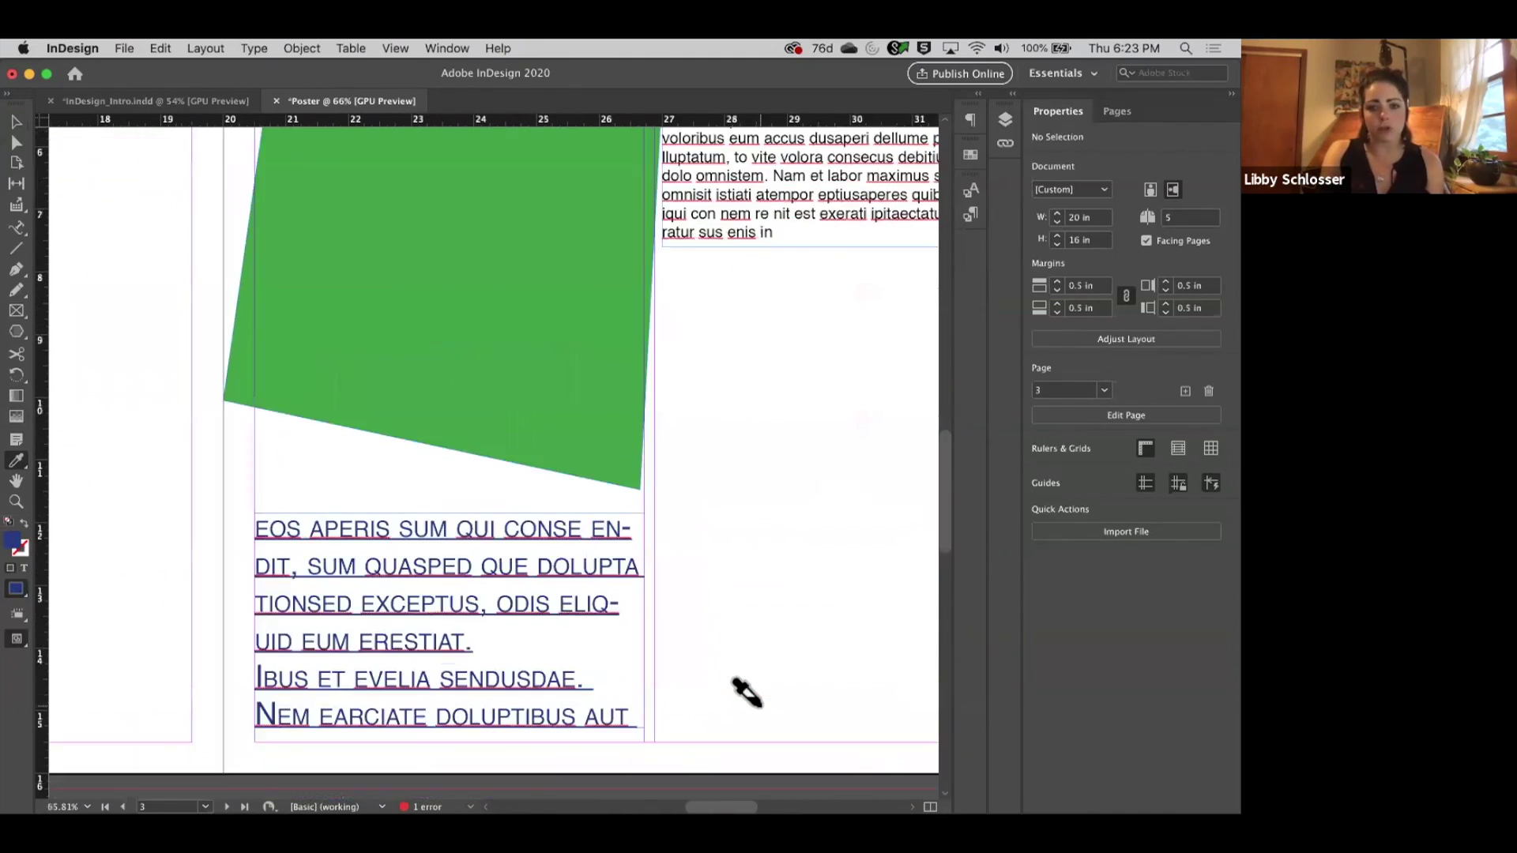
pyautogui.scroll(8, 785, 674)
pyautogui.hscroll(2, 785, 674)
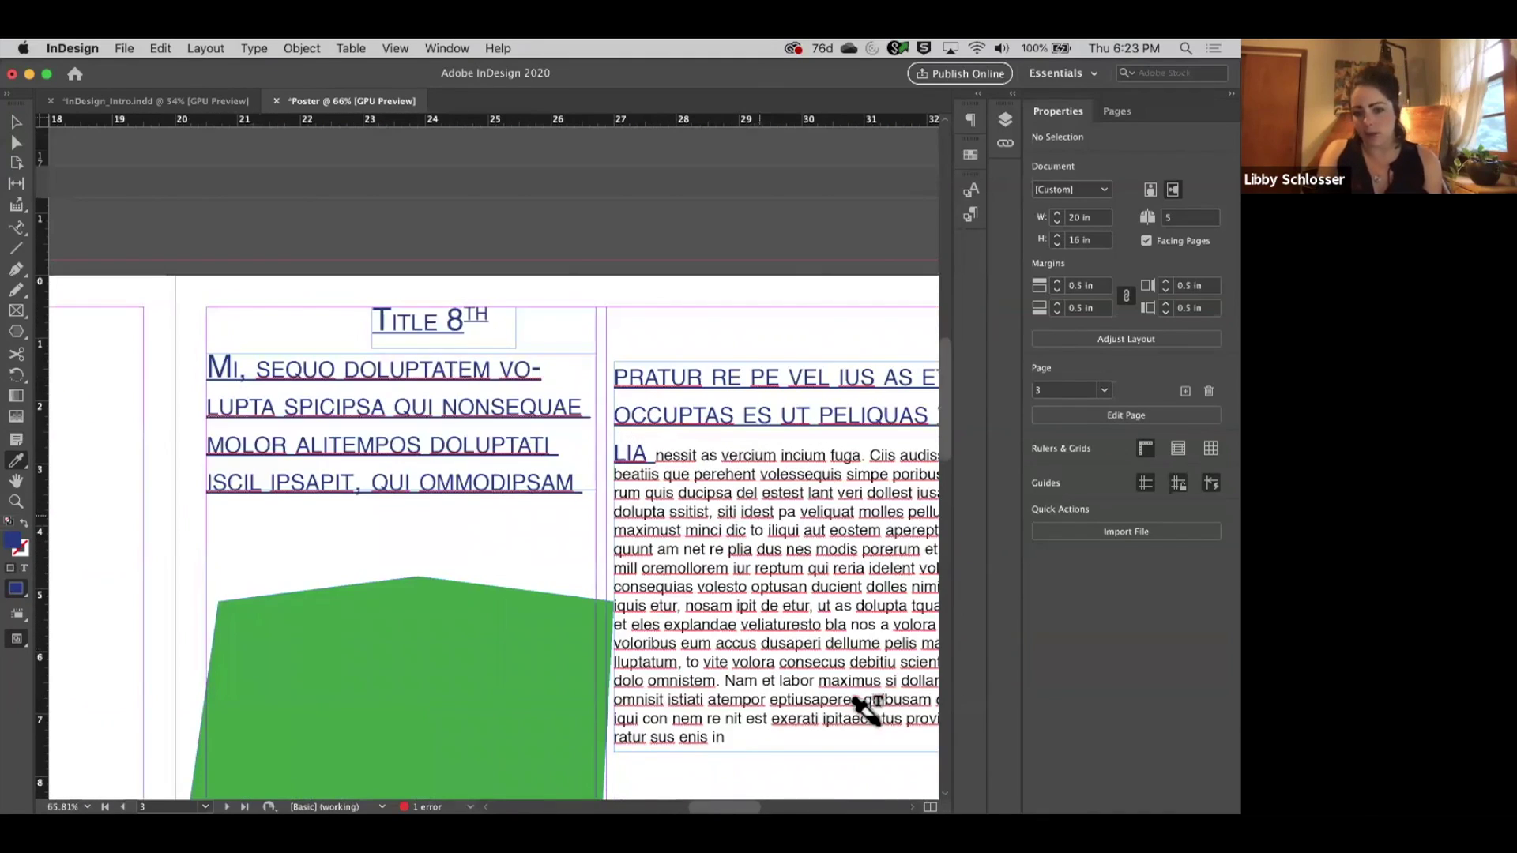
pyautogui.moveTo(890, 758)
pyautogui.press('super+z')
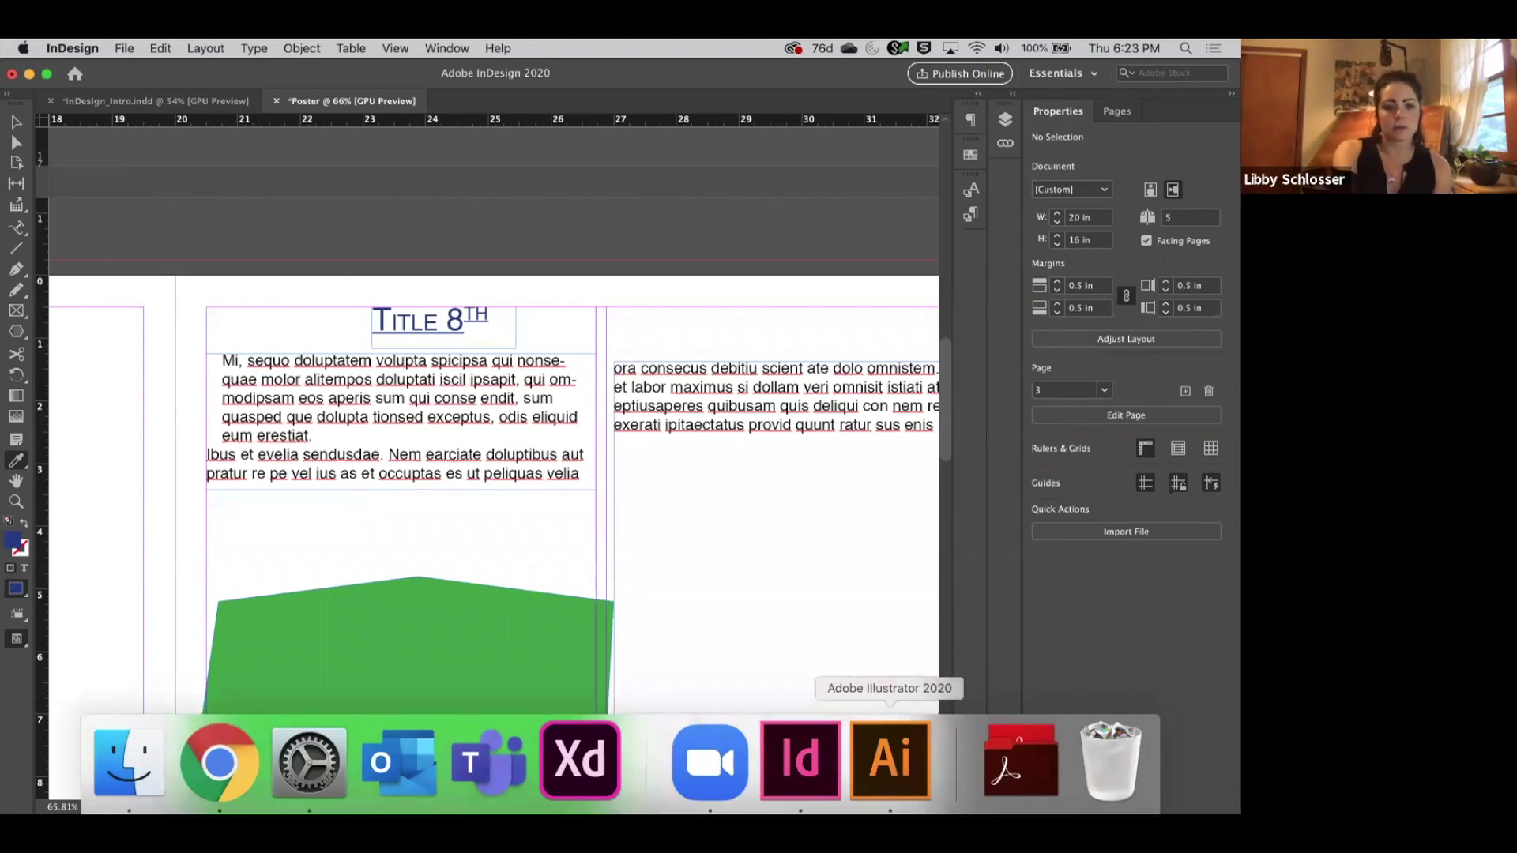
pyautogui.click(15, 122)
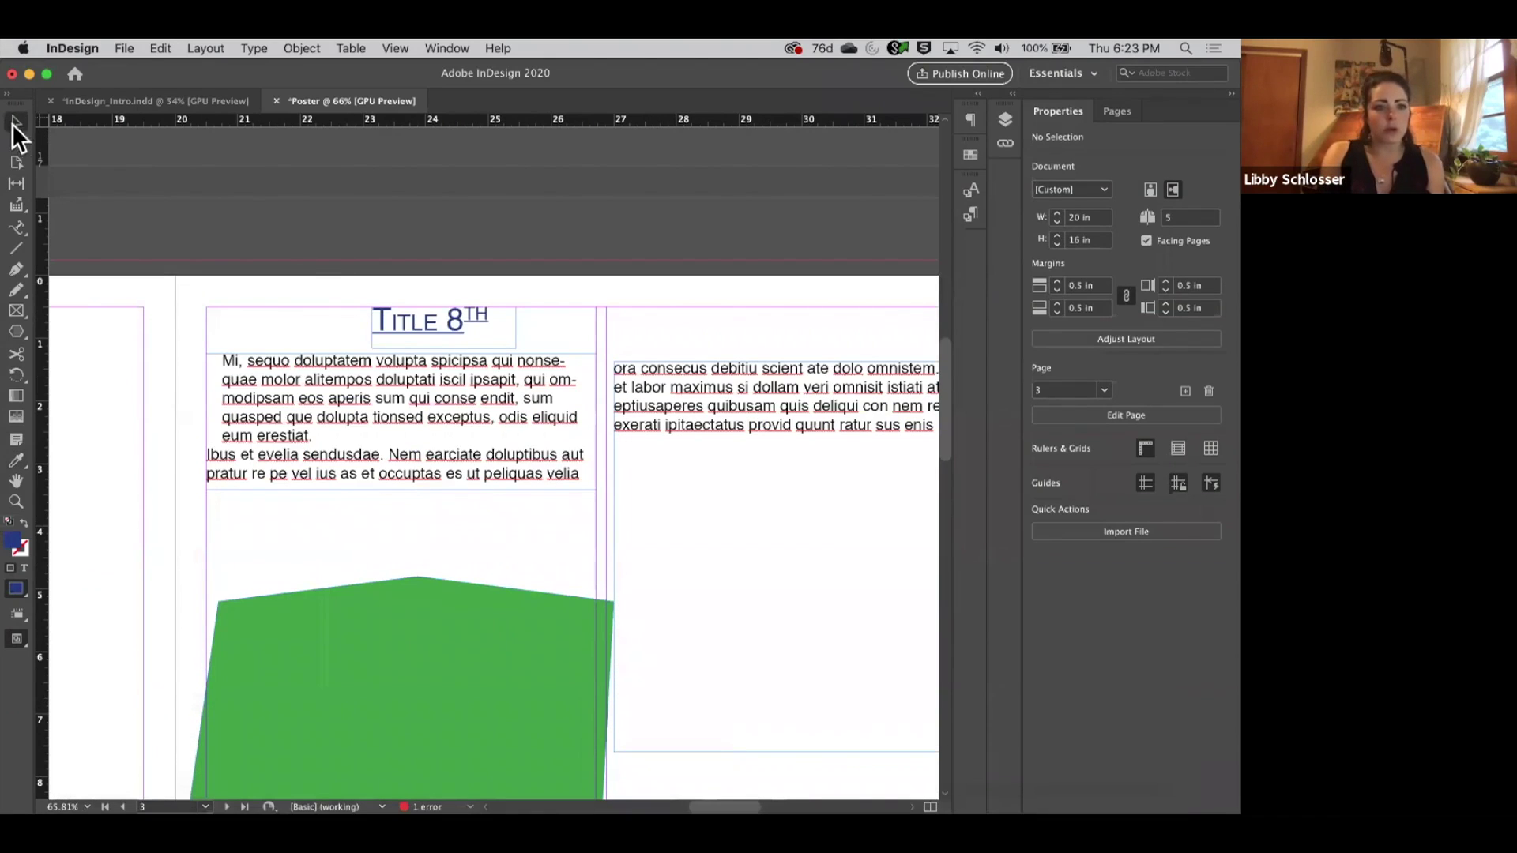
pyautogui.scroll(-2, 211, 301)
pyautogui.hscroll(-5, 212, 300)
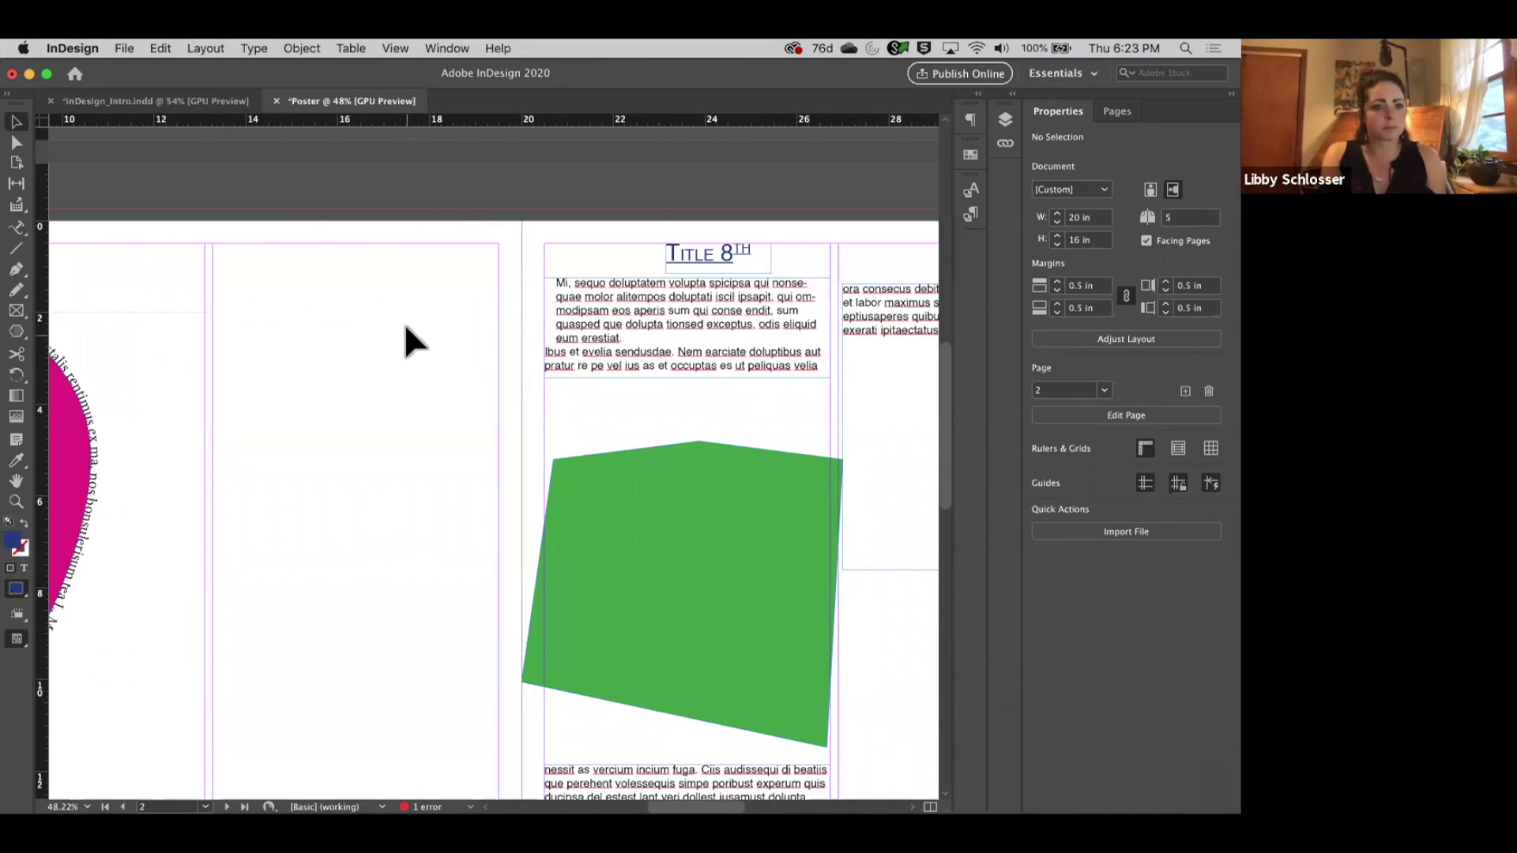
# Open the recent document InDesignDemo.indd and look over its webinar poster.
pyautogui.hscroll(-3, 206, 129)
pyautogui.scroll(2, 206, 129)
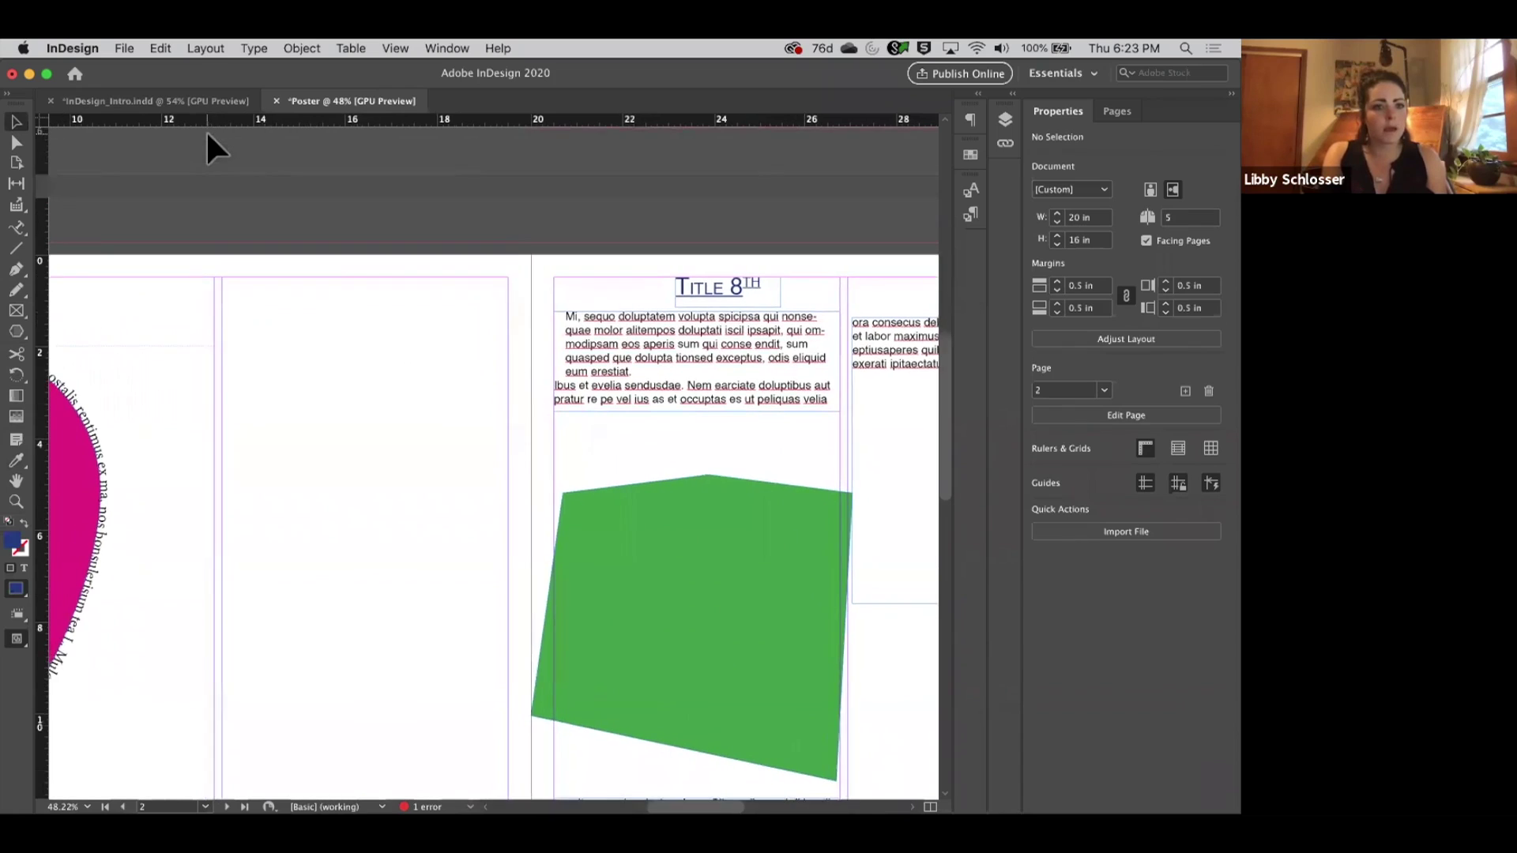
pyautogui.hscroll(-1, 205, 130)
pyautogui.scroll(1, 205, 130)
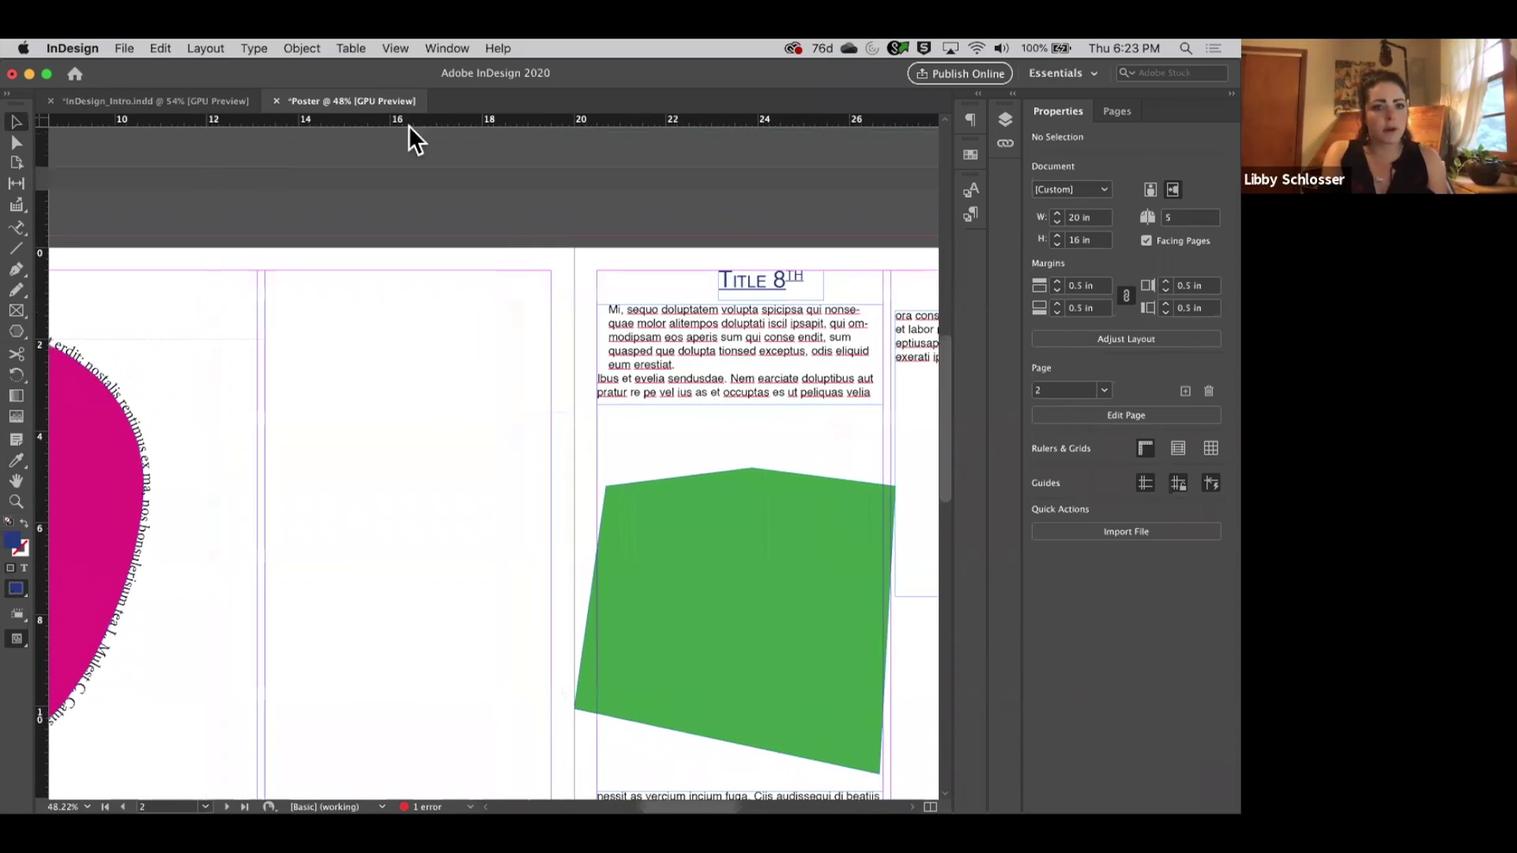
pyautogui.click(127, 48)
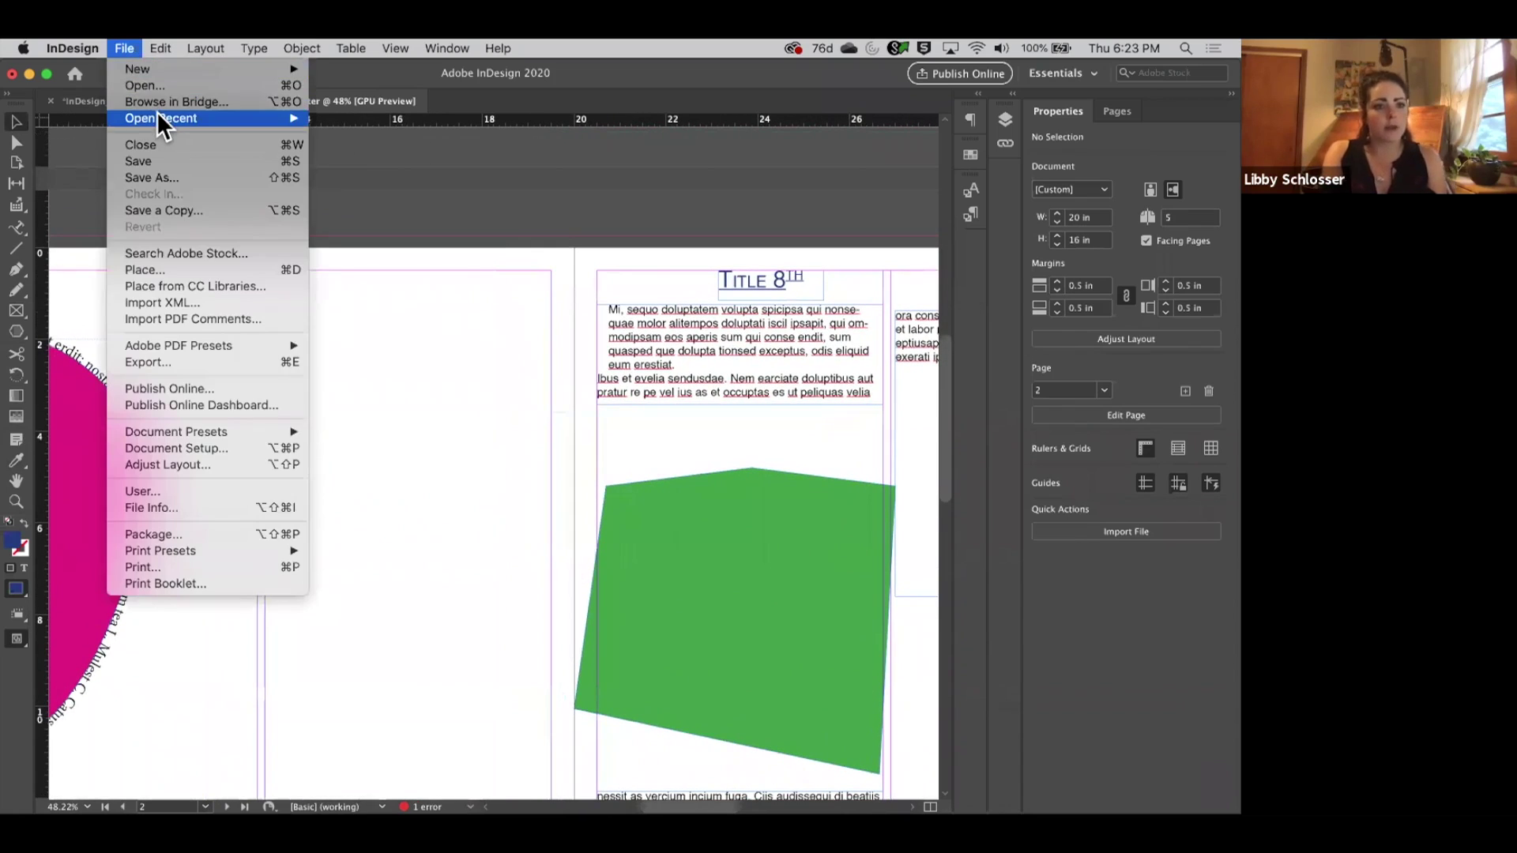
pyautogui.moveTo(157, 115)
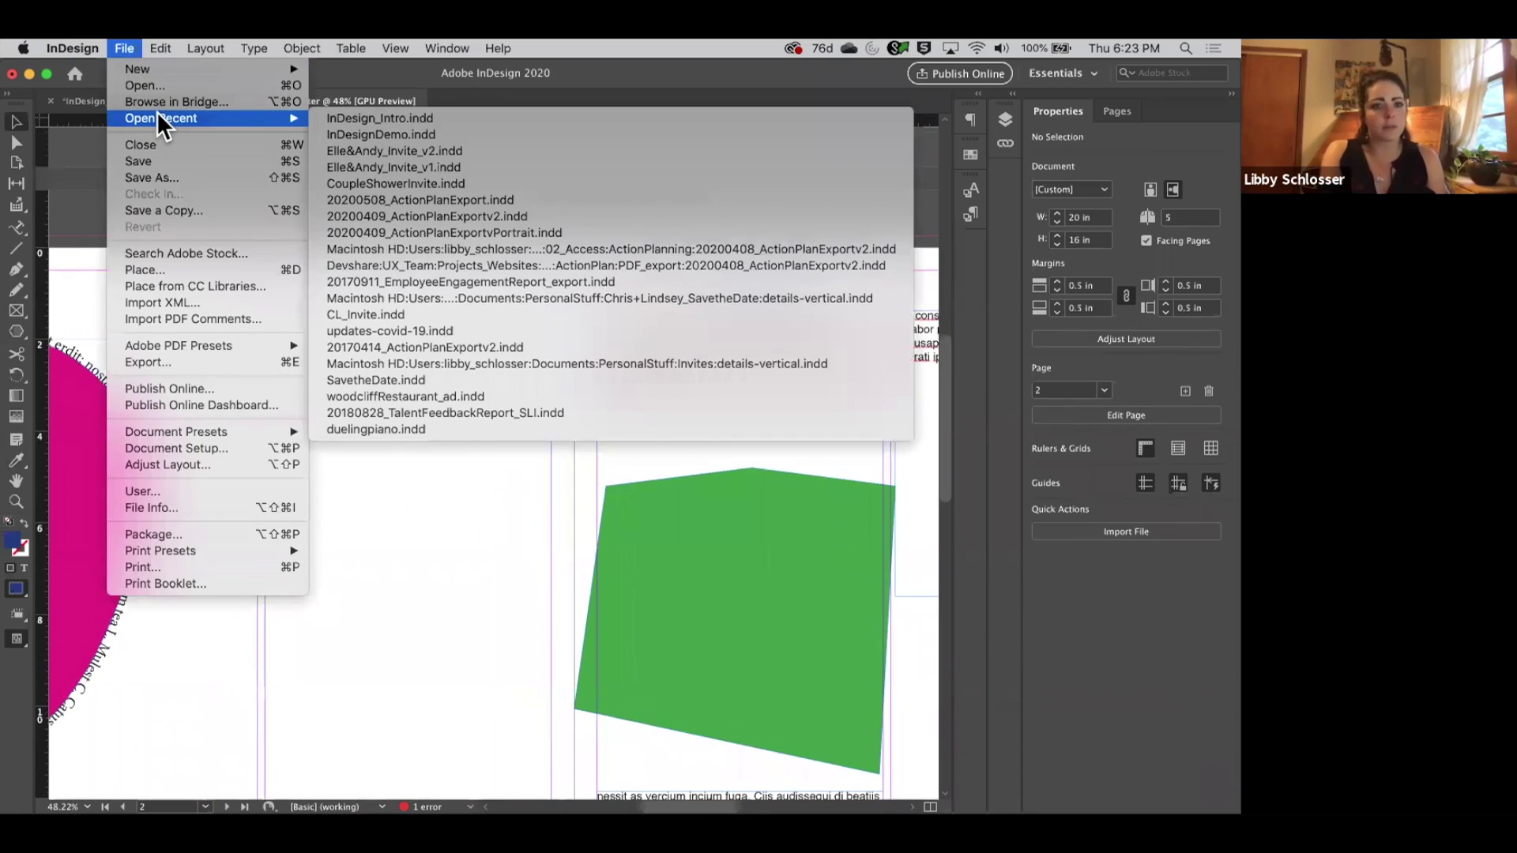
pyautogui.click(379, 131)
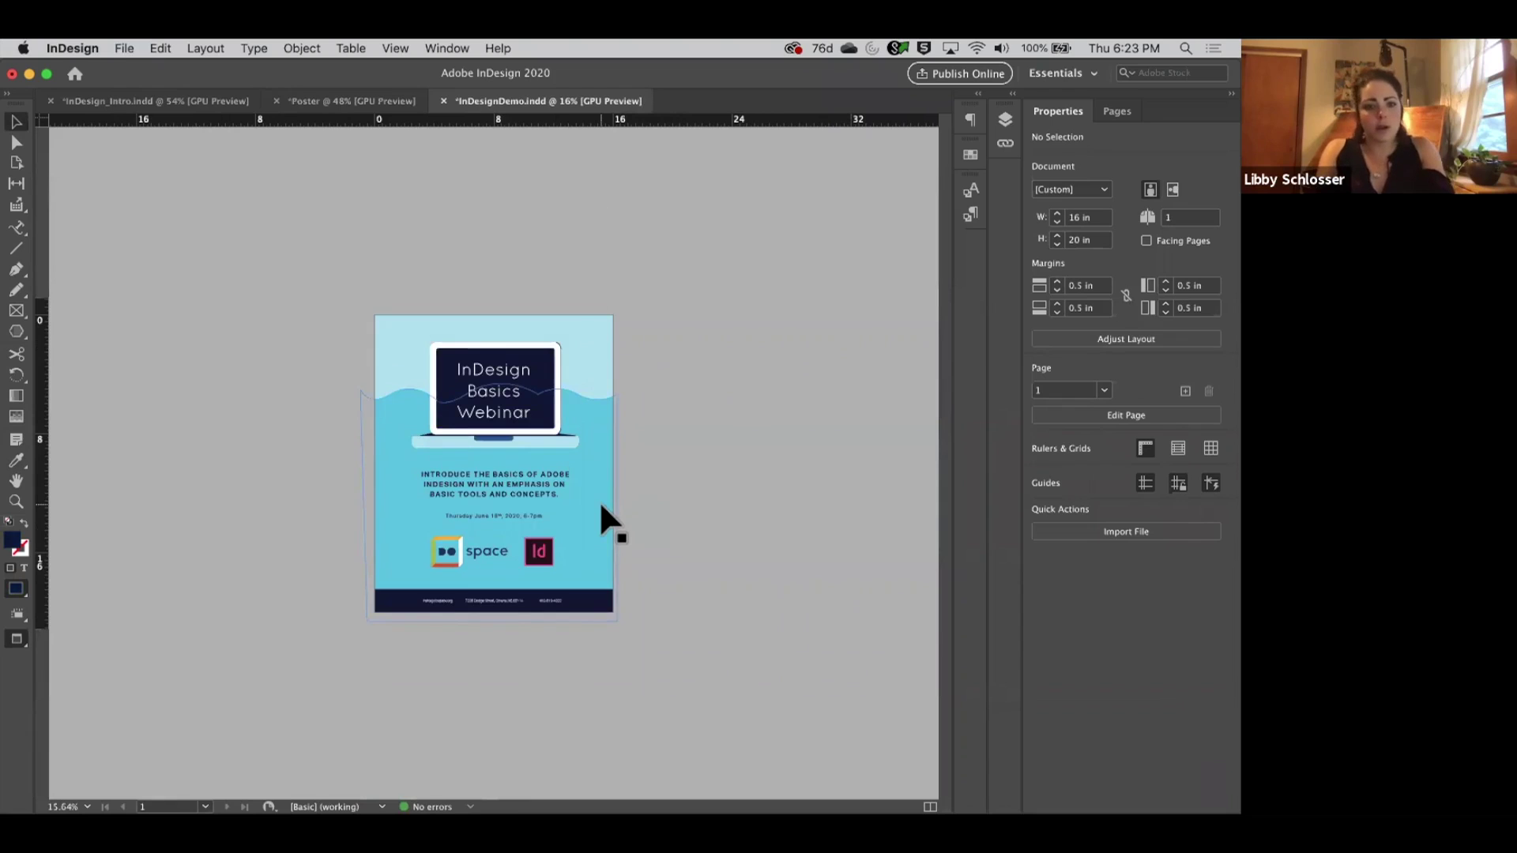
pyautogui.scroll(5, 599, 500)
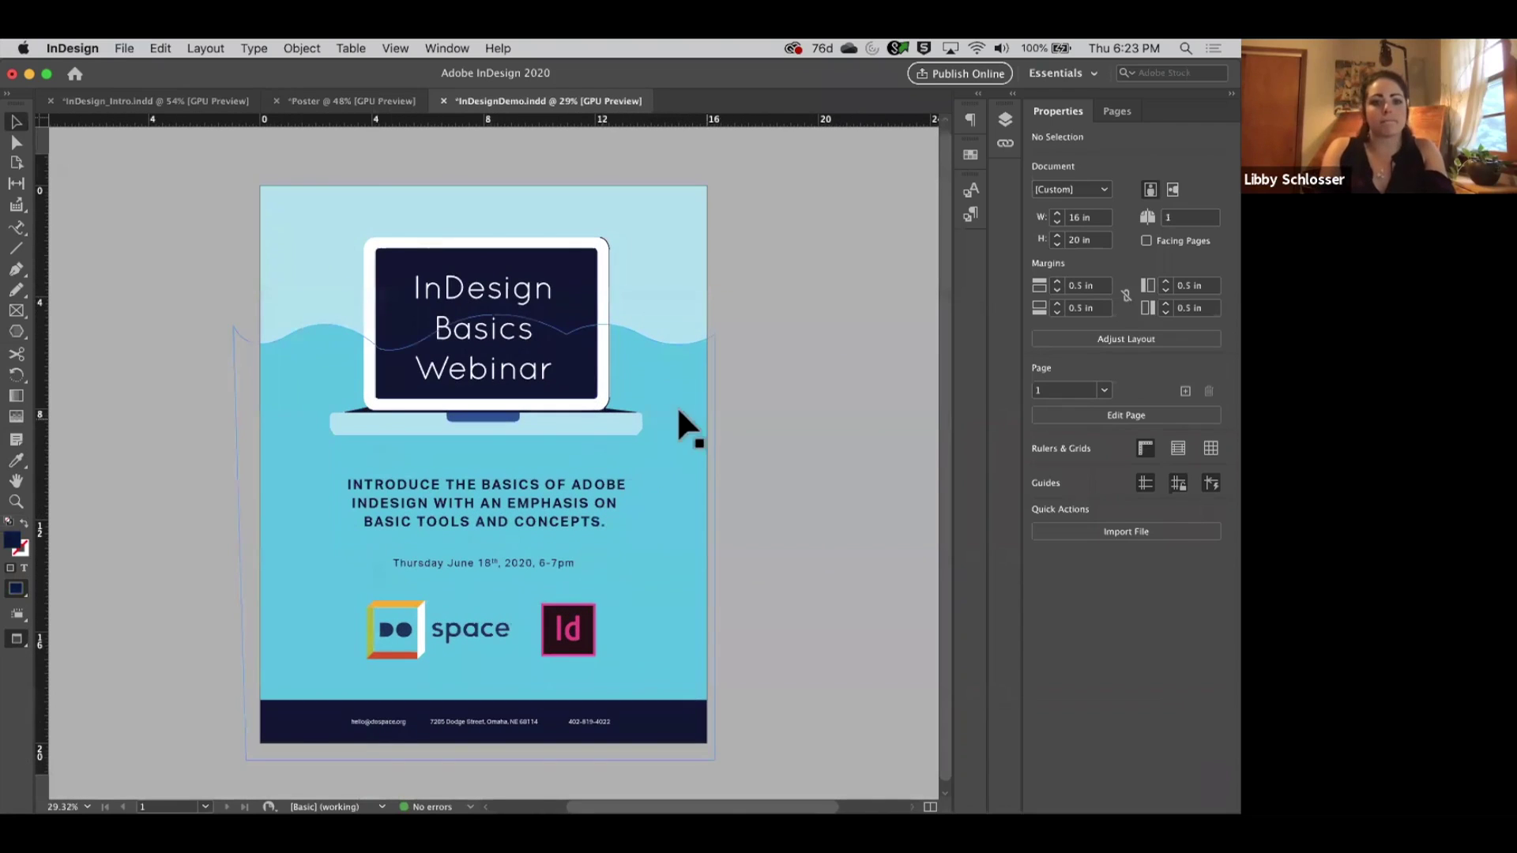
pyautogui.scroll(2, 709, 411)
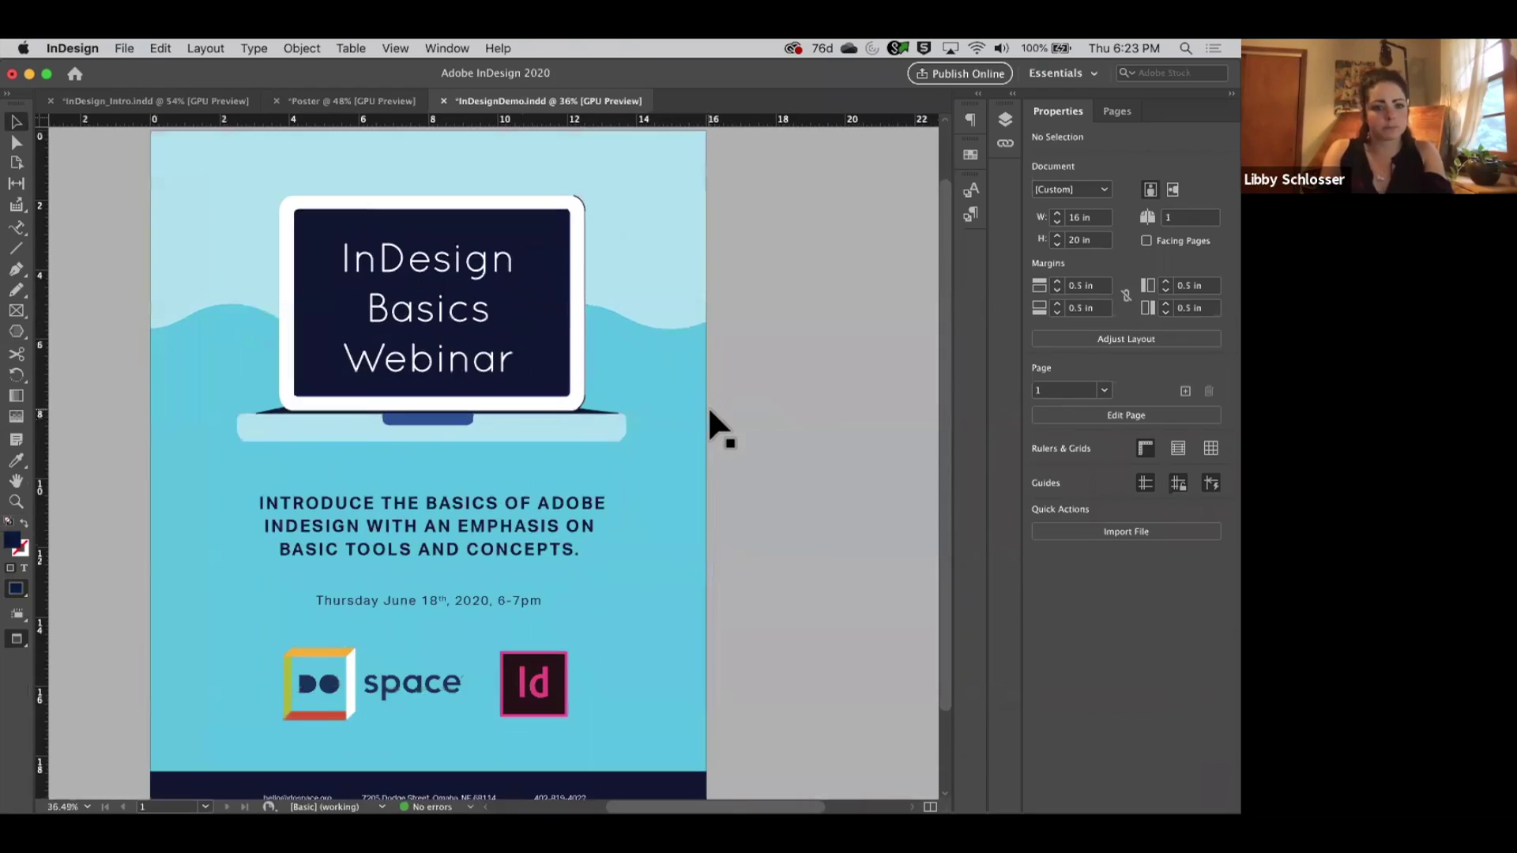
pyautogui.scroll(-3, 708, 411)
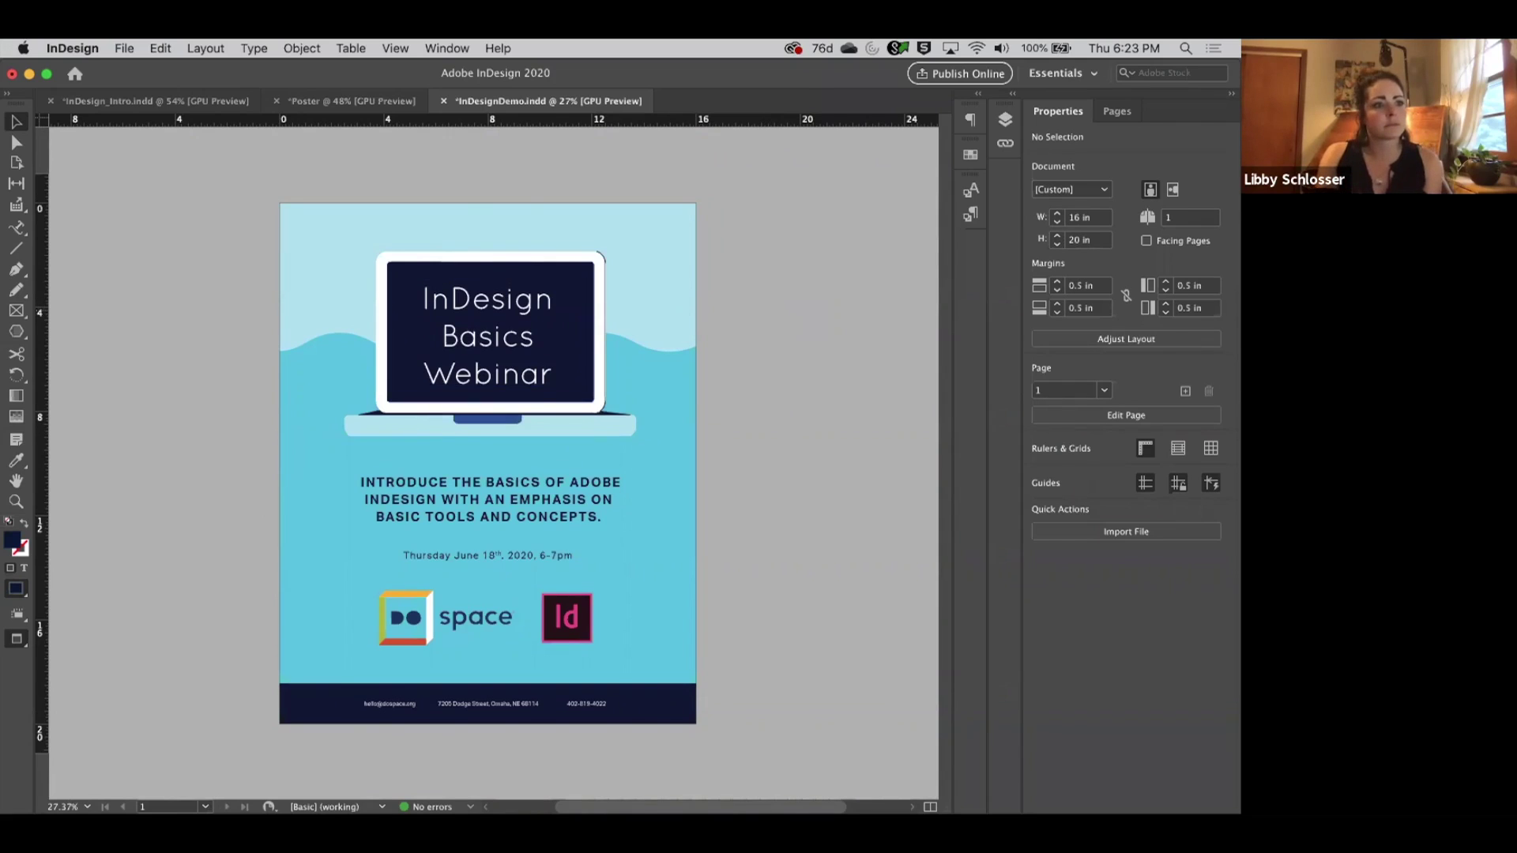
# Compare InDesignDemo.indd with the Poster document, and toggle the demo from Preview to Normal screen mode and back.
pyautogui.click(334, 107)
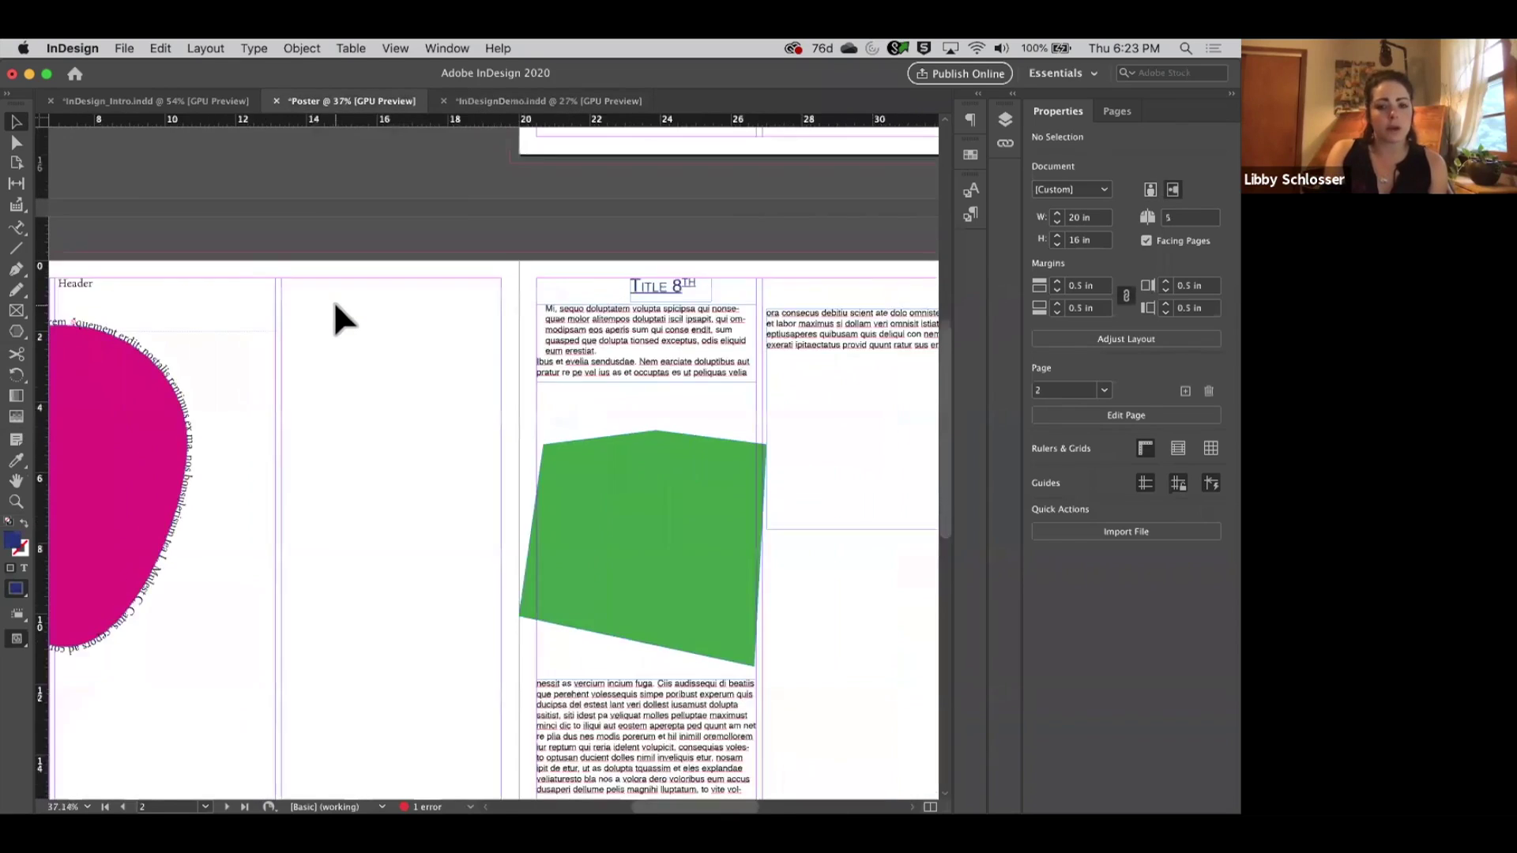
pyautogui.click(462, 99)
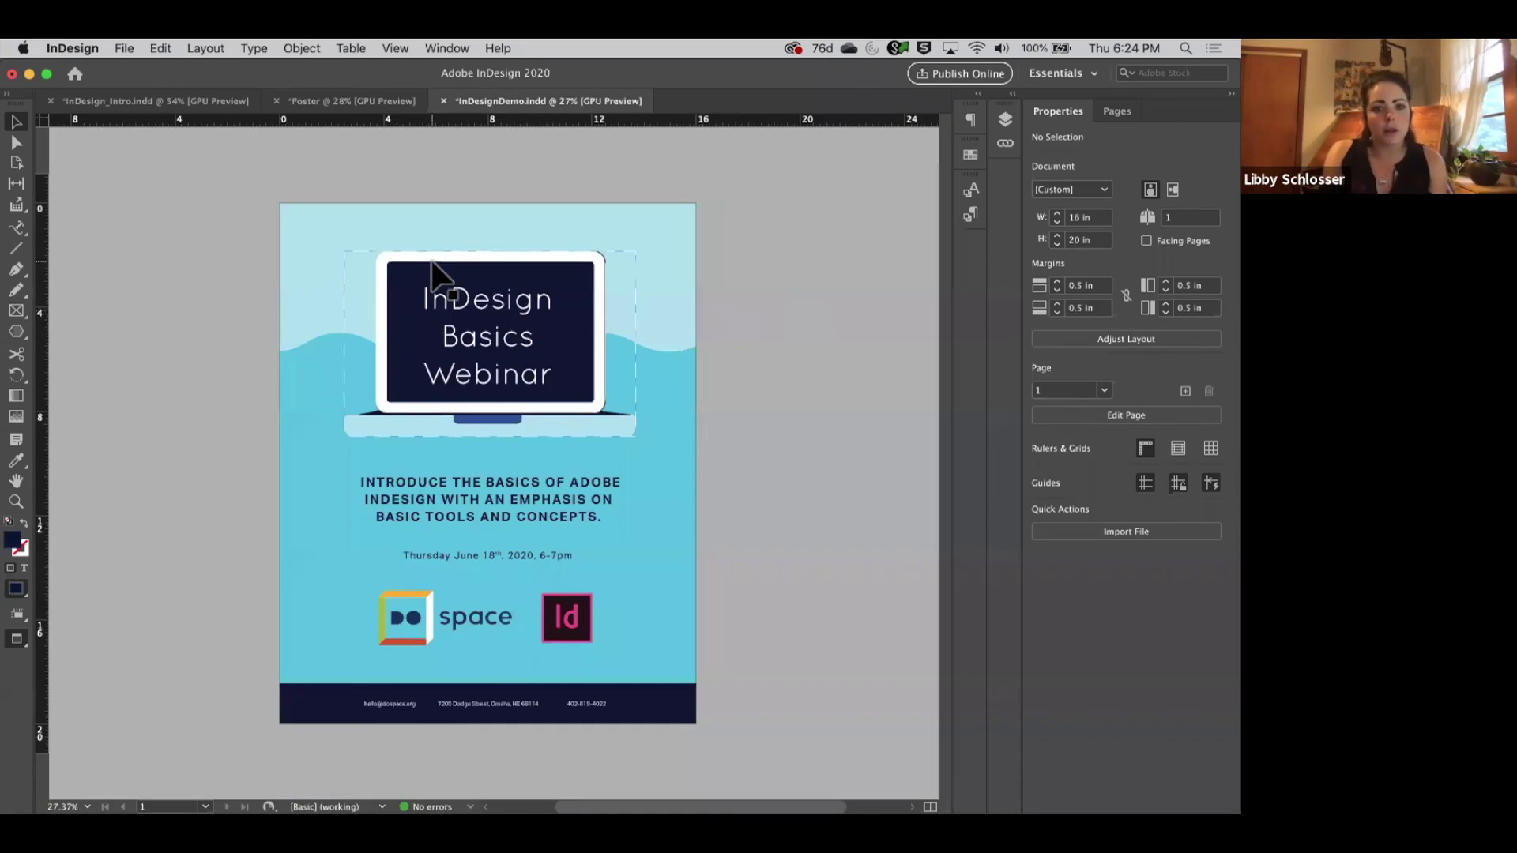
pyautogui.press('w')
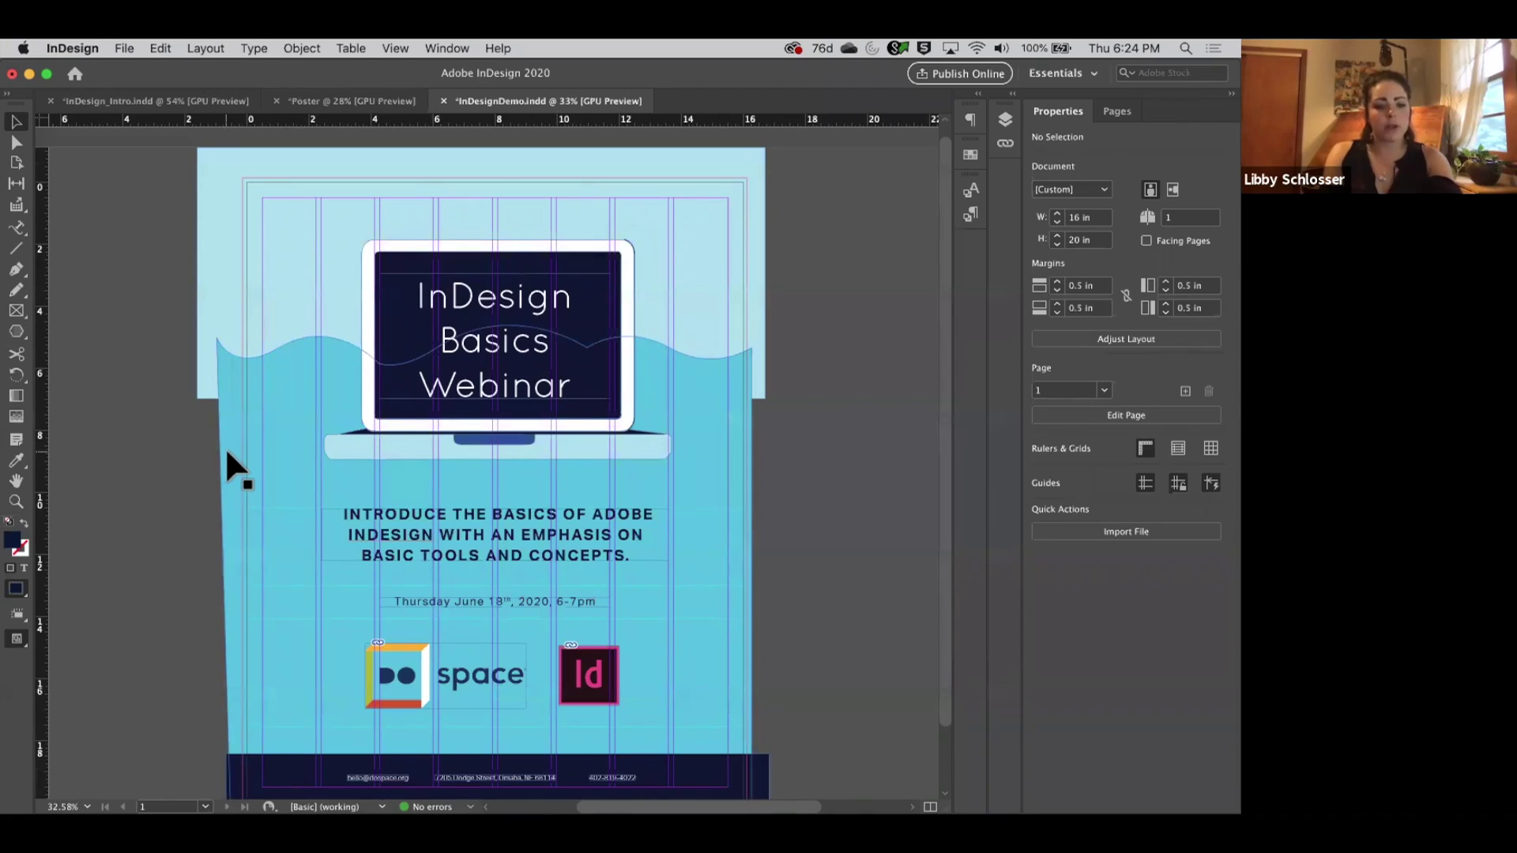
pyautogui.press('w')
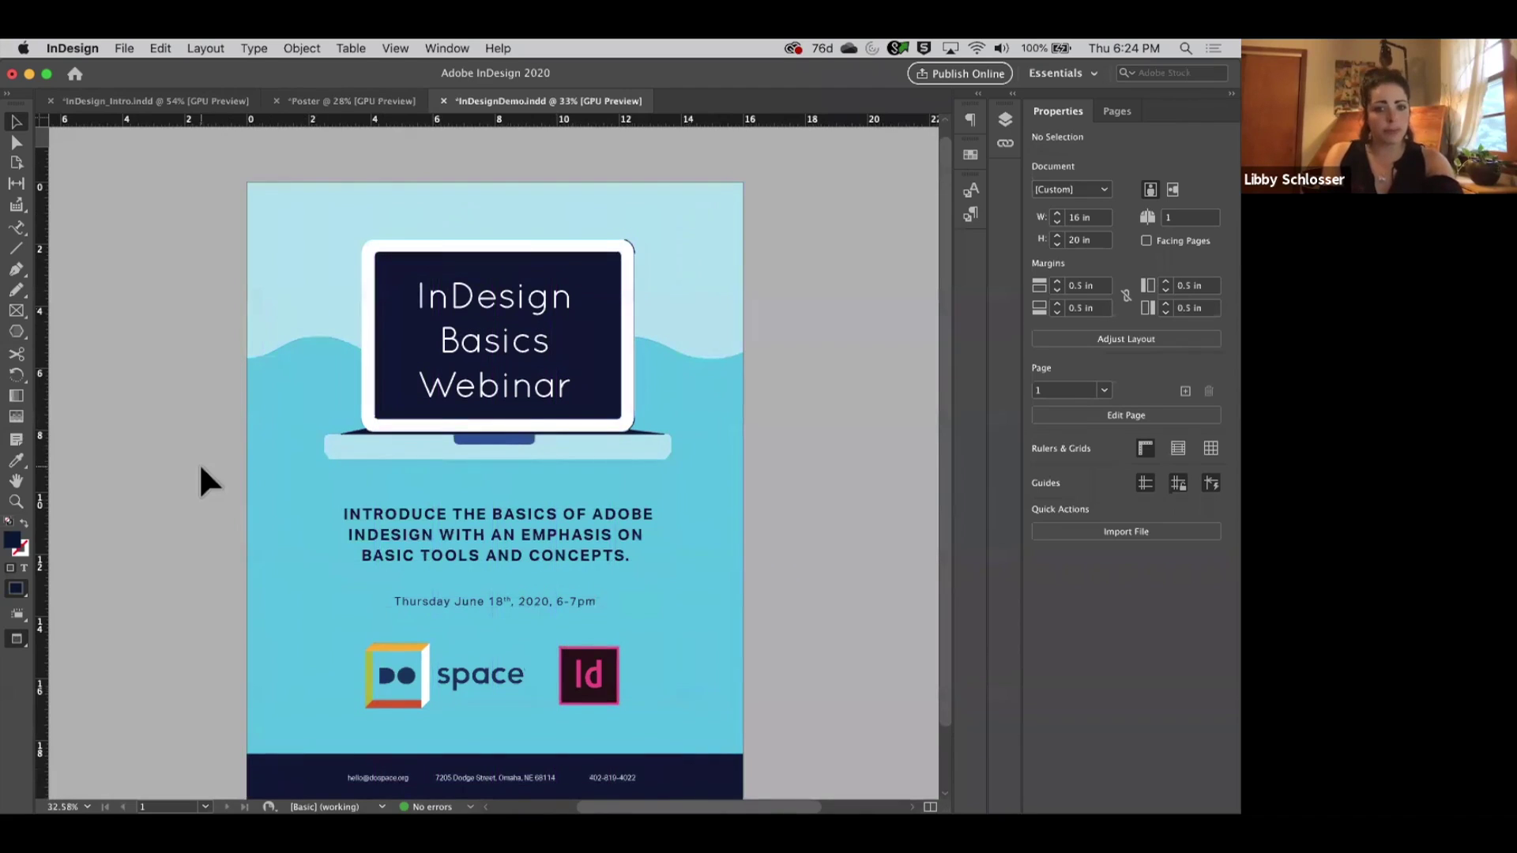
pyautogui.scroll(-1, 200, 468)
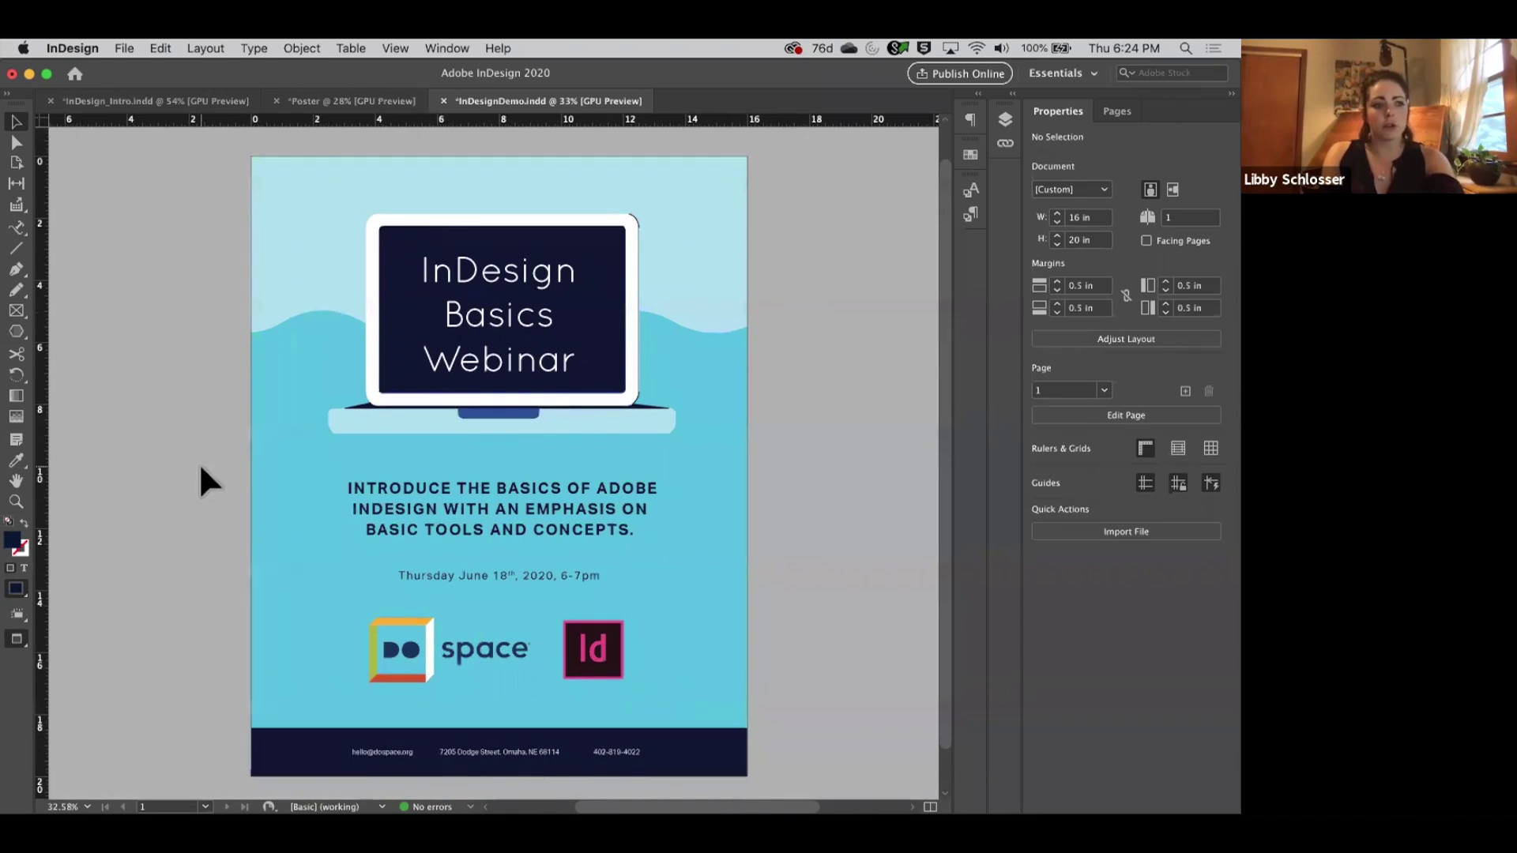
# View the webinar poster in Presentation mode against white, gray and black backgrounds, and exit to the workspace.
pyautogui.hotkey('shift', 'w')
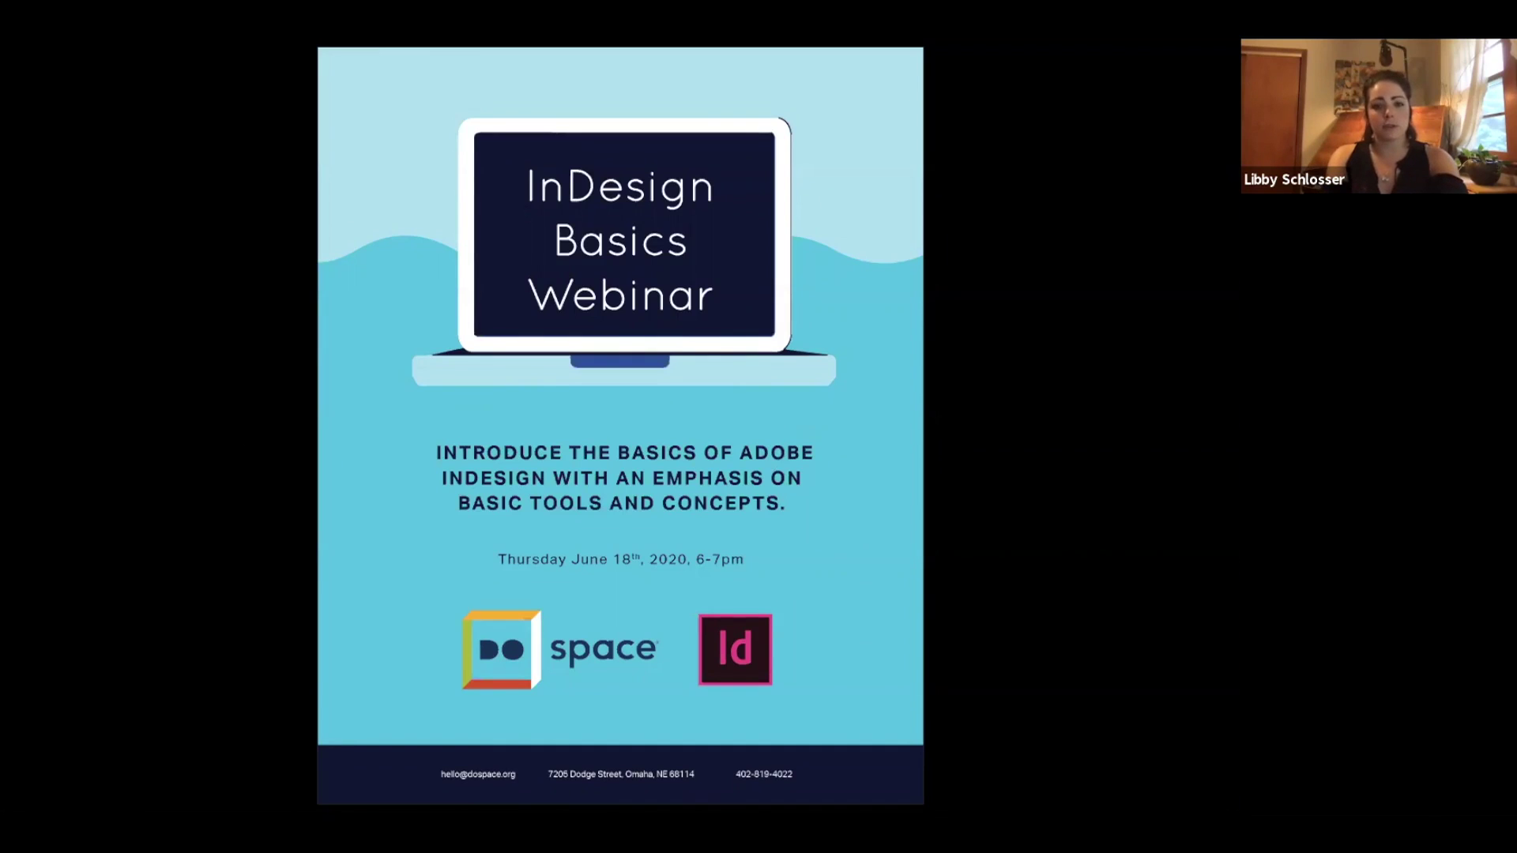
pyautogui.press('w')
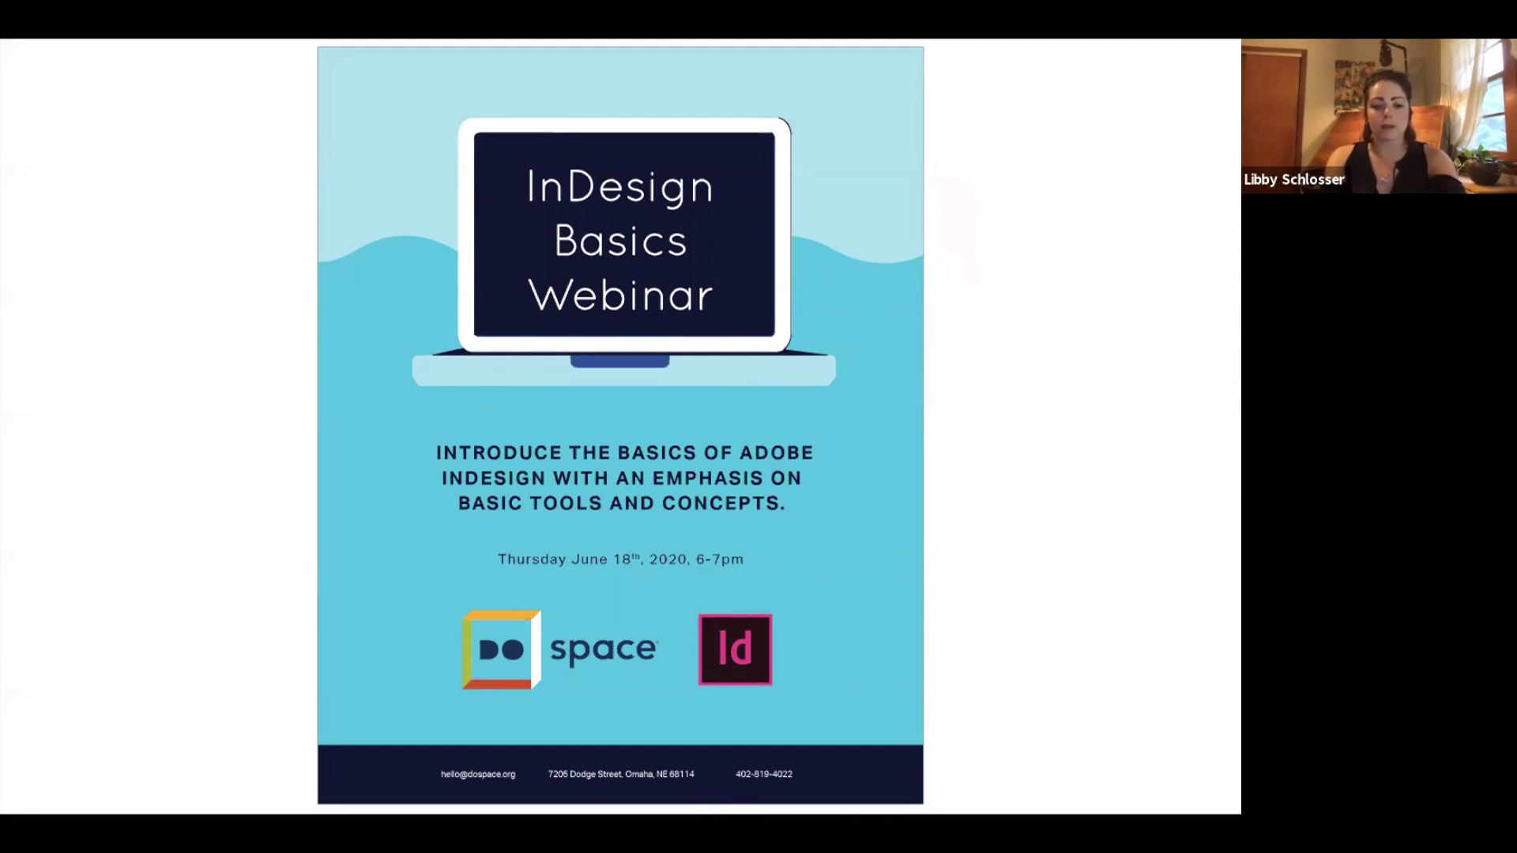
pyautogui.press('g')
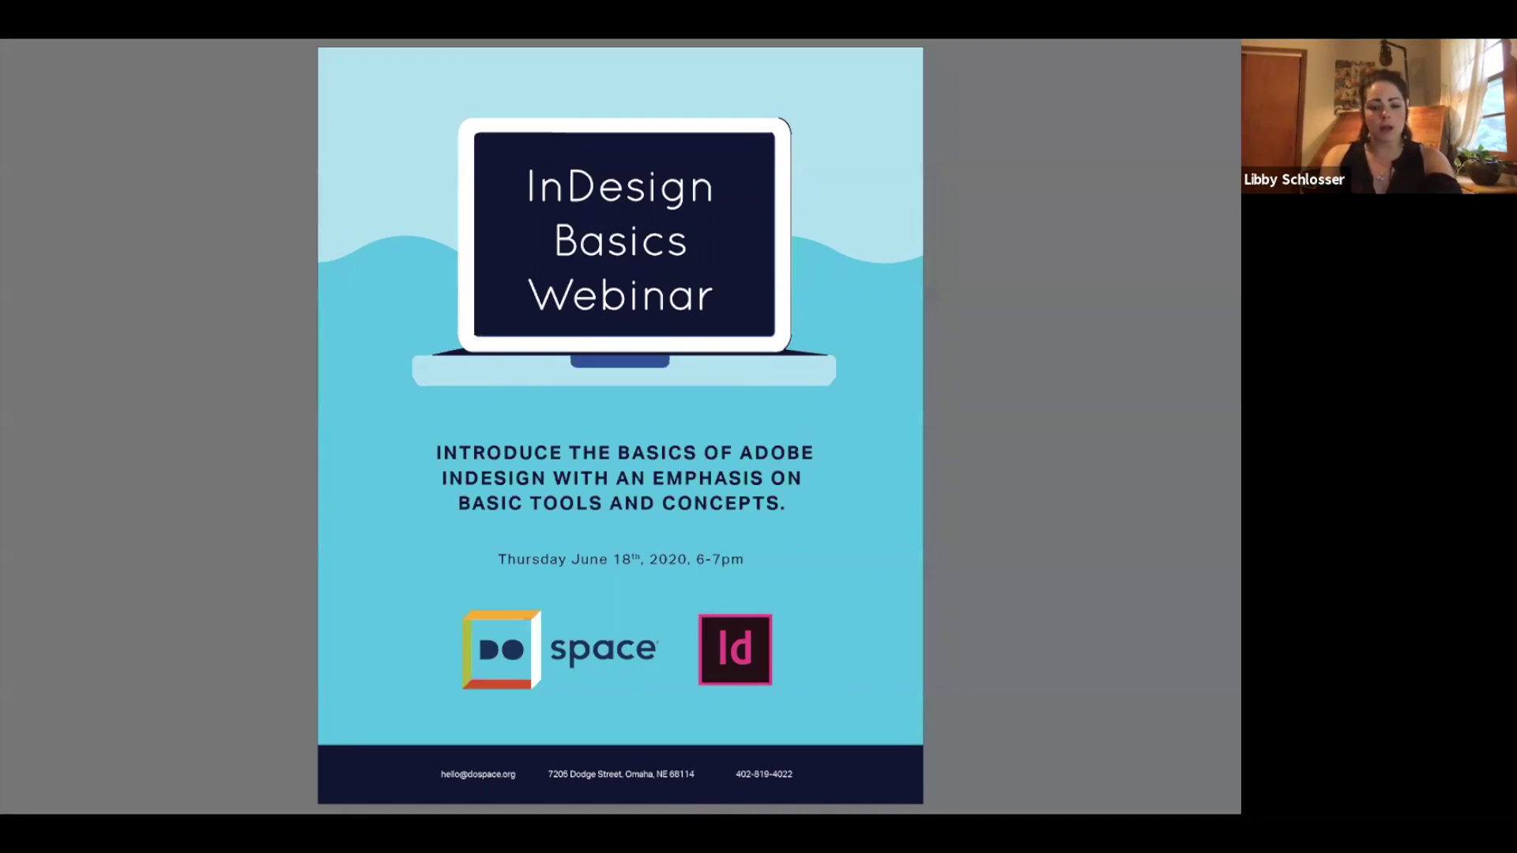
pyautogui.press('b')
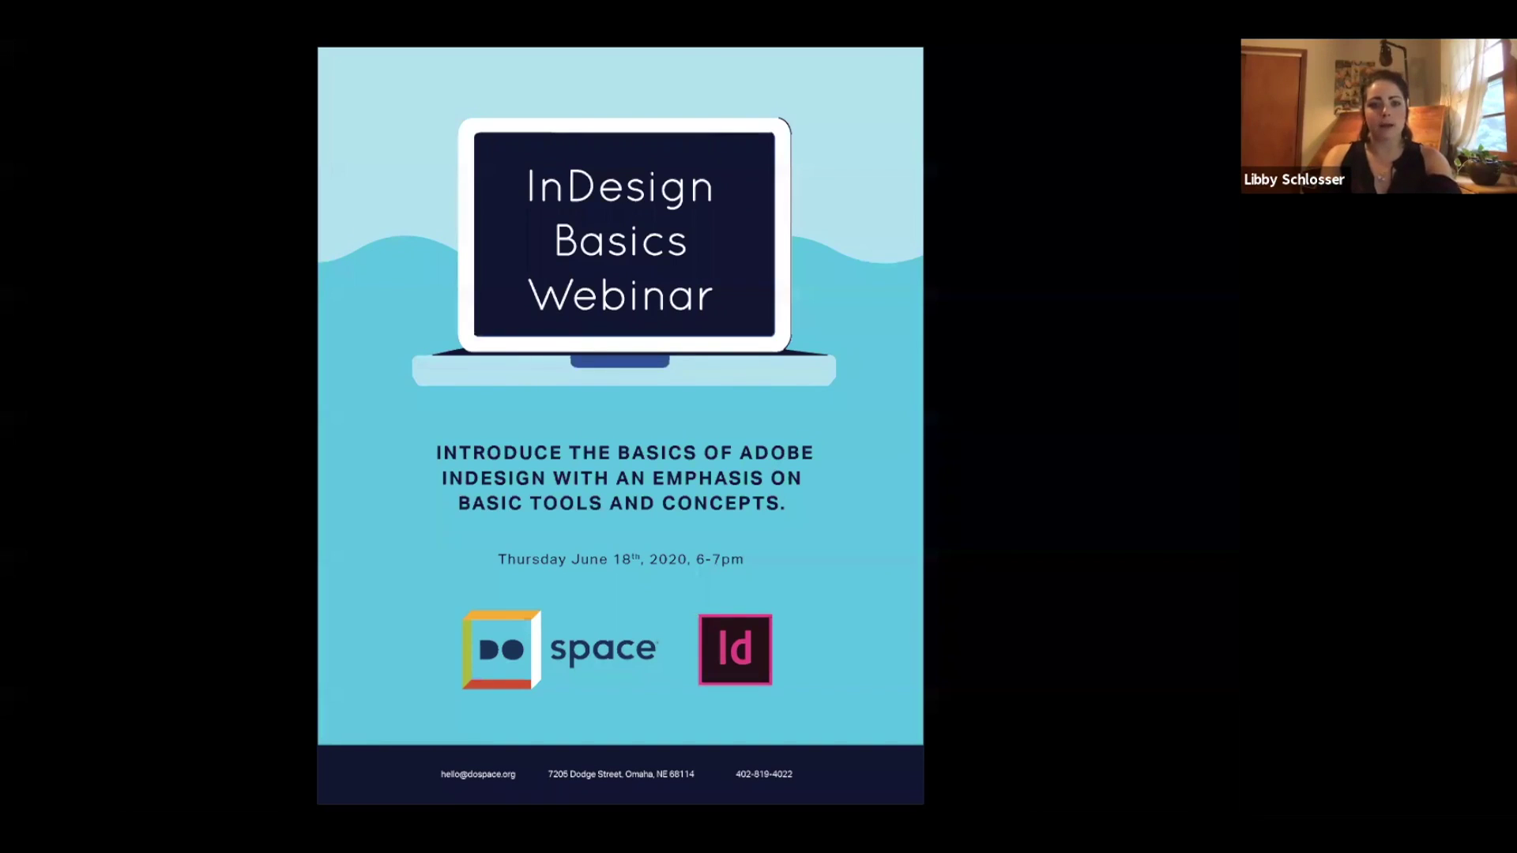
pyautogui.press('Escape')
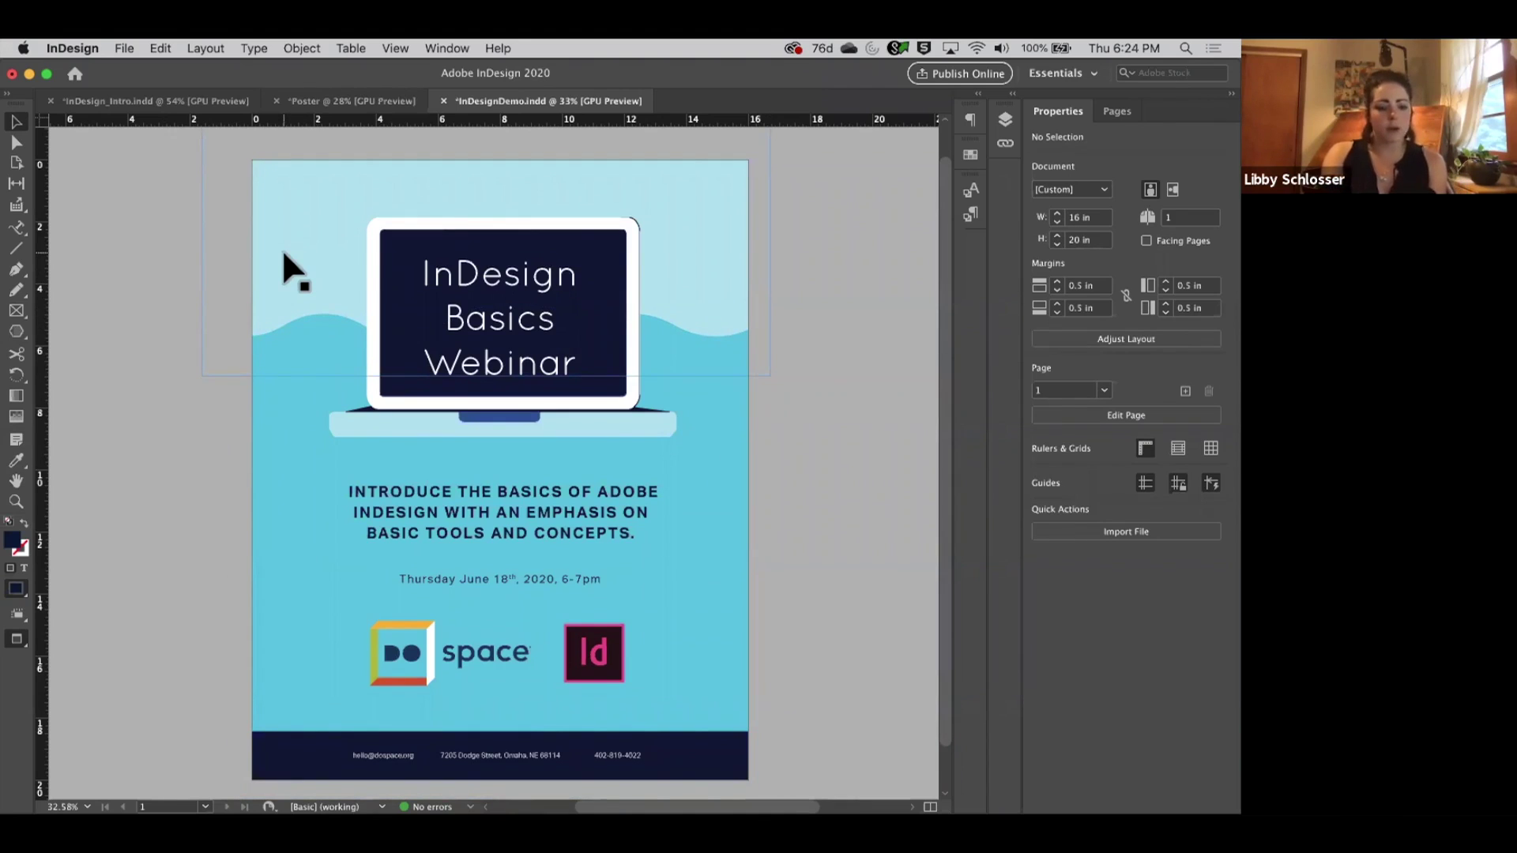
# Show the poster in Normal screen mode and inspect the light-blue background, the wave shape and the laptop group by selecting each.
pyautogui.press('w')
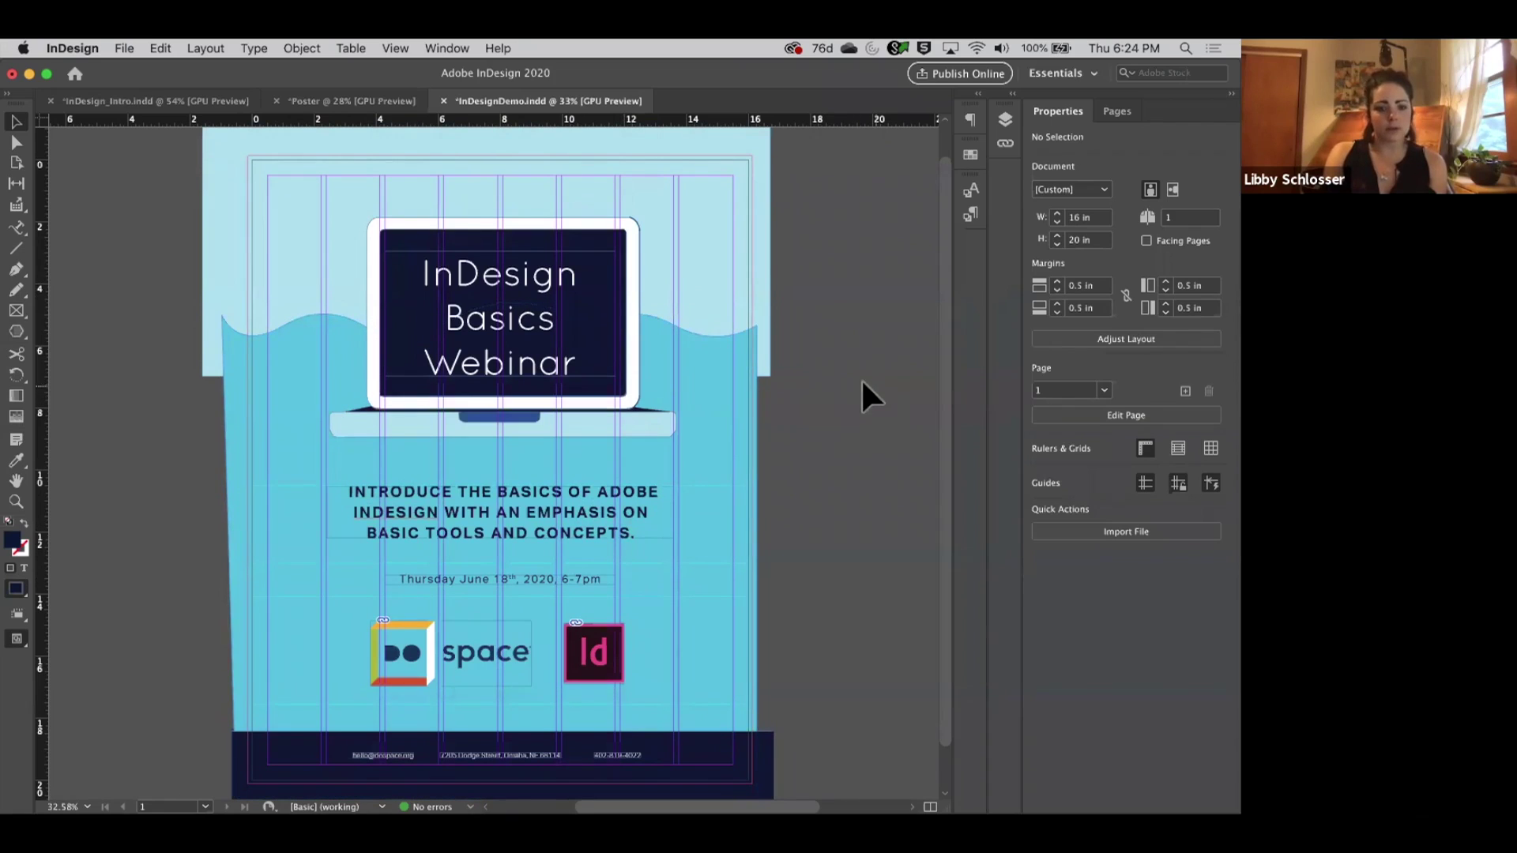
pyautogui.click(765, 262)
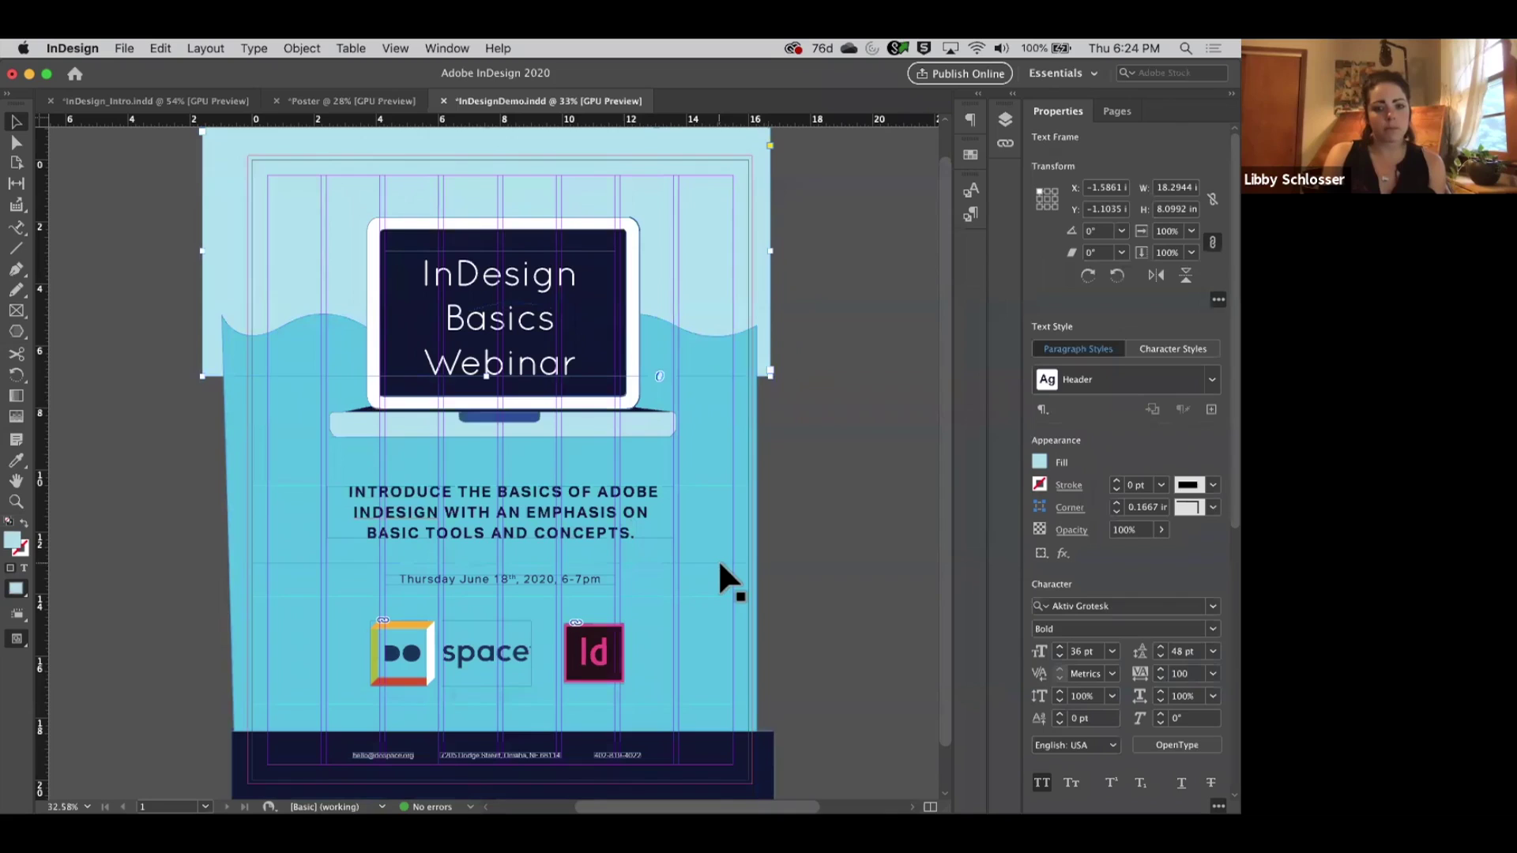
pyautogui.click(716, 719)
pyautogui.click(715, 697)
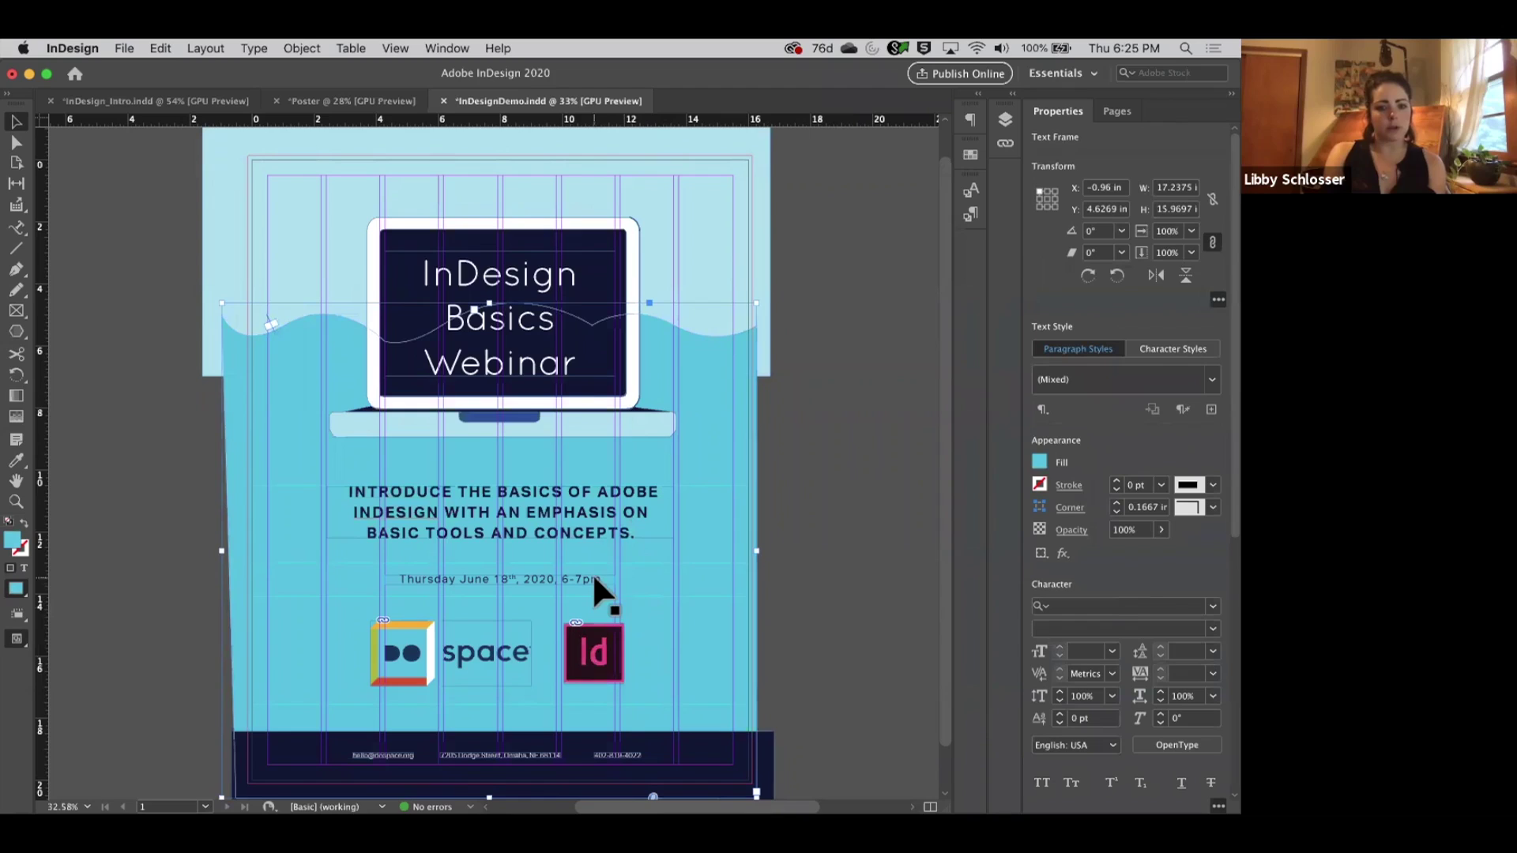
pyautogui.click(590, 411)
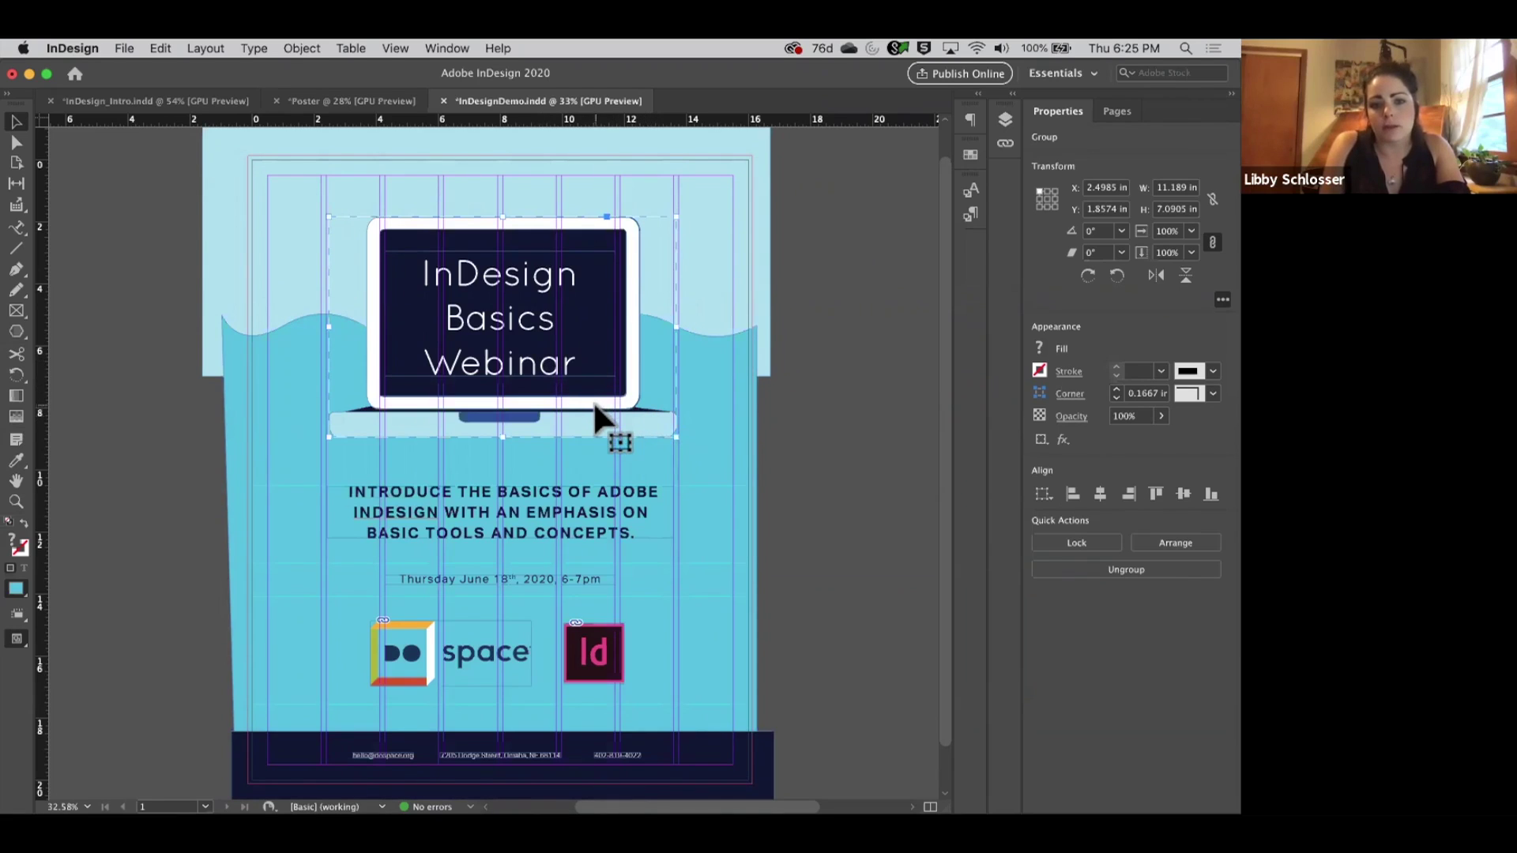
# Draw a rectangle frame about 5.625 in square on the pasteboard beside the poster and deselect it.
pyautogui.hscroll(1, 631, 411)
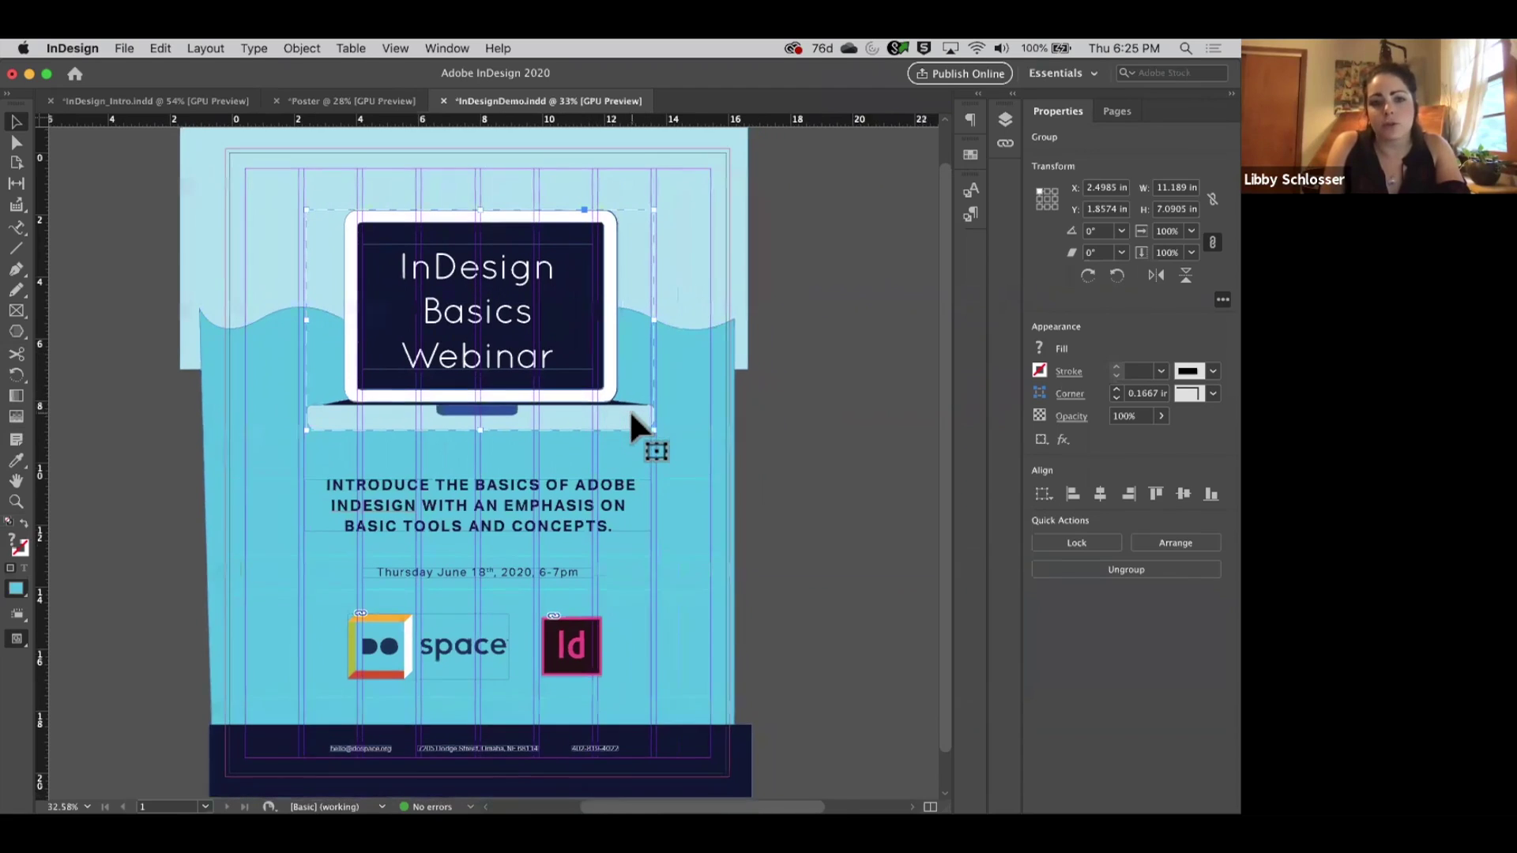
pyautogui.hscroll(5, 629, 409)
pyautogui.click(17, 311)
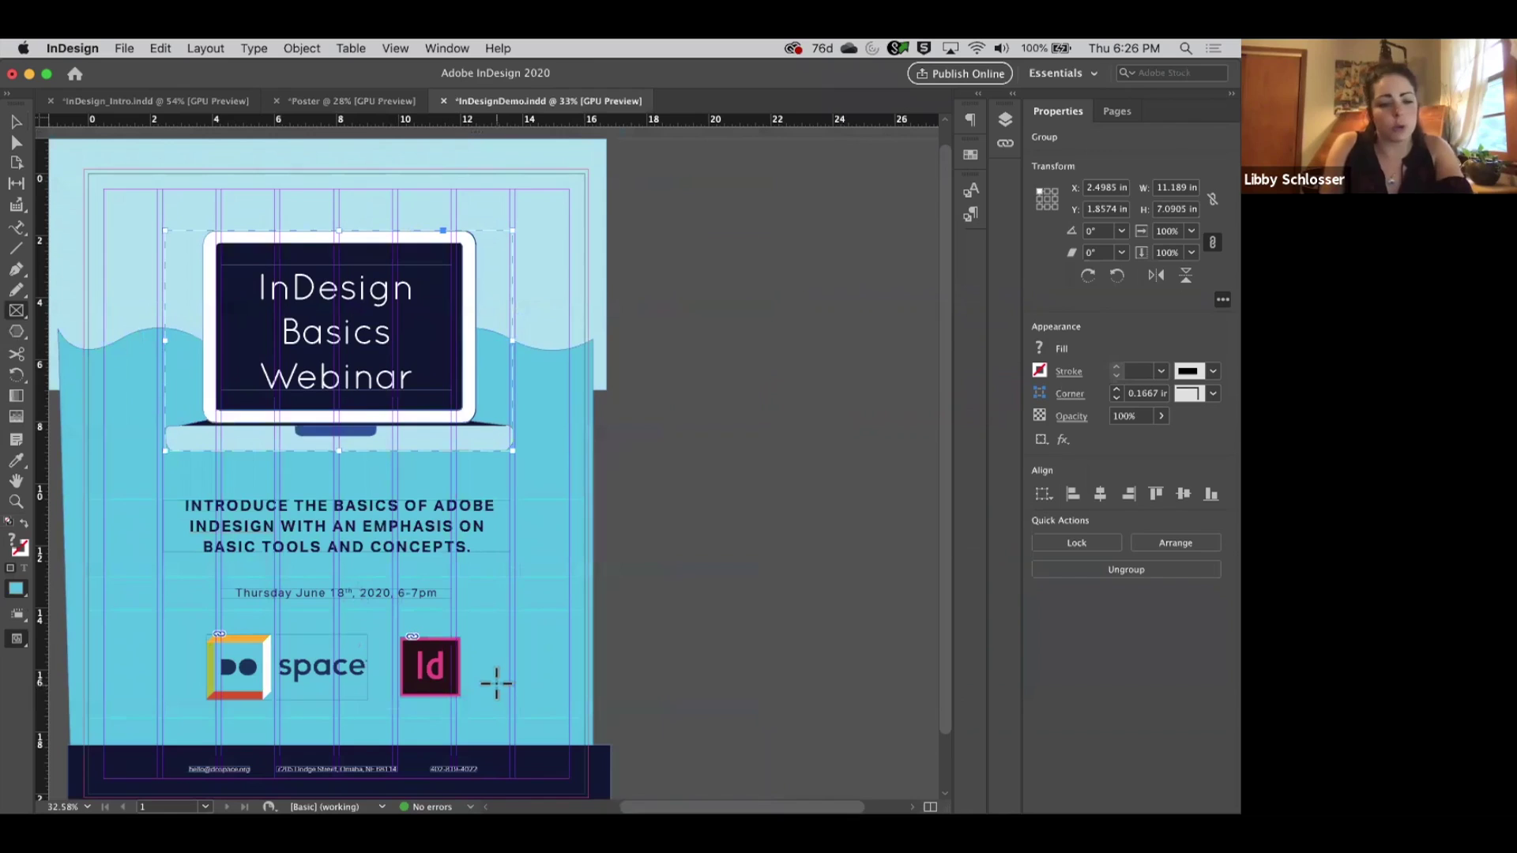
pyautogui.moveTo(709, 240); pyautogui.dragTo(920, 414)
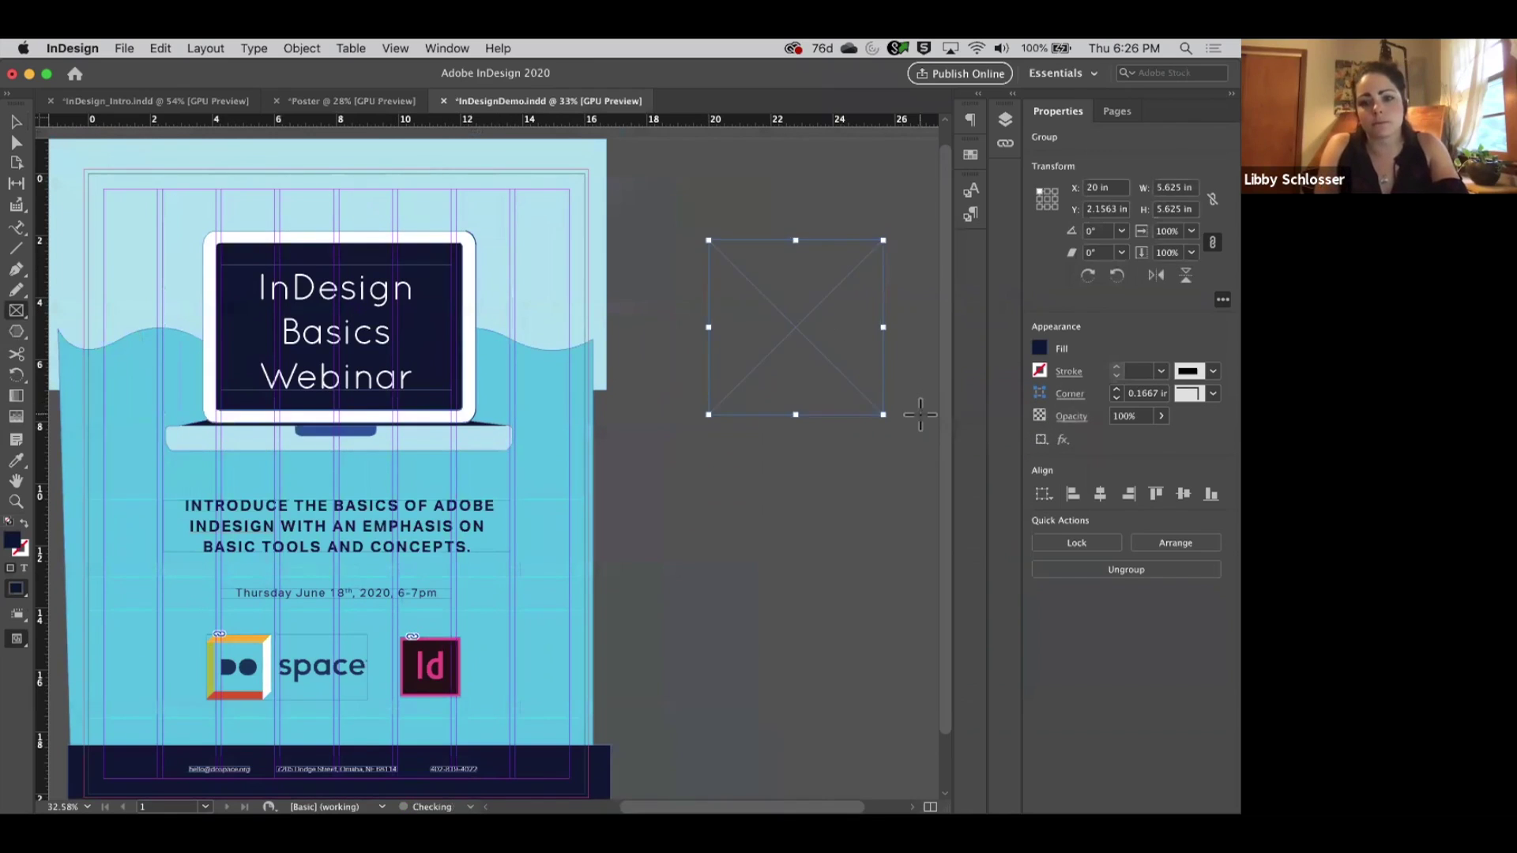
pyautogui.hscroll(2, 914, 403)
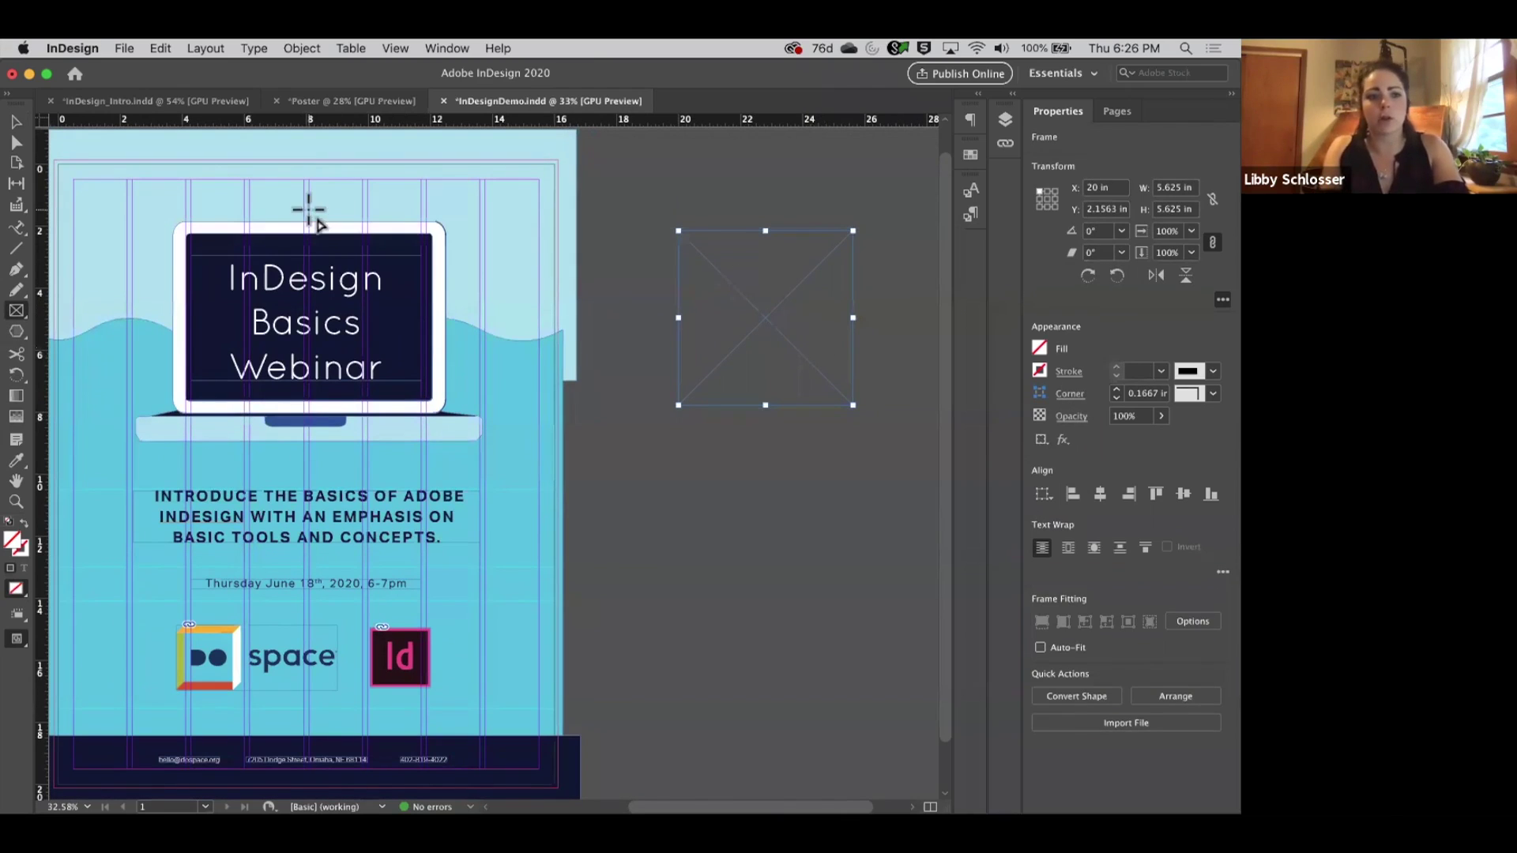
pyautogui.click(15, 120)
pyautogui.click(867, 466)
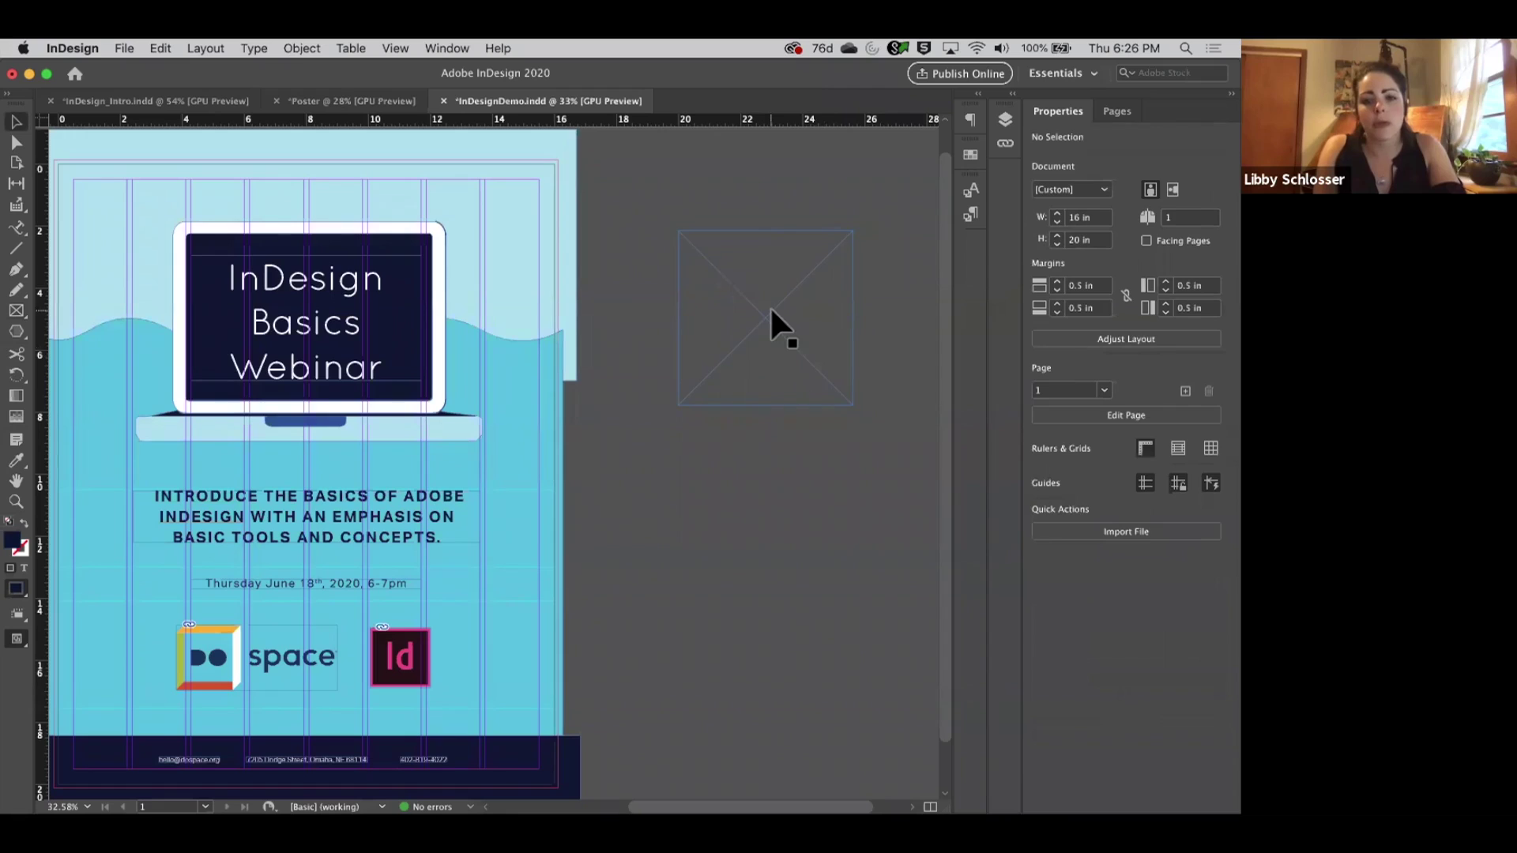
# Place laptop.ai from the Indesign folder into the empty frame on the pasteboard.
pyautogui.click(771, 308)
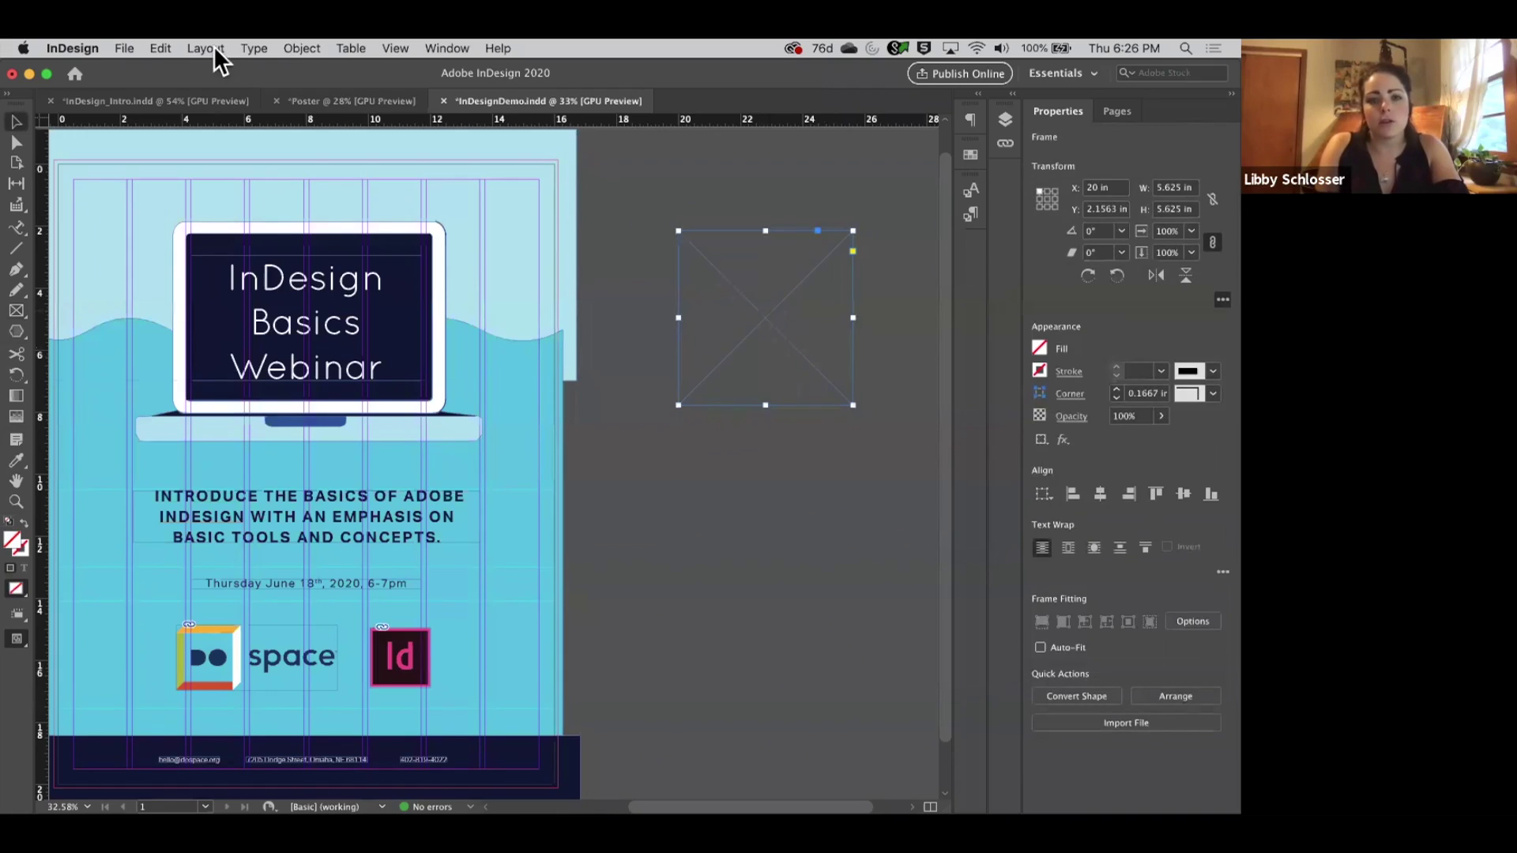
pyautogui.click(113, 48)
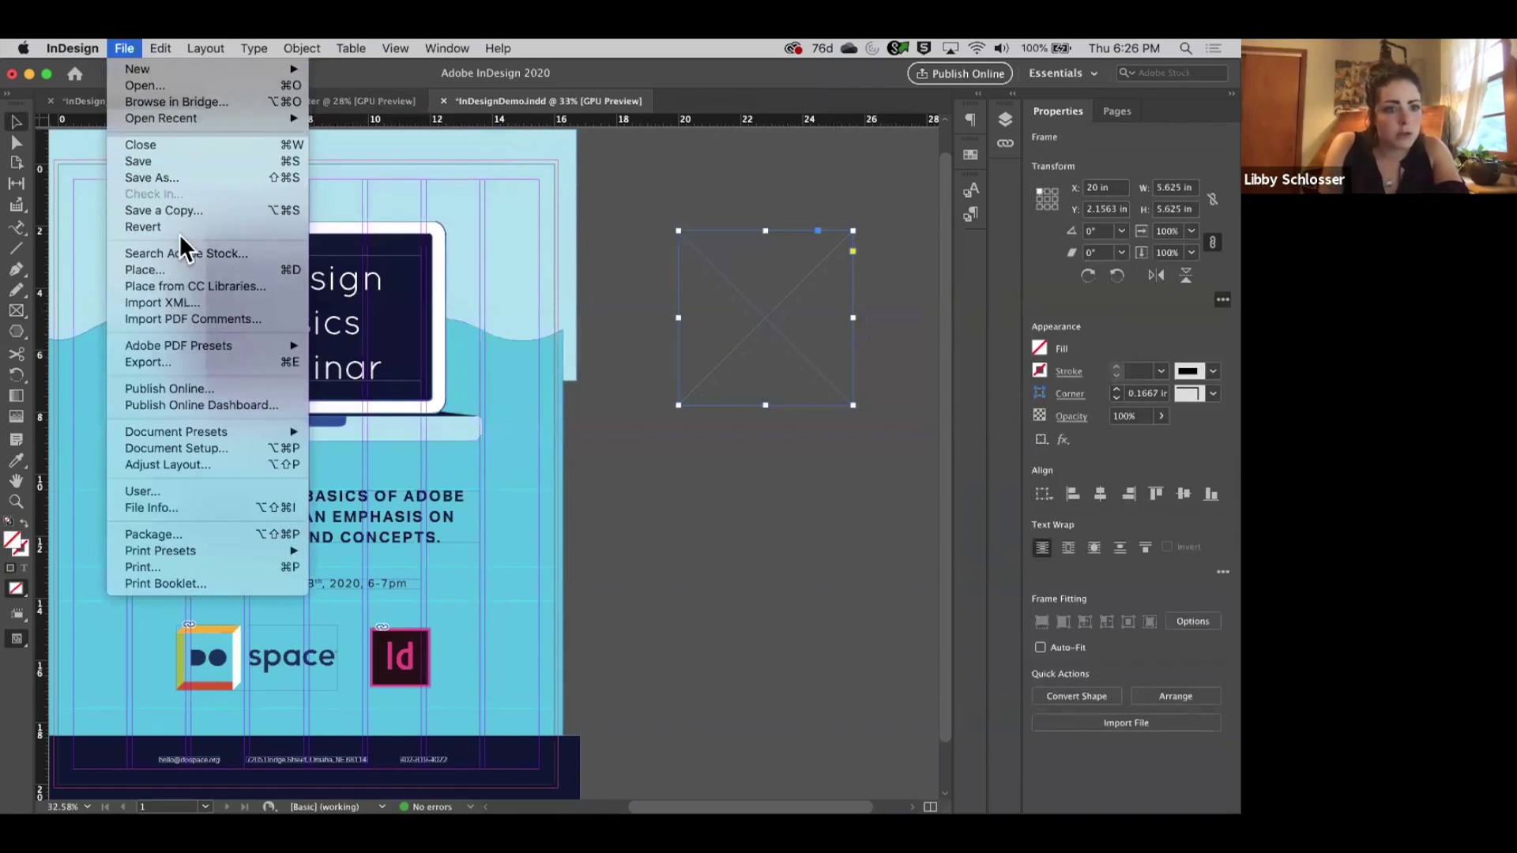
pyautogui.click(175, 267)
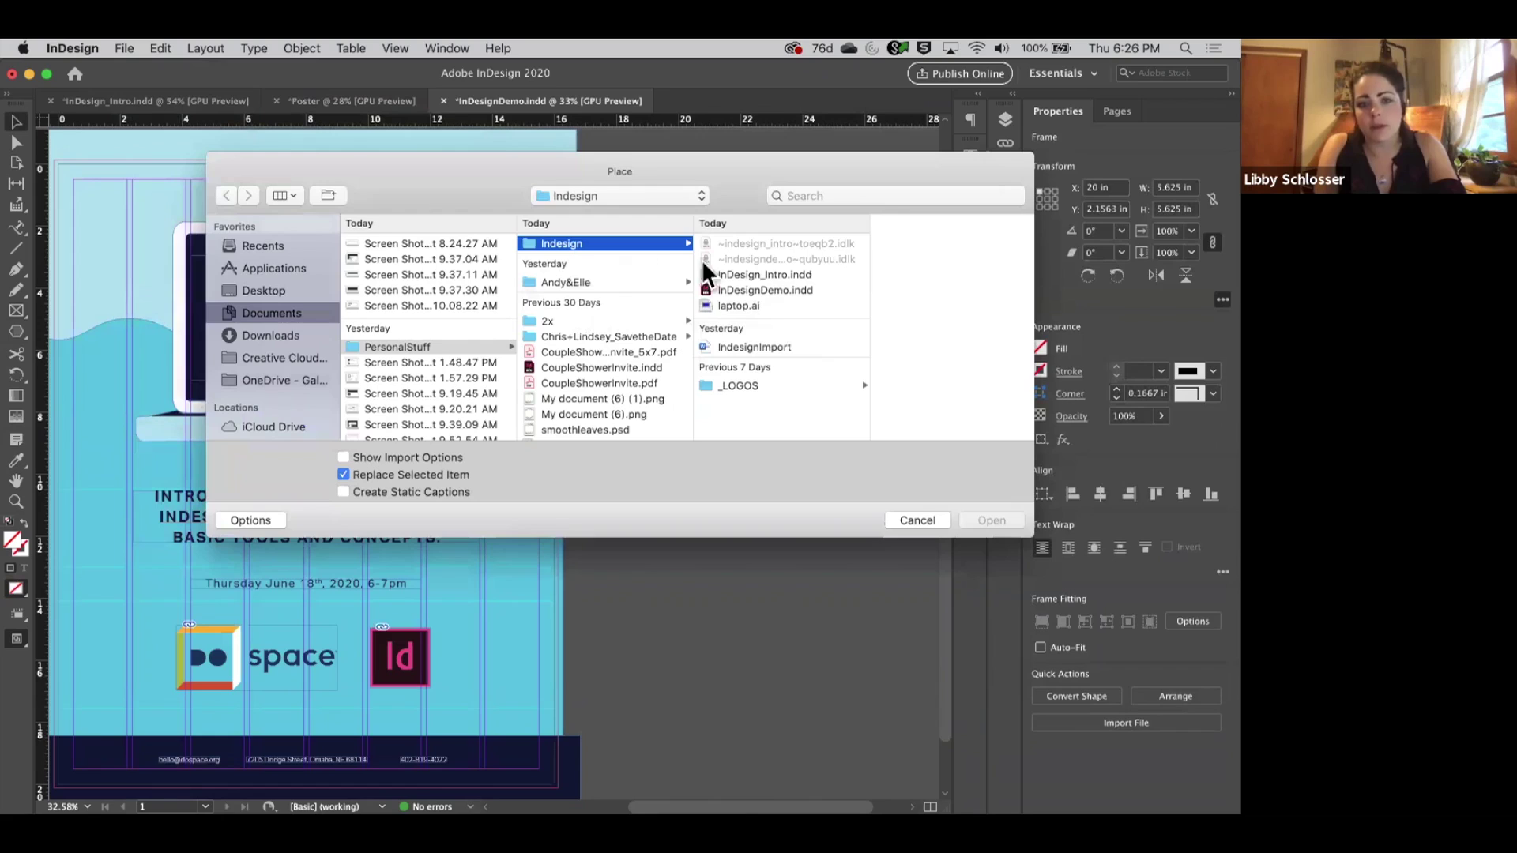
pyautogui.click(732, 306)
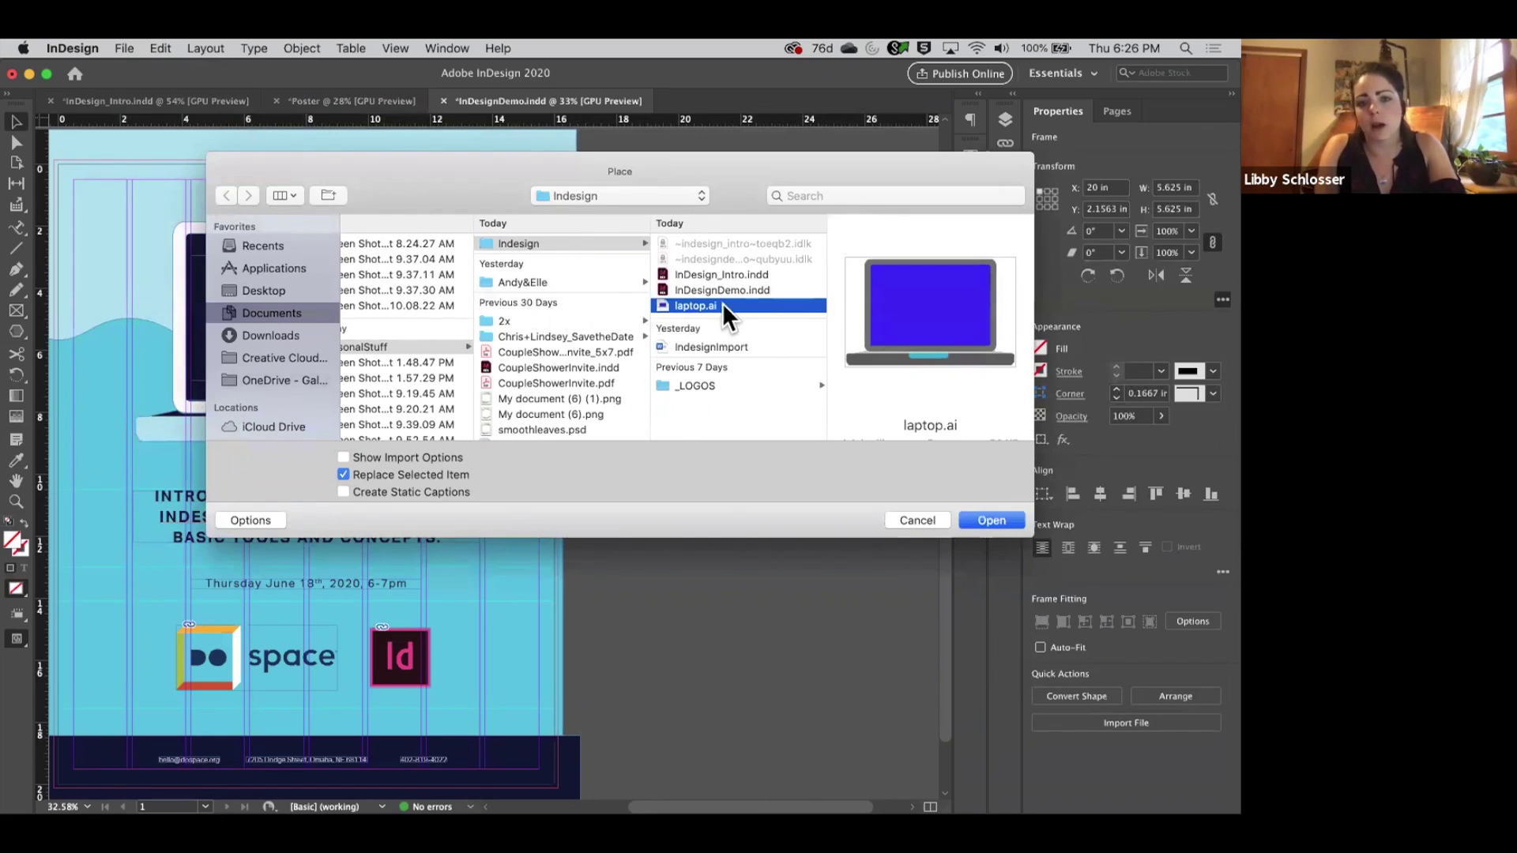
pyautogui.click(989, 520)
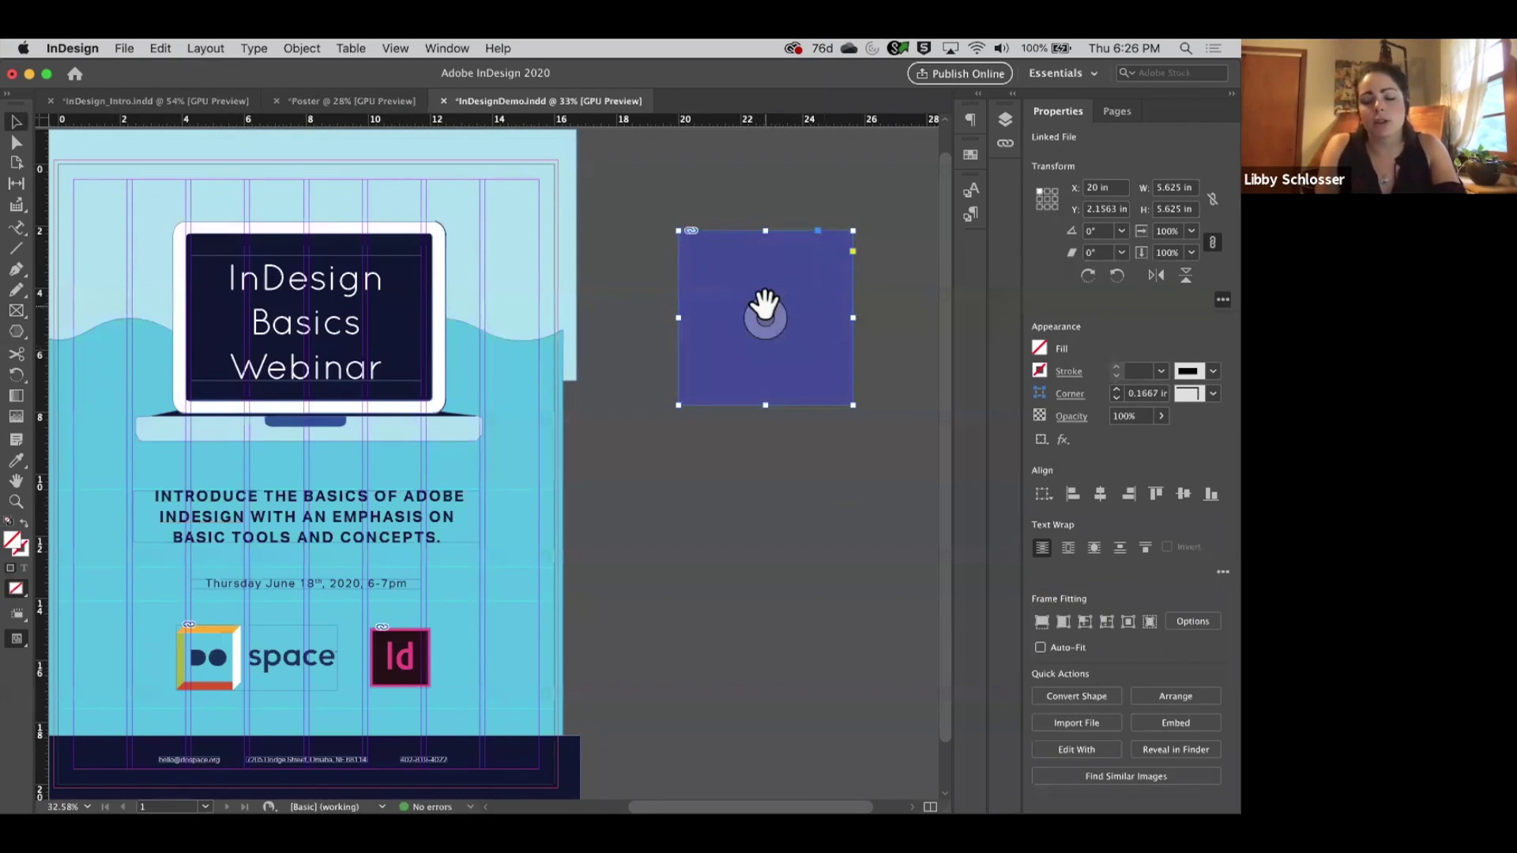
# Select the laptop artwork inside its frame to show how far it extends beyond the frame edges.
pyautogui.scroll(-3, 771, 321)
pyautogui.scroll(5, 771, 321)
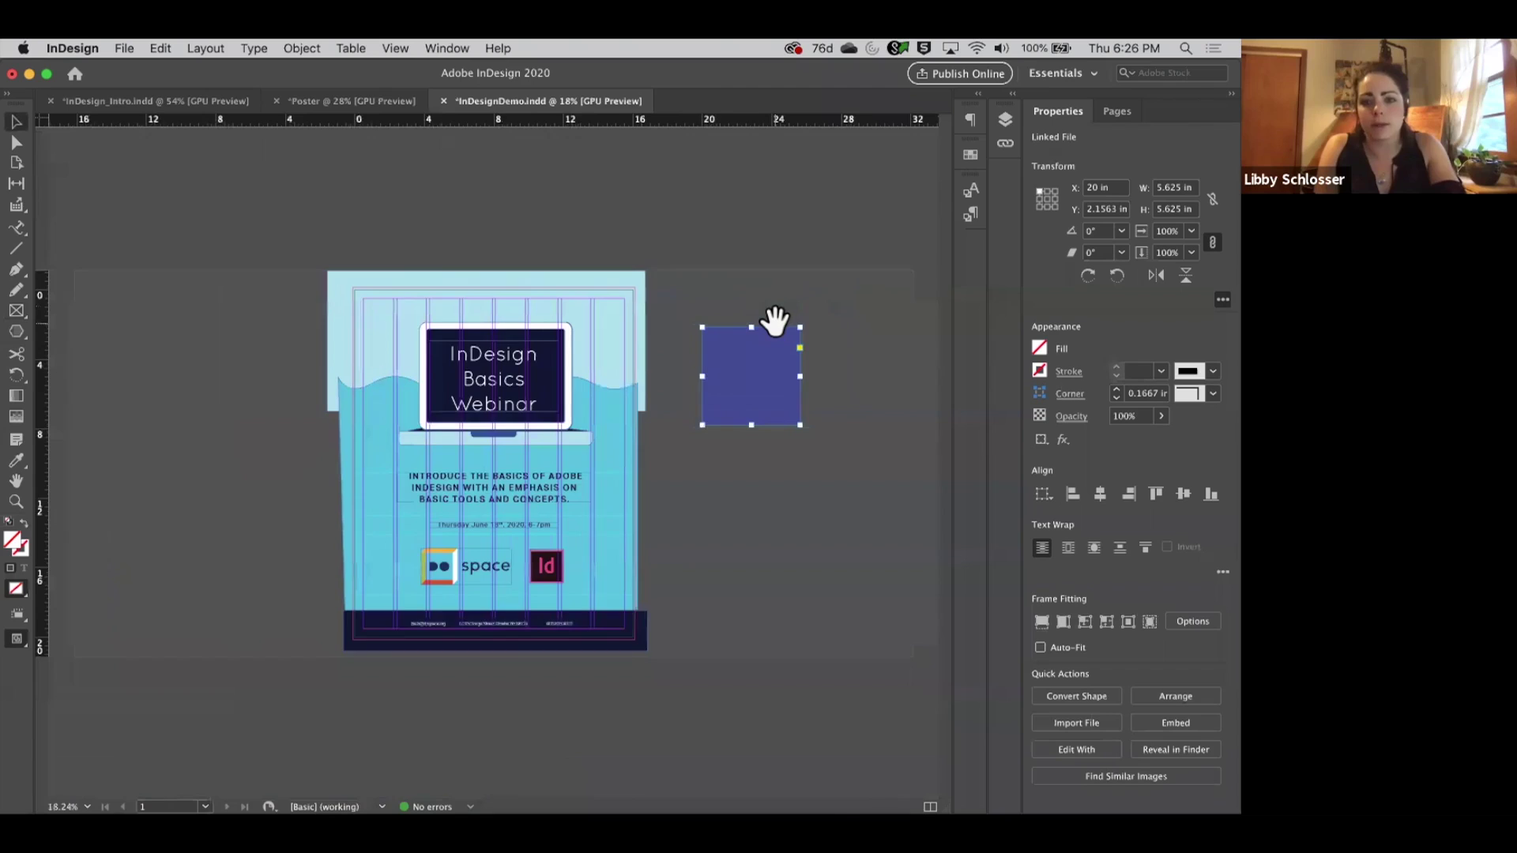
pyautogui.hscroll(5, 772, 322)
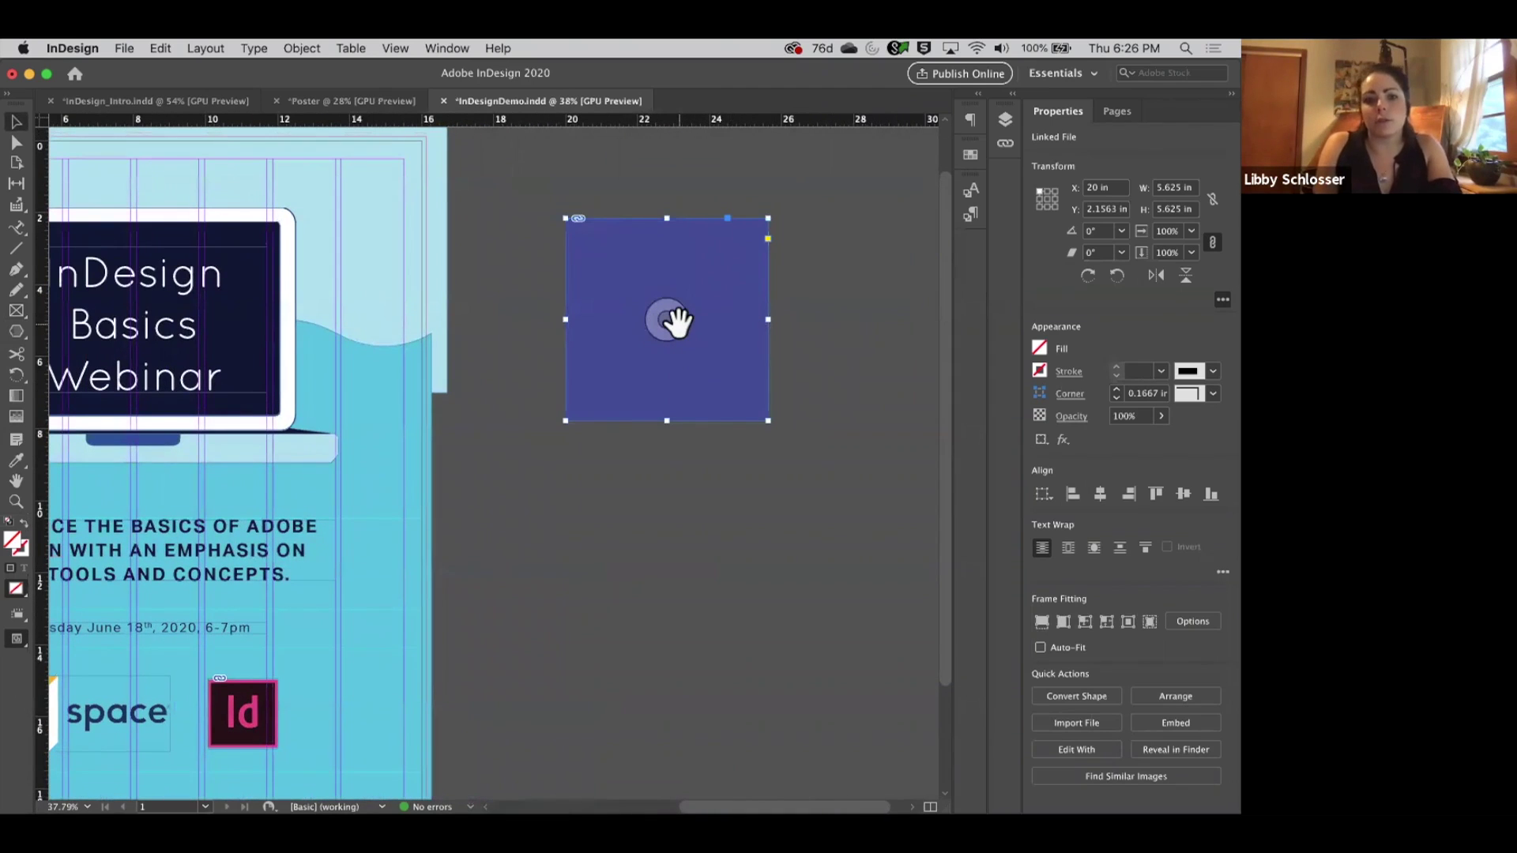
pyautogui.click(668, 320)
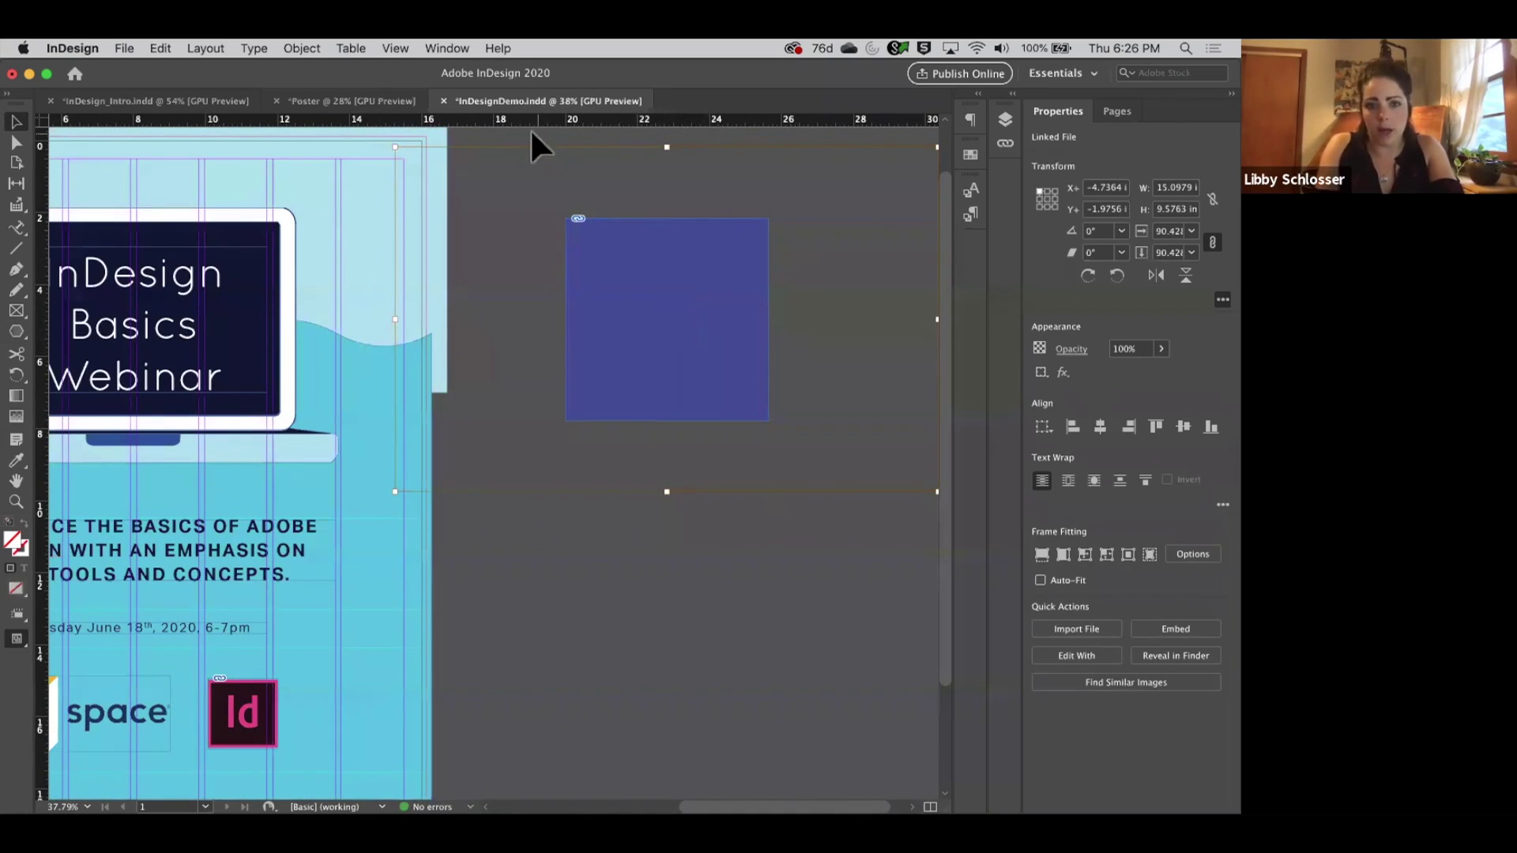
# Try scaling the laptop artwork down to fit inside its square frame, first non-proportionally and, after undoing that, proportionally.
pyautogui.click(394, 147)
pyautogui.moveTo(394, 146); pyautogui.dragTo(576, 229)
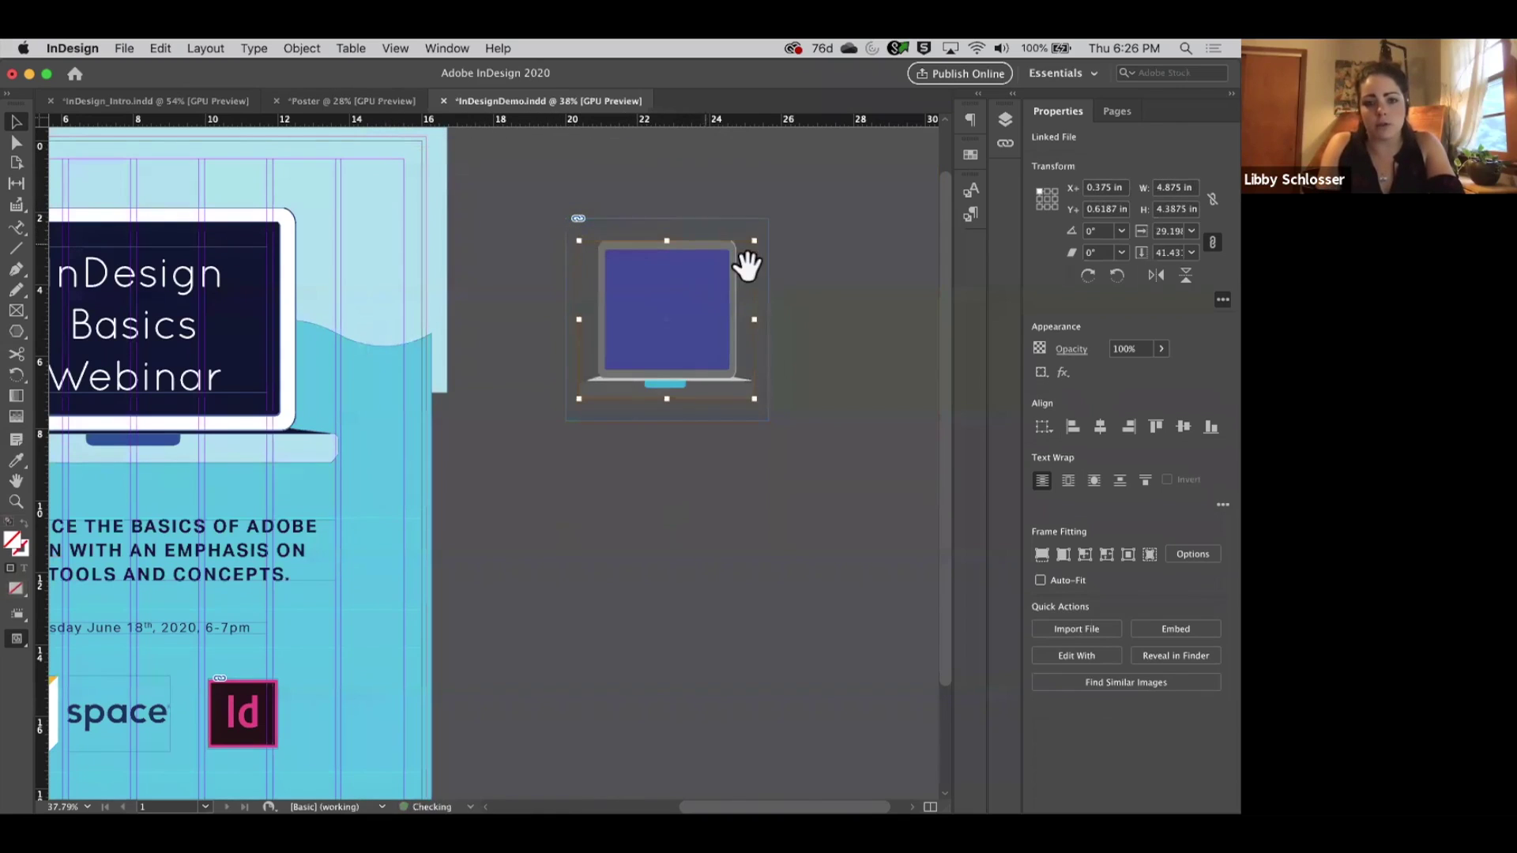
pyautogui.press('super+z')
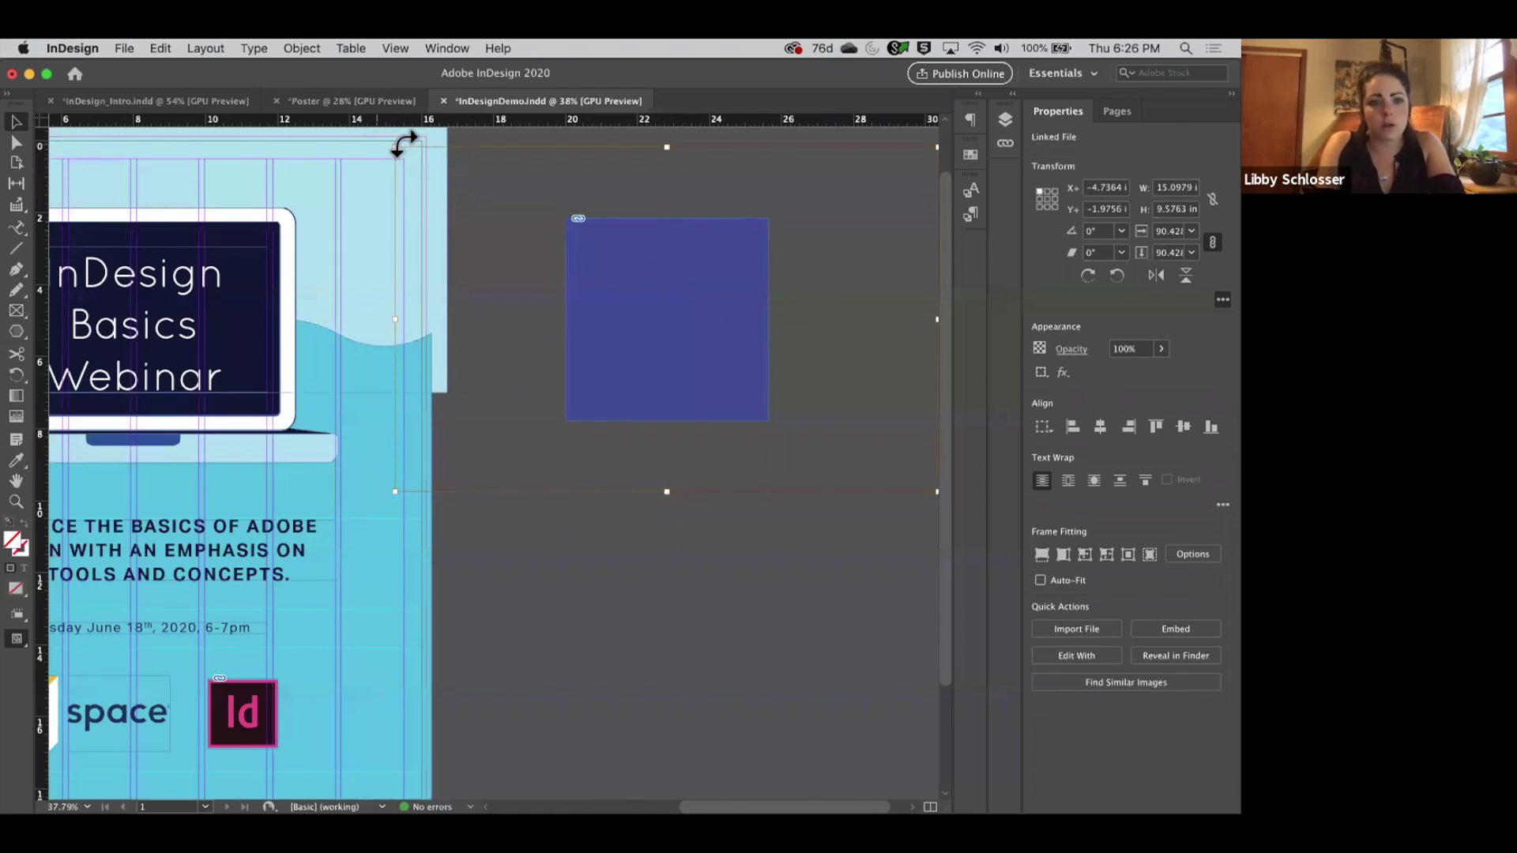
pyautogui.moveTo(396, 145); pyautogui.dragTo(739, 260)
pyautogui.click(848, 287)
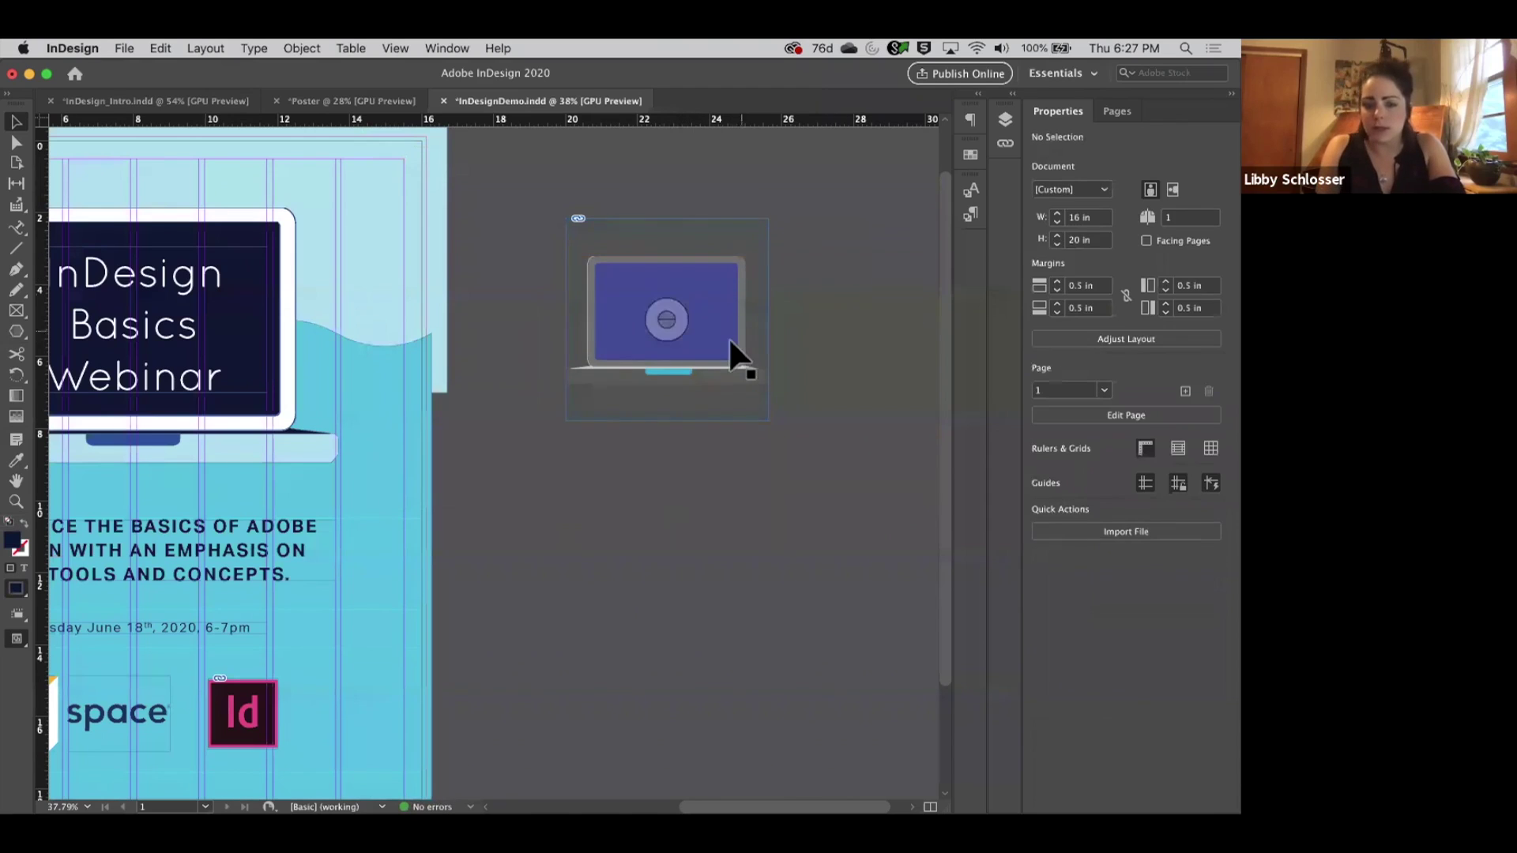
pyautogui.click(623, 413)
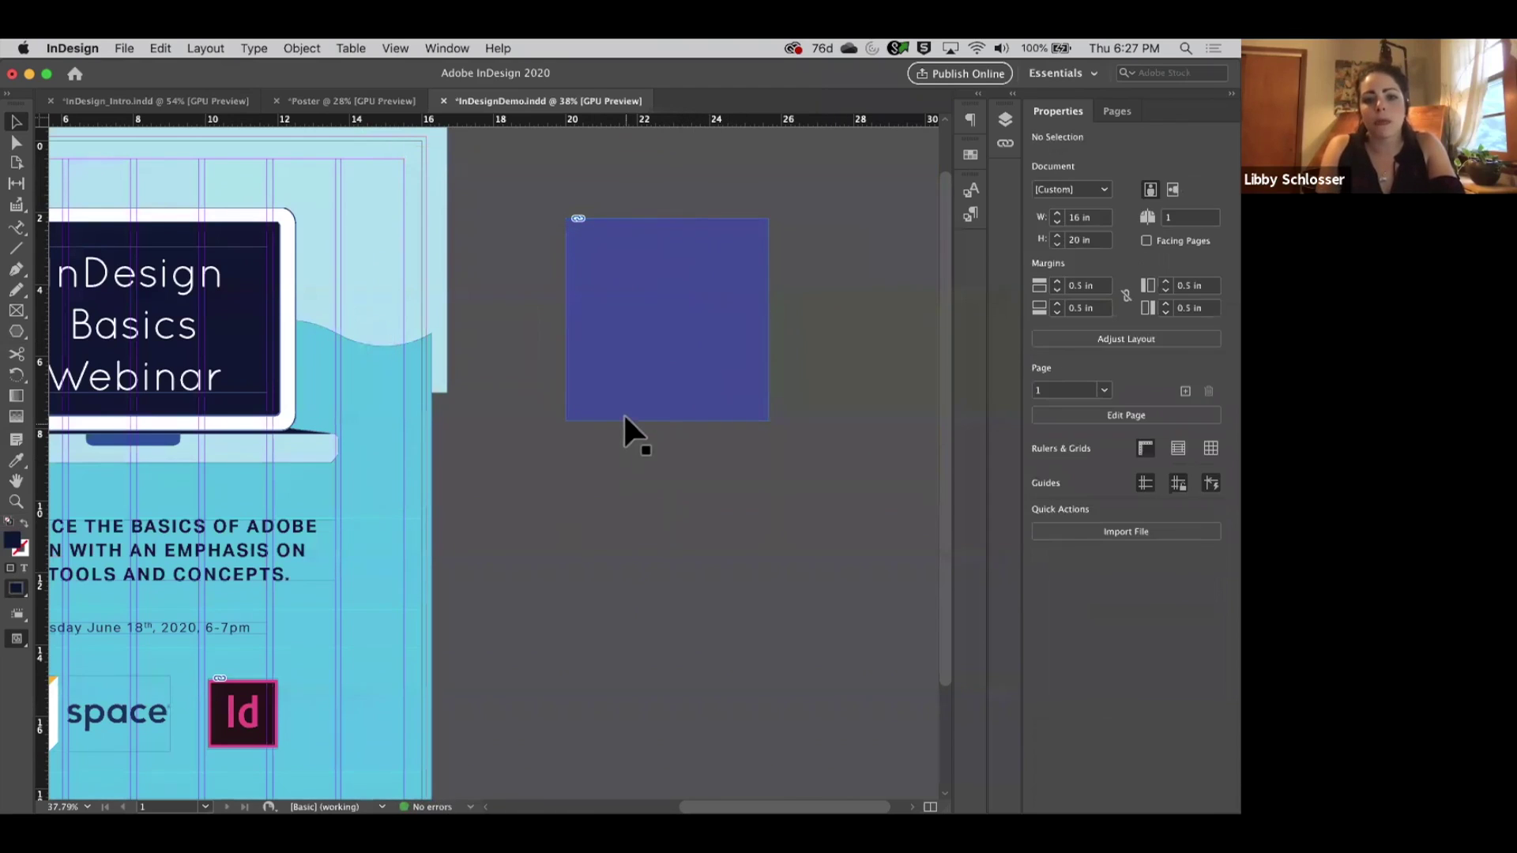
# Fit the square frame on the pasteboard to its content so it encloses the whole laptop artwork.
pyautogui.scroll(-5, 623, 412)
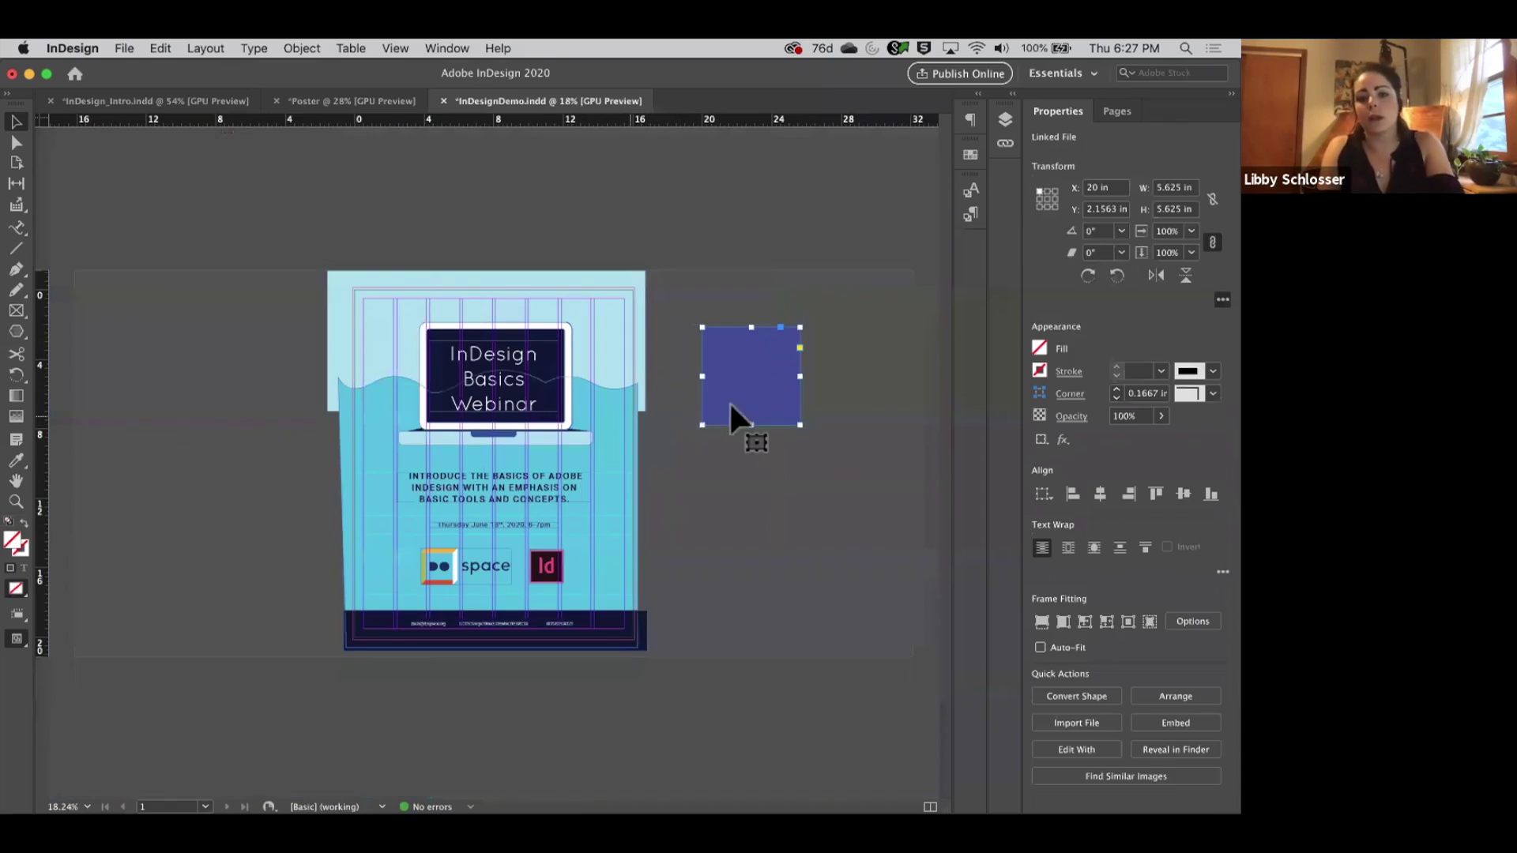
pyautogui.click(794, 419)
pyautogui.click(802, 404)
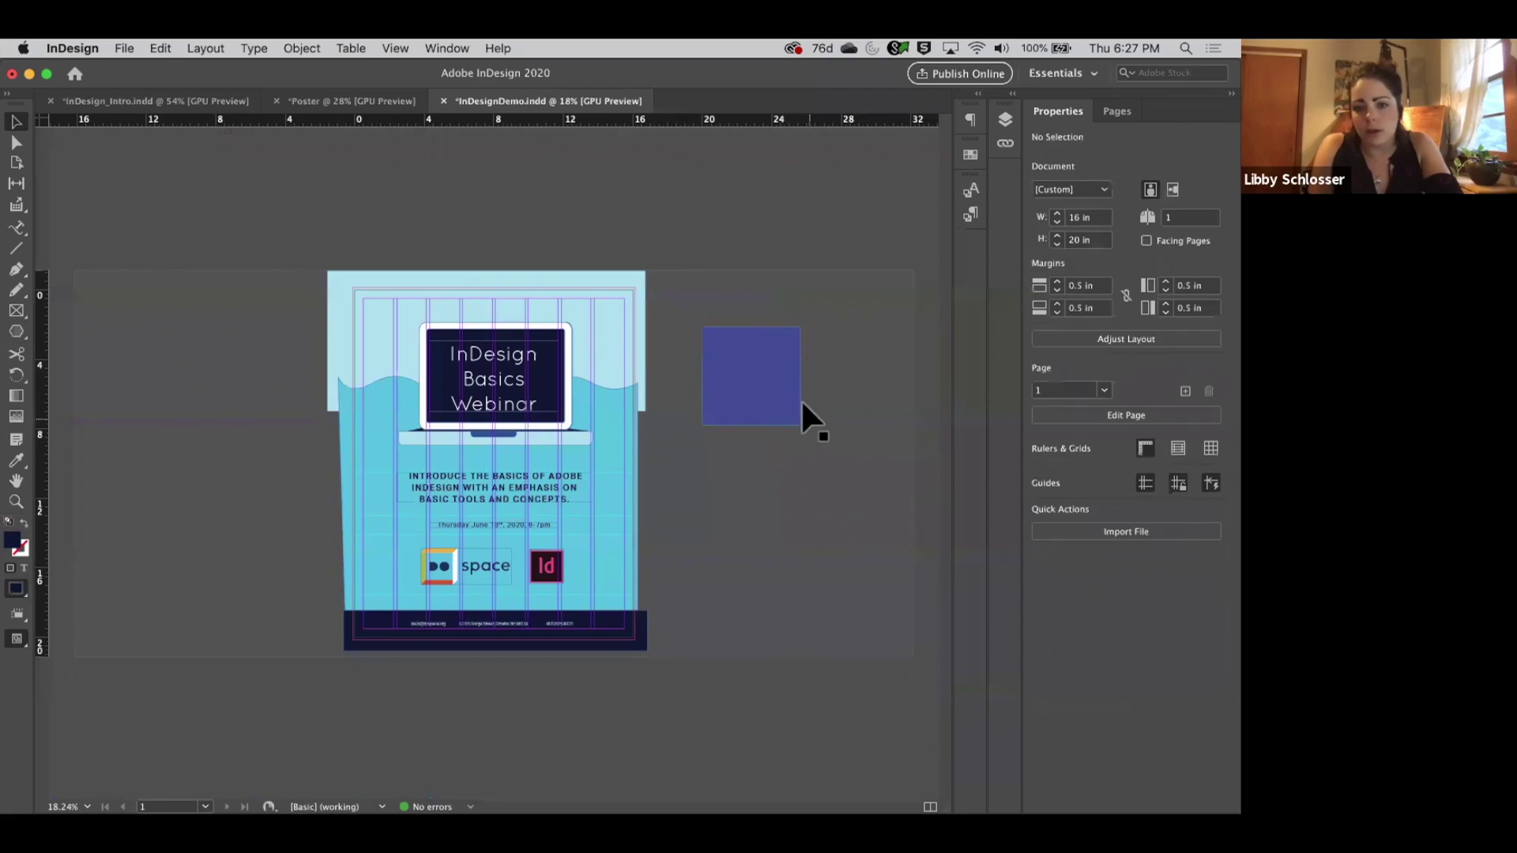
pyautogui.click(801, 422)
pyautogui.doubleClick(800, 425)
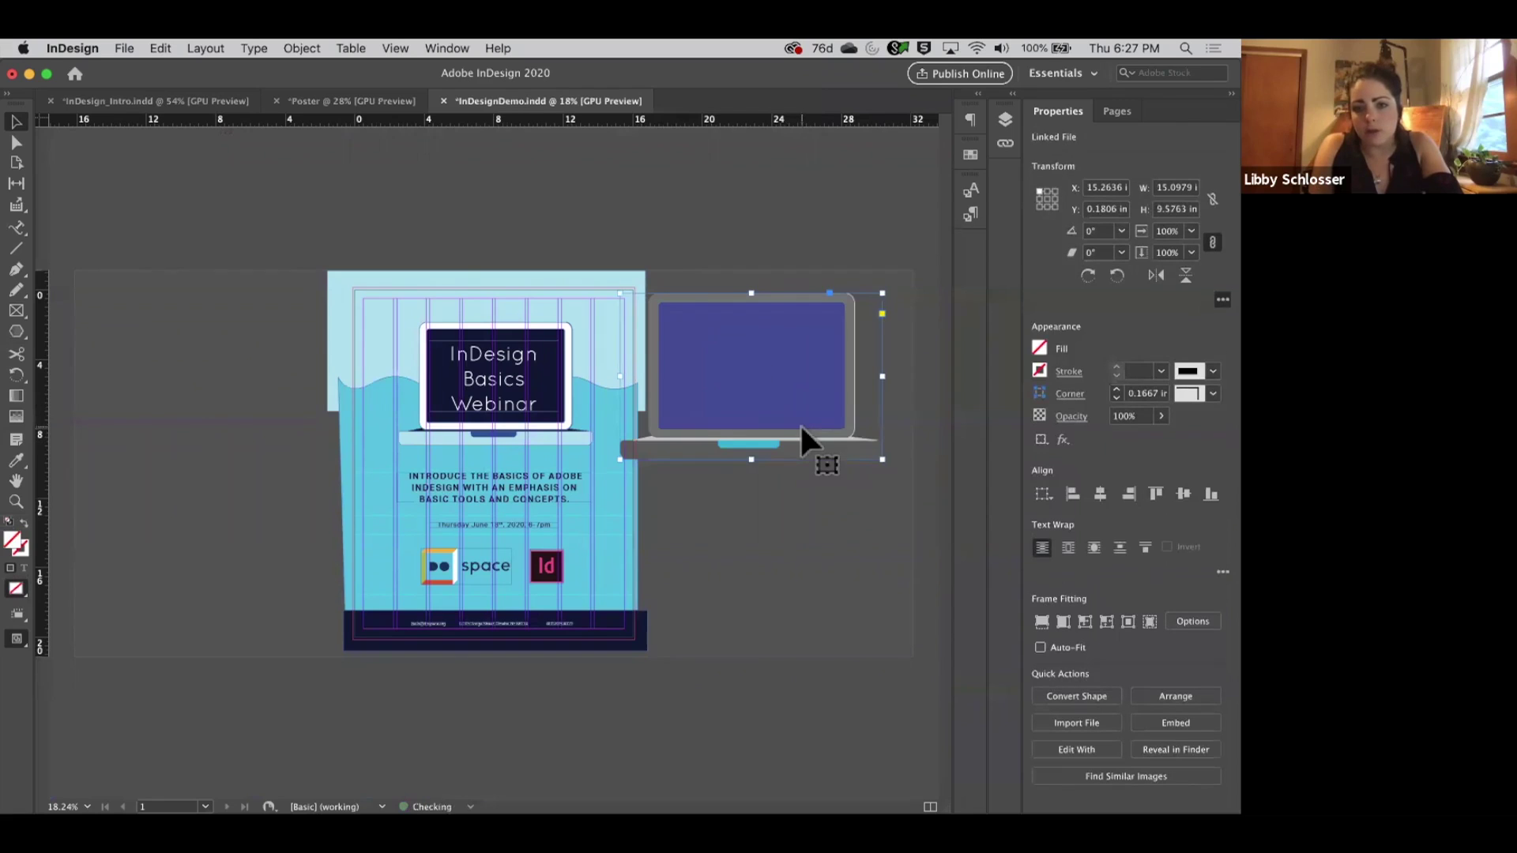
# Scale the laptop frame and its artwork down together proportionally on the pasteboard and deselect them.
pyautogui.moveTo(882, 459); pyautogui.dragTo(823, 430)
pyautogui.click(842, 406)
pyautogui.press('super+0')
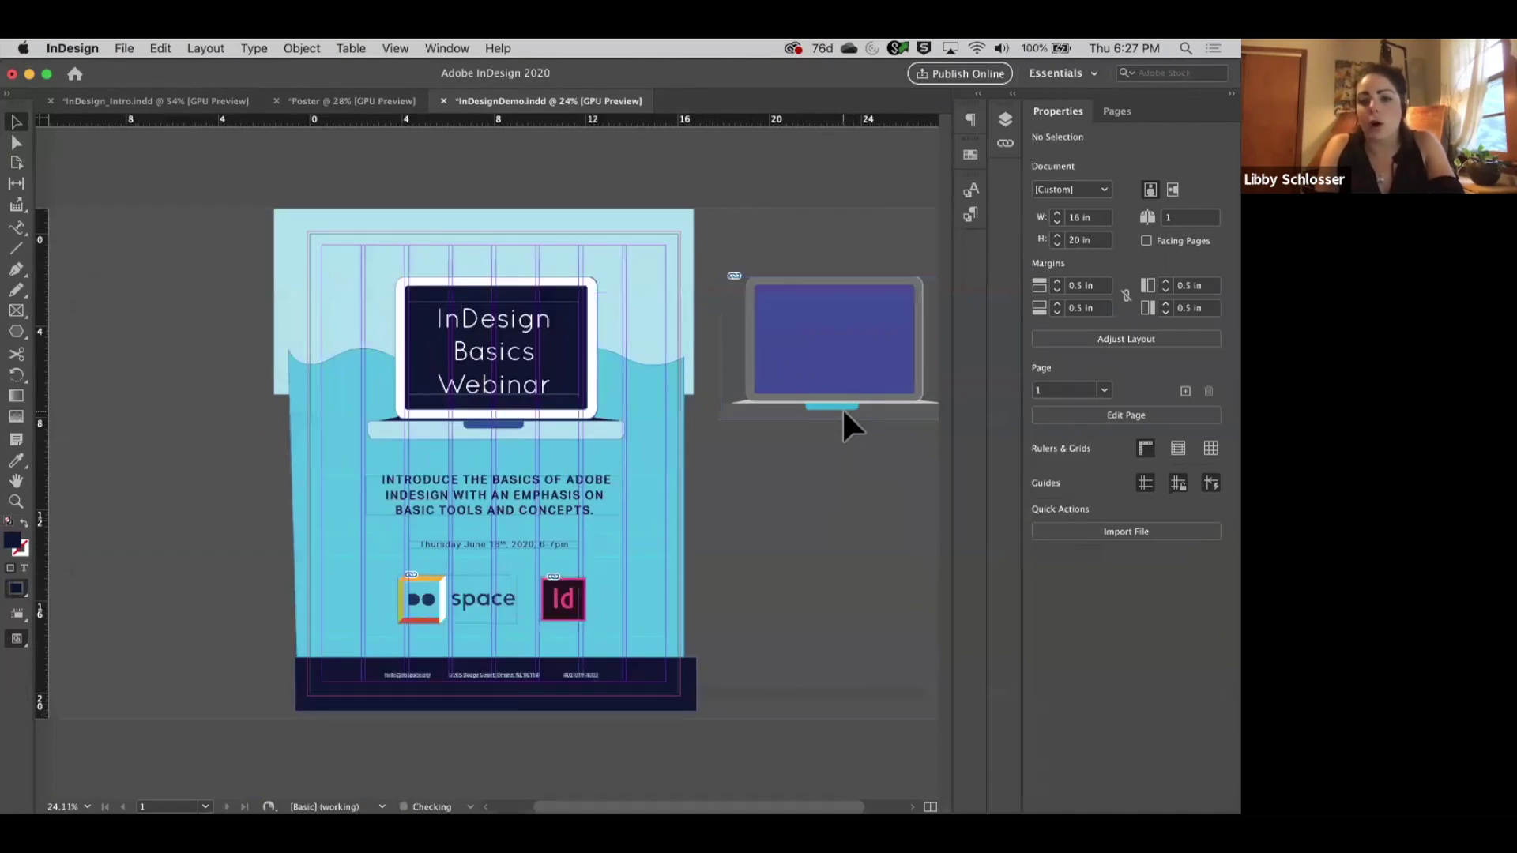
pyautogui.scroll(3, 798, 405)
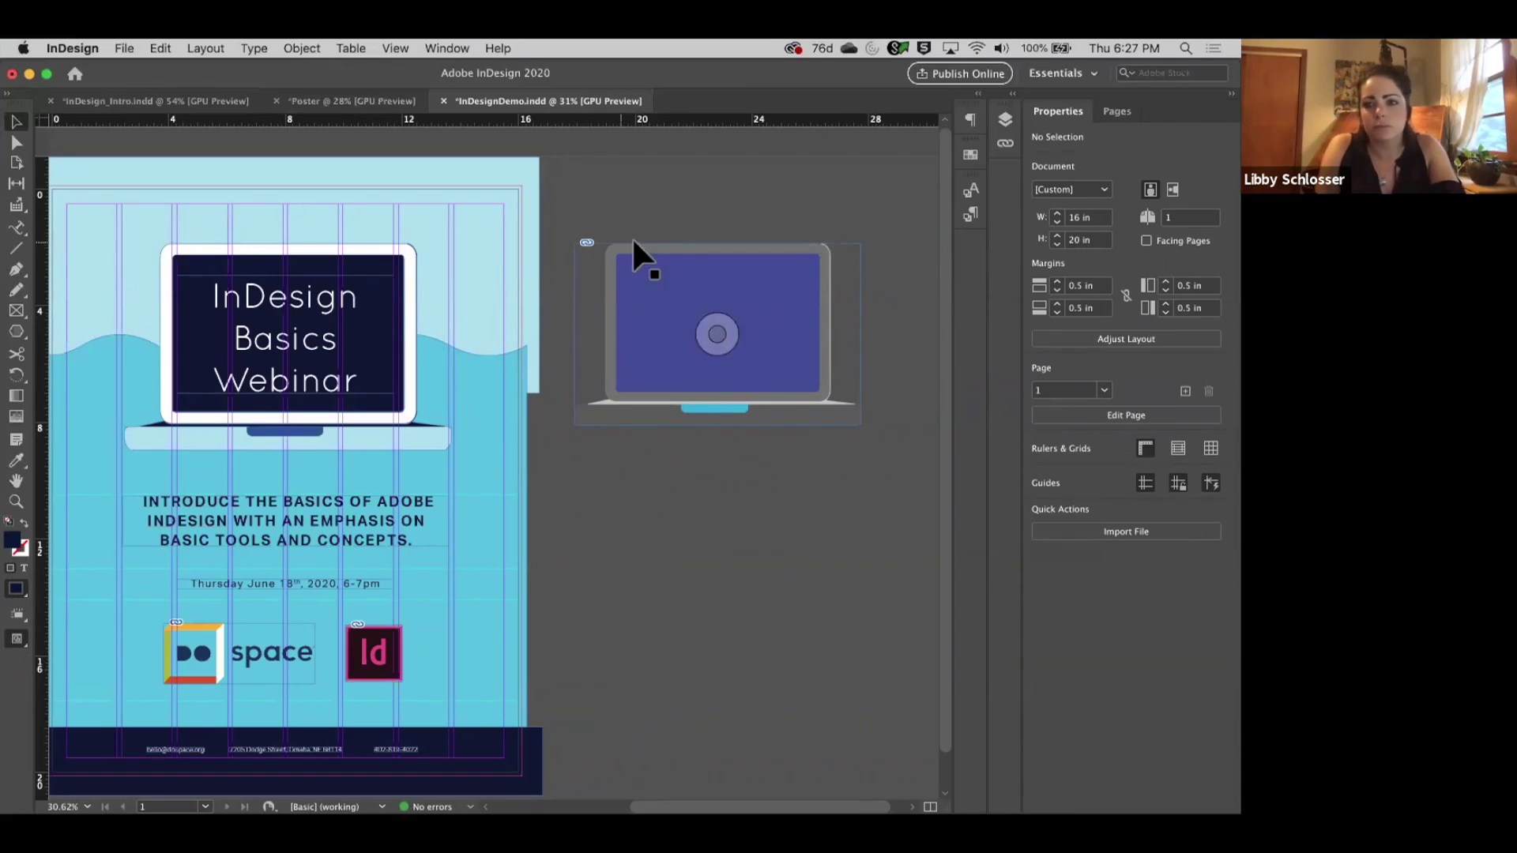
# Show the document's links, bring up Swatches and dock it beneath Links.
pyautogui.click(1001, 149)
pyautogui.click(450, 48)
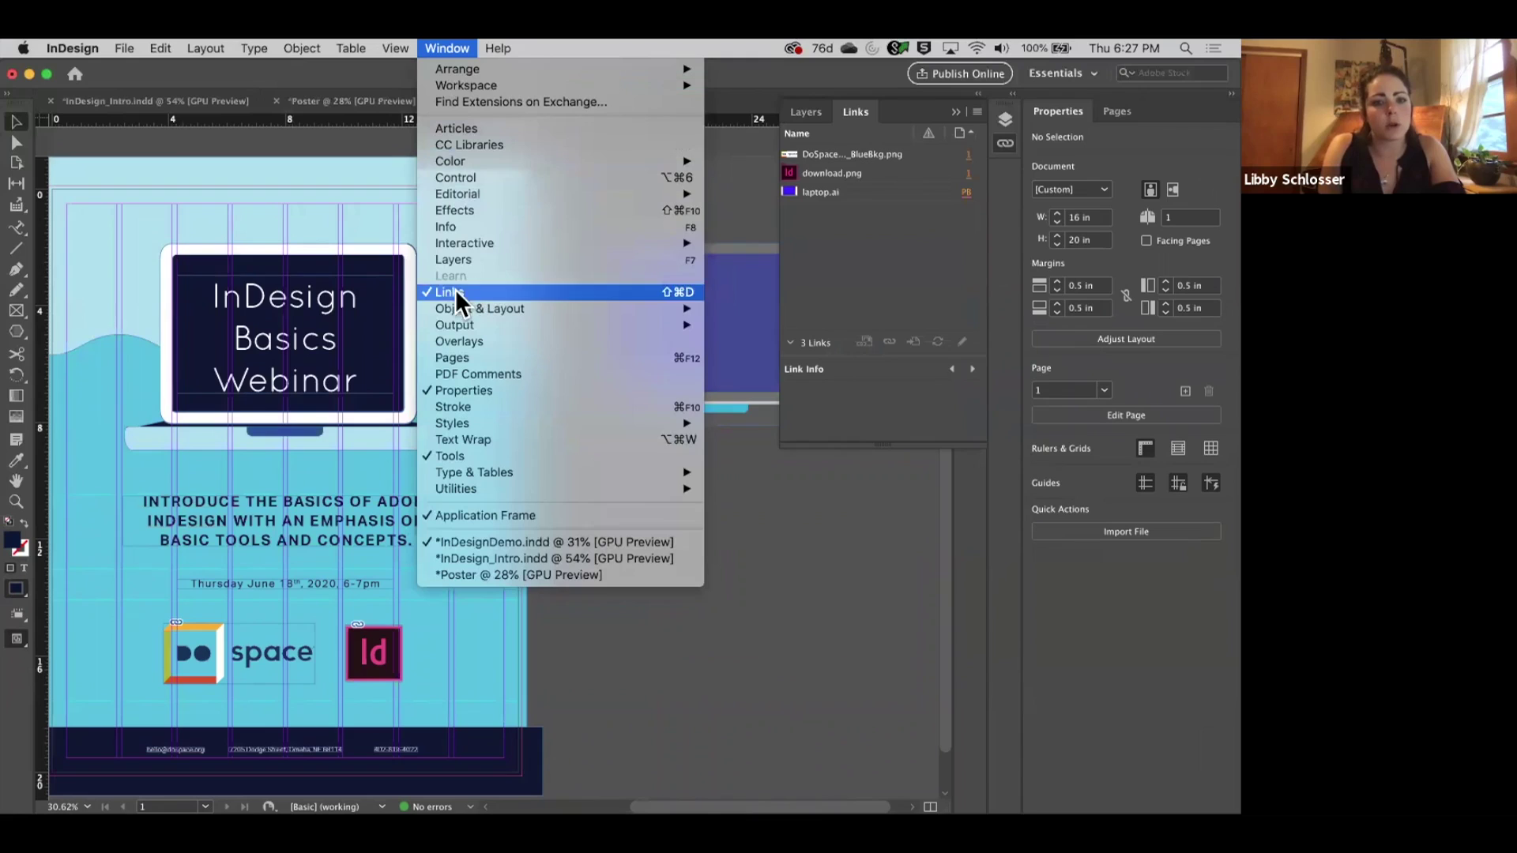
pyautogui.moveTo(466, 167)
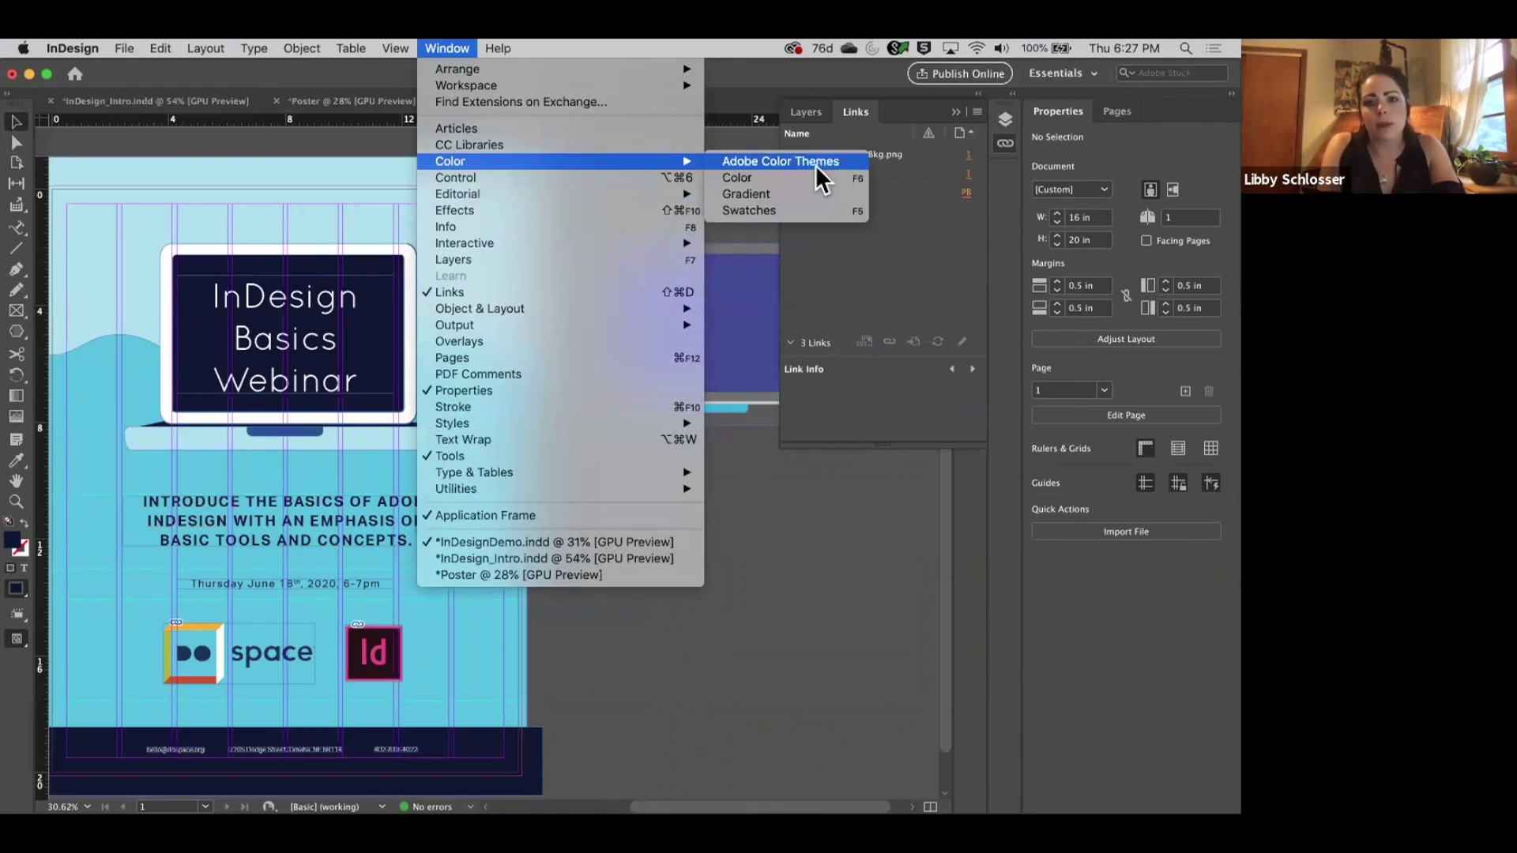
pyautogui.click(831, 207)
pyautogui.moveTo(832, 145); pyautogui.dragTo(998, 179)
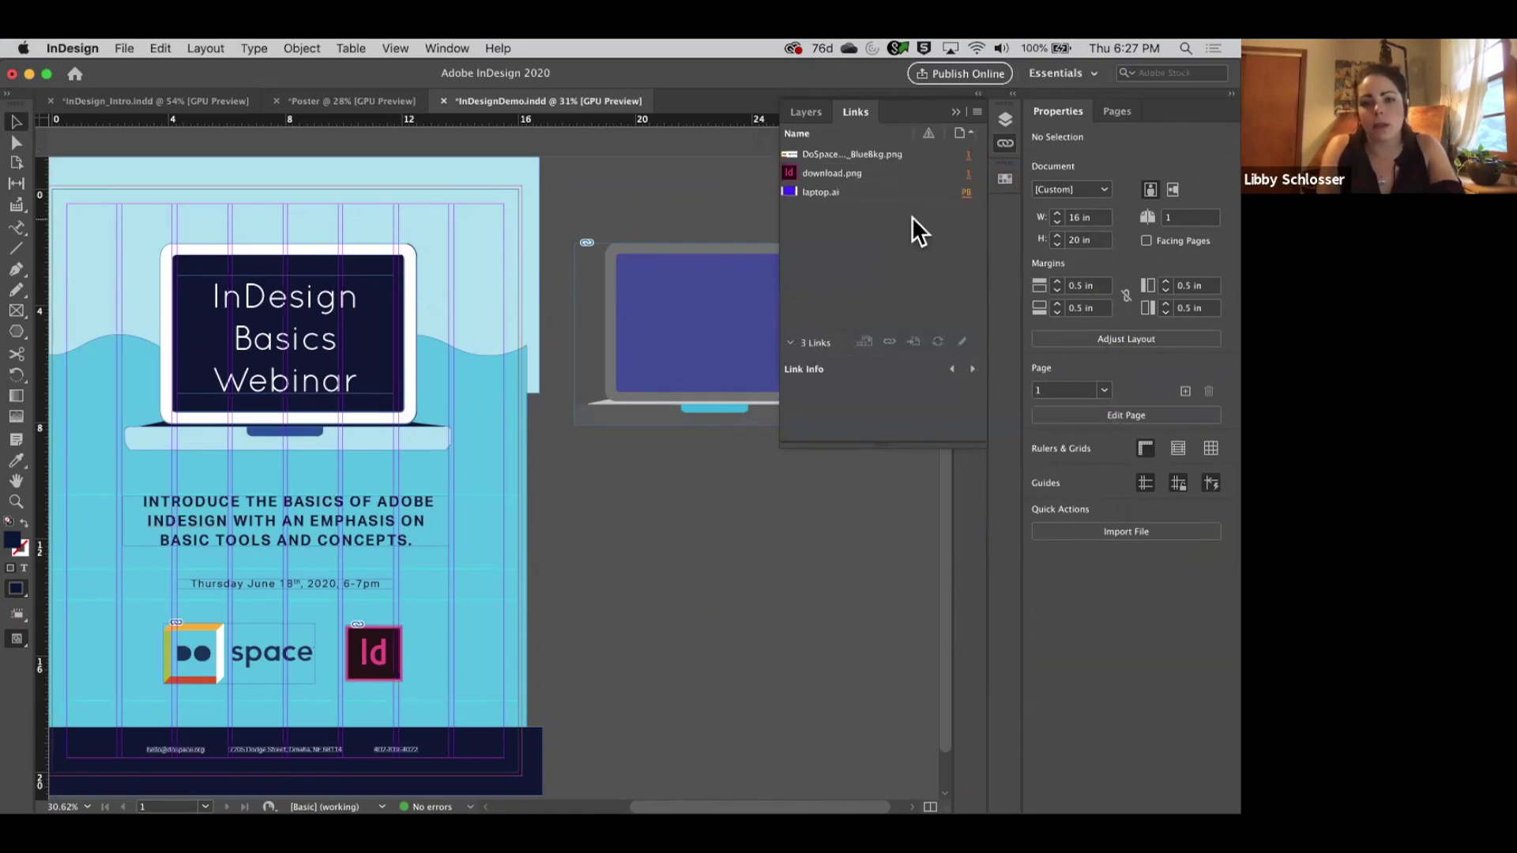
# Open the linked laptop.ai for editing in Adobe Illustrator 2020 24.1.3.
pyautogui.moveTo(826, 201)
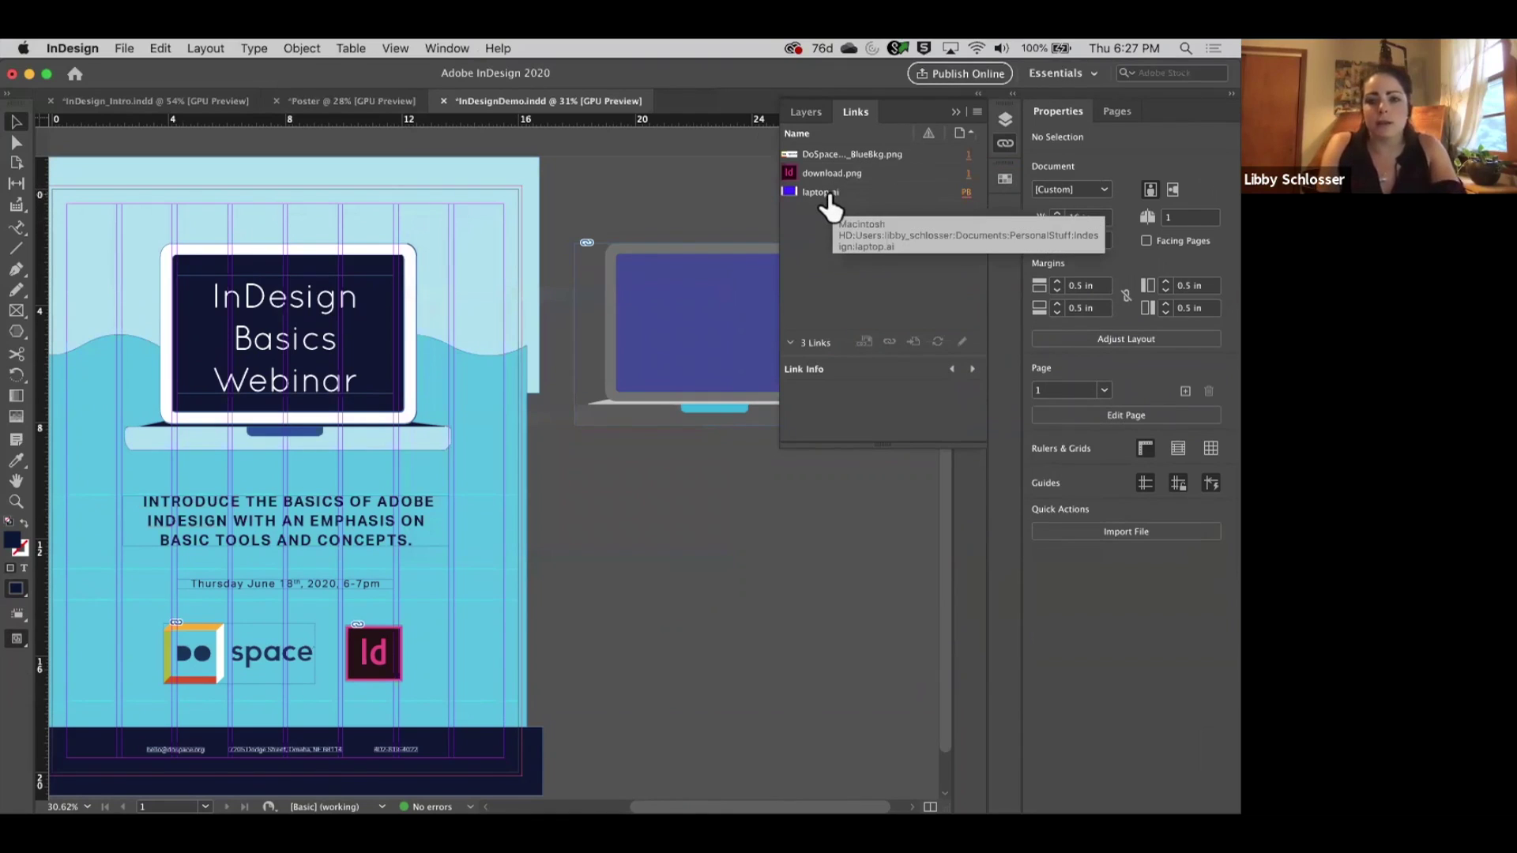
pyautogui.rightClick(827, 194)
pyautogui.press('Escape')
pyautogui.rightClick(827, 194)
pyautogui.press('Escape')
pyautogui.rightClick(828, 192)
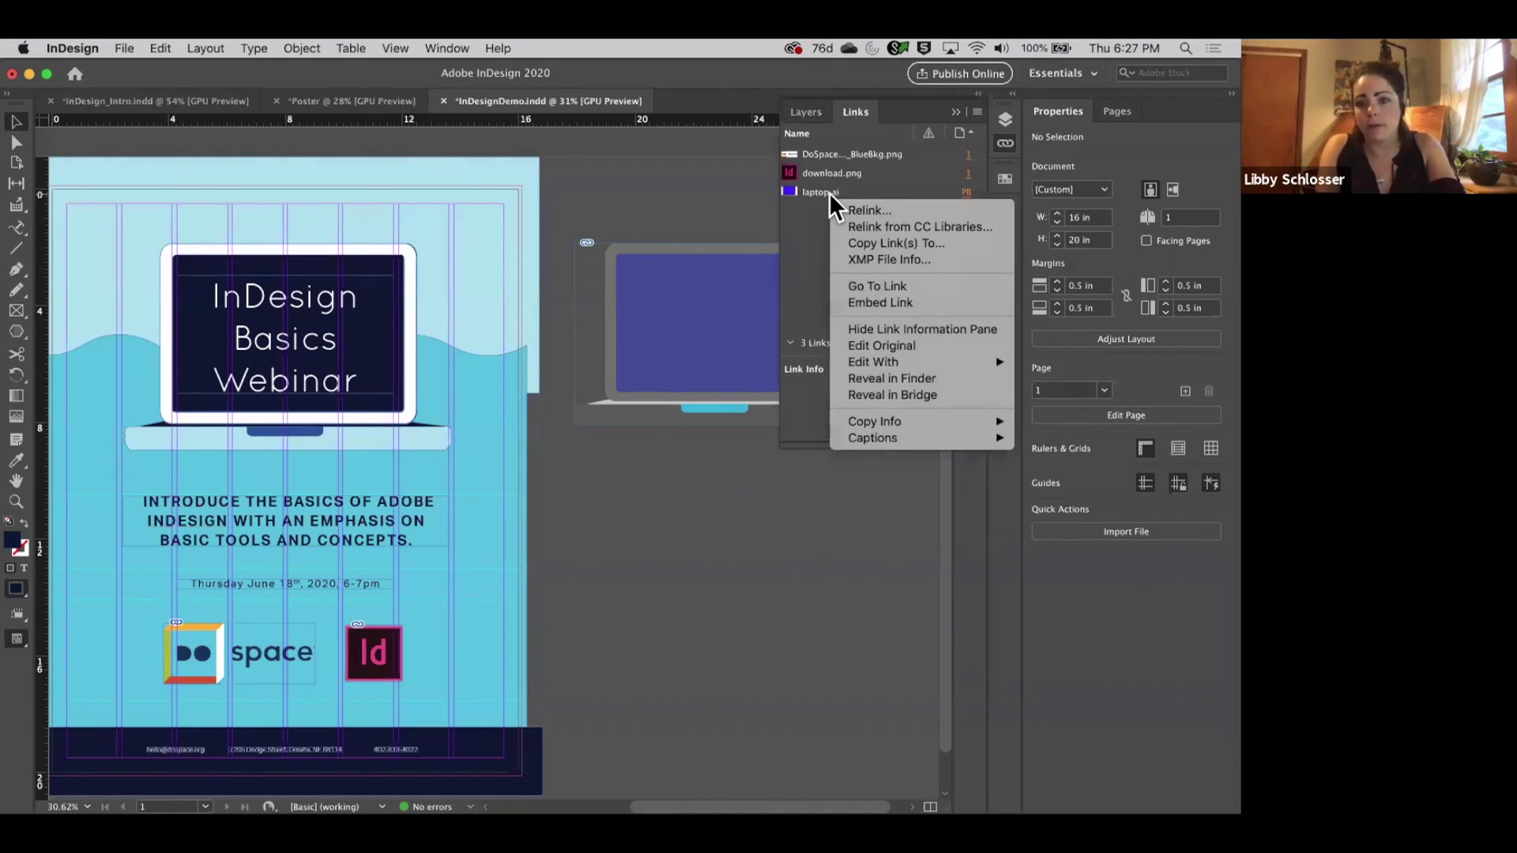
pyautogui.moveTo(918, 357)
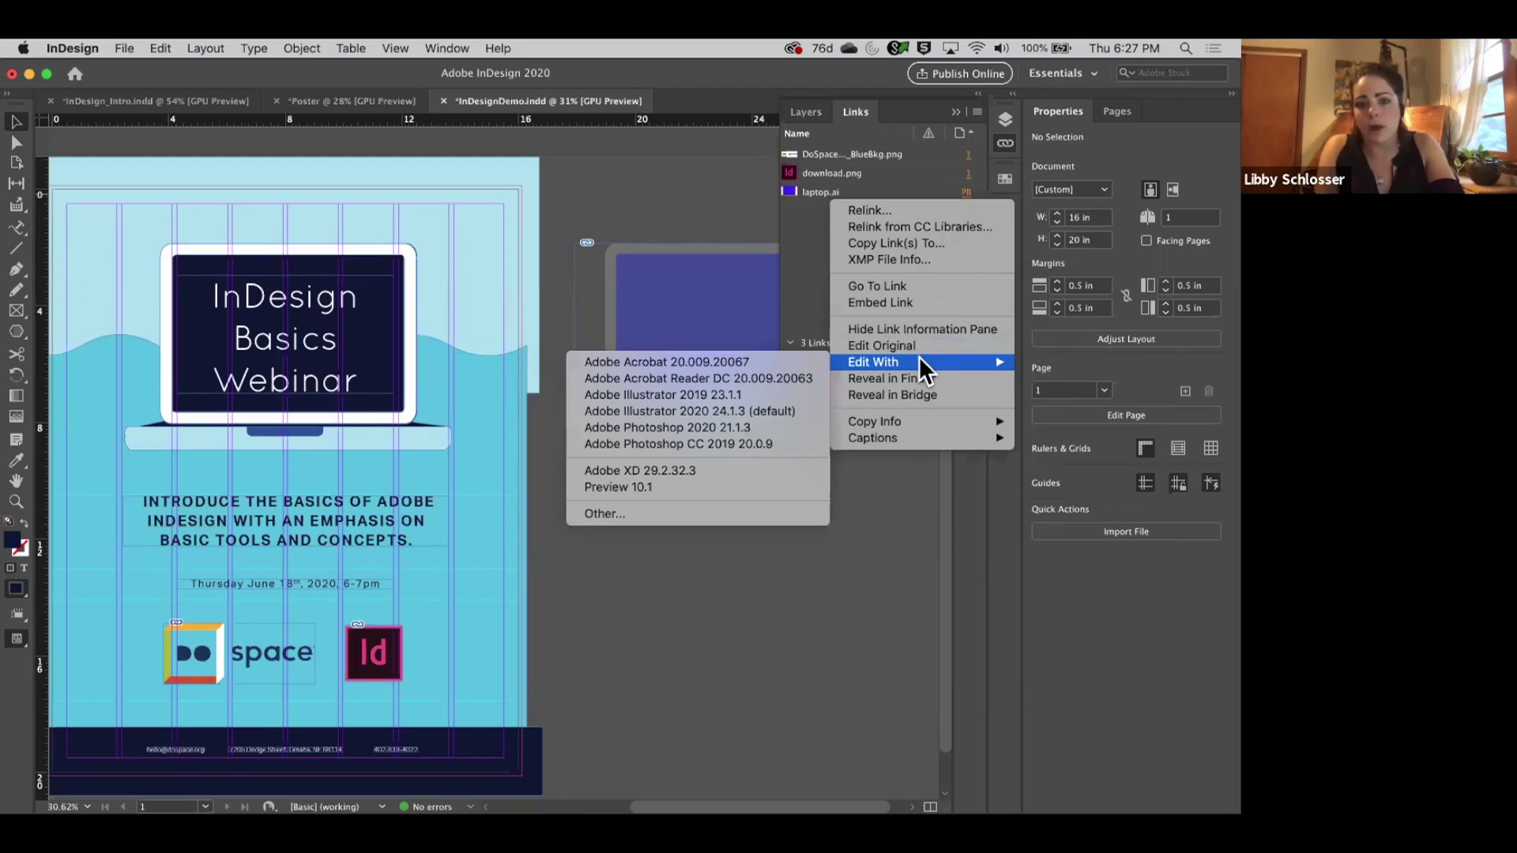
pyautogui.click(708, 411)
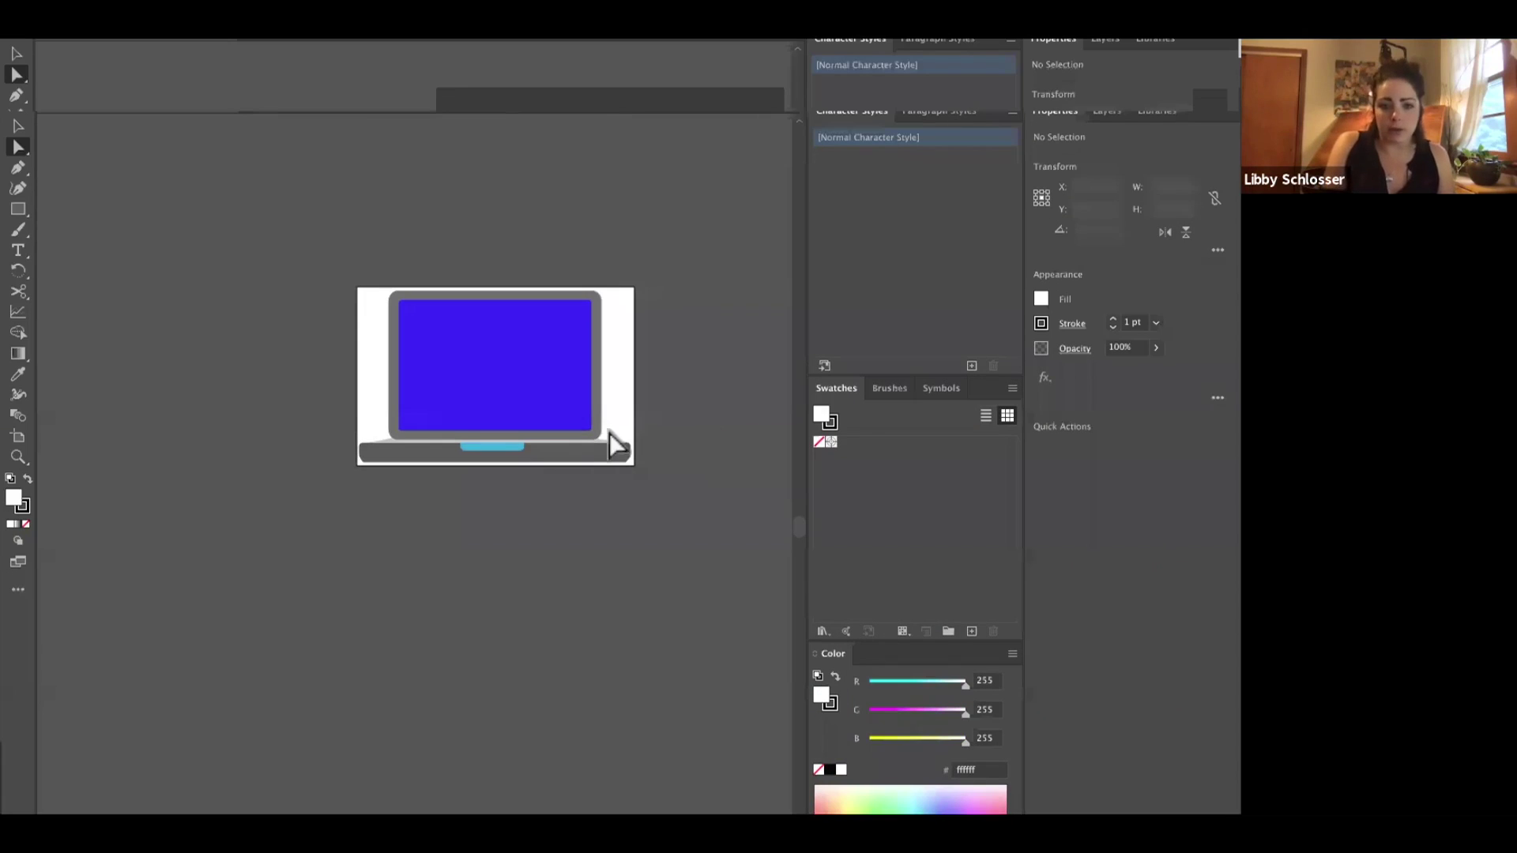
# Recolor the laptop's screen rectangle with a dark purple fill of RGB 70, 0, 70 (460046).
pyautogui.click(536, 408)
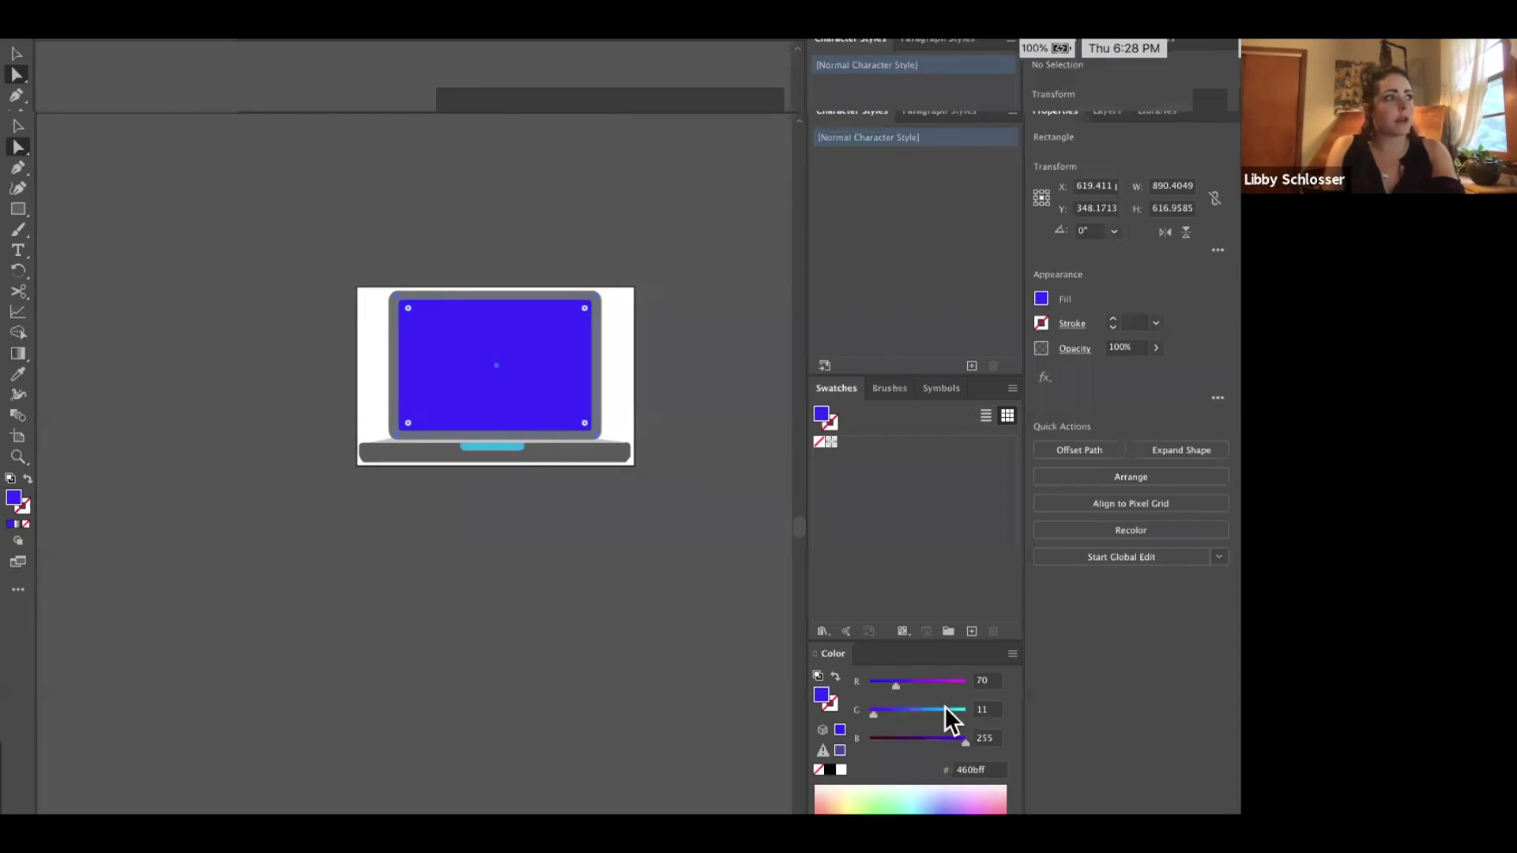
pyautogui.moveTo(944, 704); pyautogui.dragTo(964, 707)
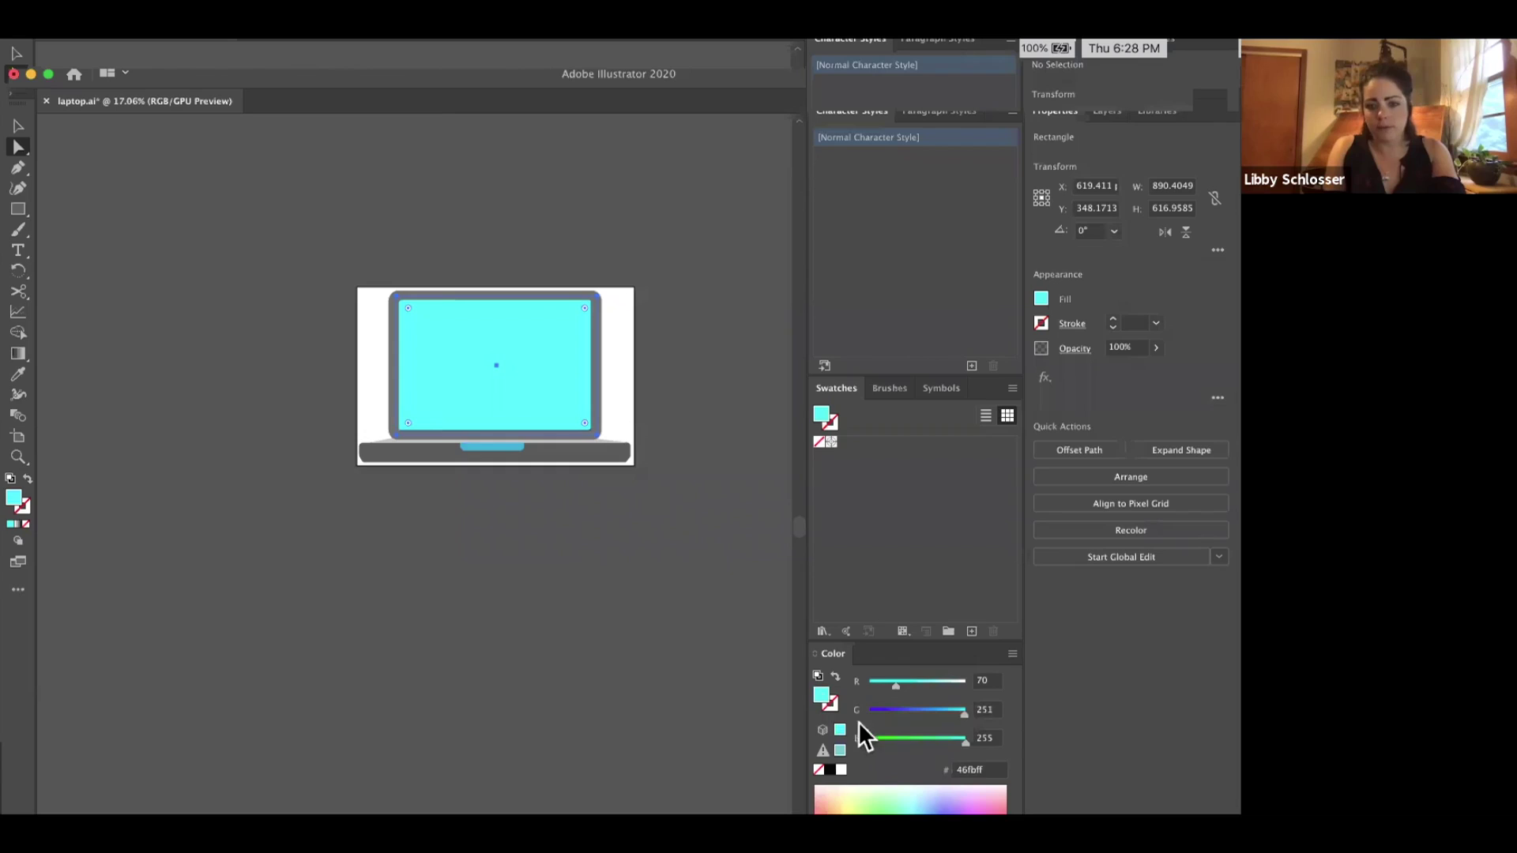
pyautogui.click(894, 738)
pyautogui.click(897, 709)
pyautogui.moveTo(897, 709); pyautogui.dragTo(861, 716)
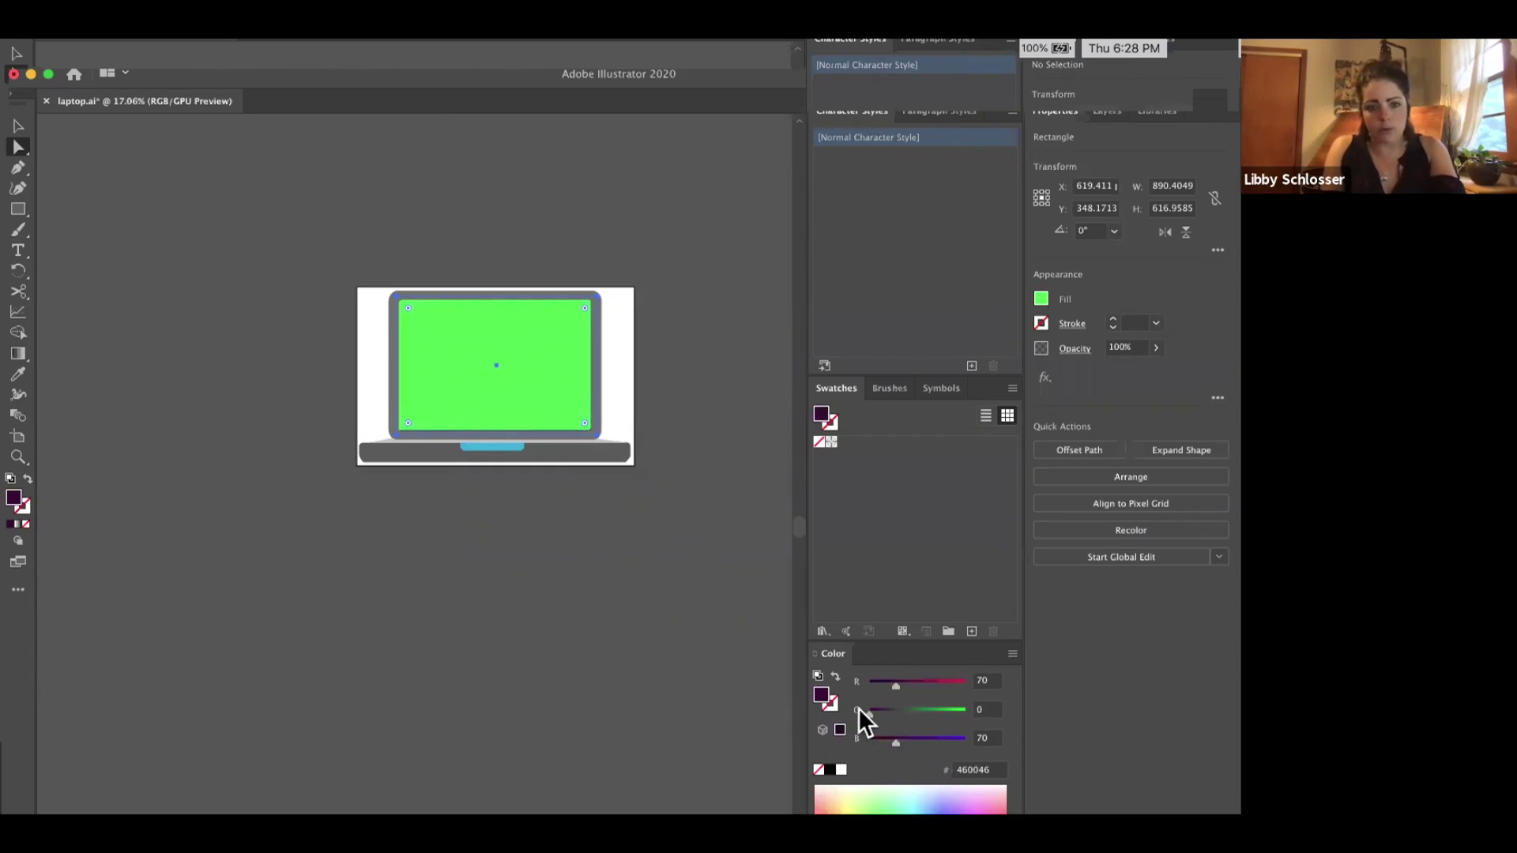
# Deselect the artwork, save laptop.ai and switch back to InDesign.
pyautogui.click(543, 586)
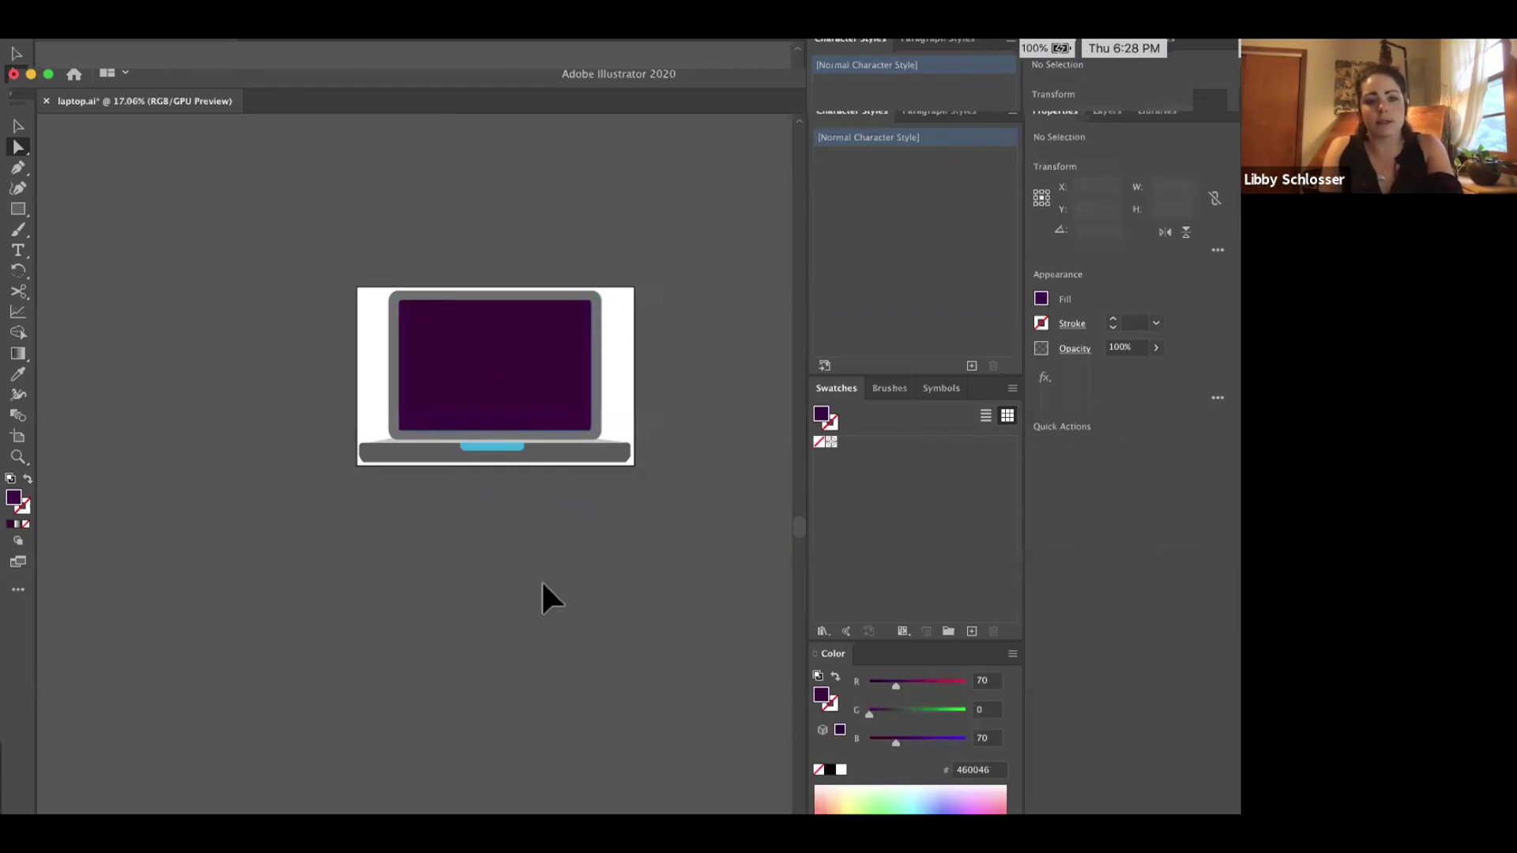
pyautogui.moveTo(750, 695)
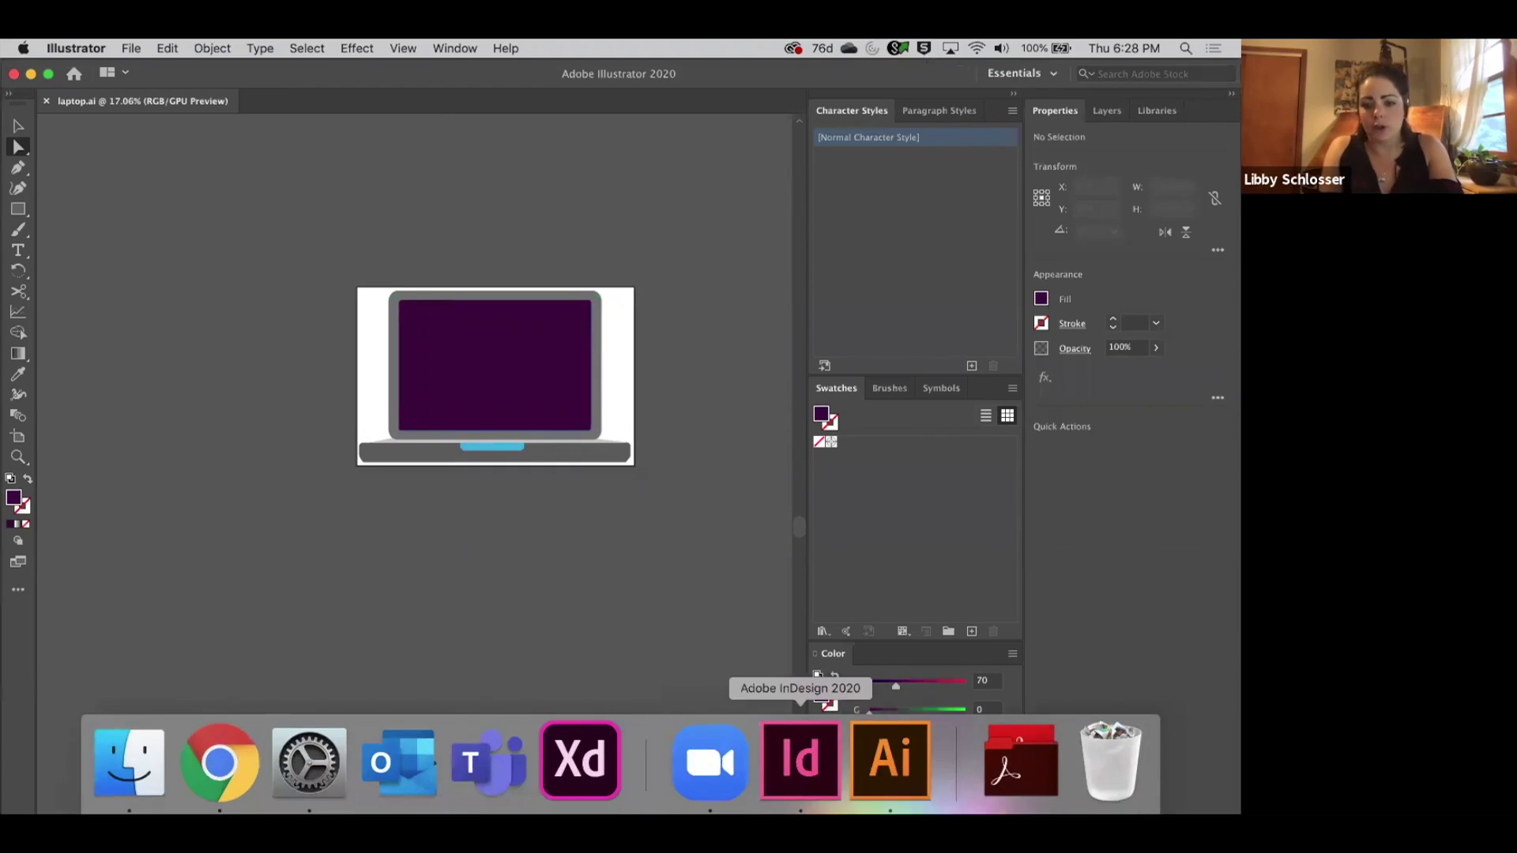
pyautogui.click(800, 759)
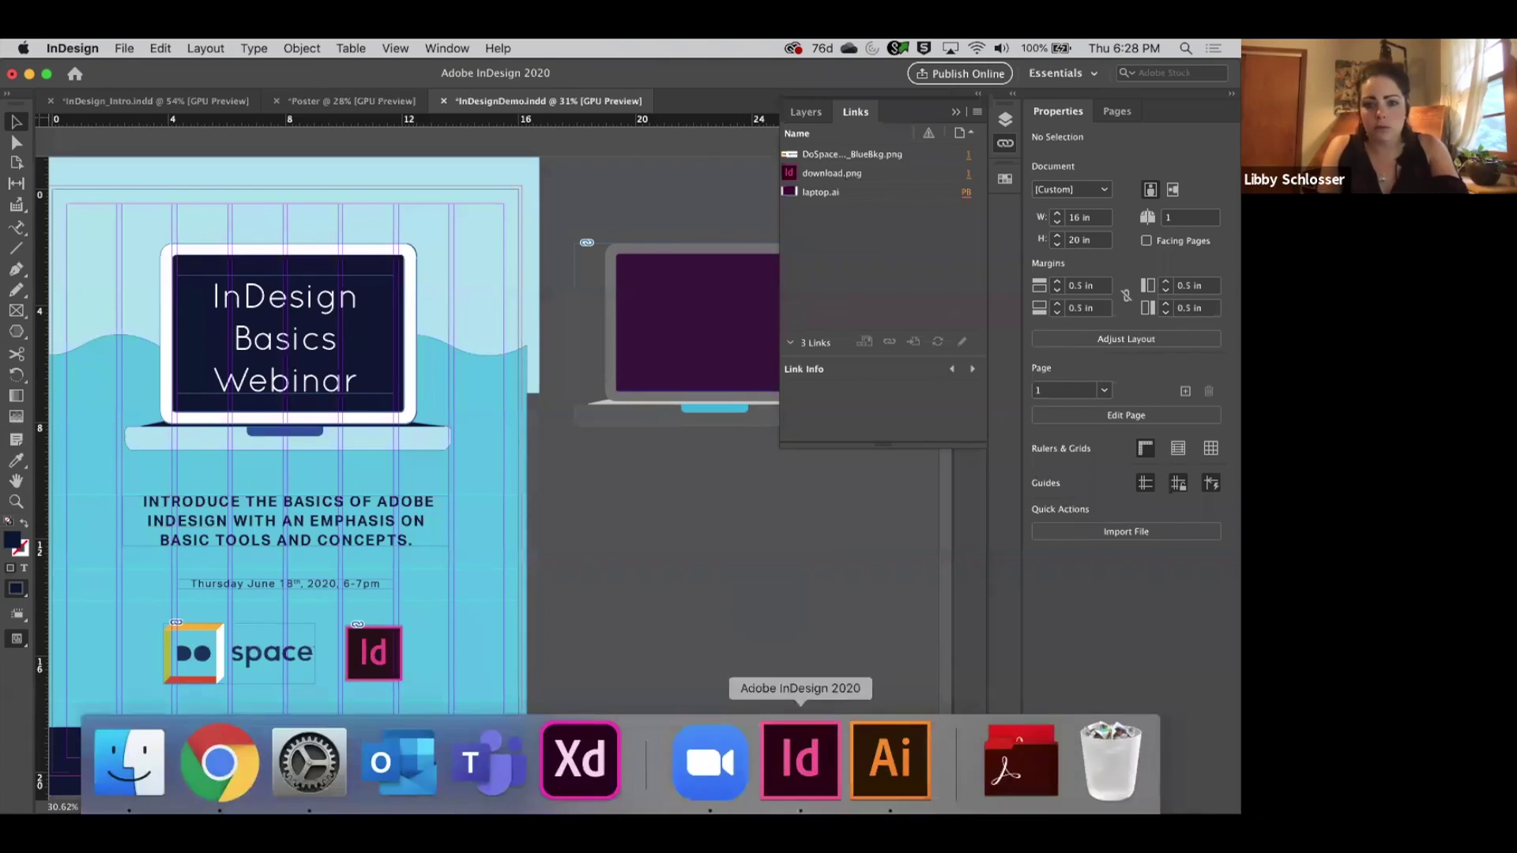
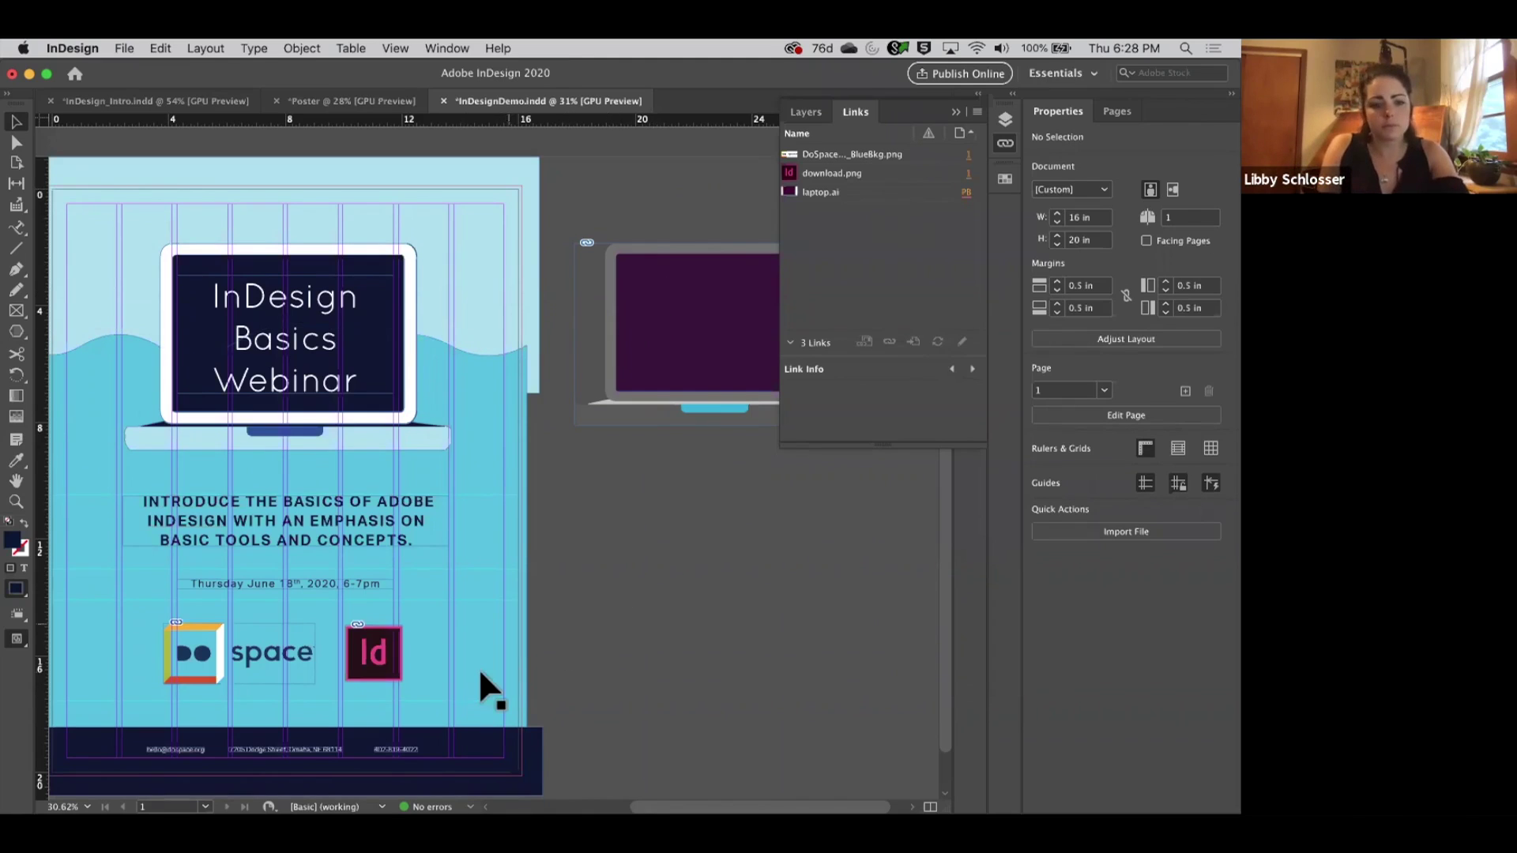
# Relink the Do Space logo on the poster to DoSpace_R_BLACK.png from the _png folder.
pyautogui.click(201, 654)
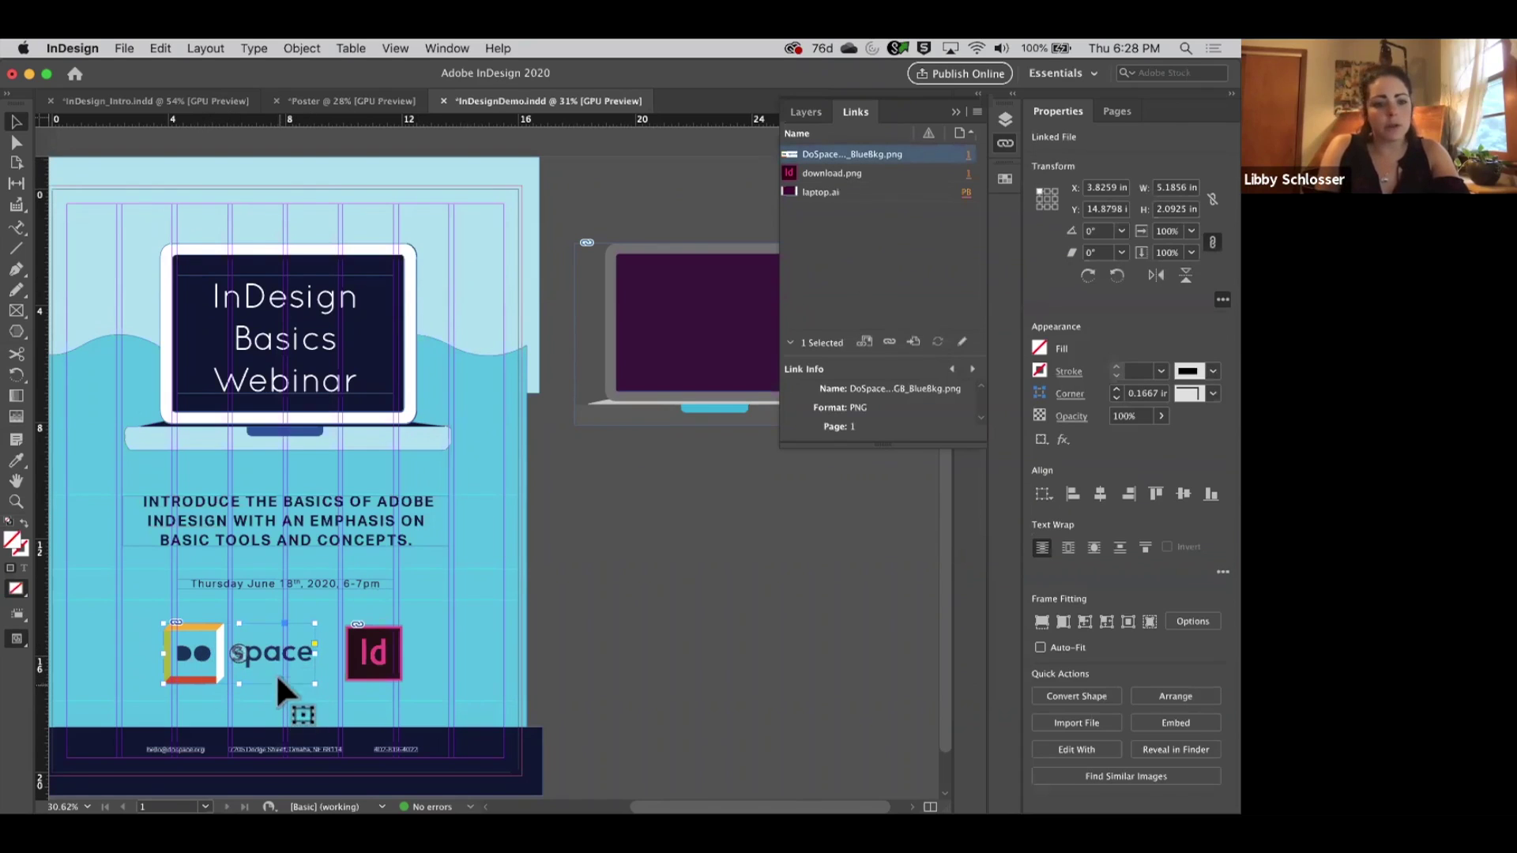
pyautogui.rightClick(902, 162)
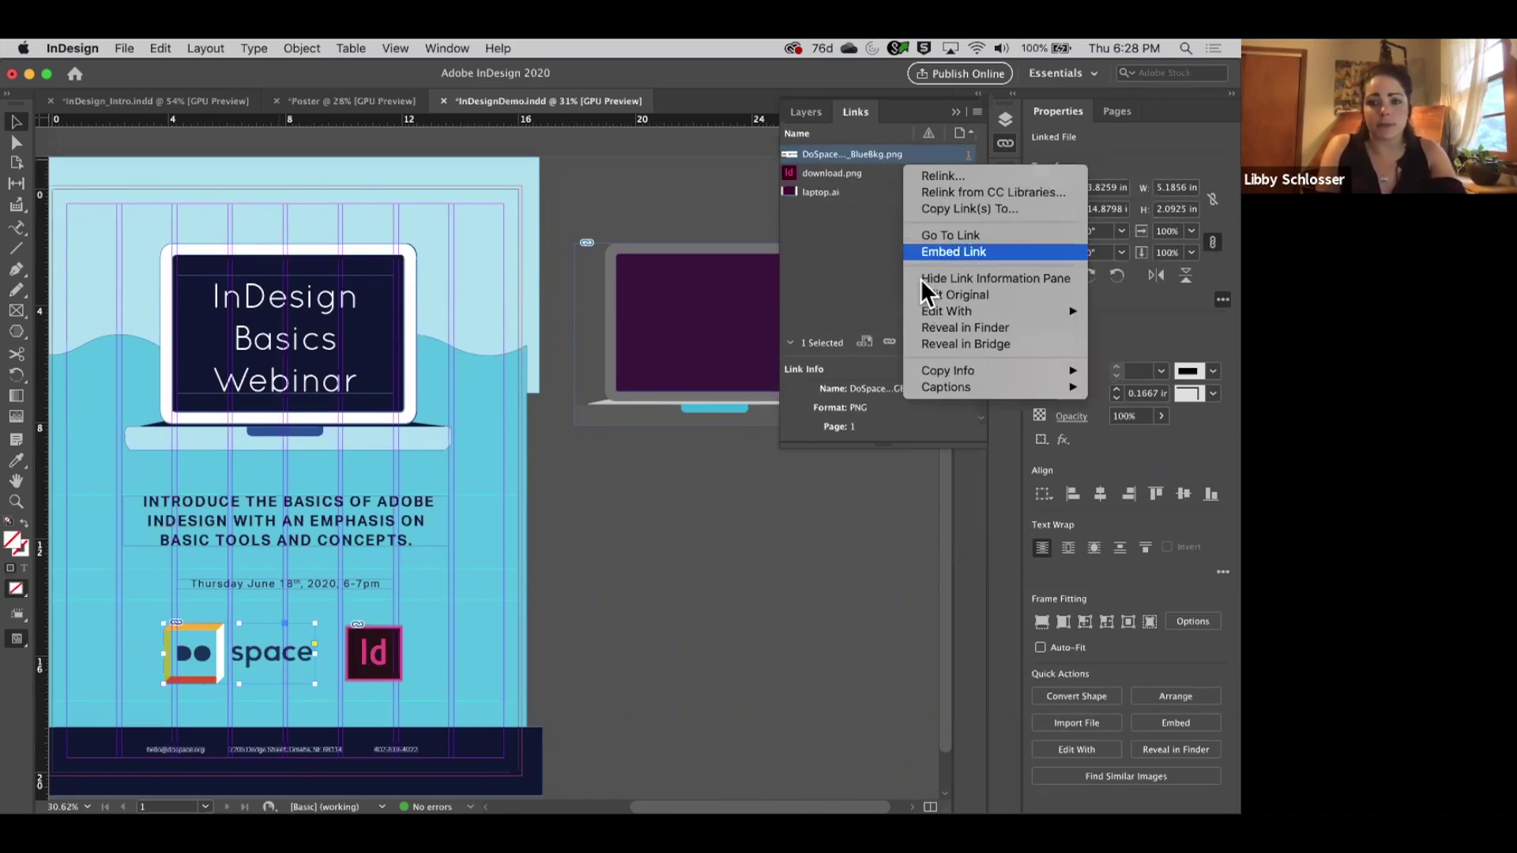
pyautogui.click(947, 177)
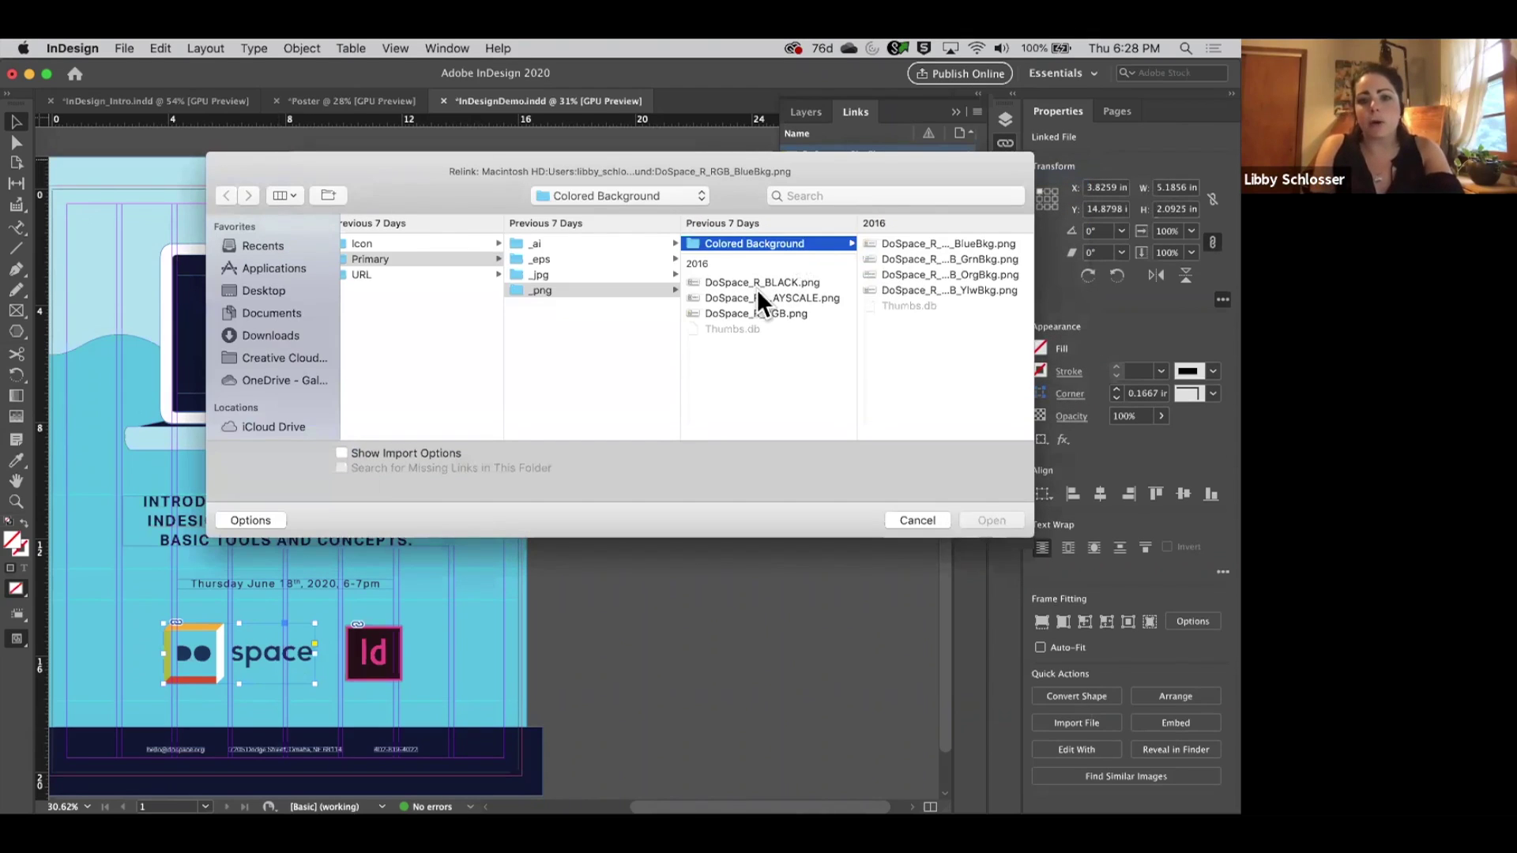
pyautogui.click(786, 282)
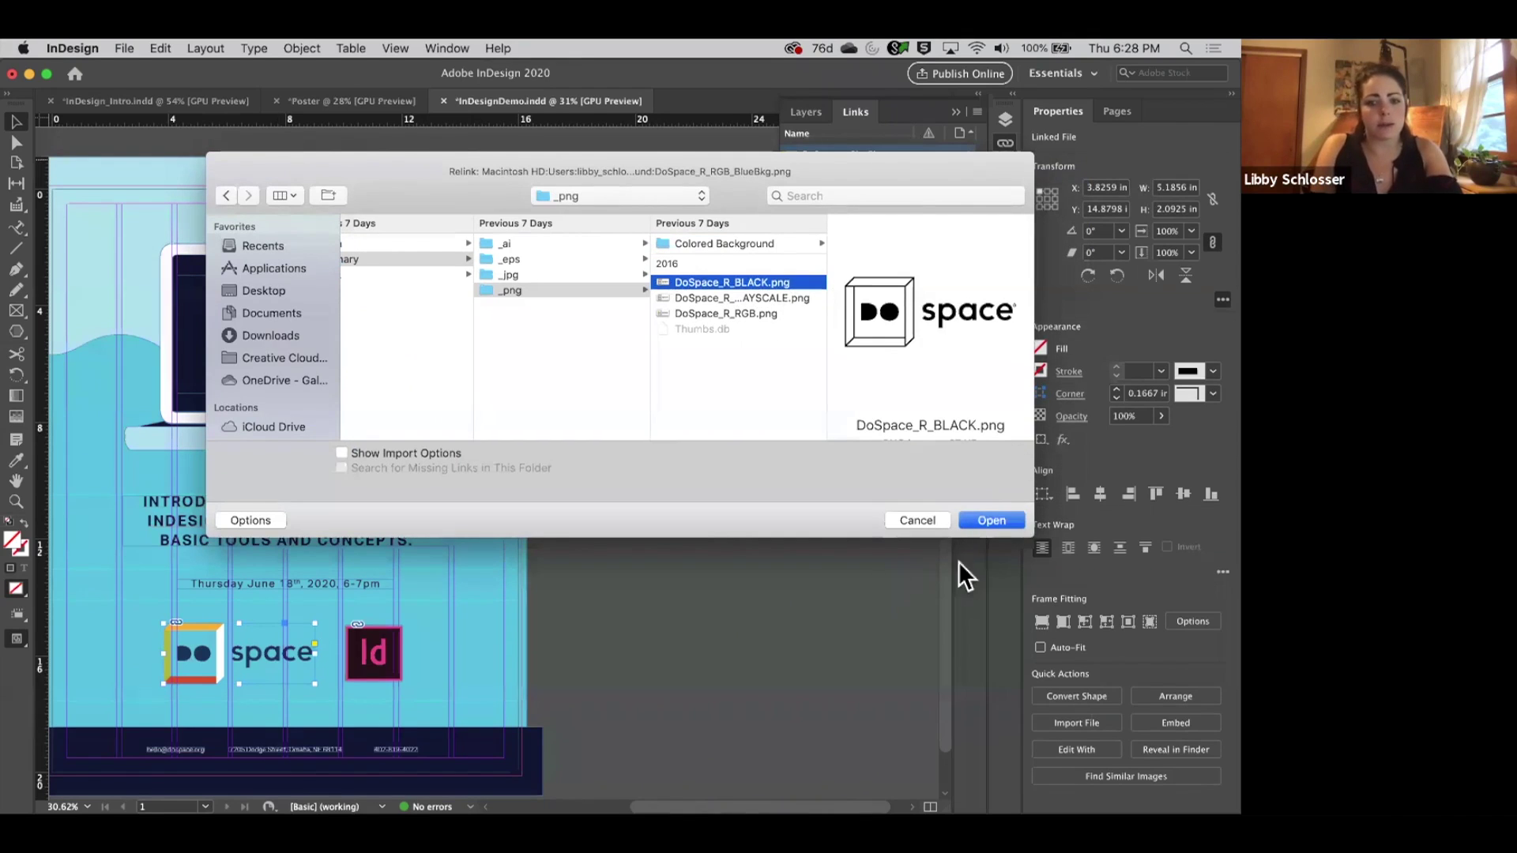
pyautogui.click(992, 521)
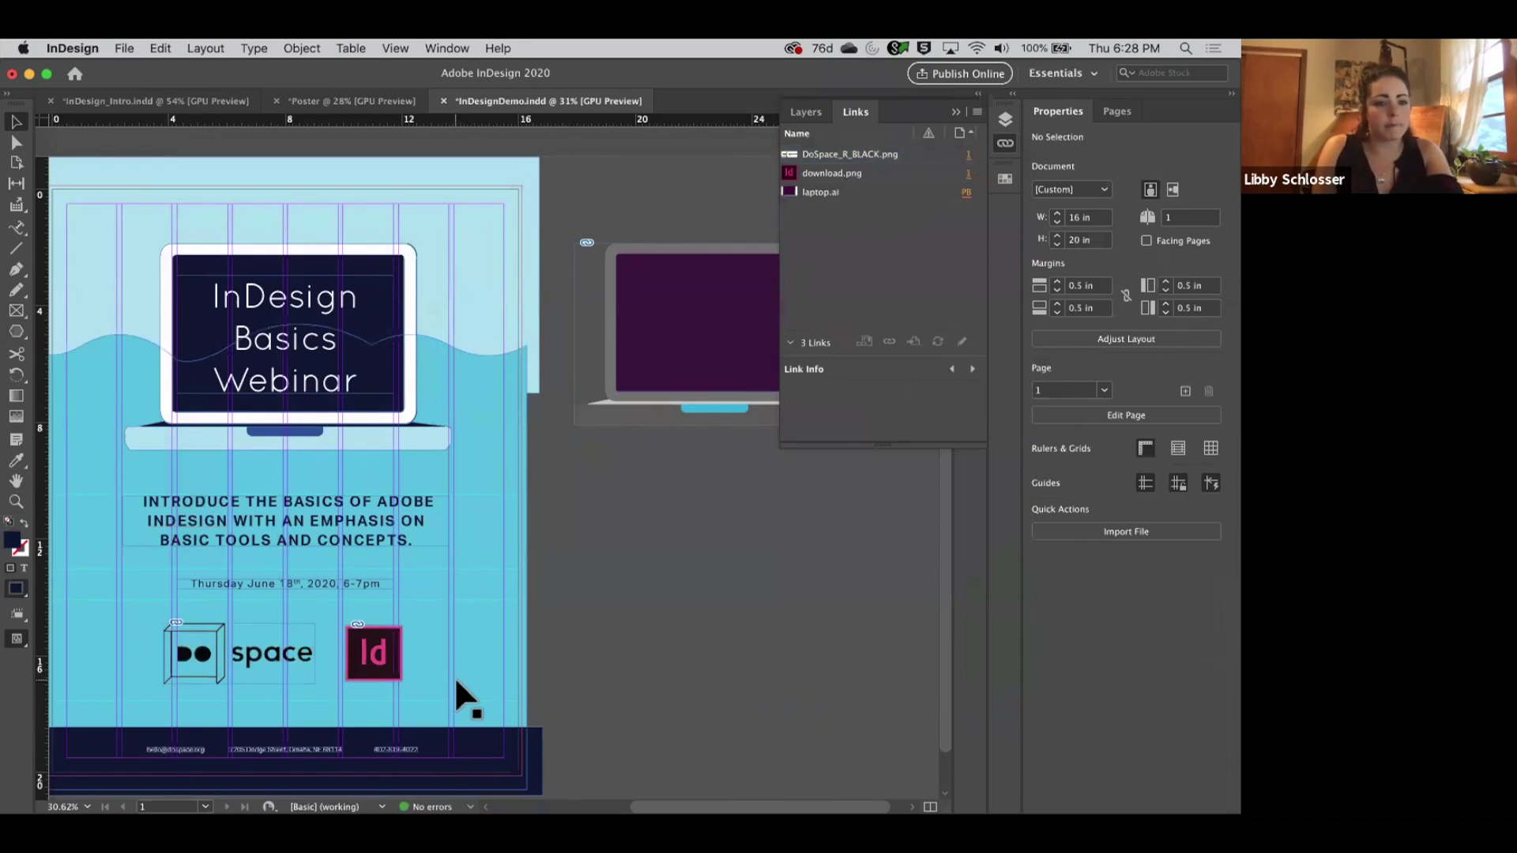
# Select the "InDesign Basics Webinar" text frame, collapse the links list and display the paragraph styles.
pyautogui.scroll(-1, 454, 676)
pyautogui.hscroll(-1, 453, 676)
pyautogui.hscroll(-5, 455, 677)
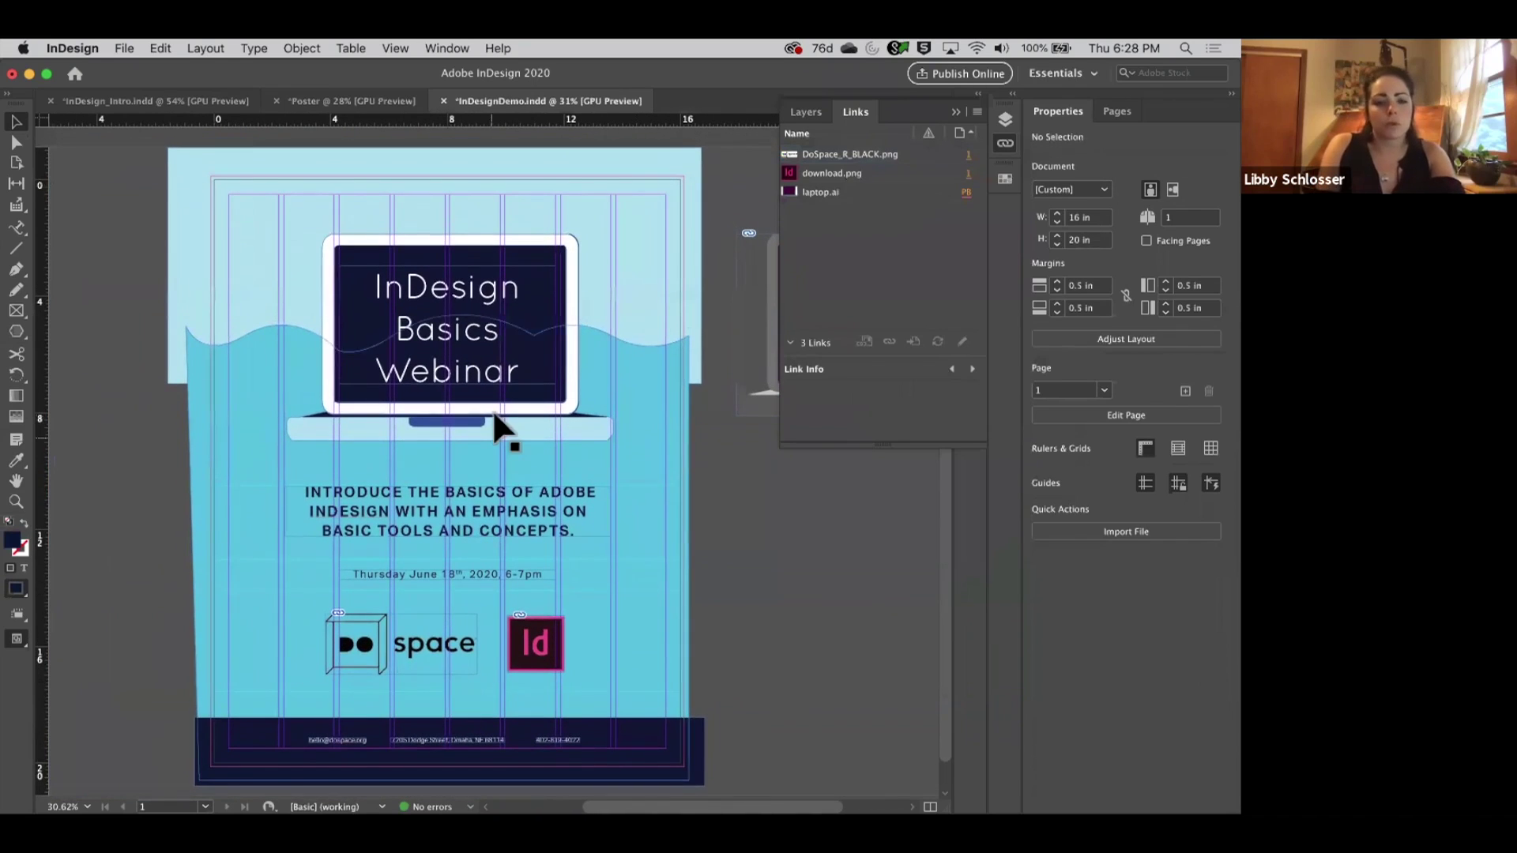
pyautogui.scroll(1, 466, 337)
pyautogui.click(463, 348)
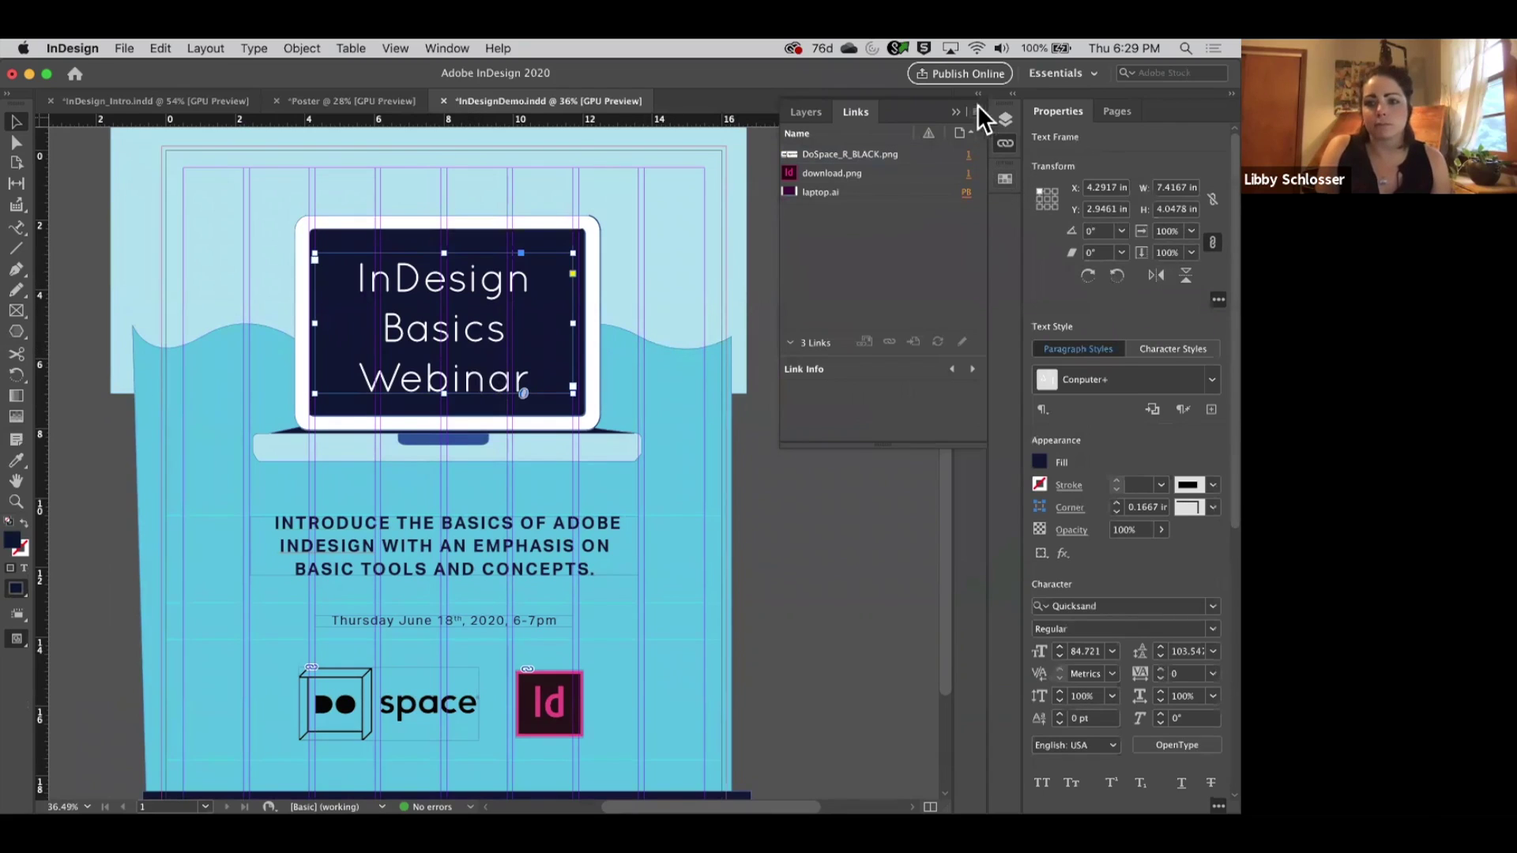
pyautogui.click(956, 112)
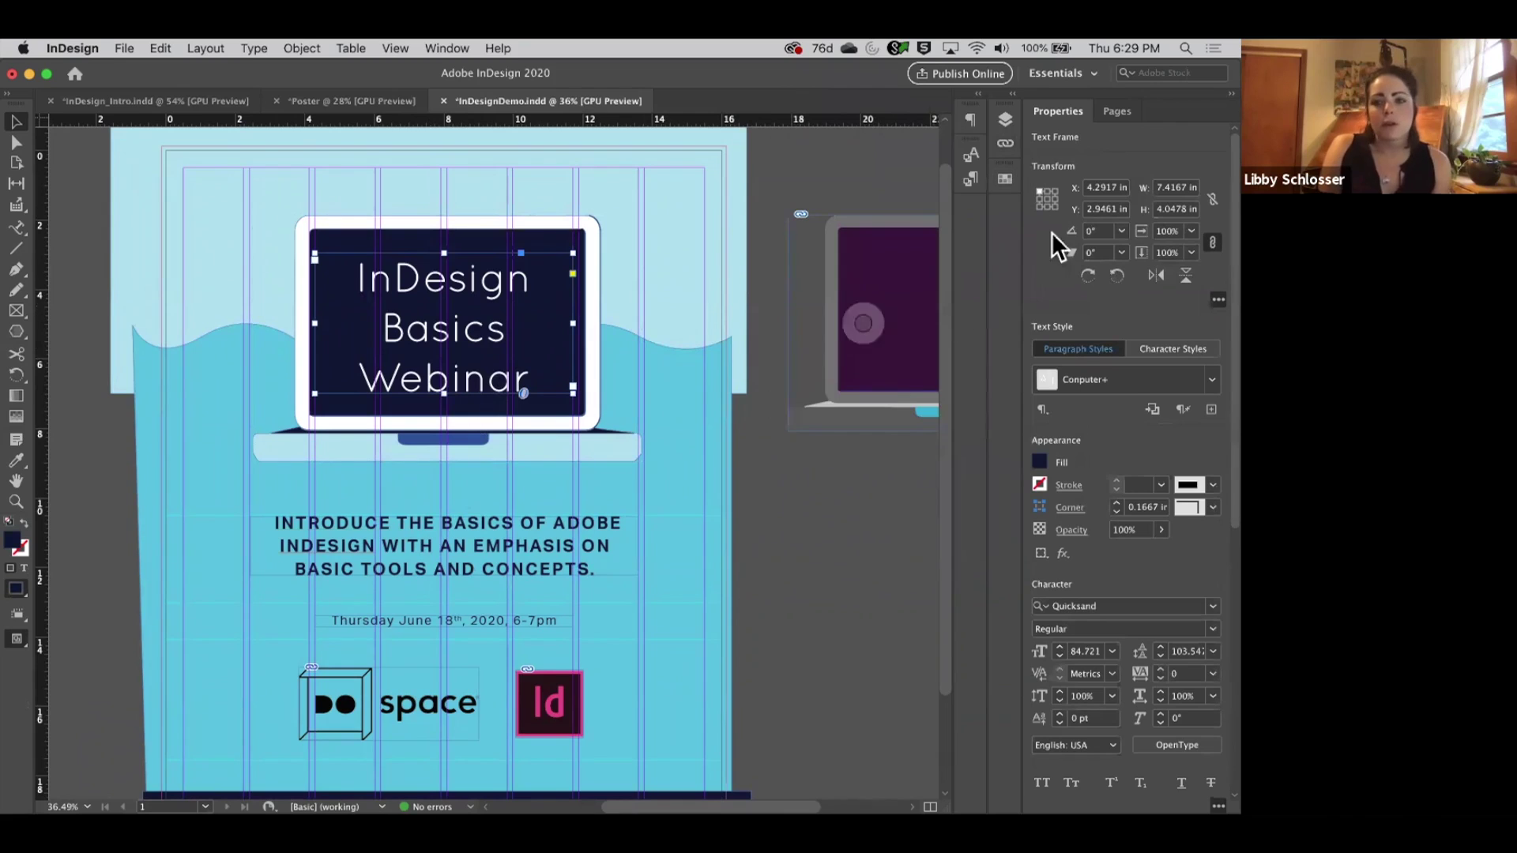
pyautogui.click(971, 180)
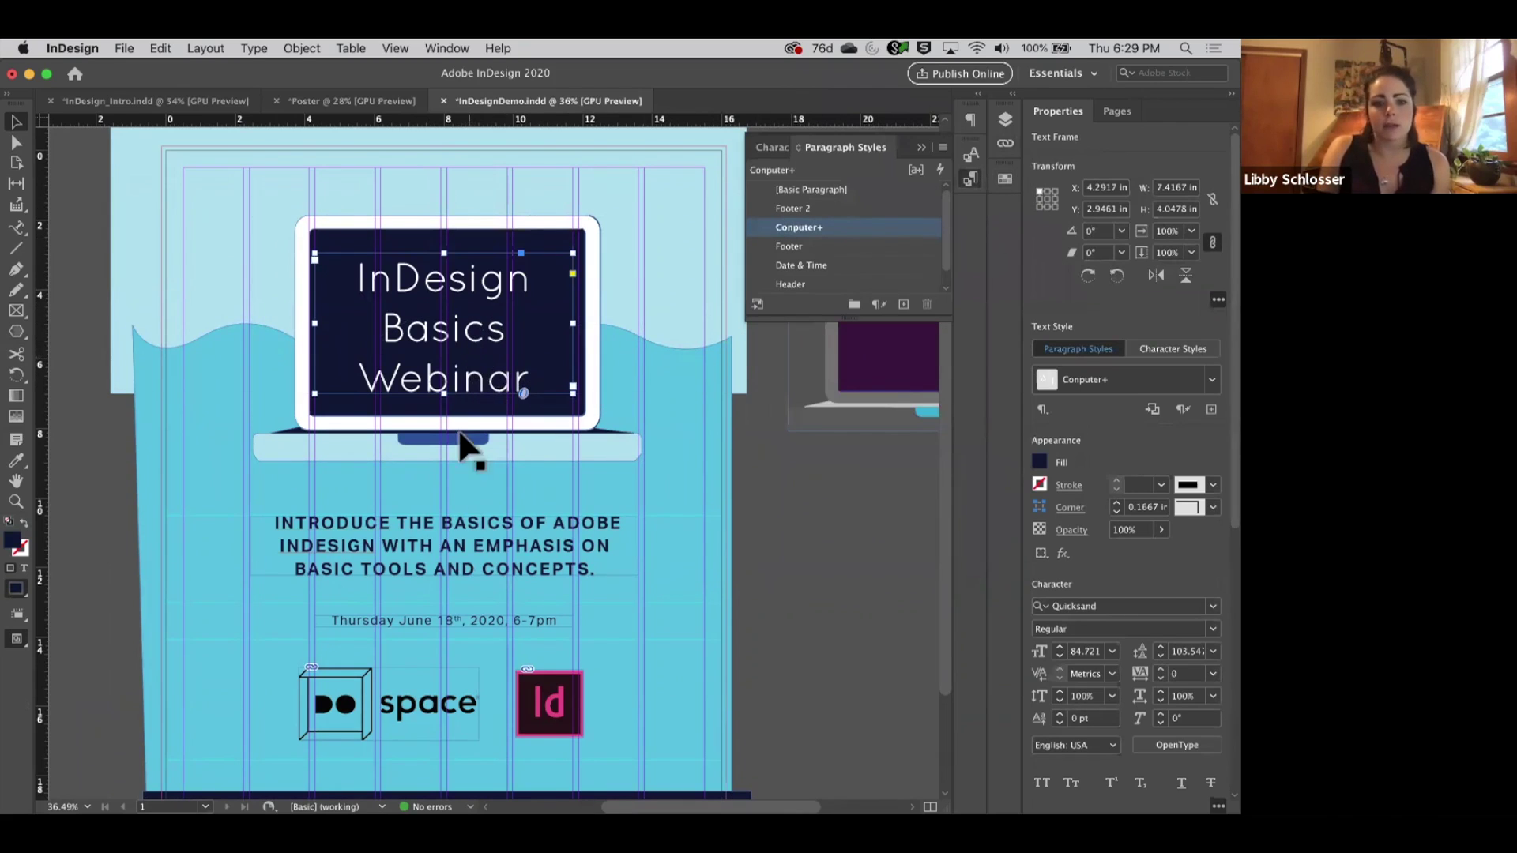
pyautogui.scroll(-3, 464, 624)
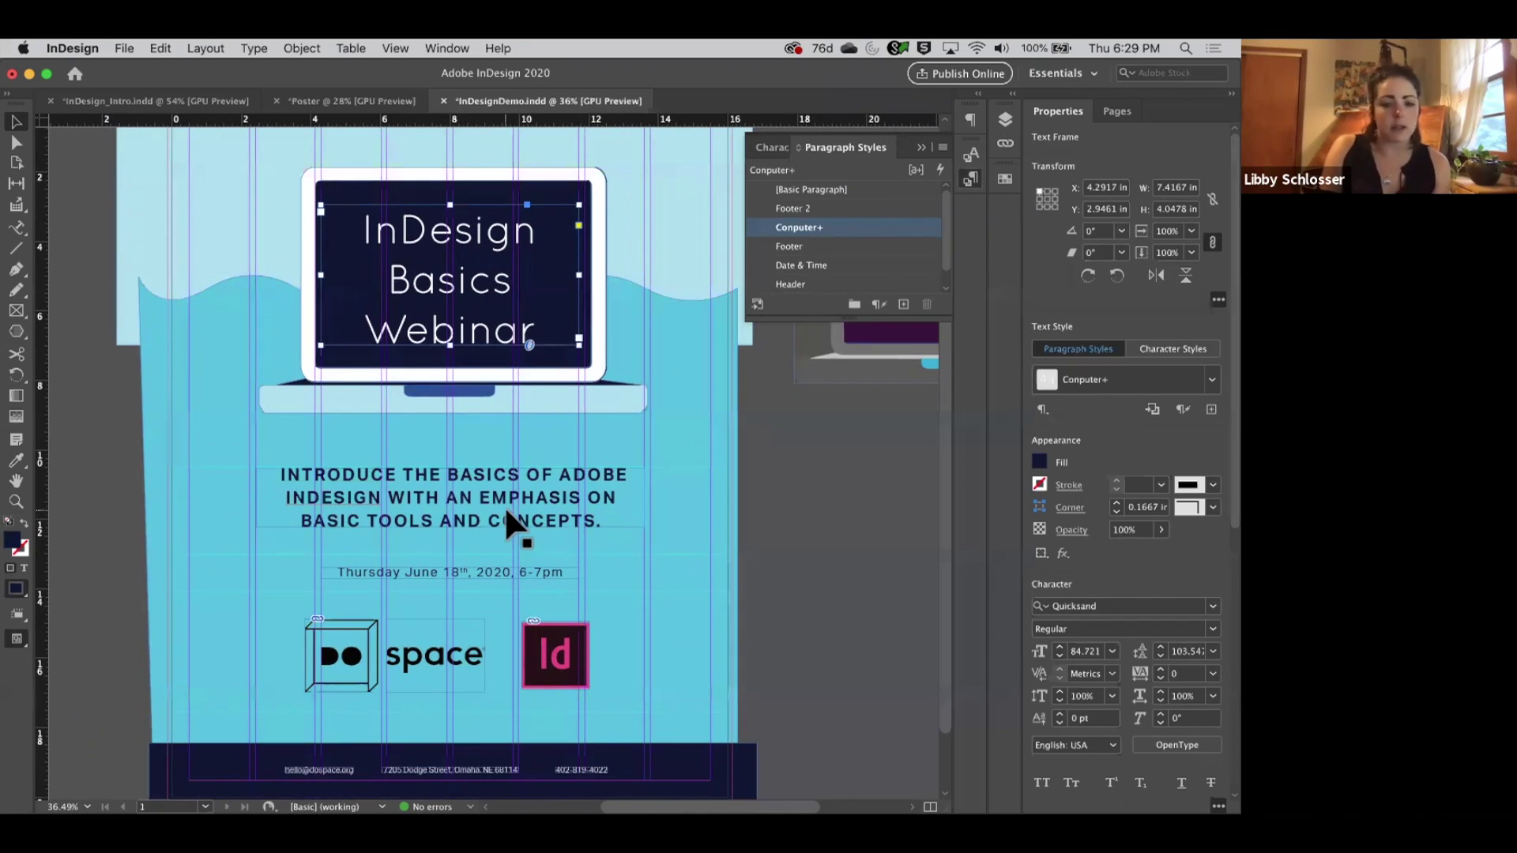
pyautogui.scroll(3, 504, 506)
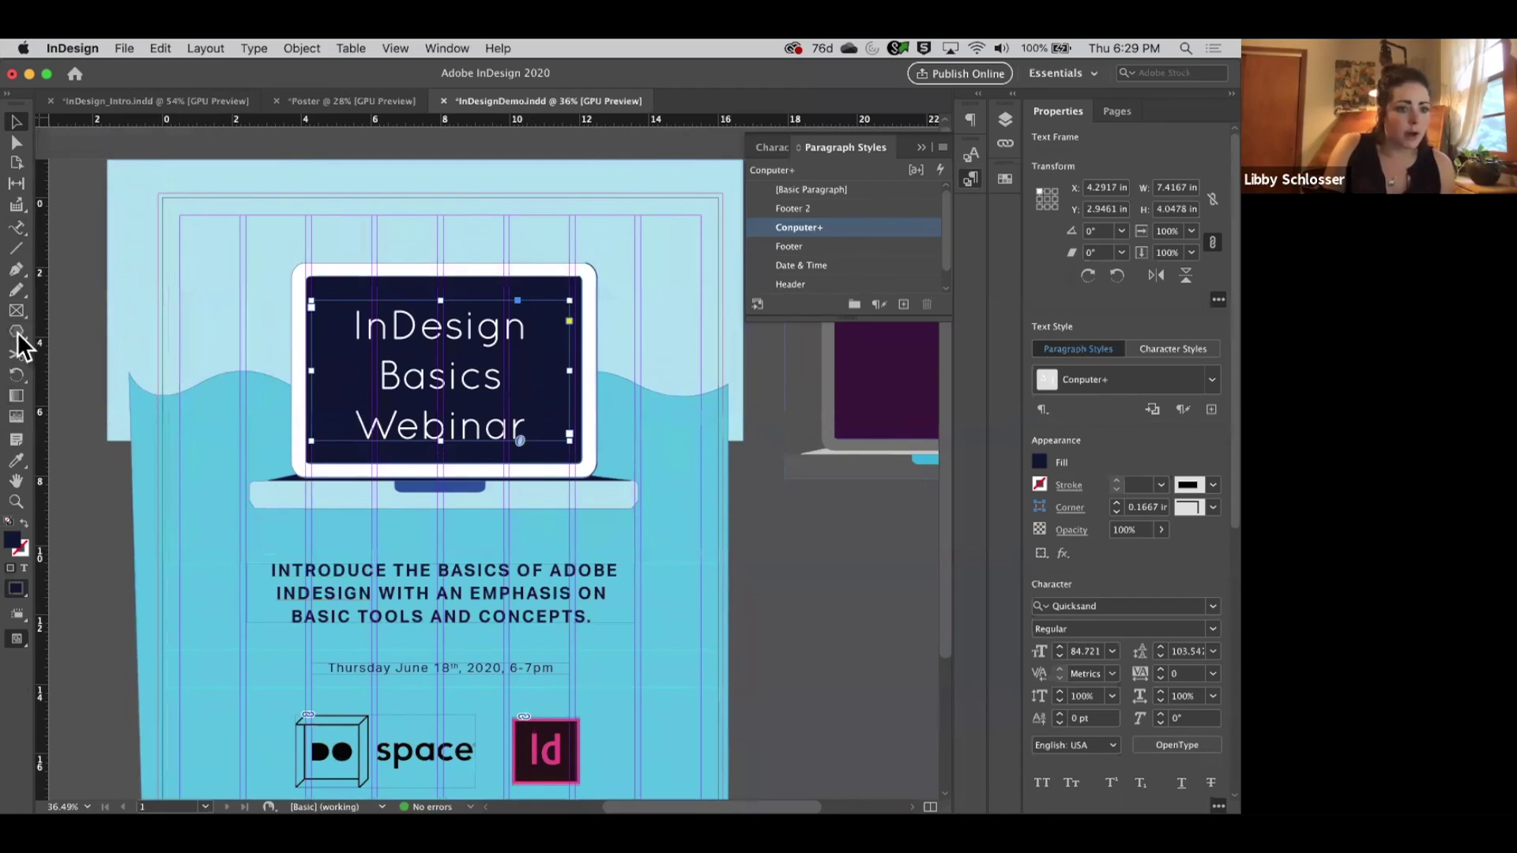
# Place a text frame about 6 × 2 in above the laptop and enter "Learning is Fun" in it.
pyautogui.click(15, 229)
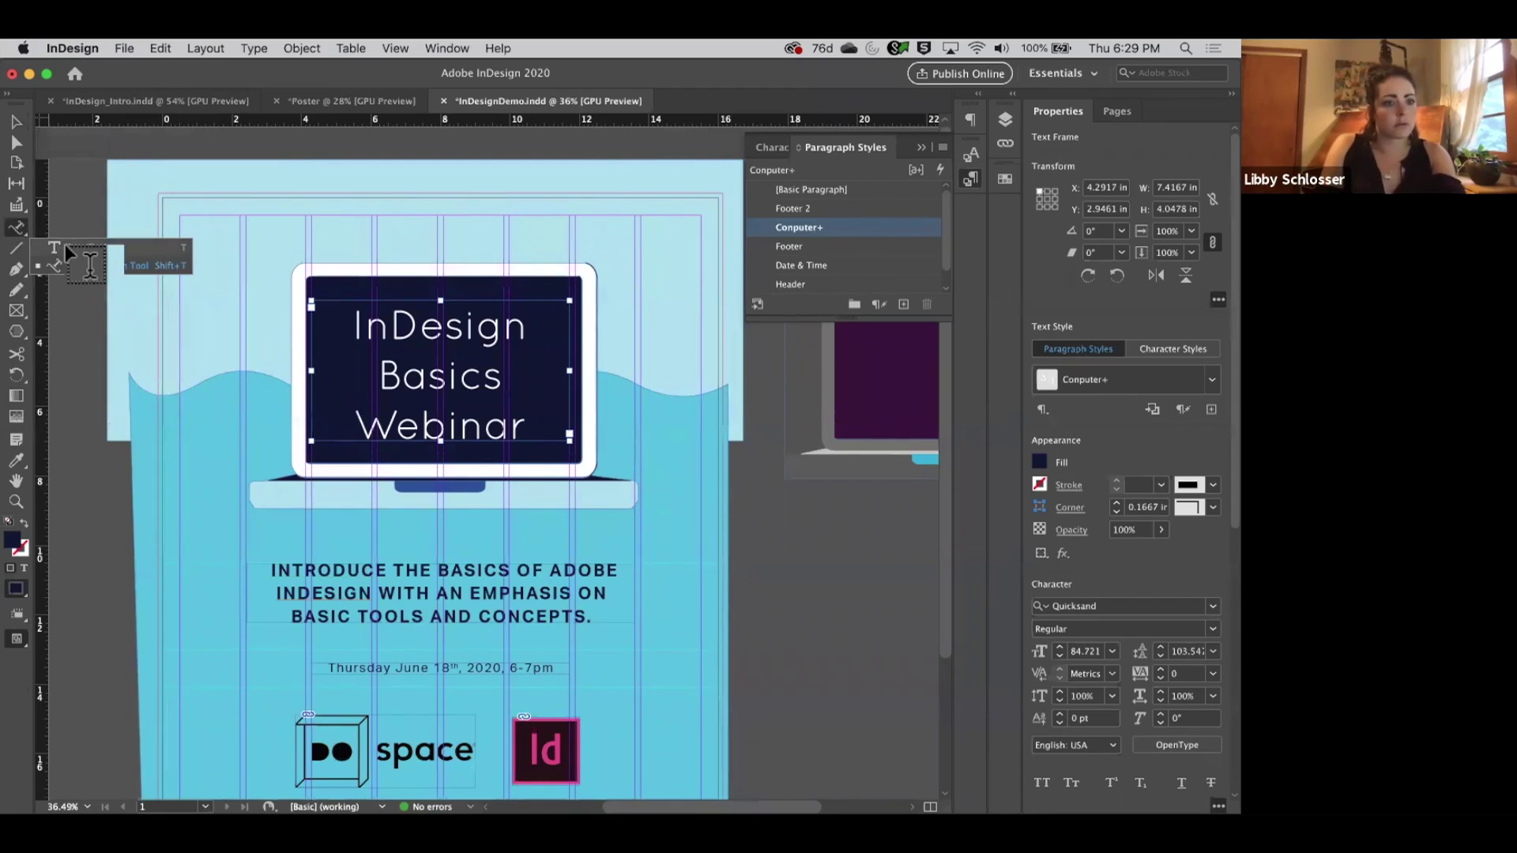
pyautogui.hscroll(-3, 288, 220)
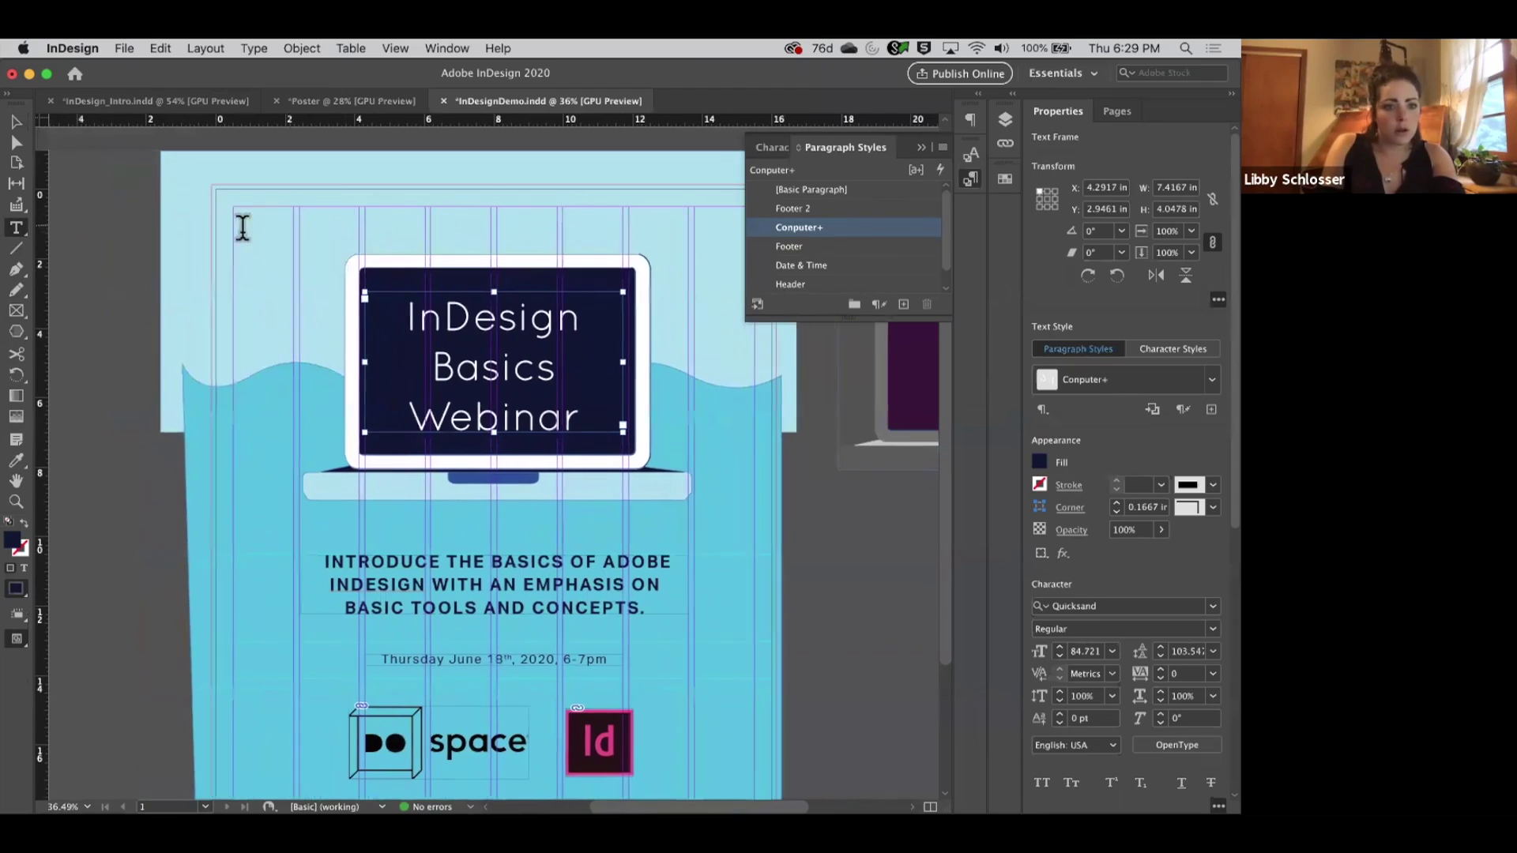
pyautogui.moveTo(101, 271); pyautogui.dragTo(311, 340)
pyautogui.press('Escape')
pyautogui.moveTo(197, 284); pyautogui.dragTo(496, 229)
pyautogui.doubleClick(498, 225)
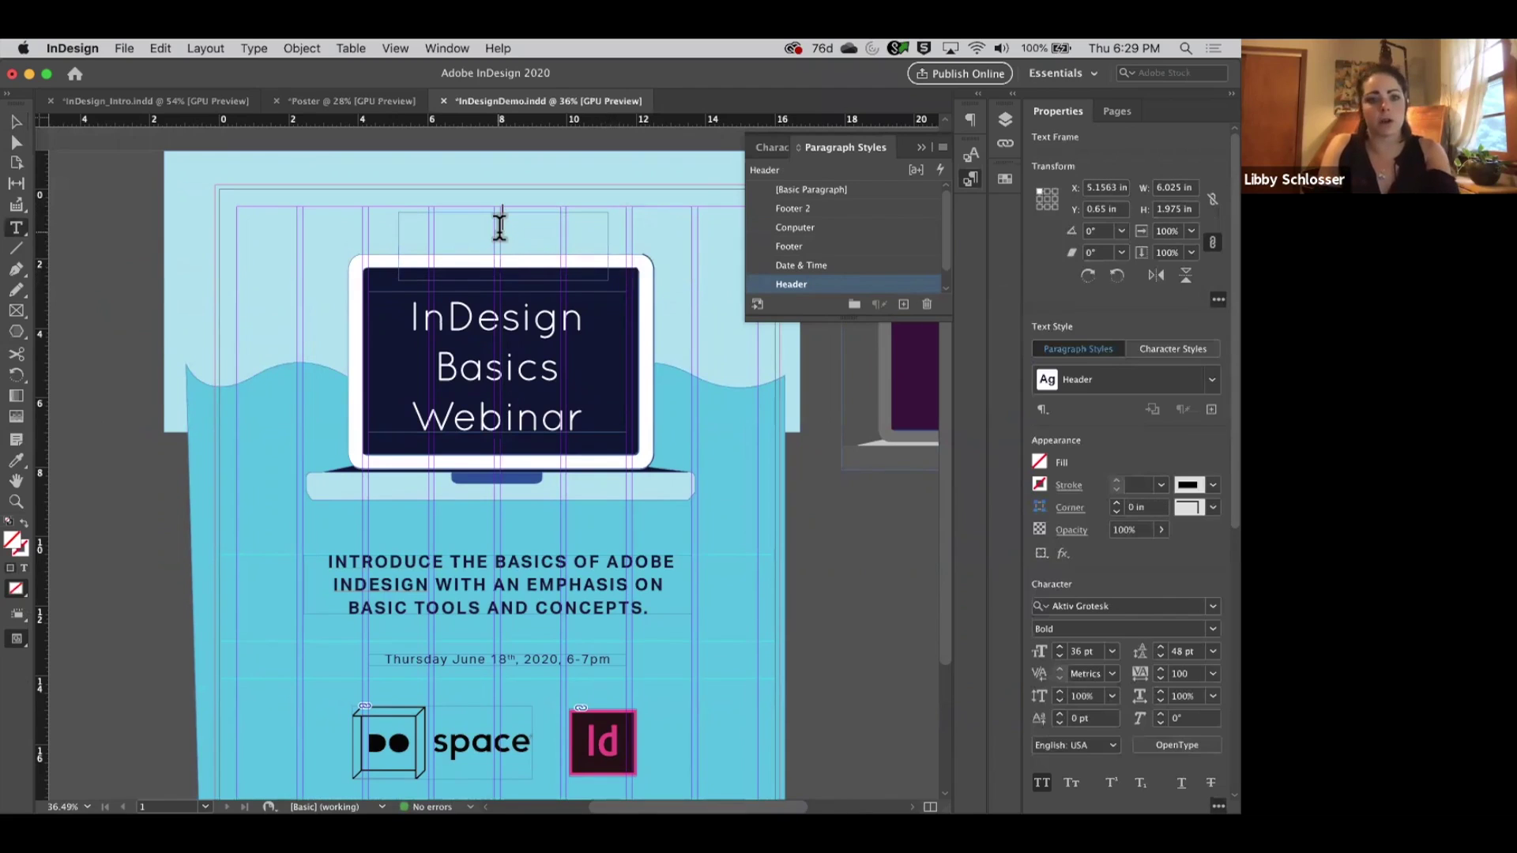
pyautogui.write('LEARNING IS FUN')
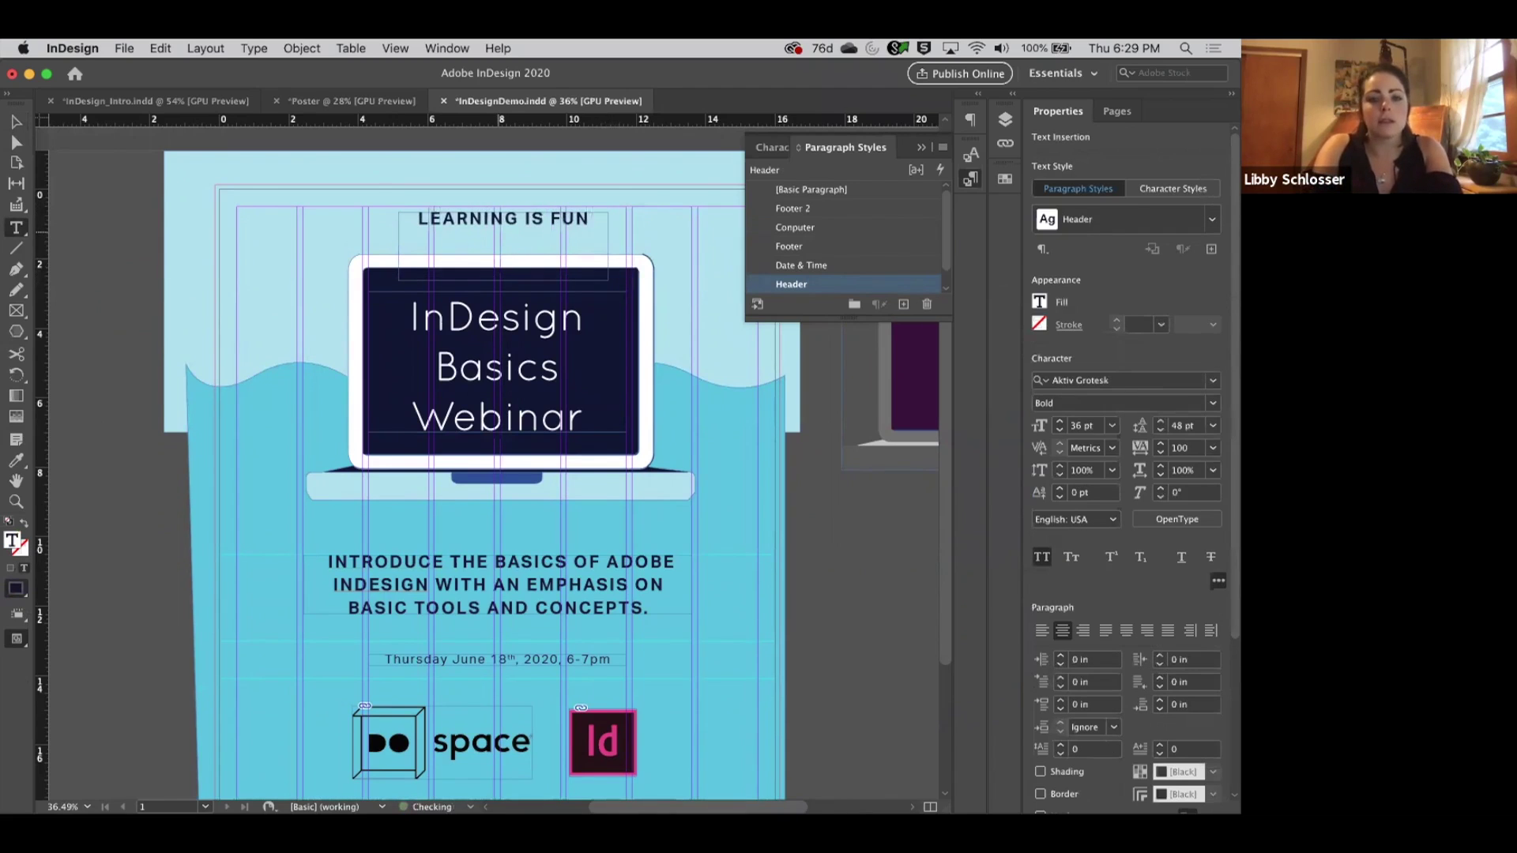
# Try the Date & Time paragraph style on the "Learning is Fun" text frame and apply the Computer style instead.
pyautogui.click(17, 120)
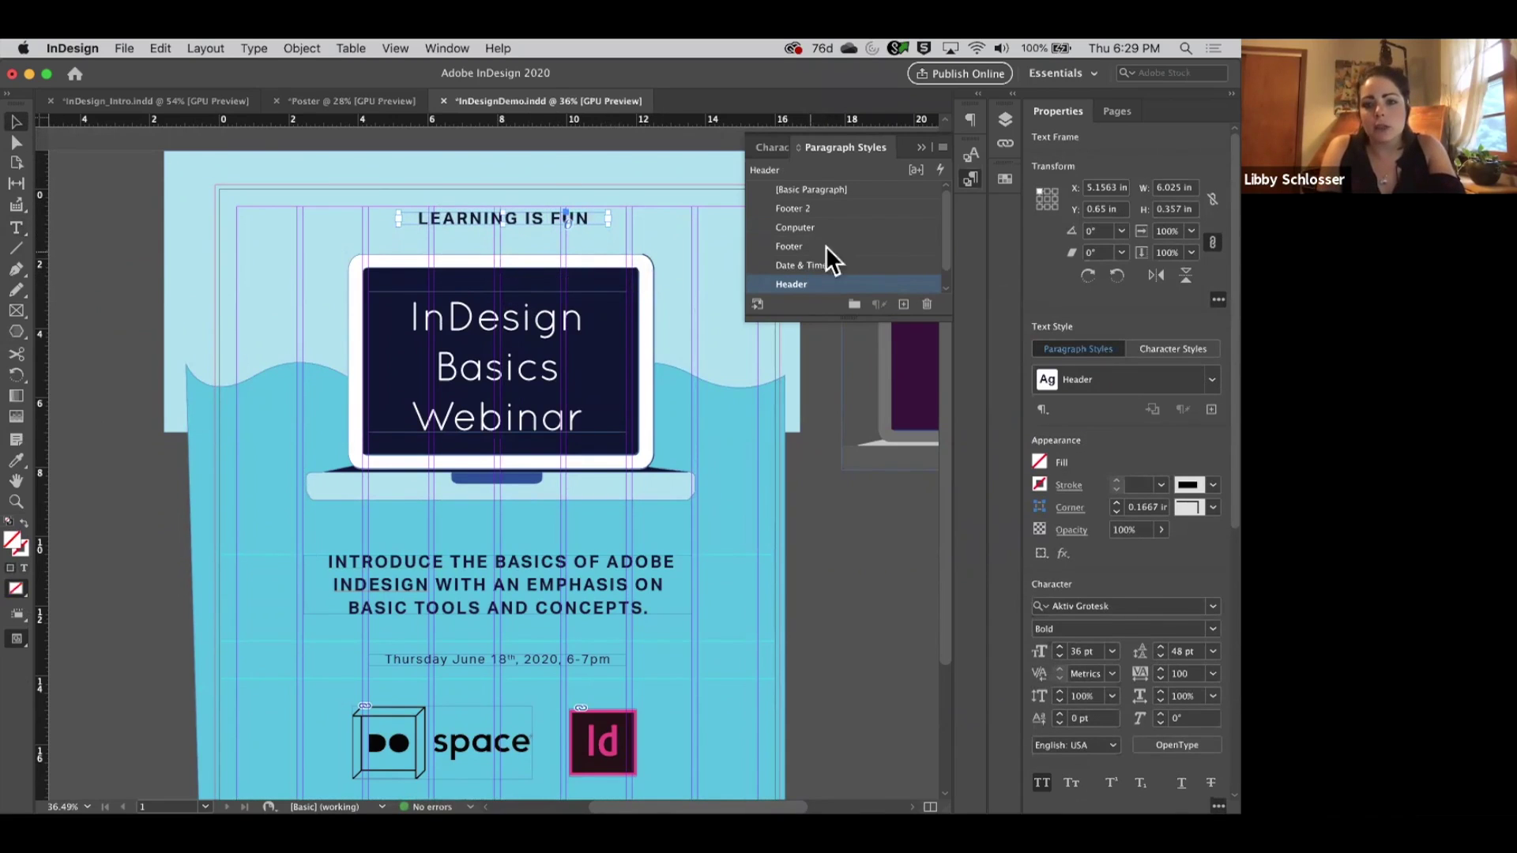
pyautogui.click(831, 266)
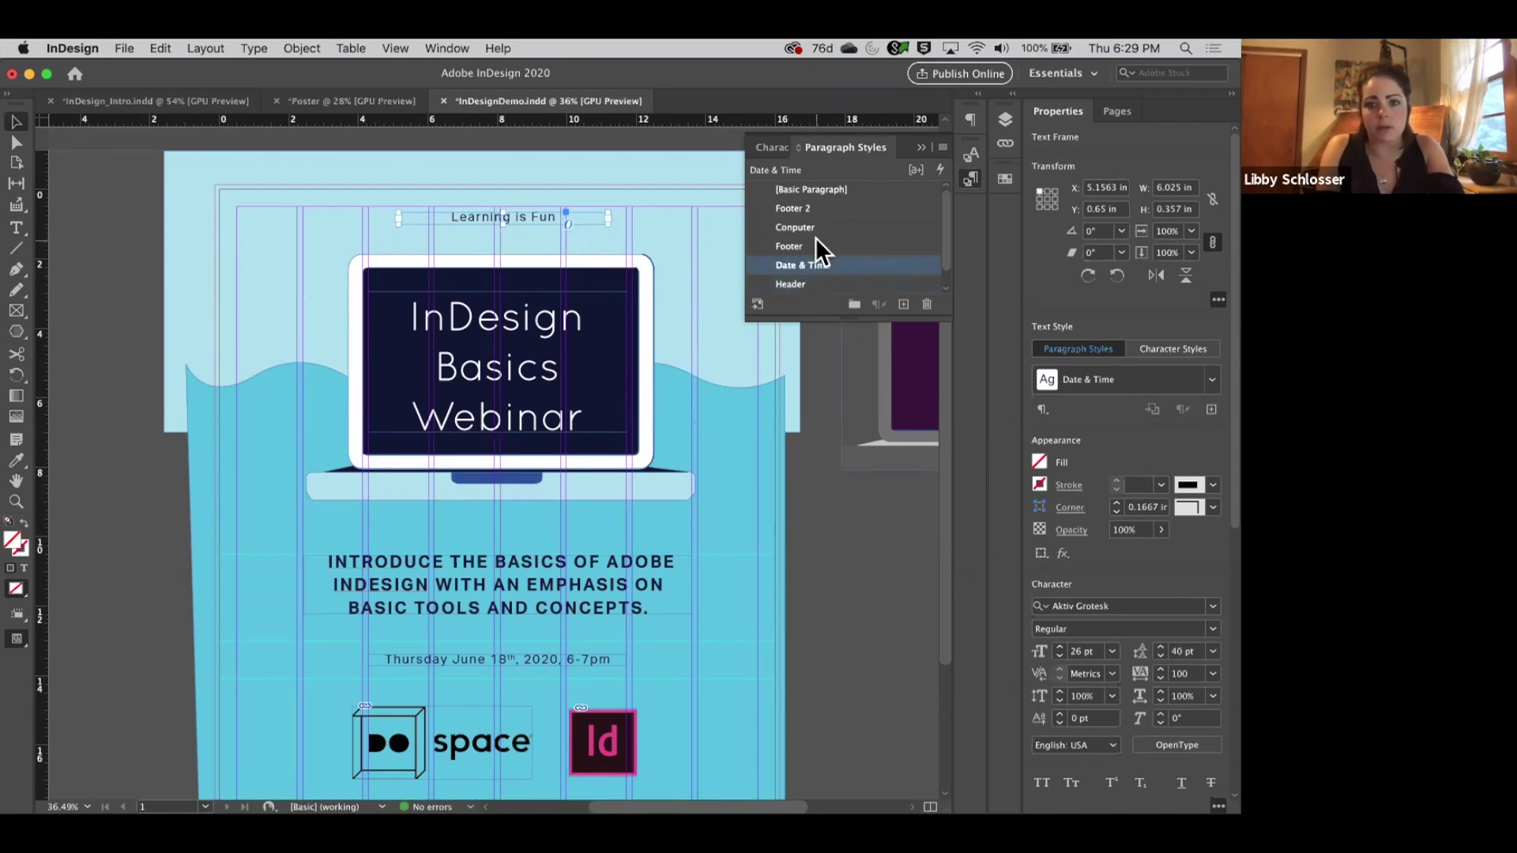
pyautogui.click(815, 229)
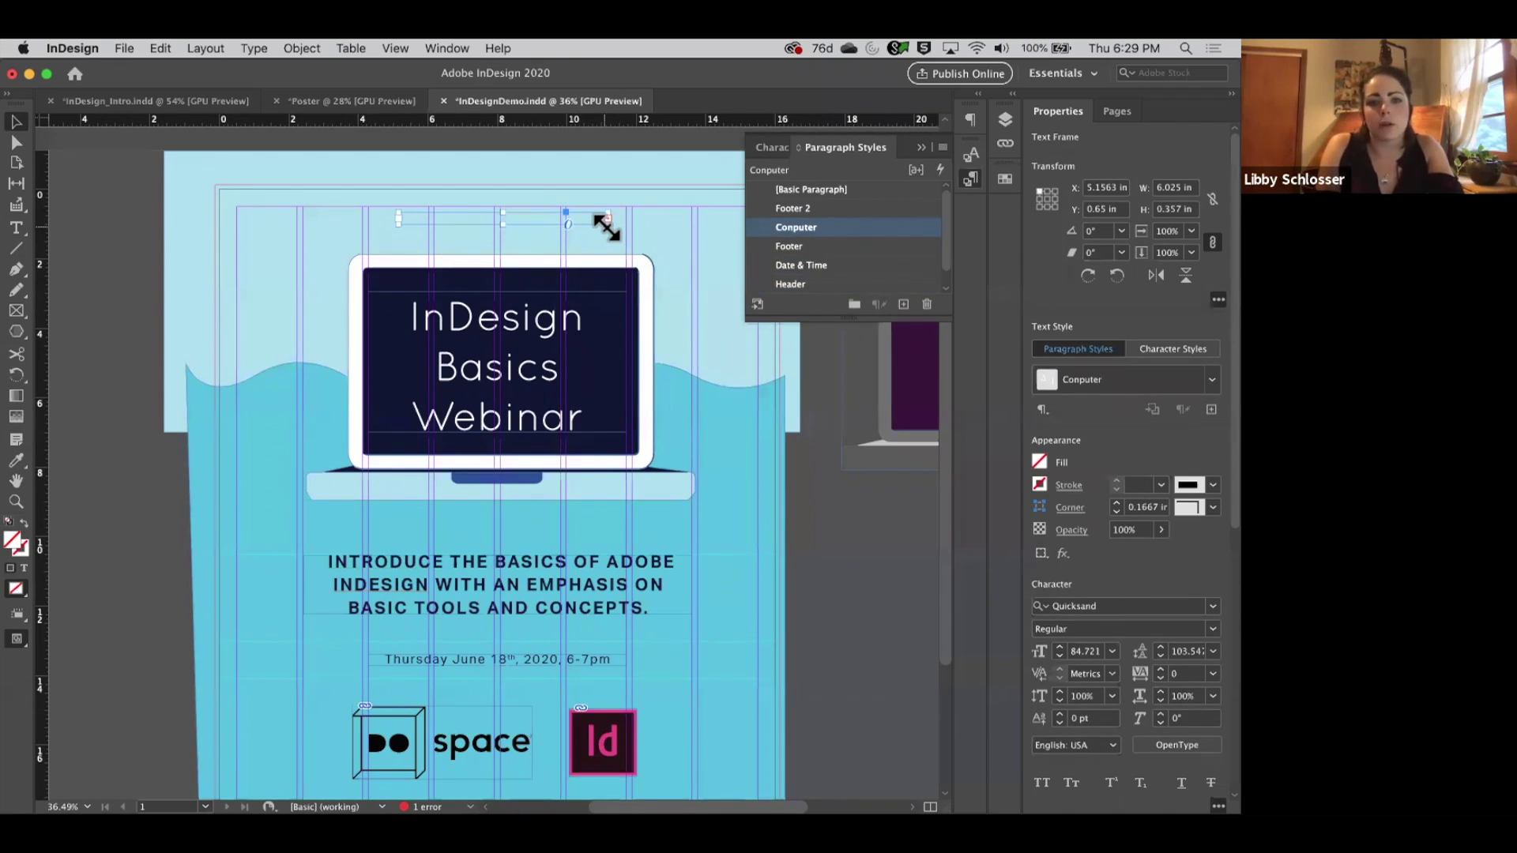
# Resize the "Learning is Fun" frame to about 11.2 × 4 in and position it at about X 3.4 in, Y 0.4 in.
pyautogui.moveTo(608, 223); pyautogui.dragTo(531, 351)
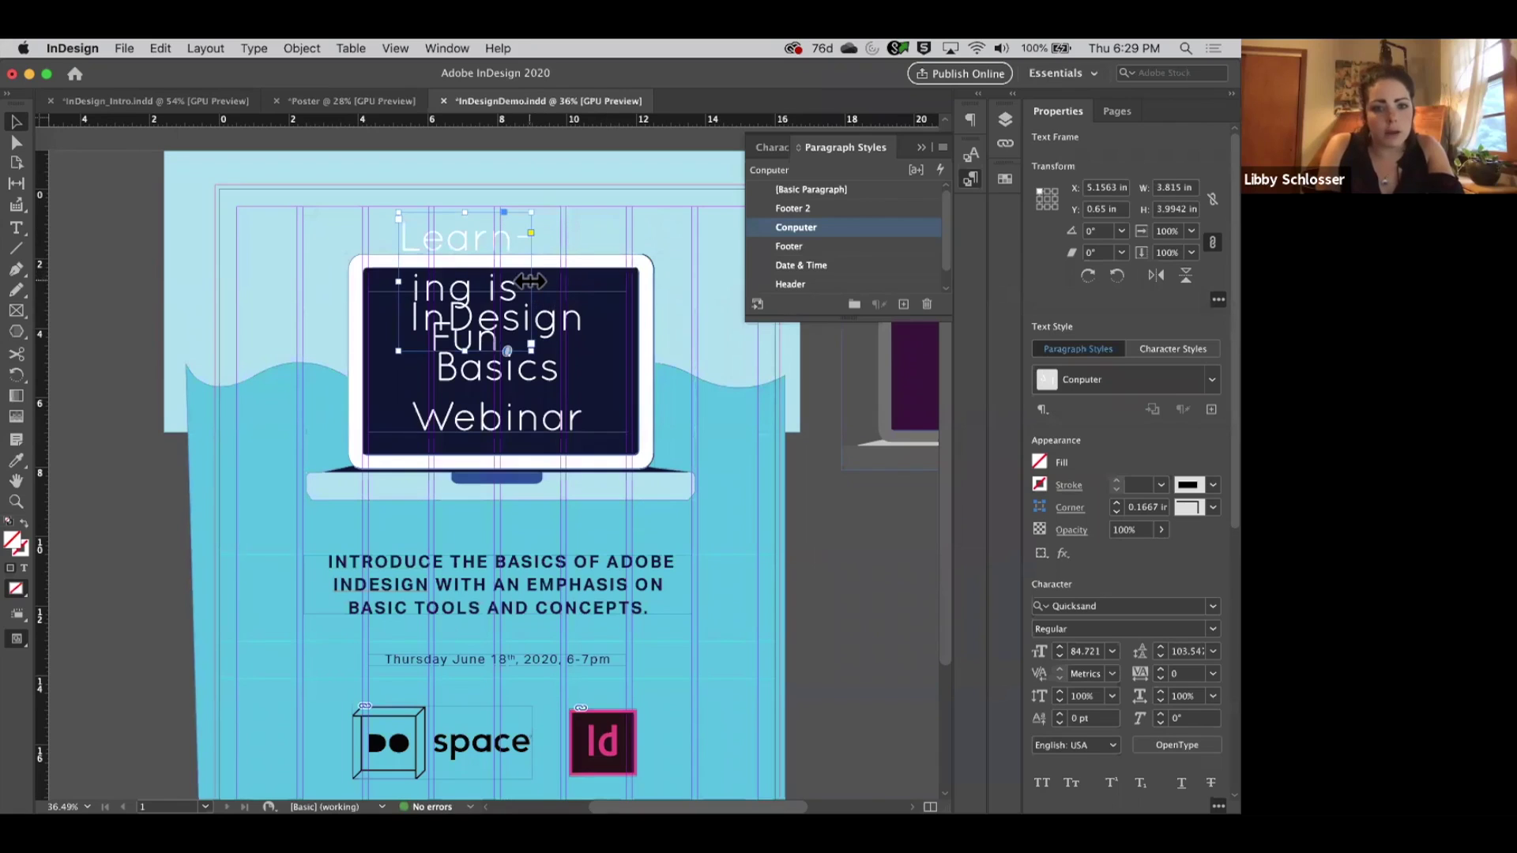
pyautogui.moveTo(529, 280); pyautogui.dragTo(561, 246)
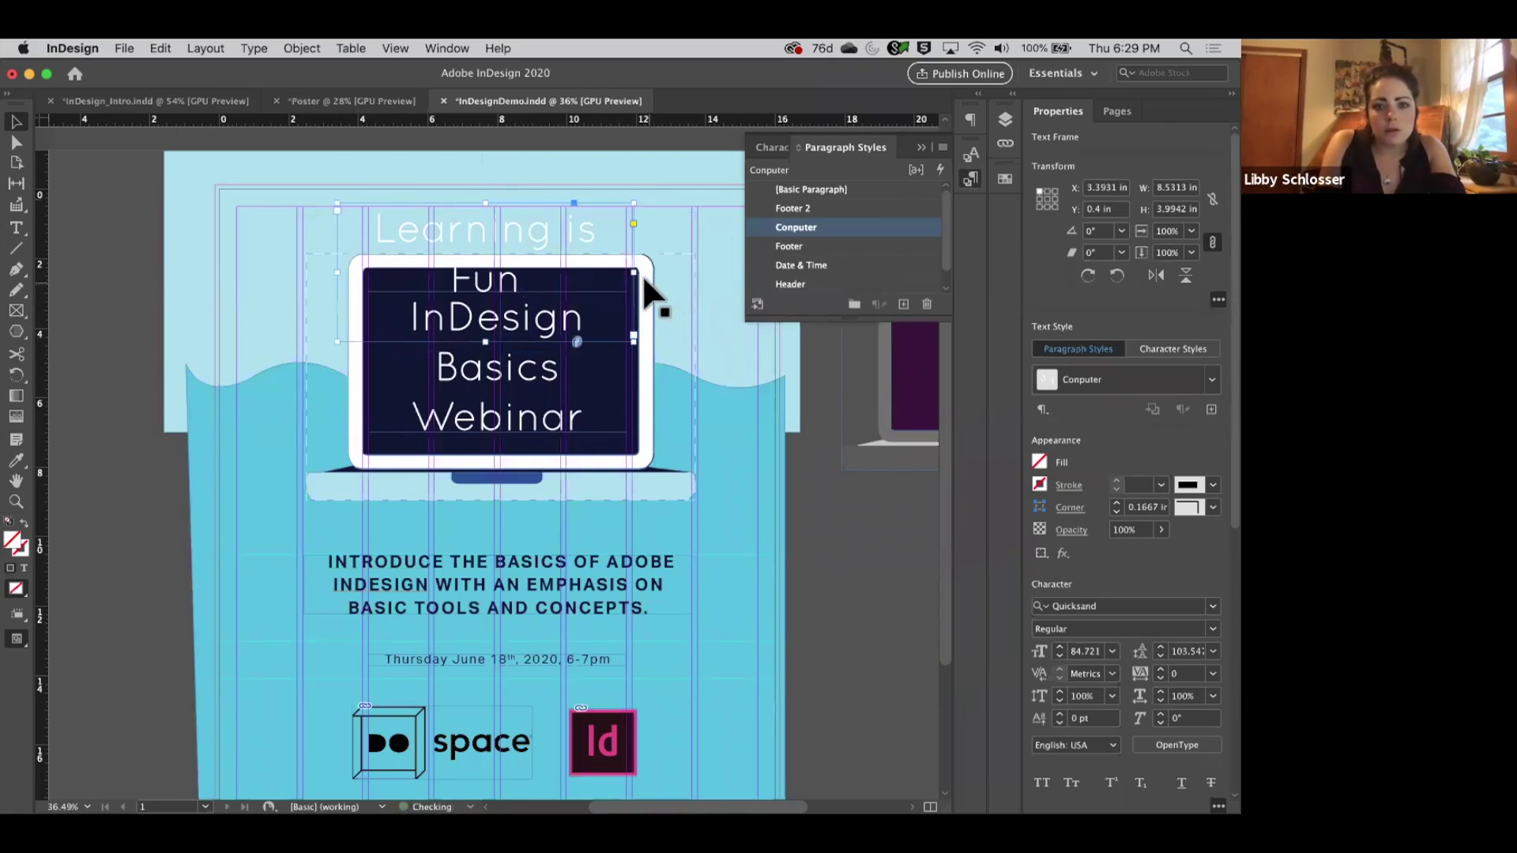
pyautogui.moveTo(638, 277); pyautogui.dragTo(713, 272)
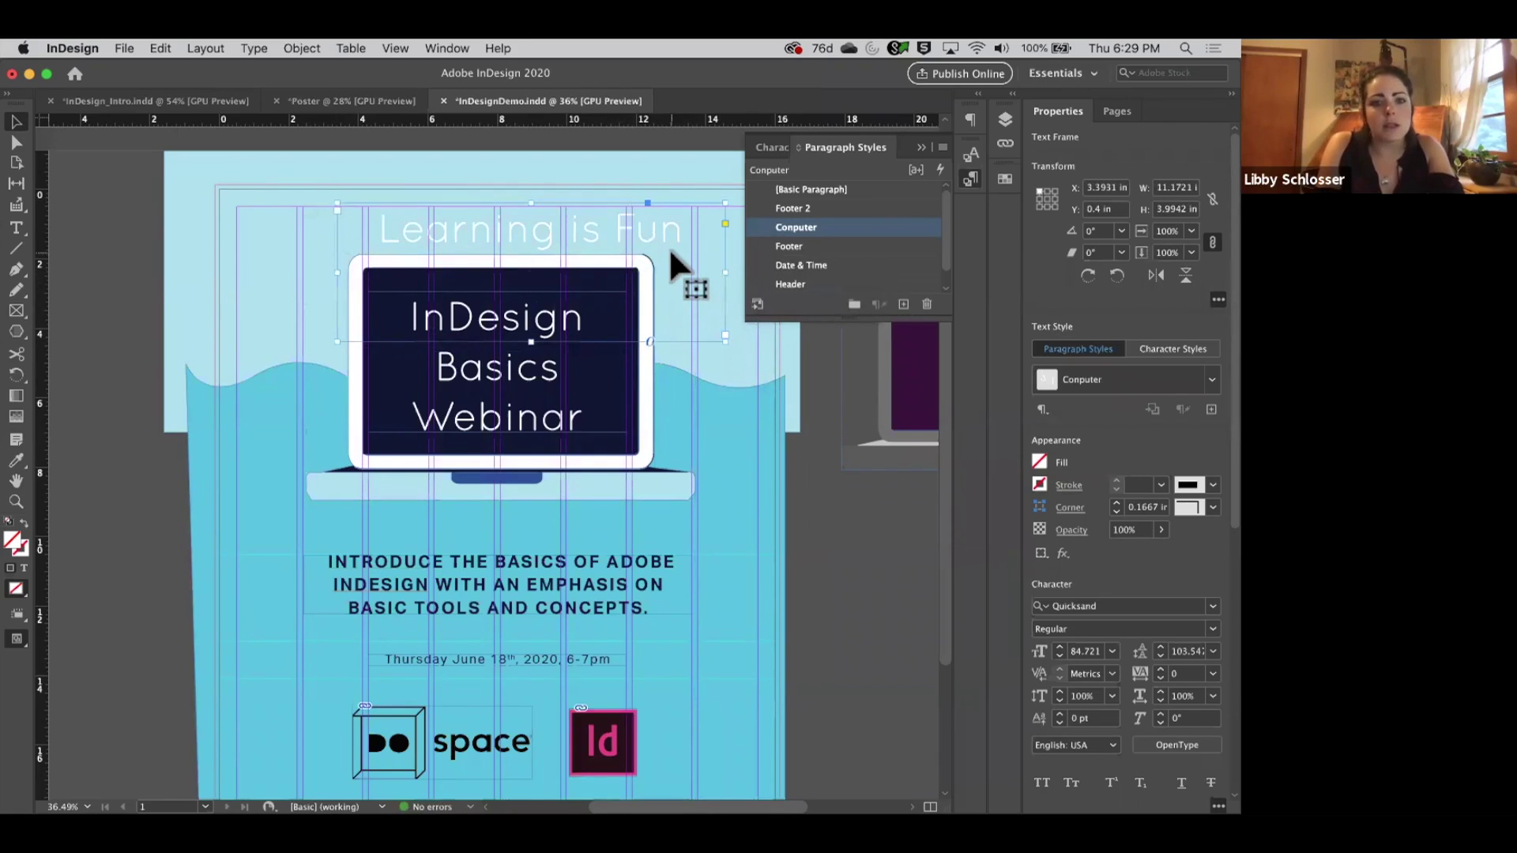
# Move the "Learning is Fun" frame to about X 2.56 in, Y 0.525 in and fit its height to the text.
pyautogui.hotkey('shift', 'Left')
pyautogui.hotkey('shift', 'Left')
pyautogui.hotkey('shift', 'Left')
pyautogui.hotkey('shift', 'Left')
pyautogui.hotkey('shift', 'Left')
pyautogui.hotkey('shift', 'Left')
pyautogui.hotkey('shift', 'Down')
pyautogui.press('Up')
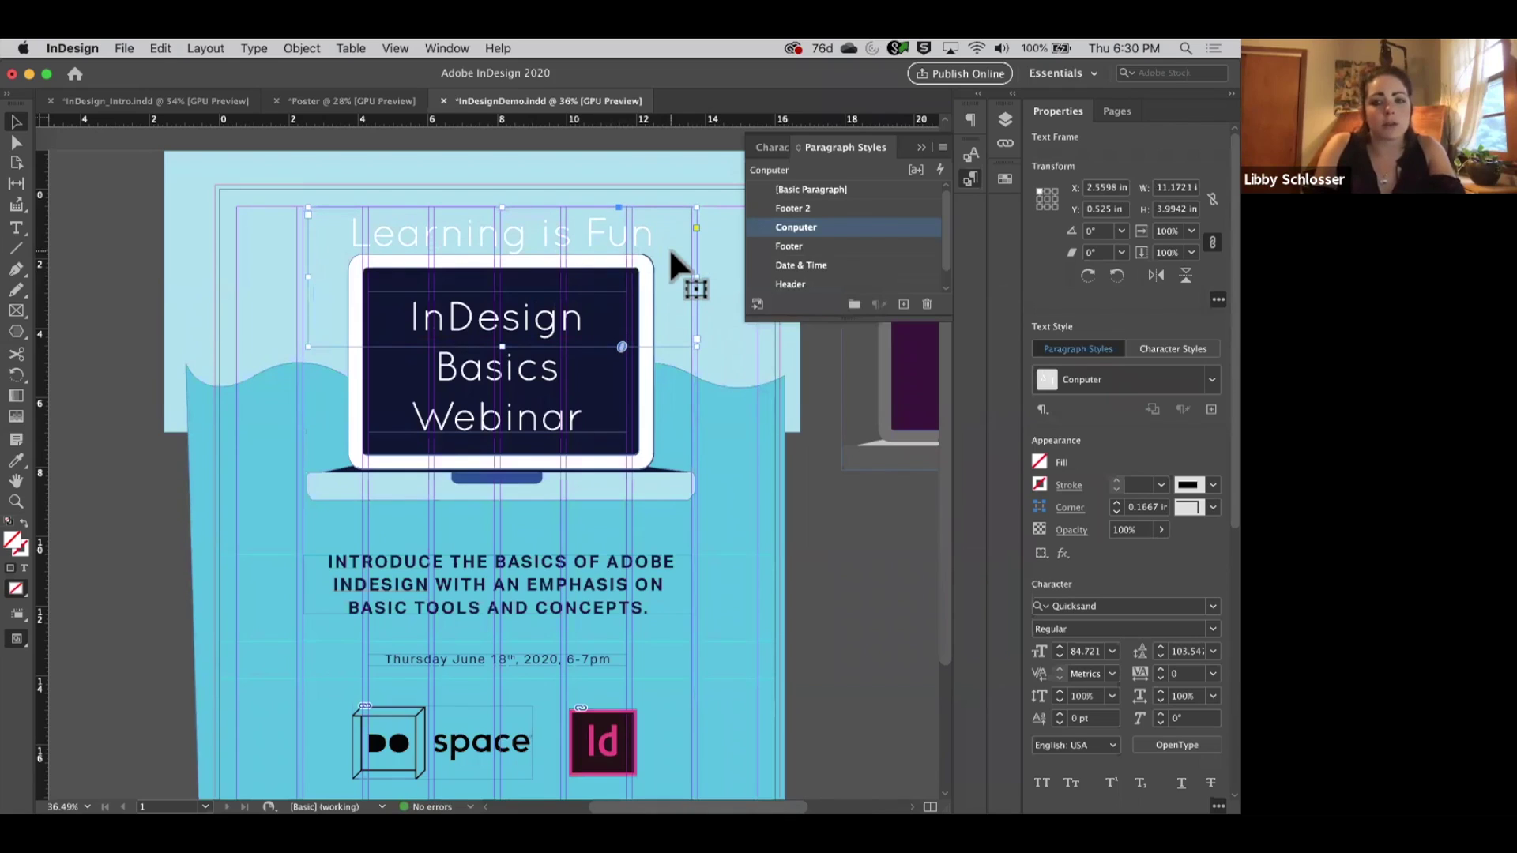
pyautogui.doubleClick(506, 345)
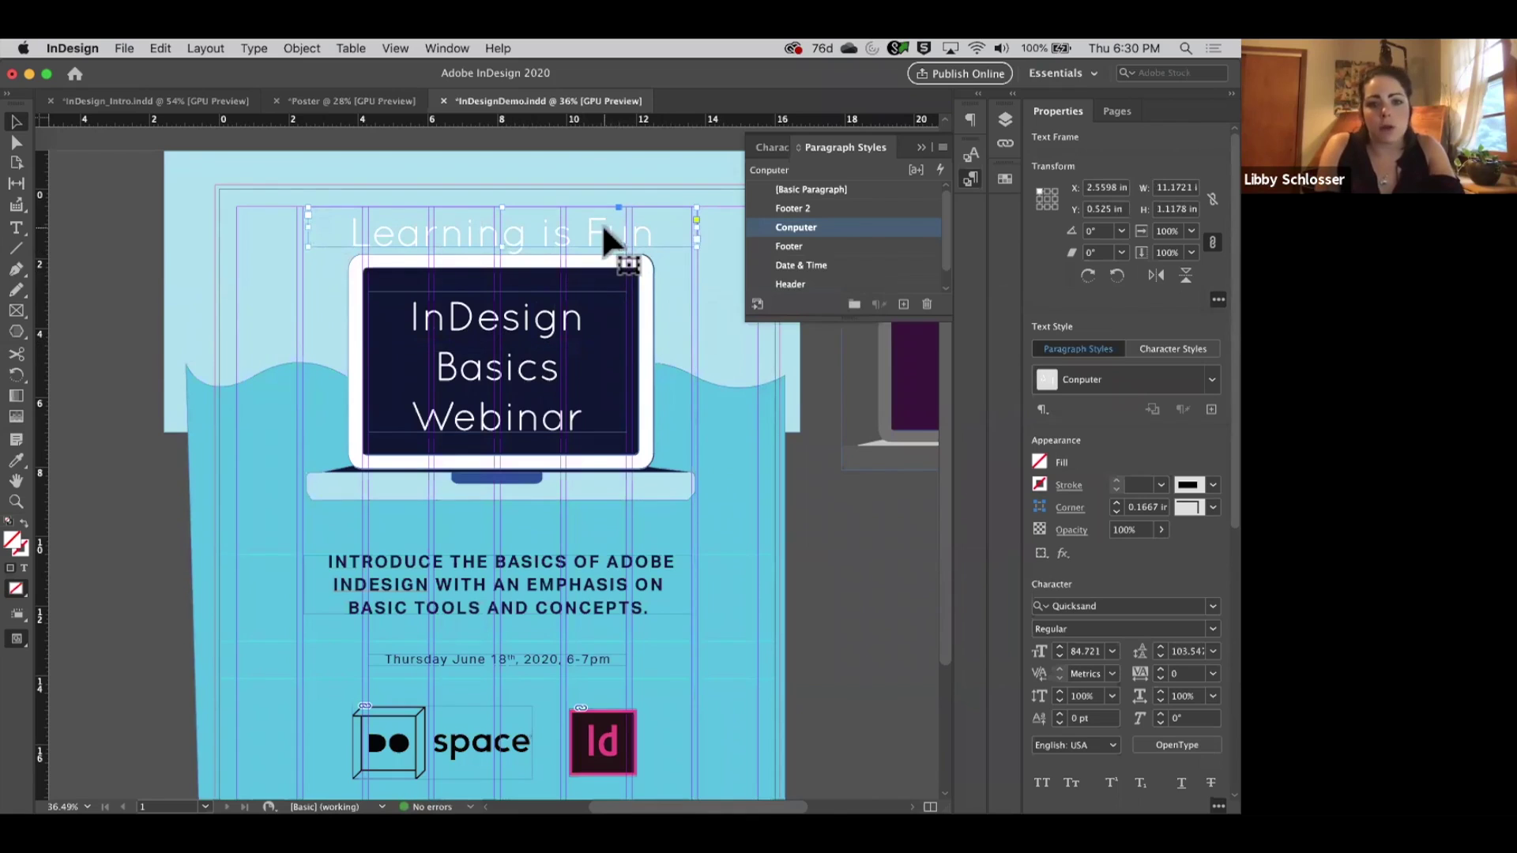
# Set the "Learning is Fun" text in Palatino and change its fill to coral.
pyautogui.click(1209, 605)
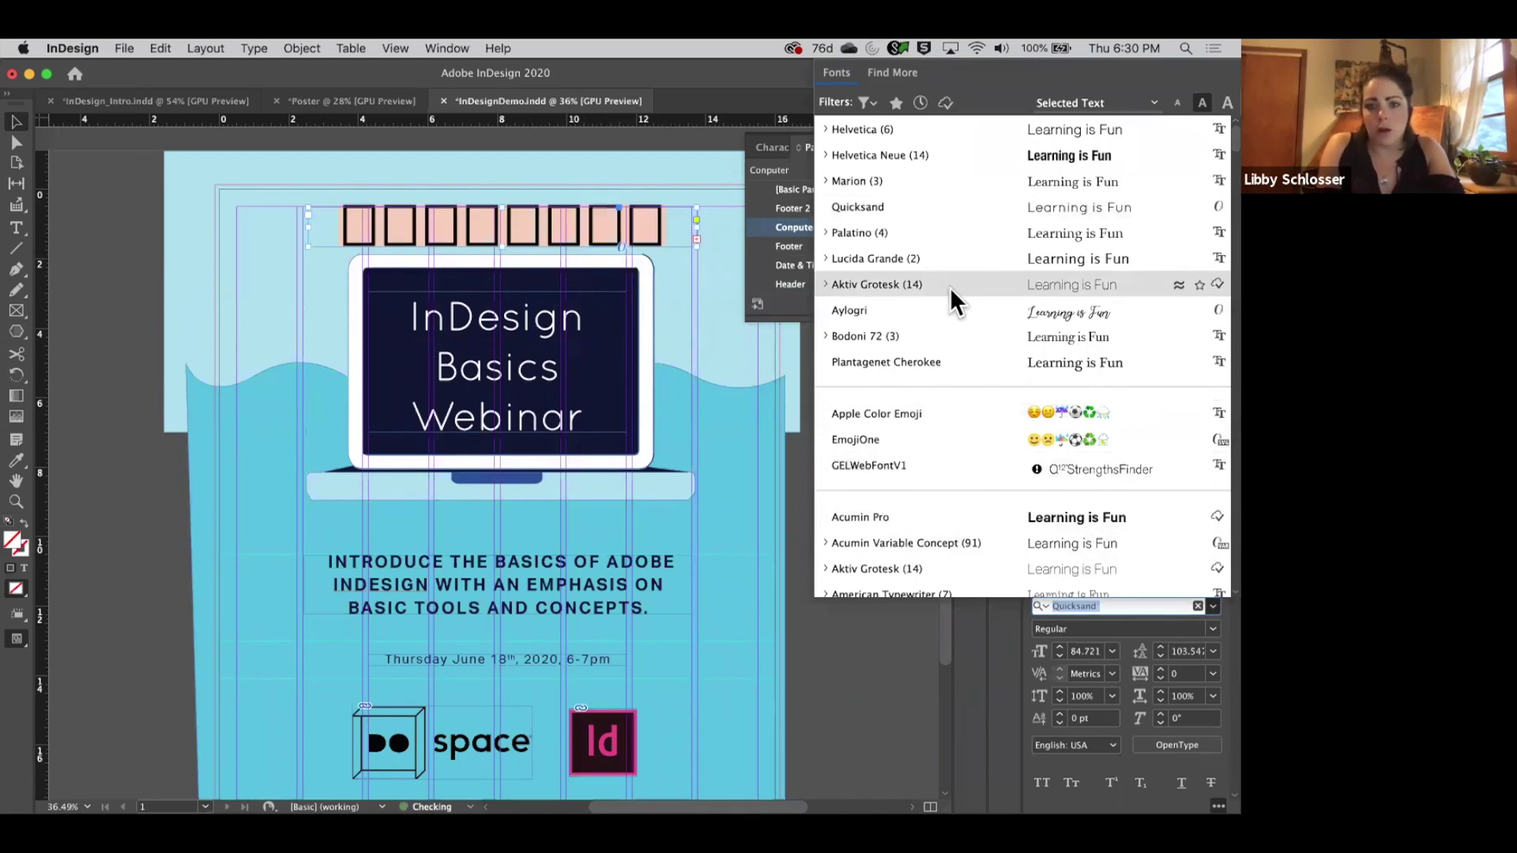
pyautogui.click(931, 240)
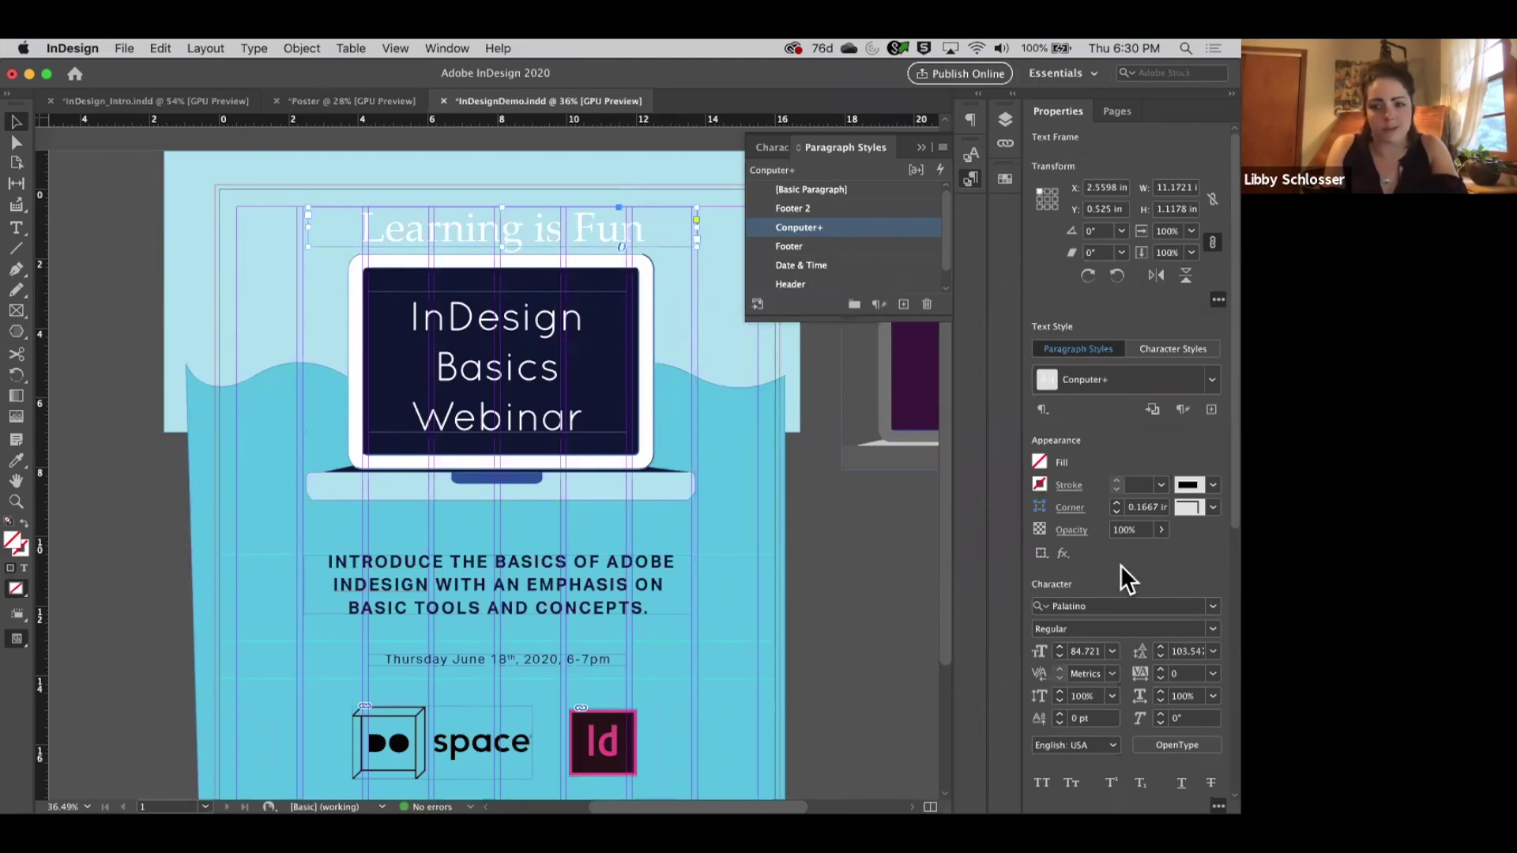
pyautogui.doubleClick(492, 225)
pyautogui.press('super+a')
pyautogui.doubleClick(12, 540)
pyautogui.click(496, 439)
pyautogui.click(820, 317)
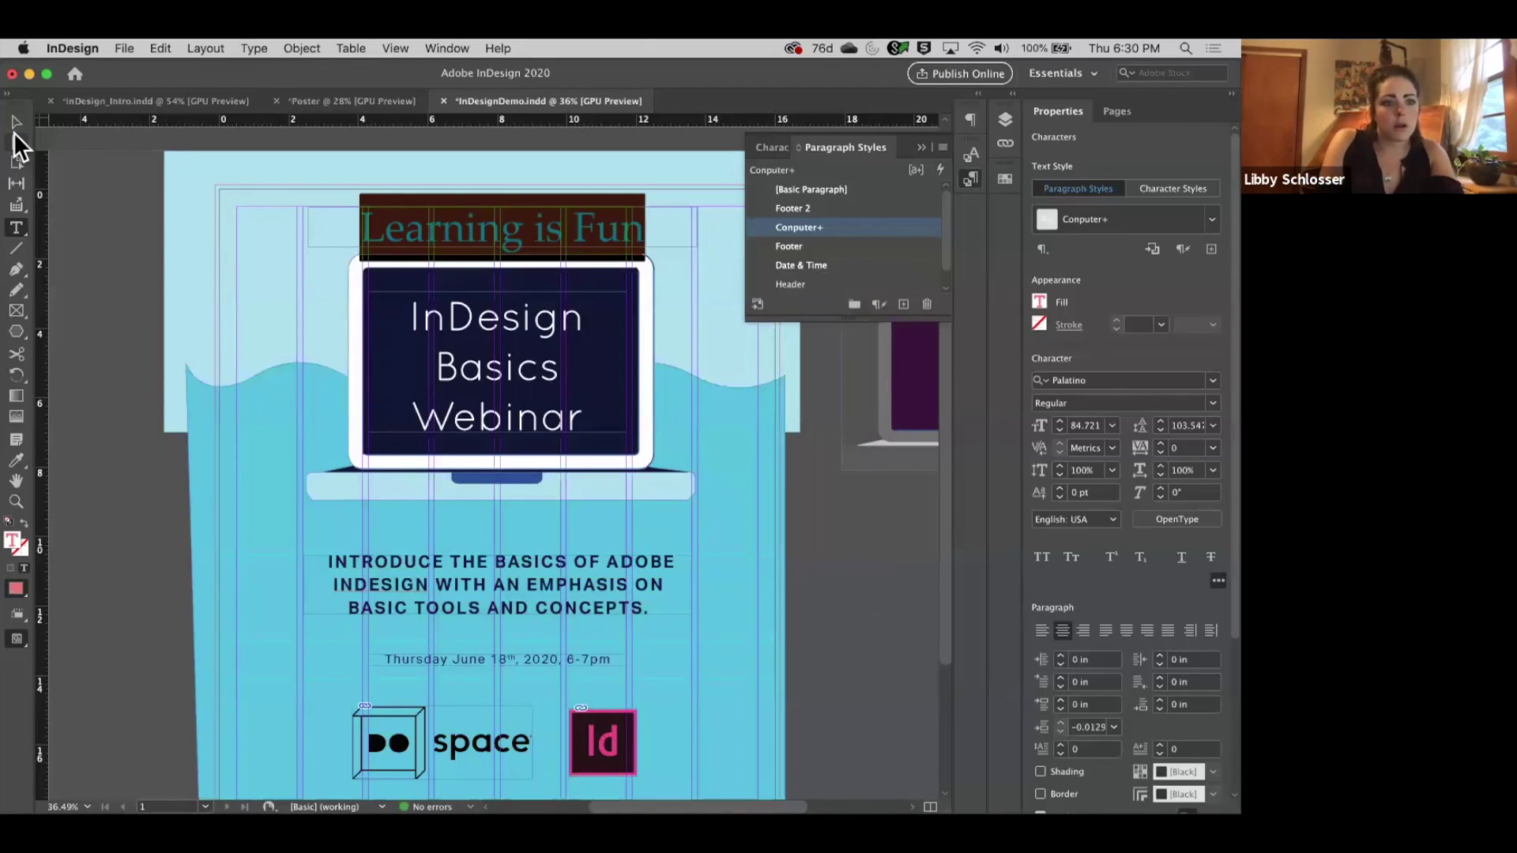
pyautogui.click(16, 122)
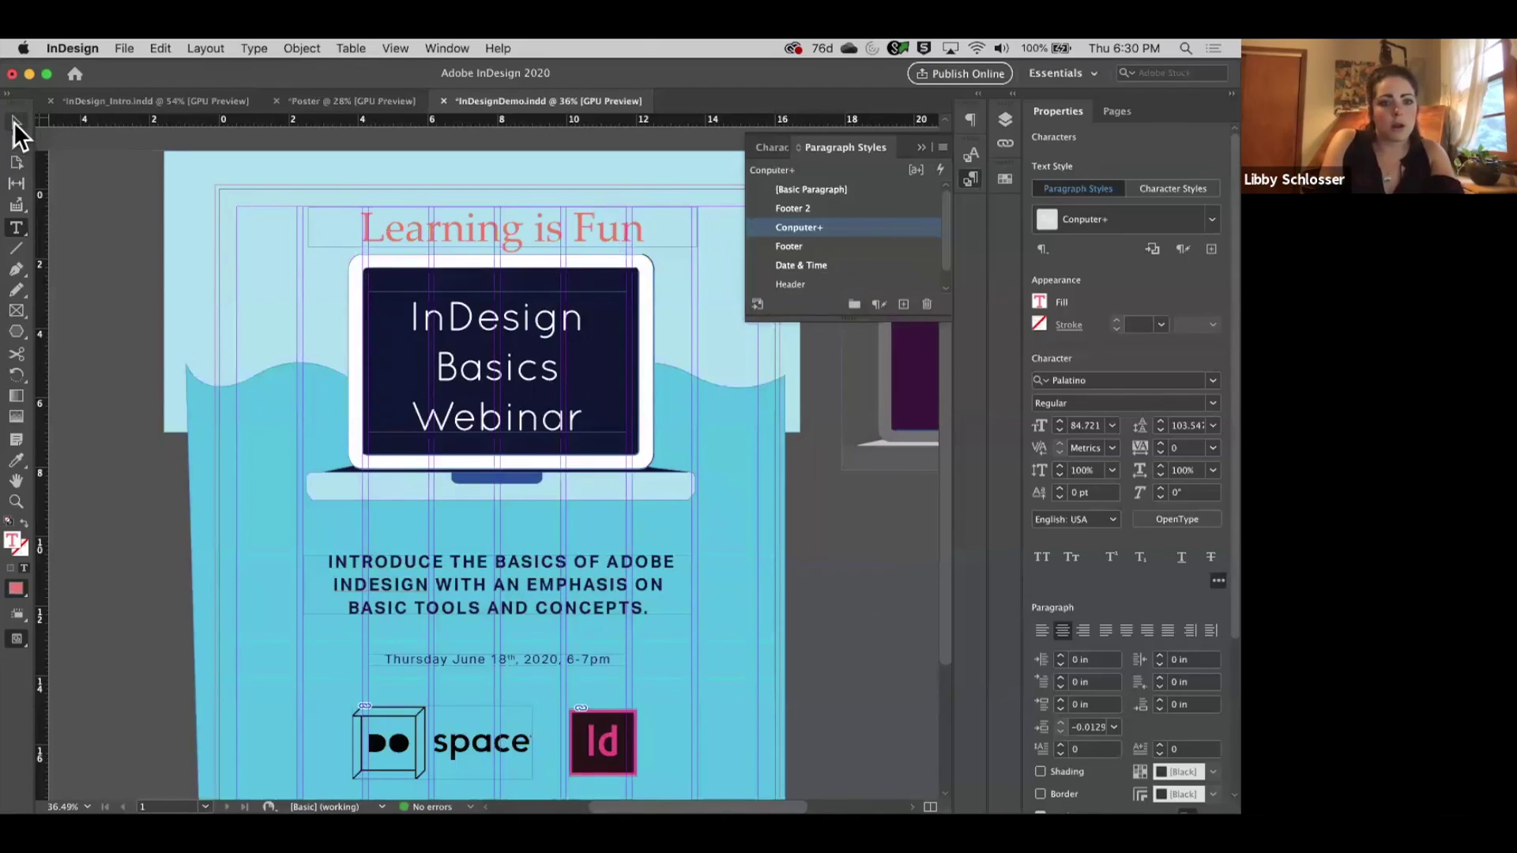
# Create a paragraph style from the "Learning is Fun" formatting and name it New Style.
pyautogui.click(903, 305)
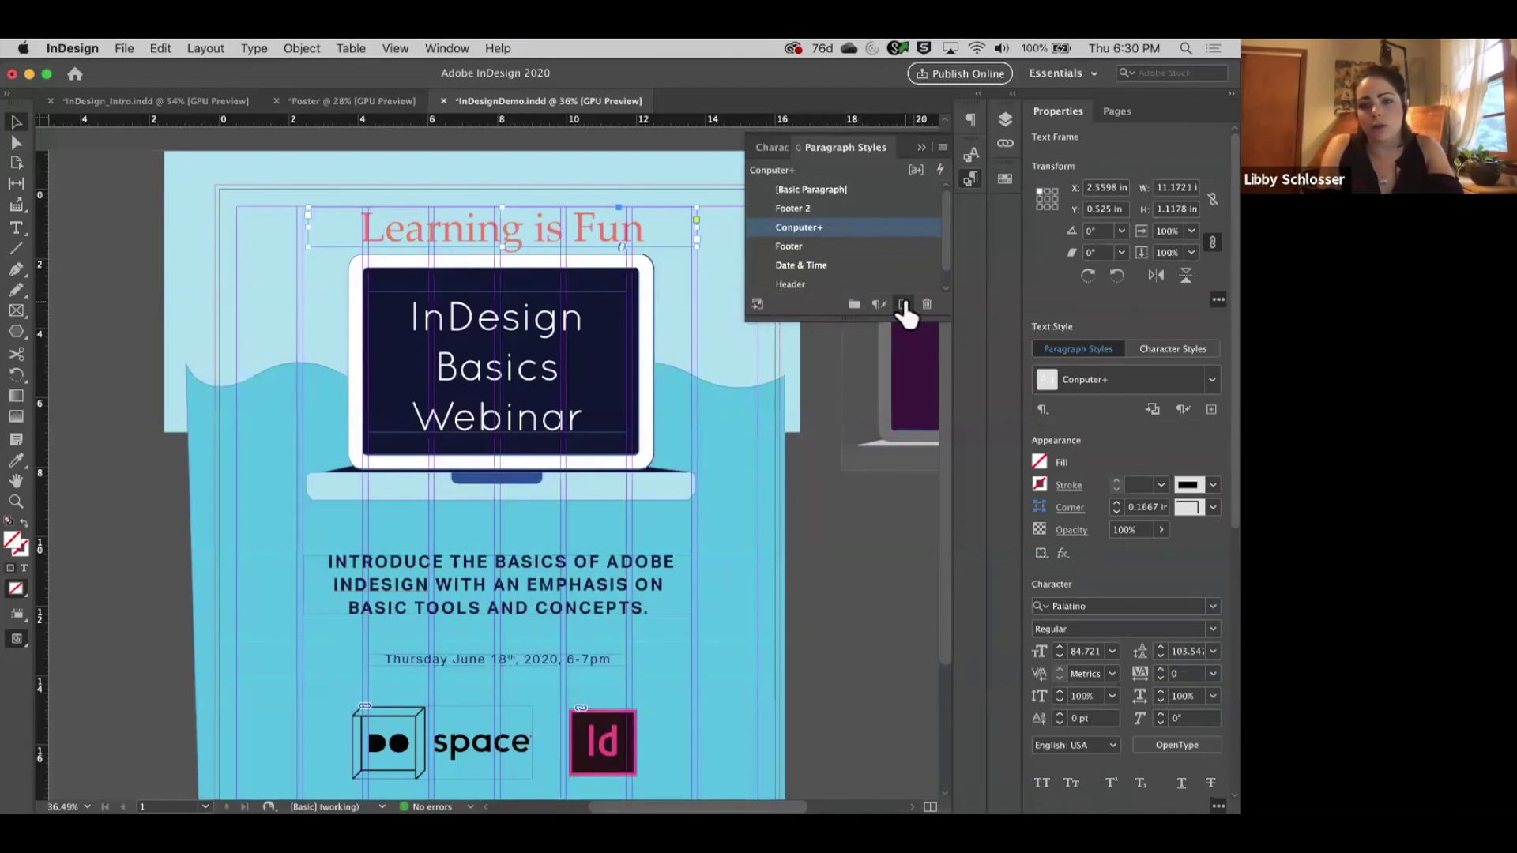
pyautogui.click(832, 245)
pyautogui.click(831, 245)
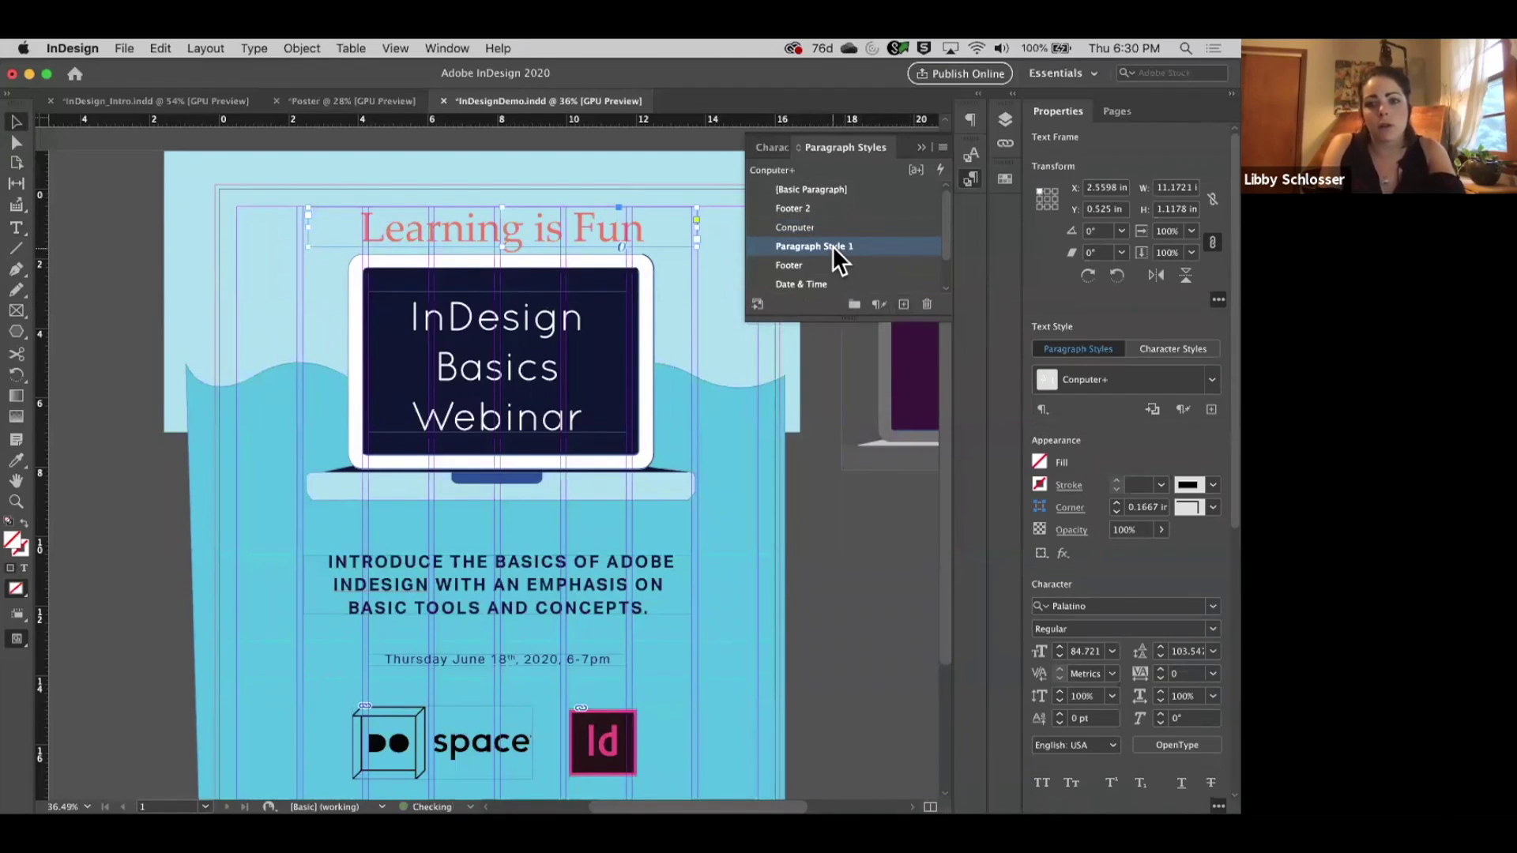
pyautogui.write('New Style')
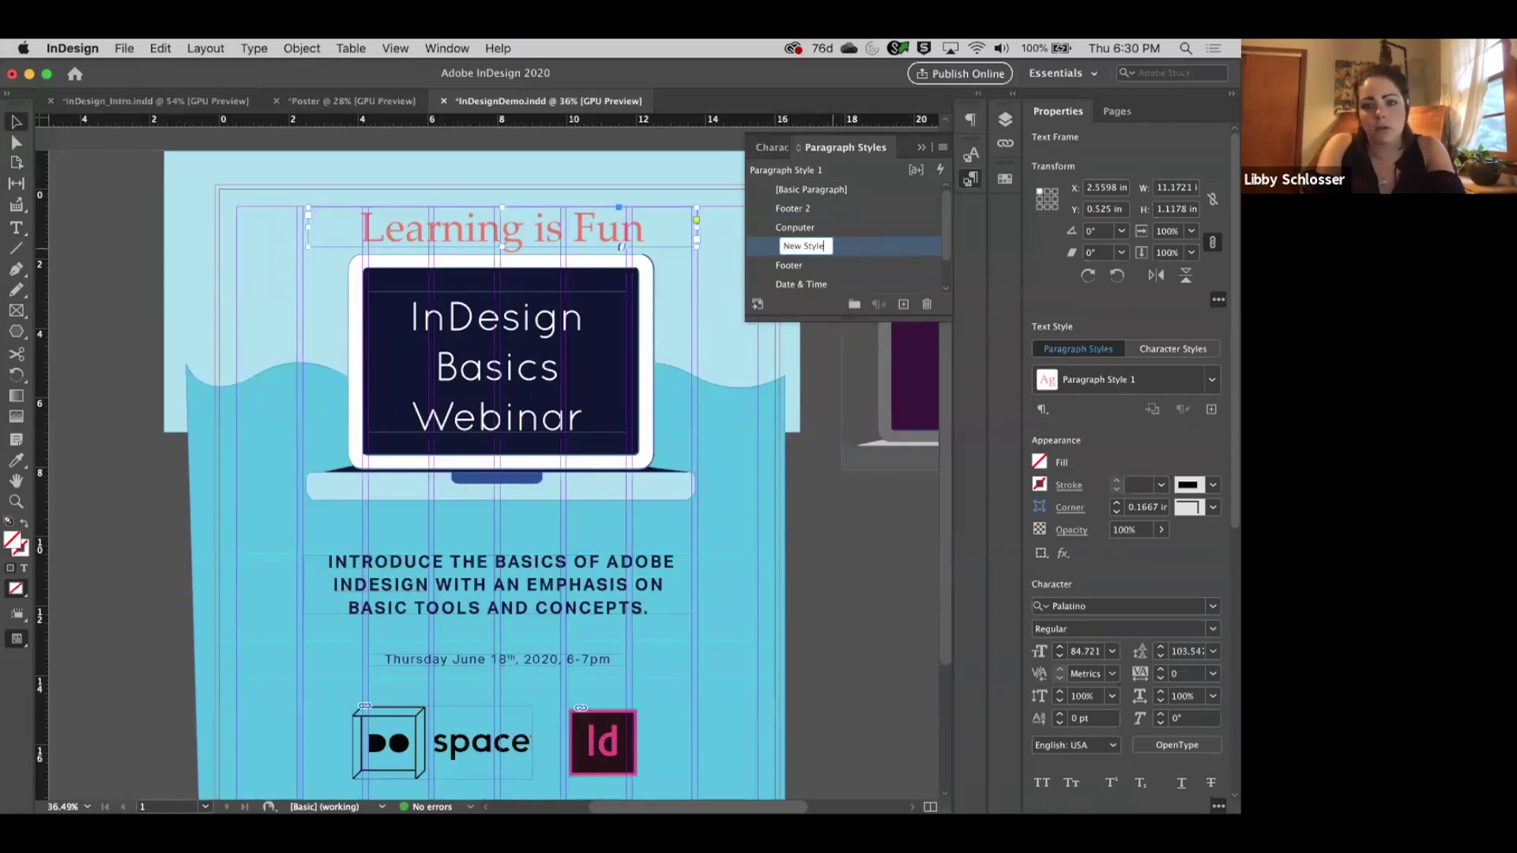
pyautogui.press('Return')
# Try New Style on the "Introduce the basics" text frame and undo it.
pyautogui.click(541, 584)
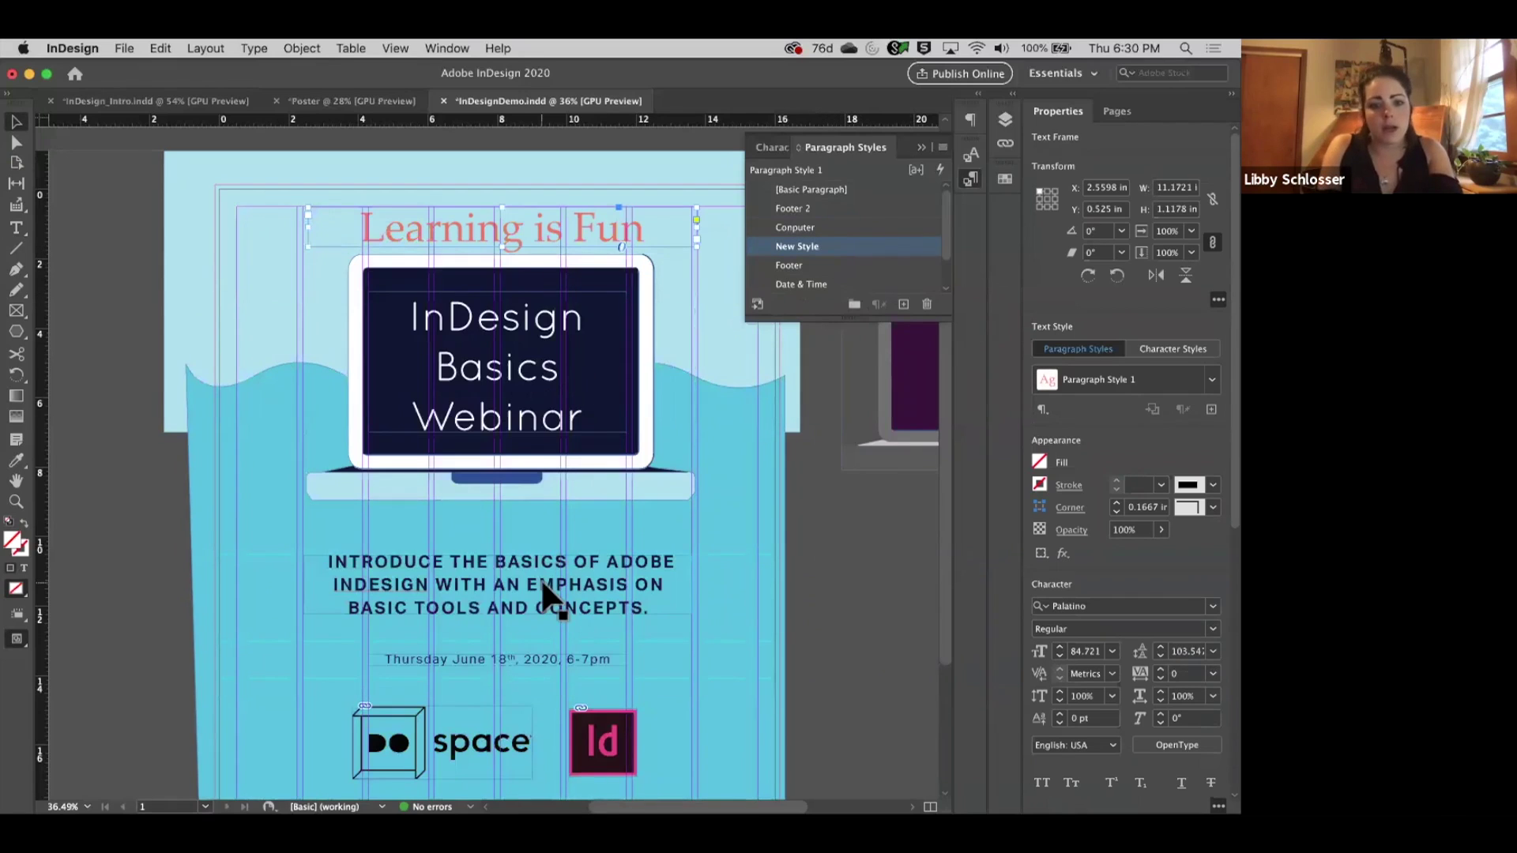
pyautogui.click(808, 244)
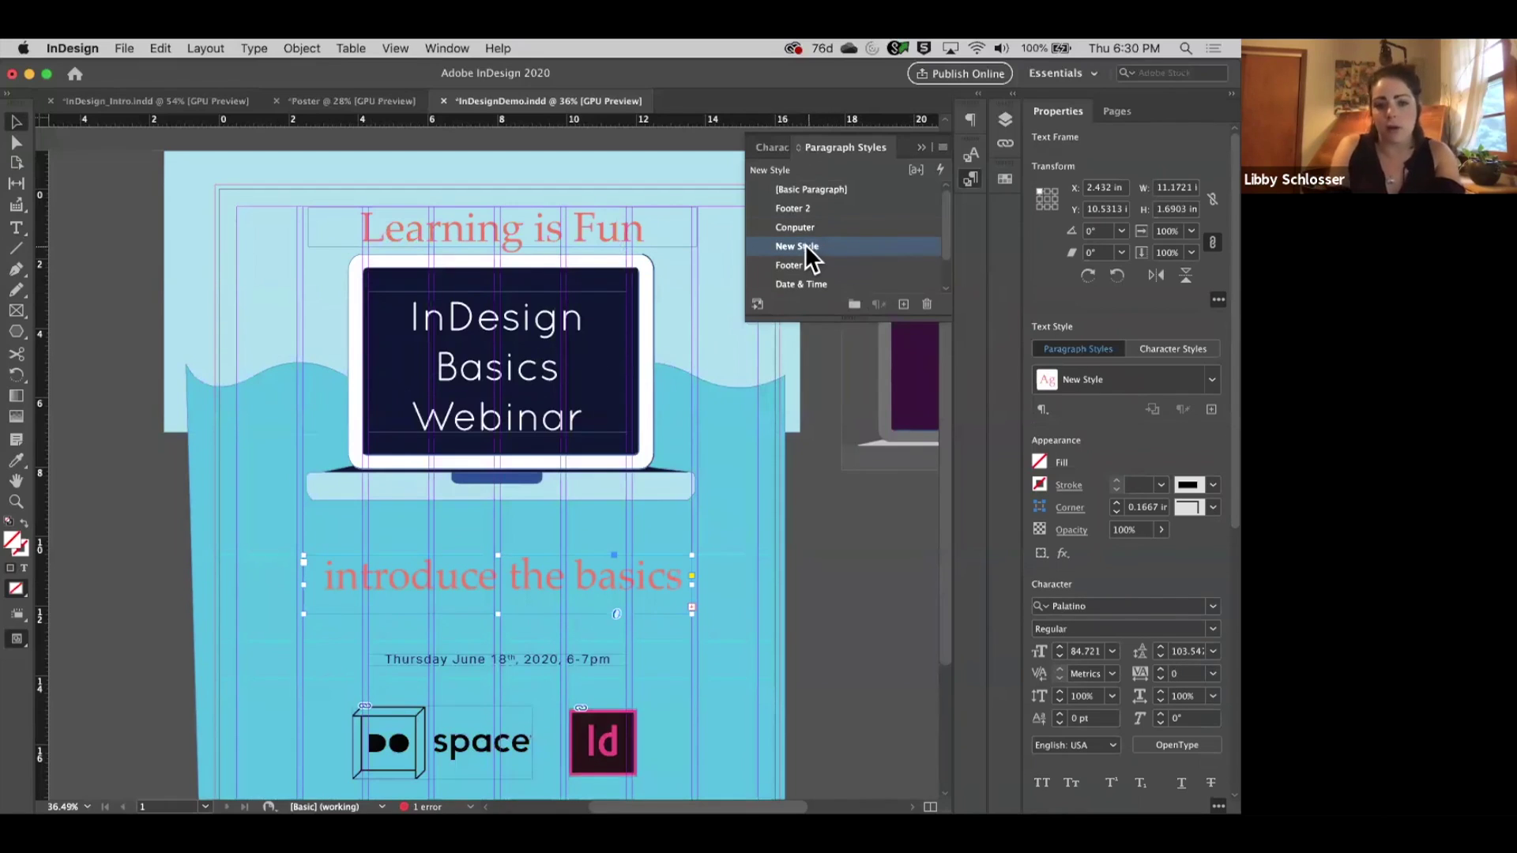
pyautogui.press('super+z')
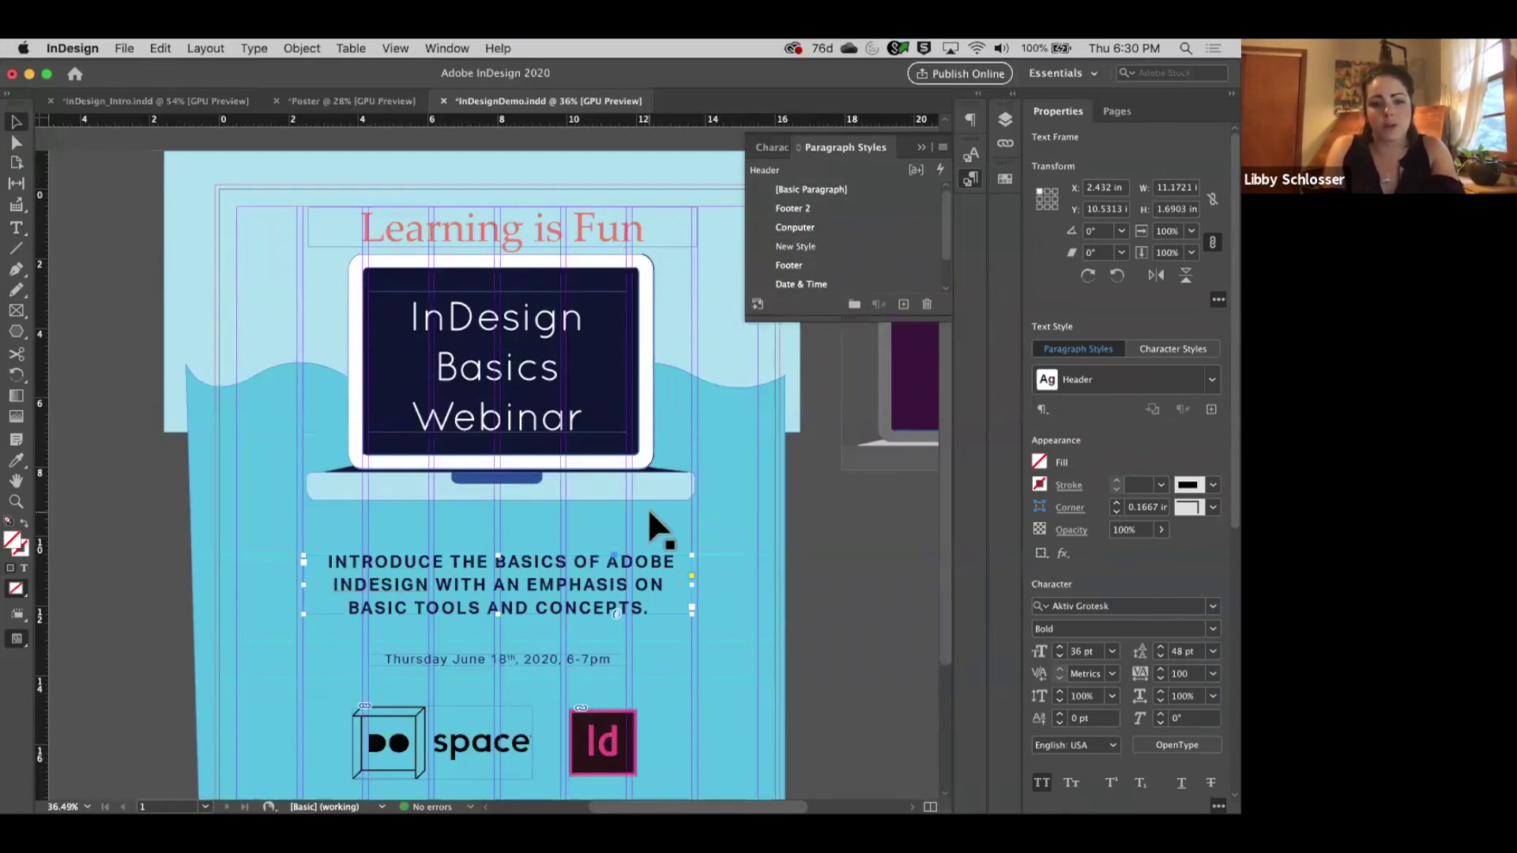
# Add a second page to the poster document.
pyautogui.press('super+minus')
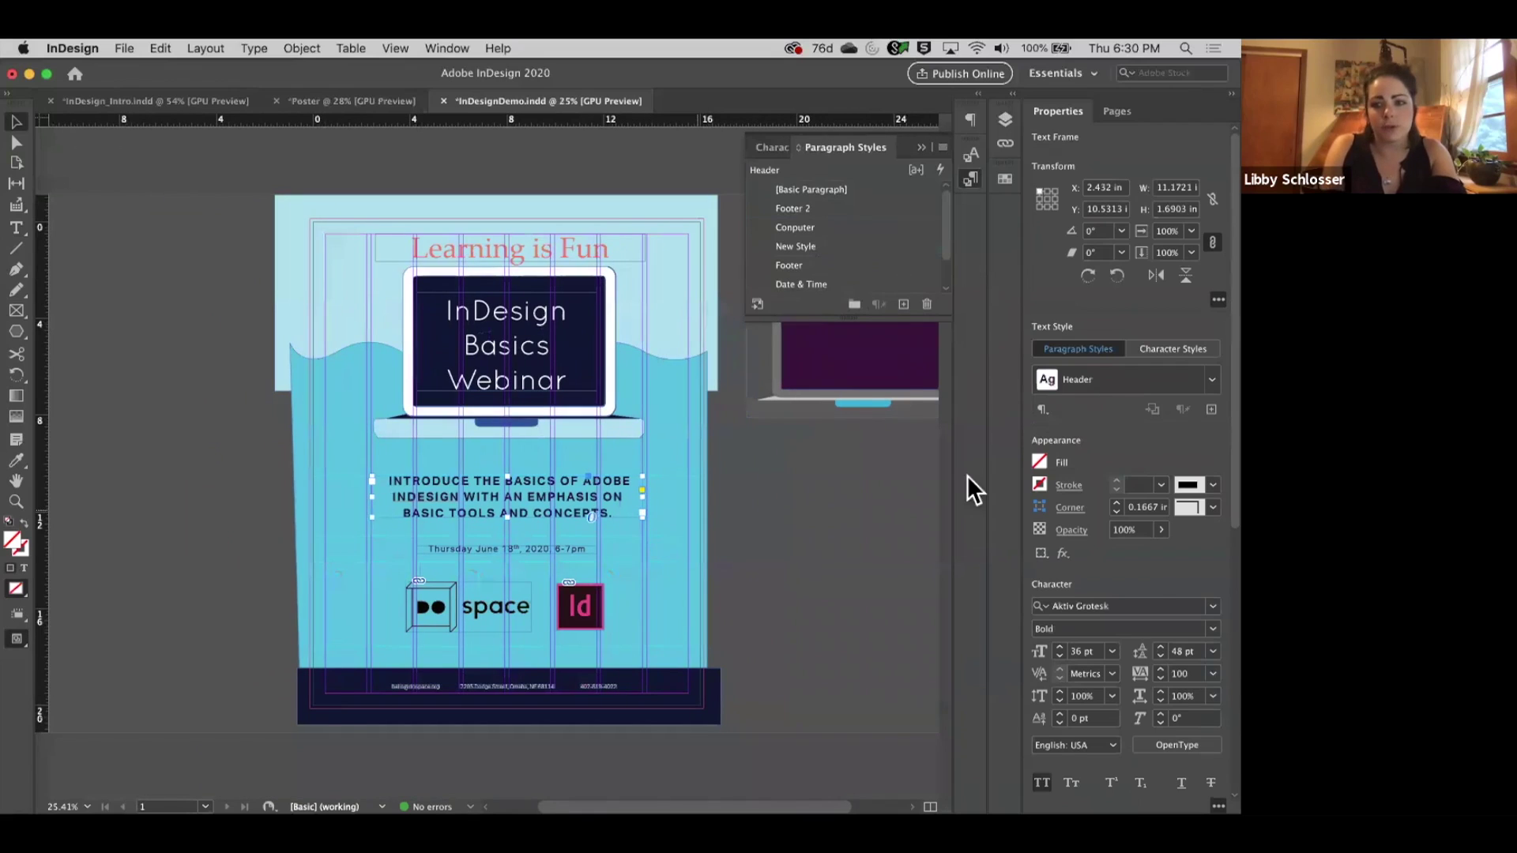
pyautogui.click(1110, 113)
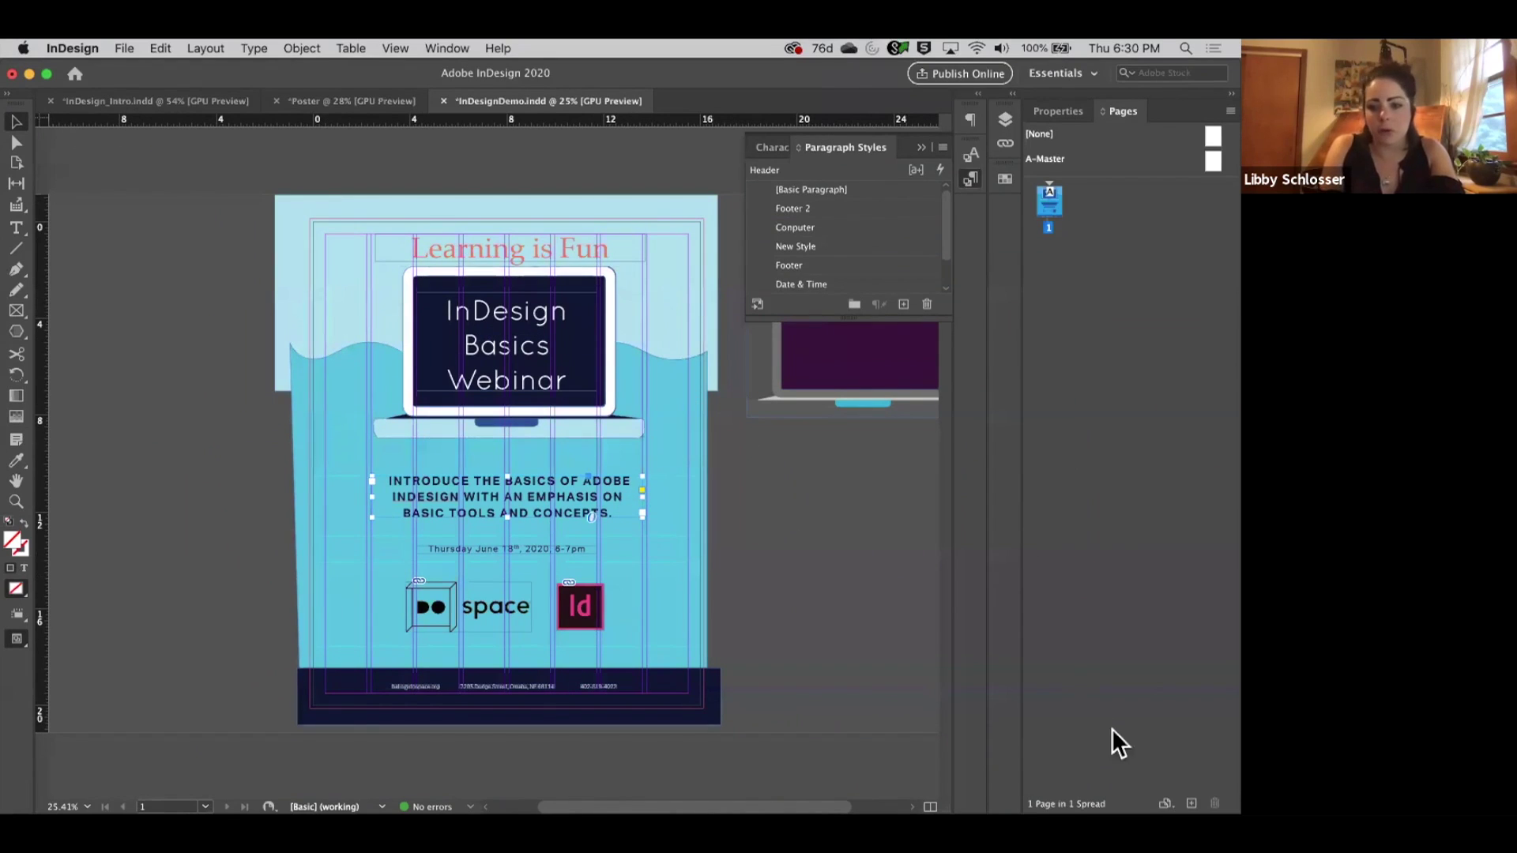
pyautogui.click(1191, 804)
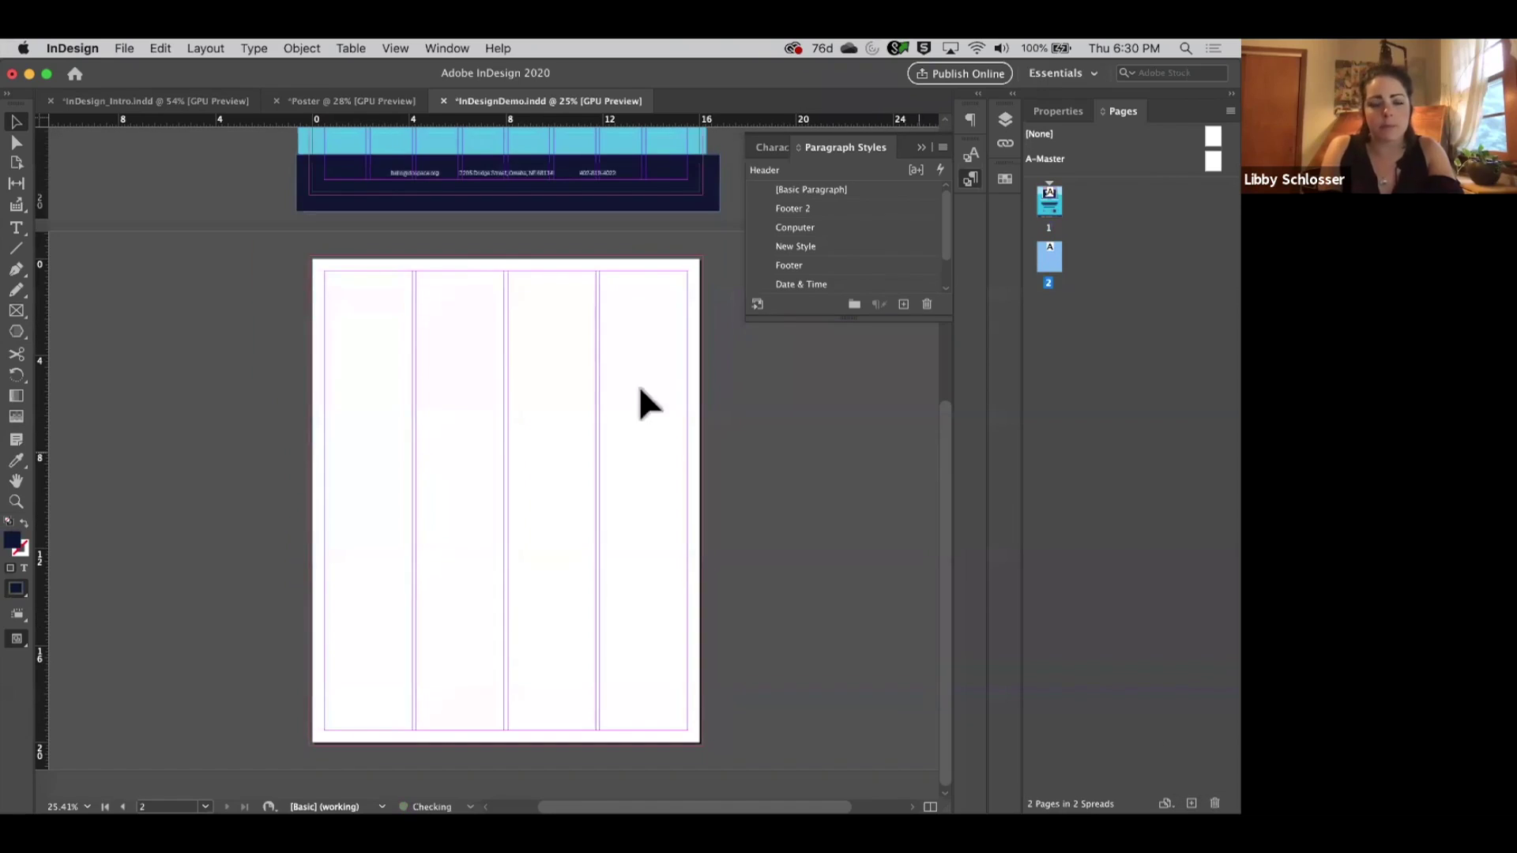
pyautogui.scroll(3, 457, 494)
pyautogui.scroll(-3, 456, 494)
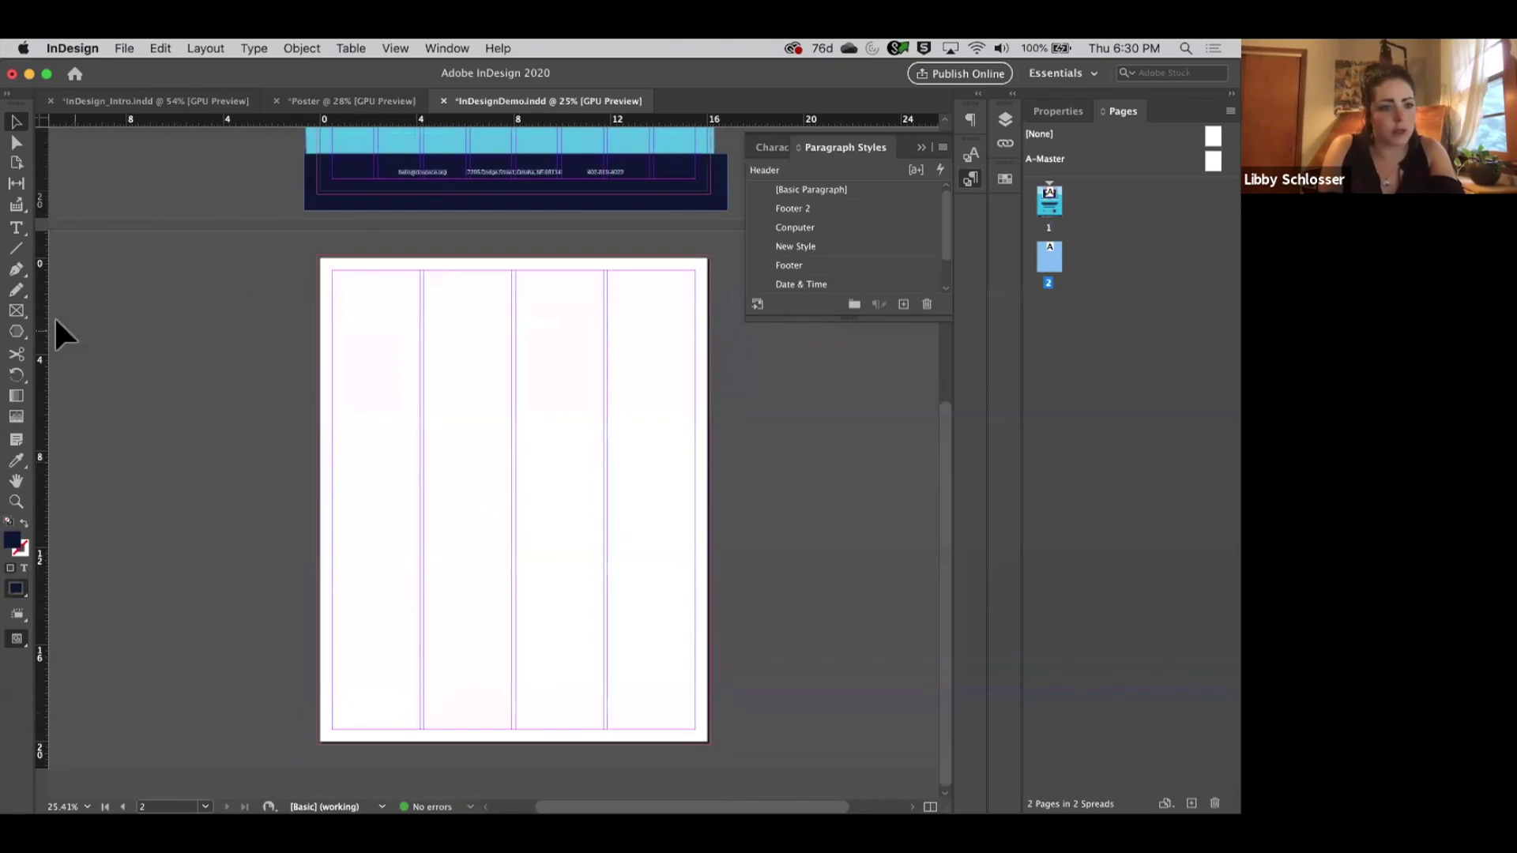
# Draw a rectangle about 17.35 × 5.85 in across the upper part of page 2, extending past the page edges.
pyautogui.moveTo(23, 324); pyautogui.dragTo(101, 351)
pyautogui.moveTo(306, 254); pyautogui.dragTo(724, 395)
pyautogui.scroll(5, 742, 391)
pyautogui.scroll(-3, 763, 384)
pyautogui.scroll(-2, 695, 443)
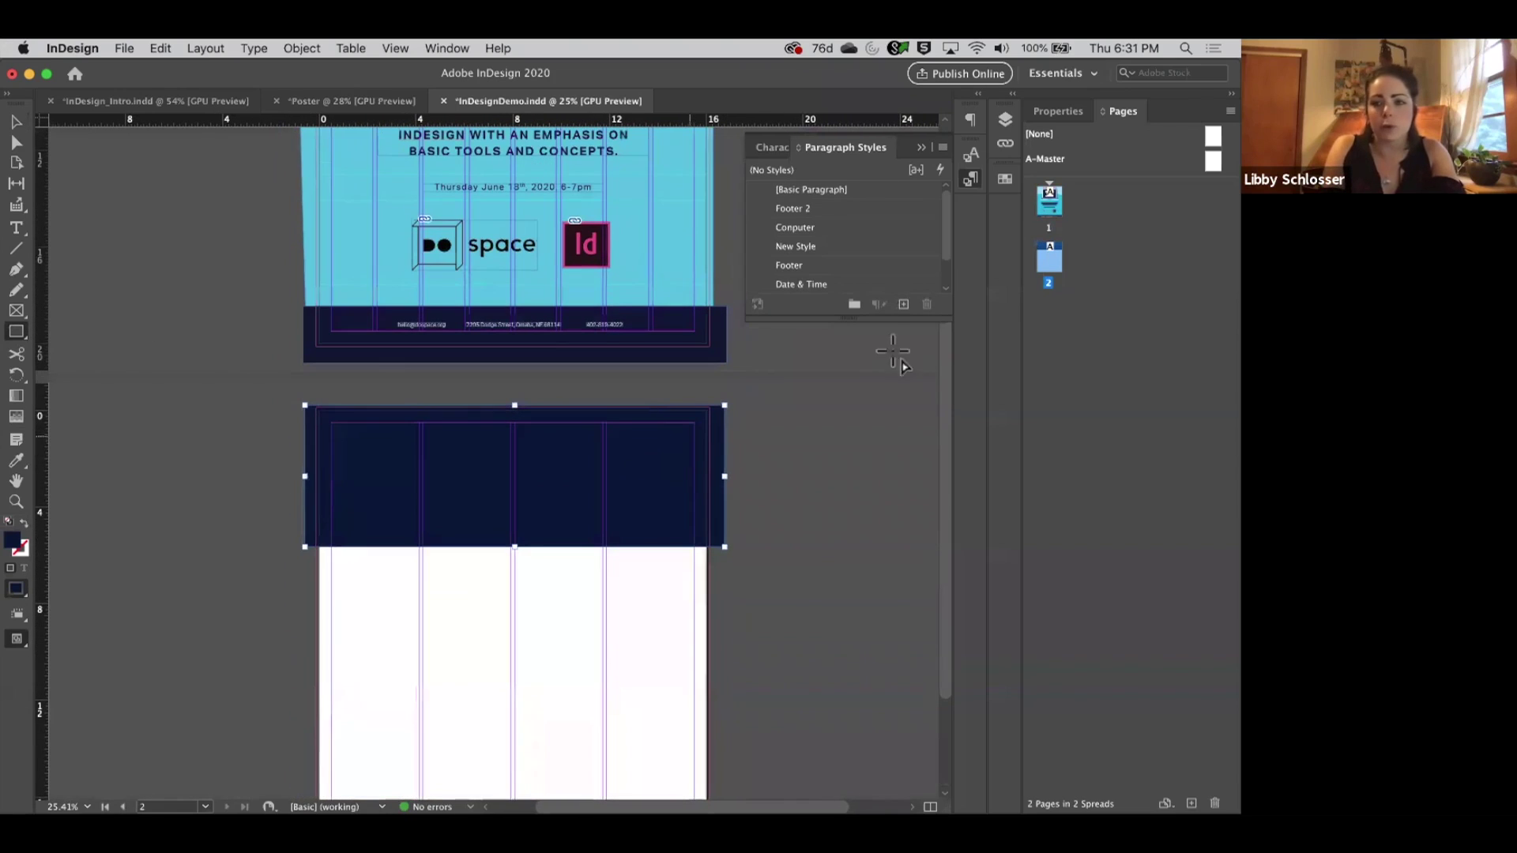
# Fill the upper rectangle on page 2 with the light blue swatch R=180 G=226.
pyautogui.click(1077, 111)
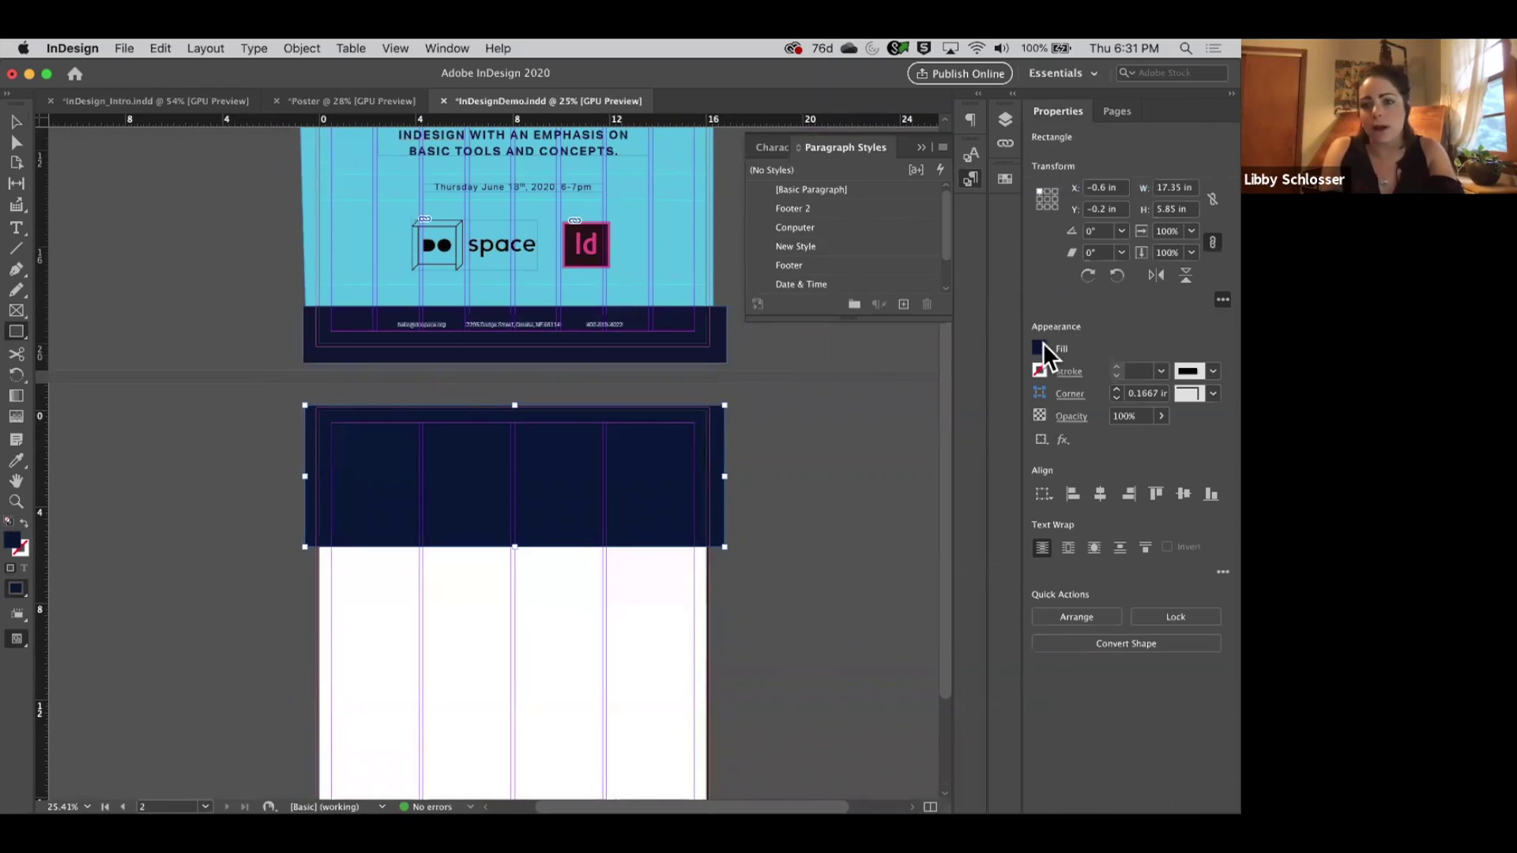
pyautogui.click(1041, 346)
pyautogui.scroll(-5, 877, 553)
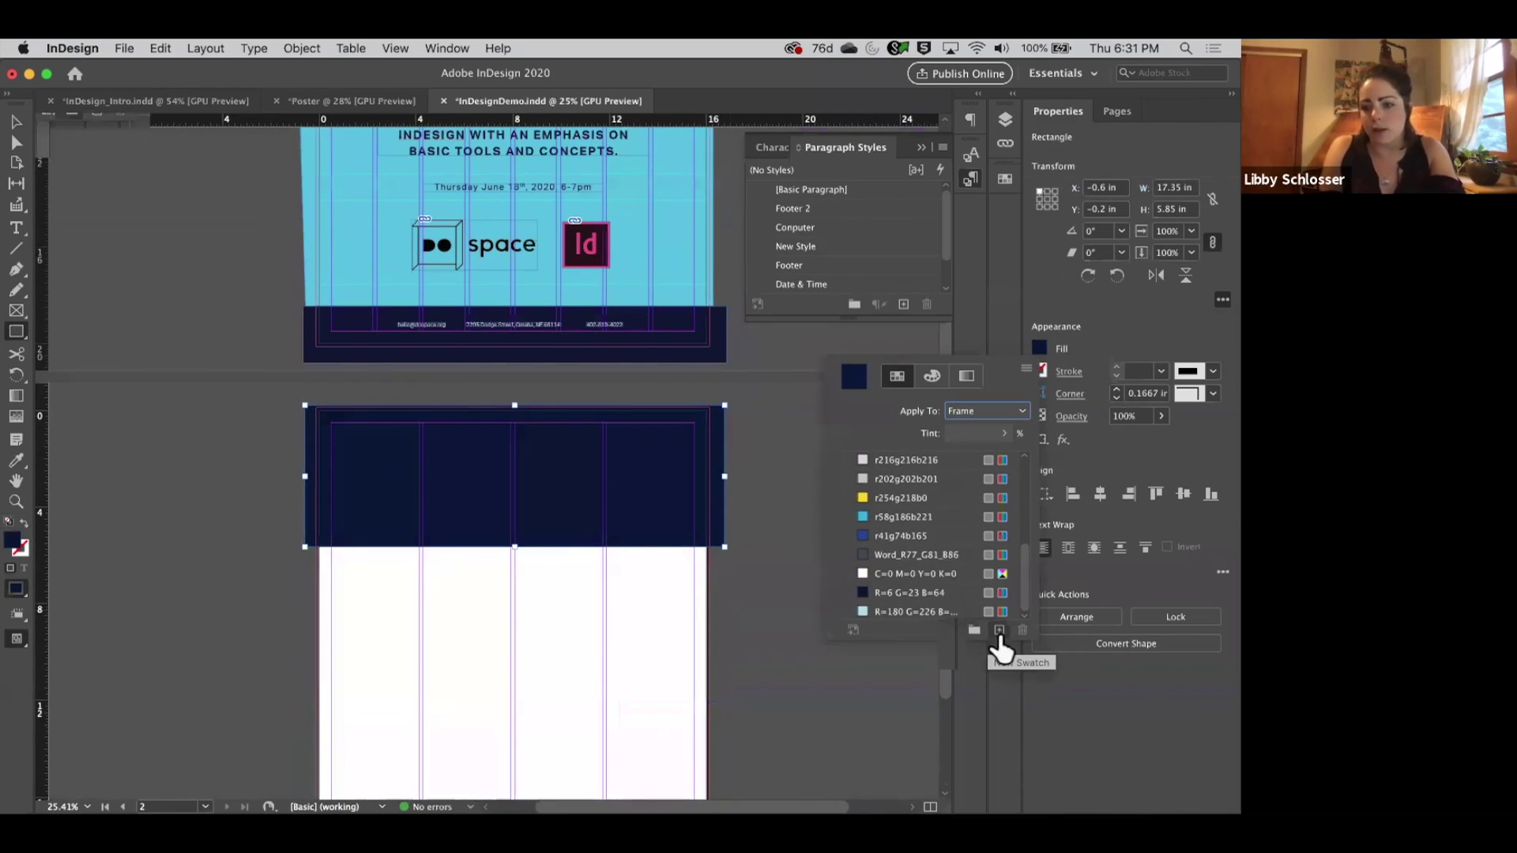
pyautogui.click(888, 610)
pyautogui.scroll(-1, 260, 535)
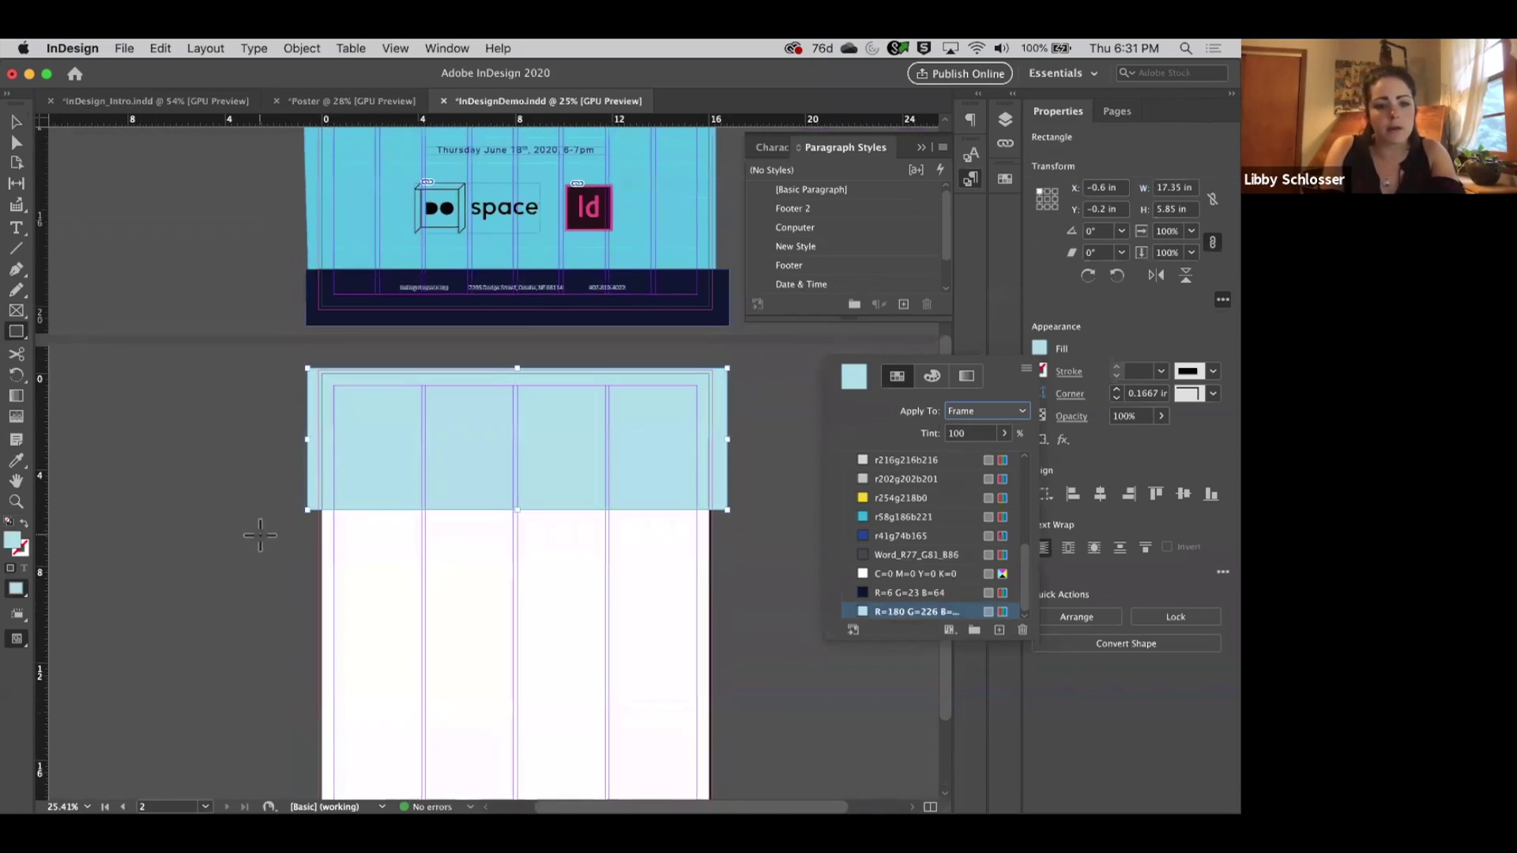
# Draw a rectangle about 17.7 × 12.65 in over the middle of page 2 and fill it with swatch r58g186b221.
pyautogui.scroll(-2, 259, 535)
pyautogui.moveTo(729, 676)
pyautogui.mouseDown()
pyautogui.moveTo(362, 396)
pyautogui.moveTo(299, 369)
pyautogui.mouseUp()
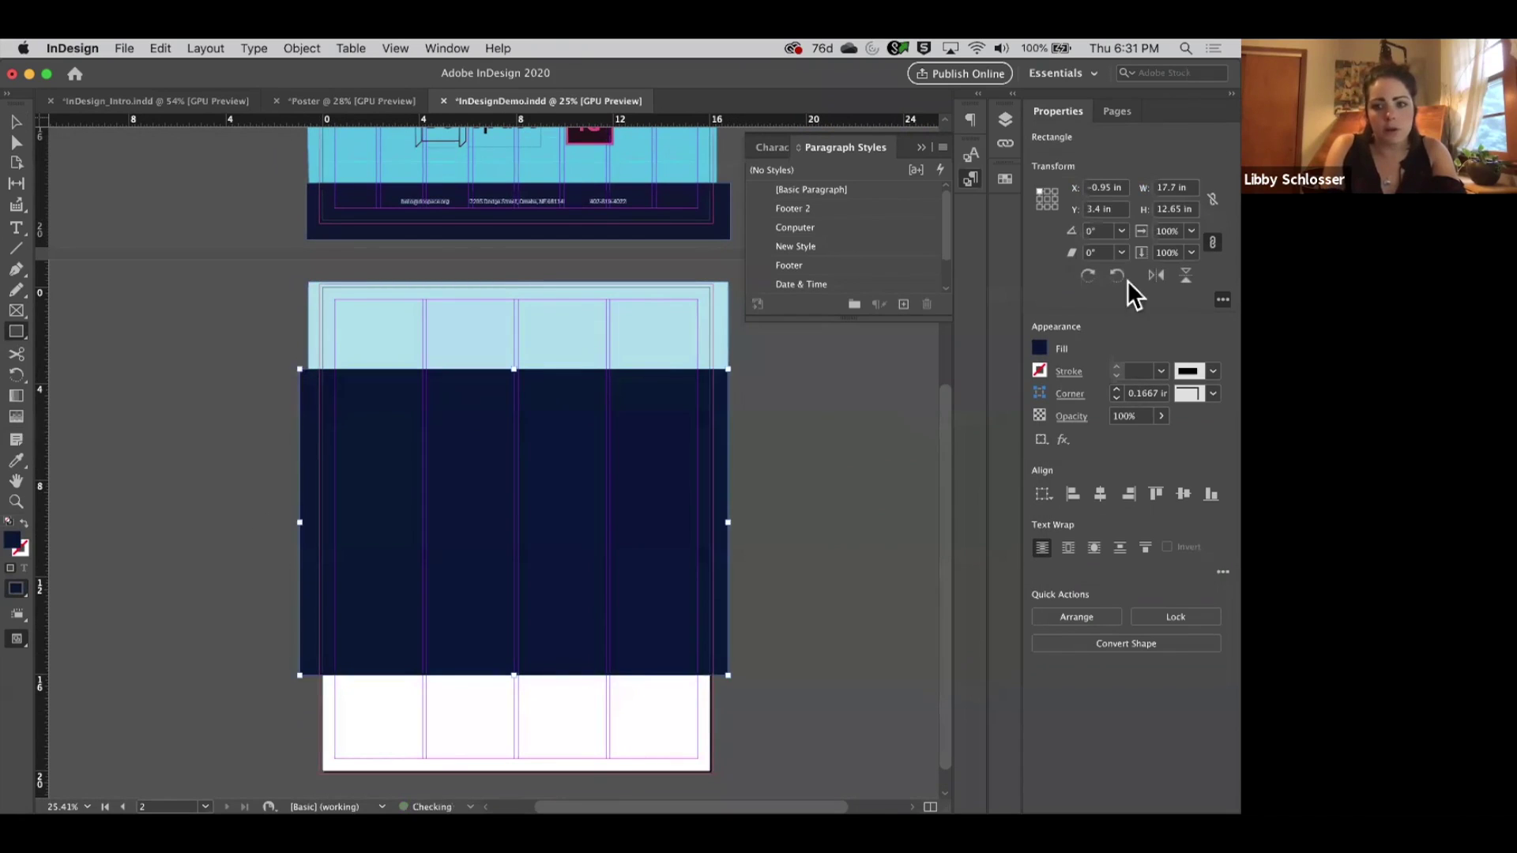
pyautogui.click(1040, 348)
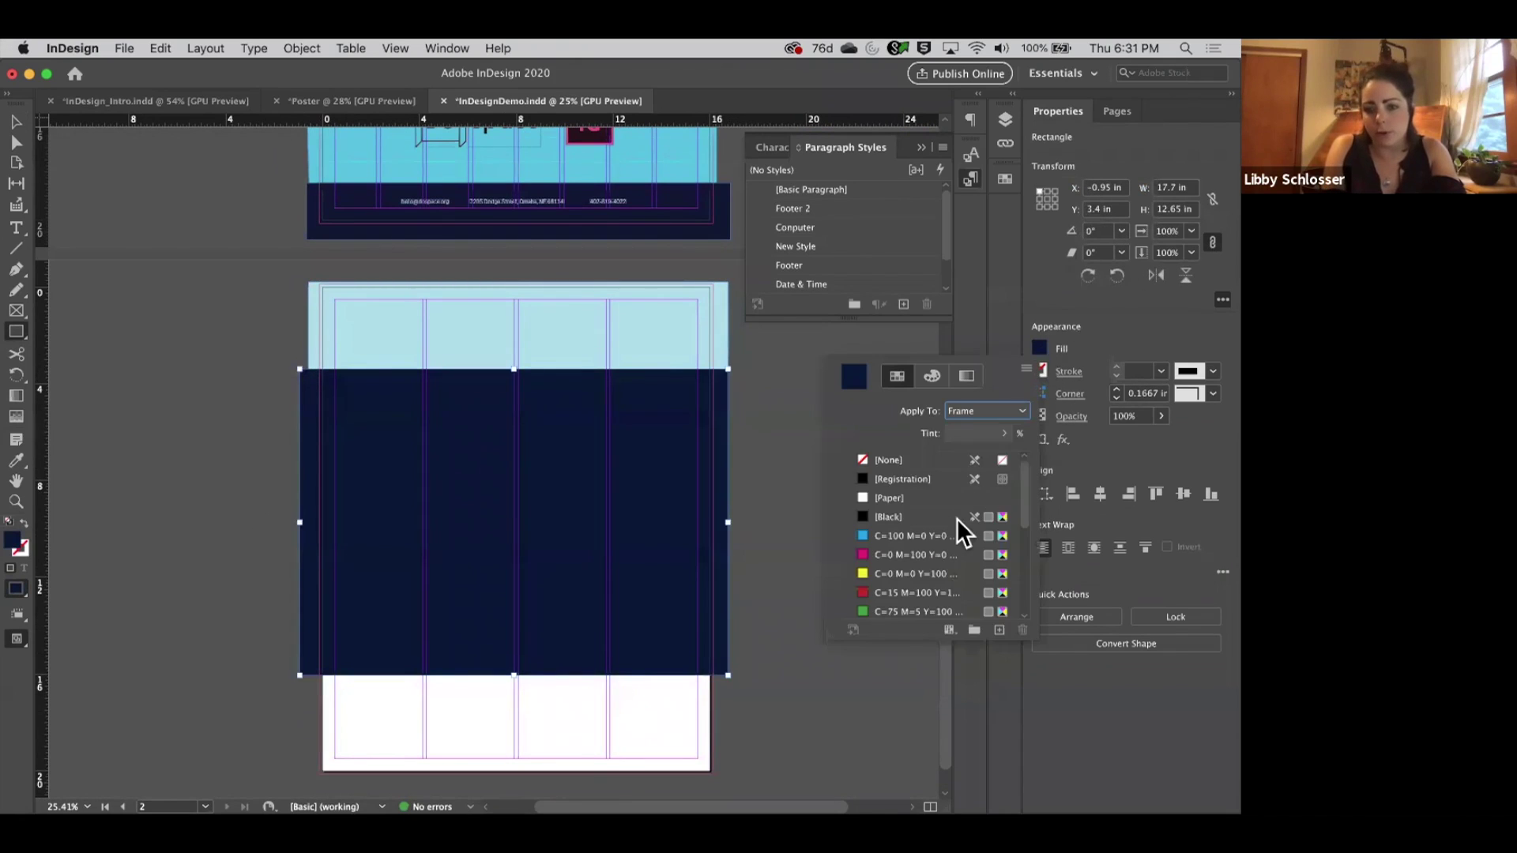
pyautogui.scroll(-5, 948, 546)
pyautogui.click(924, 518)
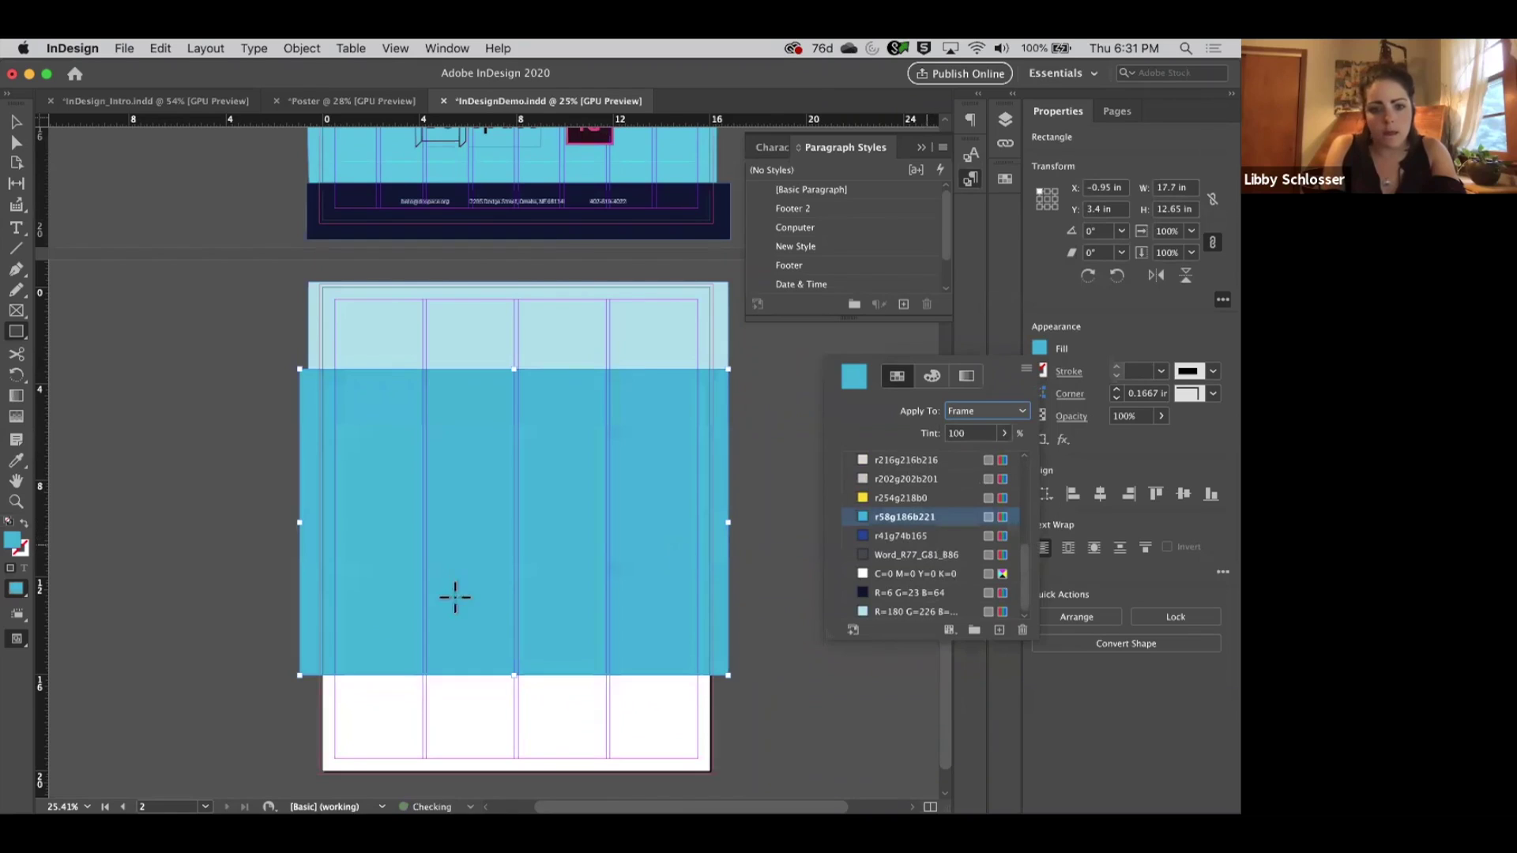
# Draw a navy footer rectangle across the bottom of page 2 and extend the blue rectangle down to about 14.35 in tall.
pyautogui.moveTo(736, 772); pyautogui.dragTo(299, 701)
pyautogui.click(16, 120)
pyautogui.click(459, 641)
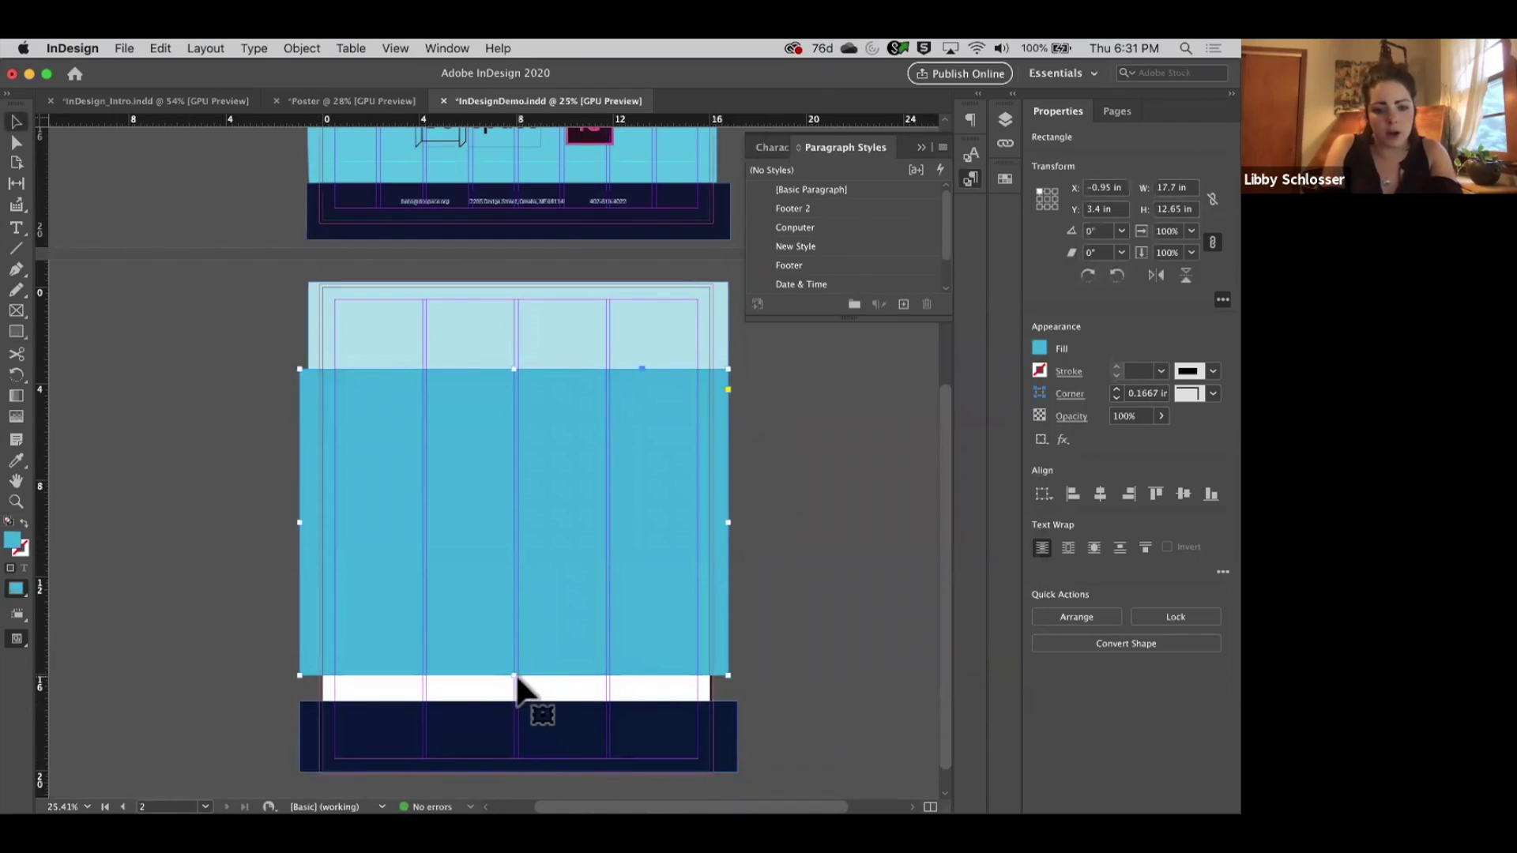
pyautogui.moveTo(515, 676); pyautogui.dragTo(517, 701)
pyautogui.click(833, 655)
# Shift the blue rectangle on page 2 horizontally to about X -0.81 in.
pyautogui.scroll(5, 644, 553)
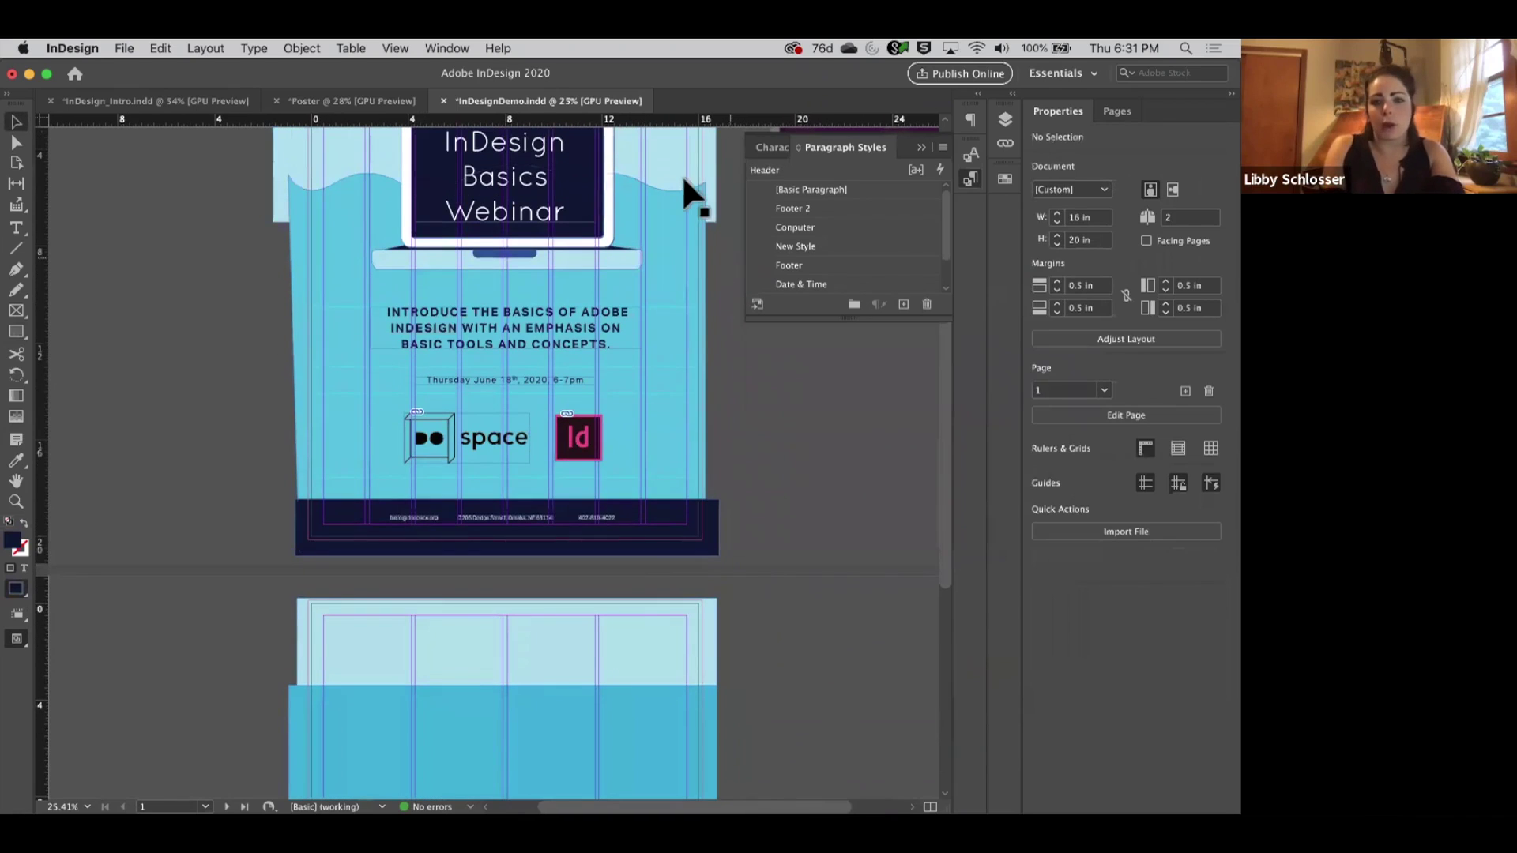
pyautogui.scroll(-3, 677, 192)
pyautogui.scroll(-2, 579, 438)
pyautogui.click(577, 438)
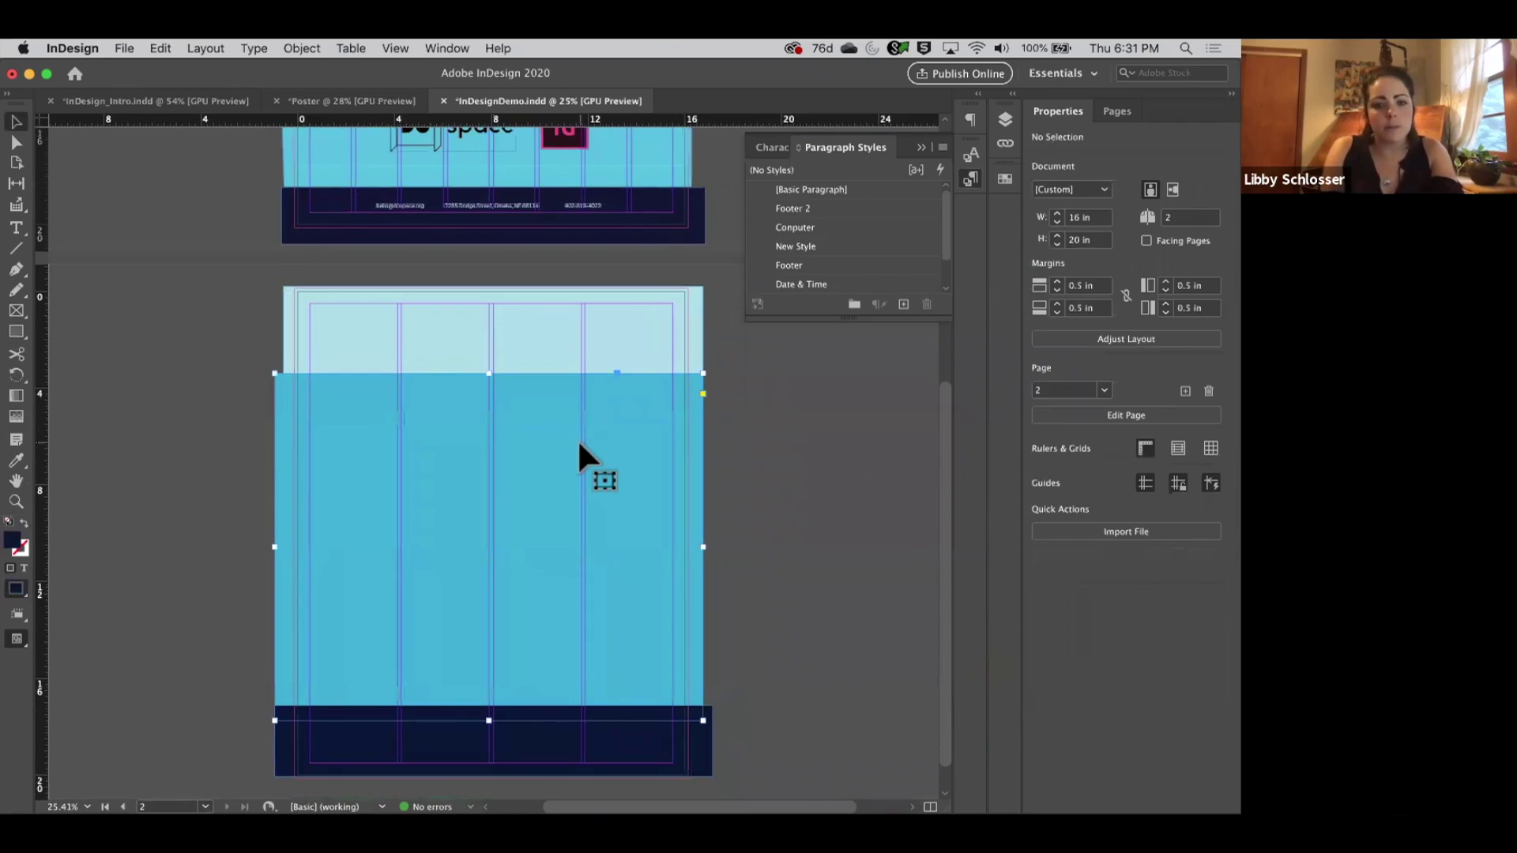
pyautogui.scroll(2, 577, 439)
pyautogui.scroll(1, 578, 442)
pyautogui.hotkey('shift', 'Right')
pyautogui.hotkey('shift', 'Right')
pyautogui.hotkey('shift', 'Left')
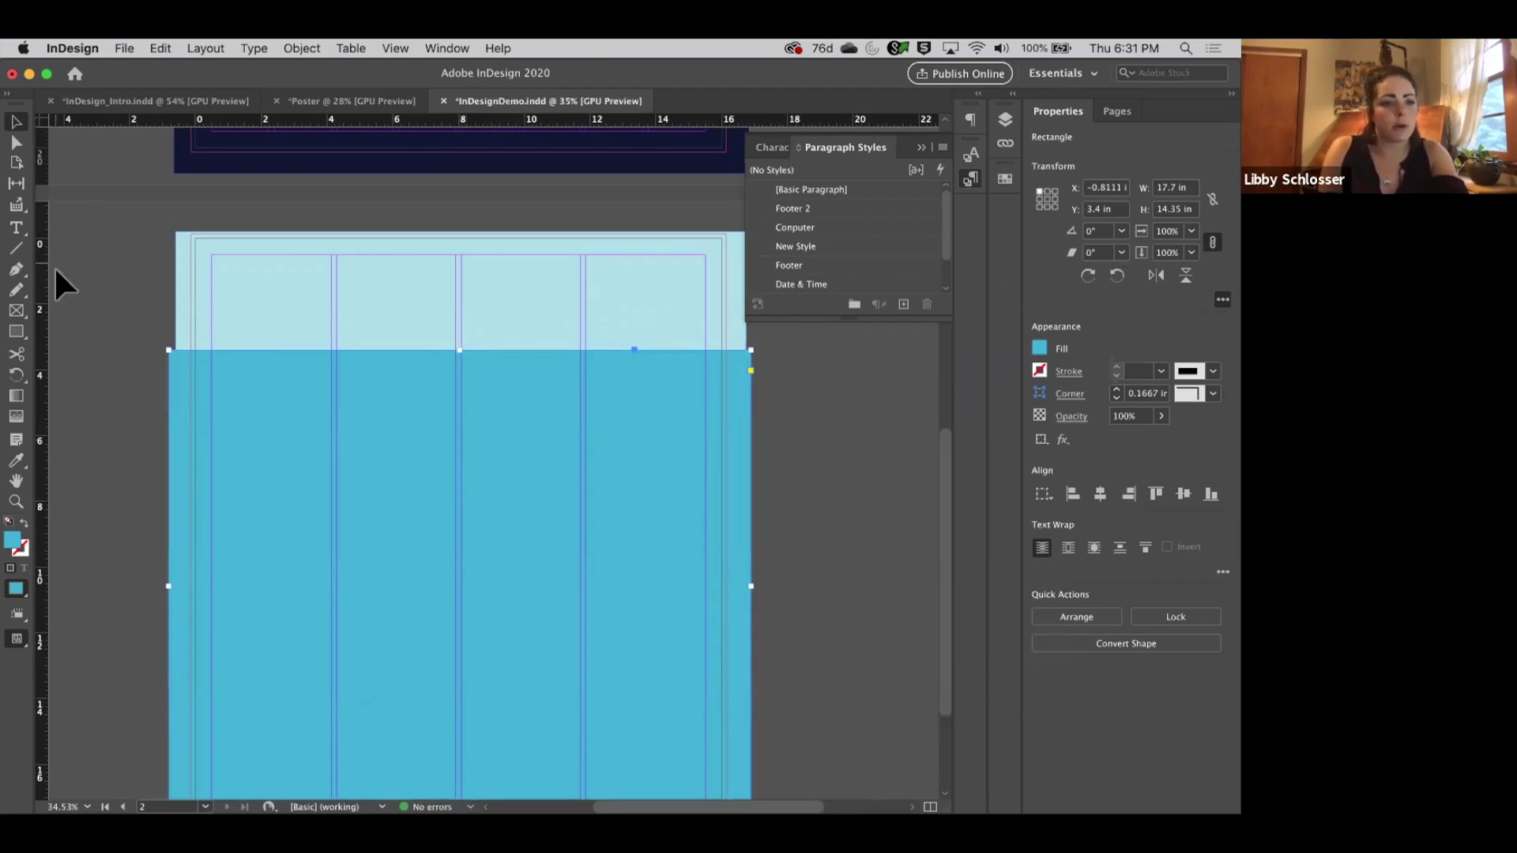
# Add four spaced anchor points along the blue rectangle's top edge with the Pen tool.
pyautogui.click(15, 269)
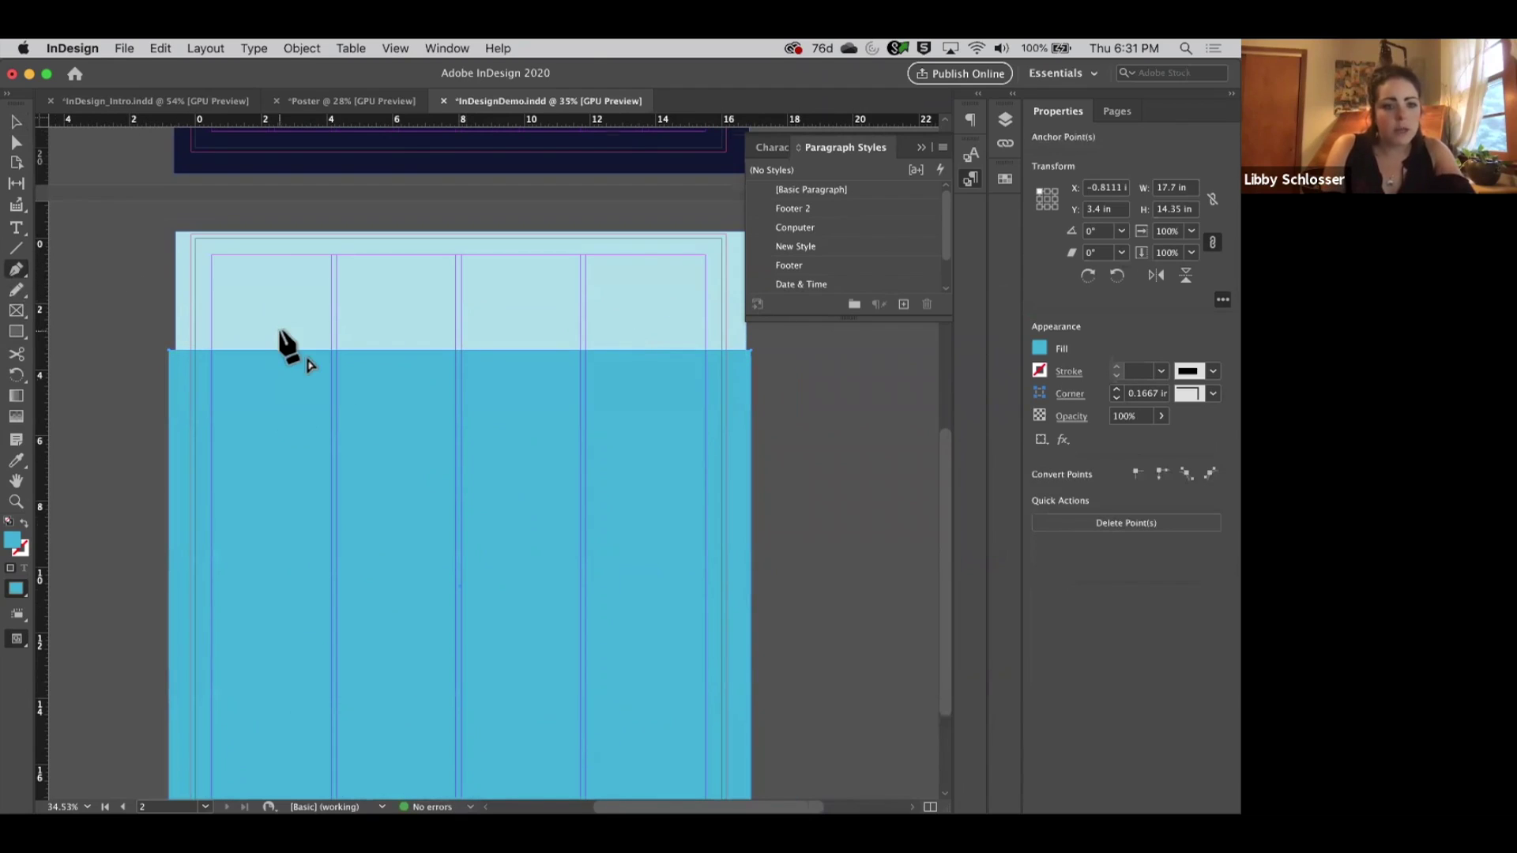
pyautogui.press('super+equal')
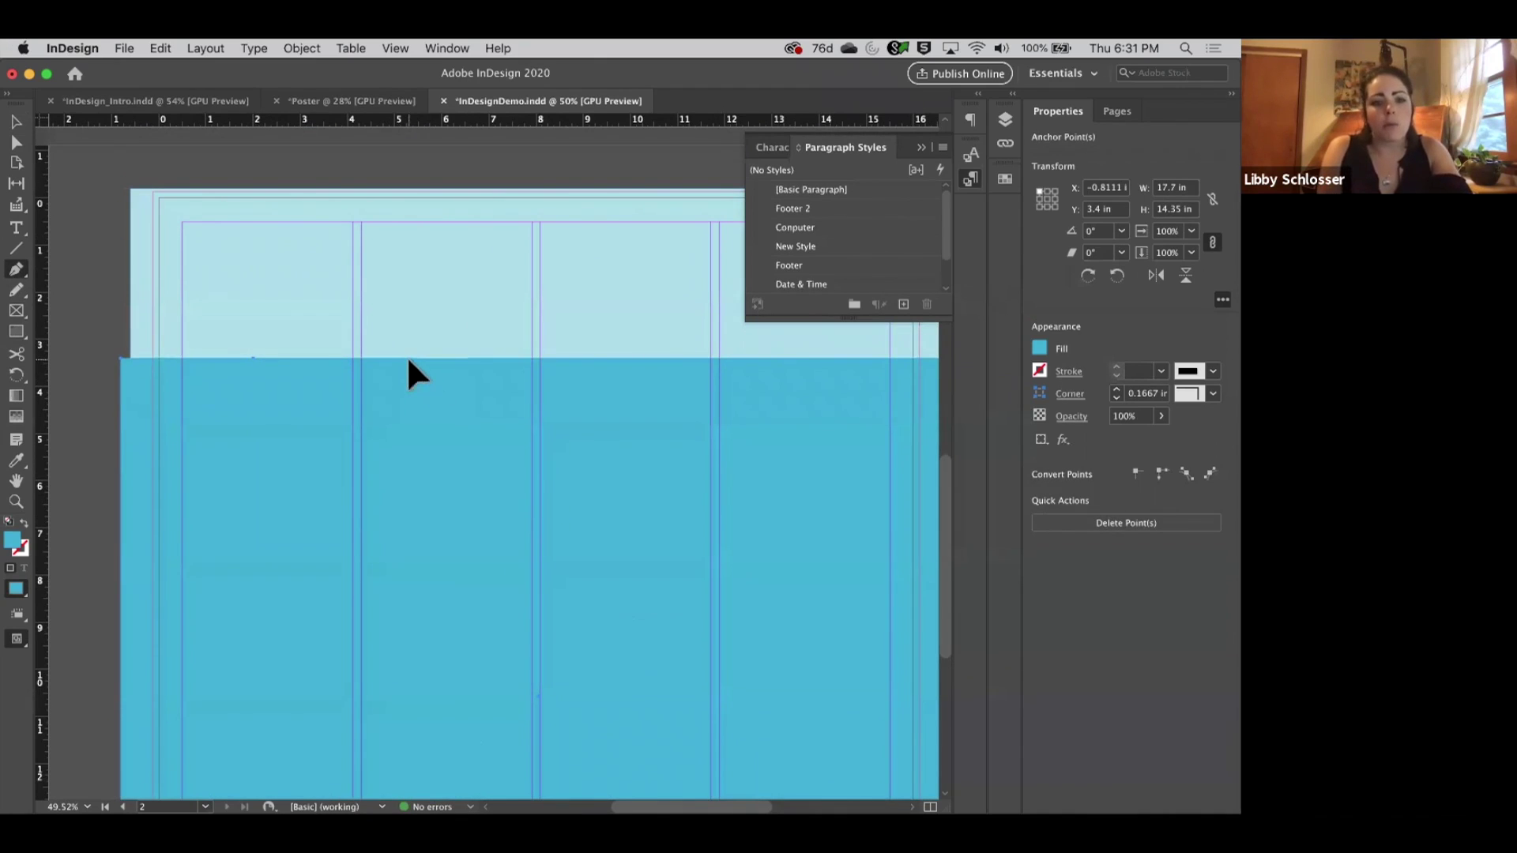
pyautogui.hscroll(3, 413, 378)
pyautogui.scroll(-1, 413, 378)
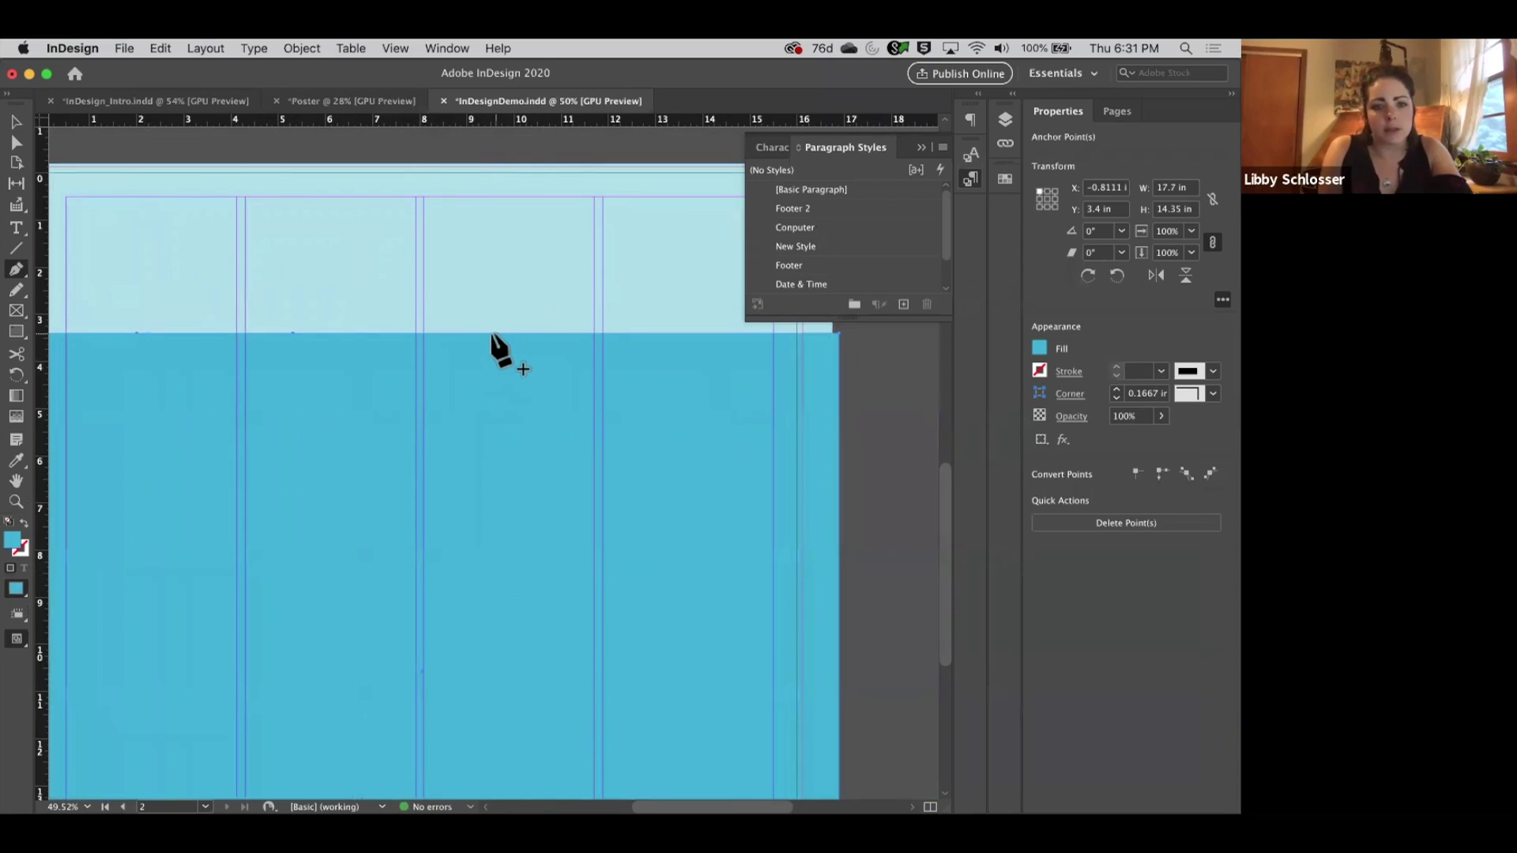
pyautogui.click(492, 332)
pyautogui.click(696, 333)
# Convert the anchor point at about X 2 in on the blue shape's top edge into a smooth, wave-like curve.
pyautogui.hscroll(-3, 352, 328)
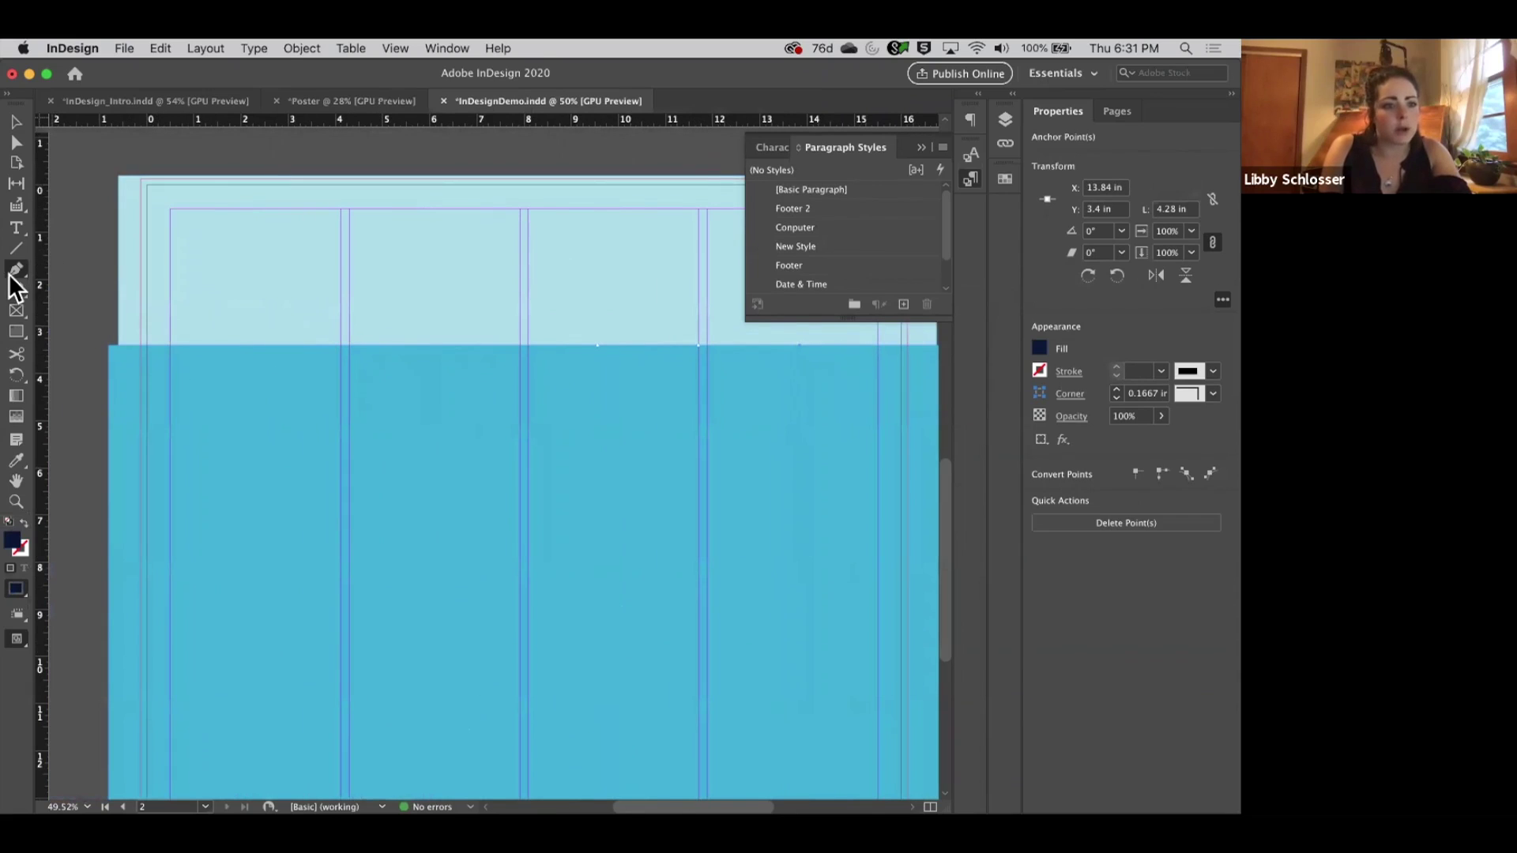
pyautogui.moveTo(11, 276); pyautogui.dragTo(50, 334)
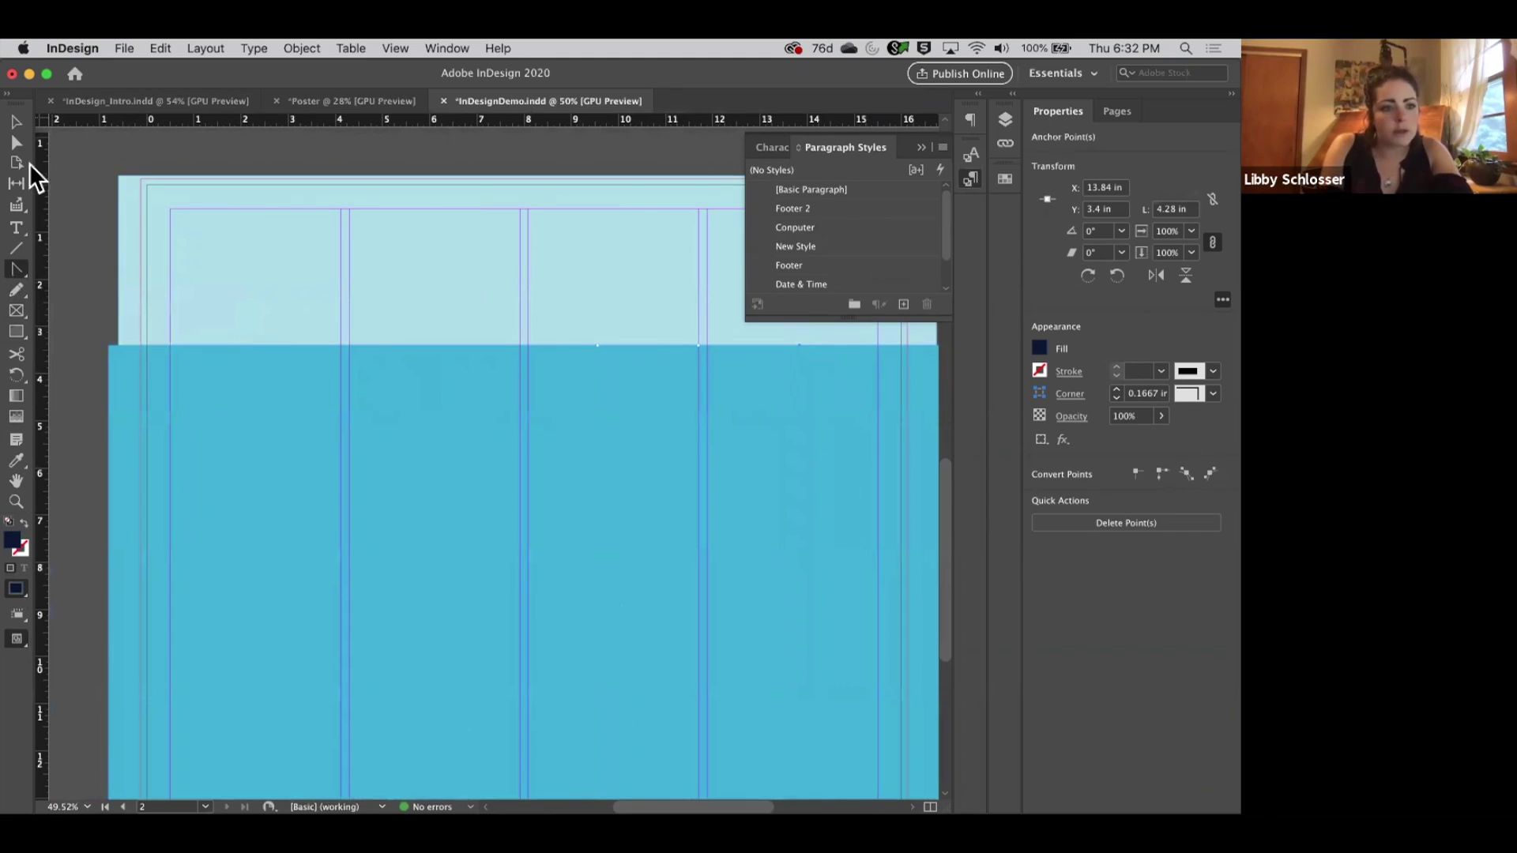
pyautogui.click(15, 122)
pyautogui.click(130, 353)
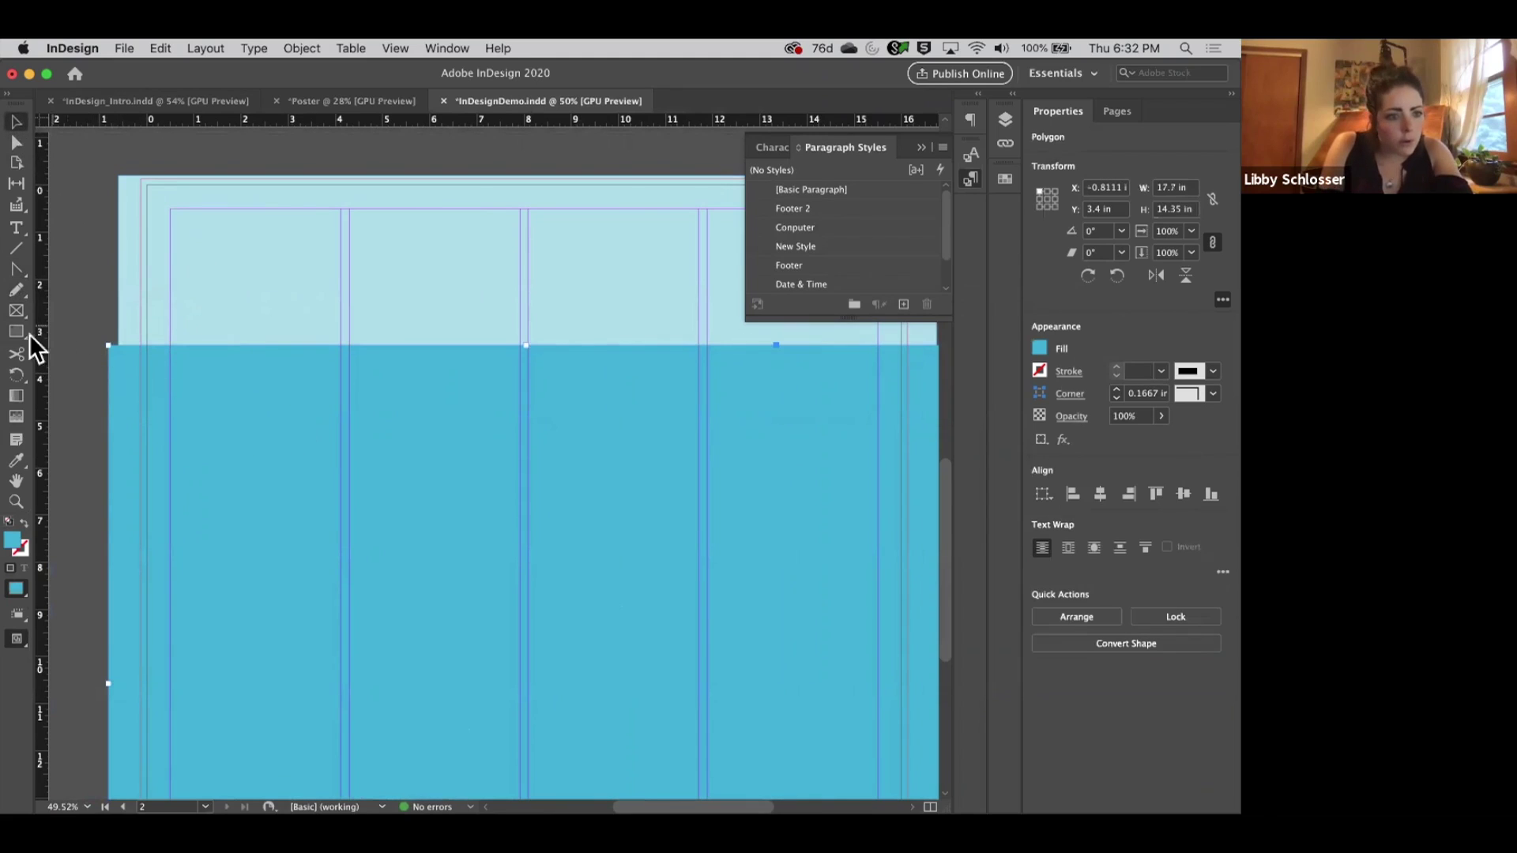
pyautogui.click(16, 271)
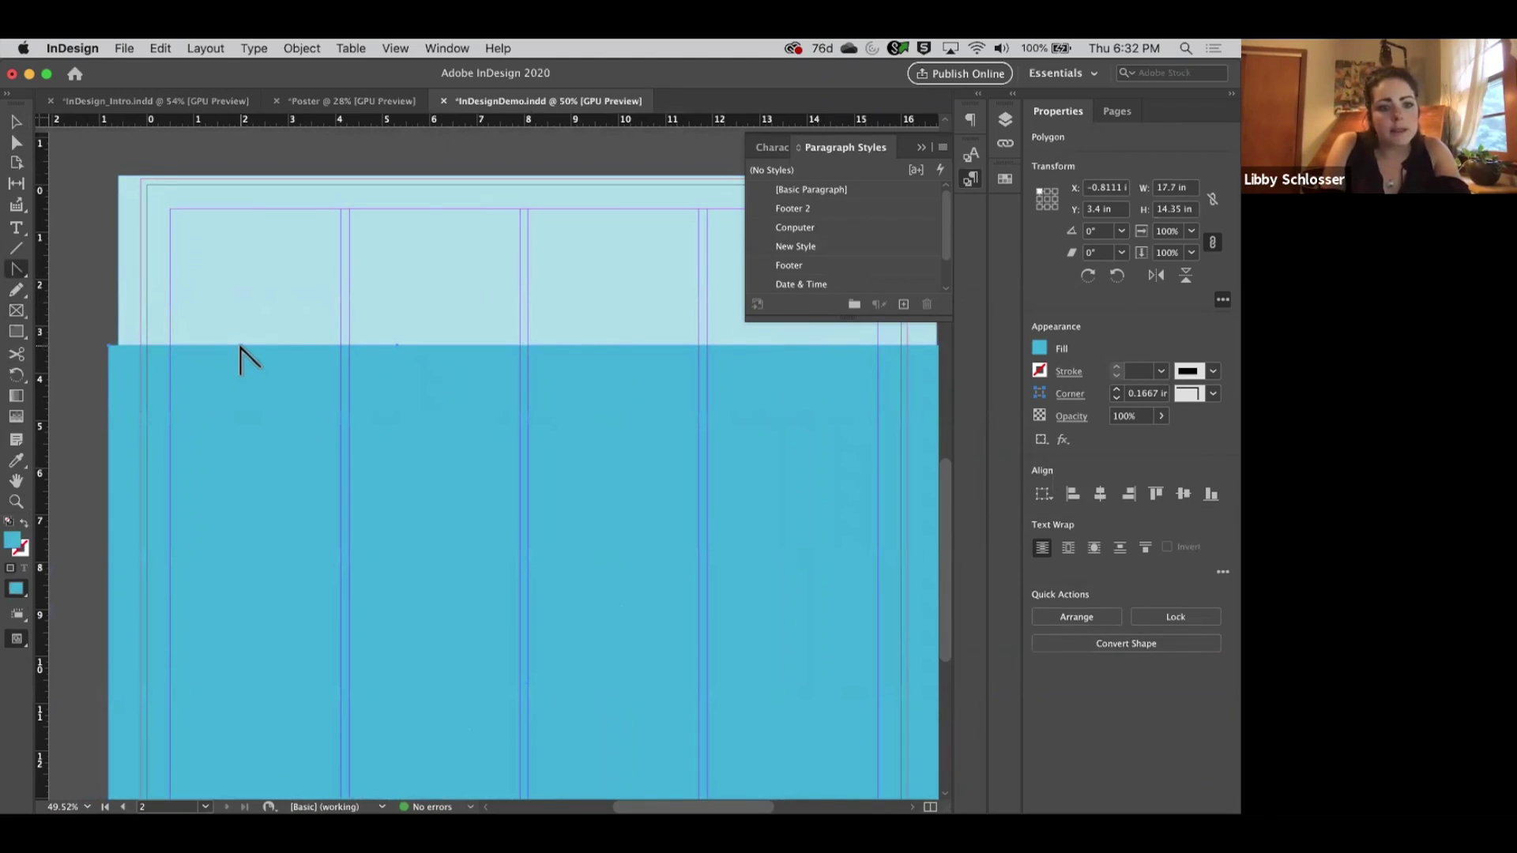
pyautogui.moveTo(241, 346); pyautogui.dragTo(170, 412)
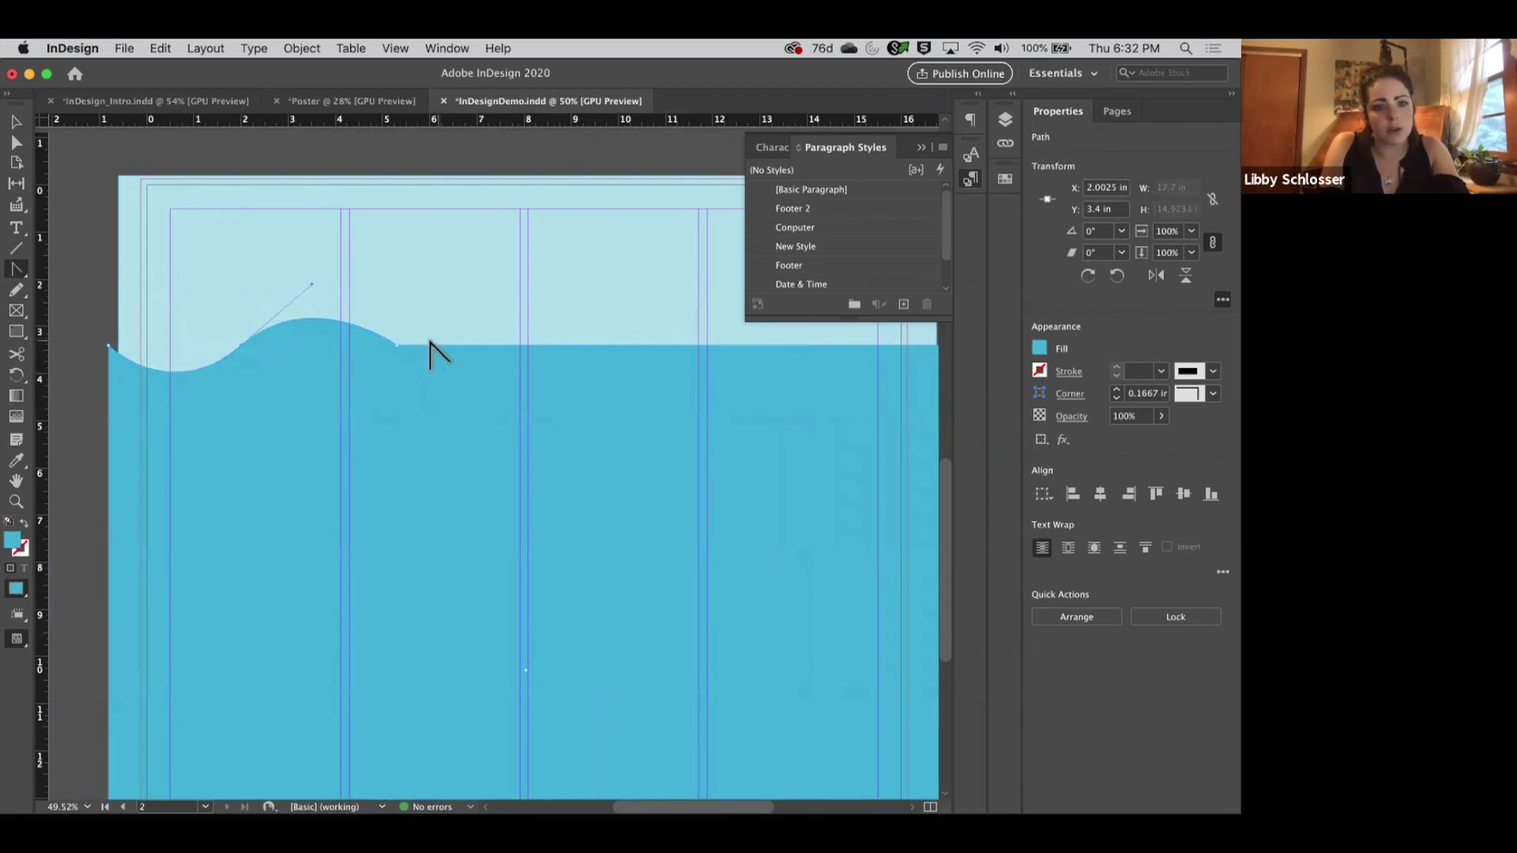
# Convert the anchor point at about X 5.3 in on the blue shape's top edge into a smooth wave curve.
pyautogui.moveTo(397, 347); pyautogui.dragTo(352, 300)
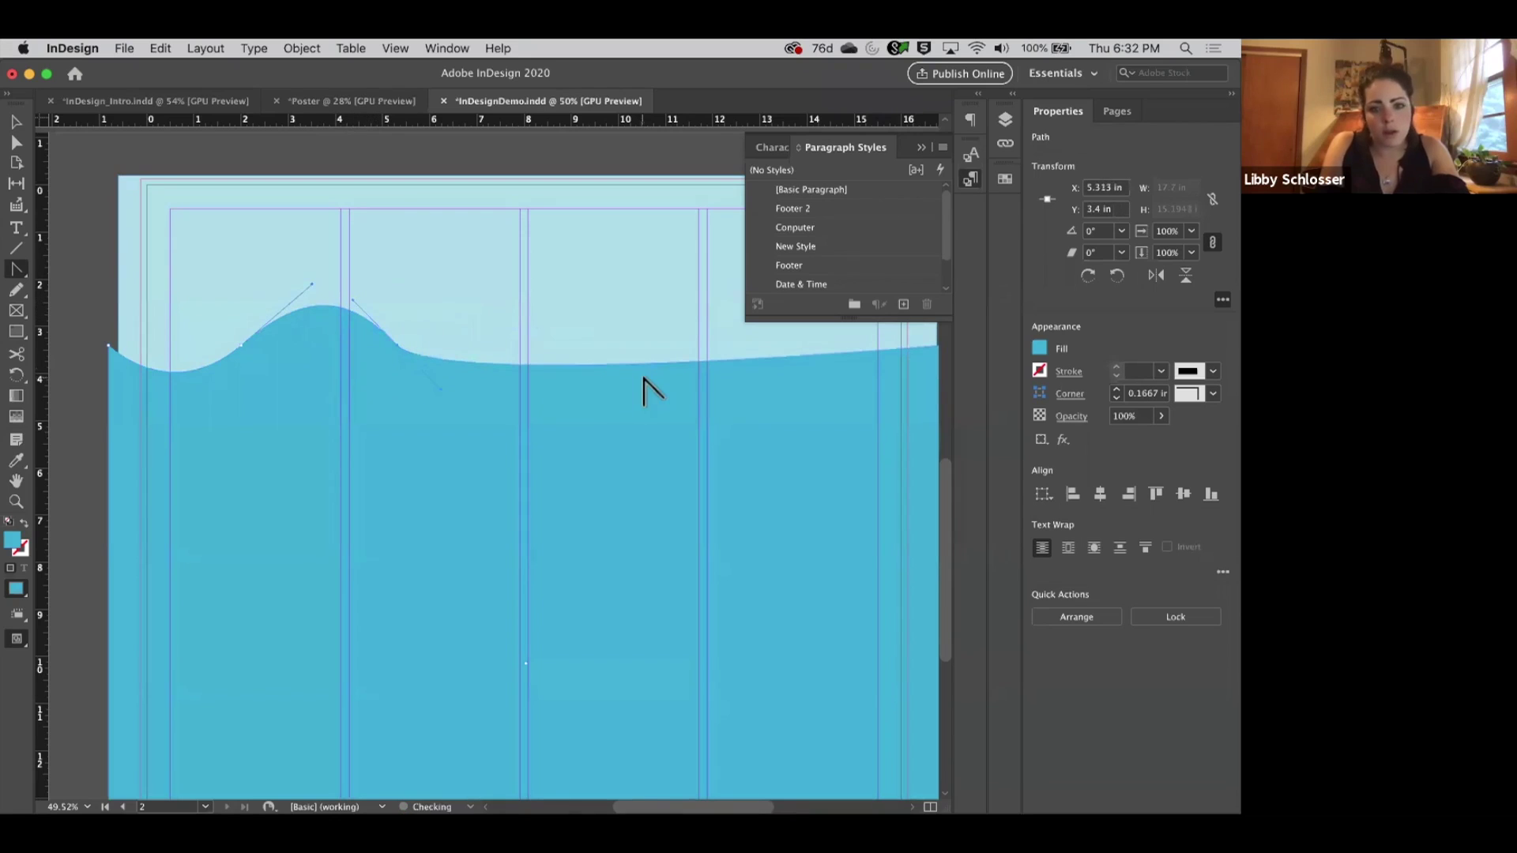
pyautogui.hscroll(4, 742, 375)
pyautogui.scroll(-1, 742, 375)
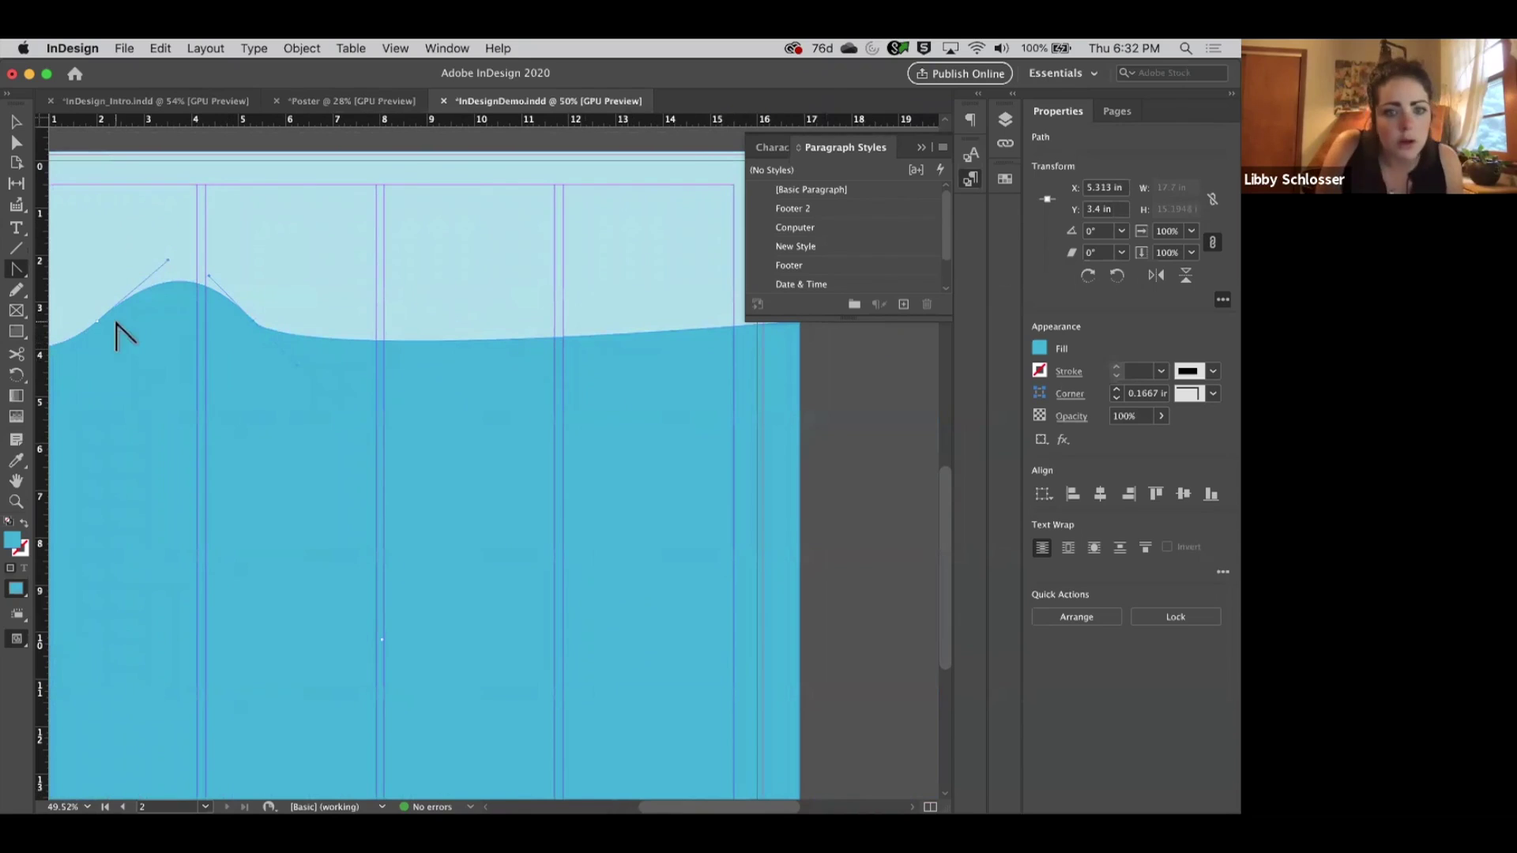
# Add an anchor point at about X 9.2 in on the blue shape's top edge with the Pen tool and clear the selection.
pyautogui.moveTo(50, 275); pyautogui.dragTo(50, 288)
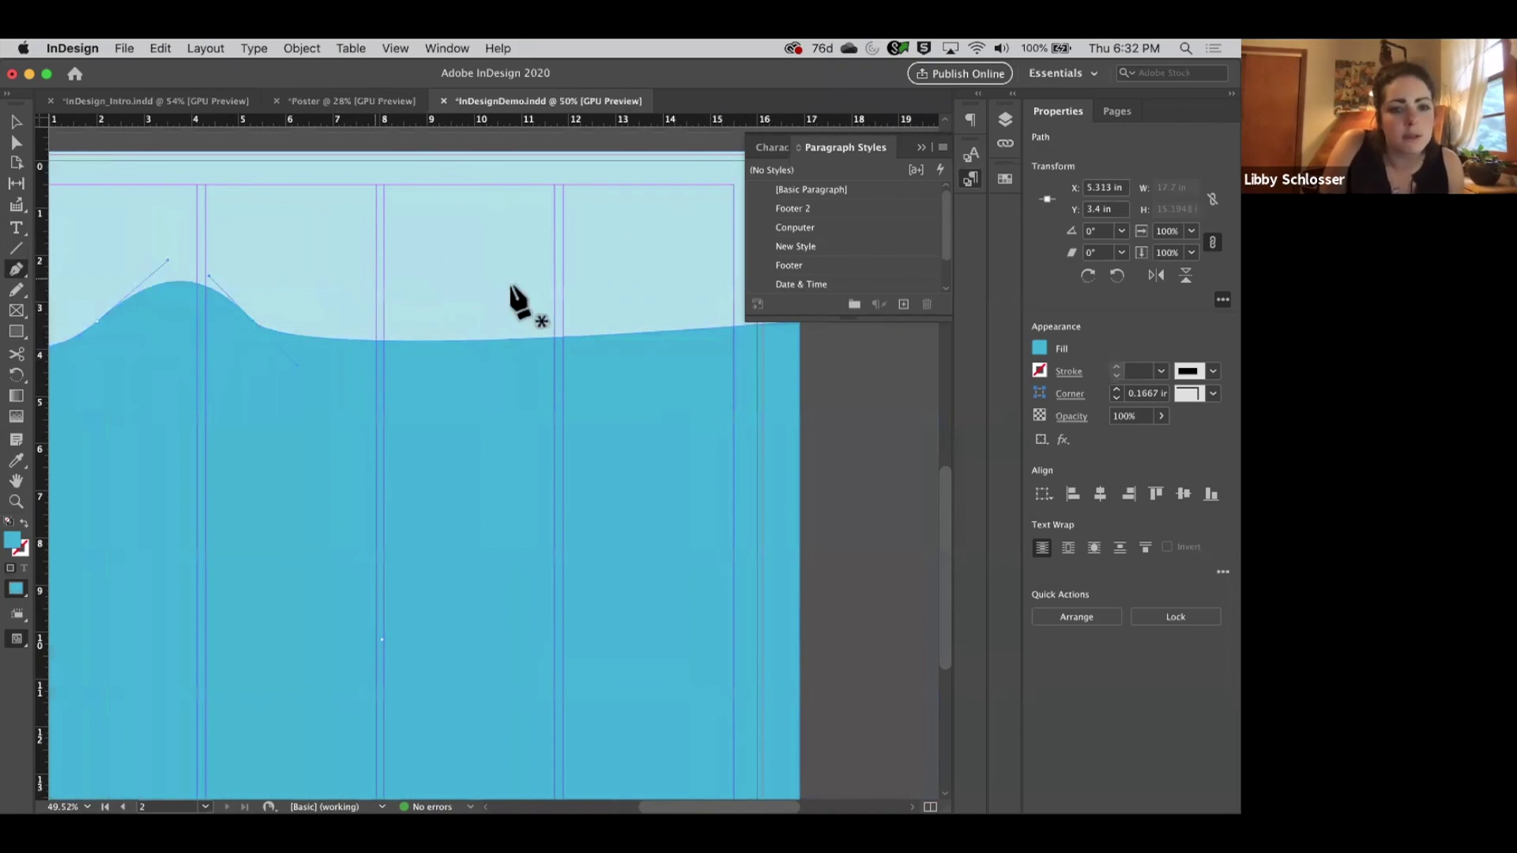
pyautogui.click(439, 341)
pyautogui.click(613, 340)
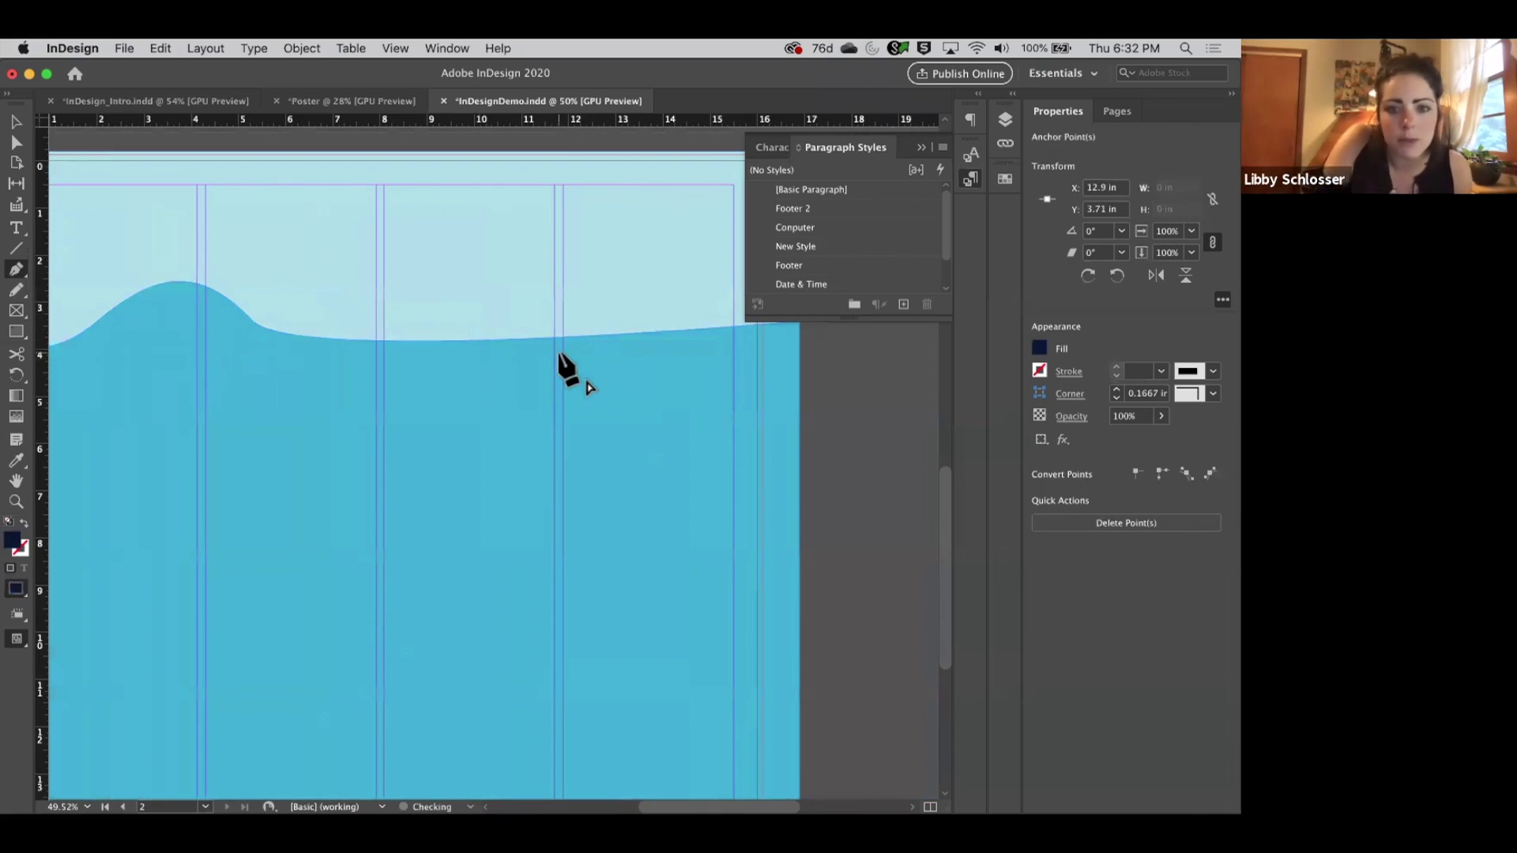
pyautogui.press('super+shift+a')
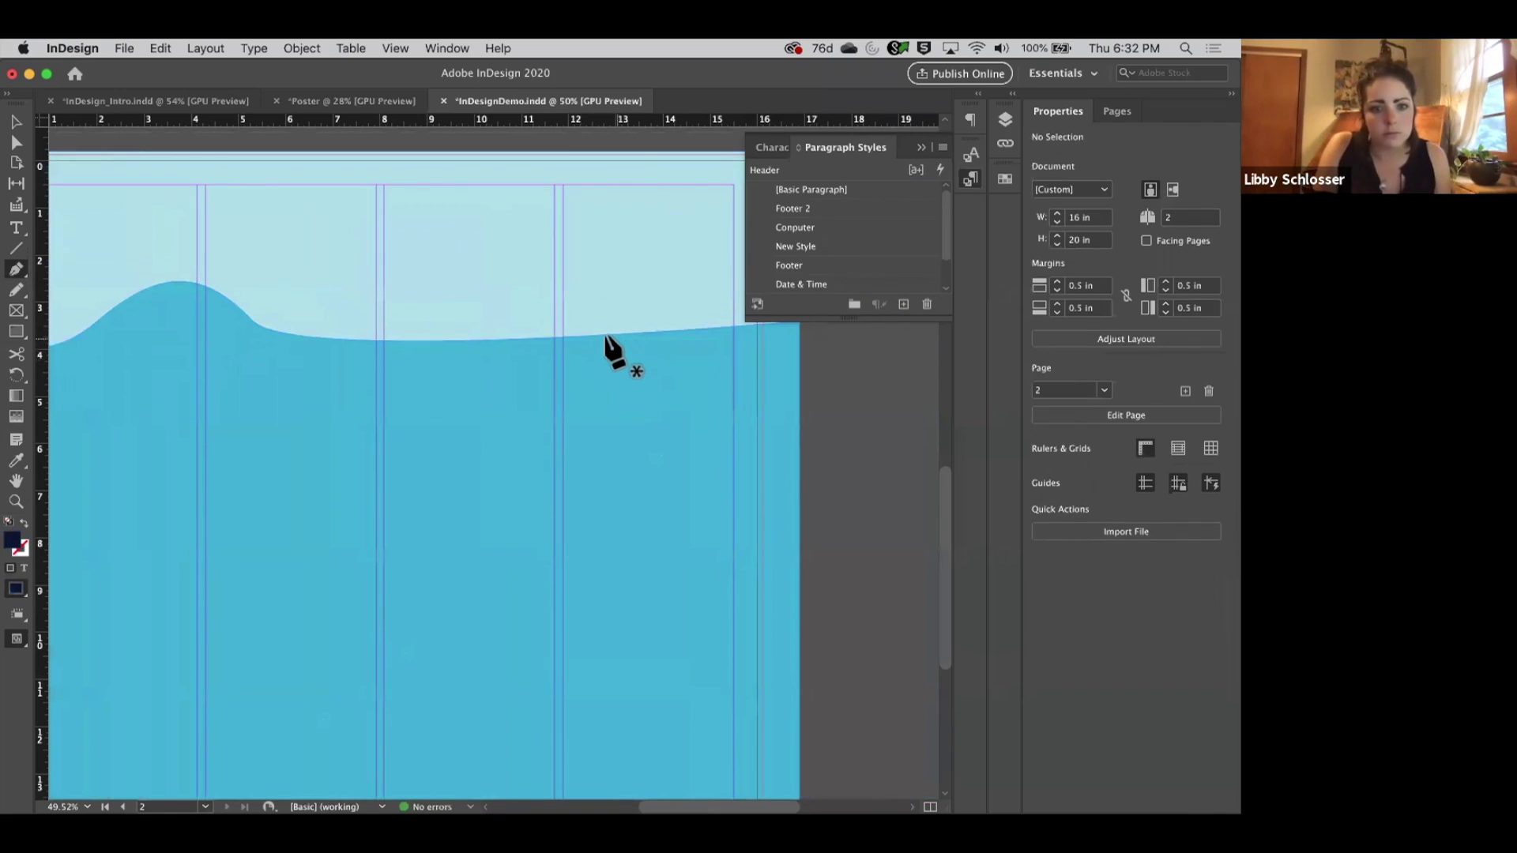
# Reselect the blue shape and convert its anchor point at about X 9.2 in into a smooth curve.
pyautogui.click(27, 123)
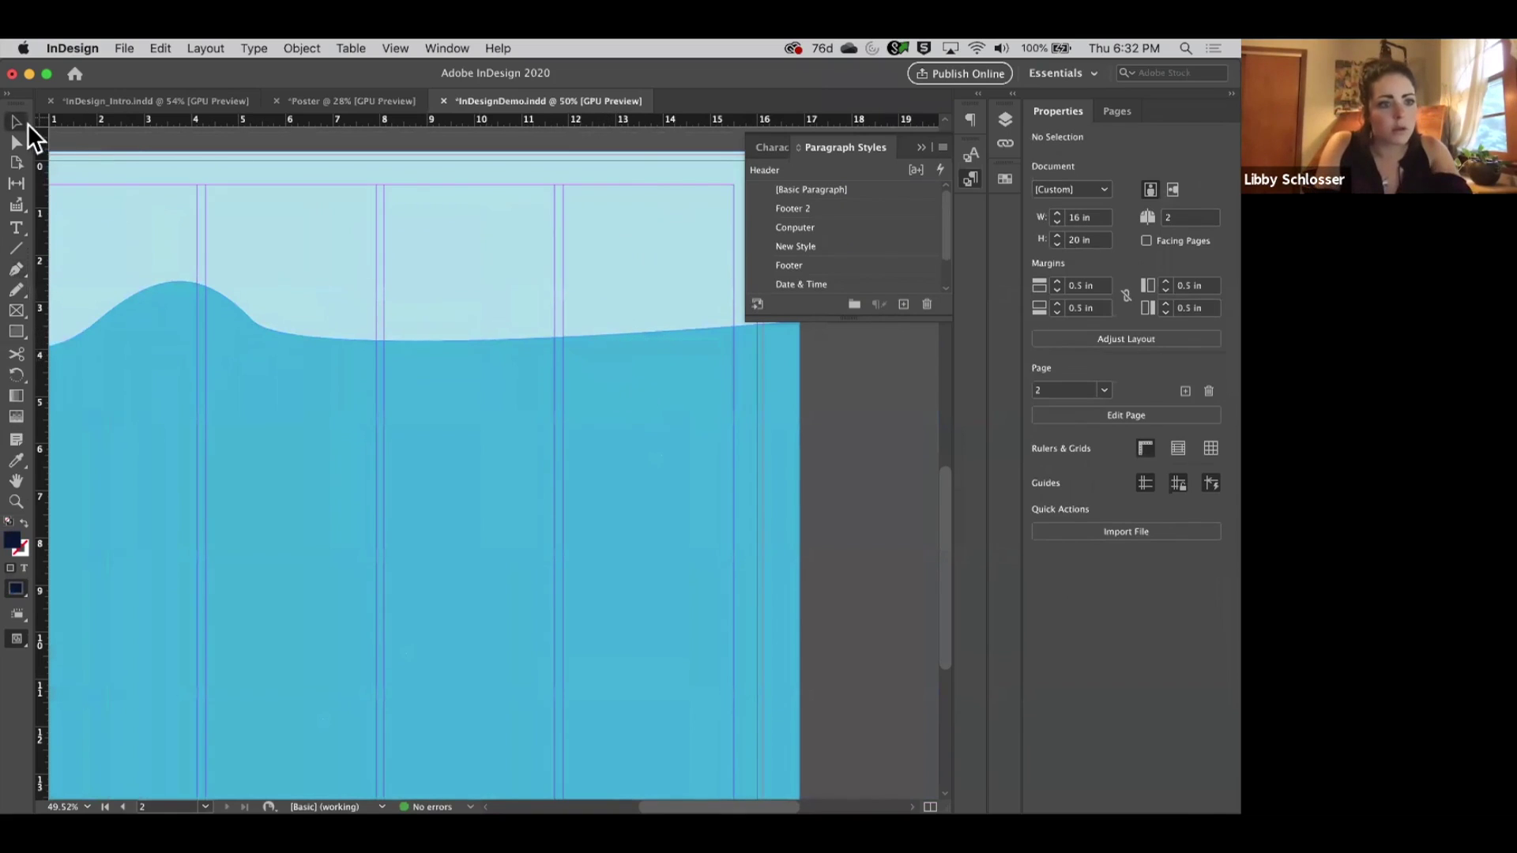
pyautogui.click(723, 390)
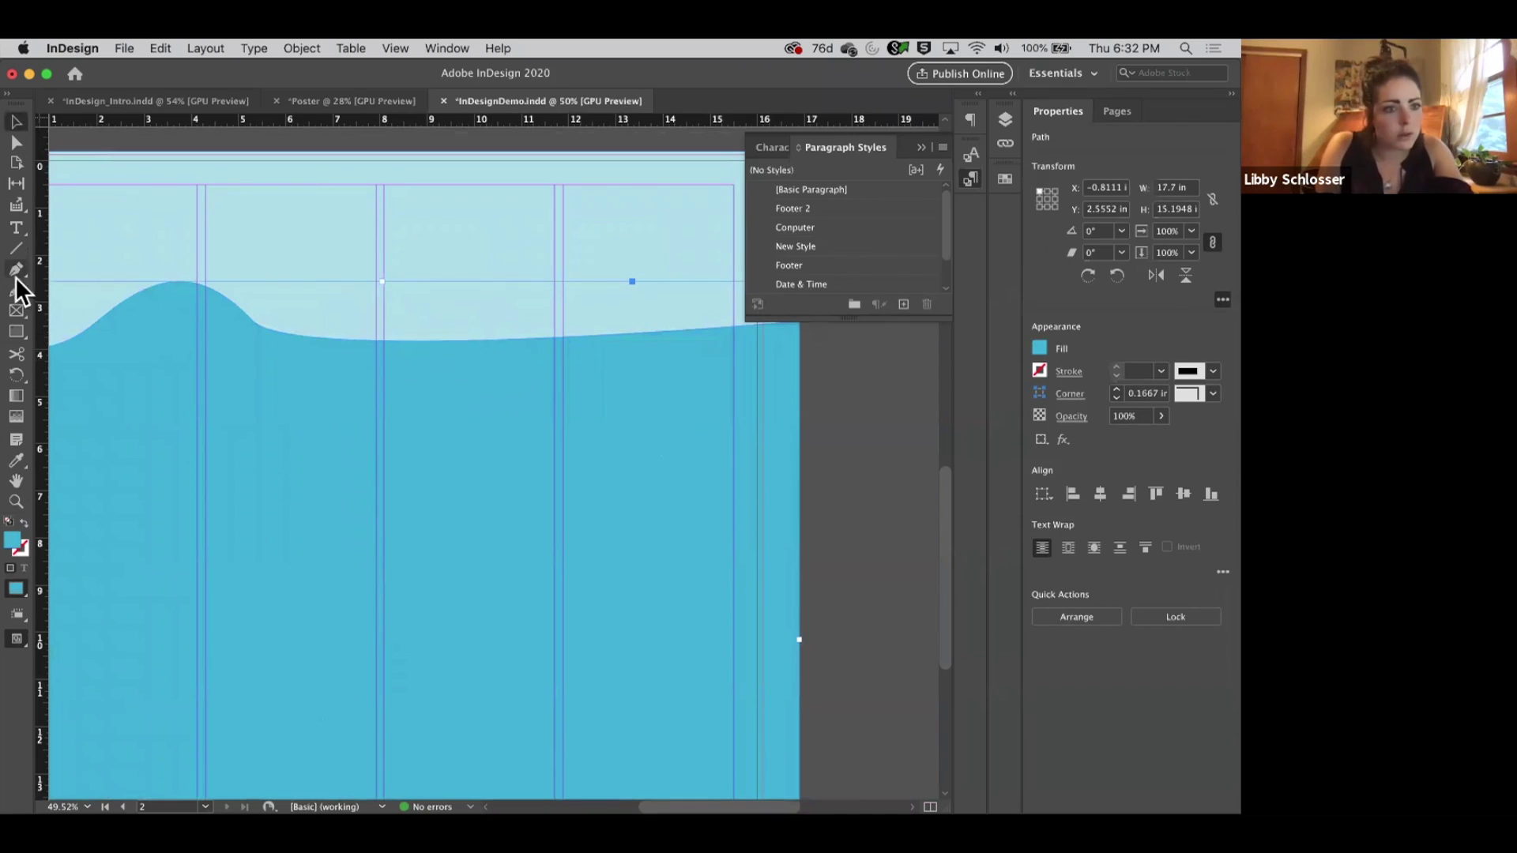
pyautogui.moveTo(21, 262); pyautogui.dragTo(77, 348)
pyautogui.moveTo(438, 341); pyautogui.dragTo(361, 399)
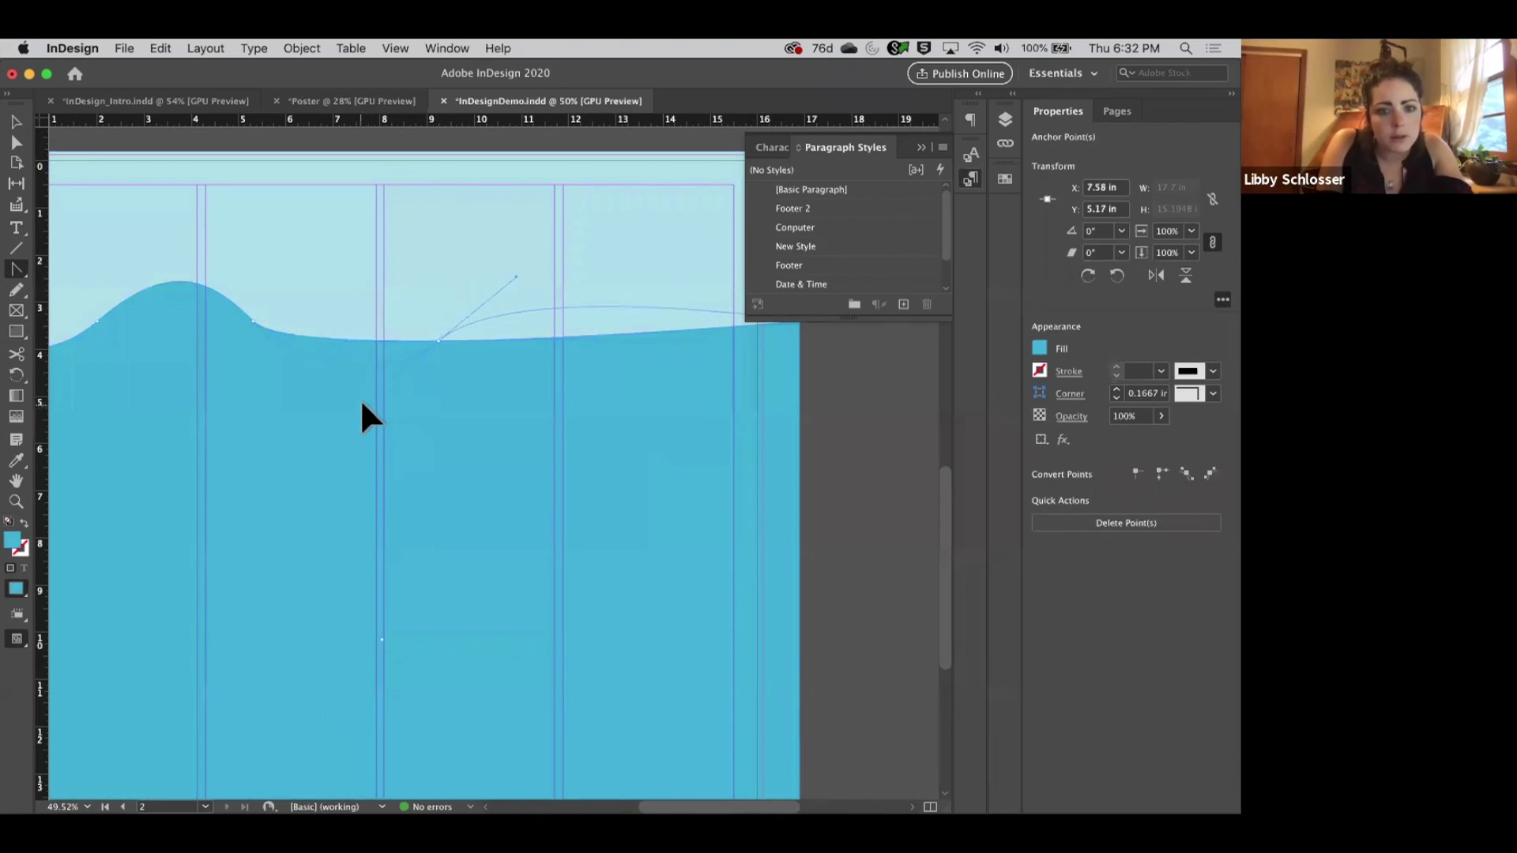
# Convert the blue shape's top-right corner point into a smooth curve to finish the wave edge.
pyautogui.hscroll(2, 647, 355)
pyautogui.scroll(1, 647, 355)
pyautogui.hscroll(1, 648, 356)
pyautogui.scroll(1, 647, 355)
pyautogui.moveTo(732, 343); pyautogui.dragTo(577, 377)
# Deselect the blue shape, check the wave on page 2 in Preview mode, and return to the normal view.
pyautogui.scroll(-3, 577, 377)
pyautogui.click(16, 122)
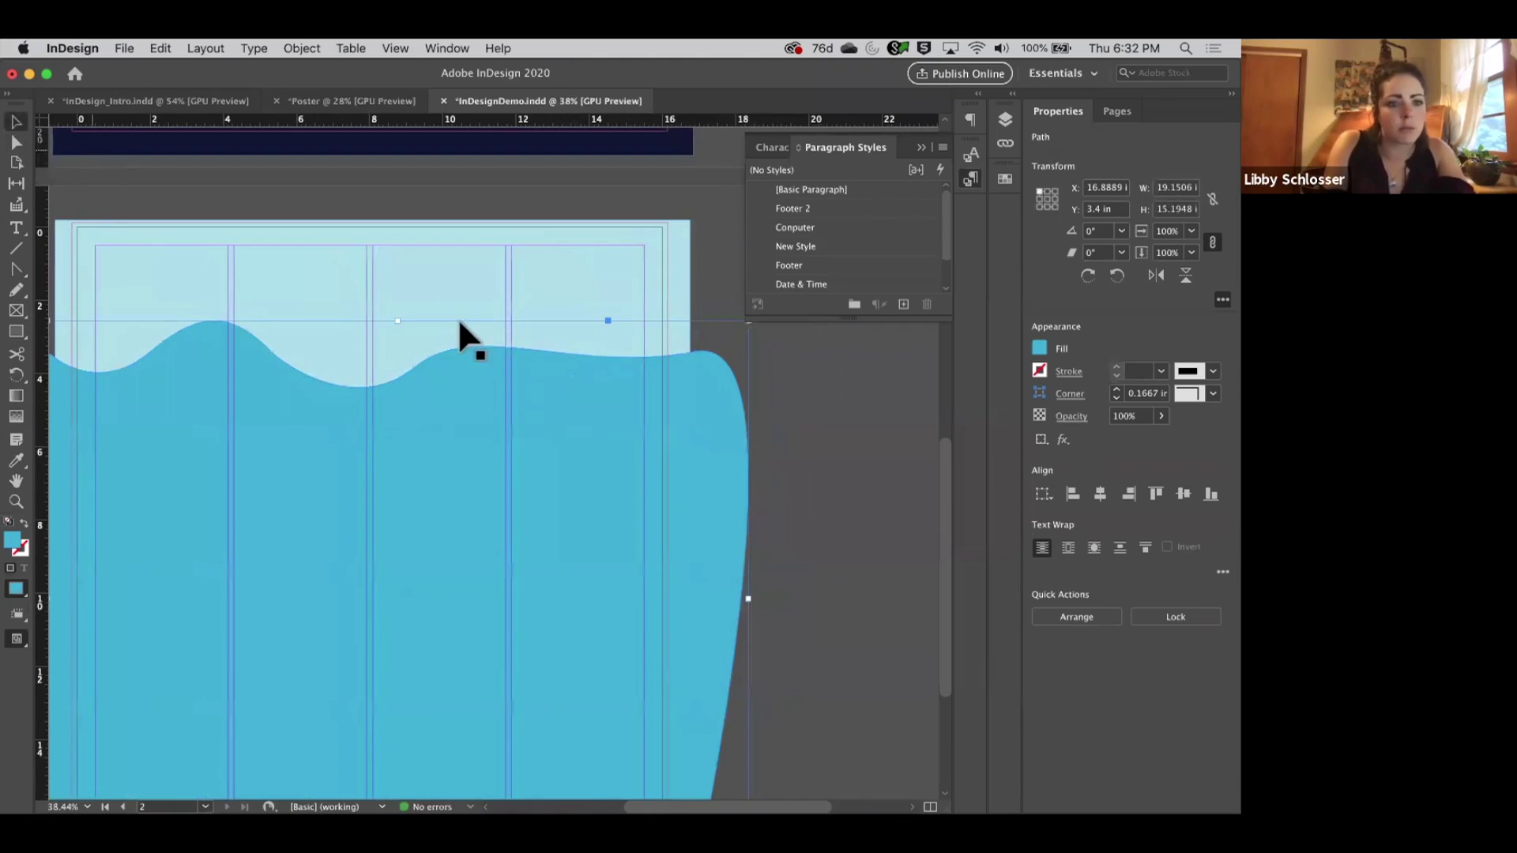
pyautogui.scroll(-1, 504, 330)
pyautogui.click(837, 524)
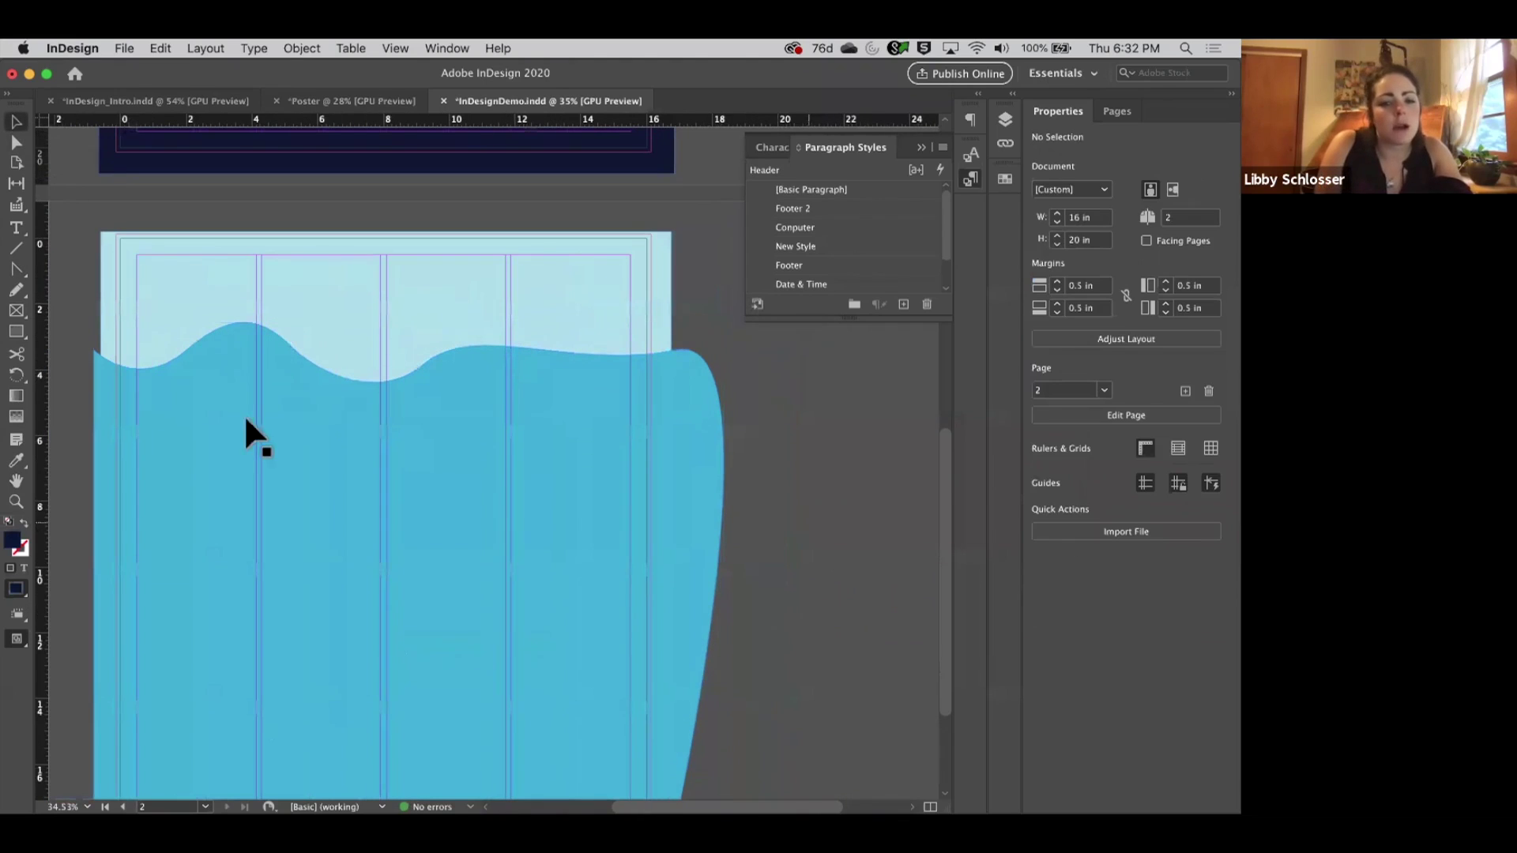
pyautogui.press('w')
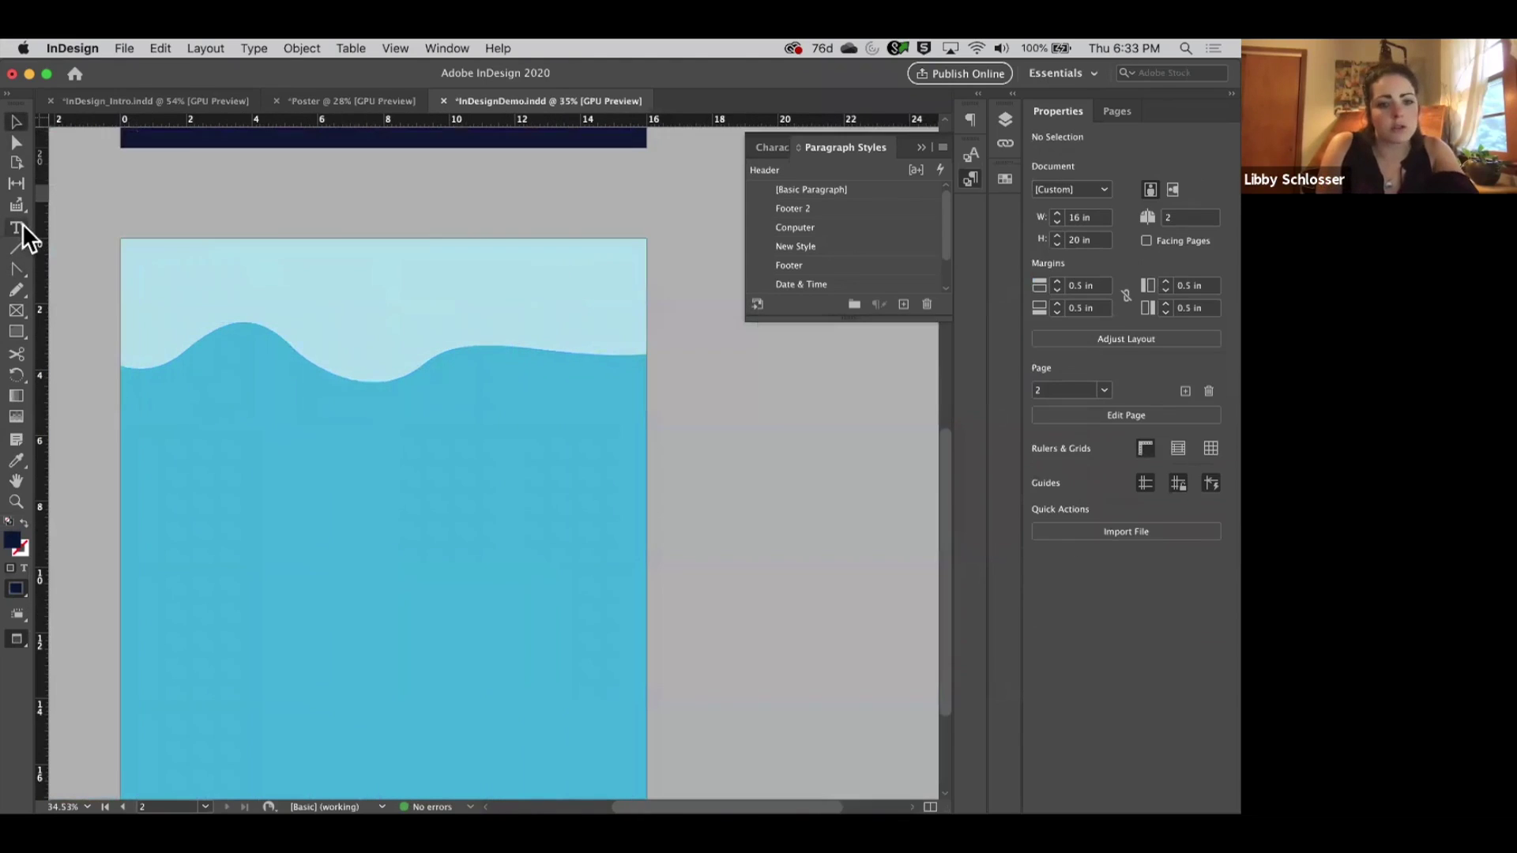
pyautogui.scroll(-5, 635, 423)
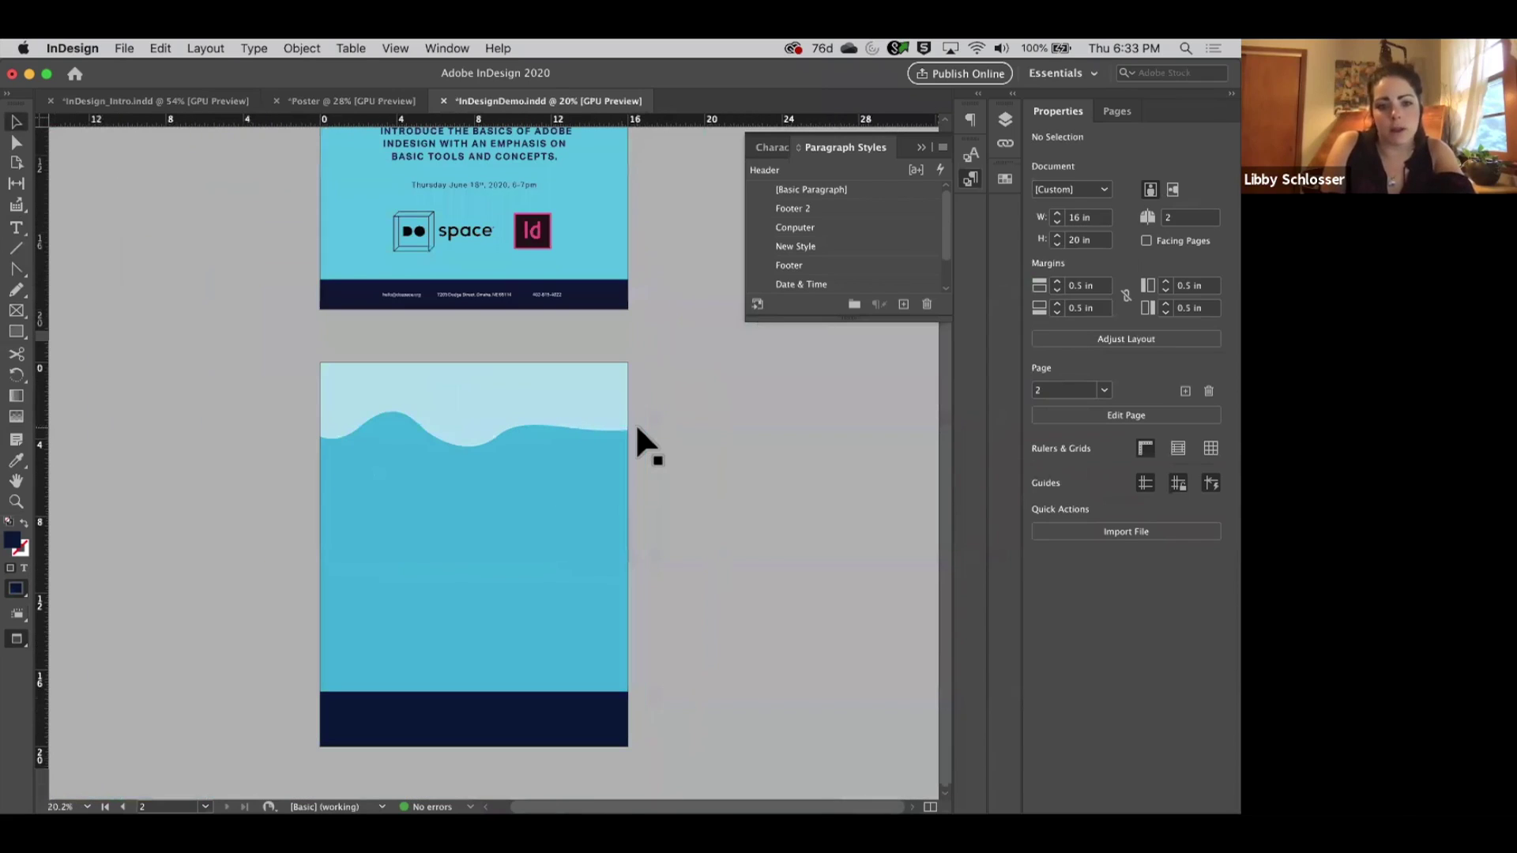
pyautogui.scroll(3, 636, 424)
pyautogui.press('w')
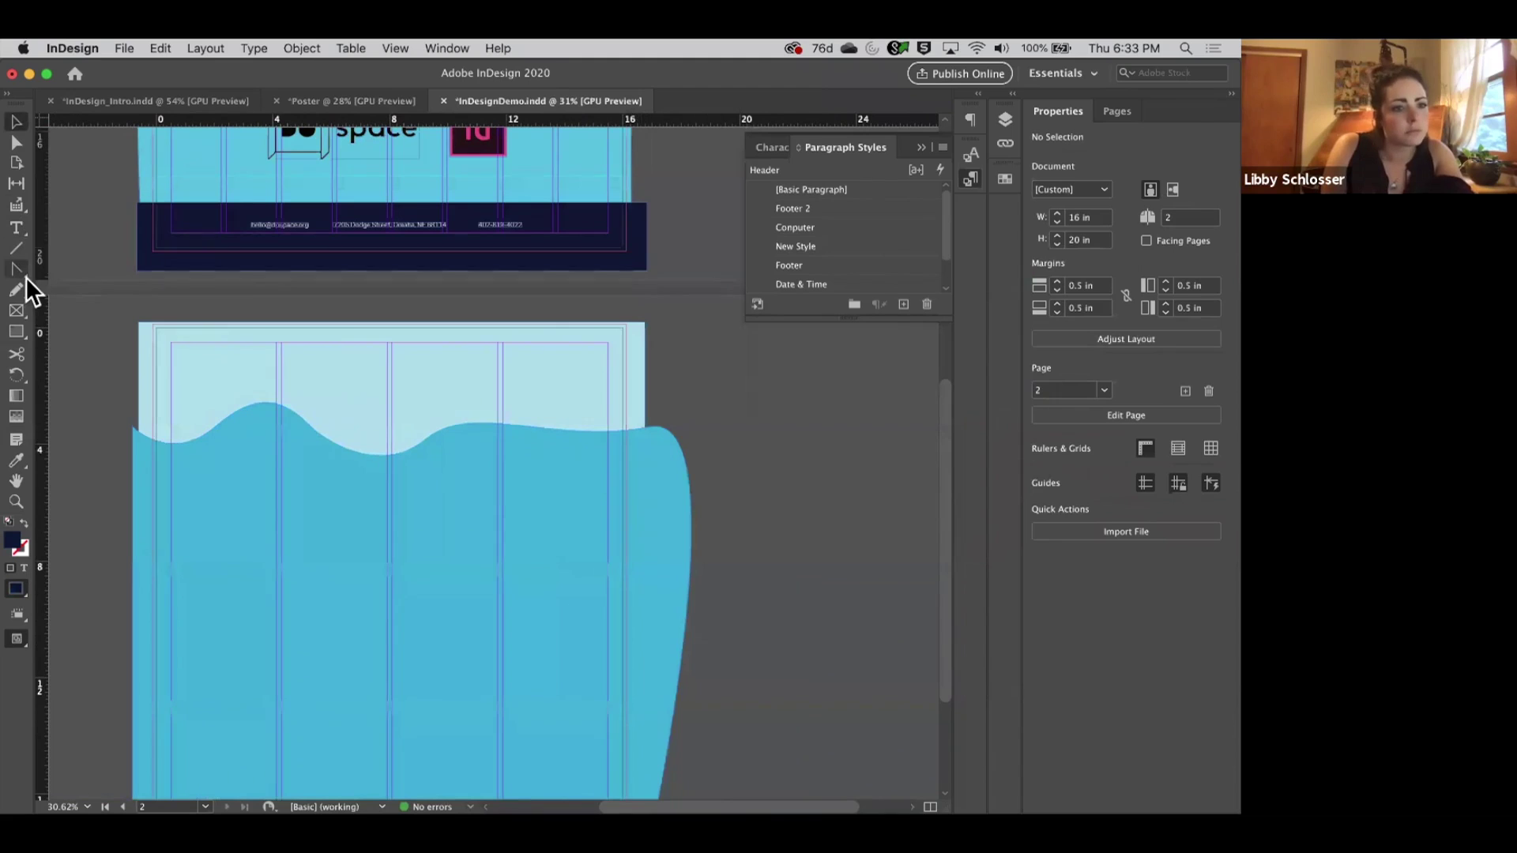
# Draw a rectangular frame about 7.42 in wide and 5.63 in tall over the wave on page 2 and place laptop.ai in it.
pyautogui.click(21, 307)
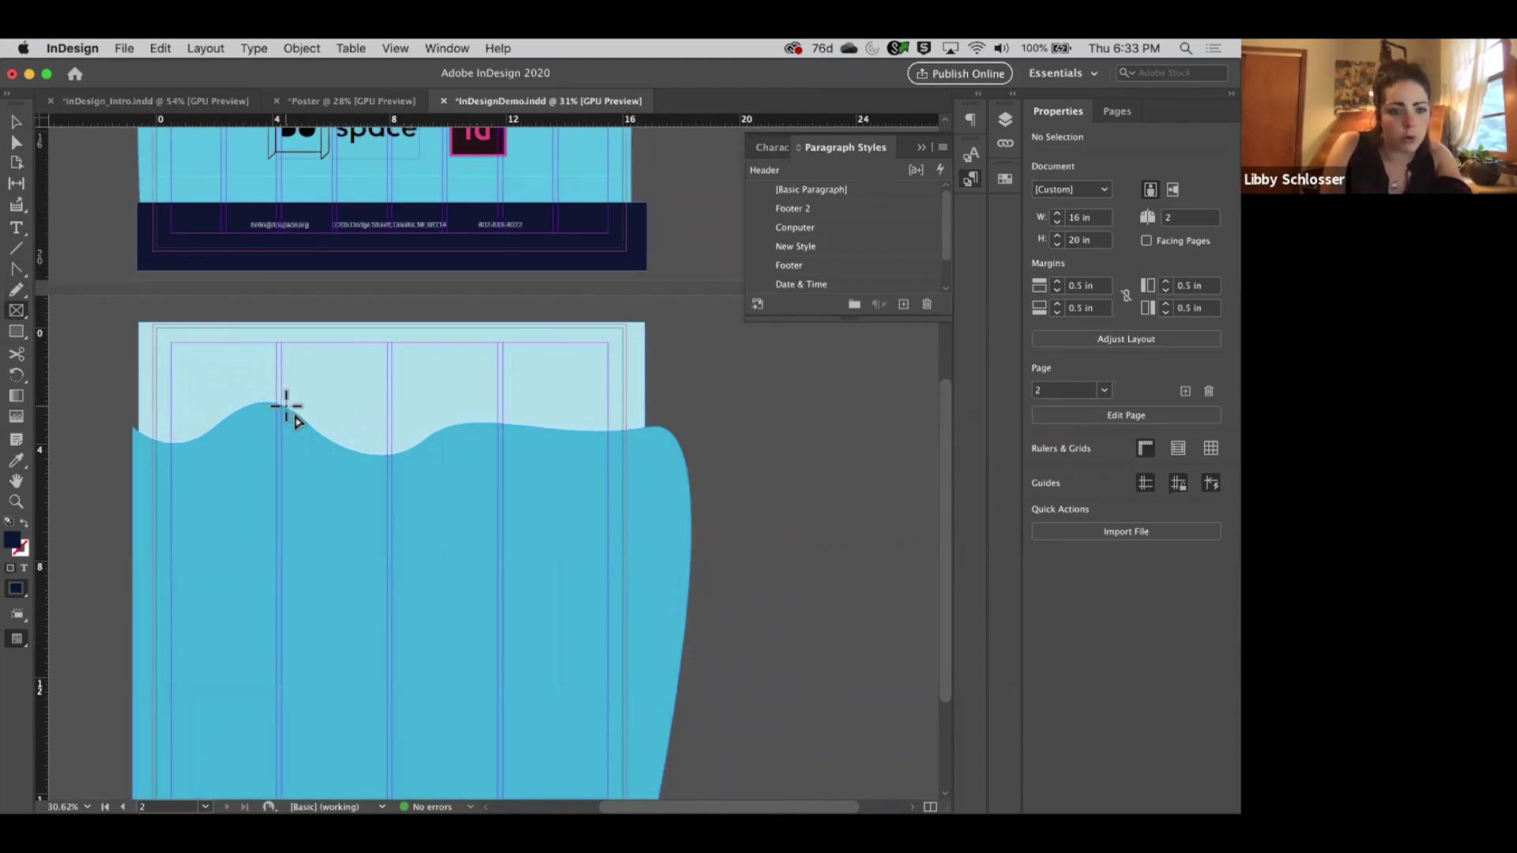
pyautogui.moveTo(283, 403); pyautogui.dragTo(498, 567)
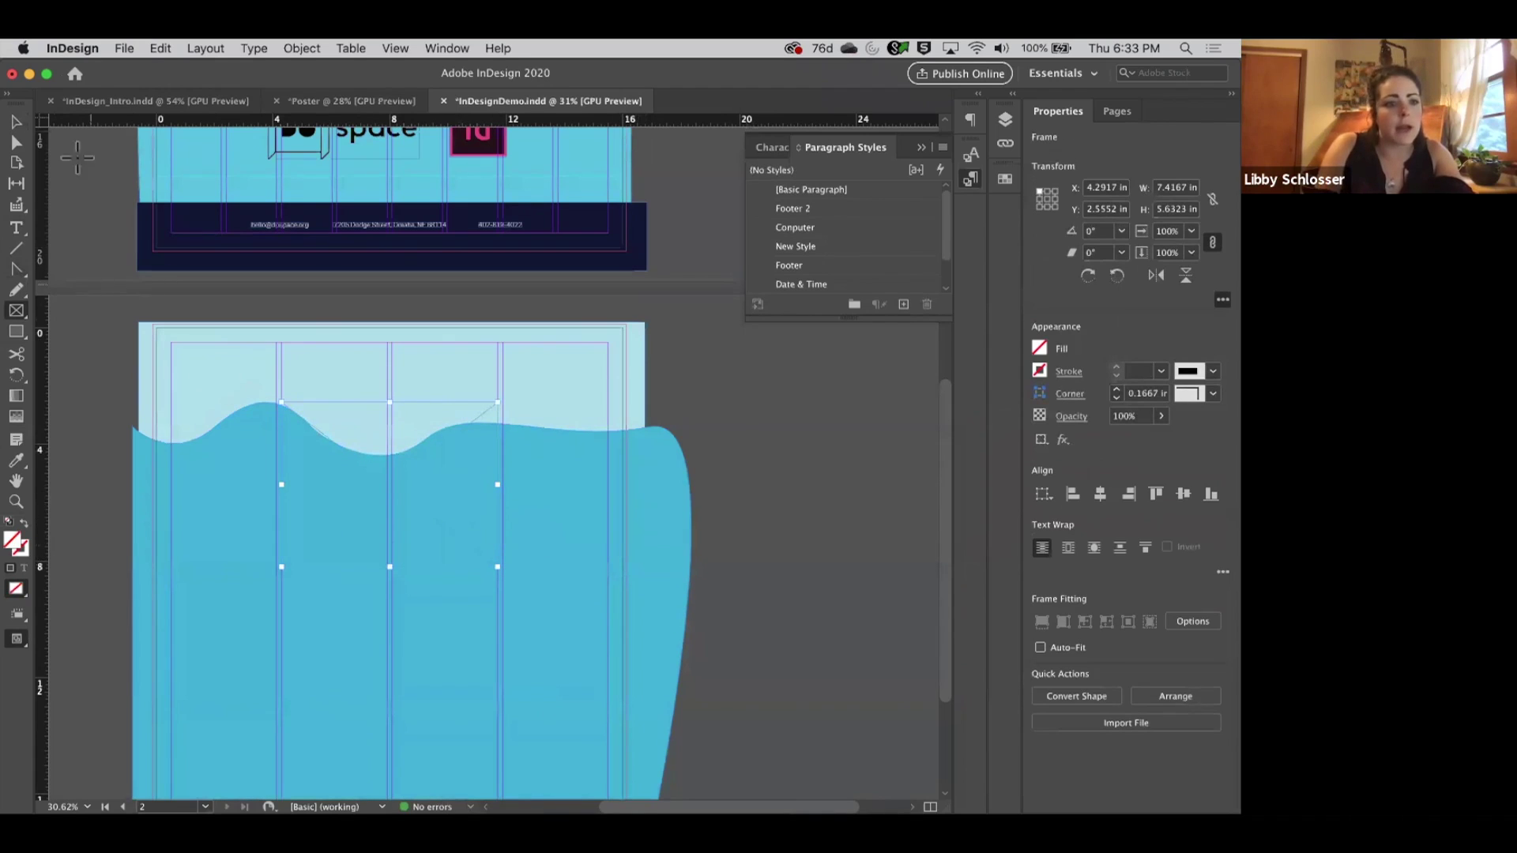
pyautogui.click(127, 48)
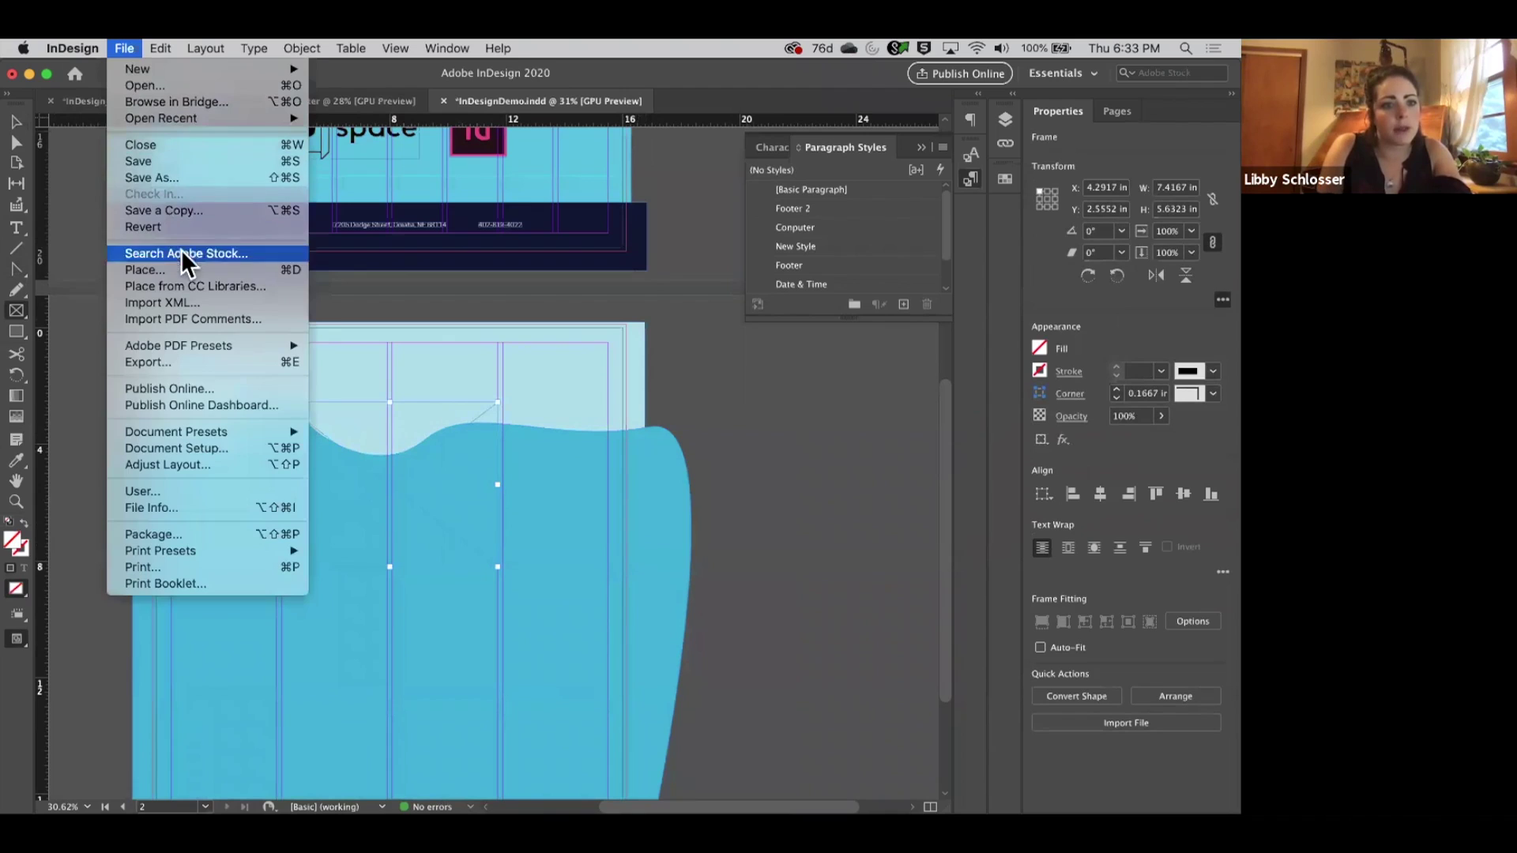
pyautogui.click(181, 270)
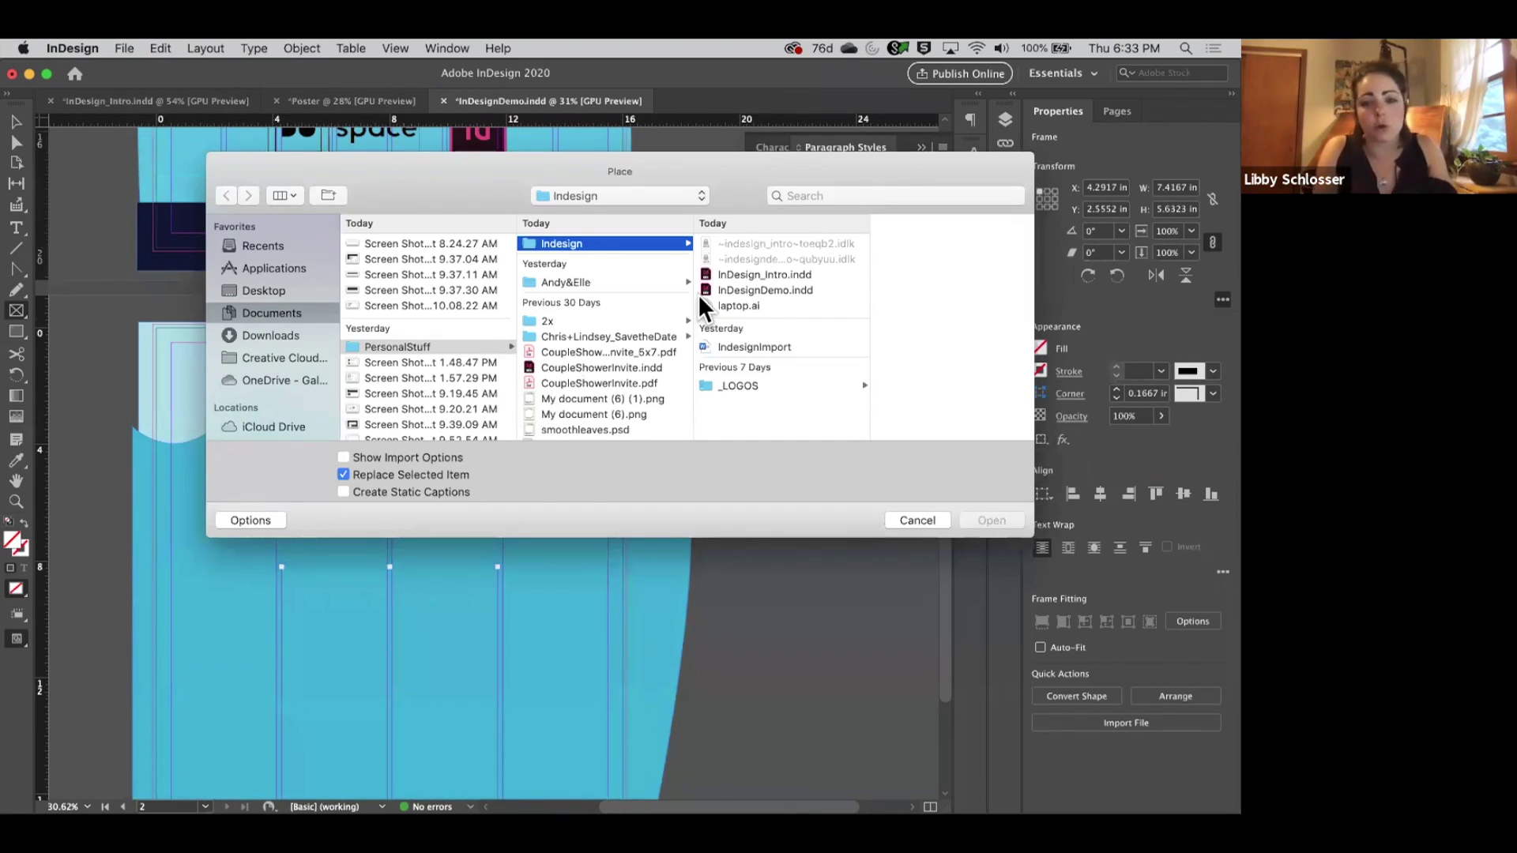
pyautogui.click(738, 306)
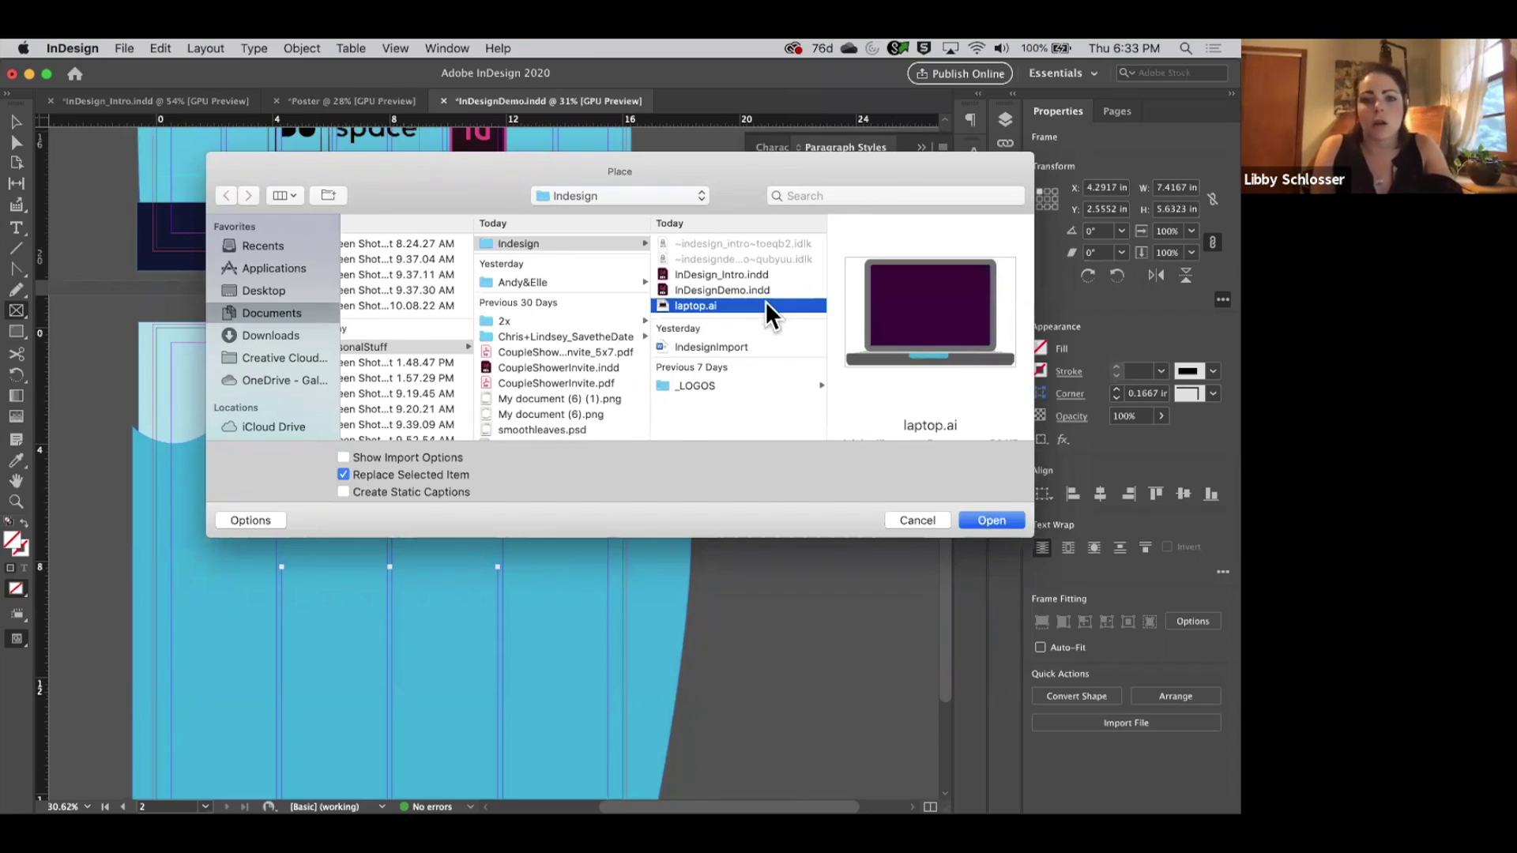
pyautogui.click(1018, 520)
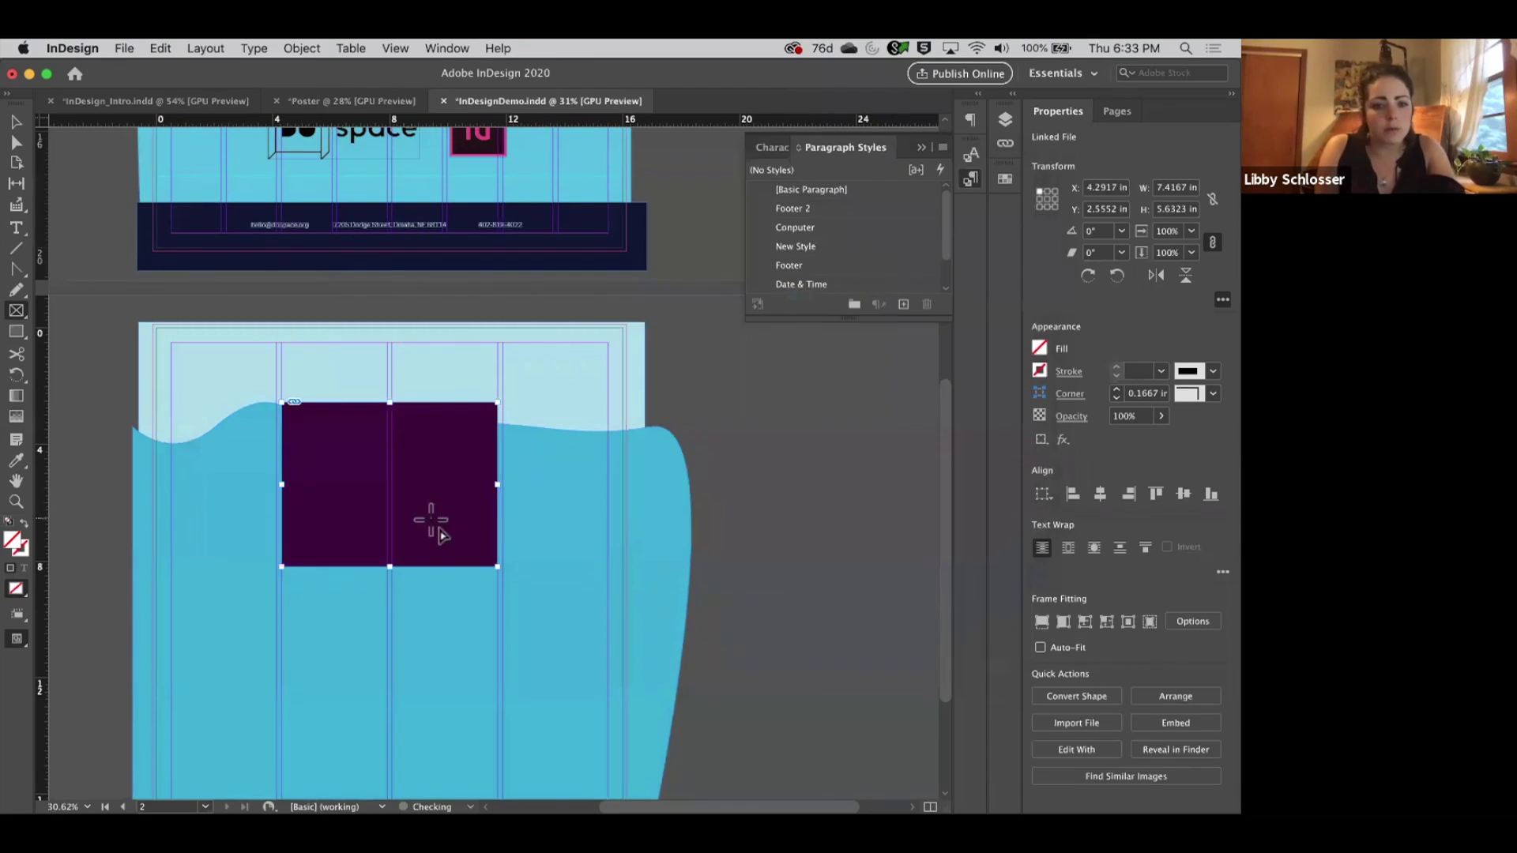
# Fit the frame to the laptop graphic and scale both proportionally from the center to about 9.27 in wide.
pyautogui.click(16, 122)
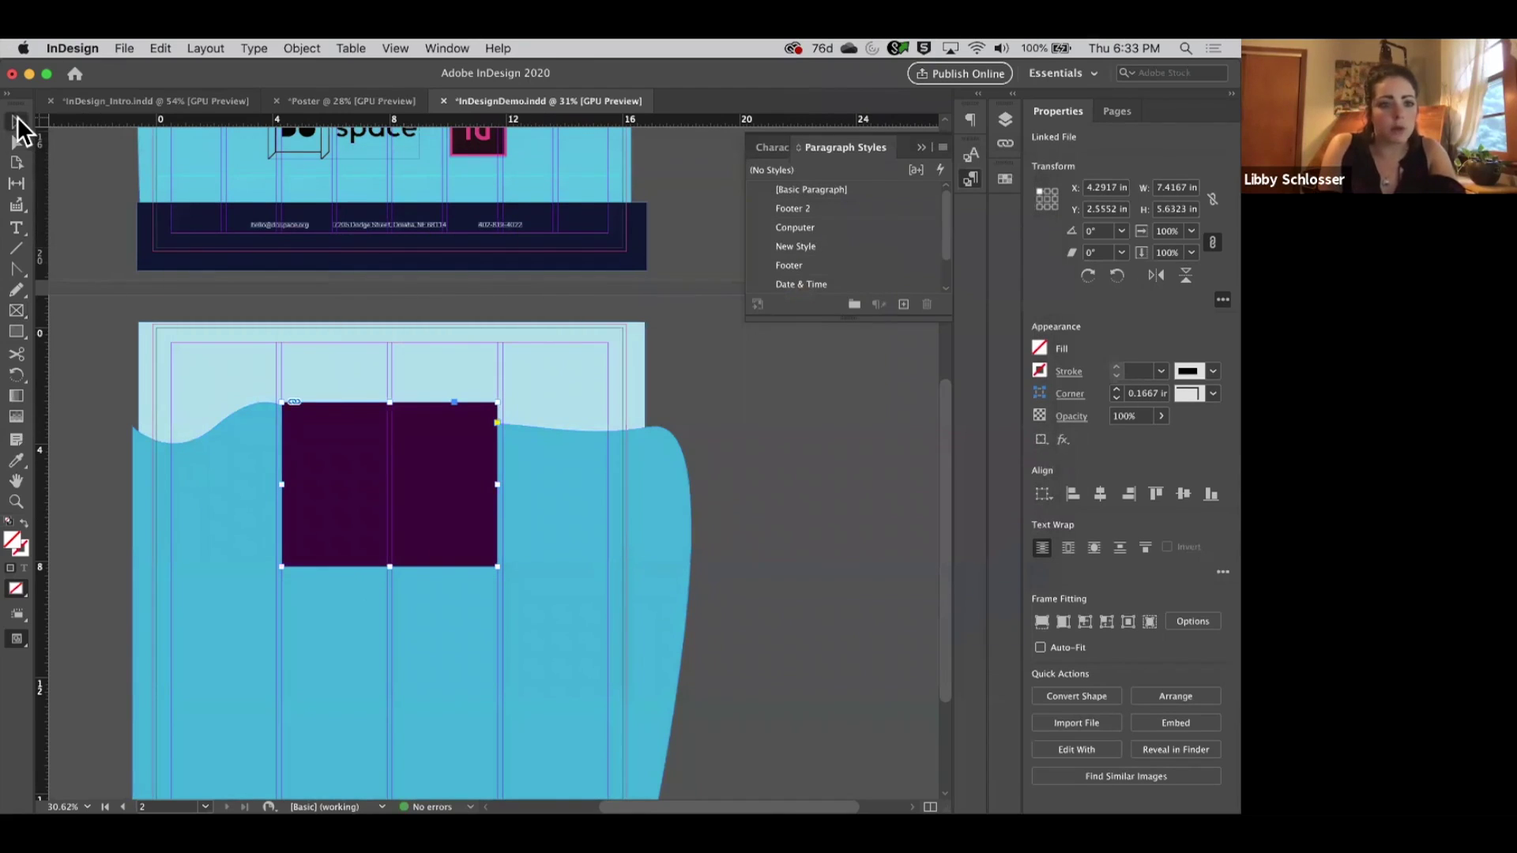
pyautogui.doubleClick(498, 566)
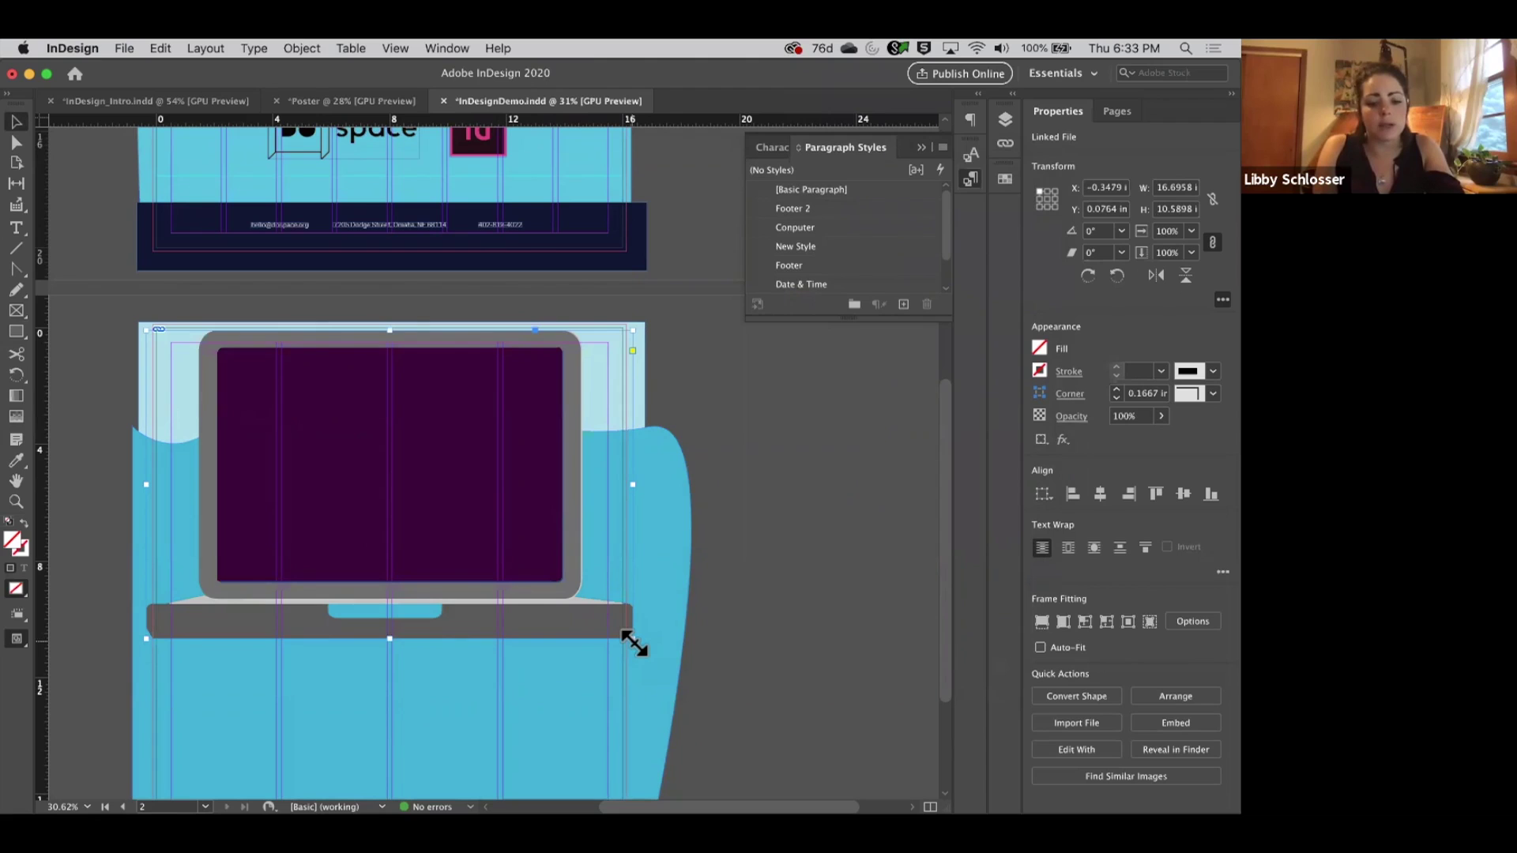
pyautogui.moveTo(633, 642); pyautogui.dragTo(456, 544)
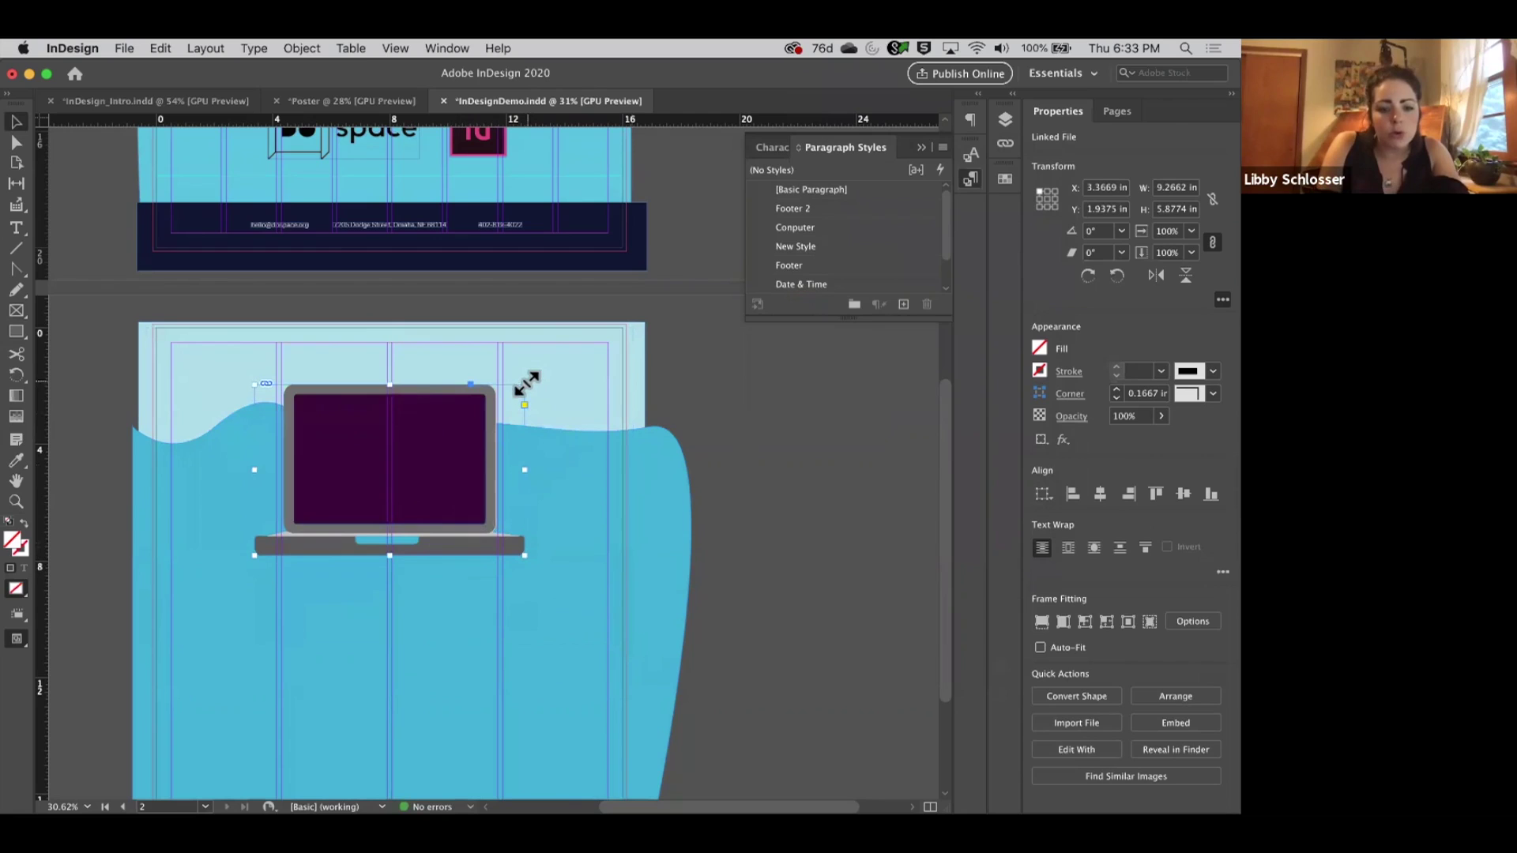
# Try enlarging the laptop graphic from its top-right and bottom-right corners, undoing each resize.
pyautogui.moveTo(525, 385); pyautogui.dragTo(624, 340)
pyautogui.press('super+z')
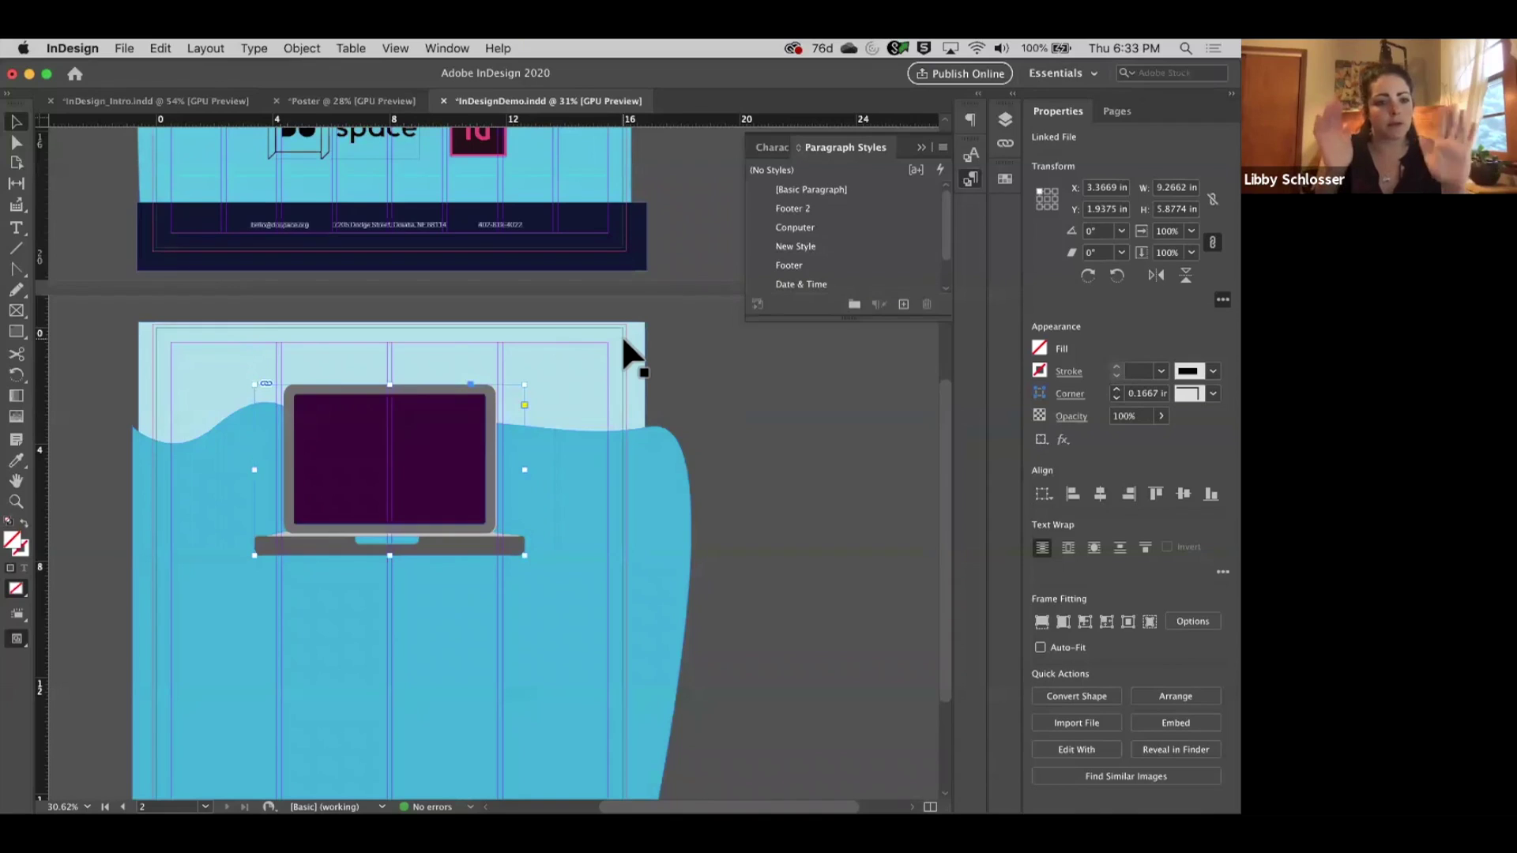
pyautogui.moveTo(525, 557); pyautogui.dragTo(594, 605)
pyautogui.press('super+z')
pyautogui.press('super+z')
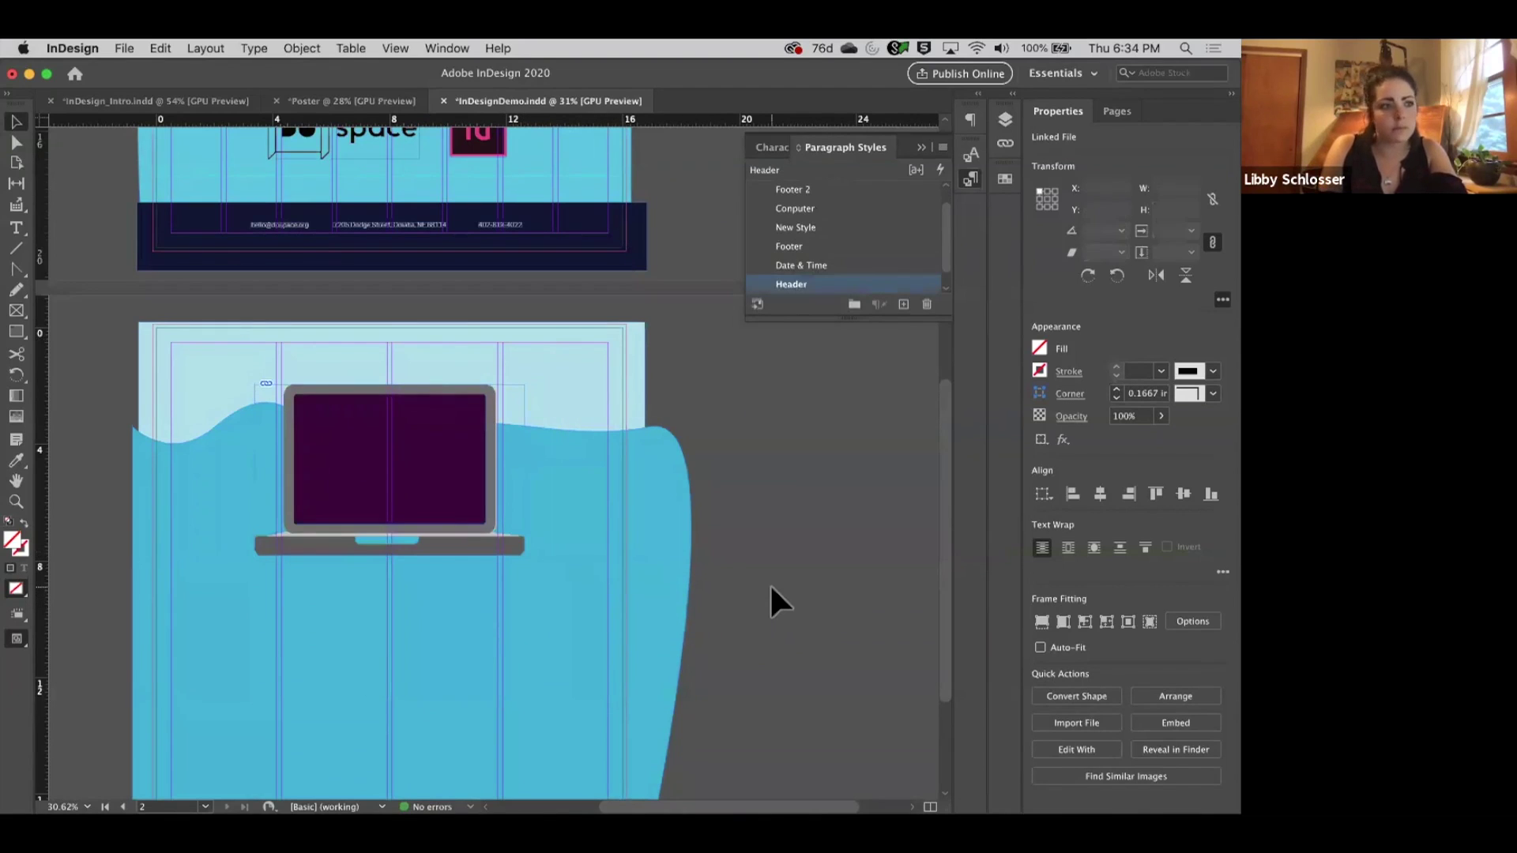
# Deselect the laptop, review the page 2 layout in Preview mode, and restore the guides.
pyautogui.click(714, 572)
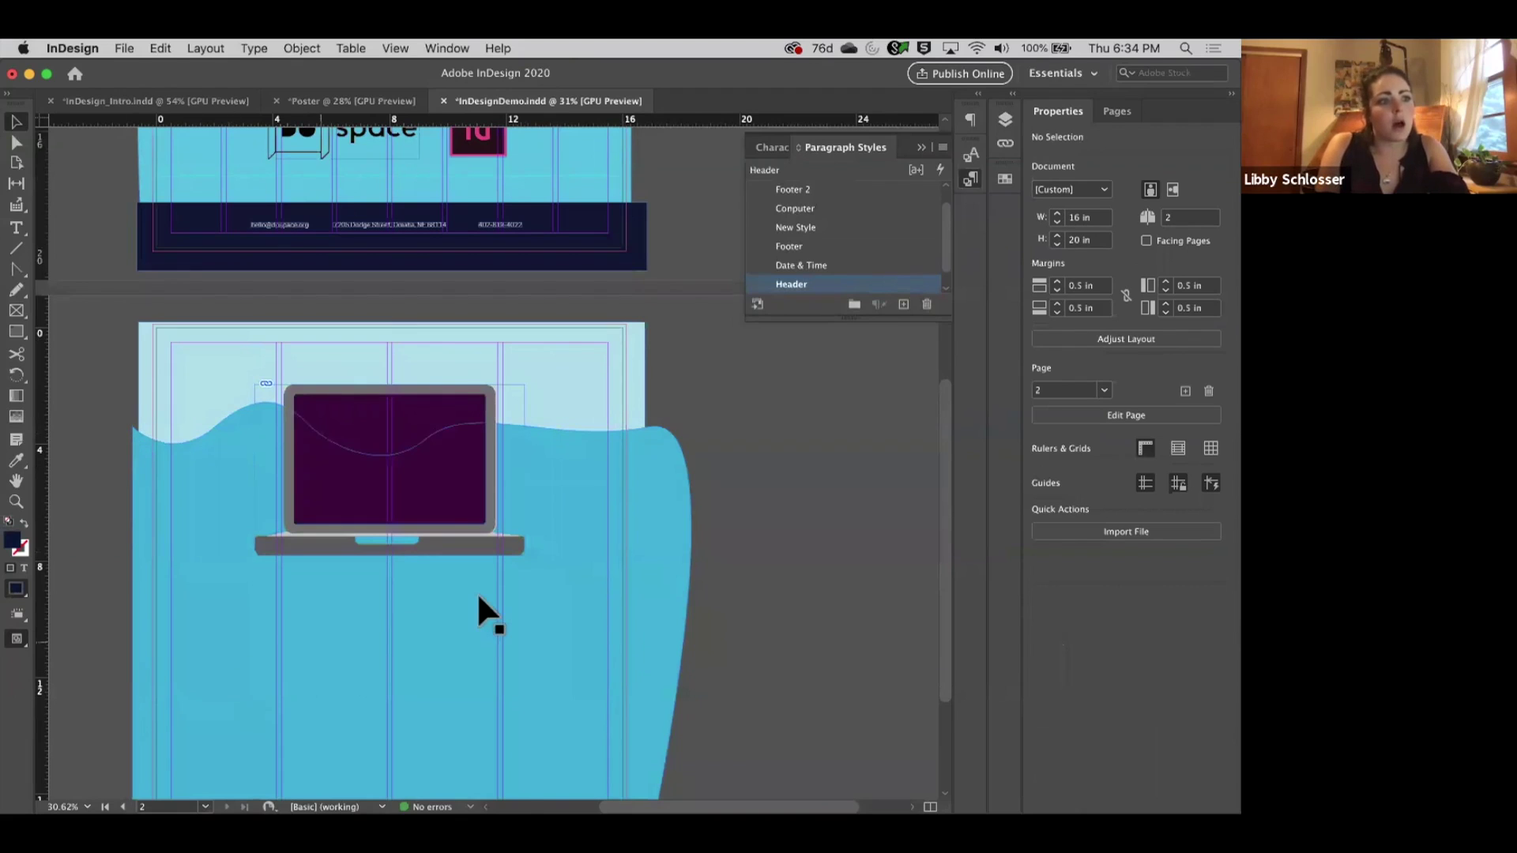
pyautogui.press('w')
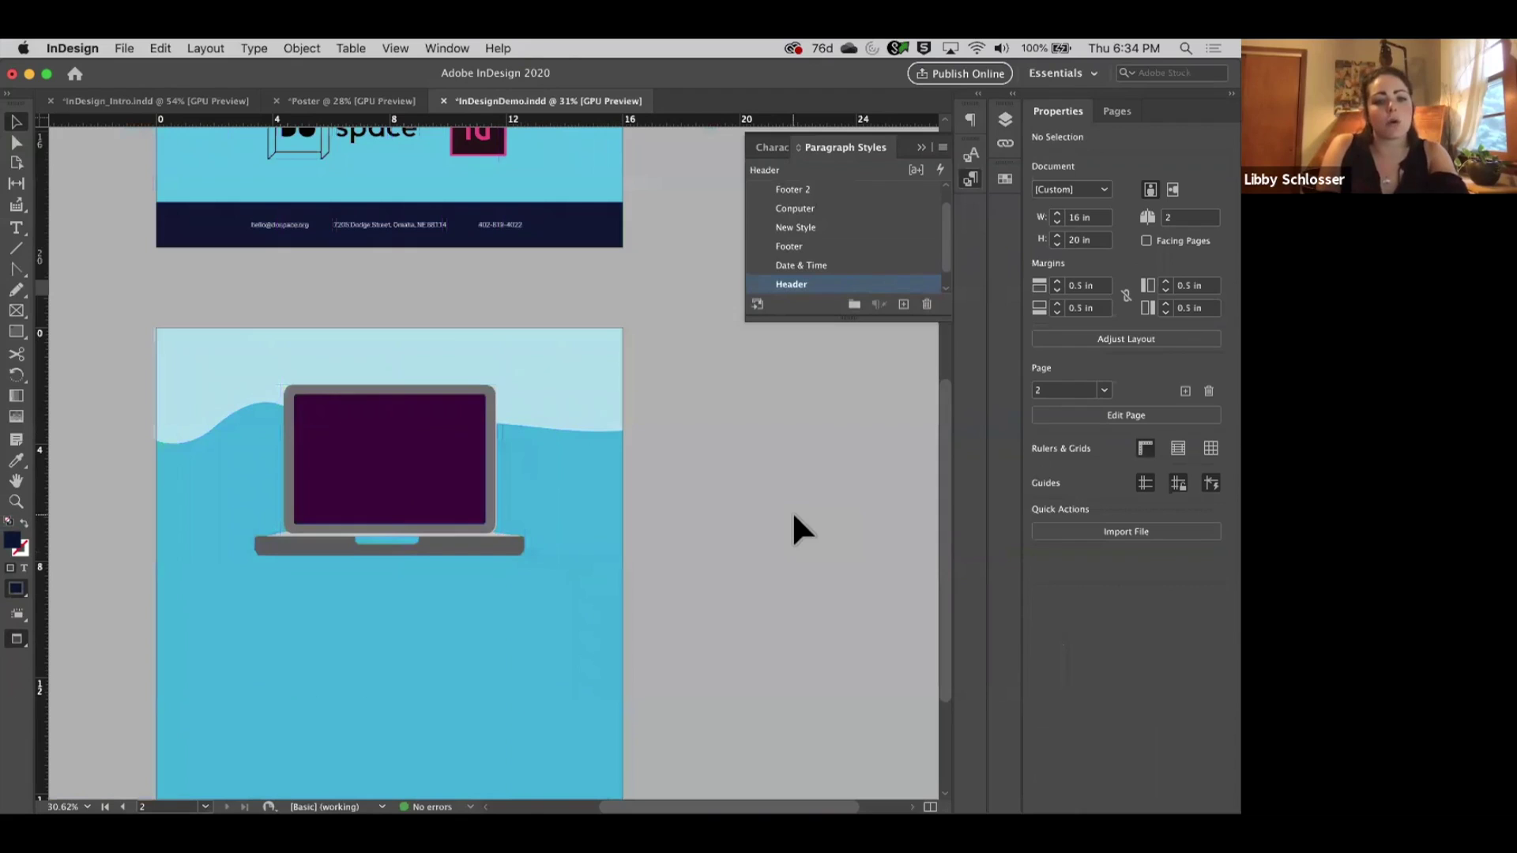
pyautogui.scroll(-5, 792, 530)
pyautogui.scroll(2, 793, 518)
pyautogui.hscroll(-1, 793, 517)
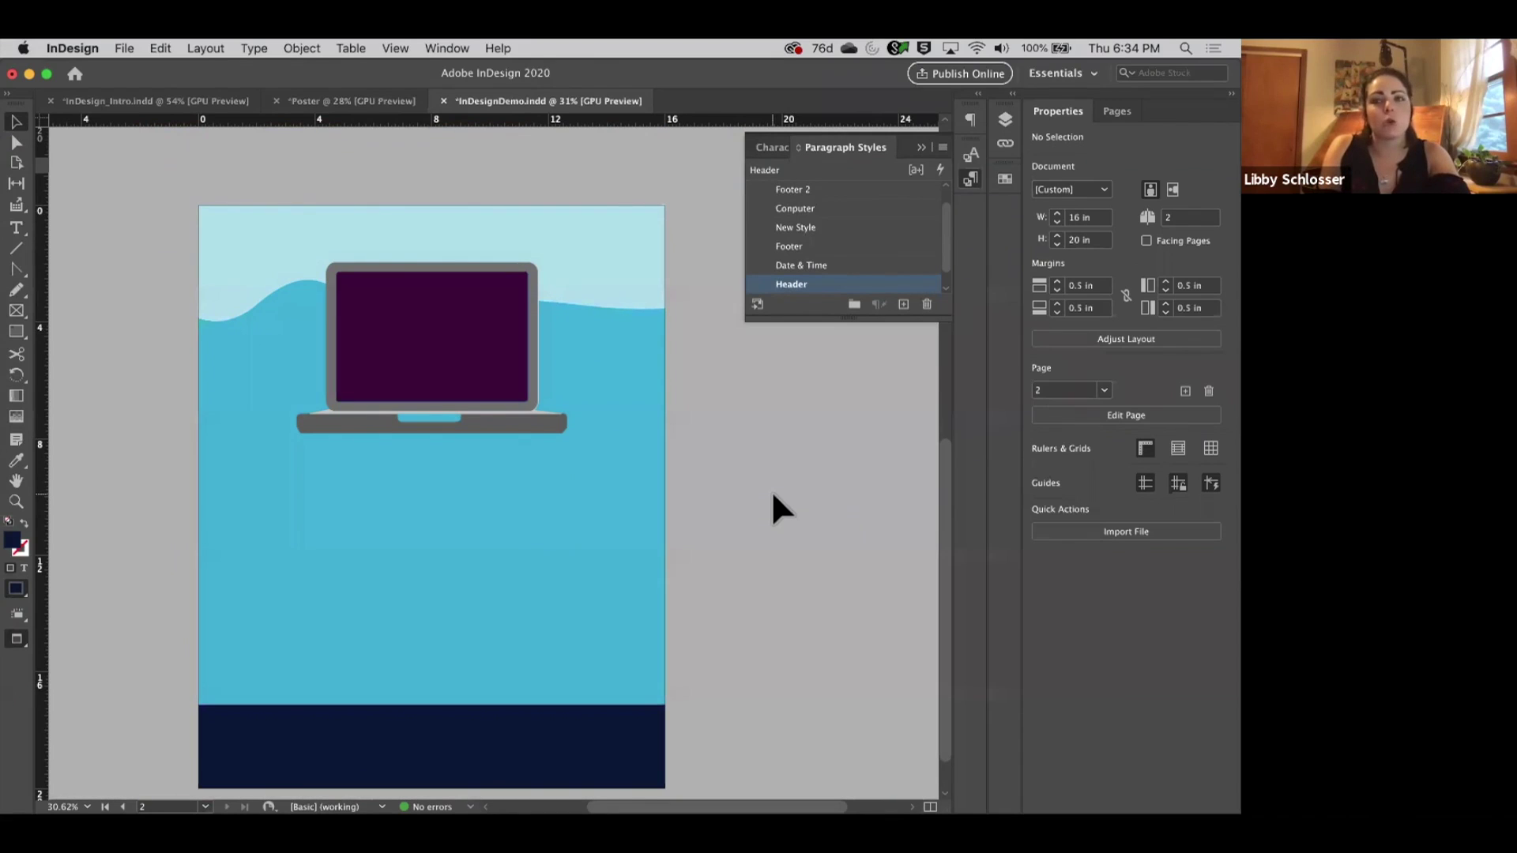
pyautogui.press('w')
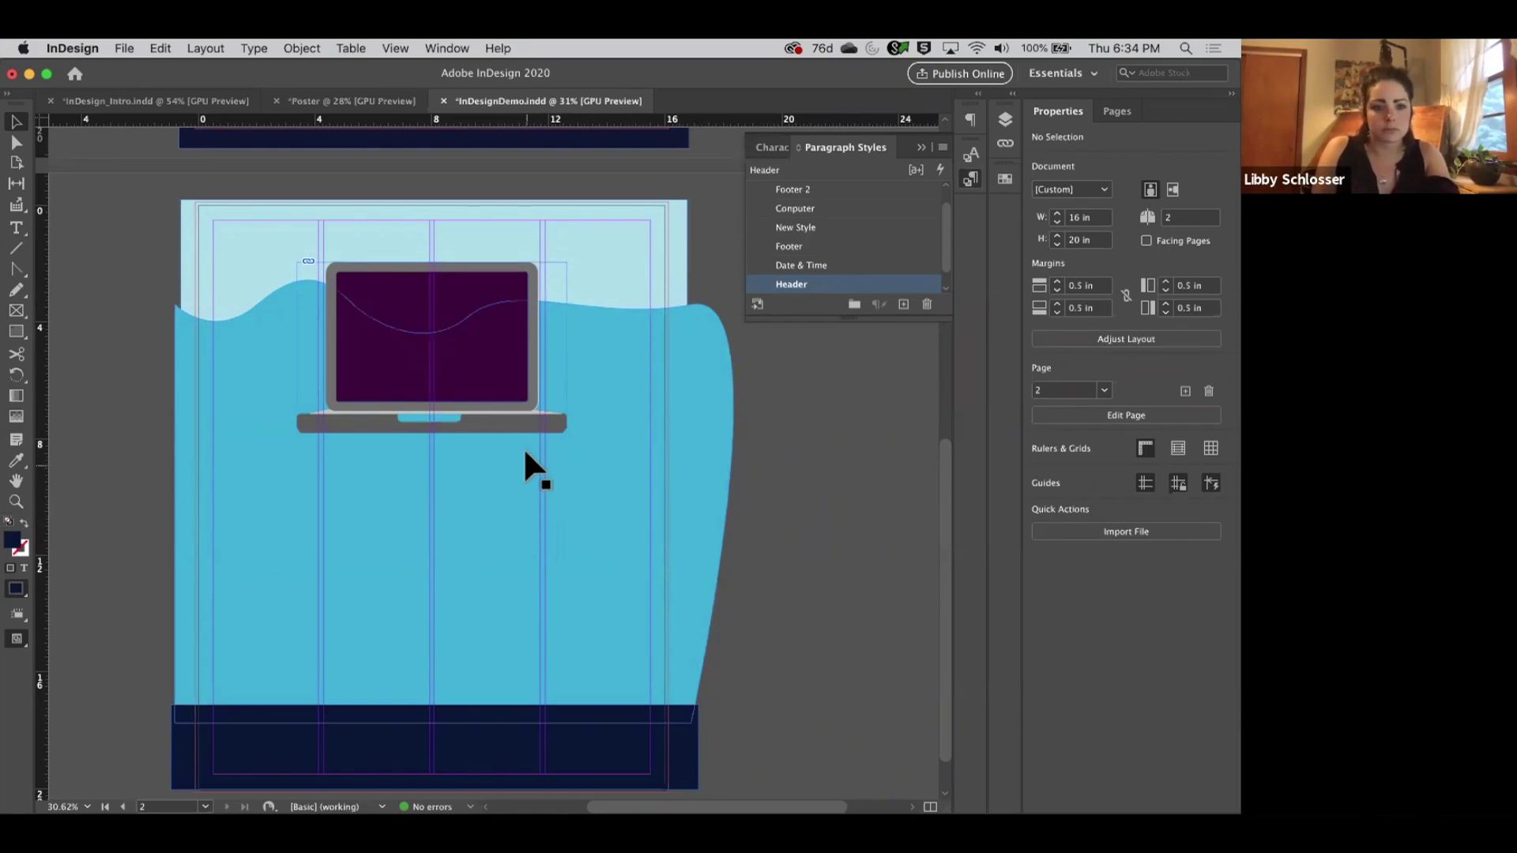
# Select the laptop graphic and scale it proportionally to about 11.49 in wide and 7.29 in tall.
pyautogui.click(517, 424)
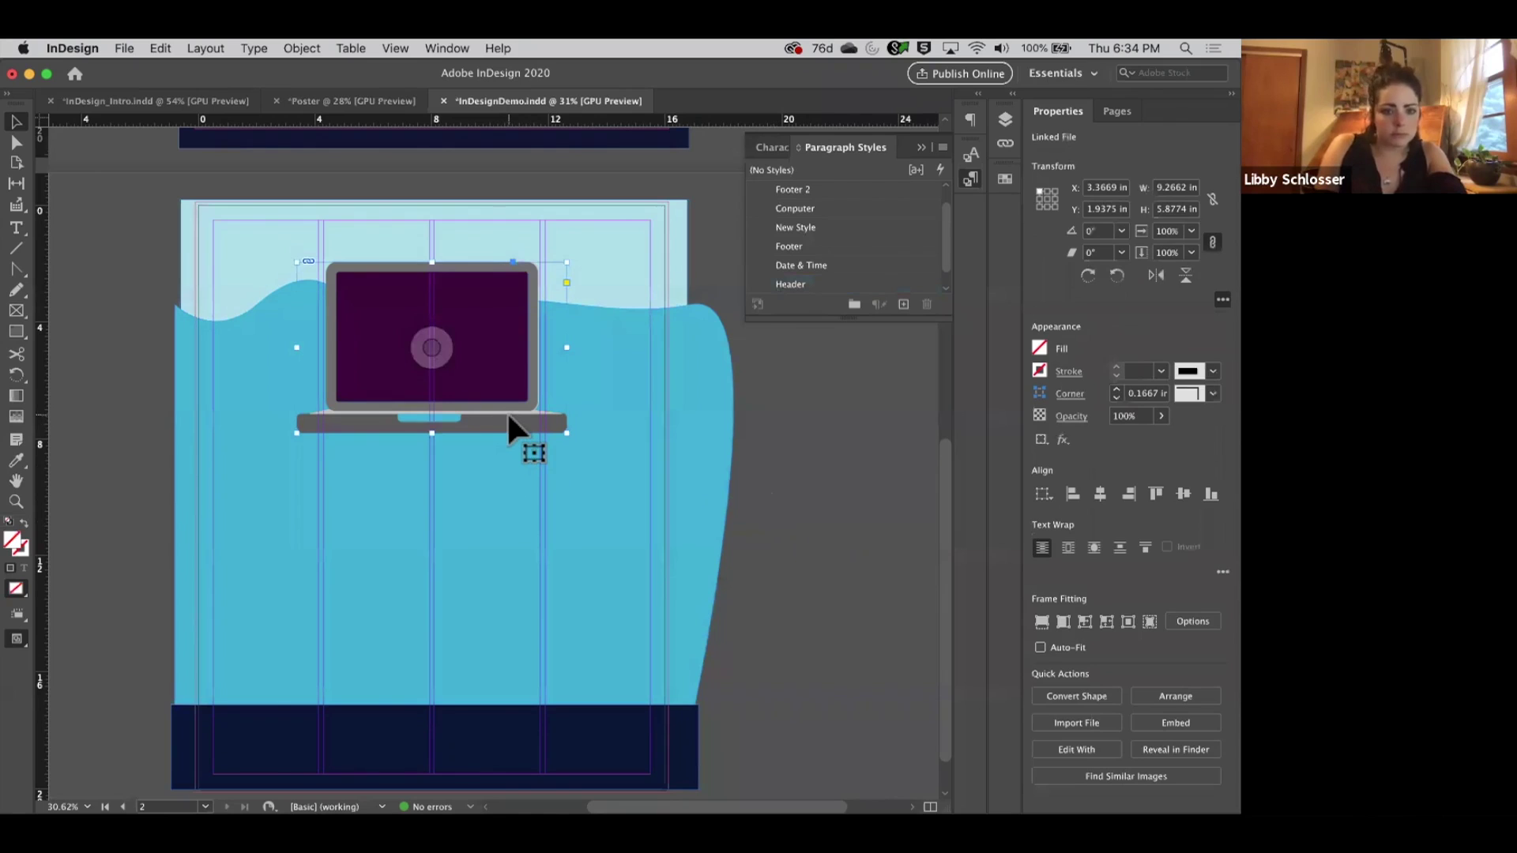
pyautogui.scroll(5, 509, 427)
pyautogui.scroll(-4, 545, 474)
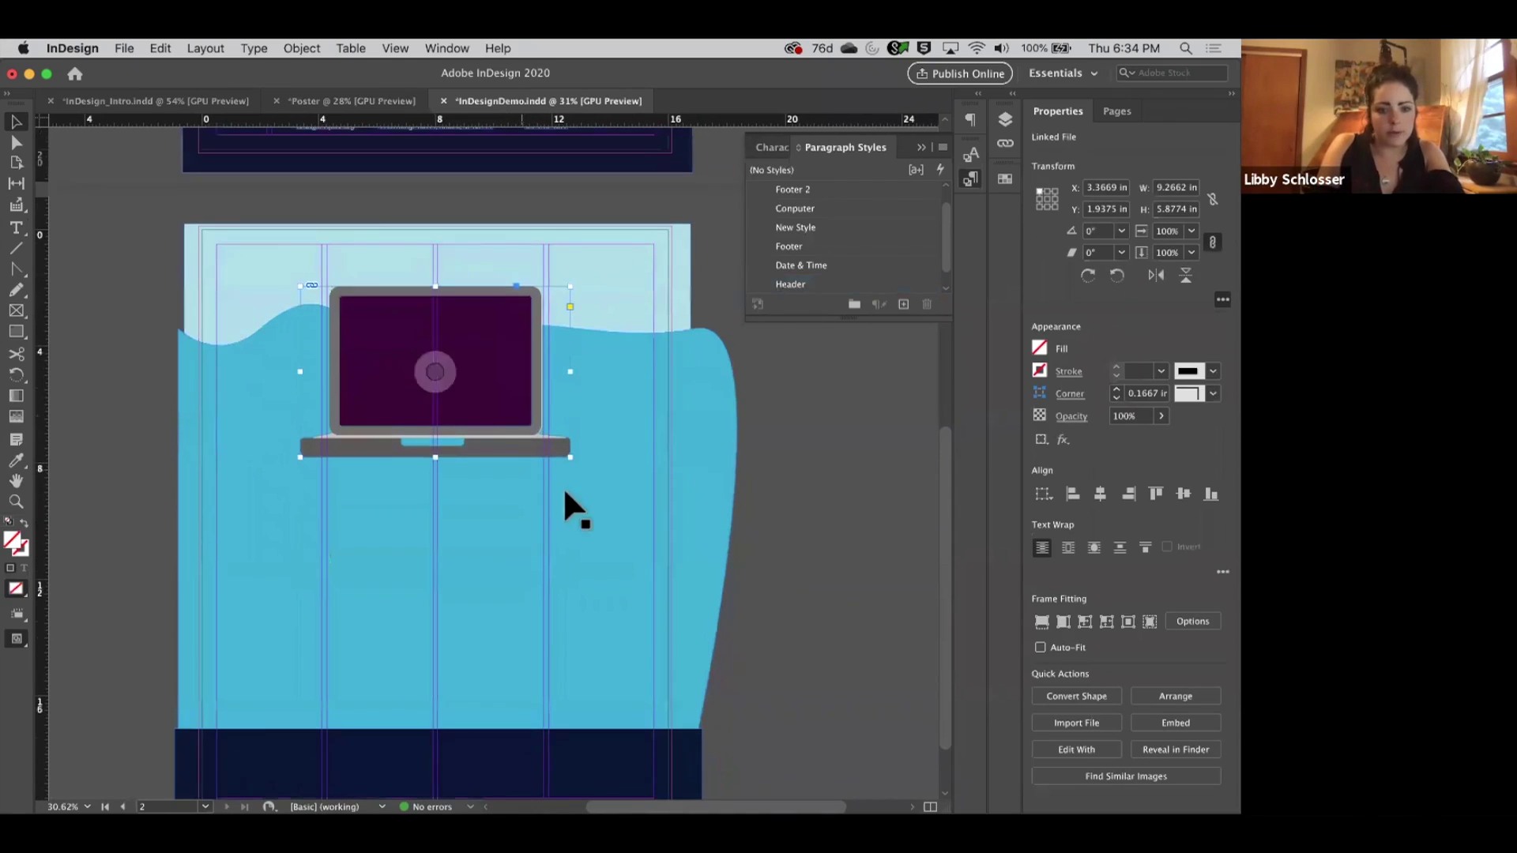
pyautogui.moveTo(570, 457); pyautogui.dragTo(524, 474)
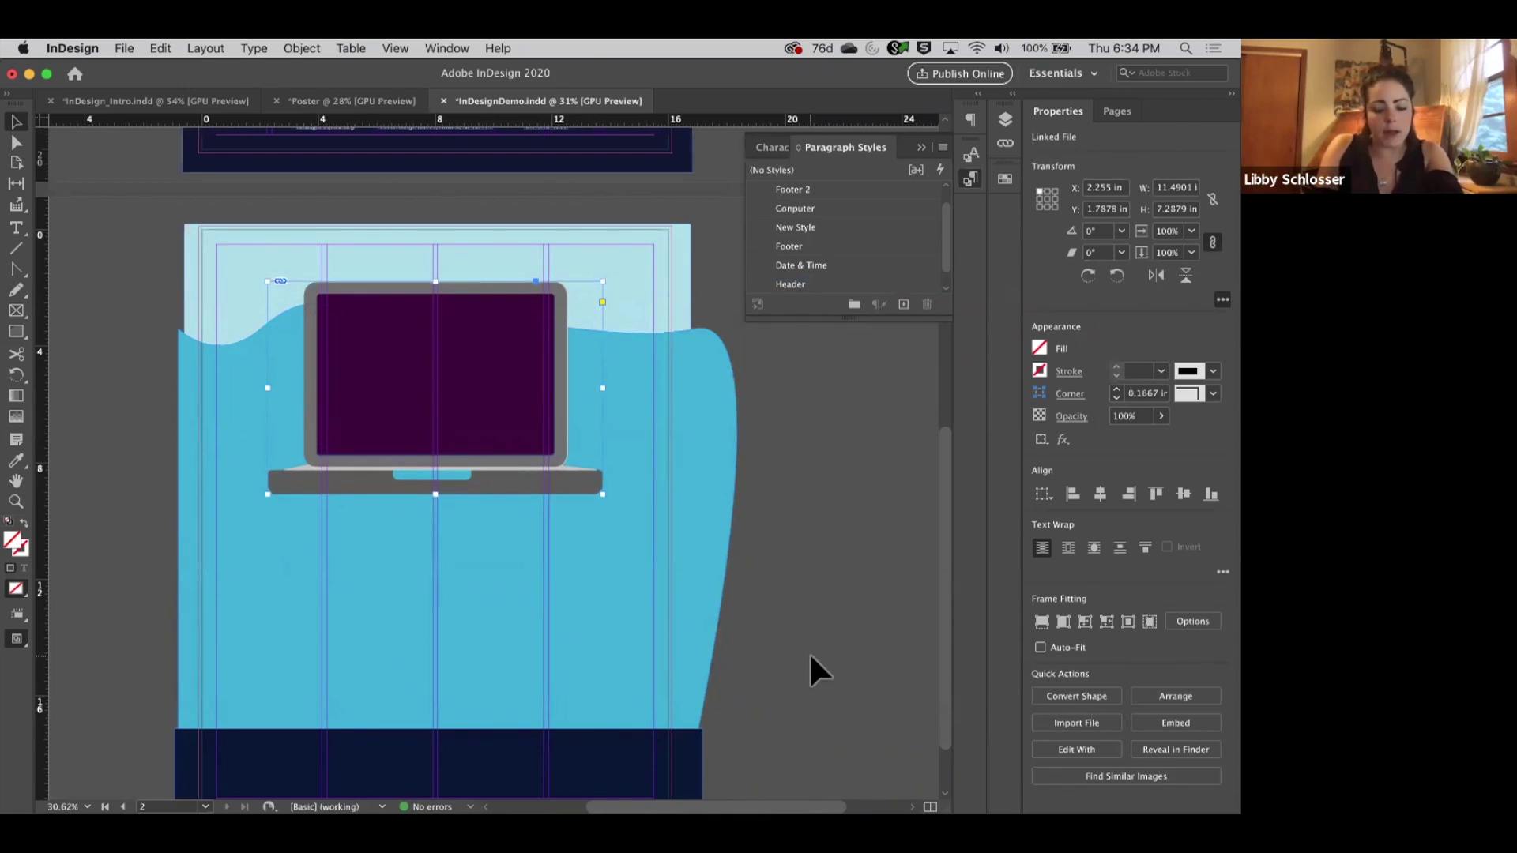
# Draw an empty rectangle frame below the laptop graphic, narrowing it to about 4.72 in wide and 2.25 in tall.
pyautogui.click(15, 311)
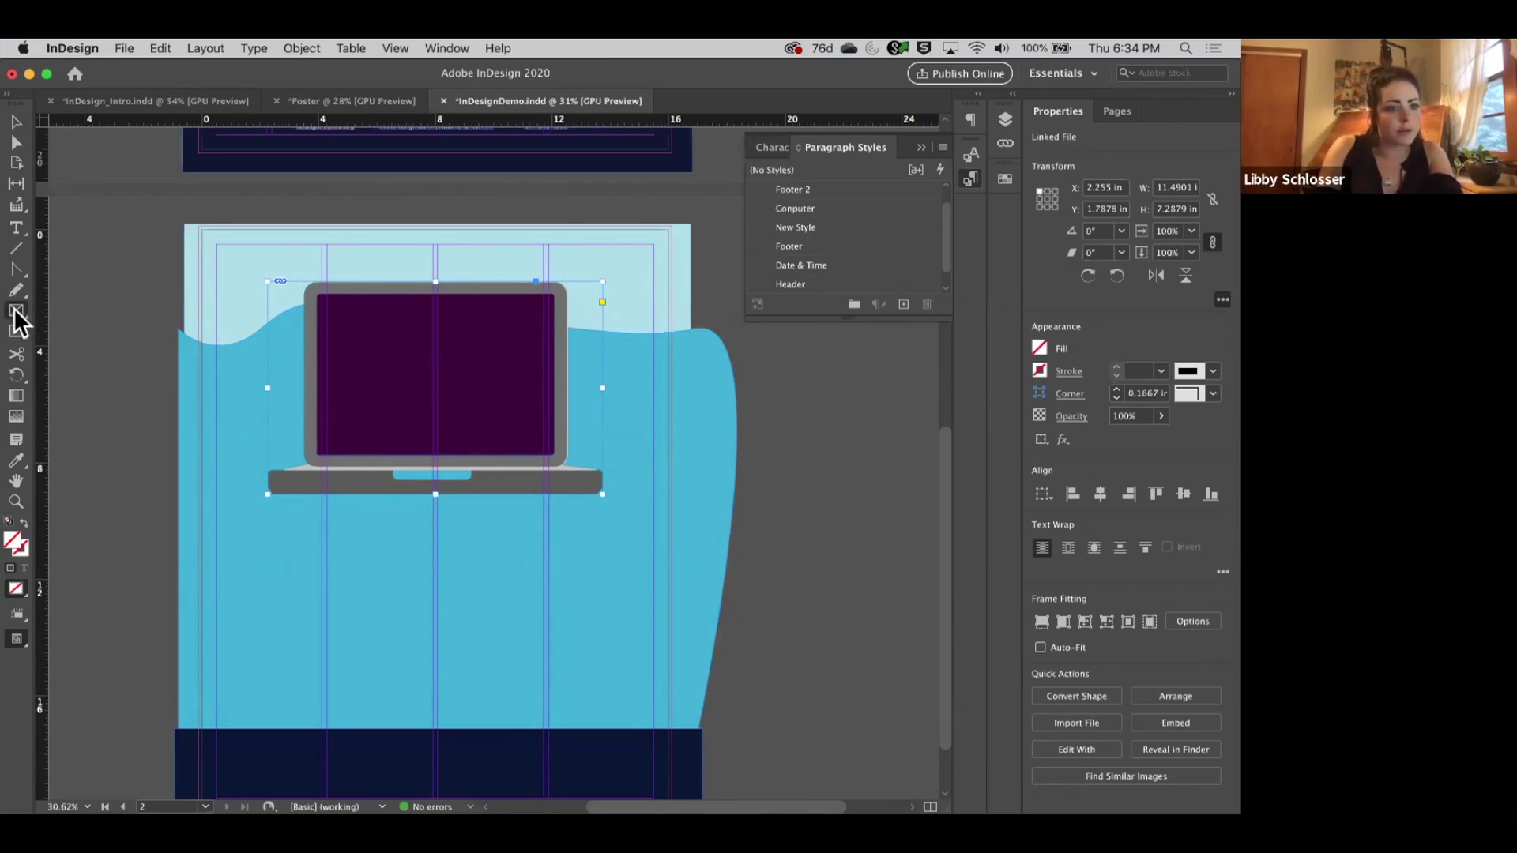
pyautogui.click(312, 616)
pyautogui.moveTo(313, 616); pyautogui.dragTo(444, 679)
pyautogui.press('v')
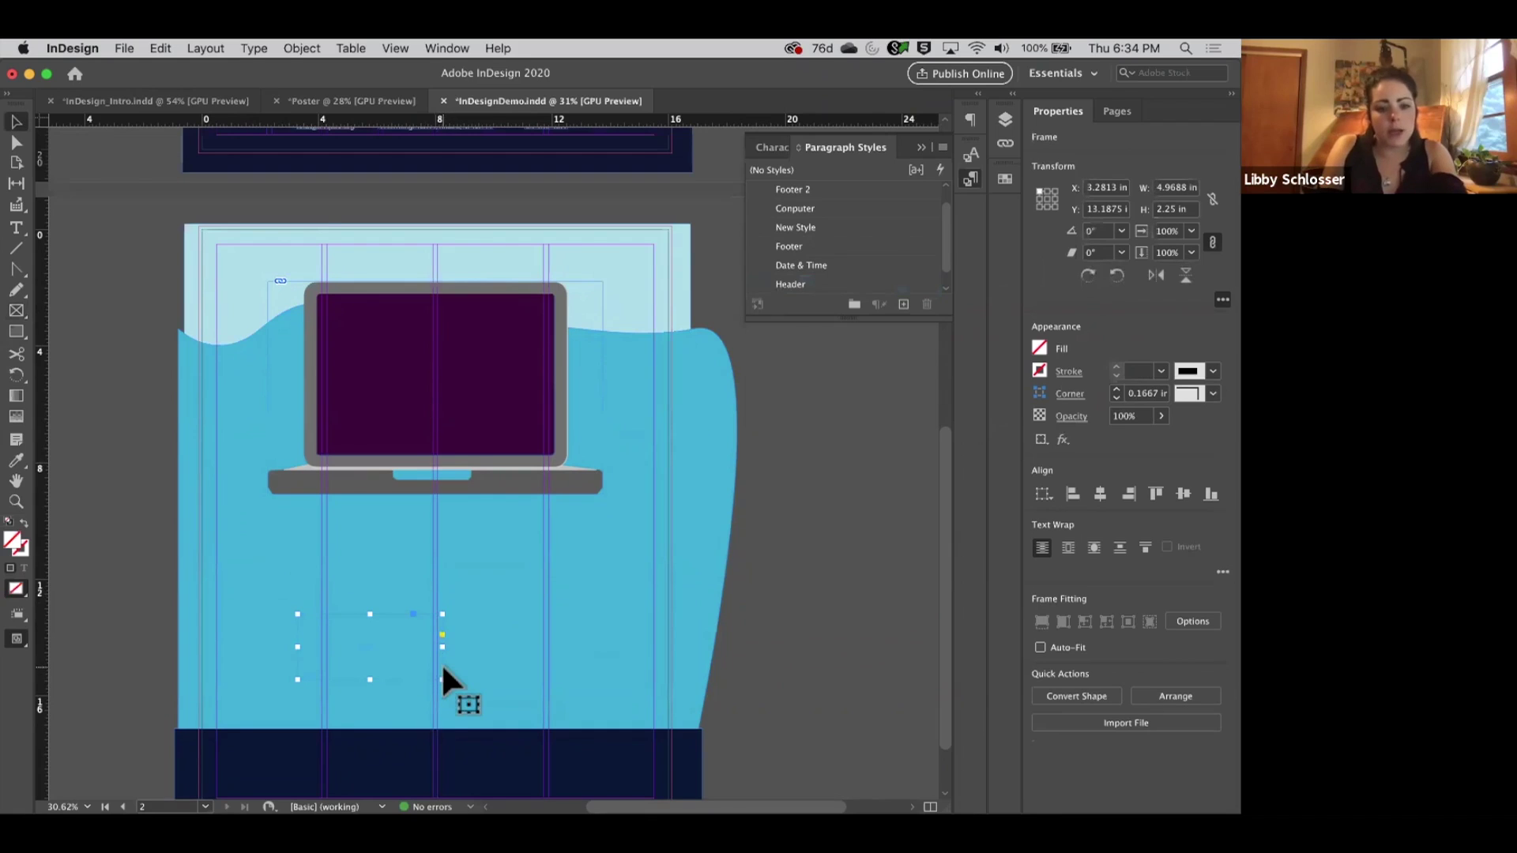
pyautogui.moveTo(443, 647); pyautogui.dragTo(433, 647)
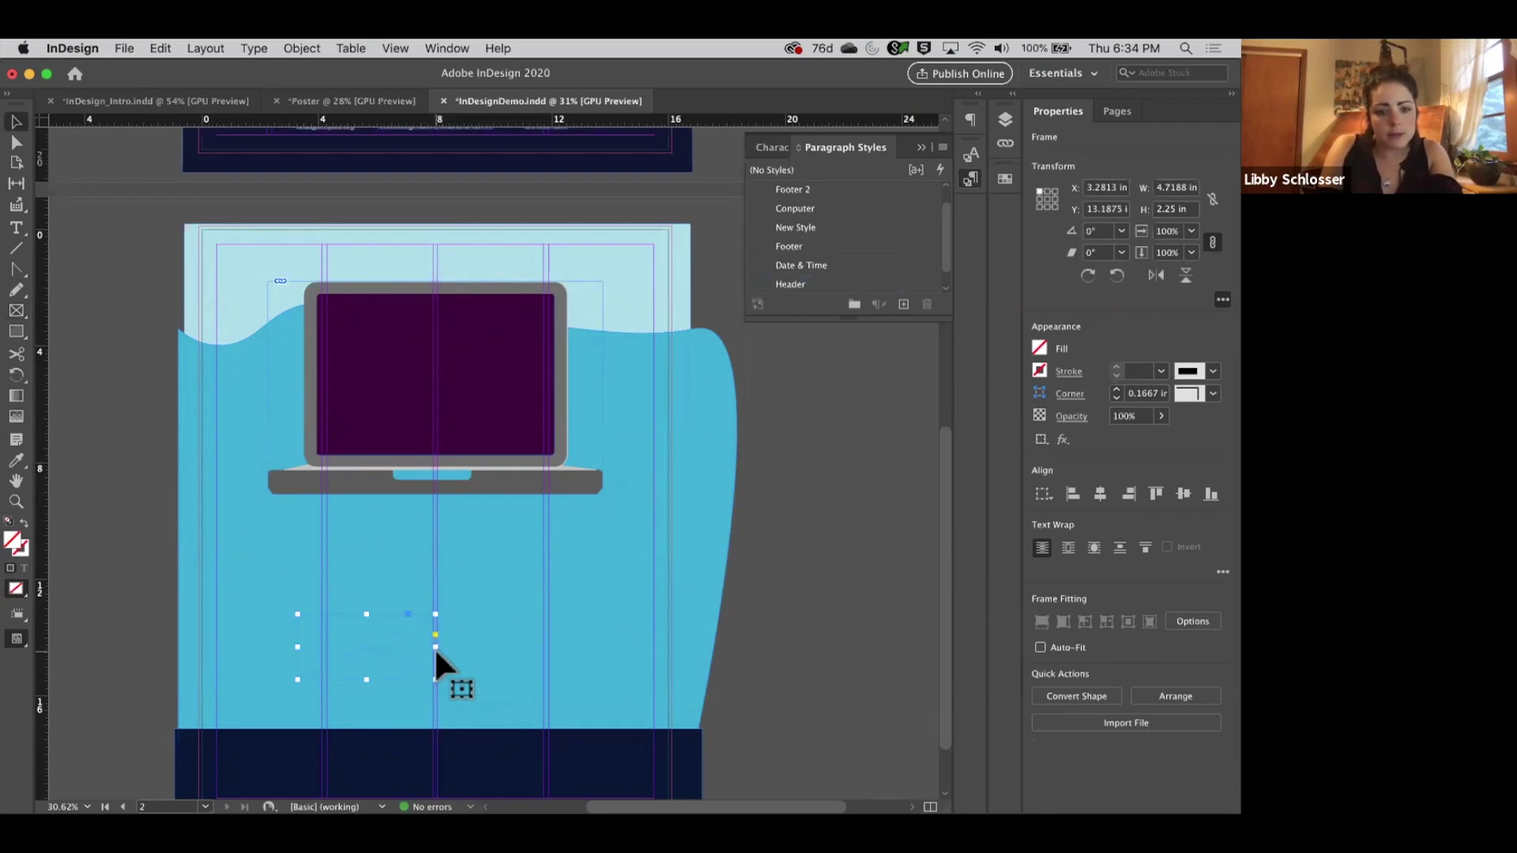
# Duplicate the empty frame directly to its right, placing the copy at X 8.1 in, and clear the selection.
pyautogui.rightClick(368, 641)
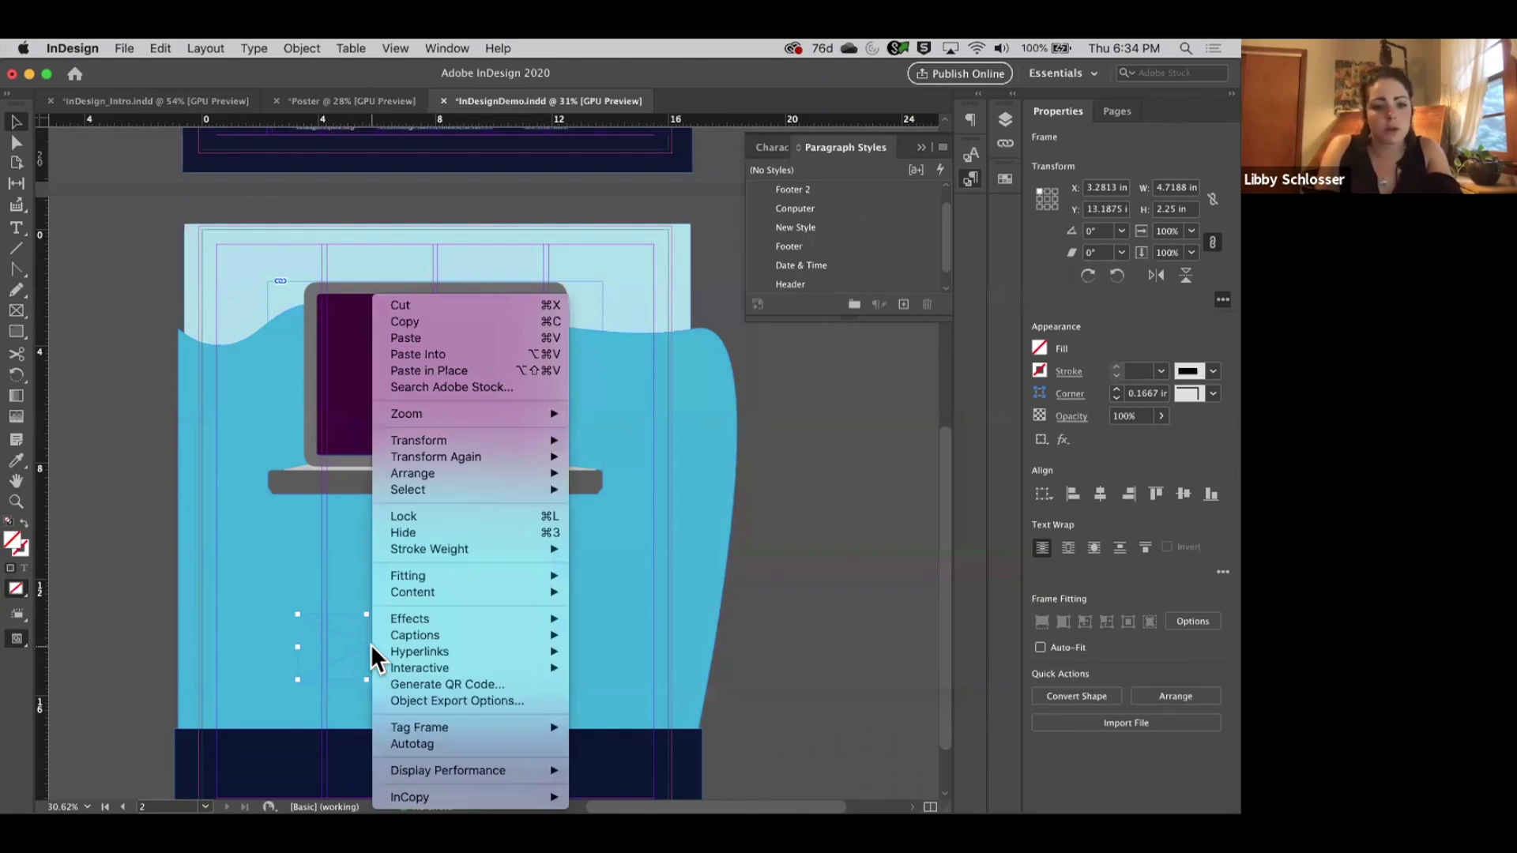
pyautogui.click(353, 645)
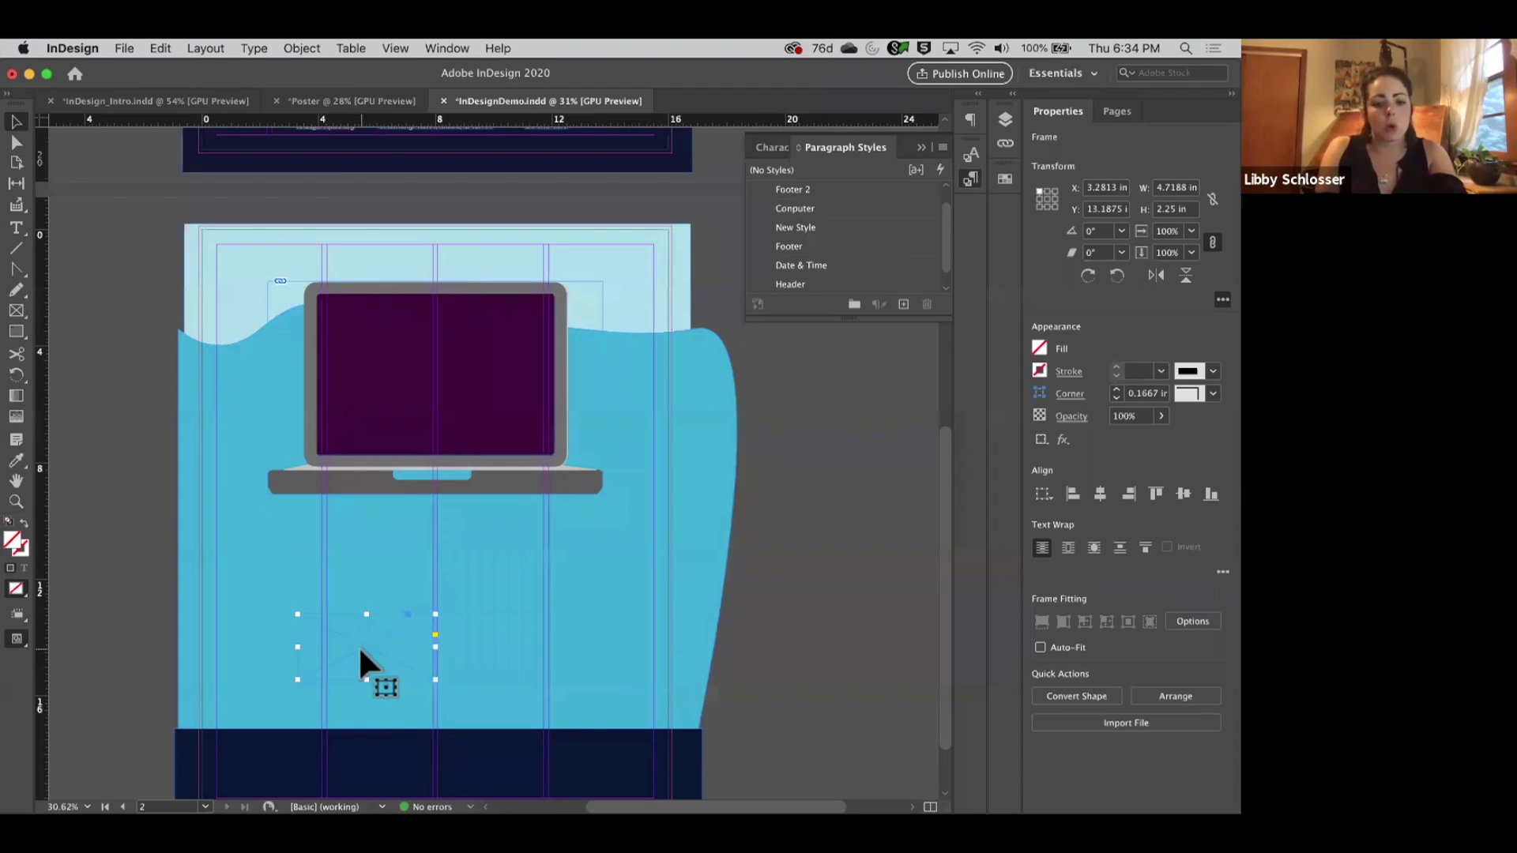
pyautogui.press('super+z')
pyautogui.moveTo(496, 488); pyautogui.dragTo(508, 641)
pyautogui.click(759, 677)
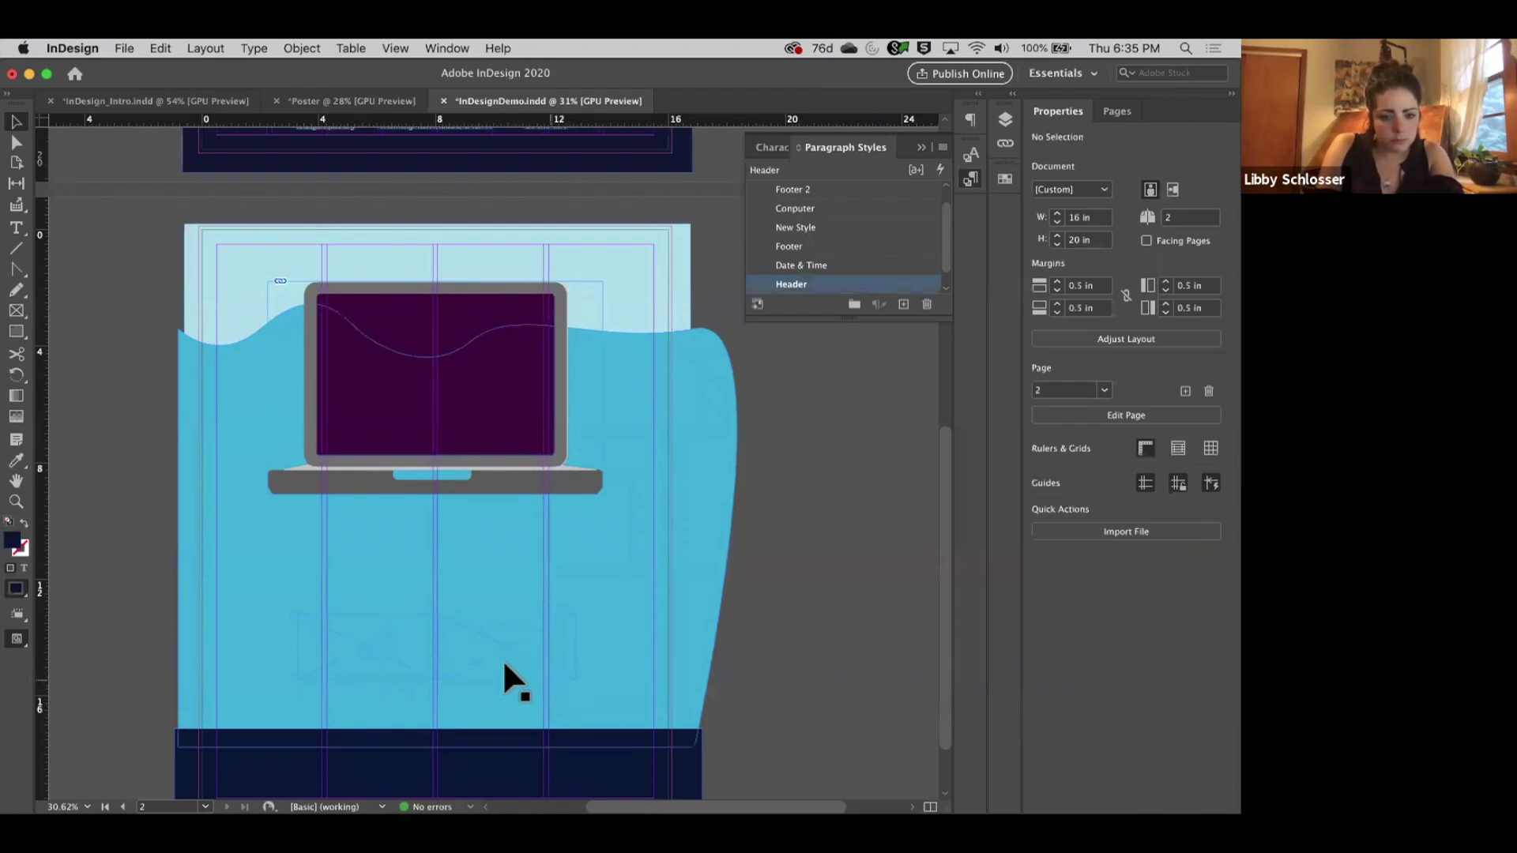
# Place DoSpace_R_RGB_BlueBkg.png from the _LOGOS > Primary > _png > Colored Background folder in the left empty frame.
pyautogui.click(364, 630)
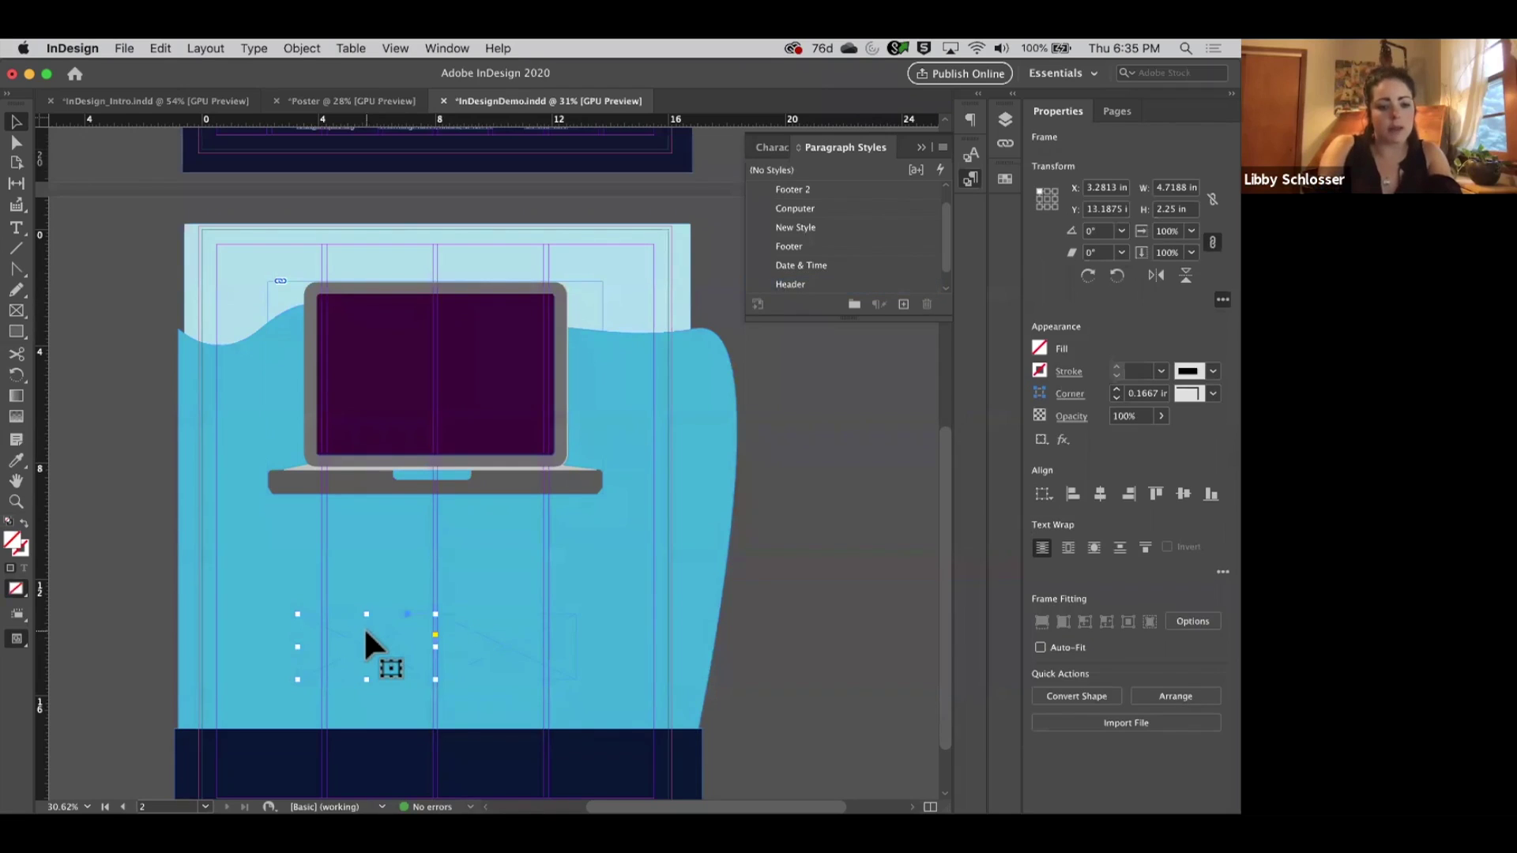
pyautogui.press('super+d')
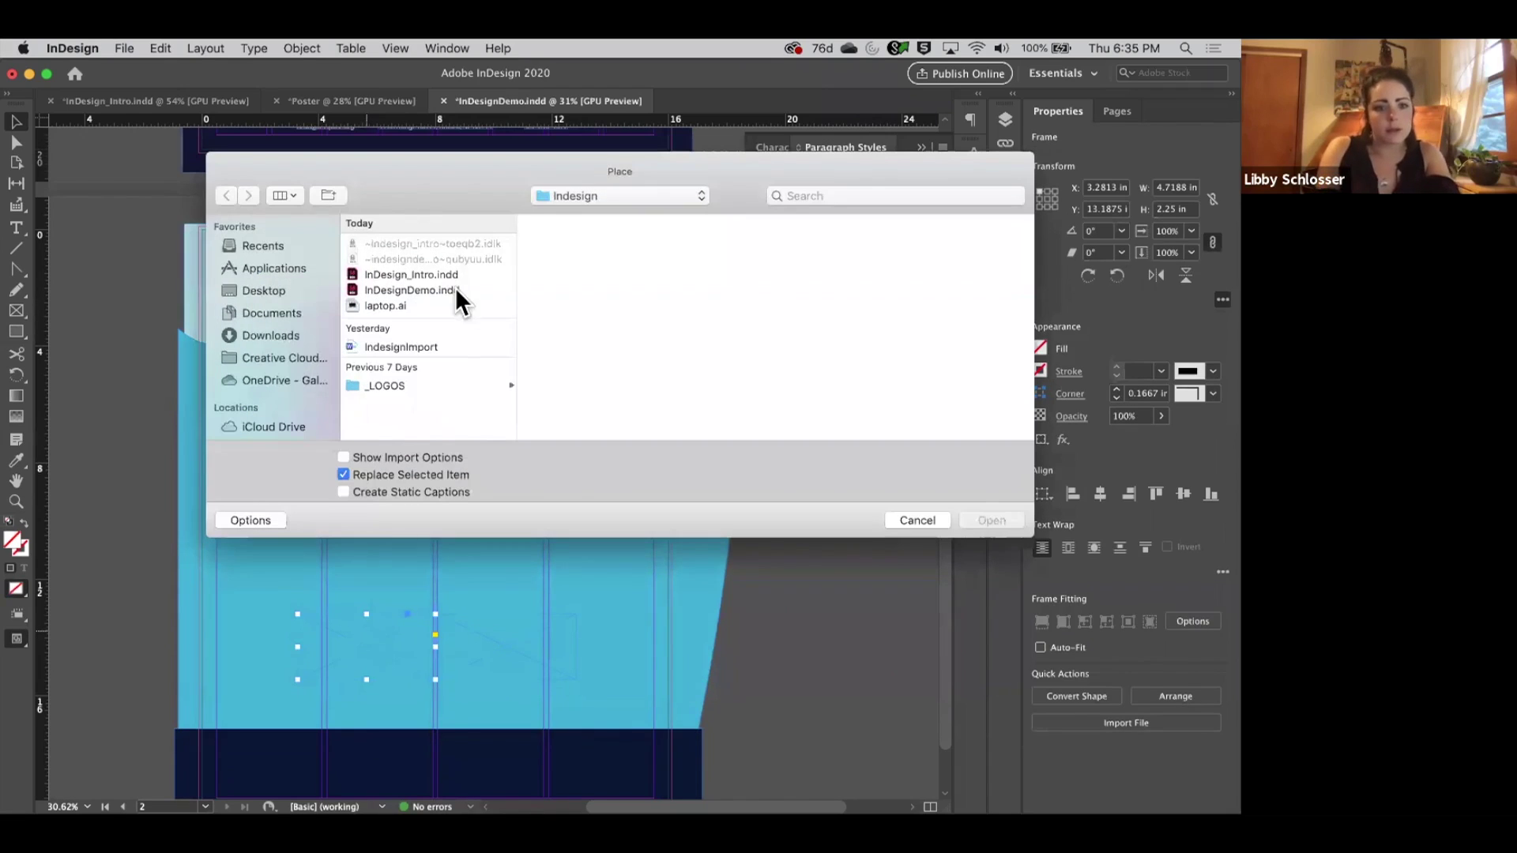
pyautogui.click(433, 386)
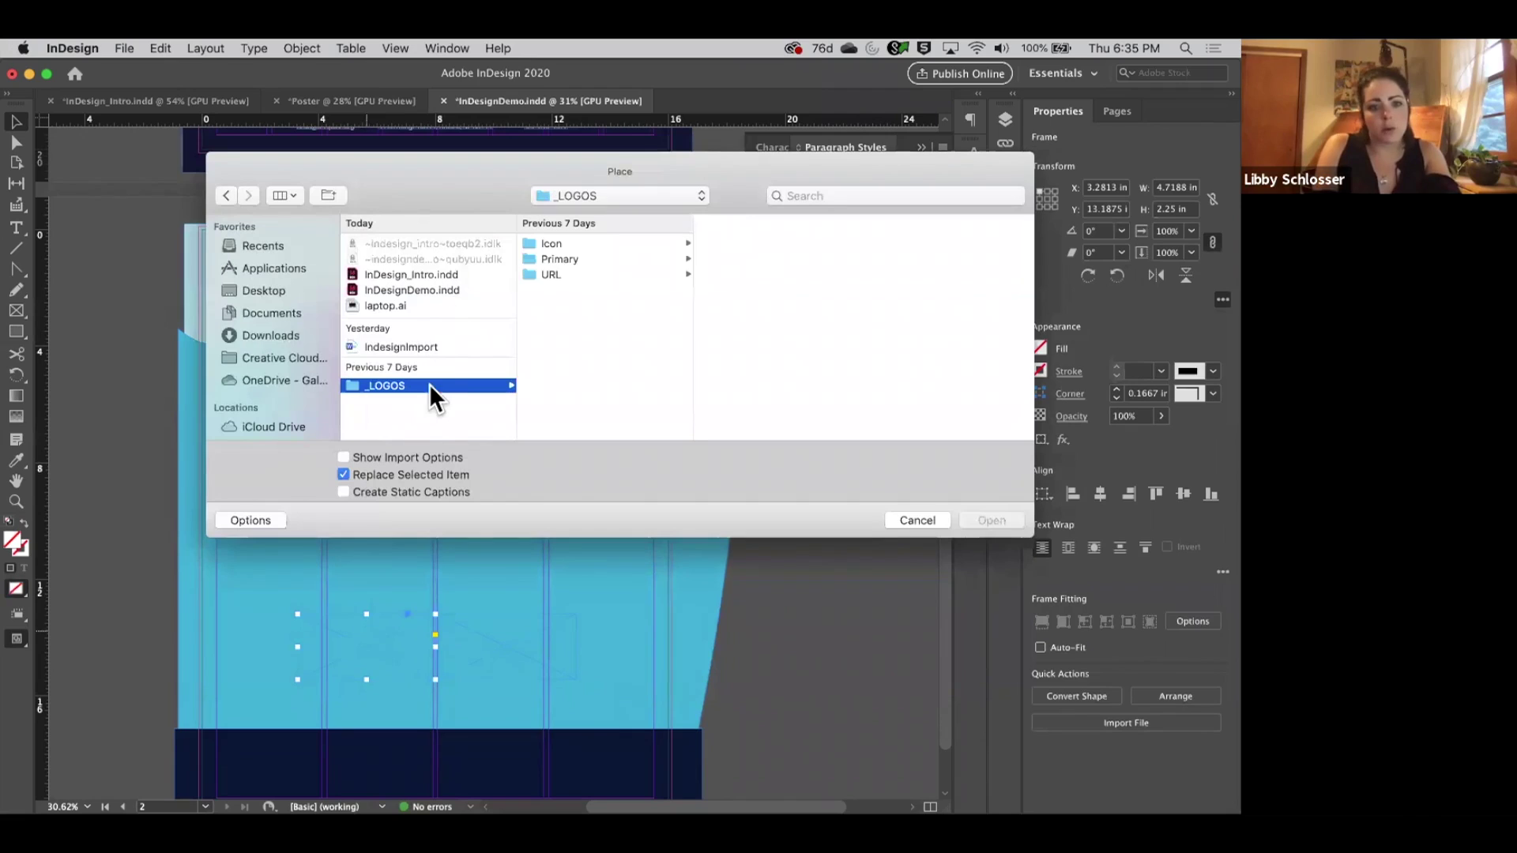
pyautogui.click(590, 259)
pyautogui.click(752, 291)
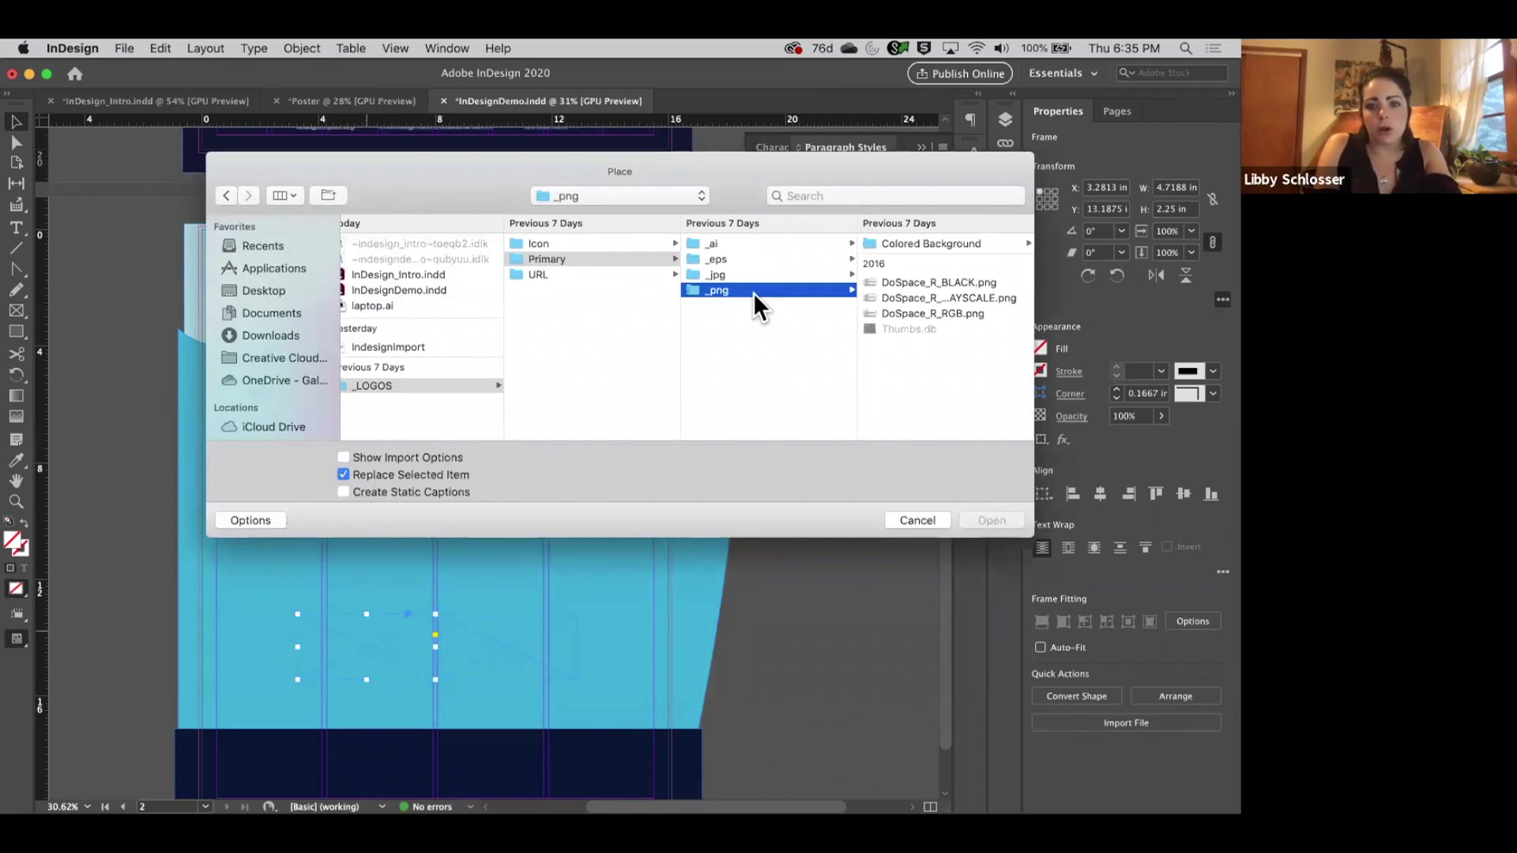
pyautogui.click(945, 244)
pyautogui.click(941, 243)
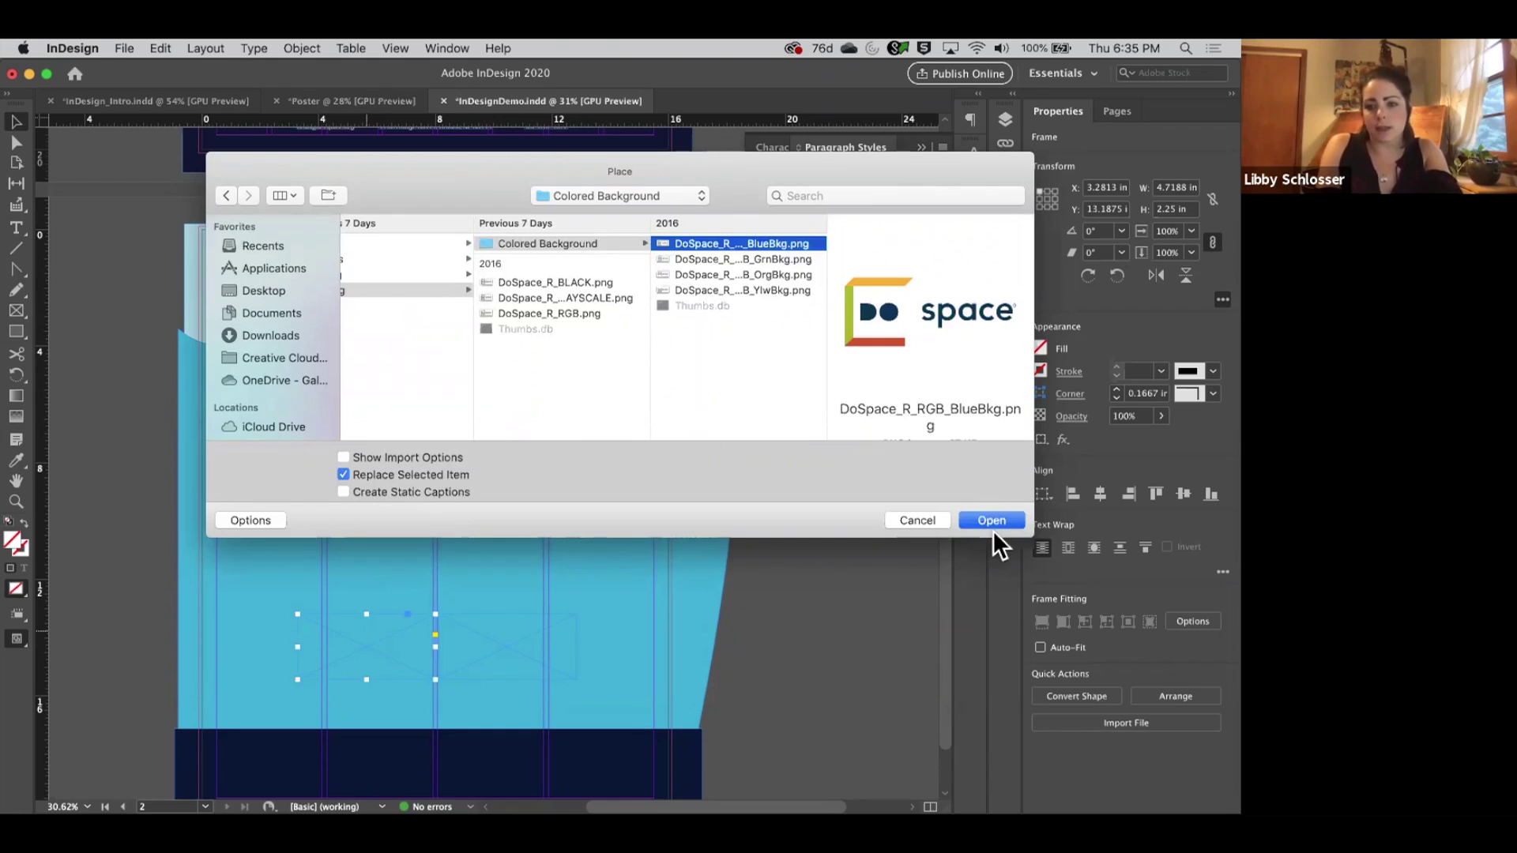
pyautogui.click(992, 521)
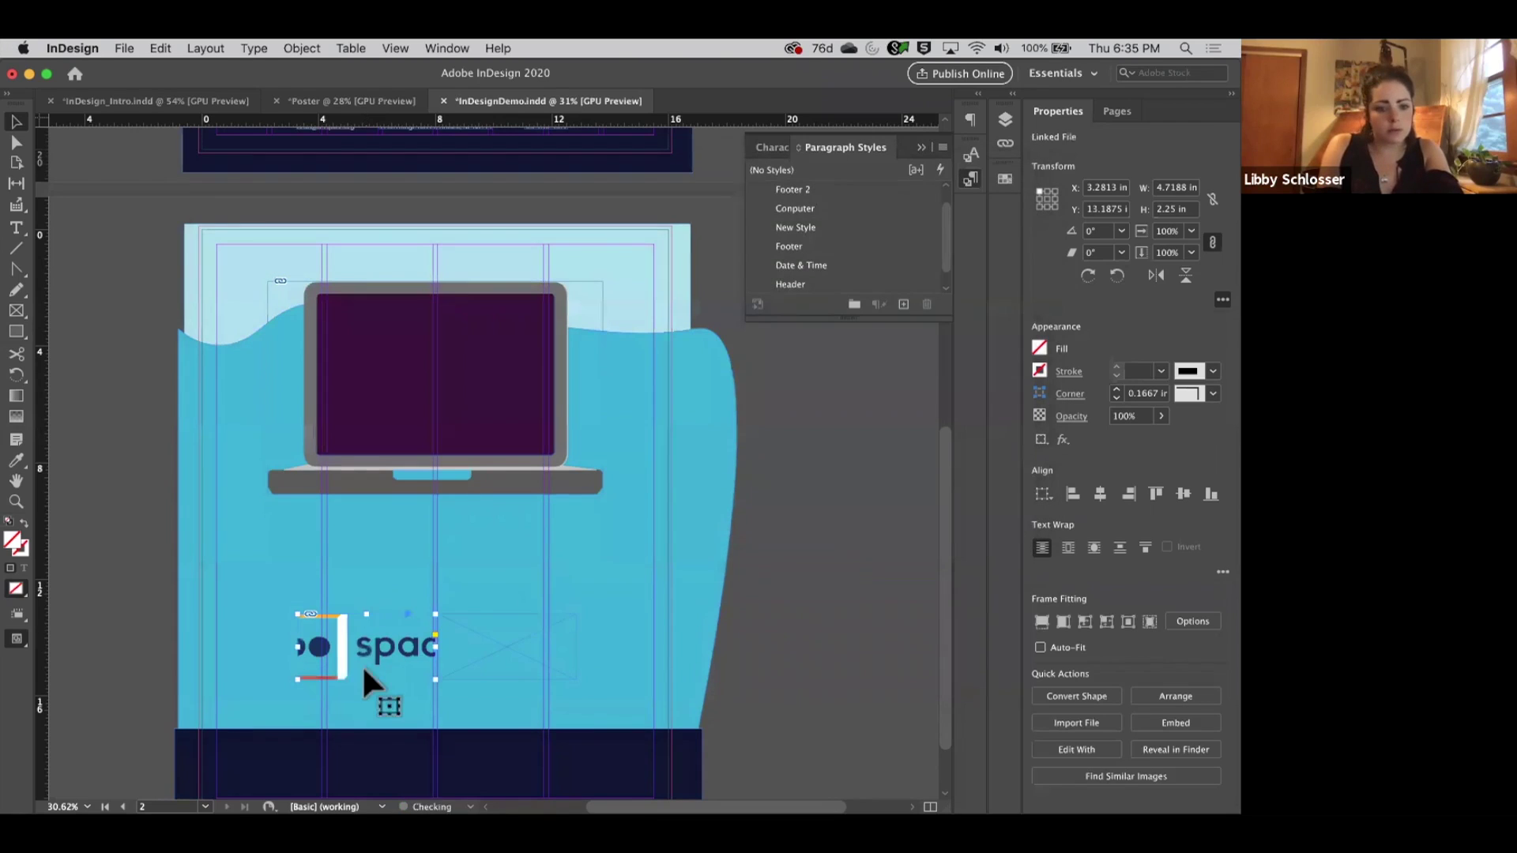
# Fit the frame to the Do Space logo and scale both down proportionally from the center.
pyautogui.doubleClick(434, 678)
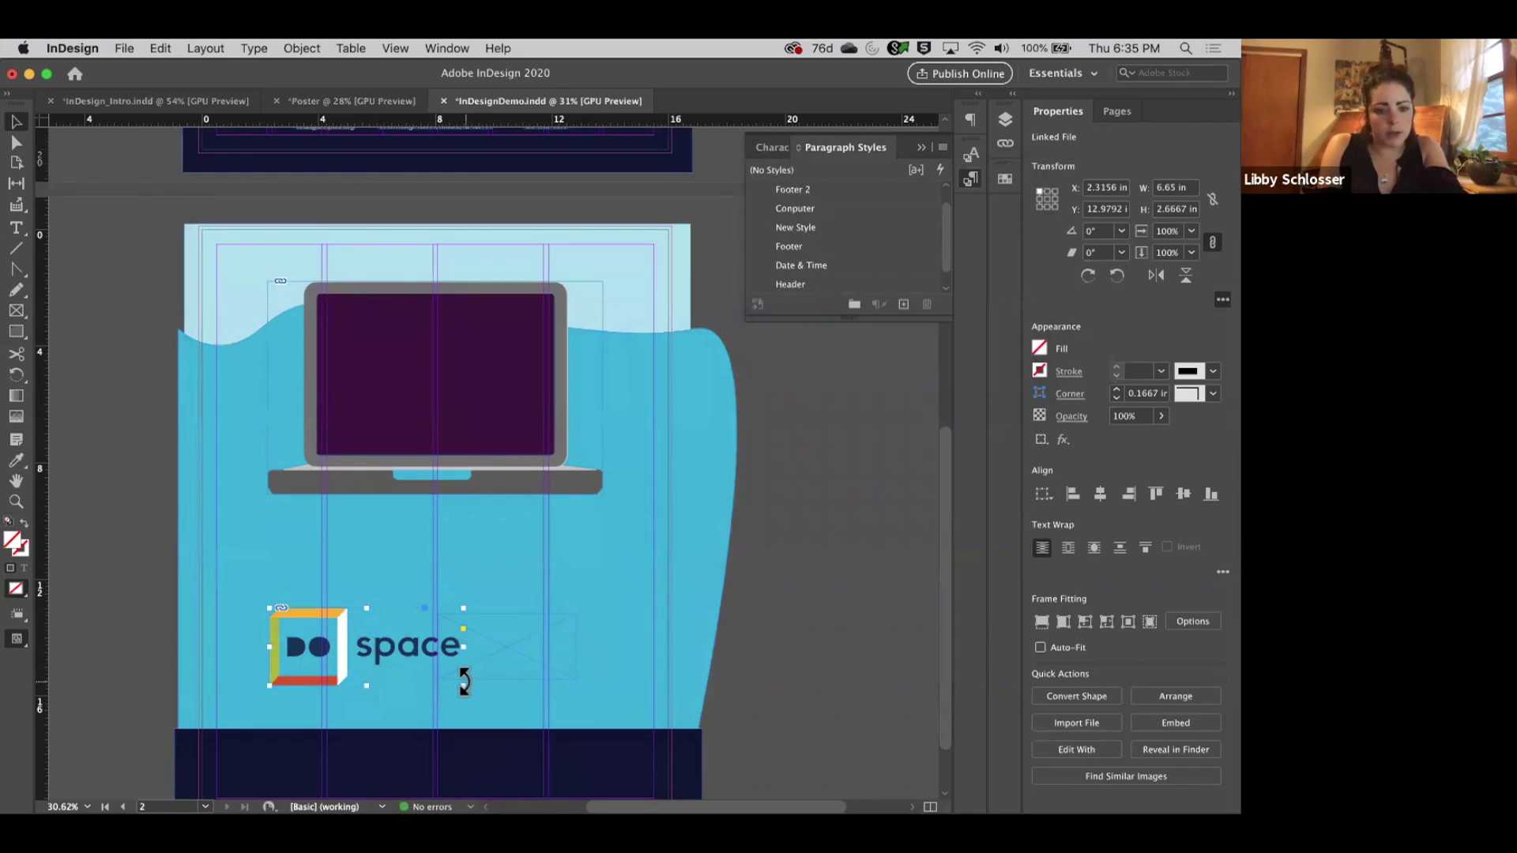
pyautogui.moveTo(463, 684); pyautogui.dragTo(415, 665)
# Place the InDesign logo download.png from the Downloads folder in the empty frame beside the Do Space logo.
pyautogui.click(505, 658)
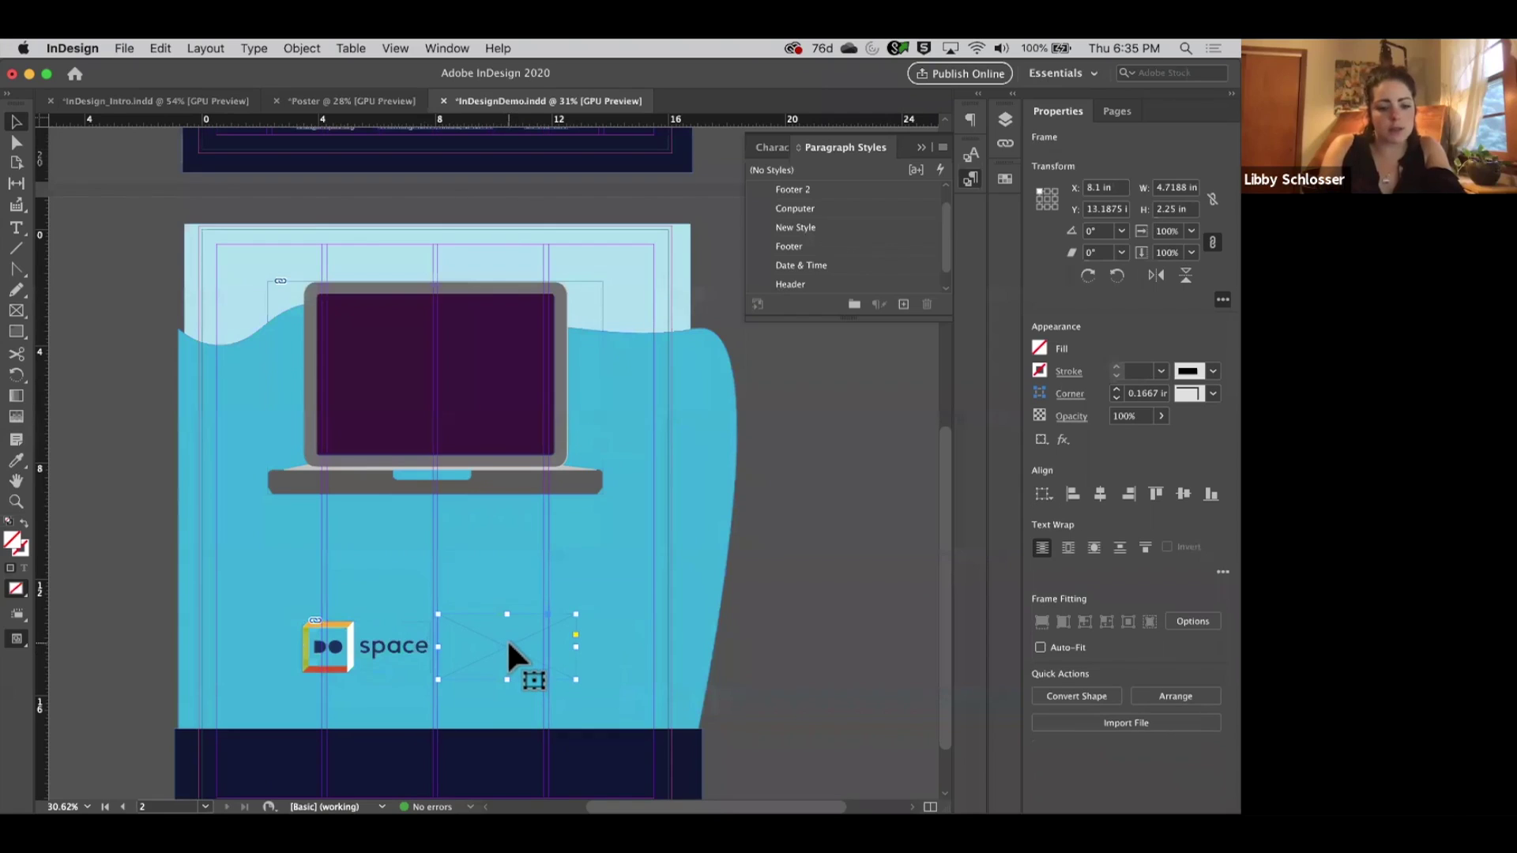
pyautogui.press('super+d')
pyautogui.click(585, 199)
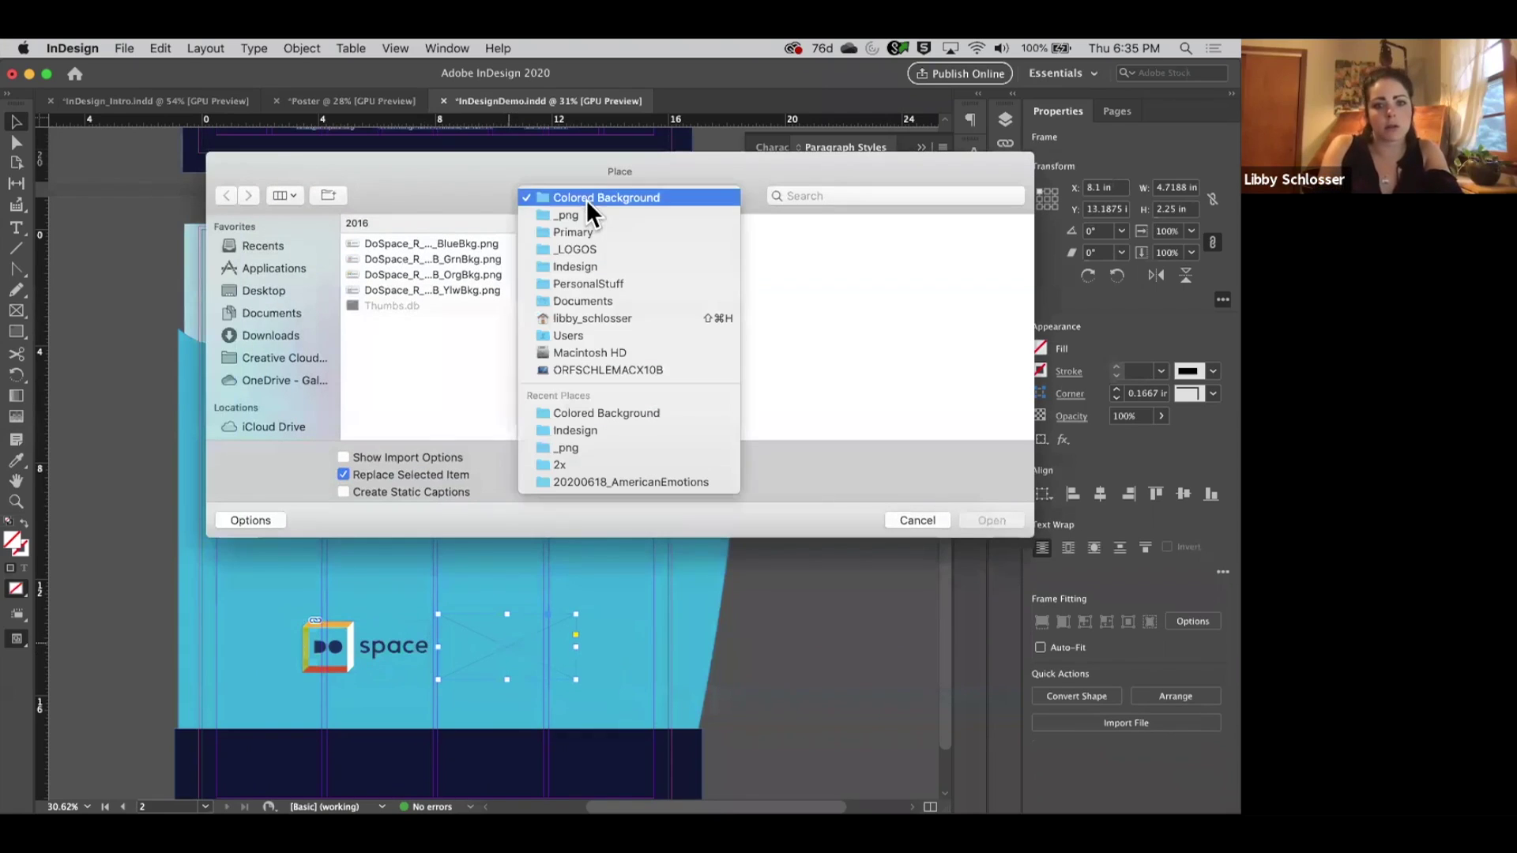
pyautogui.click(611, 268)
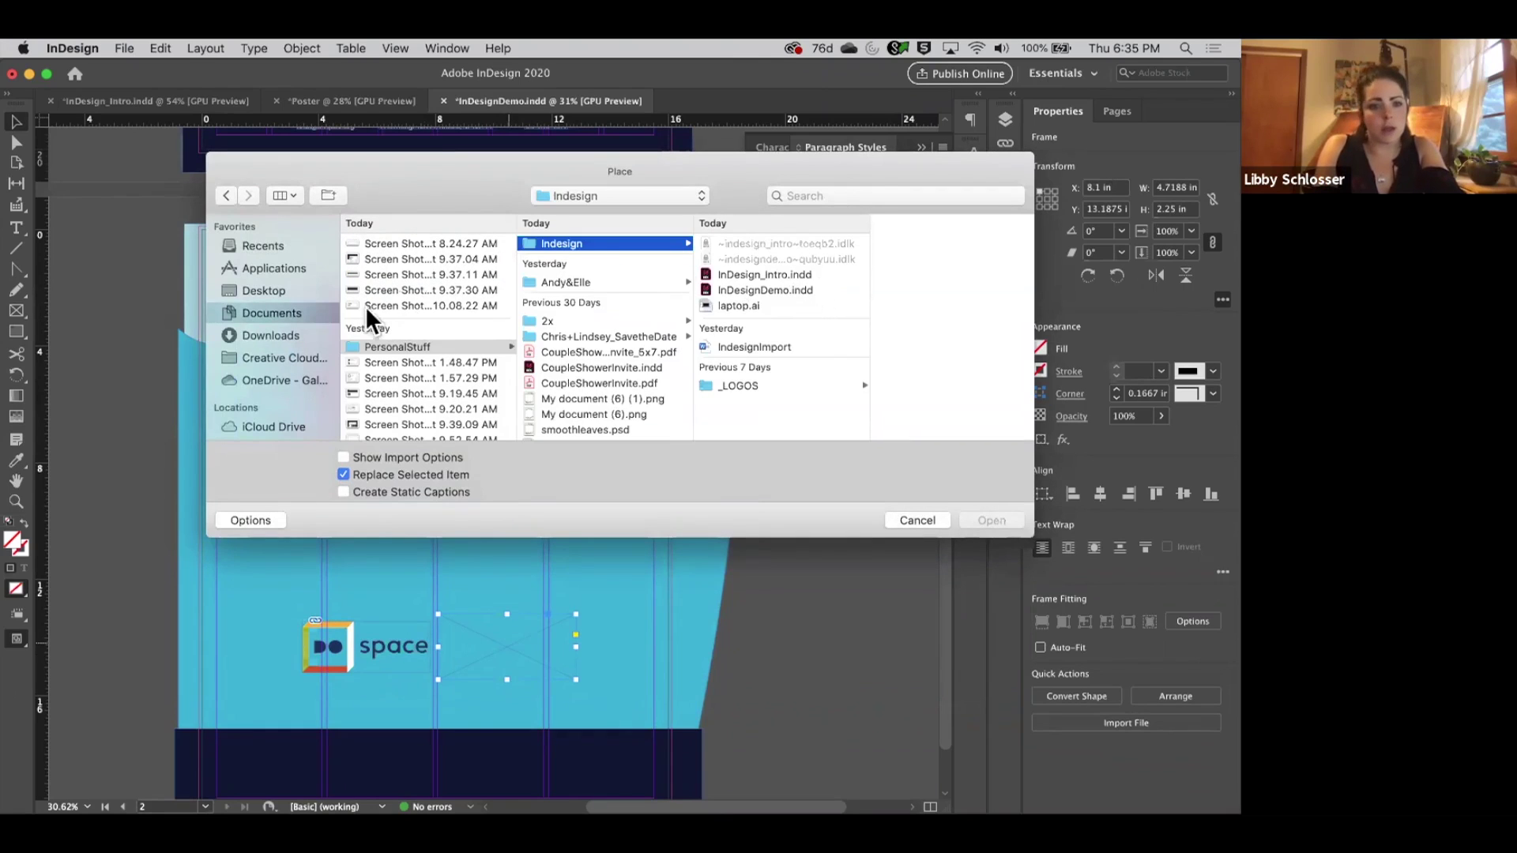
pyautogui.click(304, 337)
pyautogui.click(455, 242)
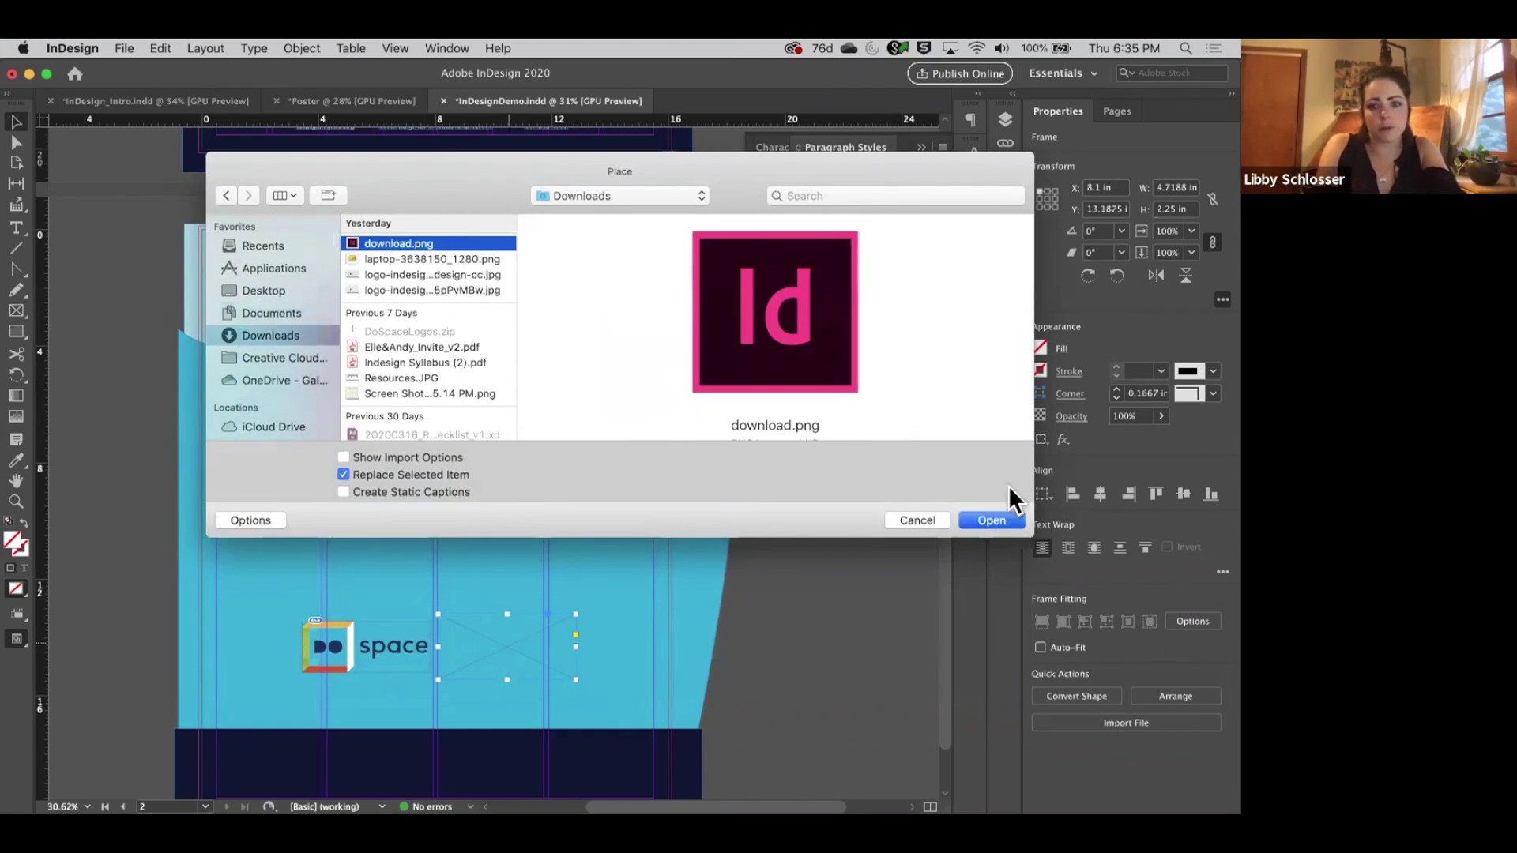
pyautogui.click(1000, 515)
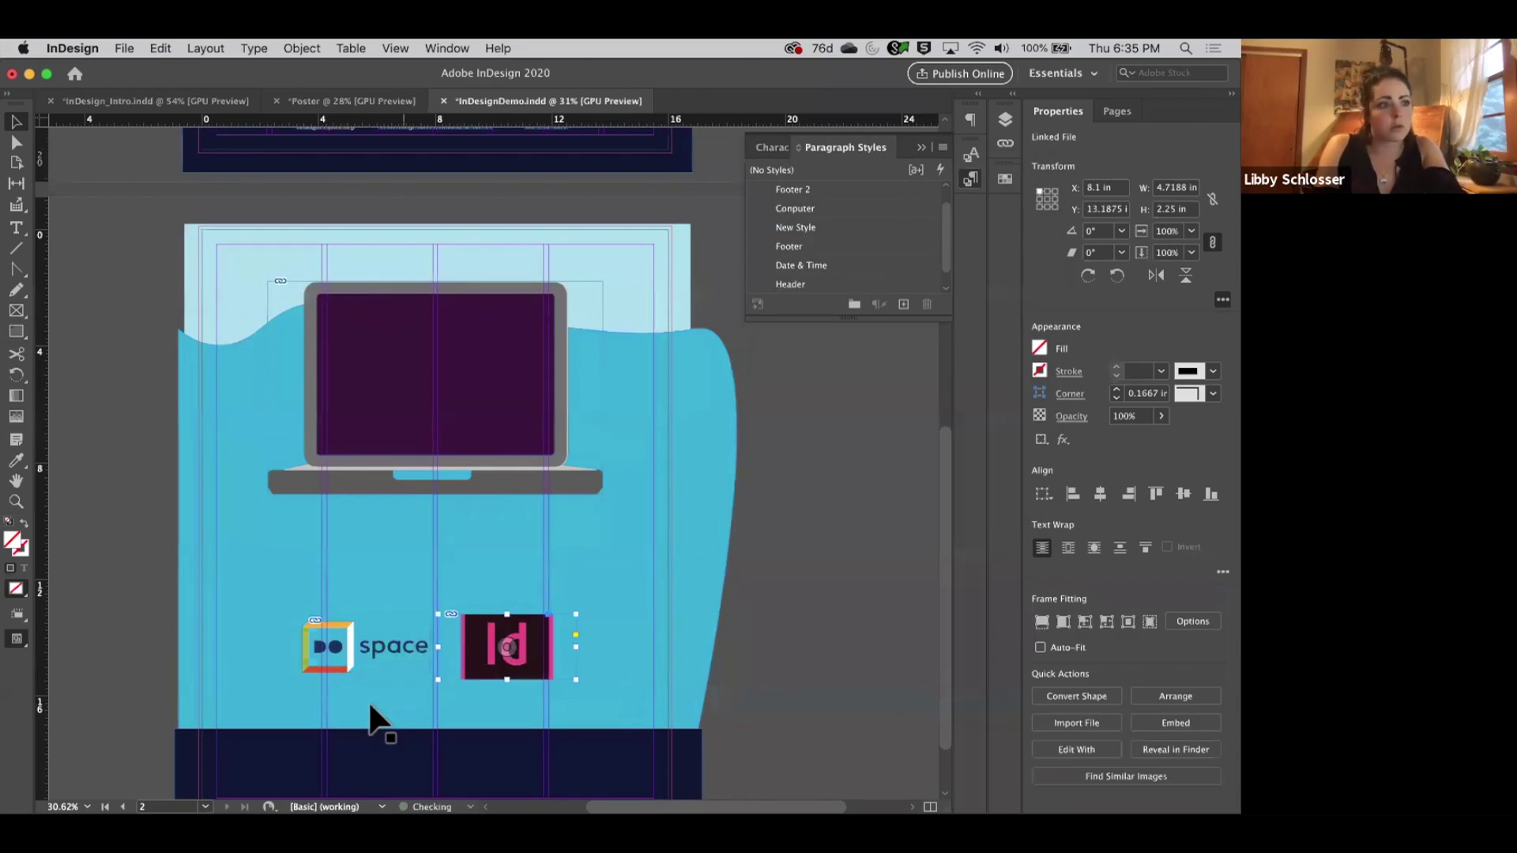
# Shrink the InDesign logo, fit its frame to about 1.96 by 1.91 in, and move it next to the Do Space logo.
pyautogui.click(506, 652)
pyautogui.moveTo(557, 604); pyautogui.dragTo(538, 621)
pyautogui.click(707, 623)
pyautogui.click(557, 647)
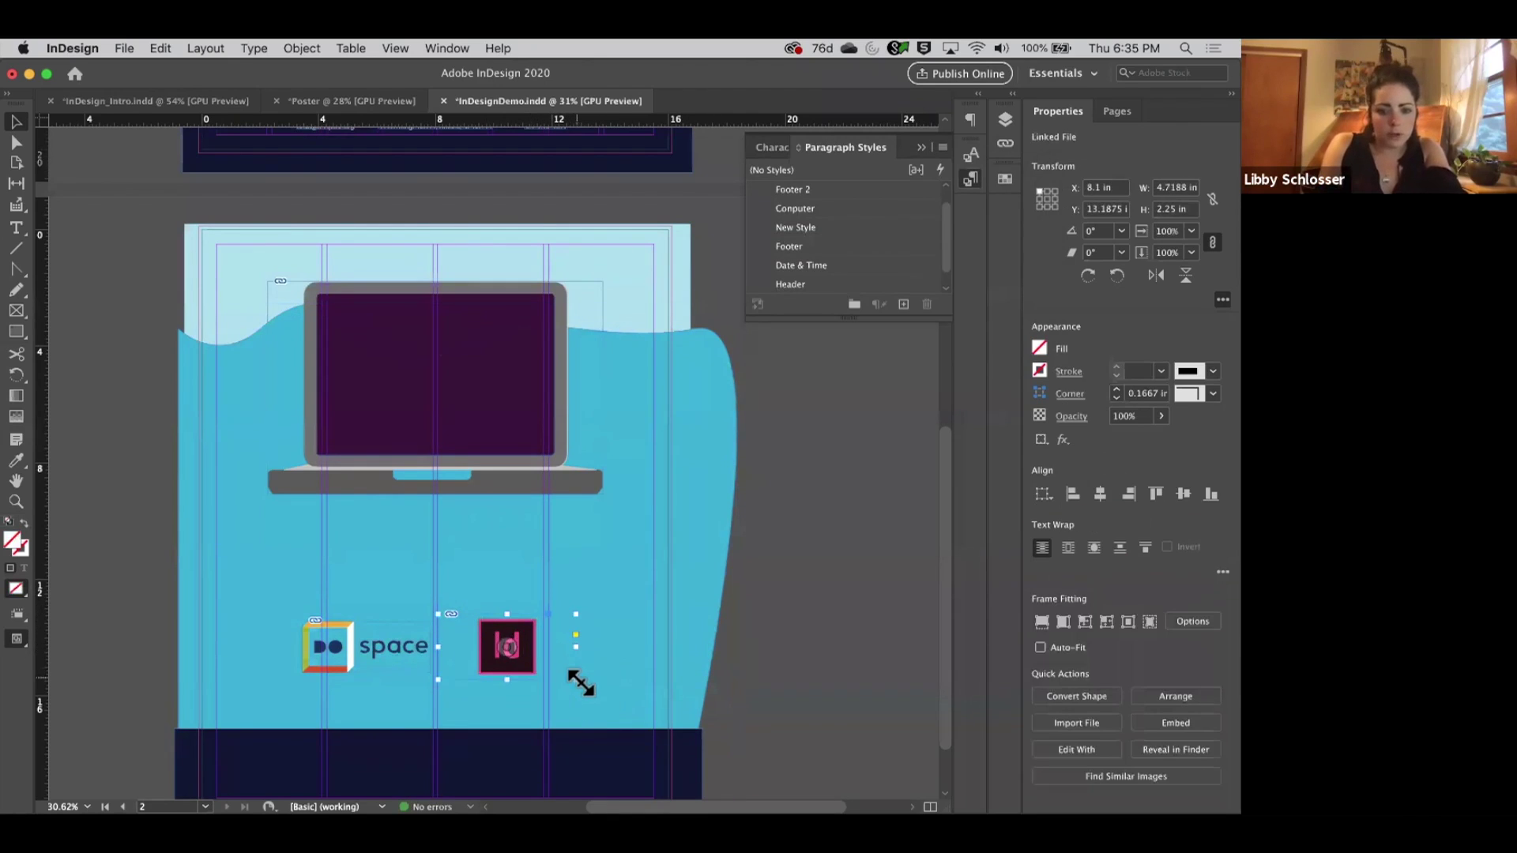
pyautogui.click(577, 679)
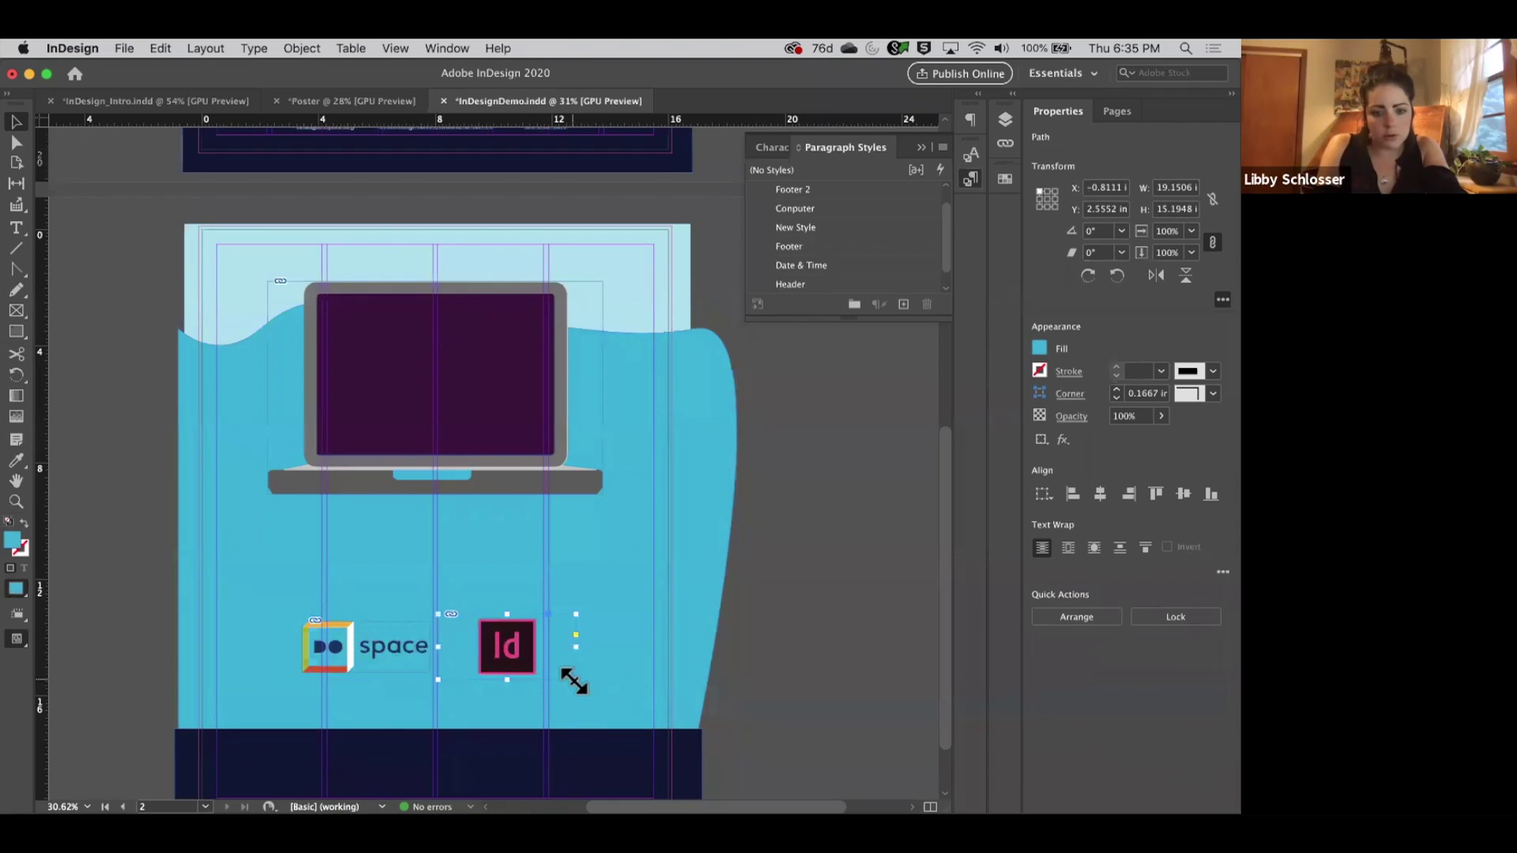
pyautogui.click(572, 676)
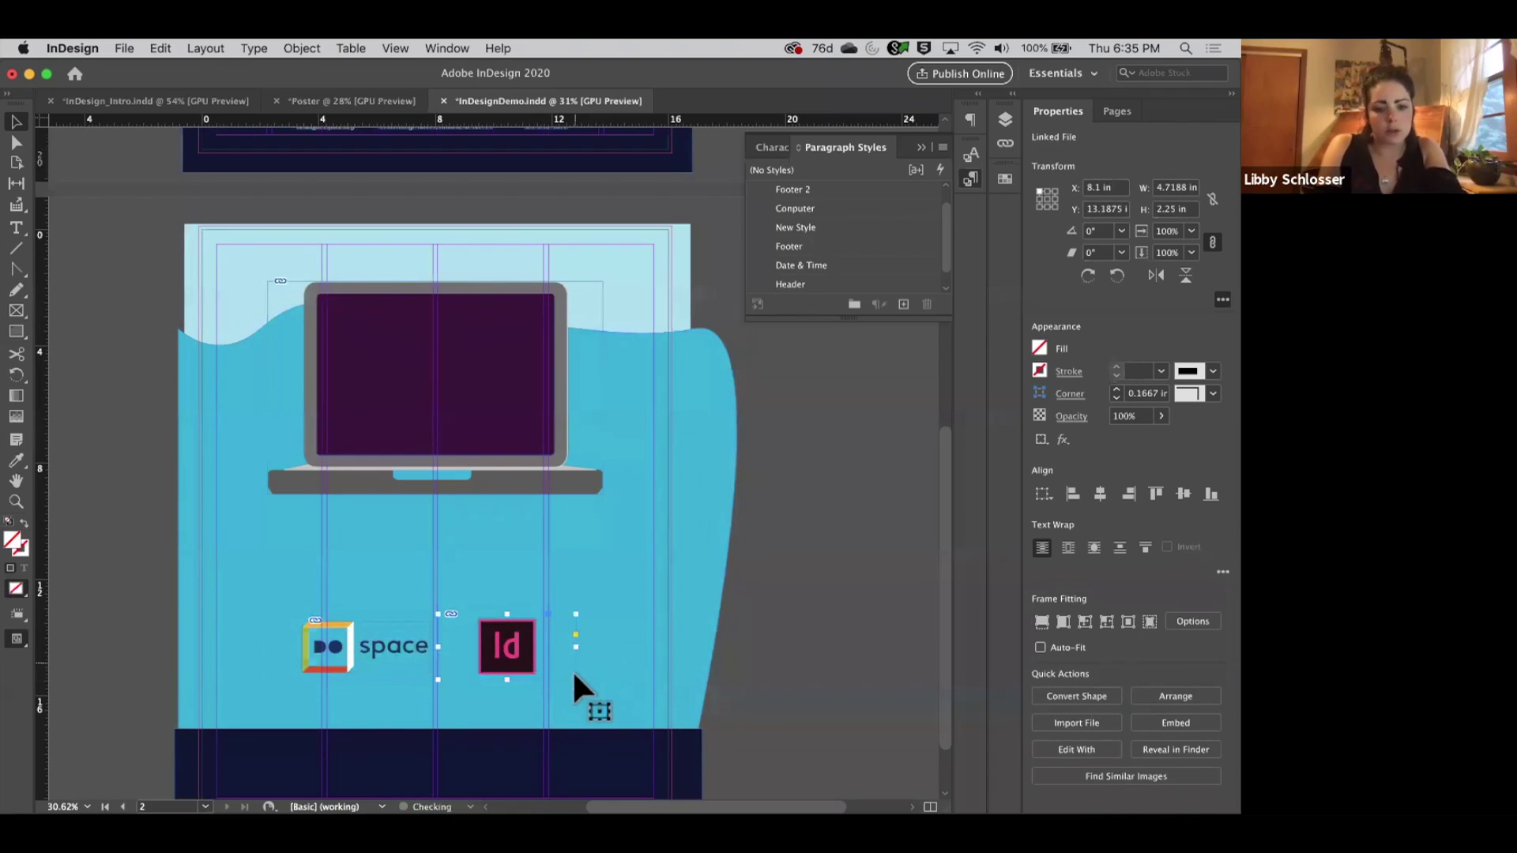
pyautogui.moveTo(573, 678); pyautogui.dragTo(477, 662)
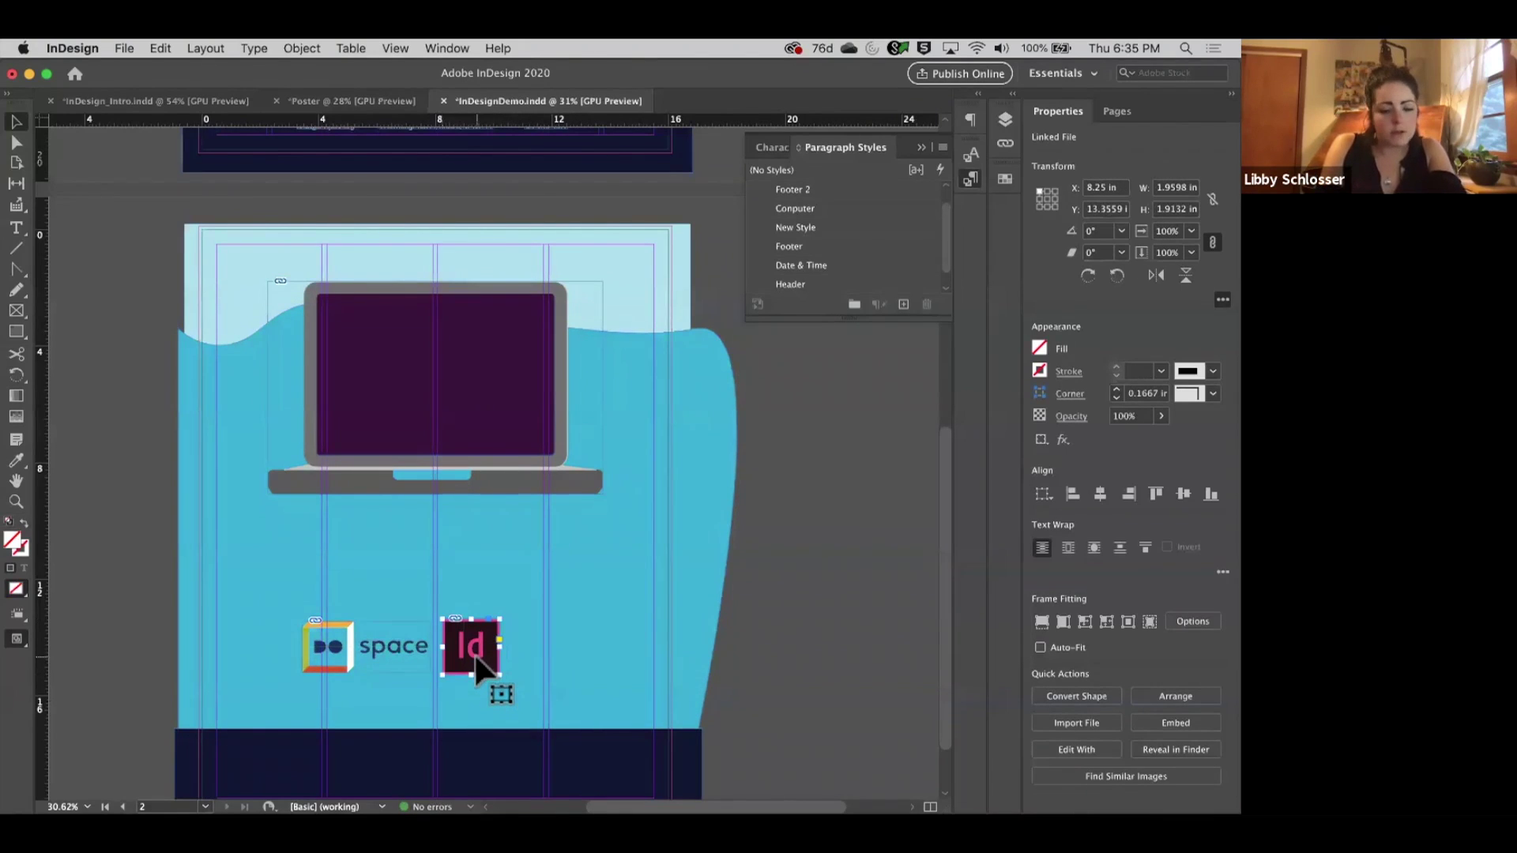
pyautogui.scroll(3, 476, 662)
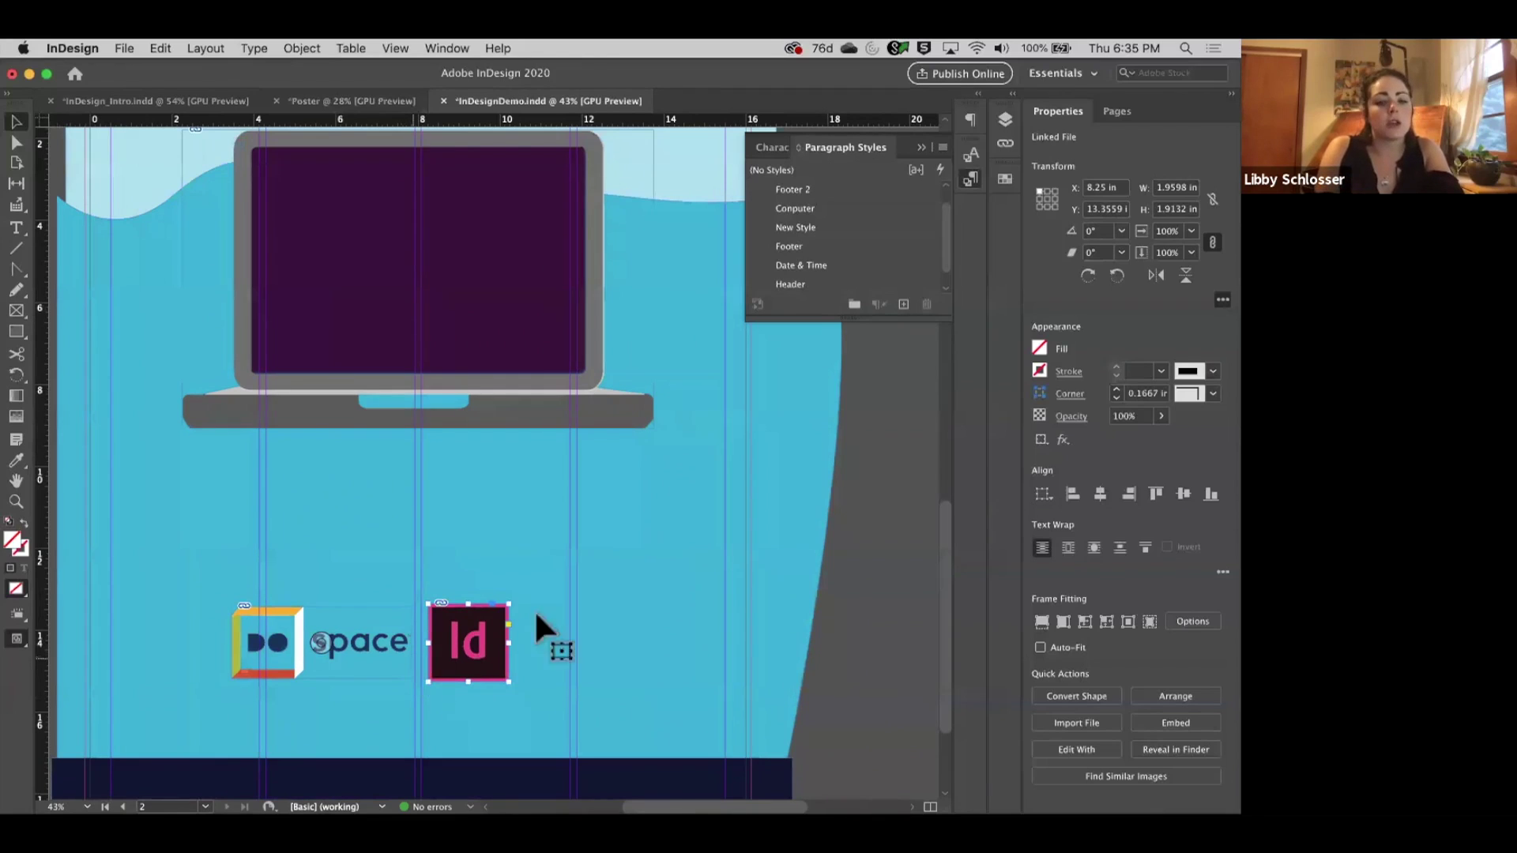
pyautogui.scroll(-3, 614, 567)
pyautogui.scroll(3, 615, 573)
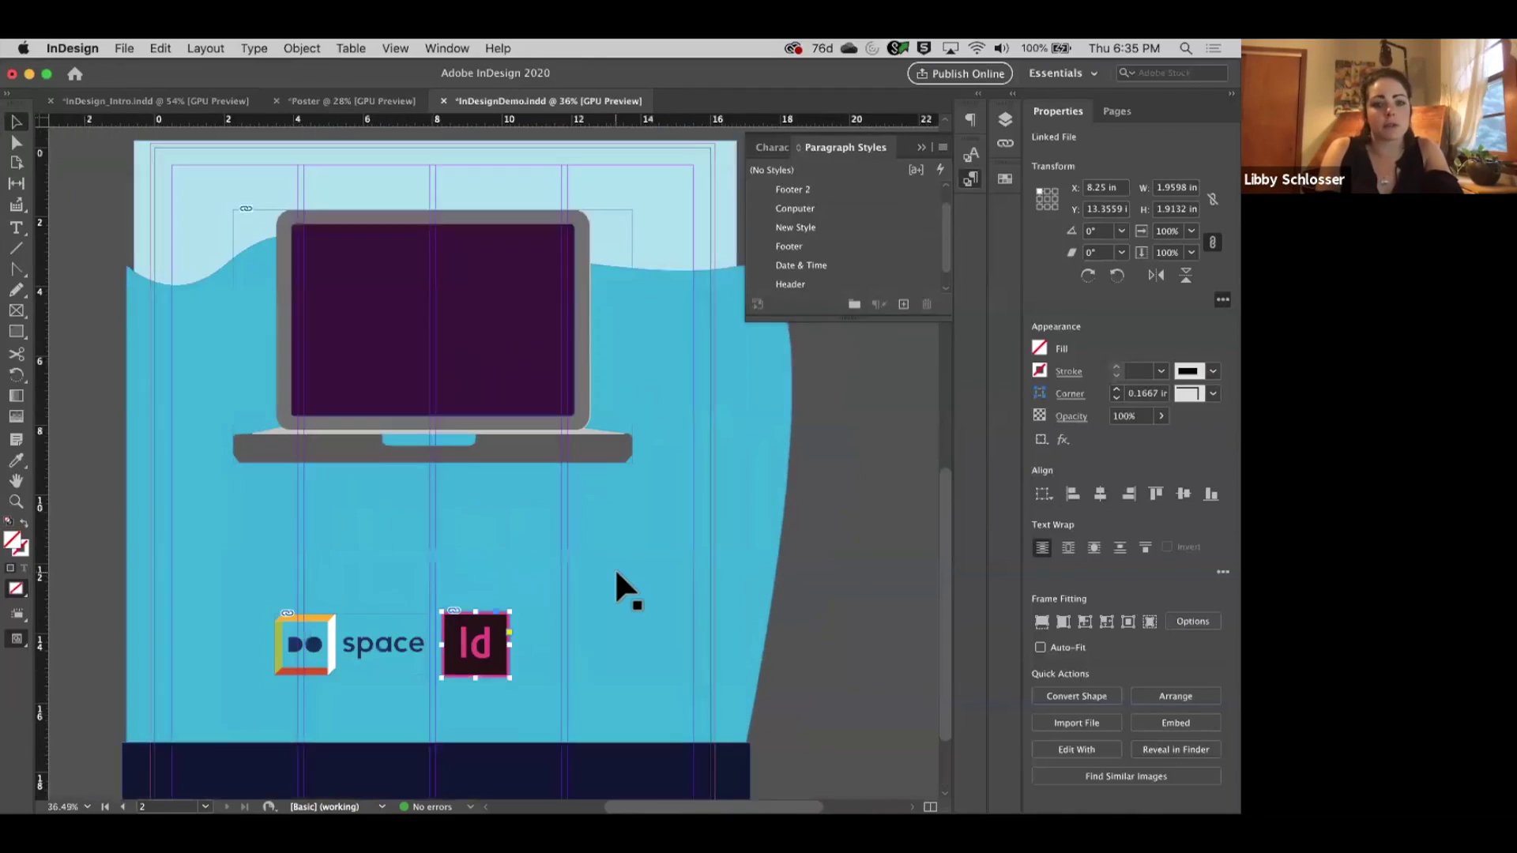
pyautogui.scroll(-3, 615, 573)
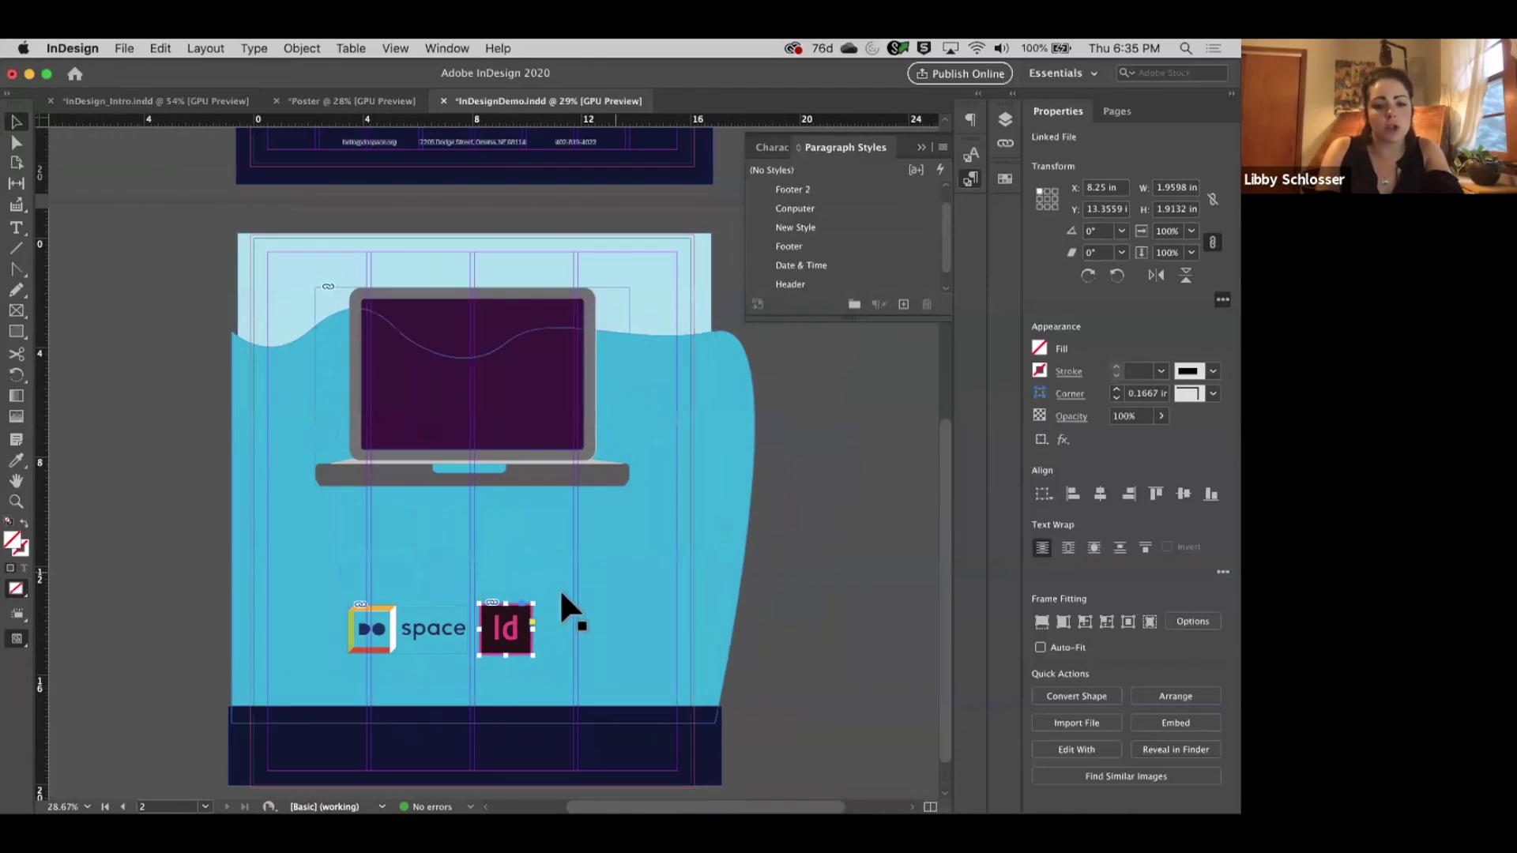
# With nothing selected, load laptop.ai from the Indesign folder for placing on the page.
pyautogui.click(861, 584)
pyautogui.press('super+d')
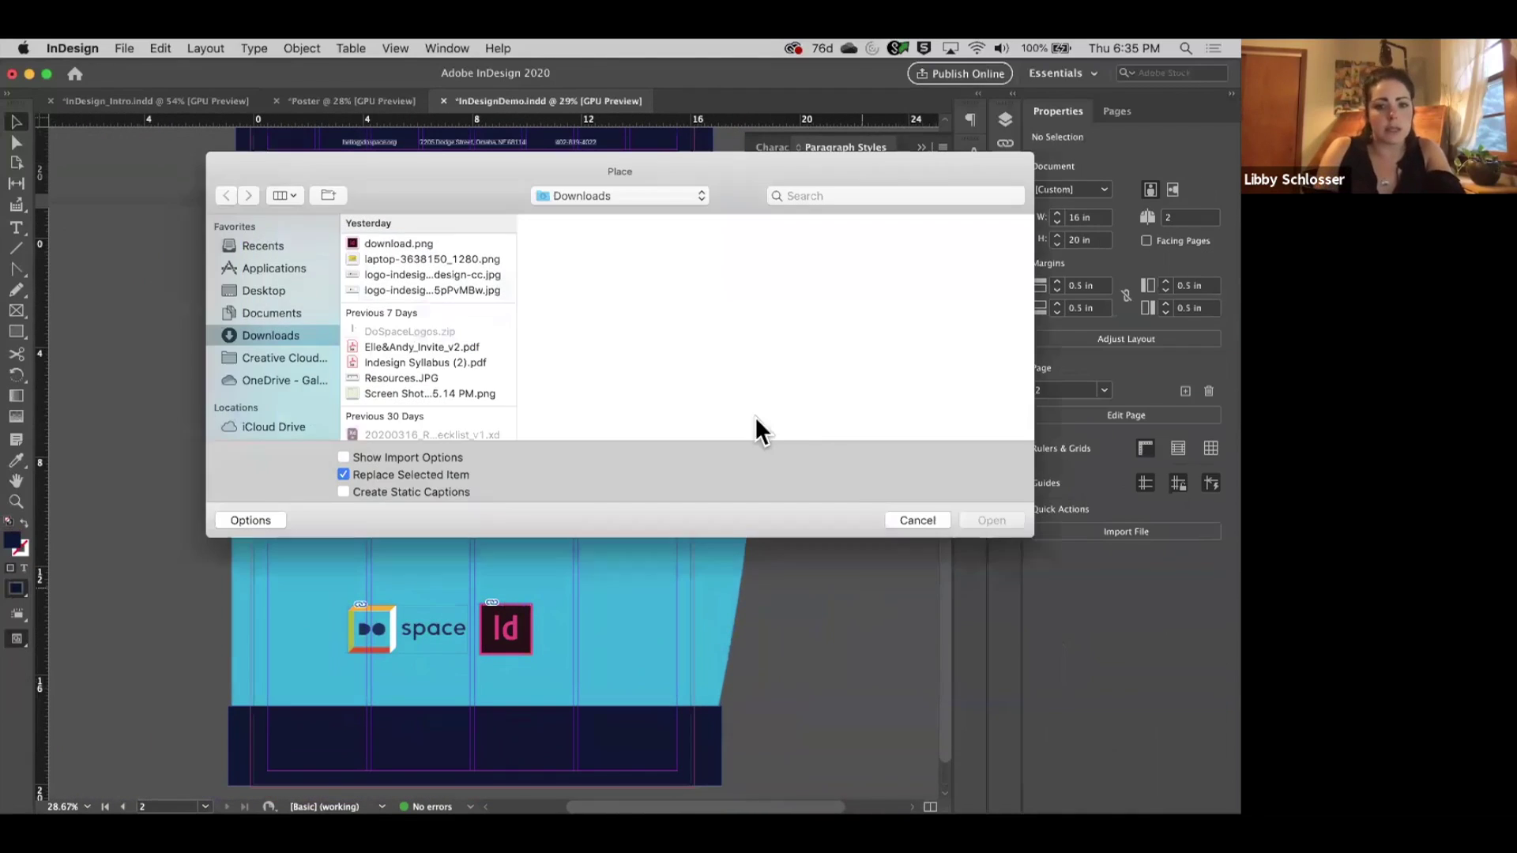
pyautogui.click(248, 311)
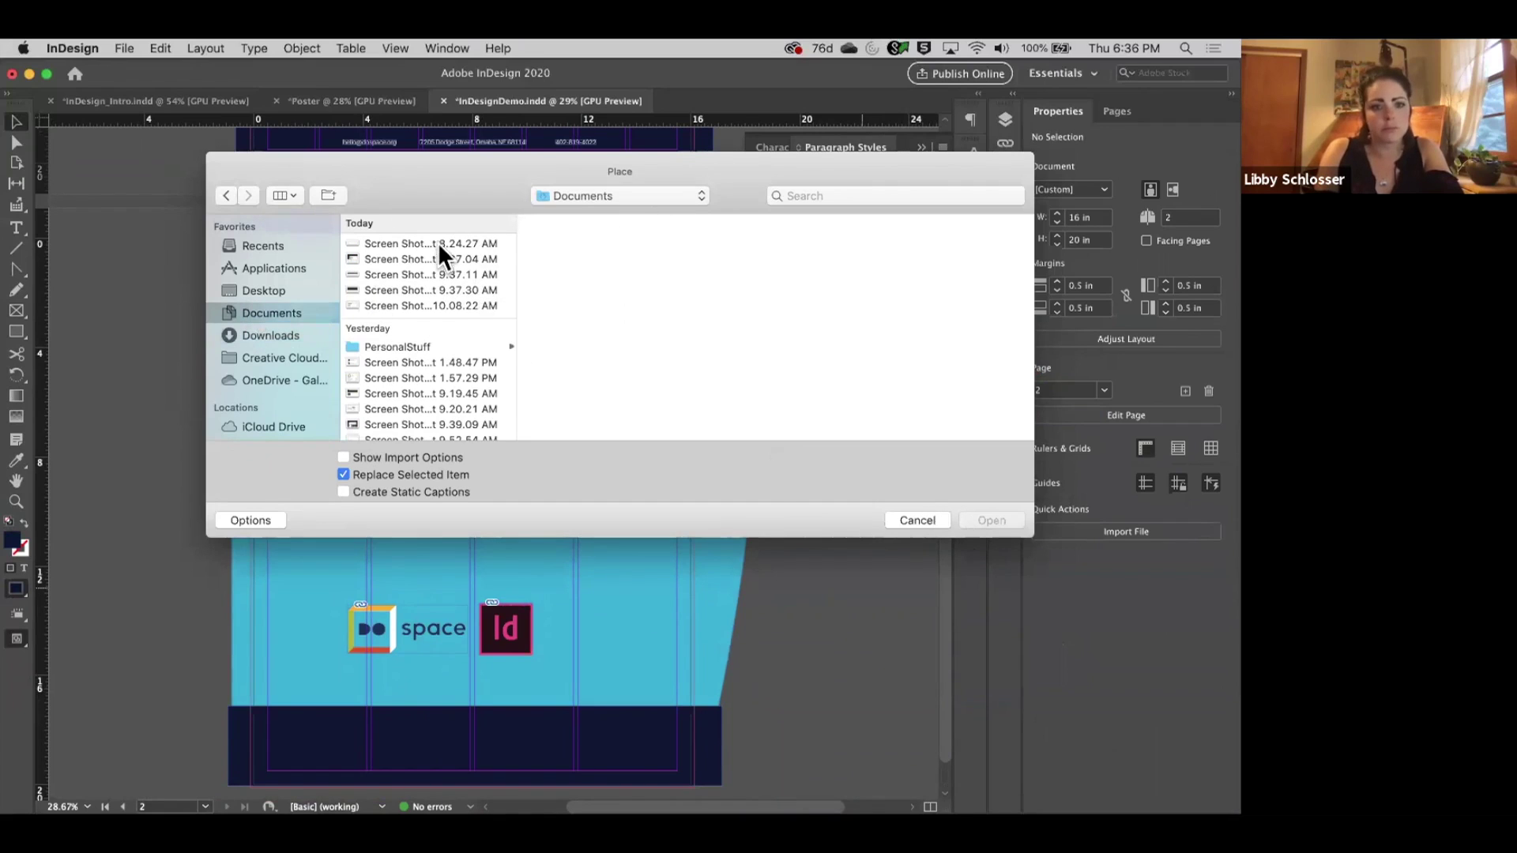
pyautogui.click(644, 196)
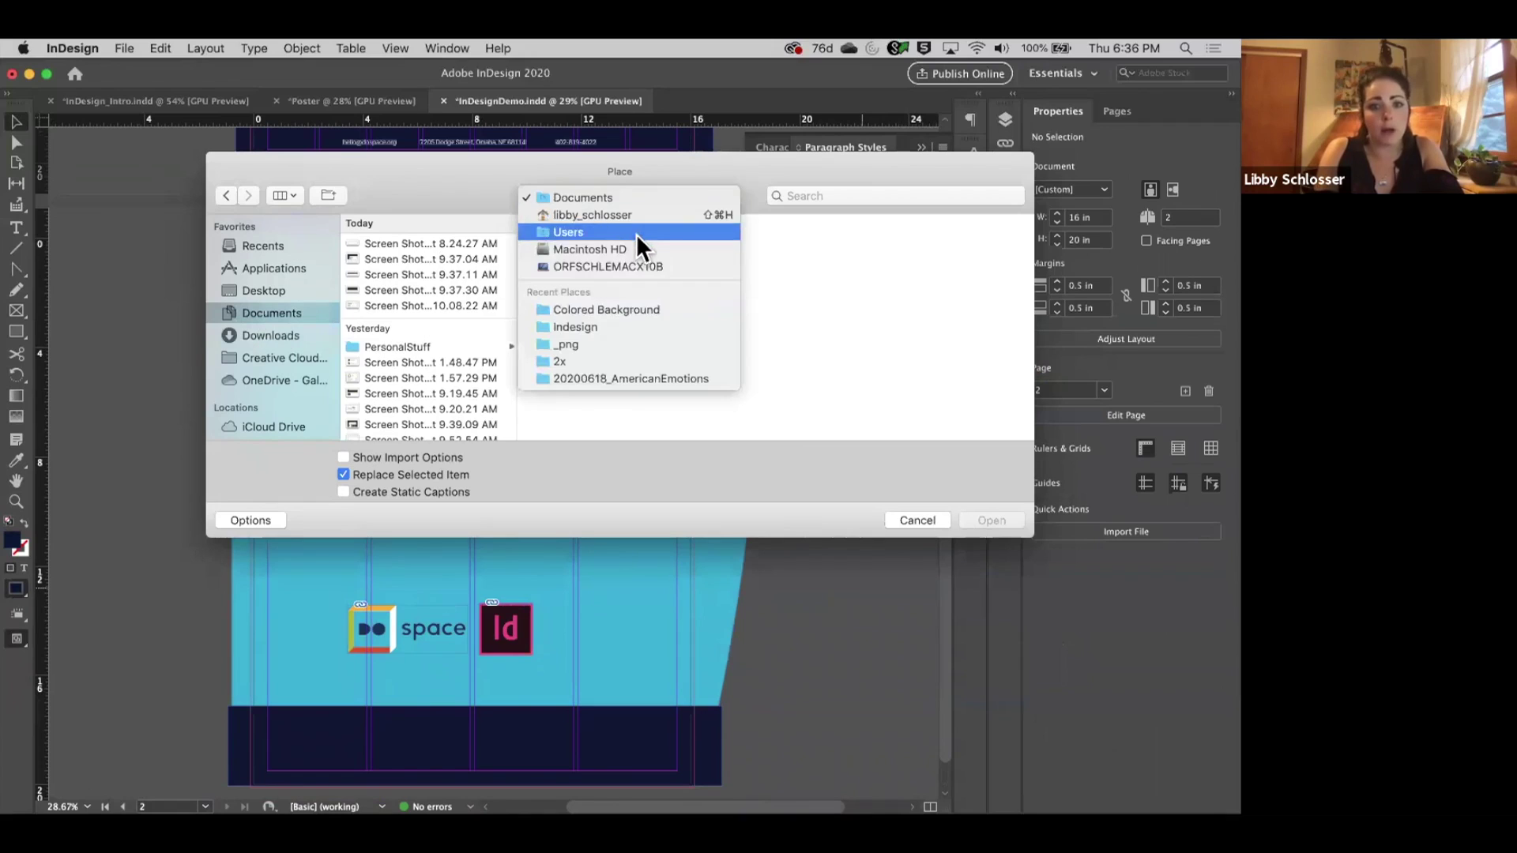
pyautogui.click(638, 321)
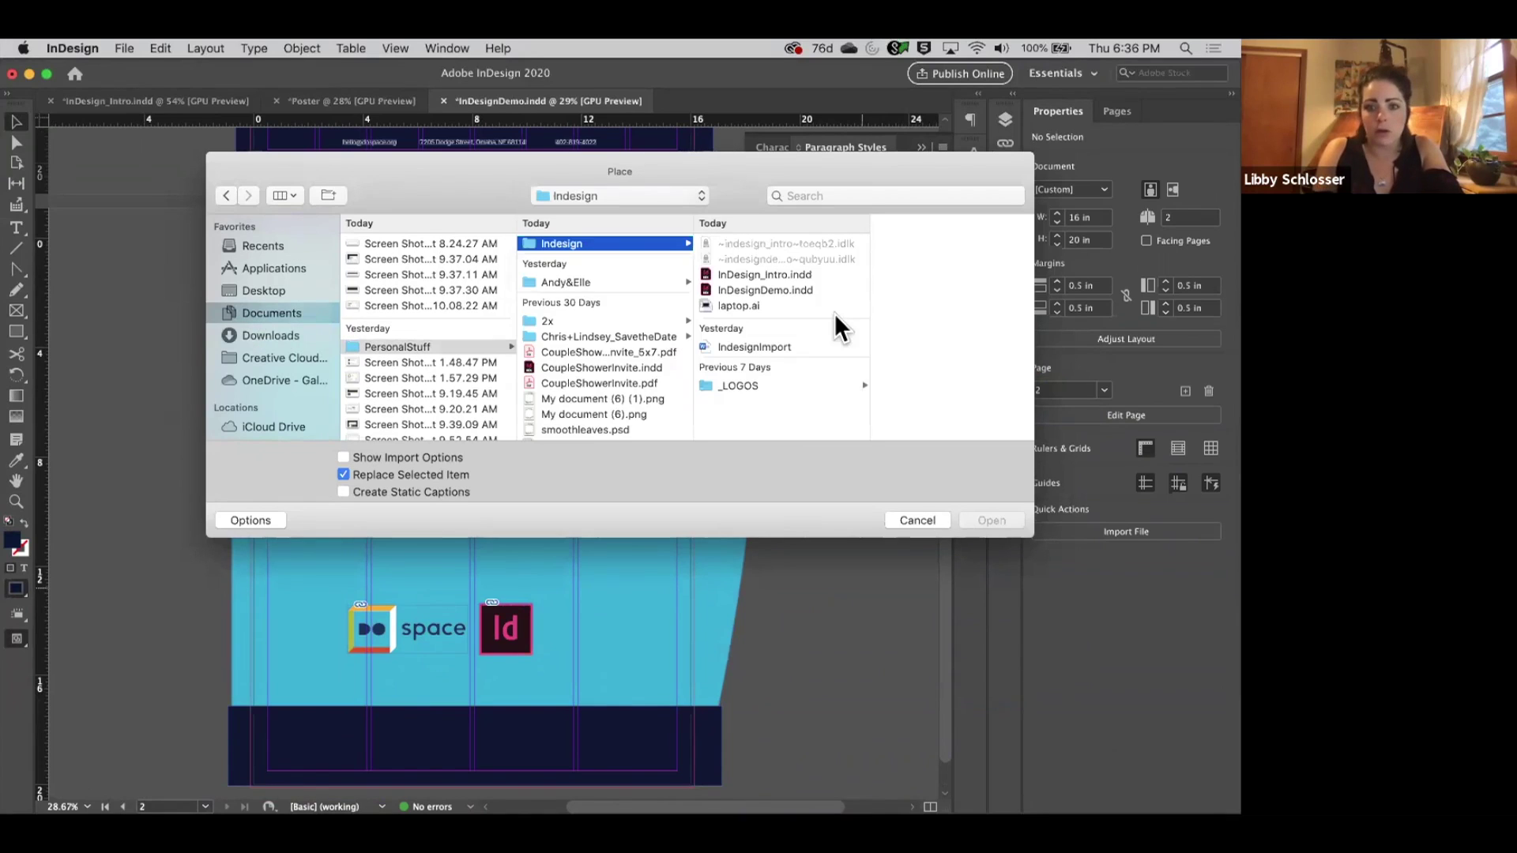
pyautogui.click(774, 289)
pyautogui.click(706, 301)
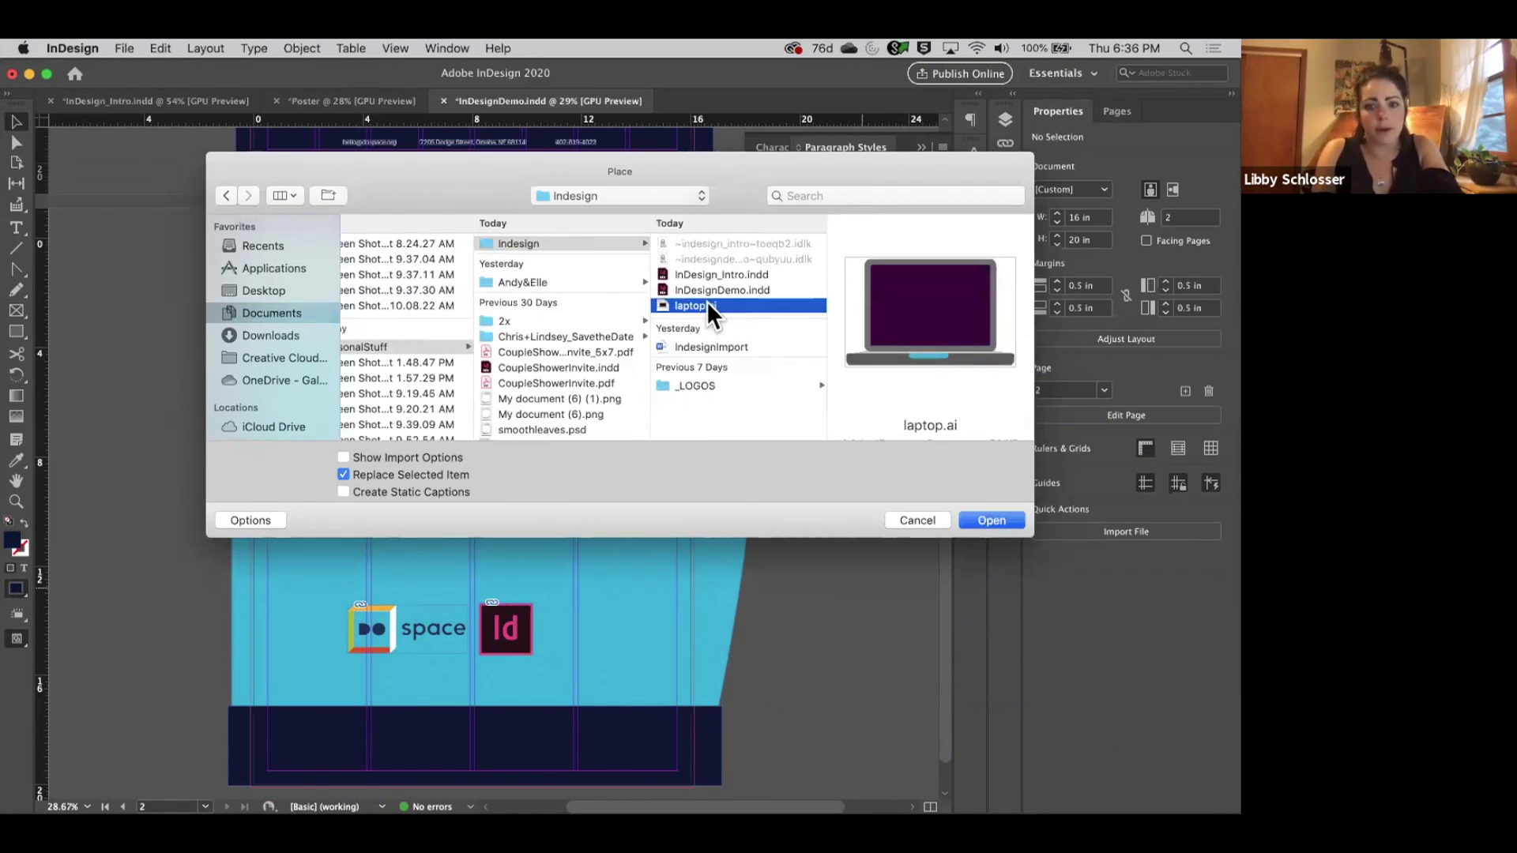
pyautogui.click(990, 519)
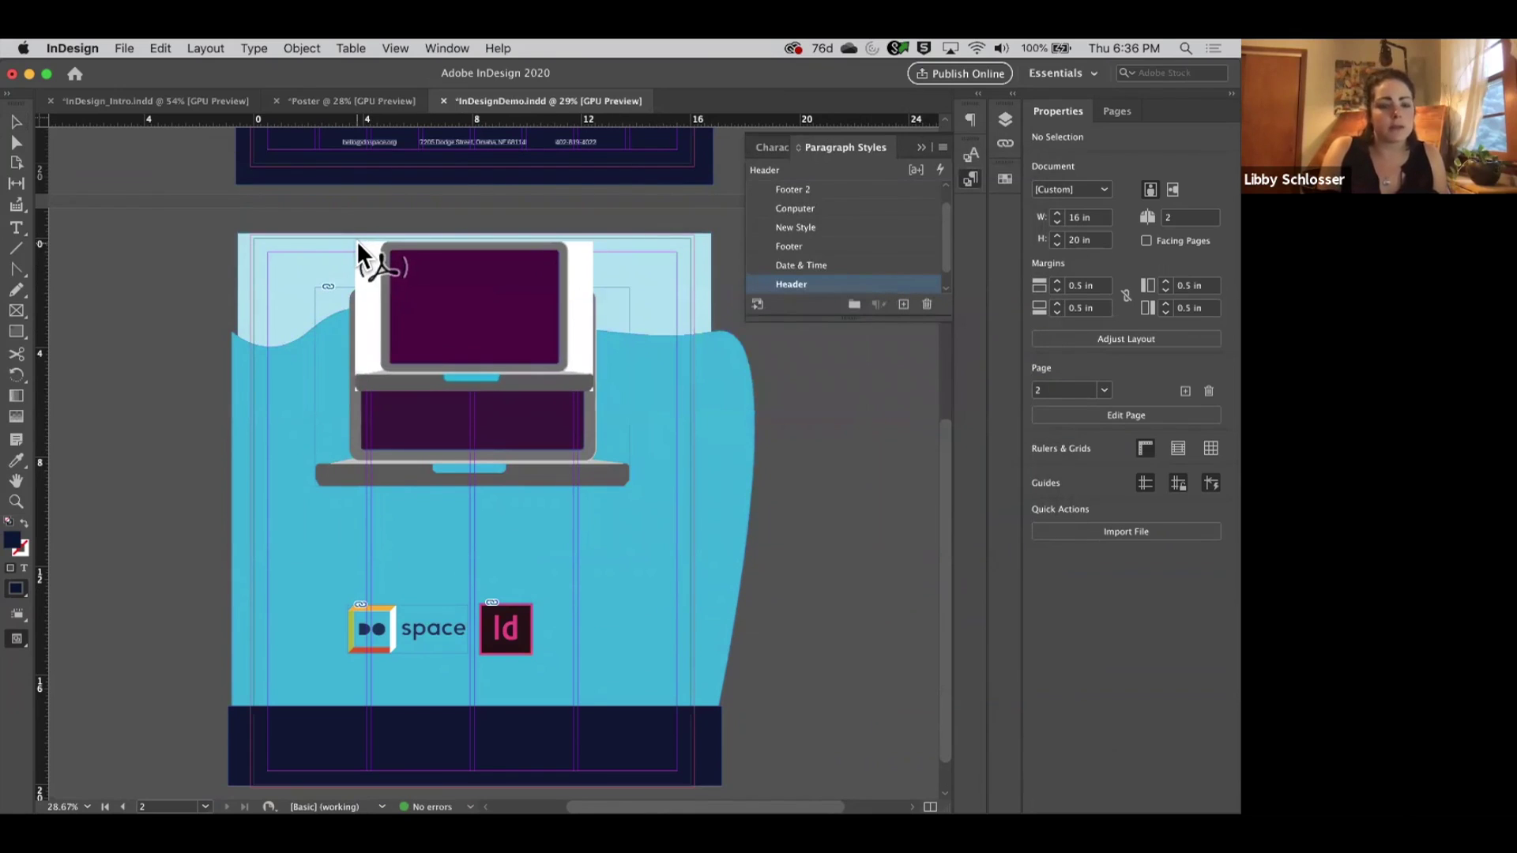
# Try placing laptop.ai at the page's upper-left margin corner and in the light blue background rectangle, undoing each placement.
pyautogui.click(269, 255)
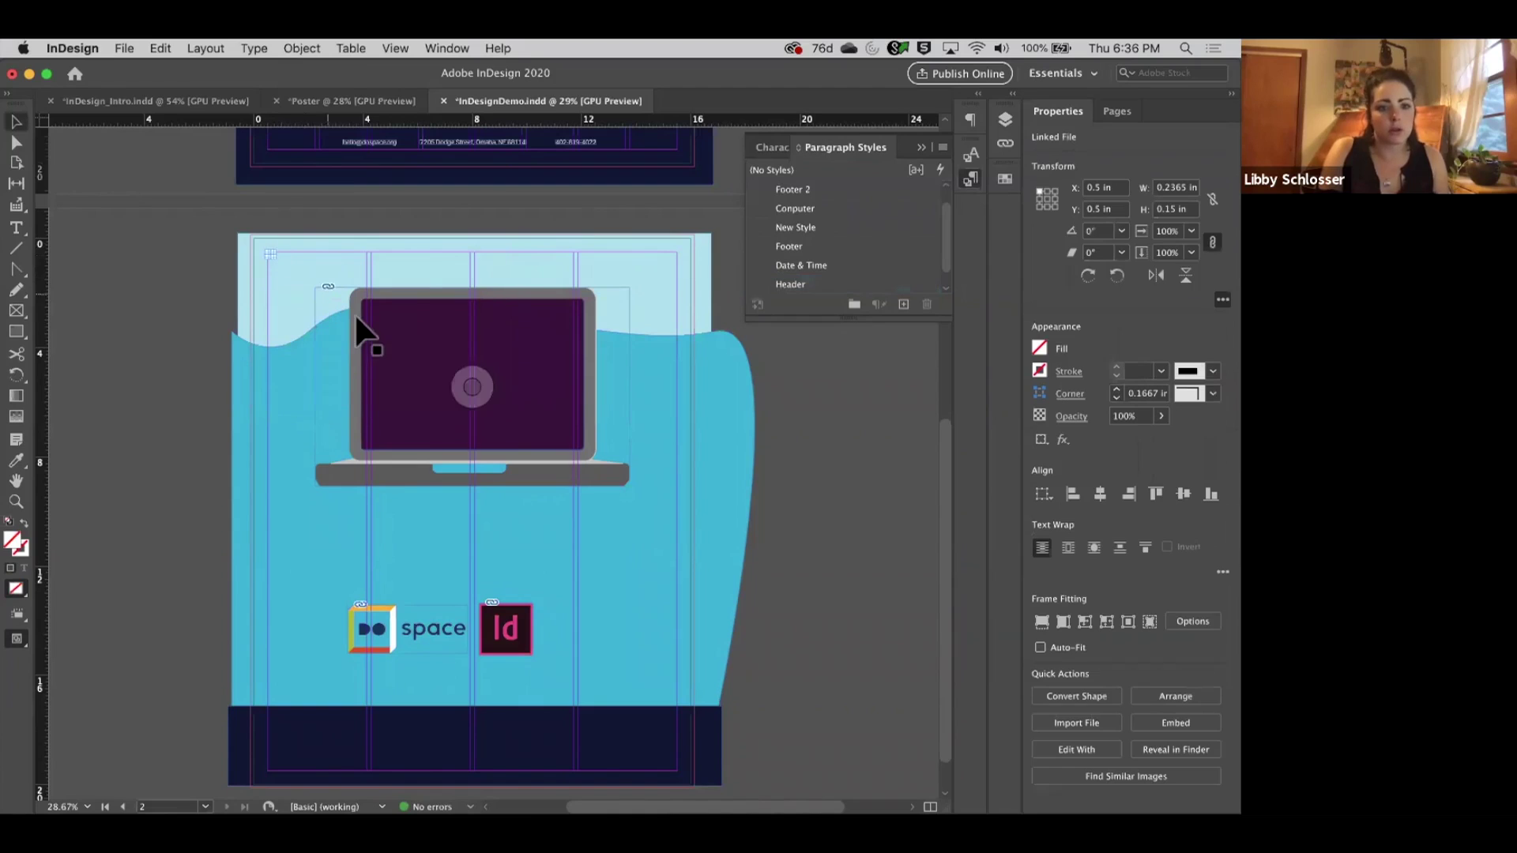
pyautogui.press('cmd+z')
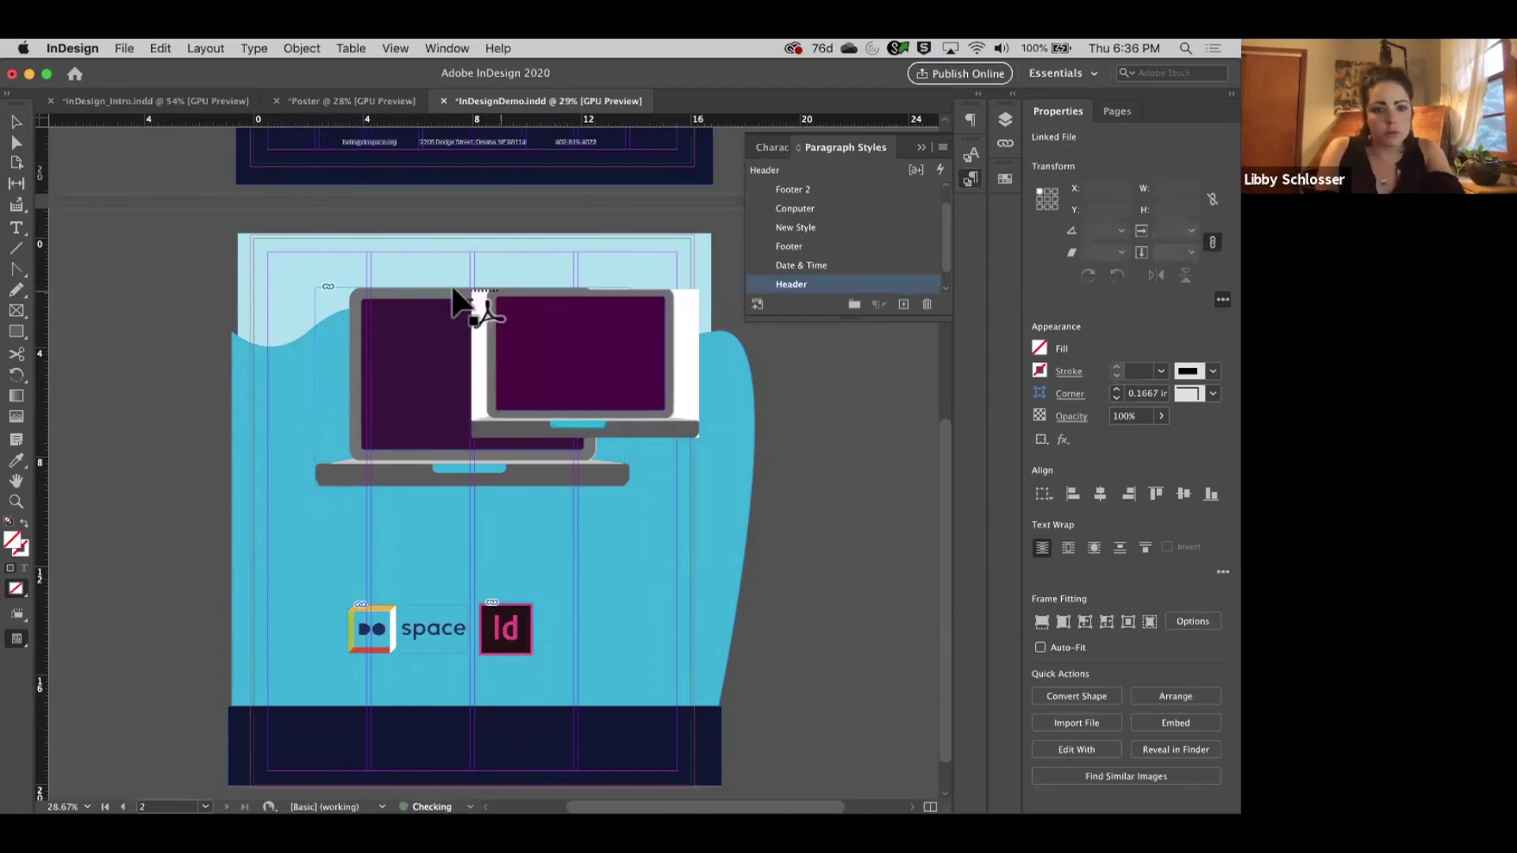
pyautogui.click(240, 234)
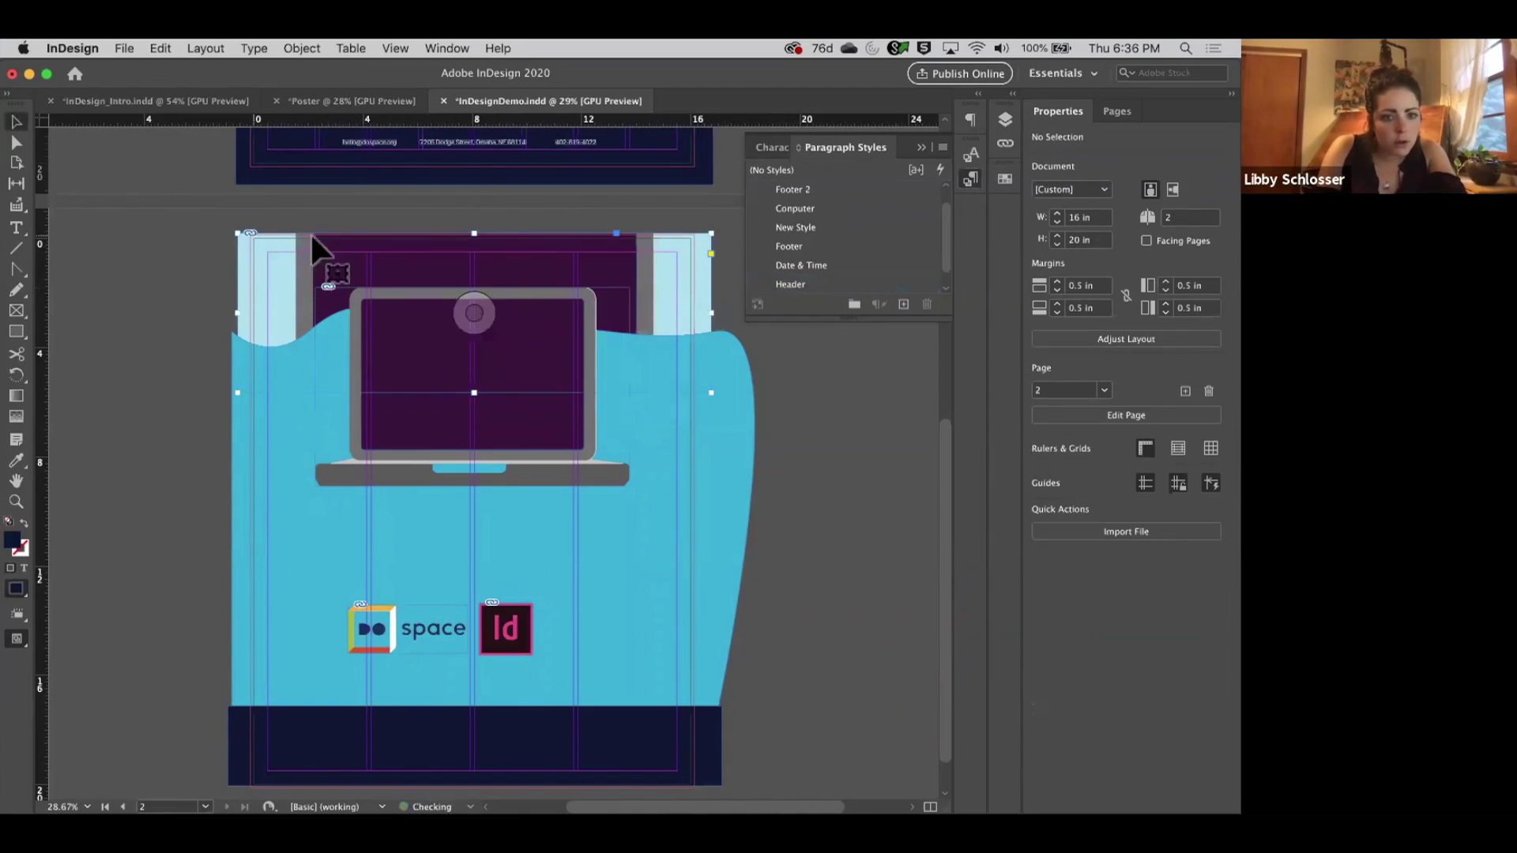
pyautogui.press('super+z')
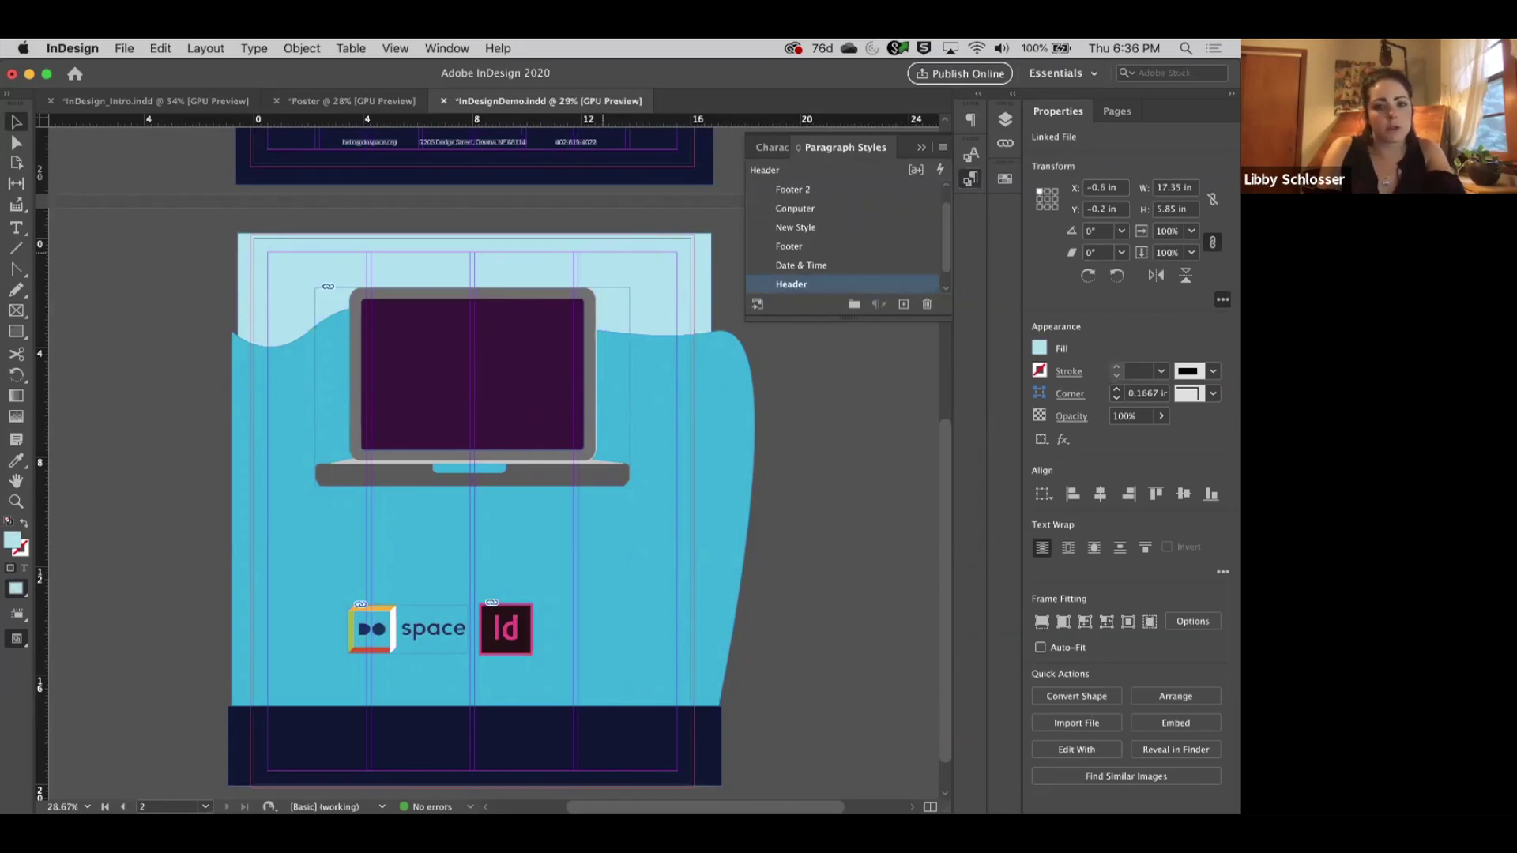
# Place laptop.ai on the empty pasteboard to the right of page 2, at full size.
pyautogui.click(822, 435)
pyautogui.hscroll(5, 820, 435)
pyautogui.scroll(-1, 820, 435)
pyautogui.hscroll(2, 820, 435)
pyautogui.scroll(-1, 820, 435)
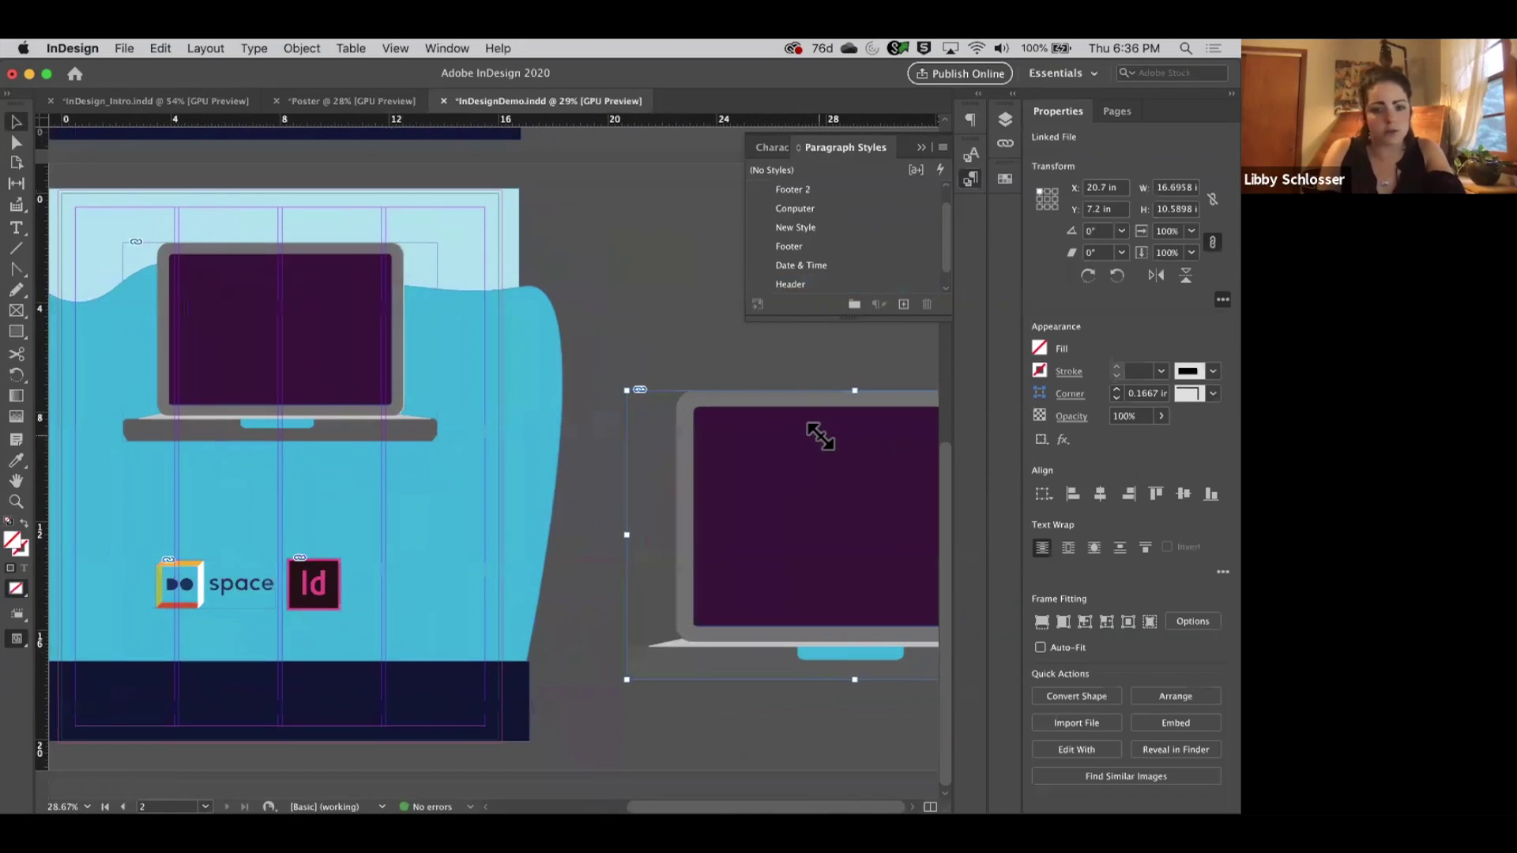
pyautogui.hscroll(-2, 790, 419)
pyautogui.scroll(1, 790, 419)
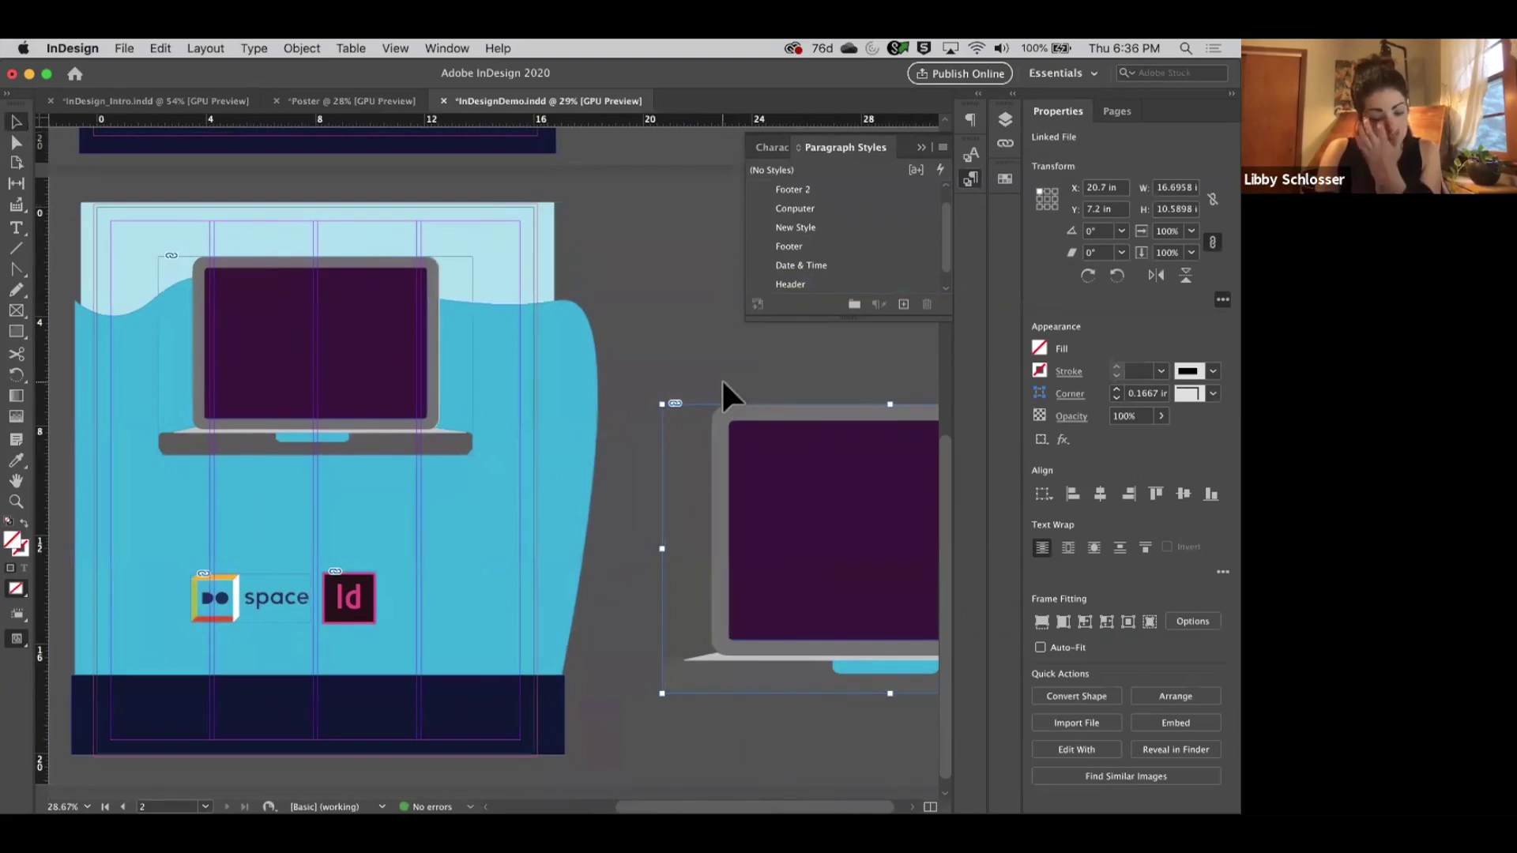
pyautogui.hscroll(-2, 722, 378)
pyautogui.hscroll(-1, 722, 378)
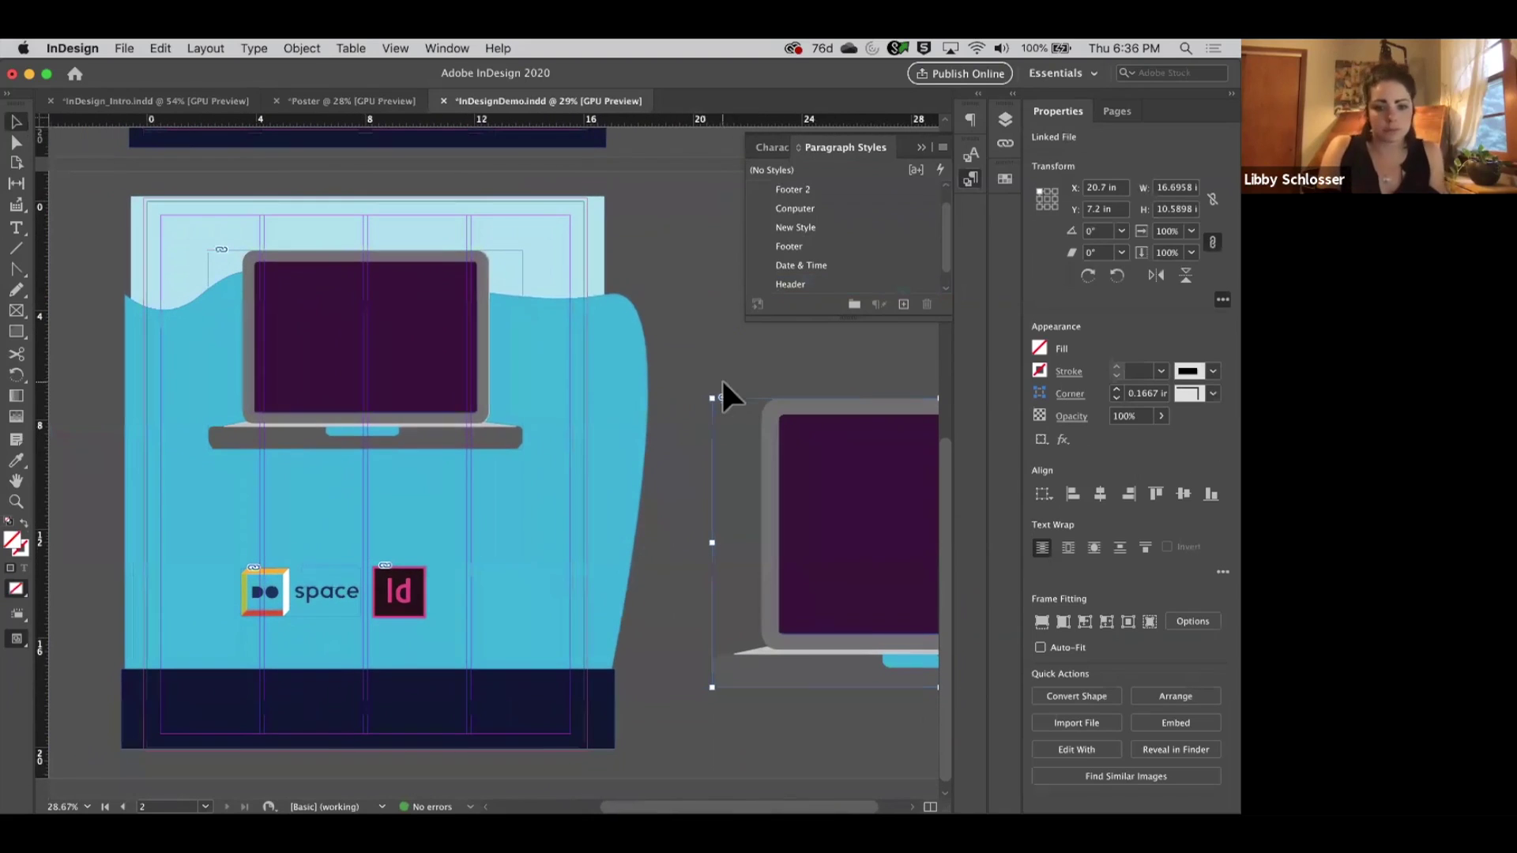
# Select the Do Space and InDesign logos together and move them right so they sit centred beneath the laptop on page 2.
pyautogui.click(419, 606)
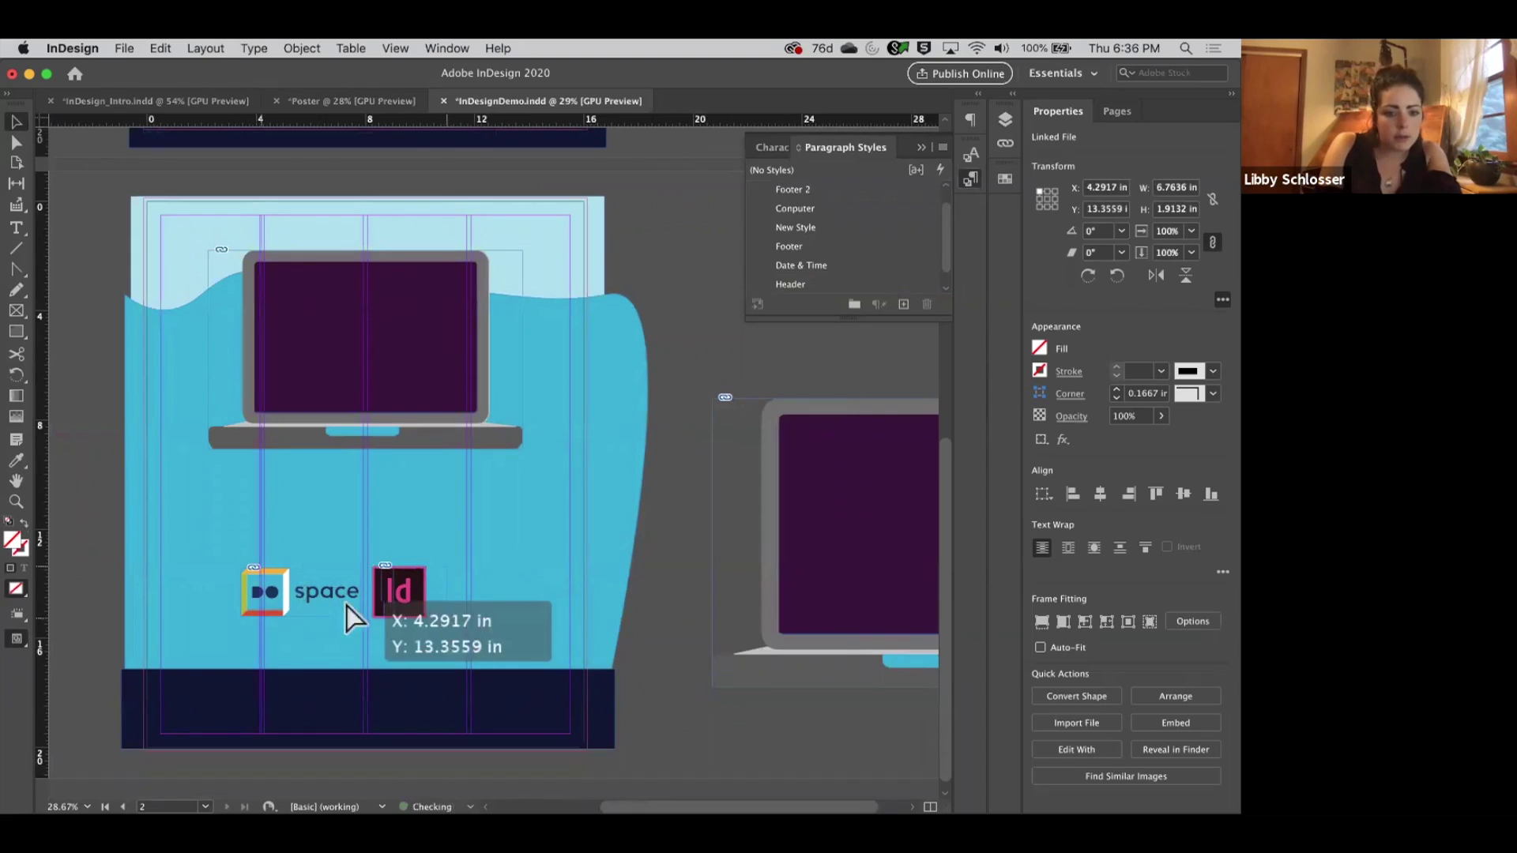
pyautogui.keyDown('shift'); pyautogui.click(345, 599); pyautogui.keyUp('shift')
pyautogui.click(421, 602)
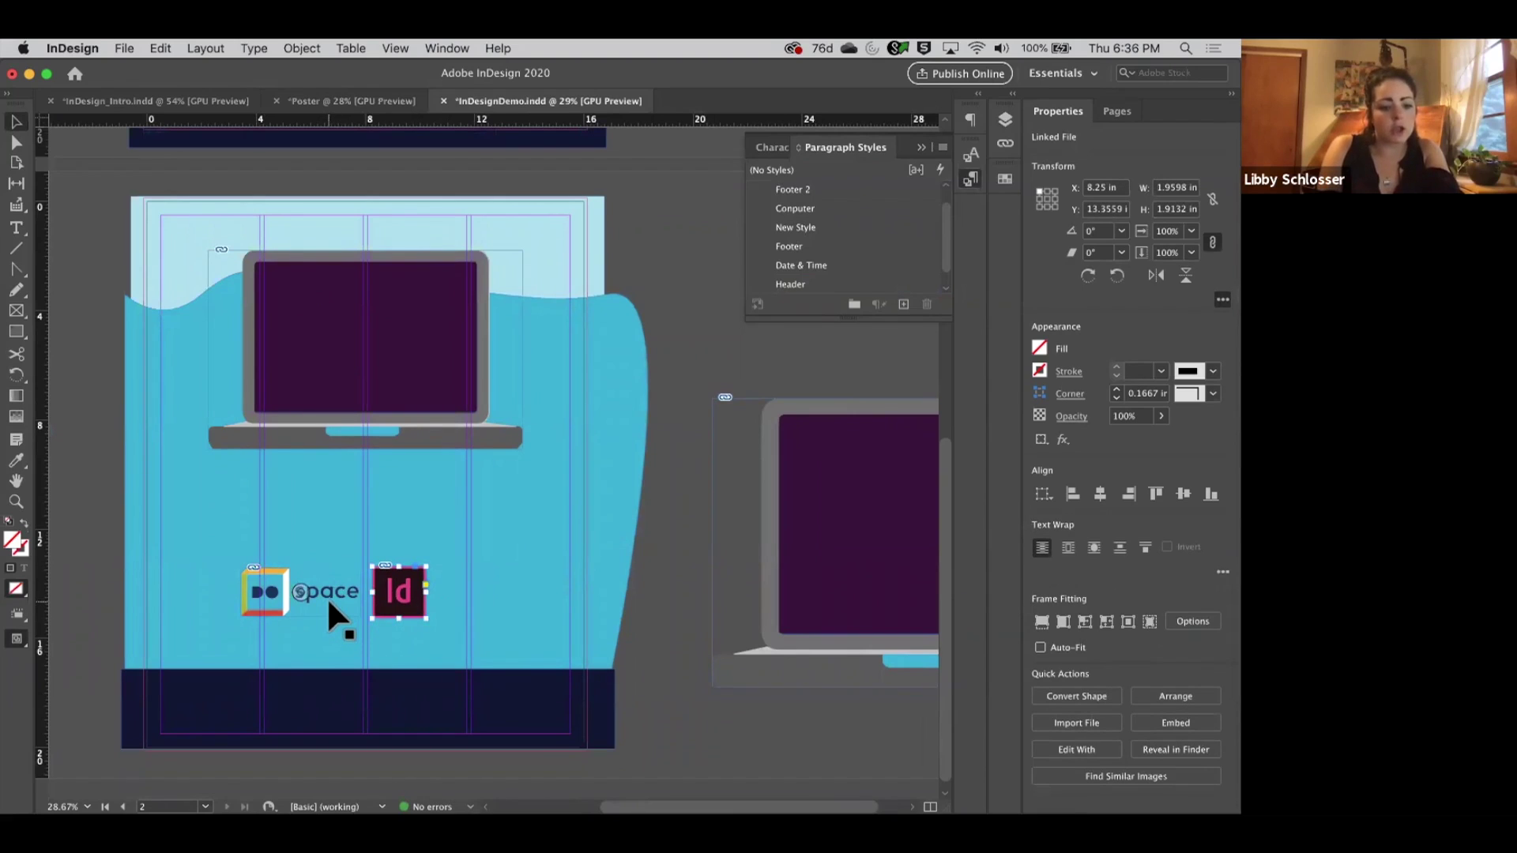
pyautogui.moveTo(330, 597)
pyautogui.mouseDown()
pyautogui.moveTo(352, 610)
pyautogui.moveTo(360, 600)
pyautogui.moveTo(338, 591)
pyautogui.moveTo(353, 594)
pyautogui.mouseUp()
pyautogui.click(358, 600)
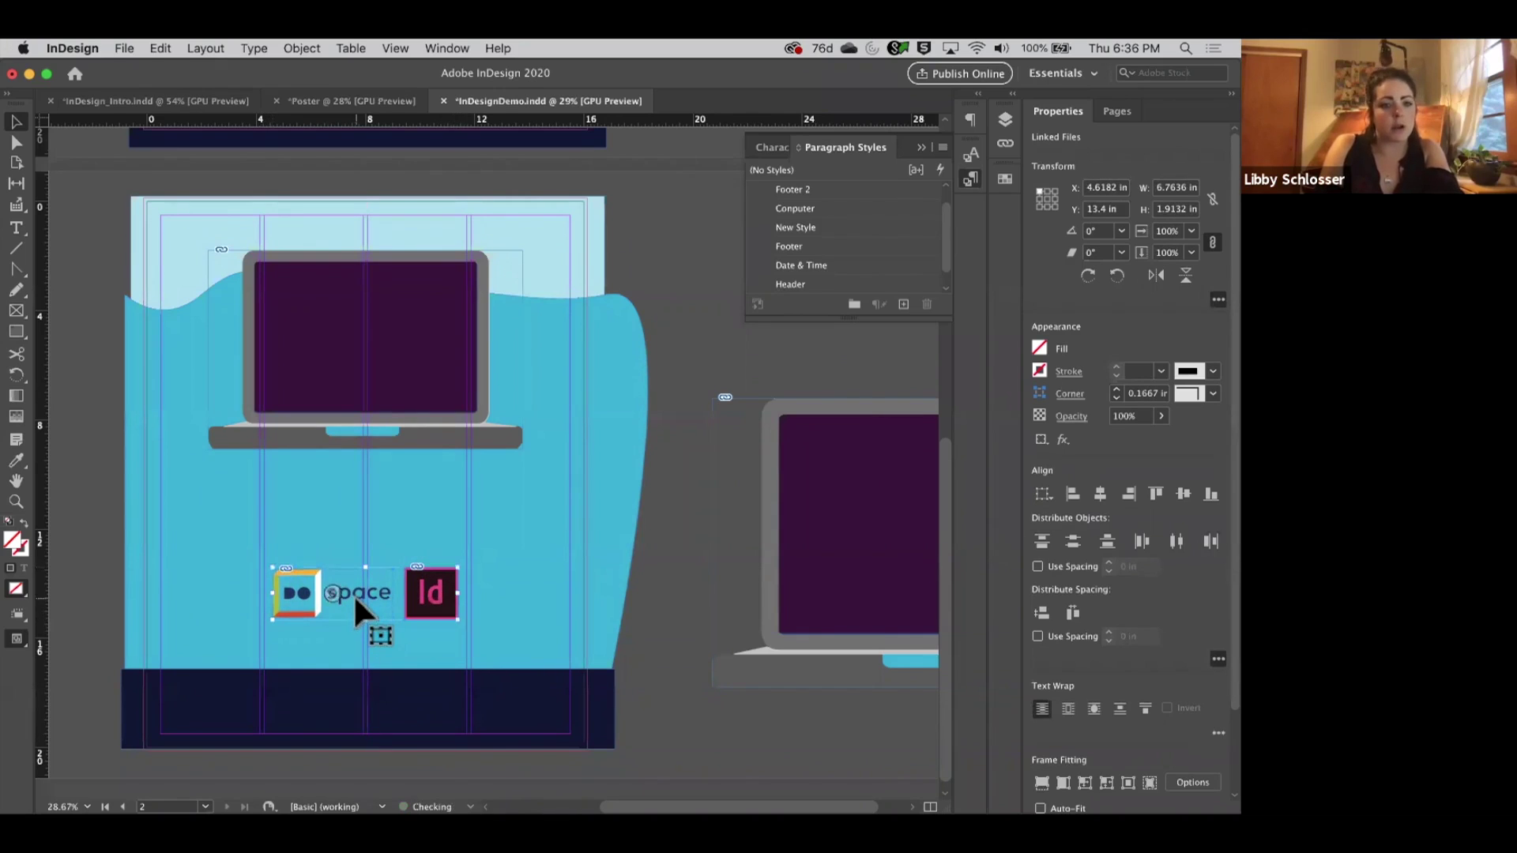
pyautogui.click(668, 688)
# Create a text frame about 9.45 by 3.1 in and centre it between the laptop and the logos on page 2.
pyautogui.hscroll(-1, 512, 573)
pyautogui.scroll(1, 512, 572)
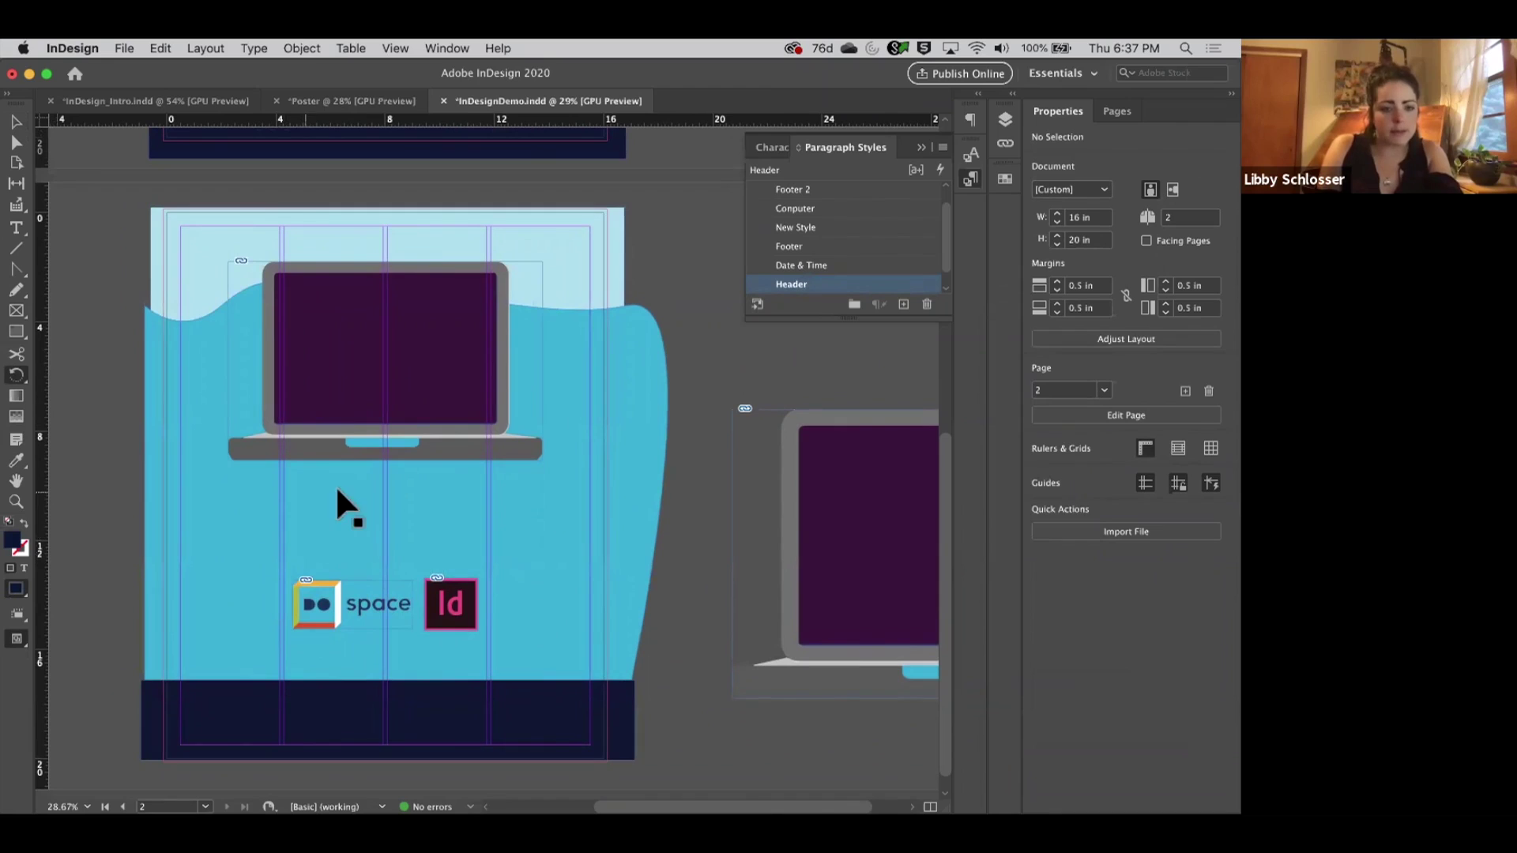
pyautogui.press('t')
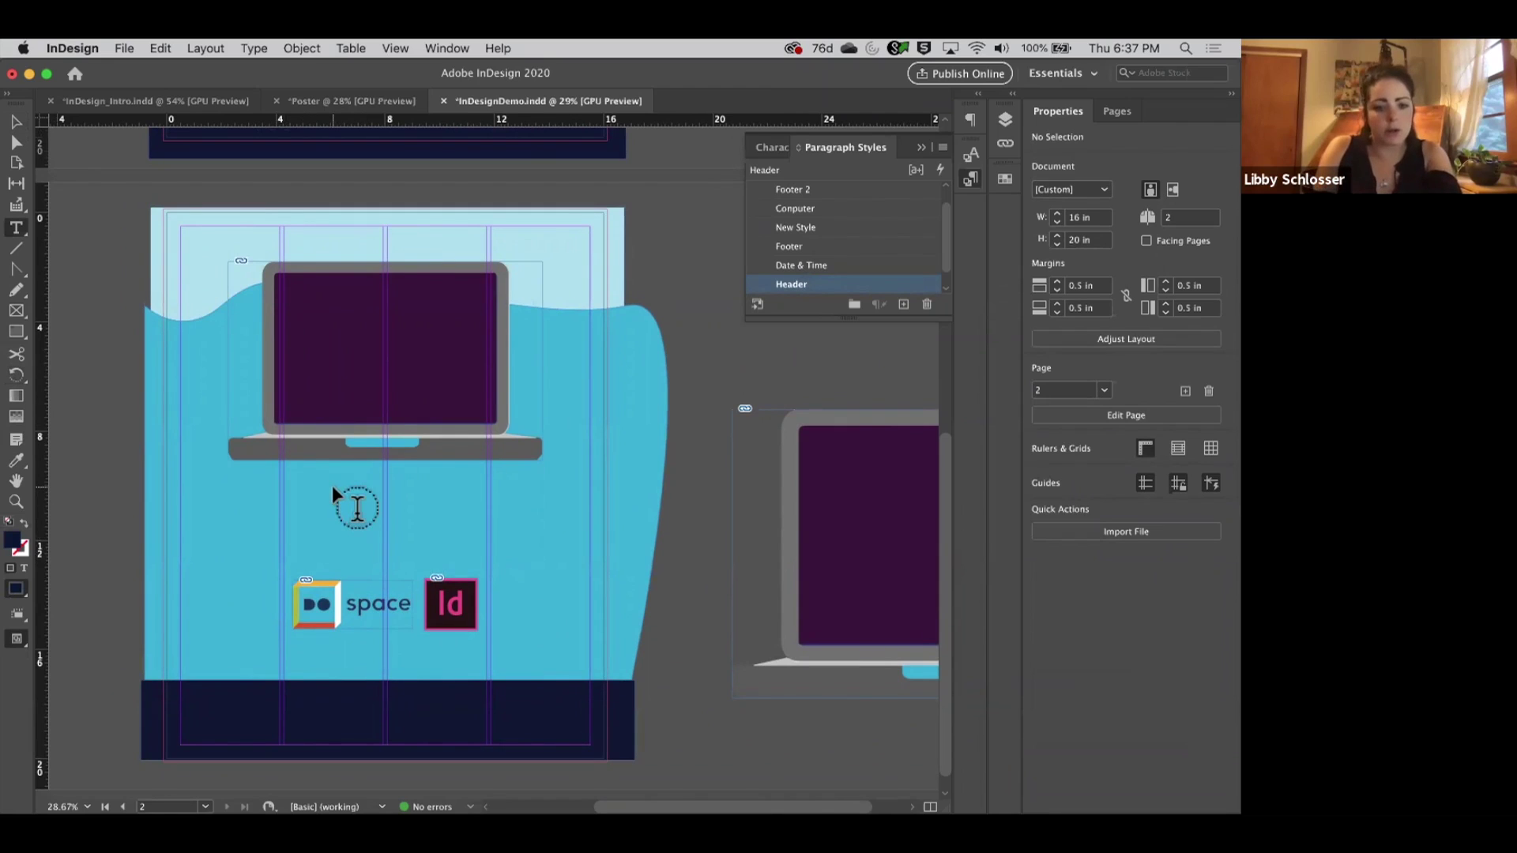
pyautogui.moveTo(112, 479); pyautogui.dragTo(369, 560)
pyautogui.click(15, 123)
pyautogui.moveTo(257, 527); pyautogui.dragTo(406, 526)
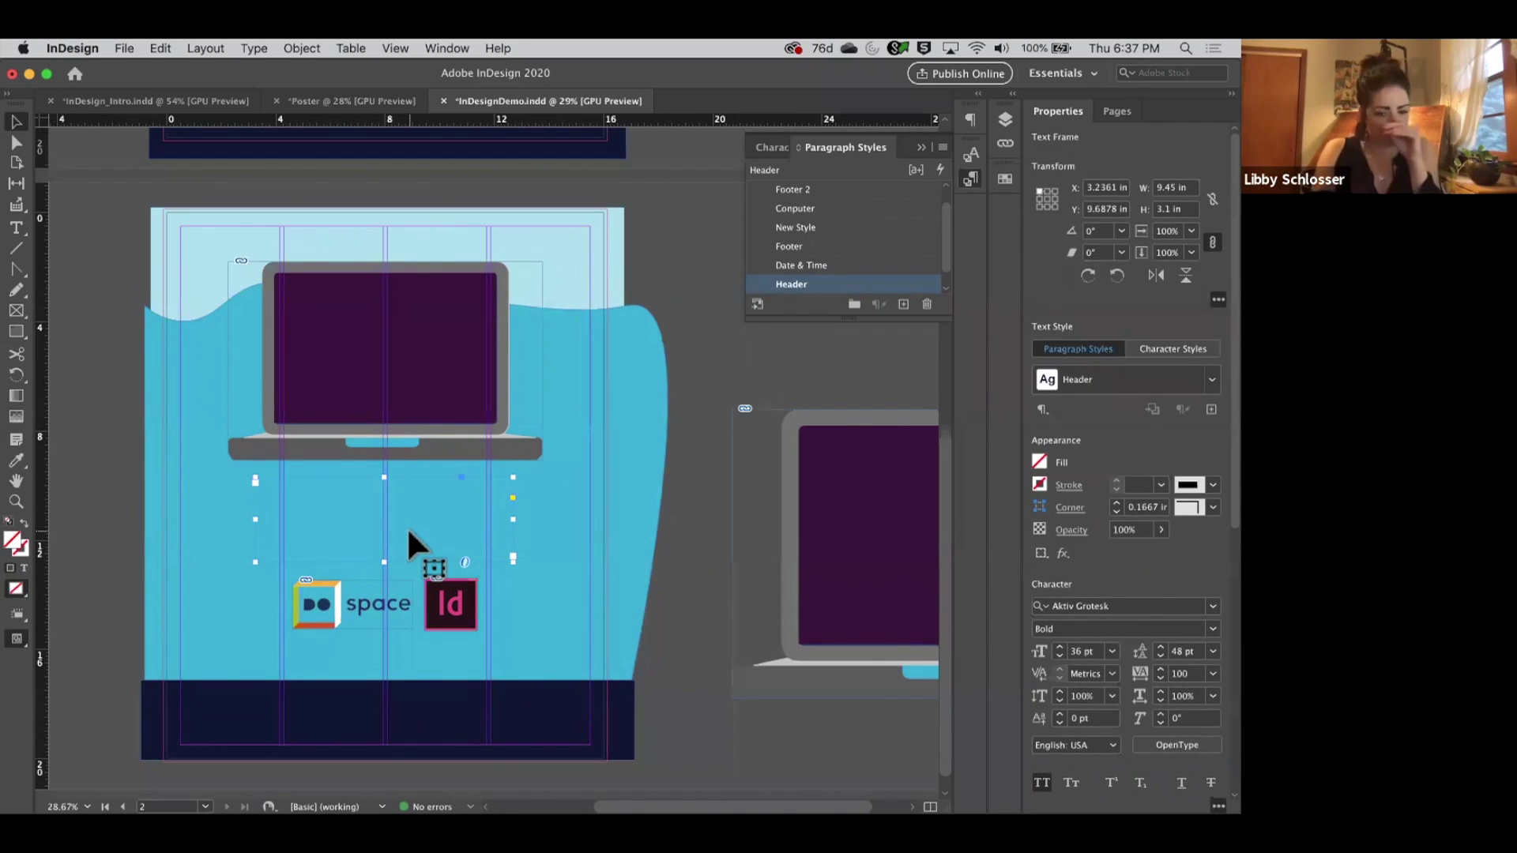
# Place the IndesignImport document from the Indesign folder in the empty text frame below the laptop.
pyautogui.click(157, 52)
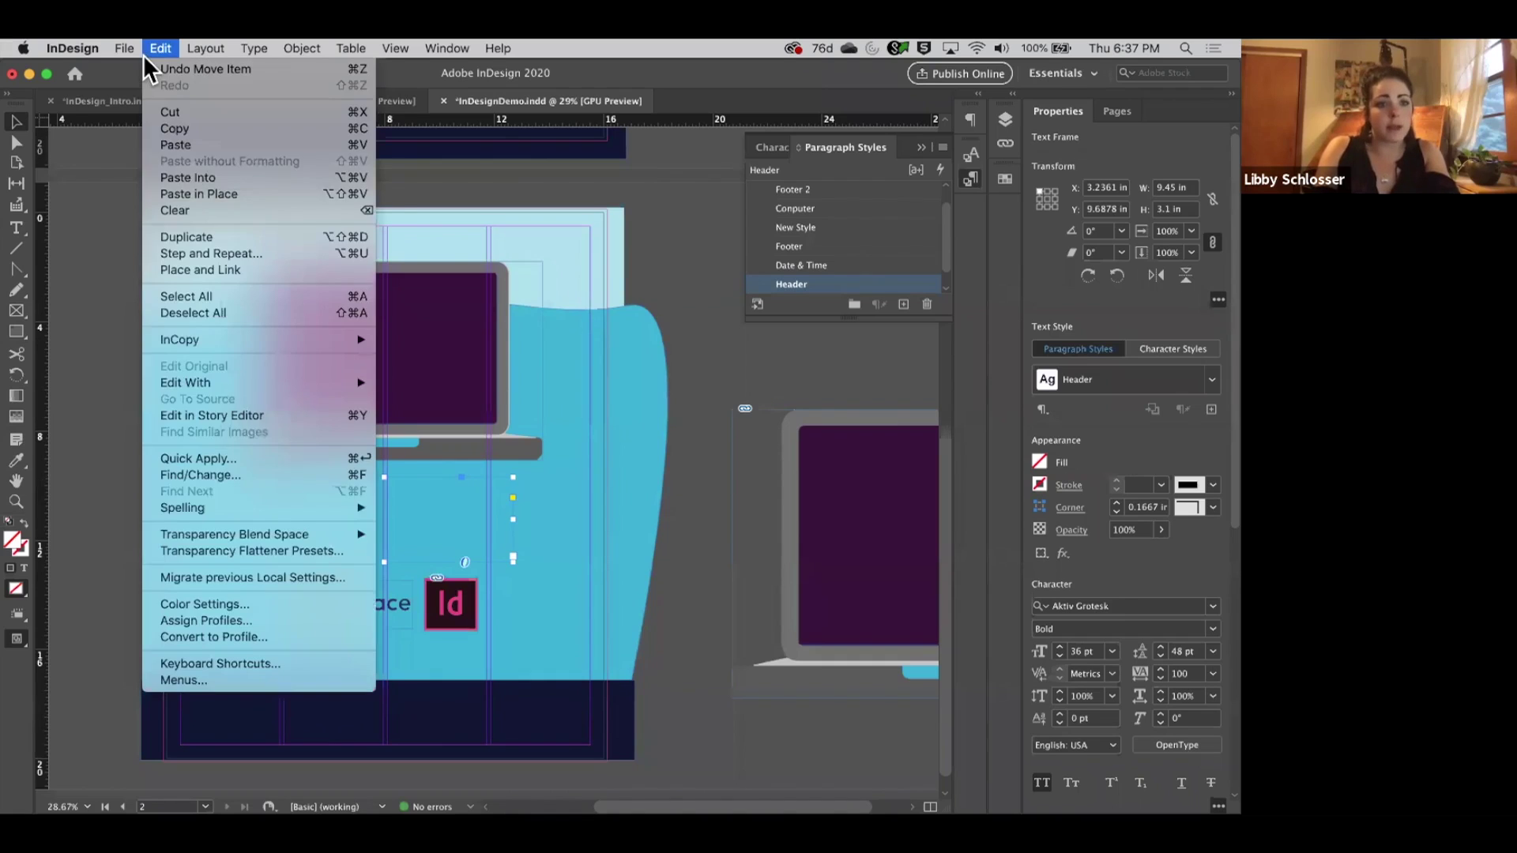
pyautogui.moveTo(130, 49)
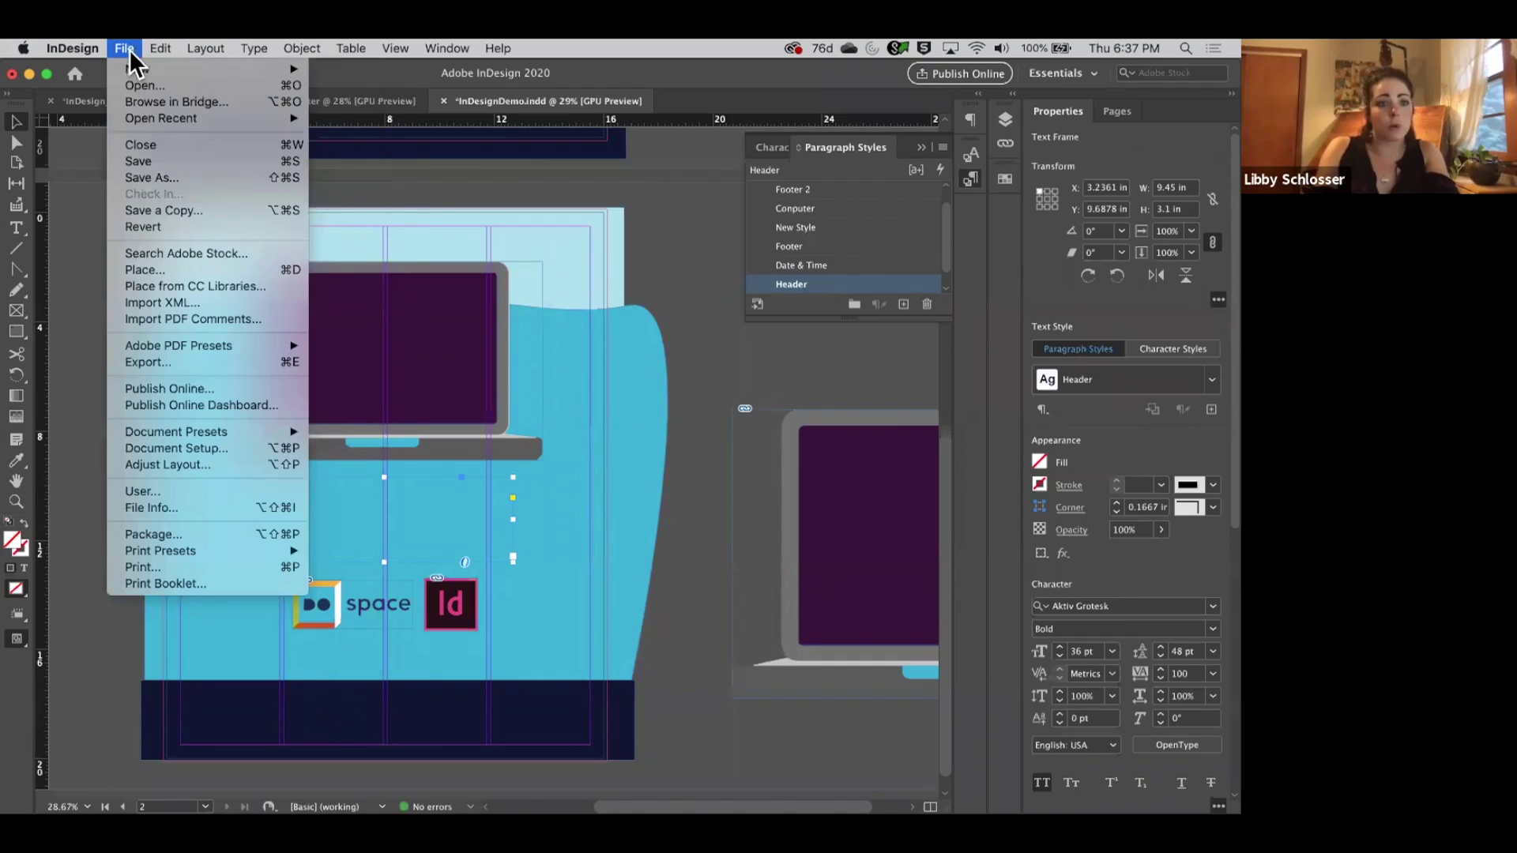
pyautogui.click(162, 271)
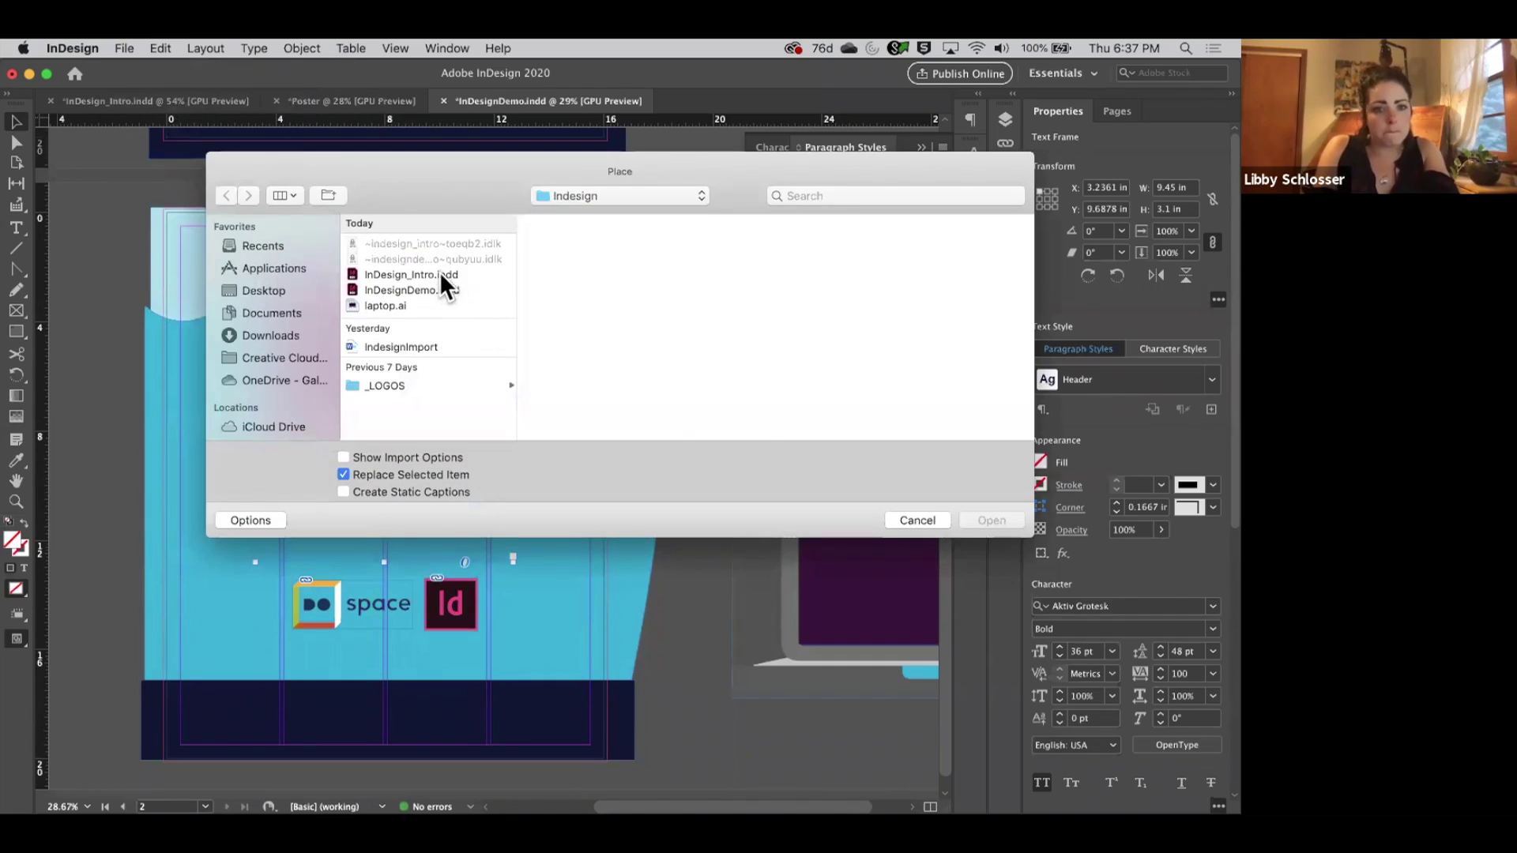
pyautogui.click(424, 347)
pyautogui.click(979, 520)
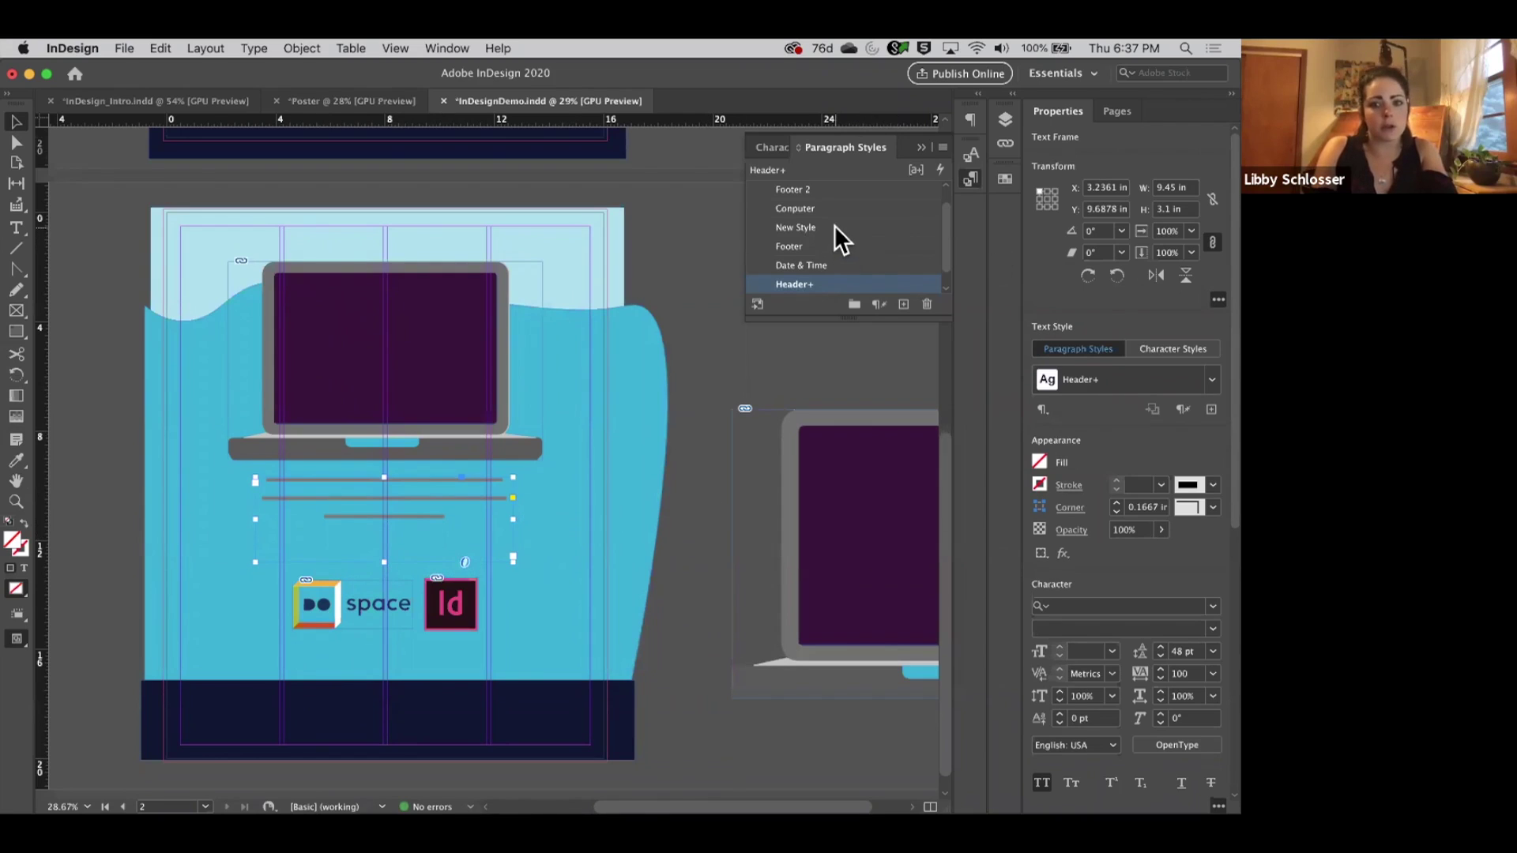
# Try the Footer paragraph style on the imported text, settle on Date & Time, and deselect the frame.
pyautogui.click(804, 245)
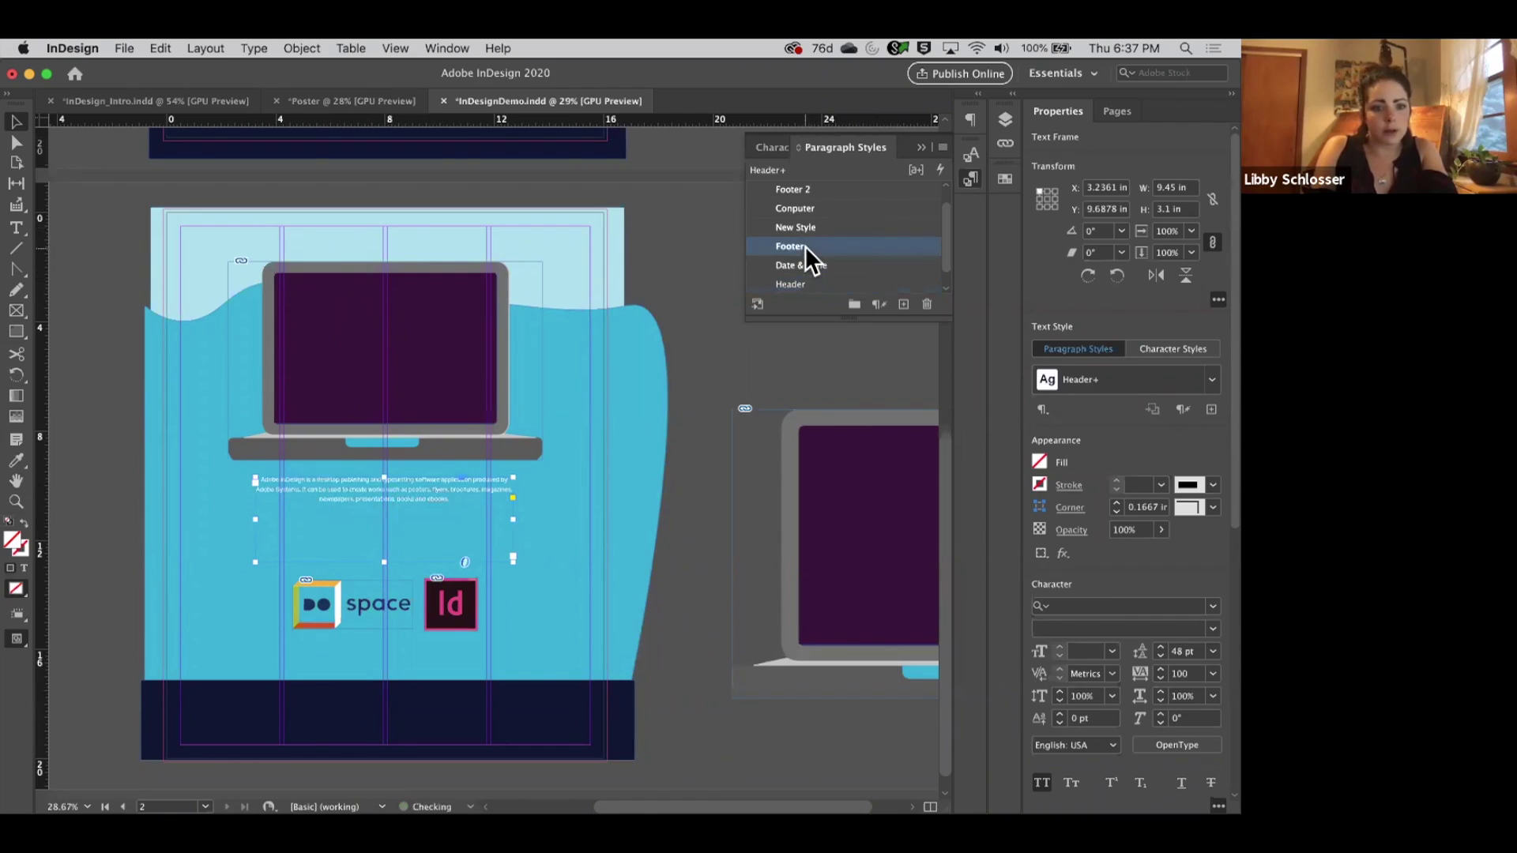
pyautogui.click(803, 265)
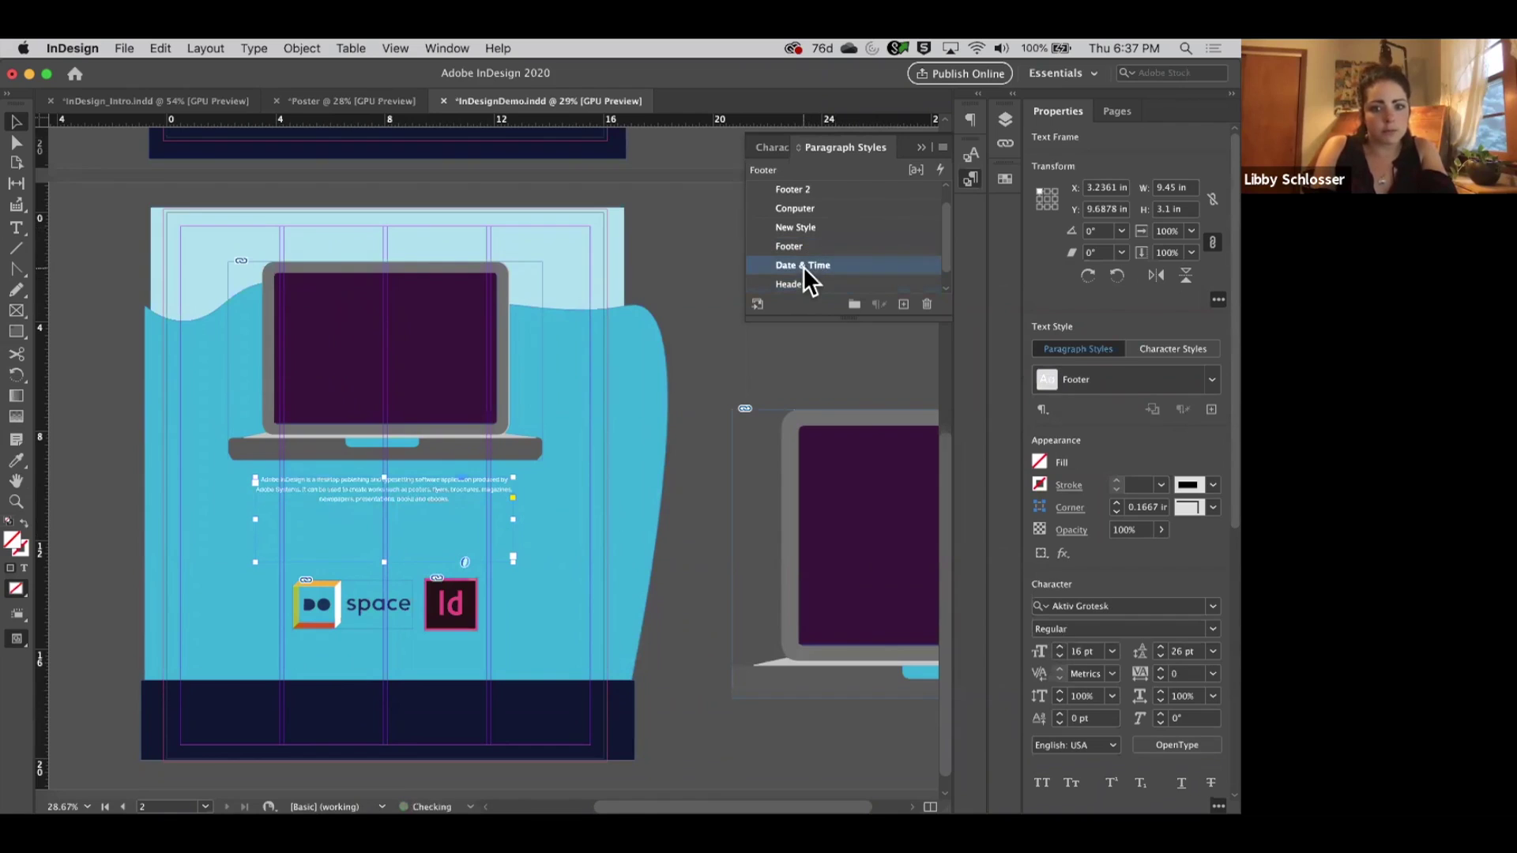
pyautogui.click(648, 598)
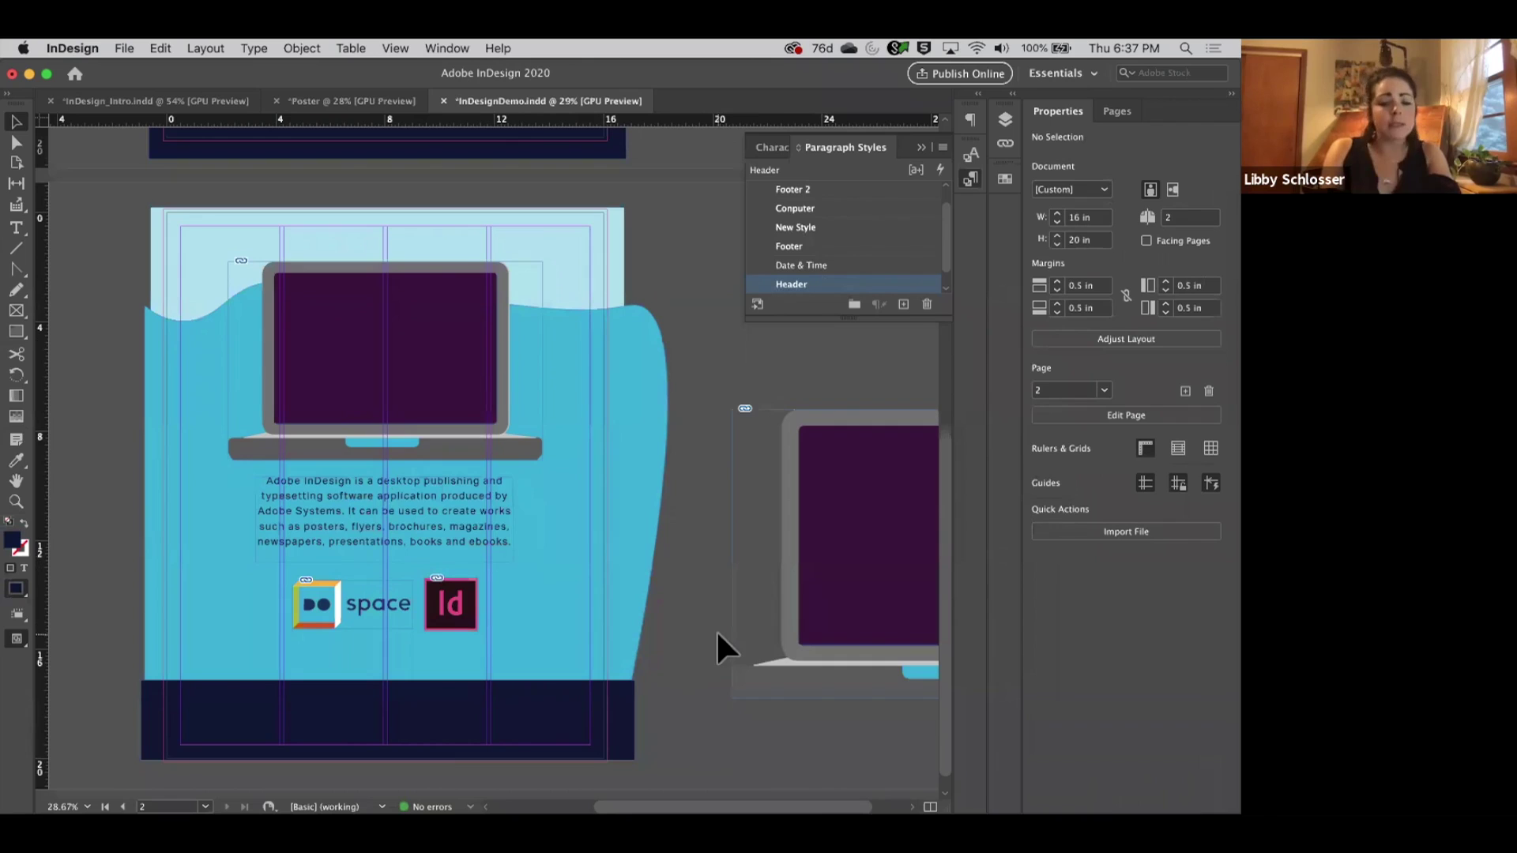
# Add a text frame about 5.25 by 1.33 in on page 2's dark footer bar reading "Text", styled with the Conputer paragraph style.
pyautogui.hscroll(-2, 519, 691)
pyautogui.hscroll(-4, 512, 391)
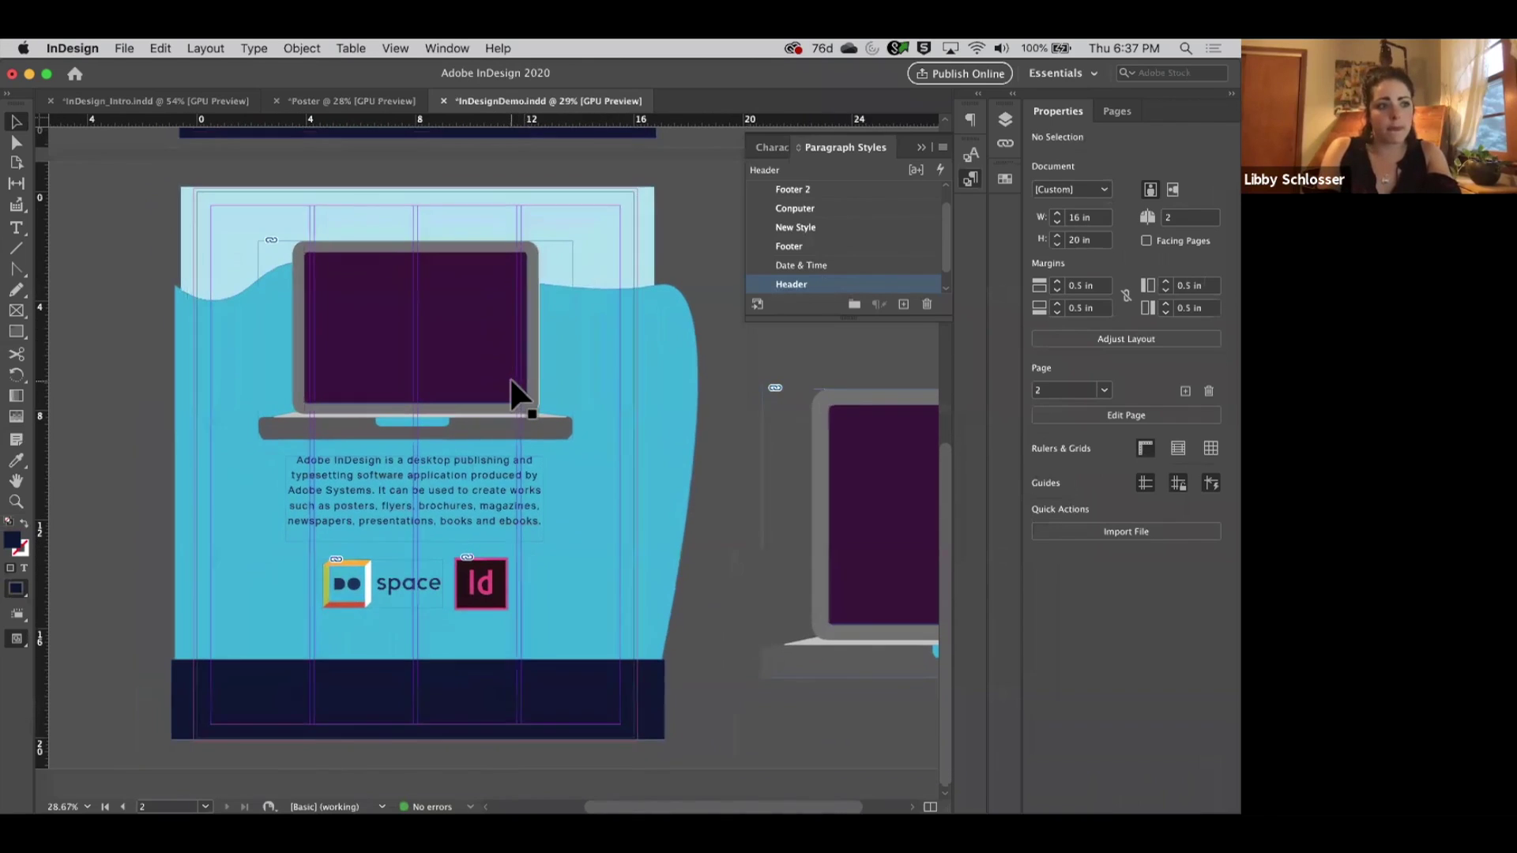
pyautogui.scroll(1, 348, 712)
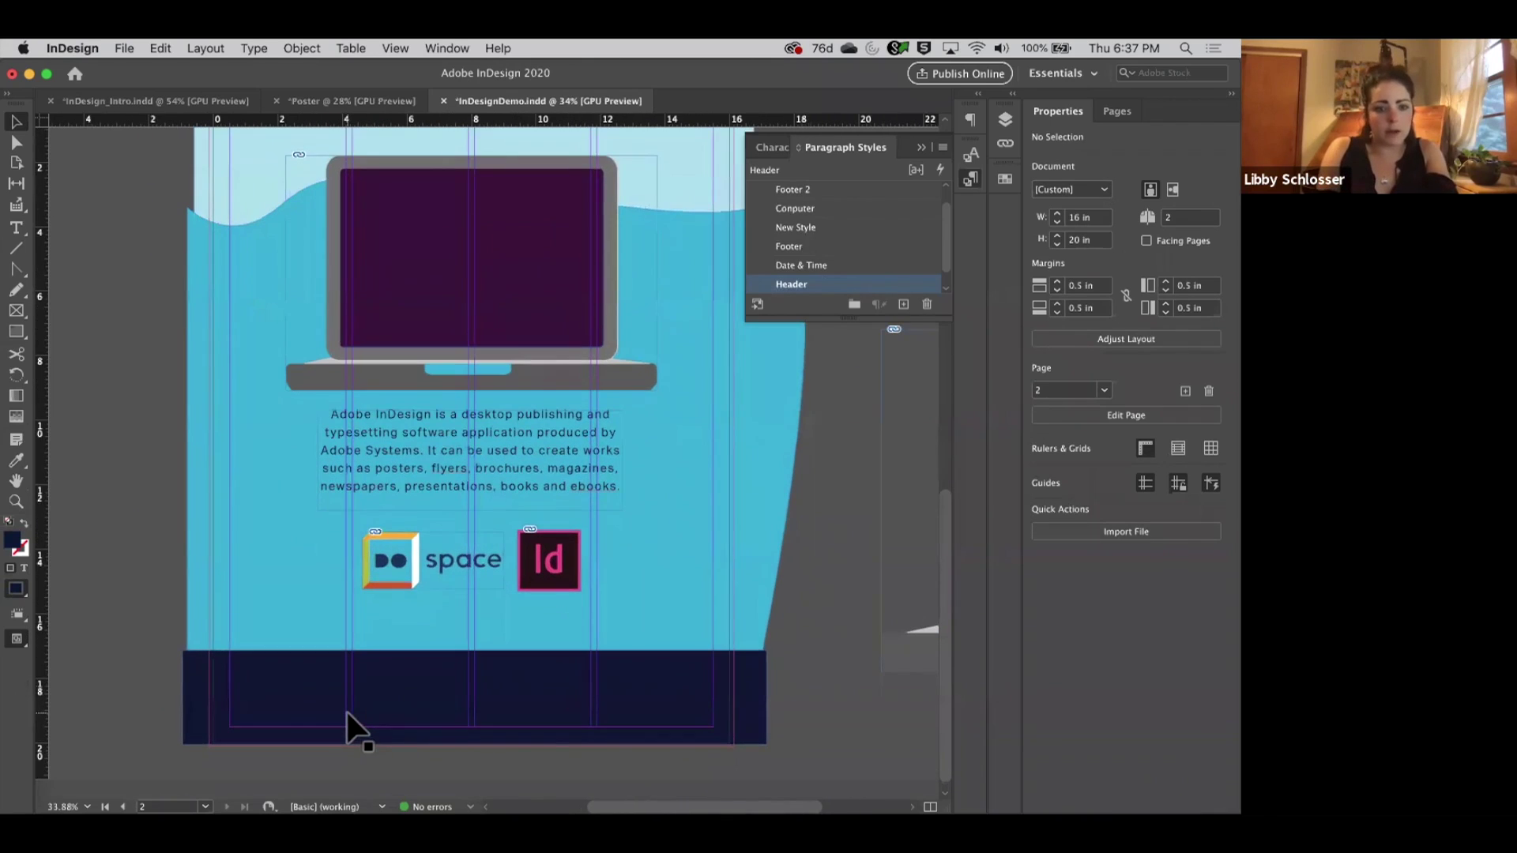
pyautogui.scroll(2, 348, 712)
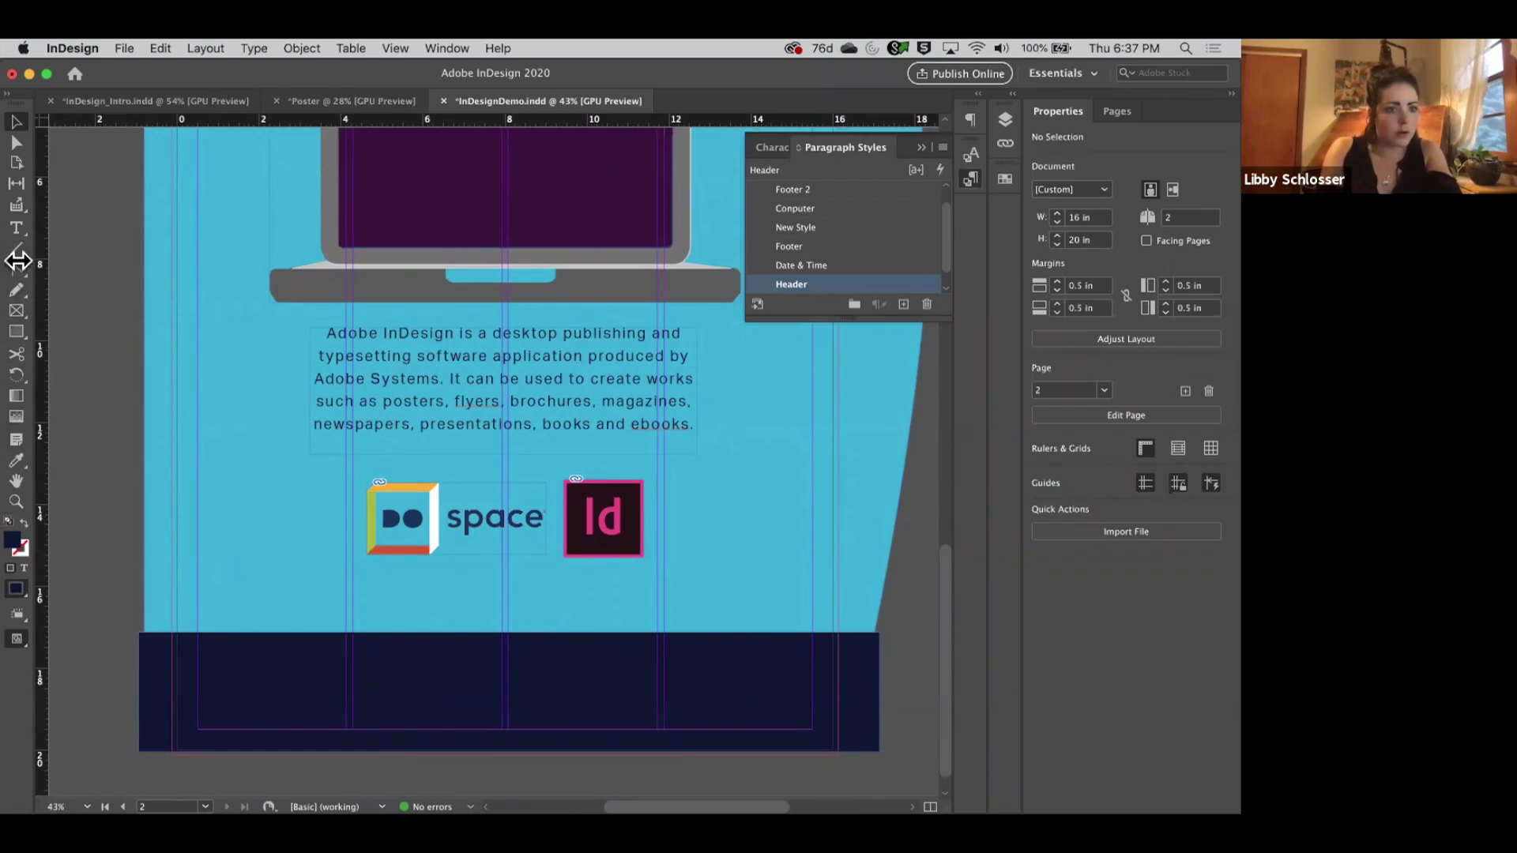
pyautogui.click(16, 228)
pyautogui.moveTo(111, 668); pyautogui.dragTo(326, 721)
pyautogui.write('Footer')
pyautogui.click(16, 118)
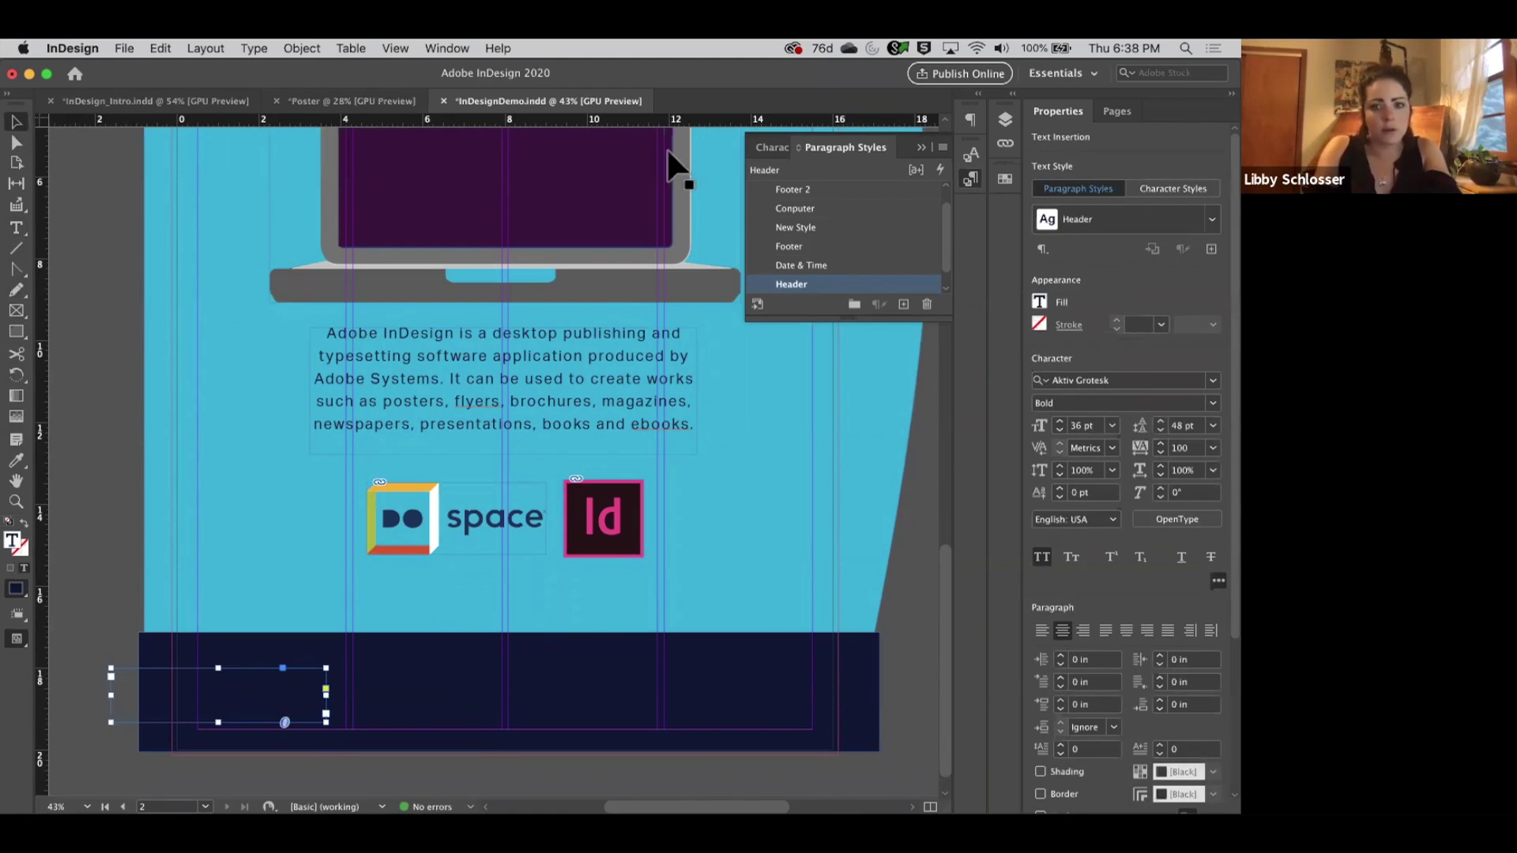
pyautogui.click(807, 207)
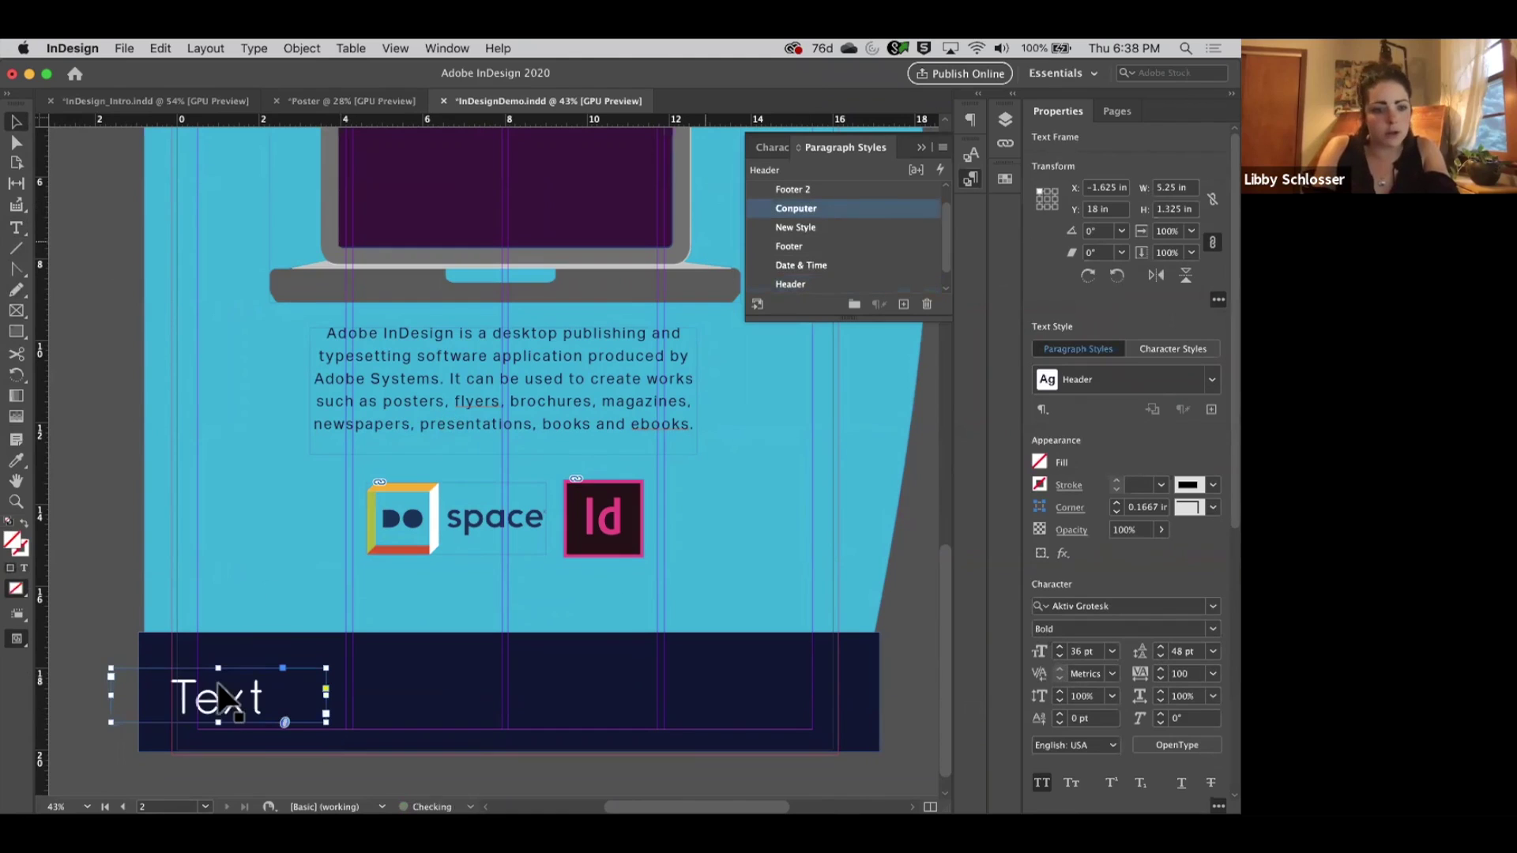
# Fit the footer text frame to its content and move it inside the dark bar to about X 1.7, Y 17.75 in.
pyautogui.doubleClick(324, 719)
pyautogui.moveTo(178, 699); pyautogui.dragTo(309, 685)
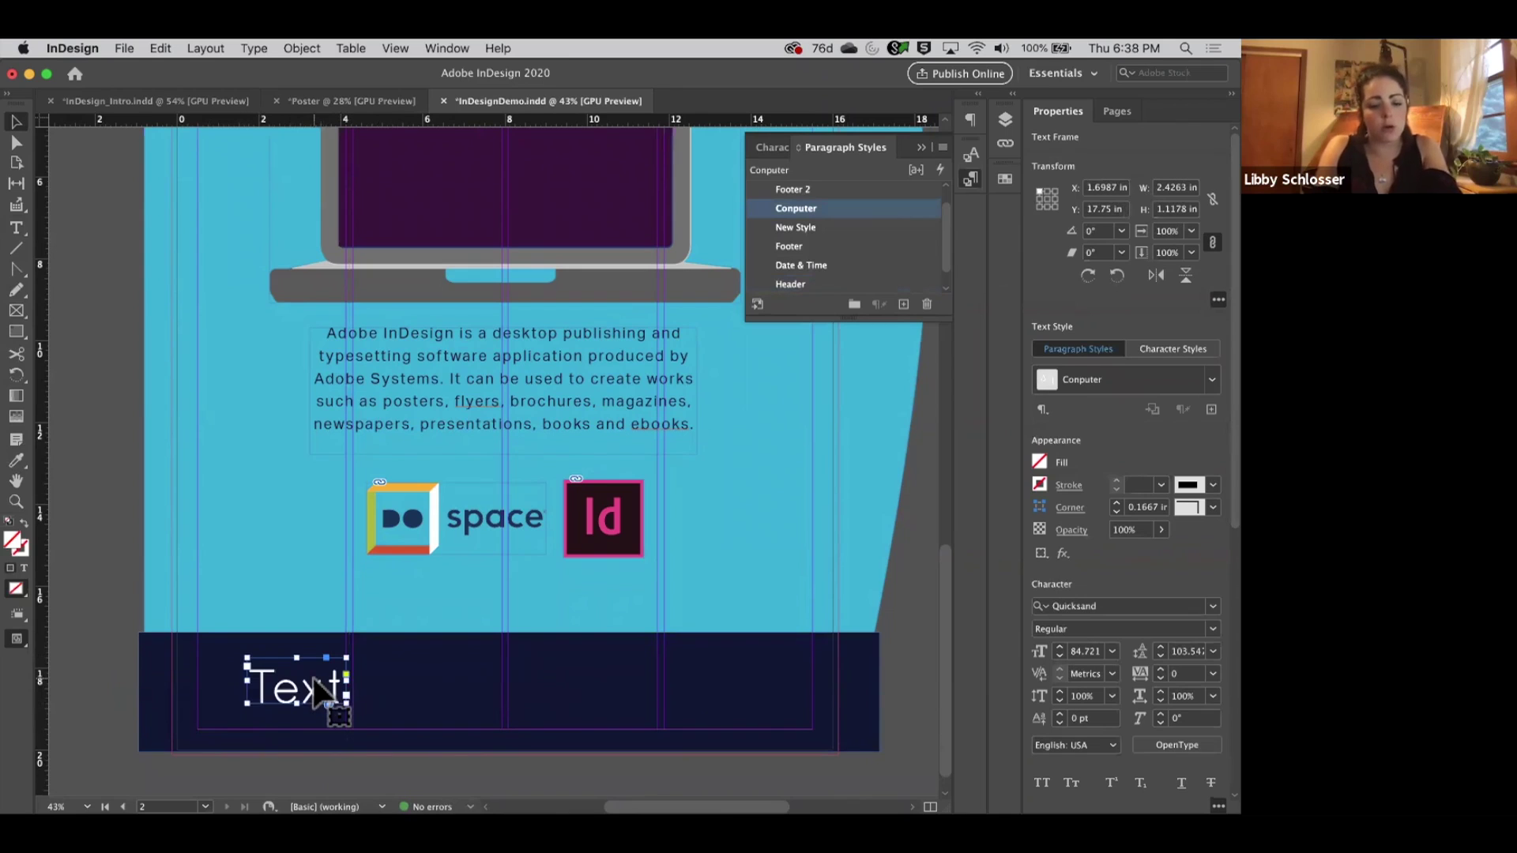
pyautogui.rightClick(315, 676)
pyautogui.click(285, 681)
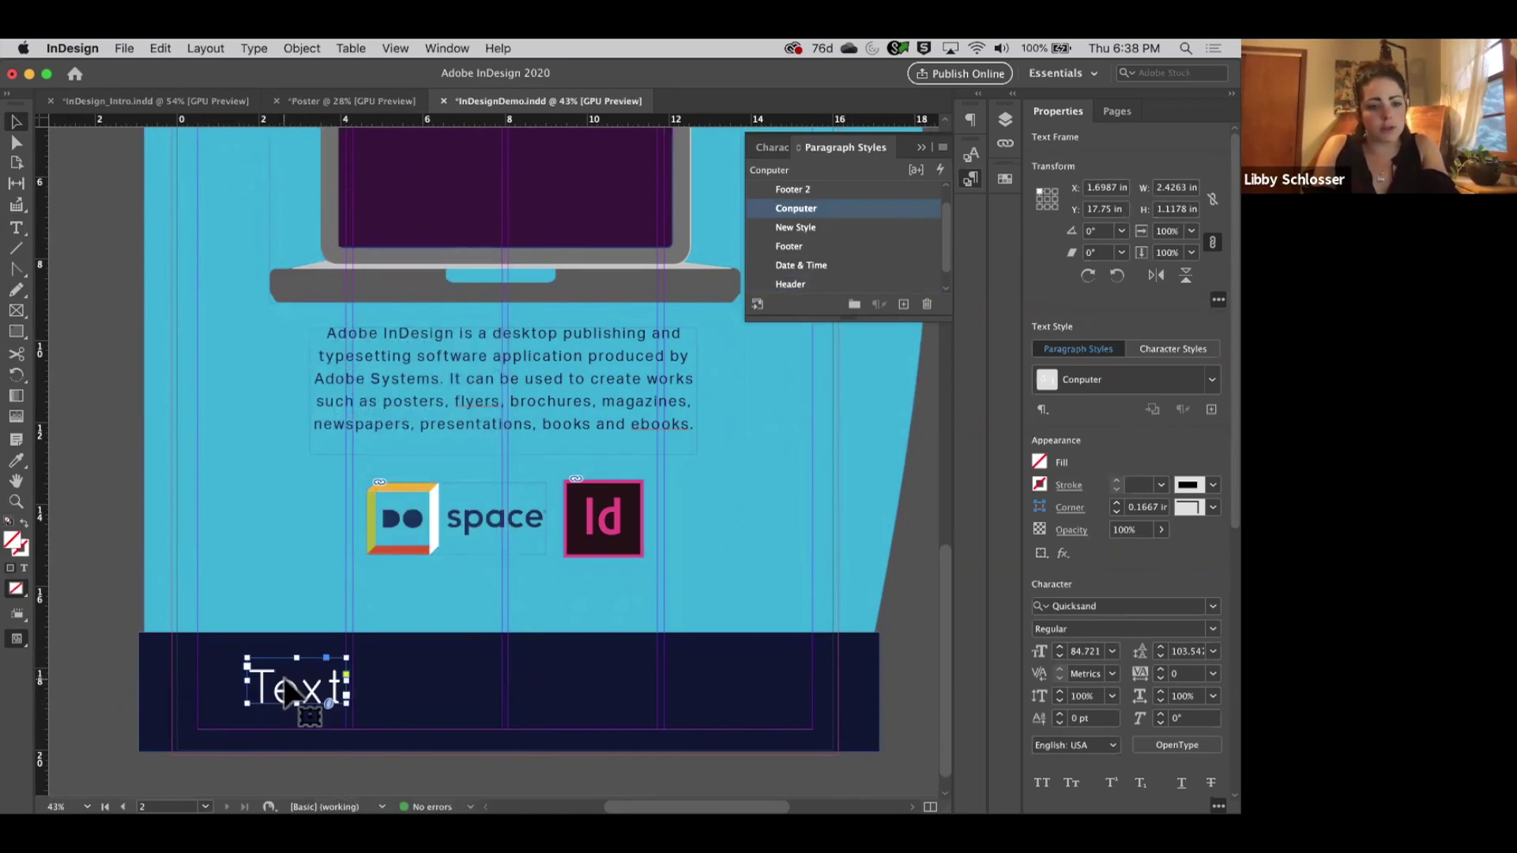
# Copy the footer "Text" frame and paste three duplicates, spreading them across the dark footer bar.
pyautogui.click(168, 48)
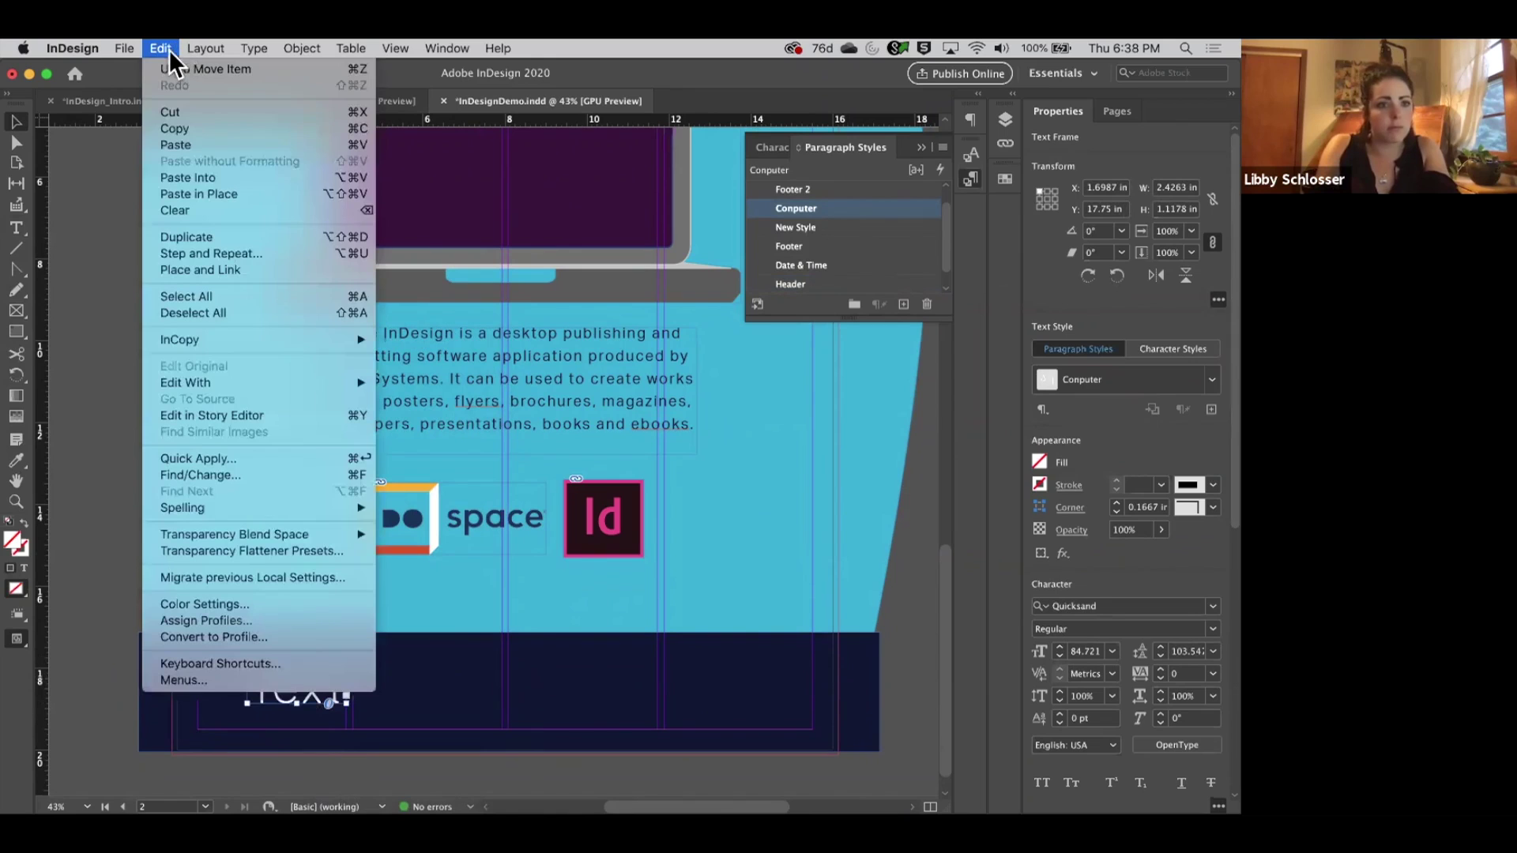
pyautogui.click(182, 123)
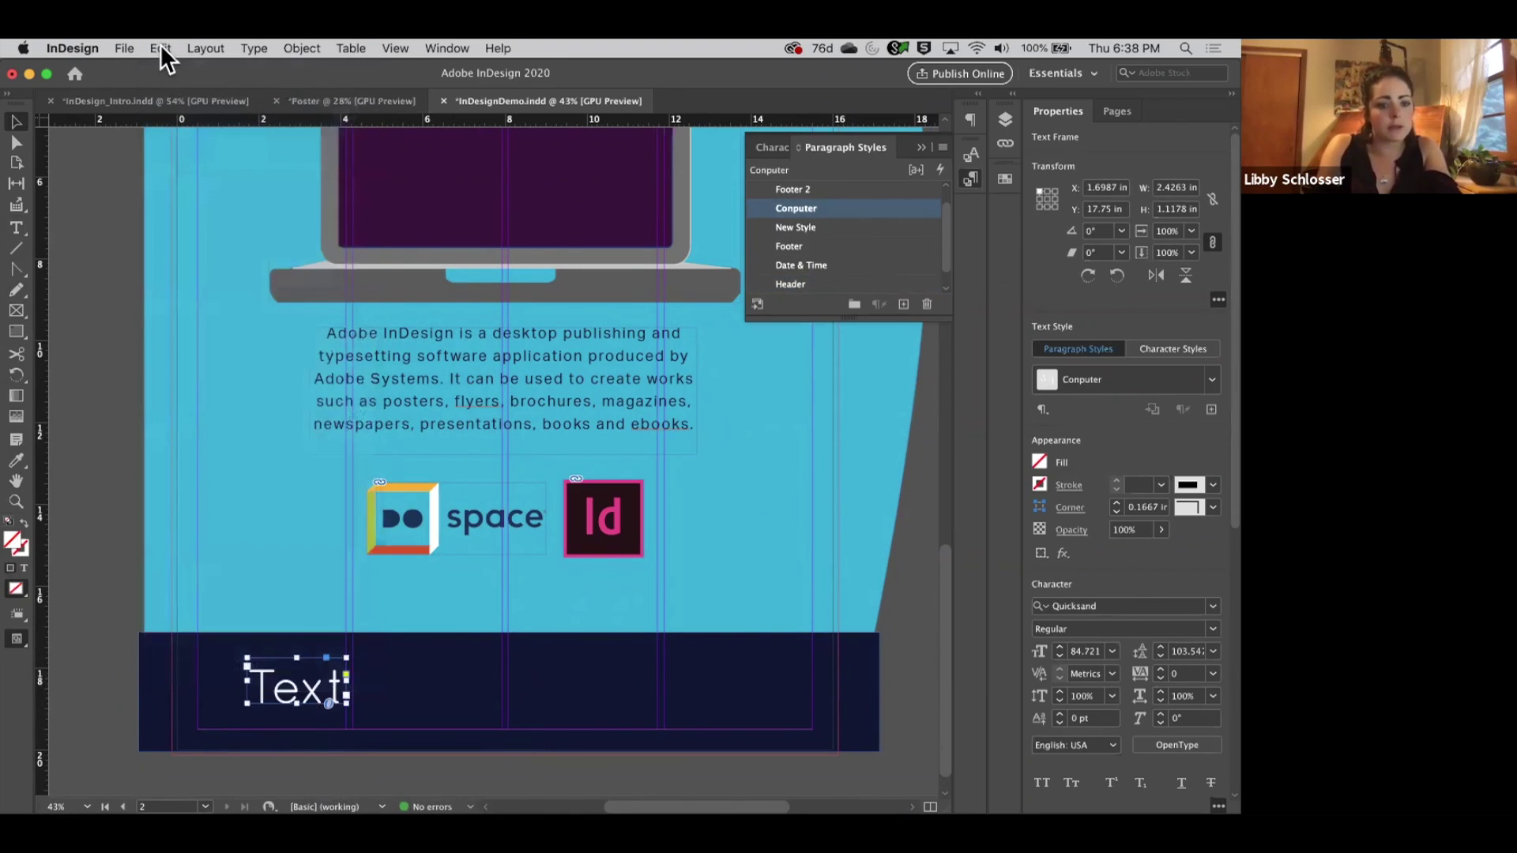
pyautogui.click(160, 48)
pyautogui.click(183, 141)
pyautogui.moveTo(483, 463); pyautogui.dragTo(601, 632)
pyautogui.moveTo(742, 703); pyautogui.dragTo(741, 703)
# Select all four "Text" frames, align their vertical centers and distribute their horizontal centers.
pyautogui.keyDown('shift'); pyautogui.click(478, 691); pyautogui.keyUp('shift')
pyautogui.keyDown('shift'); pyautogui.click(348, 683); pyautogui.keyUp('shift')
pyautogui.keyDown('shift'); pyautogui.click(592, 640); pyautogui.keyUp('shift')
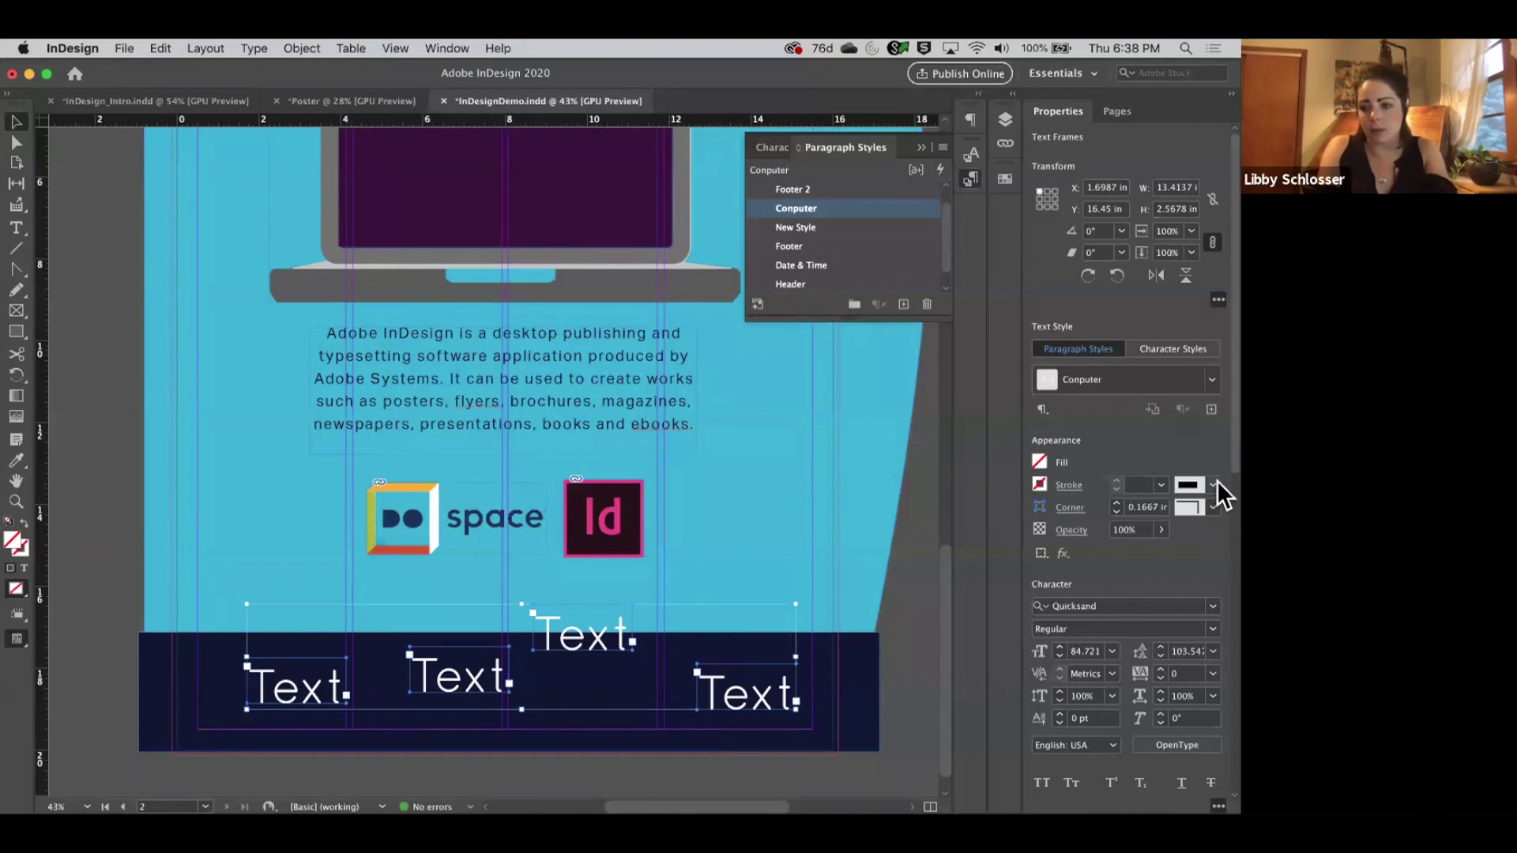
pyautogui.scroll(-10, 1216, 547)
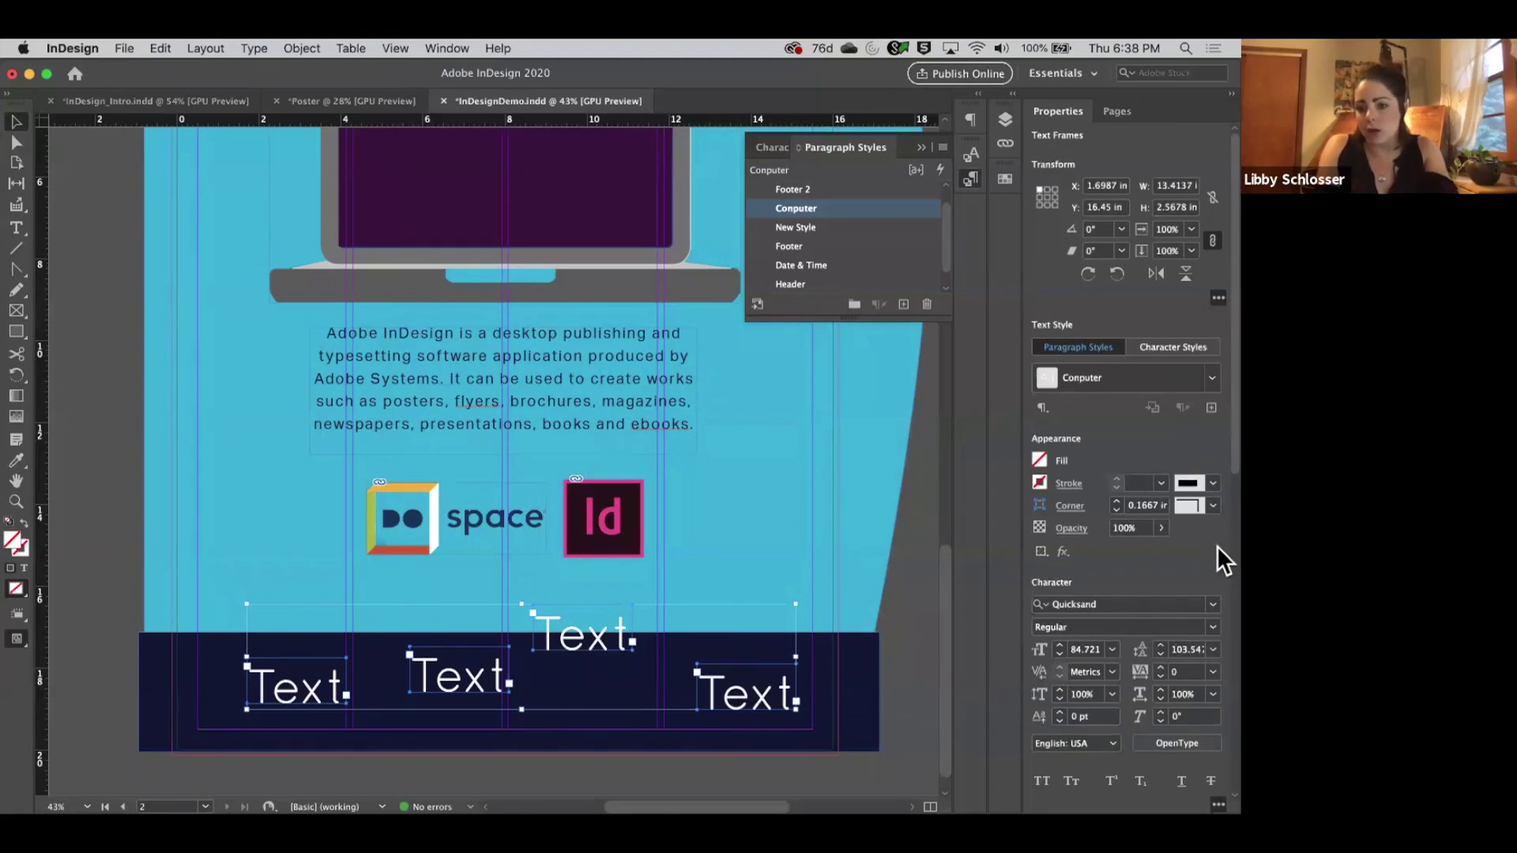
pyautogui.scroll(-6, 1217, 687)
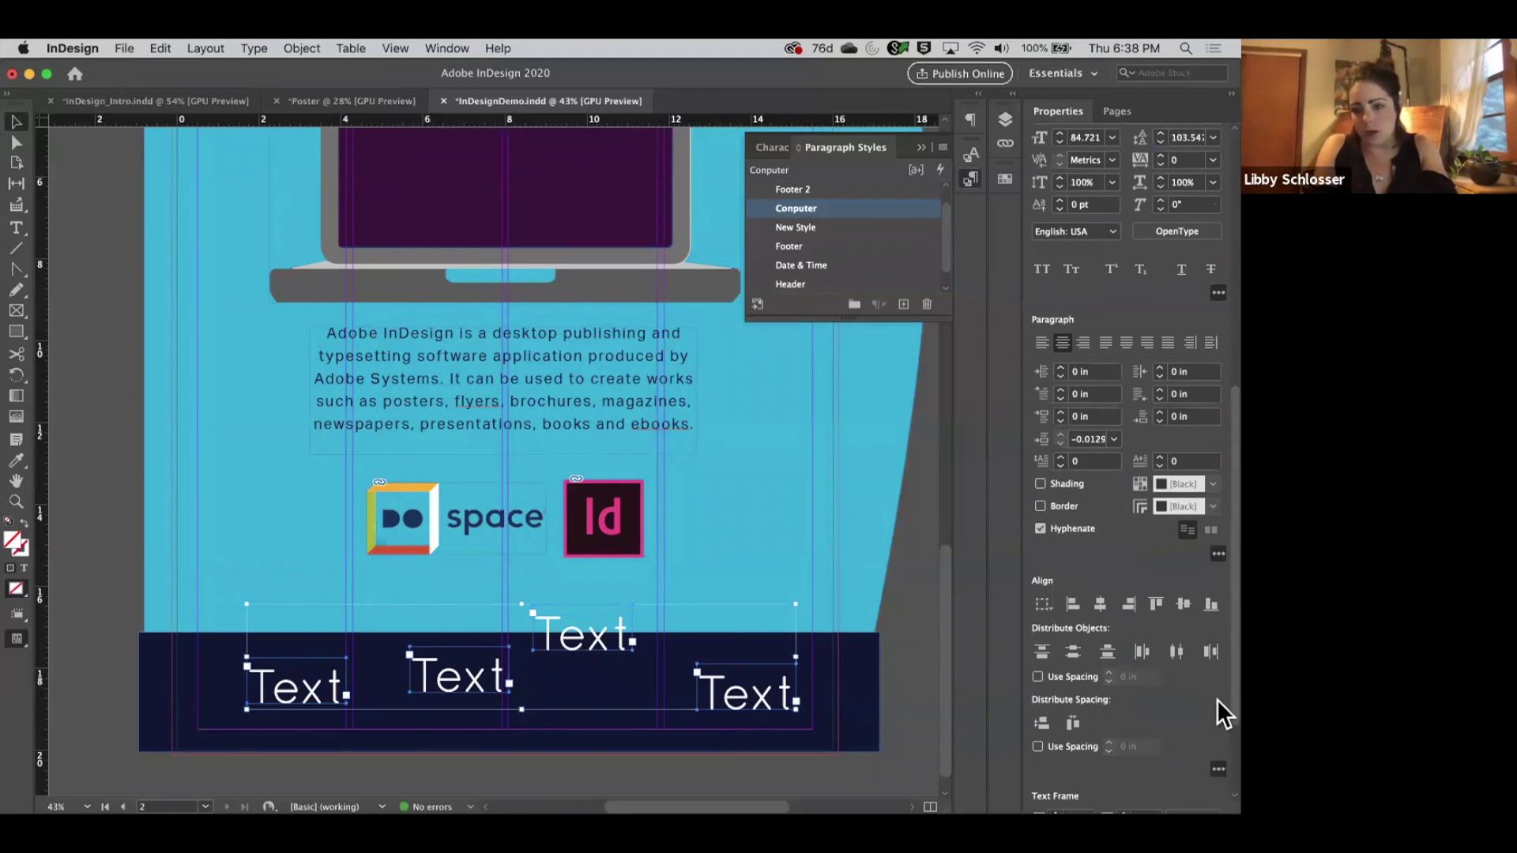
pyautogui.click(1183, 610)
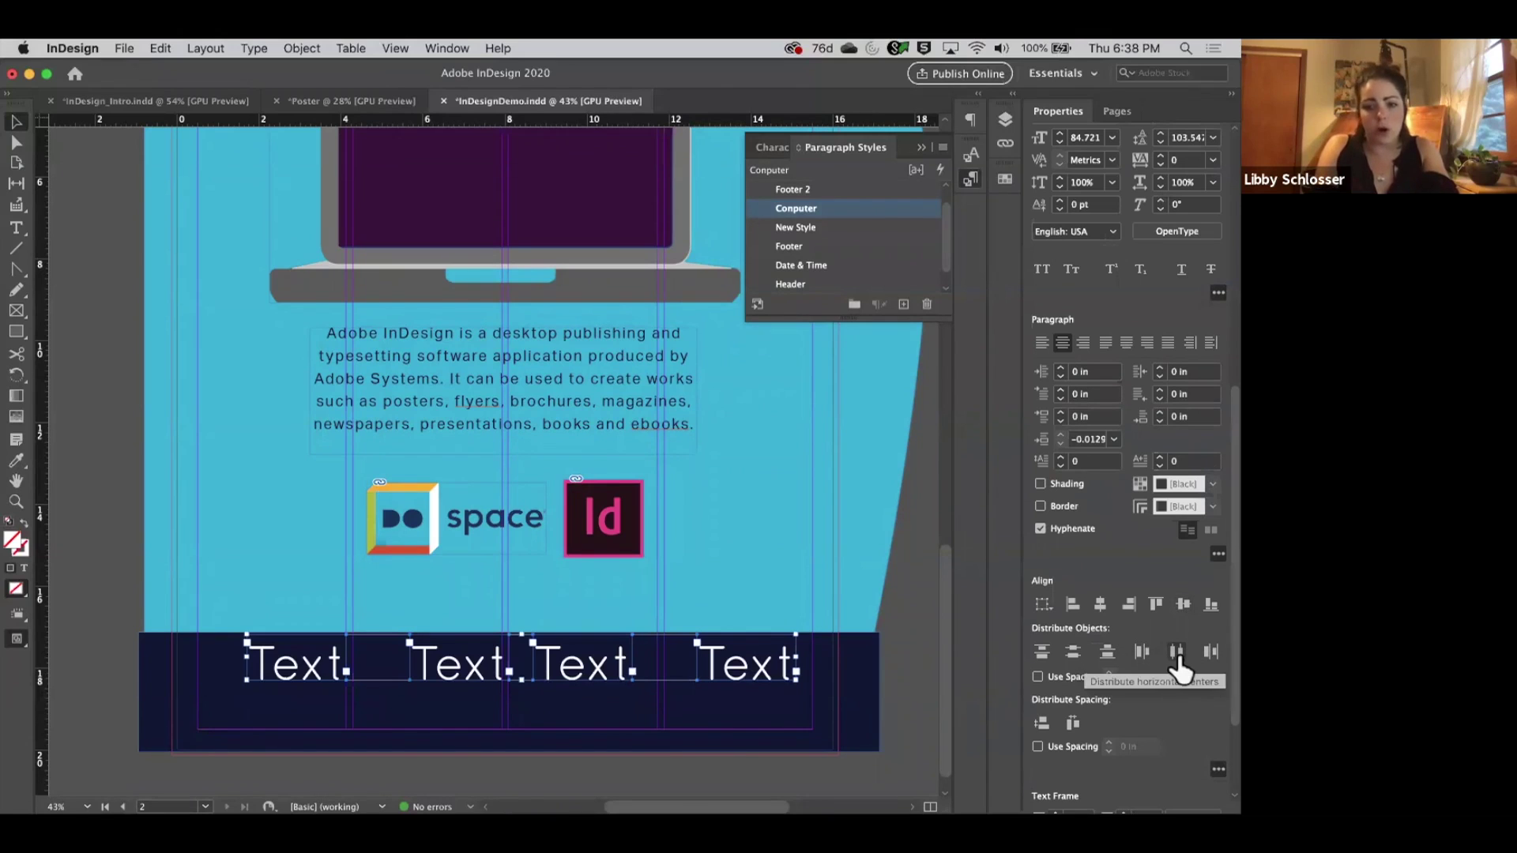
pyautogui.click(1178, 658)
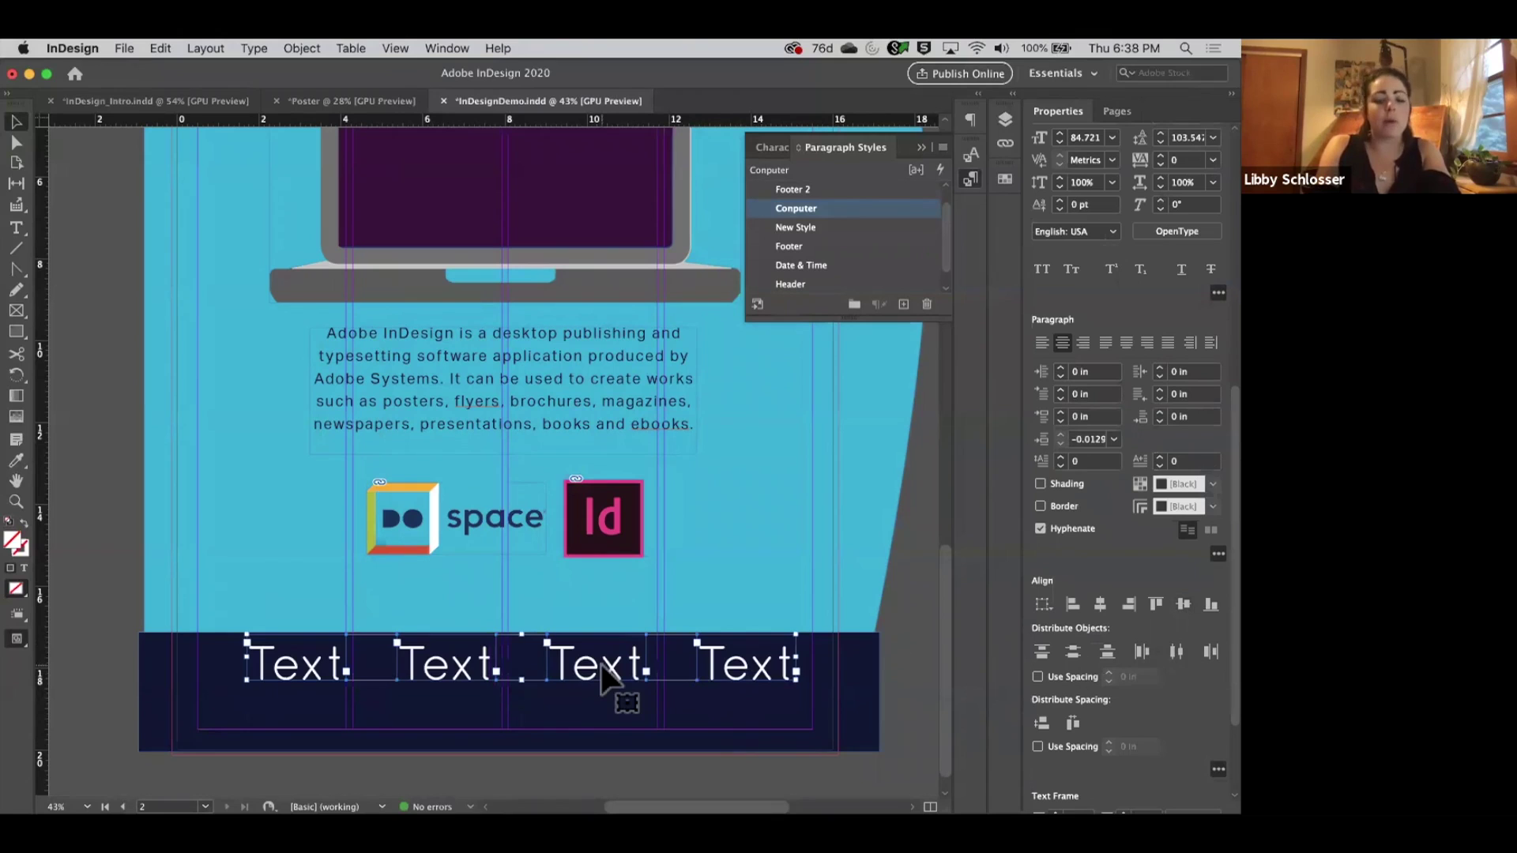
# Move the aligned row of four "Text" frames to the middle of the dark footer bar and deselect it.
pyautogui.moveTo(603, 677)
pyautogui.mouseDown()
pyautogui.moveTo(596, 707)
pyautogui.moveTo(583, 694)
pyautogui.mouseUp()
pyautogui.click(924, 685)
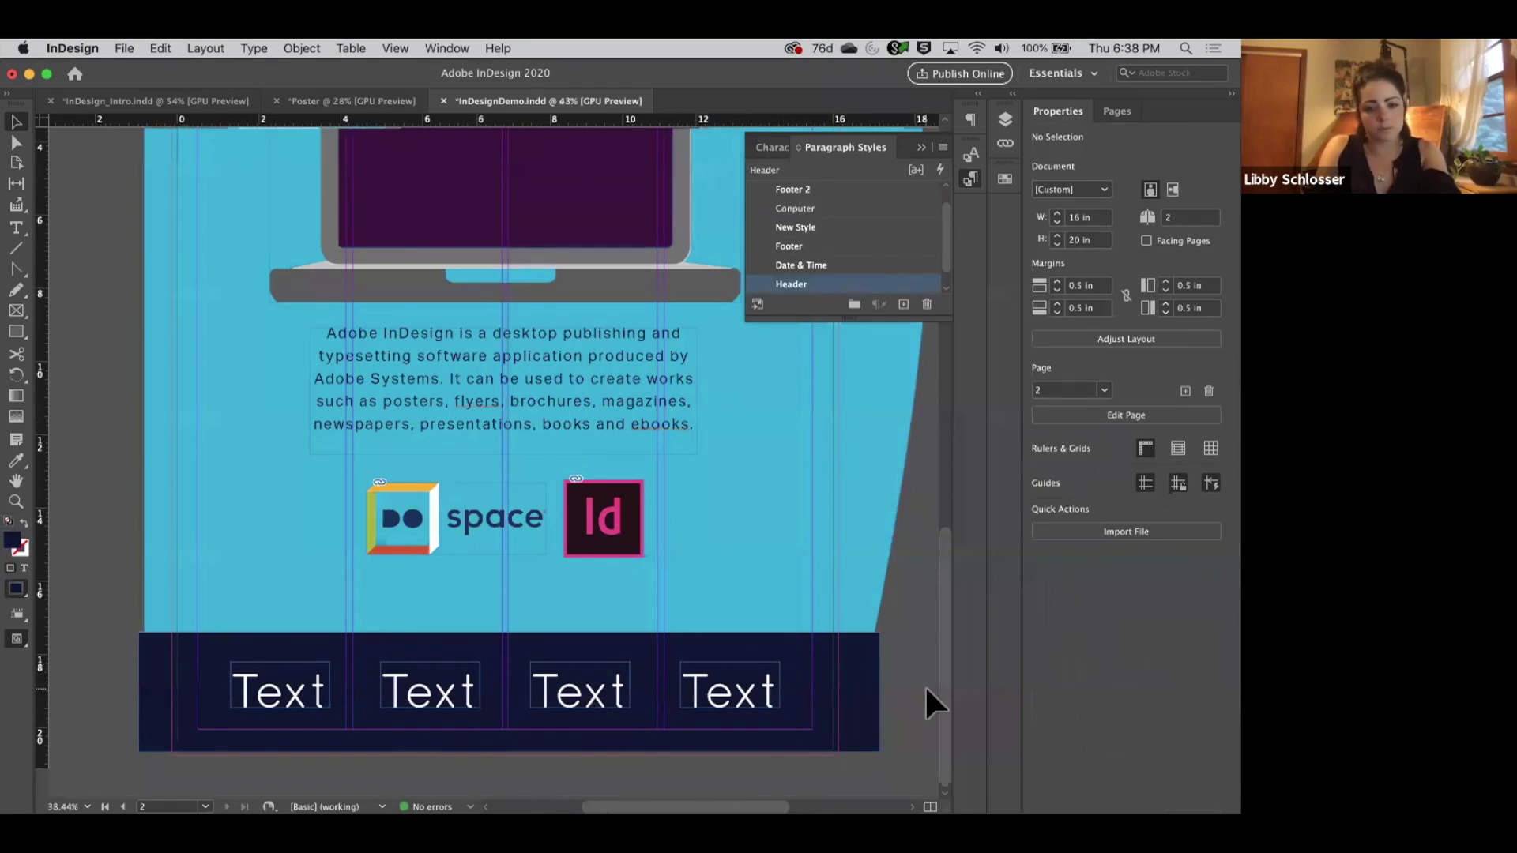
pyautogui.scroll(-4, 925, 684)
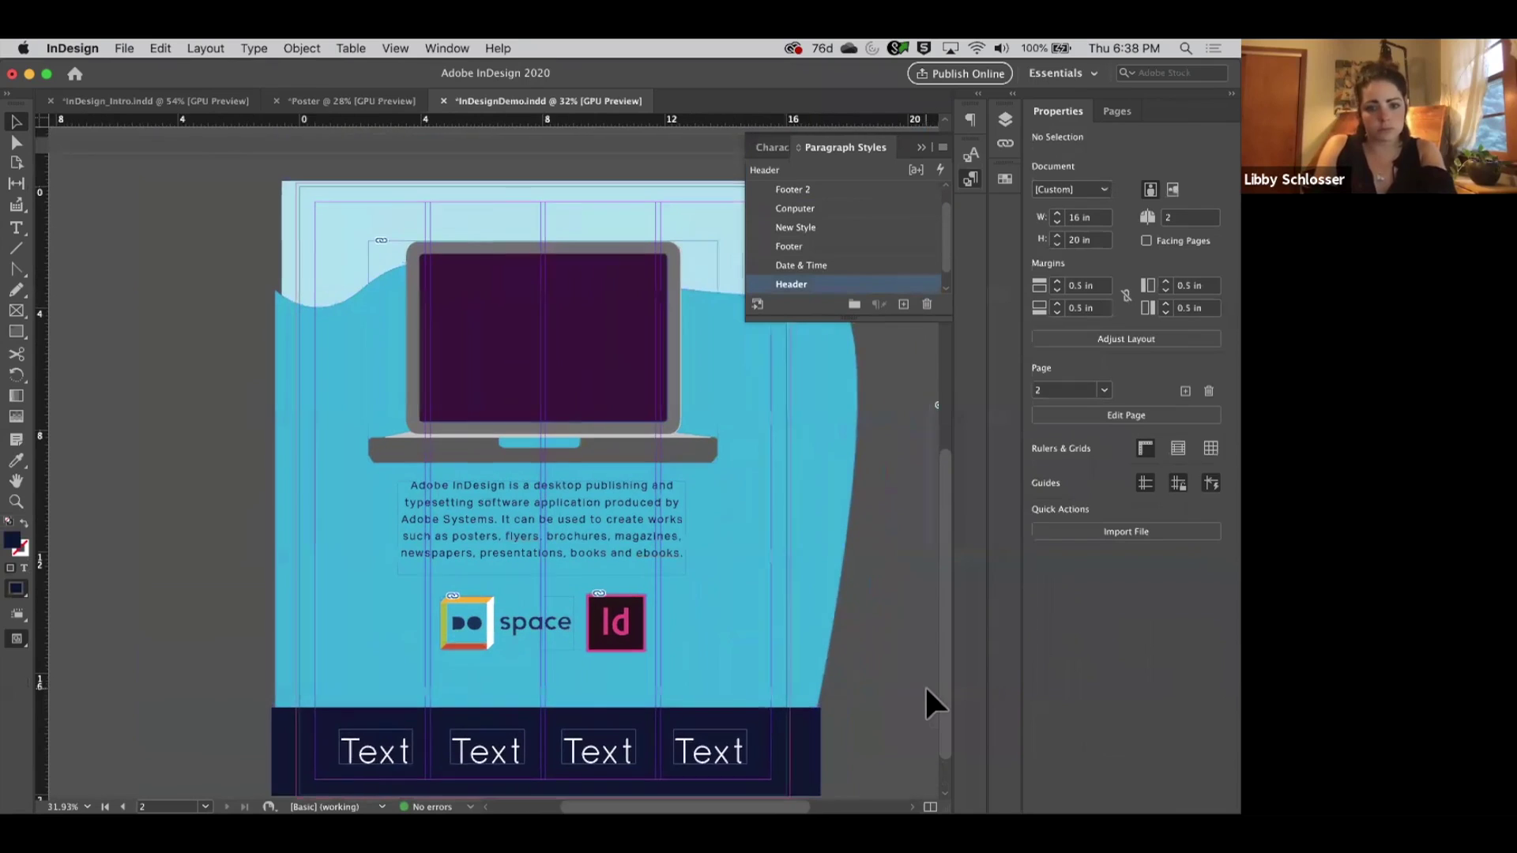
pyautogui.scroll(-2, 924, 685)
pyautogui.scroll(-3, 730, 685)
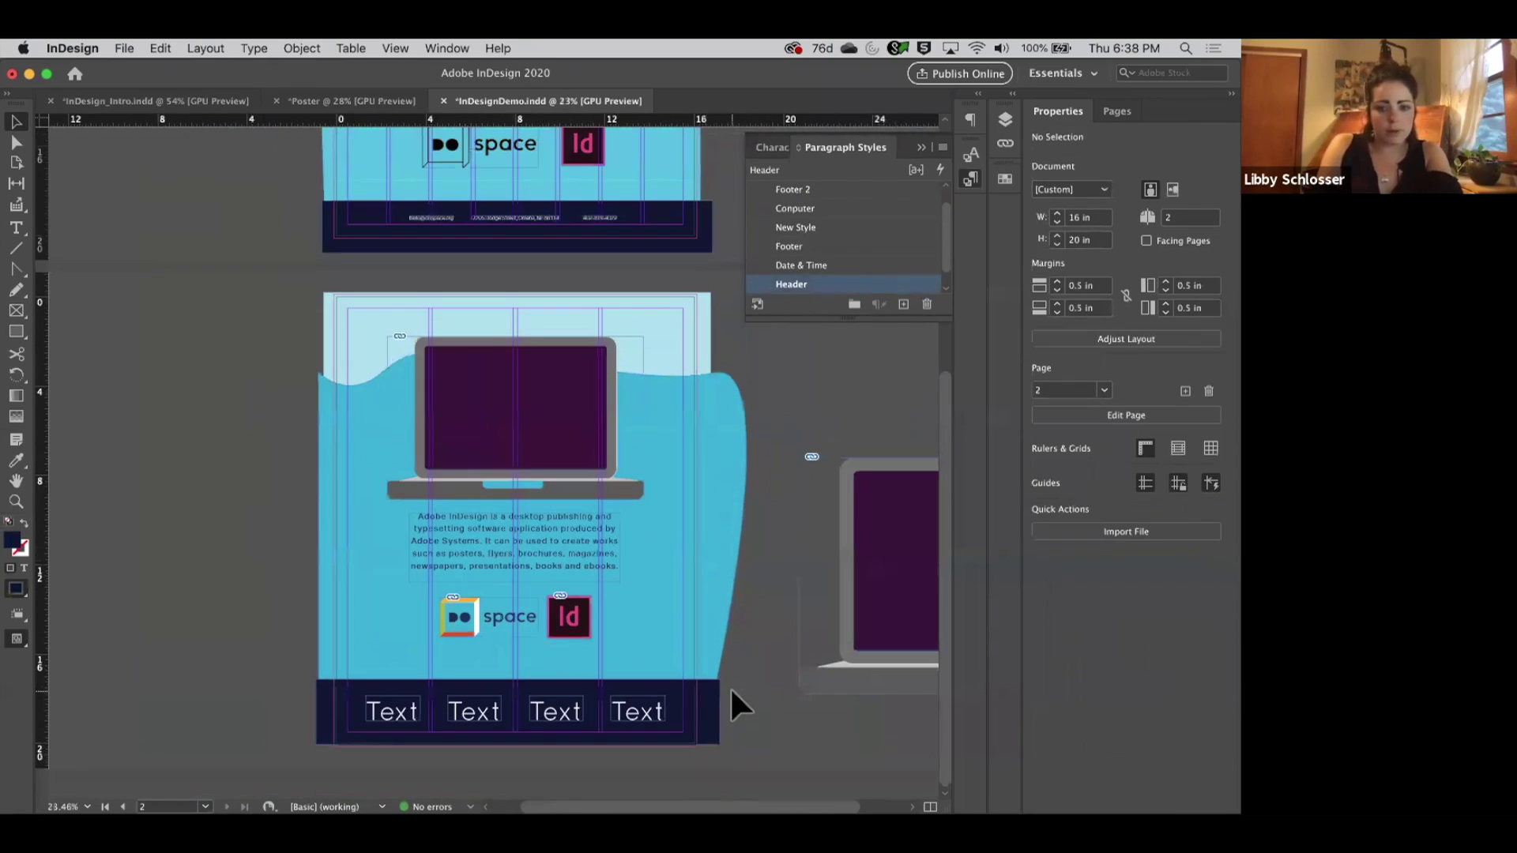
pyautogui.scroll(10, 730, 686)
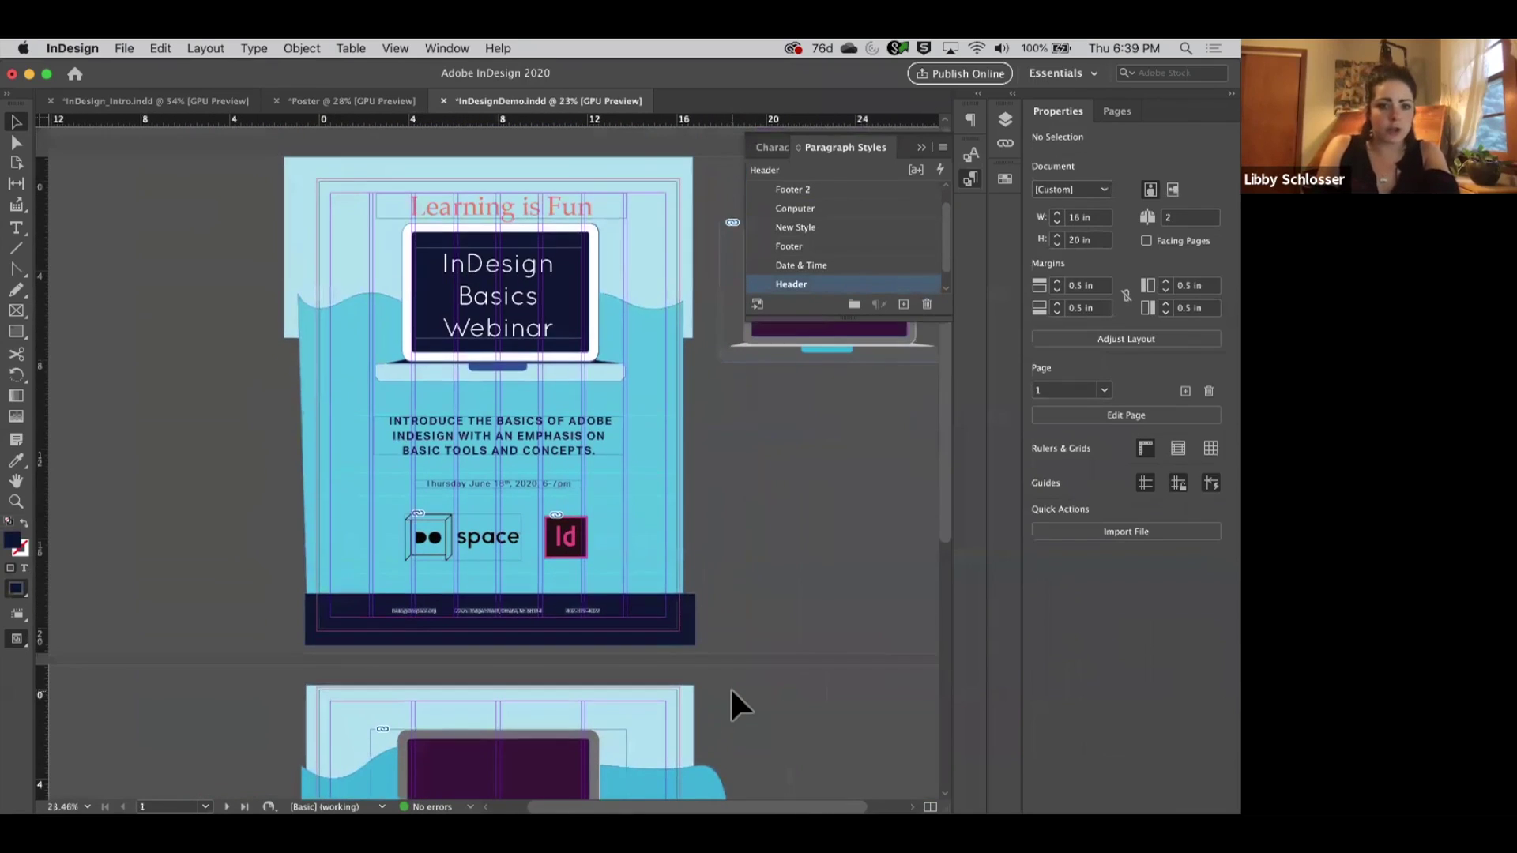
pyautogui.scroll(-6, 730, 686)
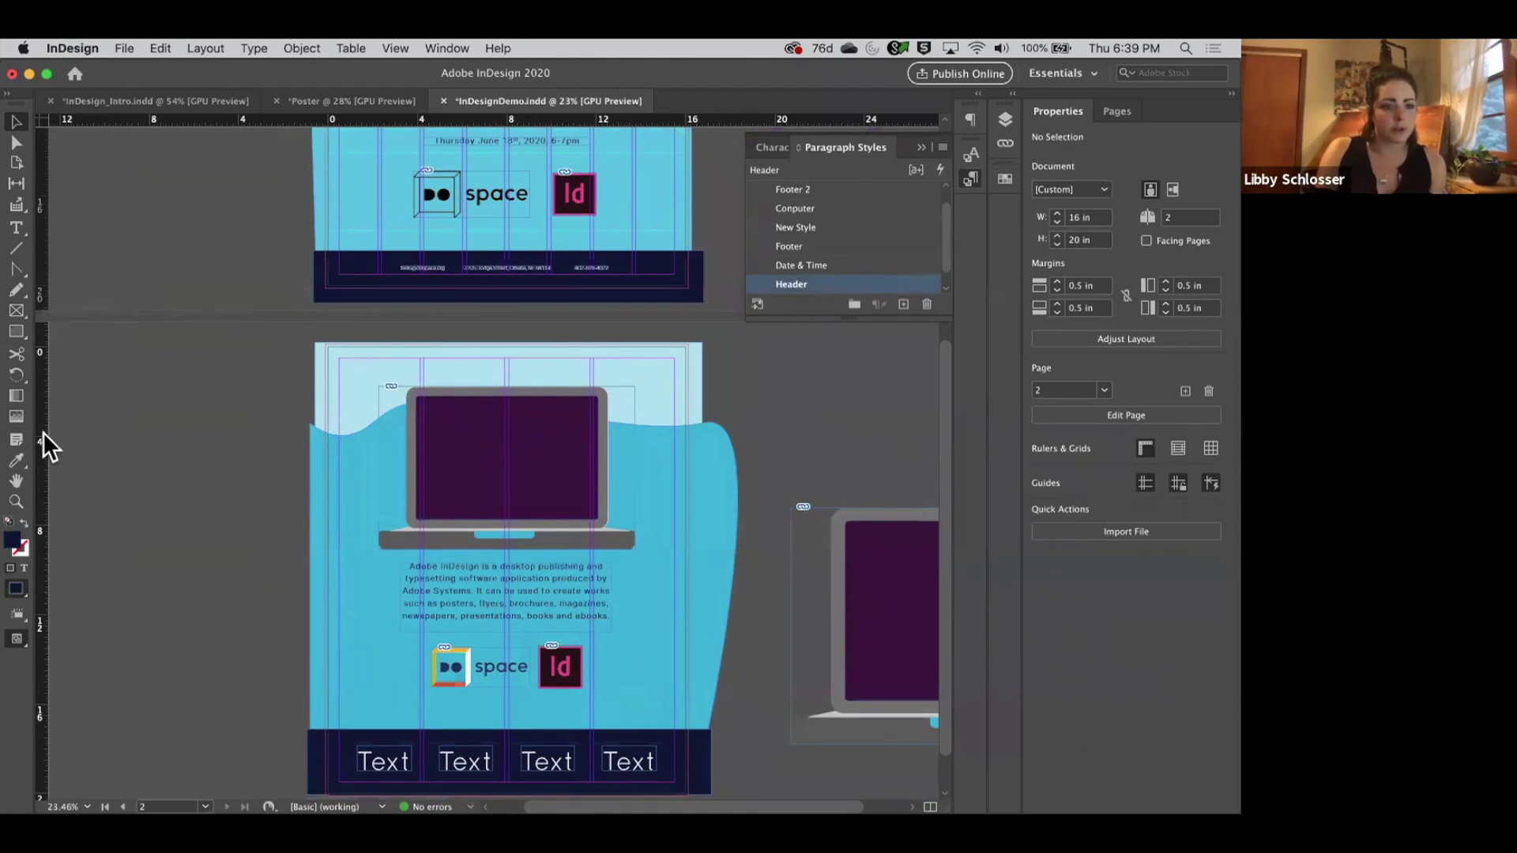
# Add vertical ruler guides at about X 2.31 in and 6.17 in and a horizontal one at about Y 3.15 in on page 2.
pyautogui.moveTo(46, 388); pyautogui.dragTo(379, 409)
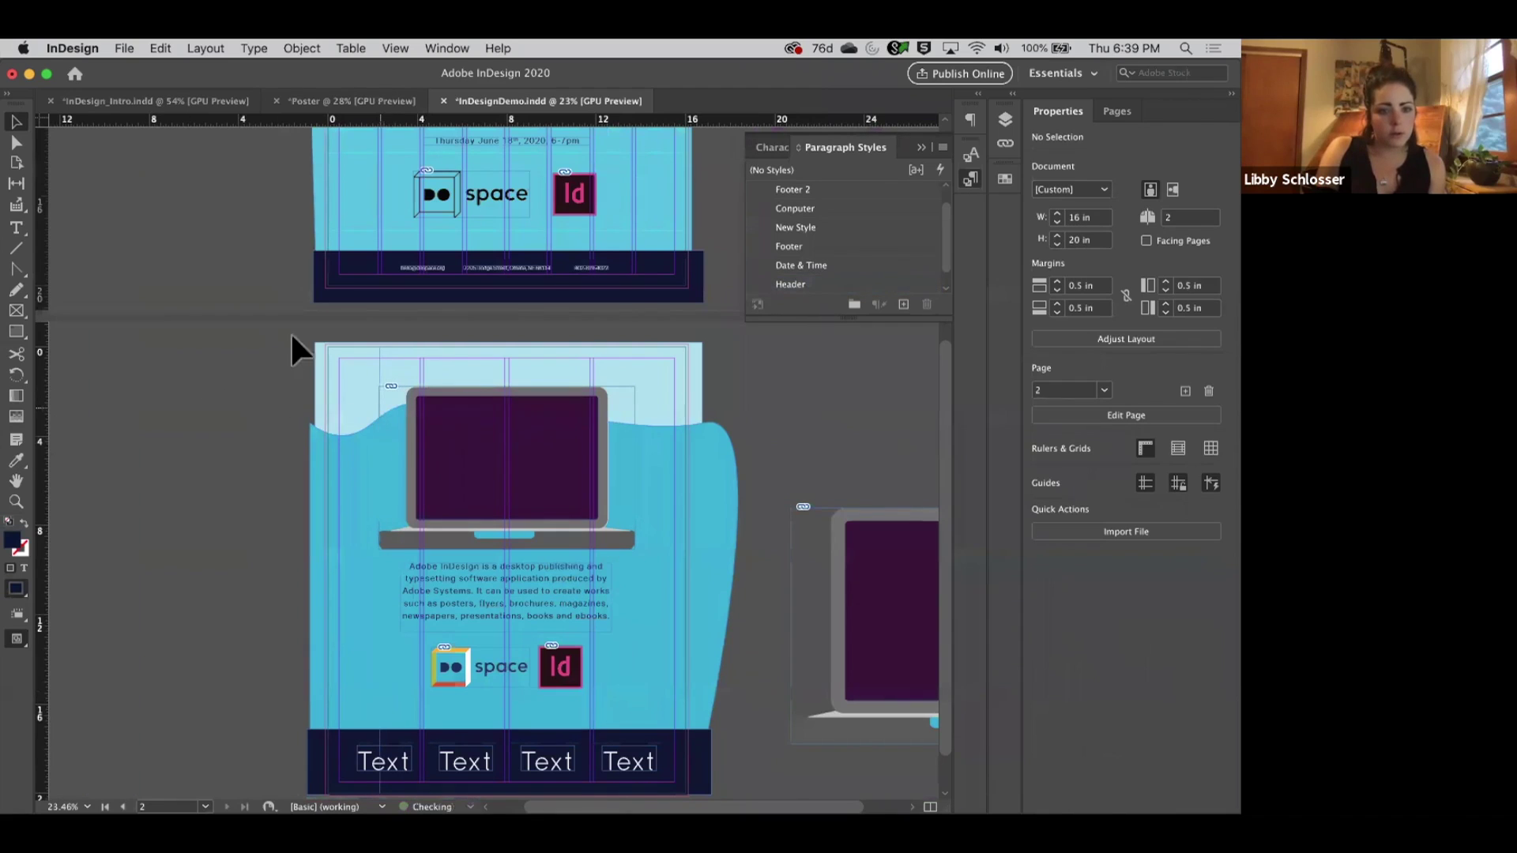
pyautogui.moveTo(272, 119); pyautogui.dragTo(267, 412)
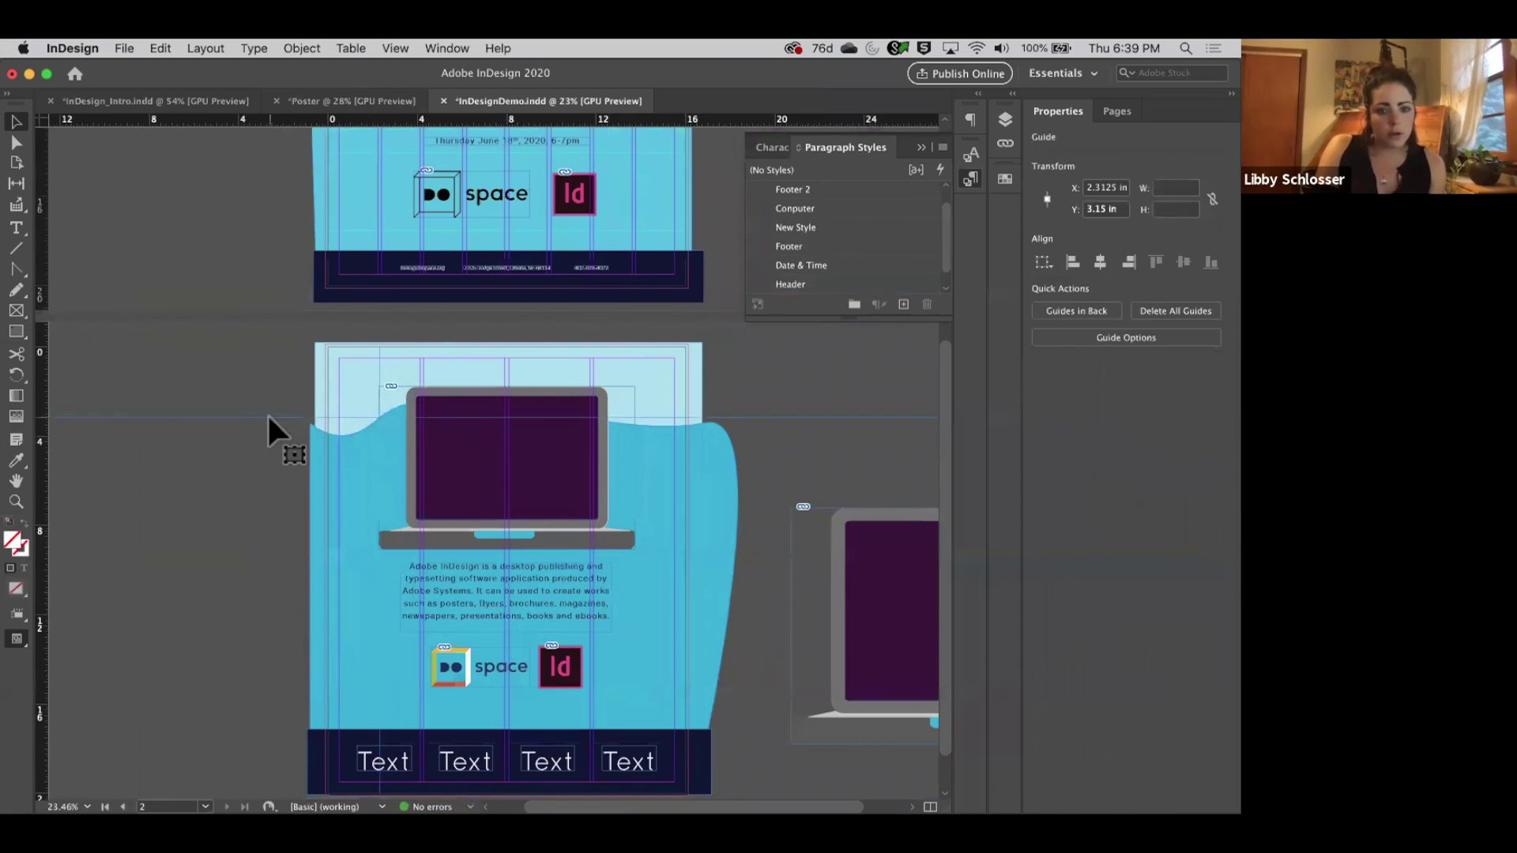
pyautogui.moveTo(39, 433); pyautogui.dragTo(466, 441)
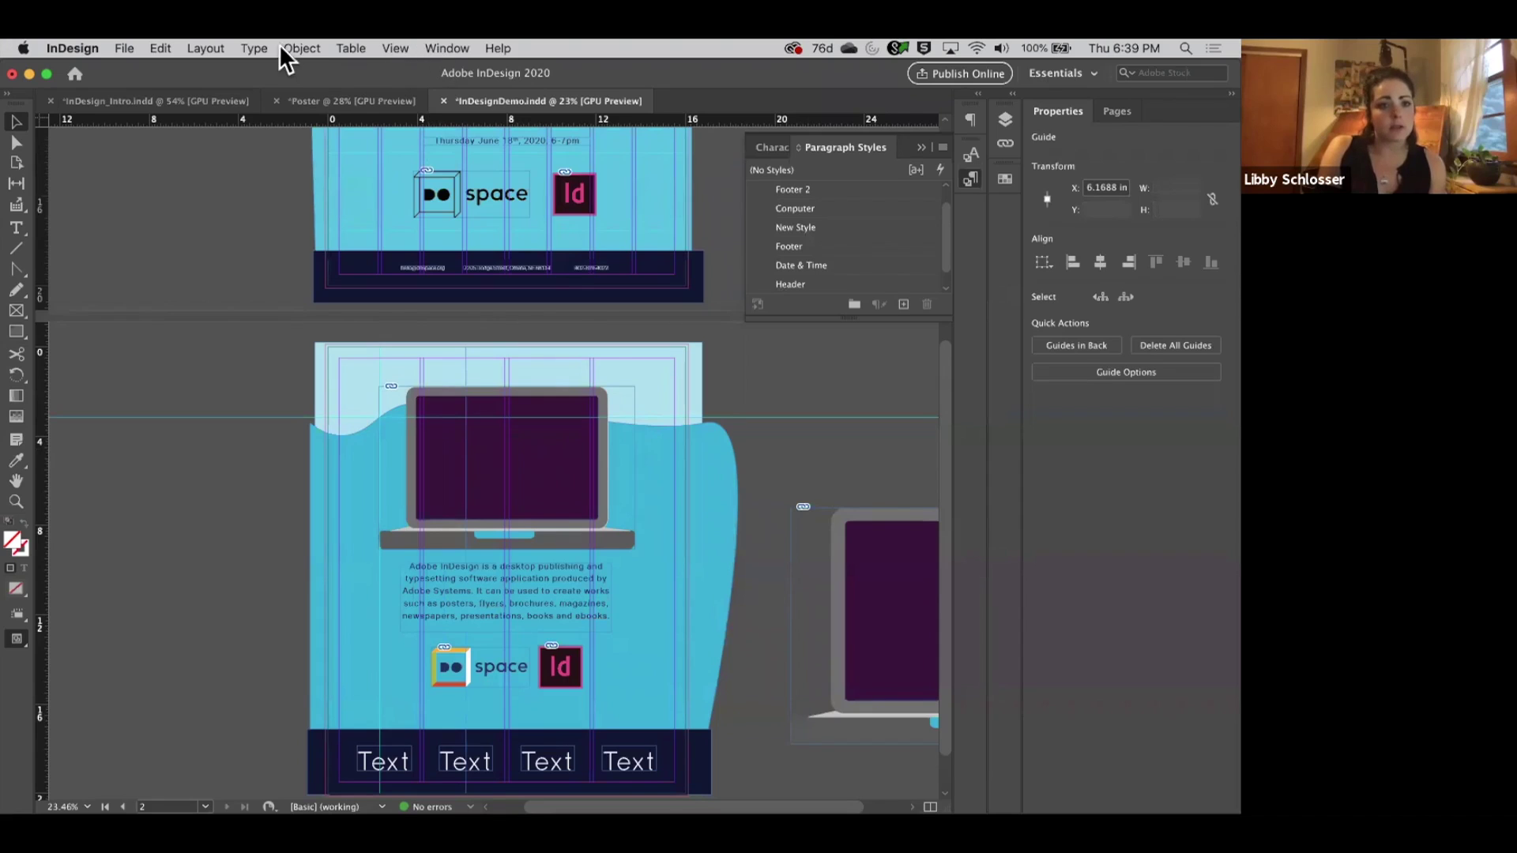
# Show the baseline grid in the poster document.
pyautogui.click(396, 48)
pyautogui.moveTo(434, 406)
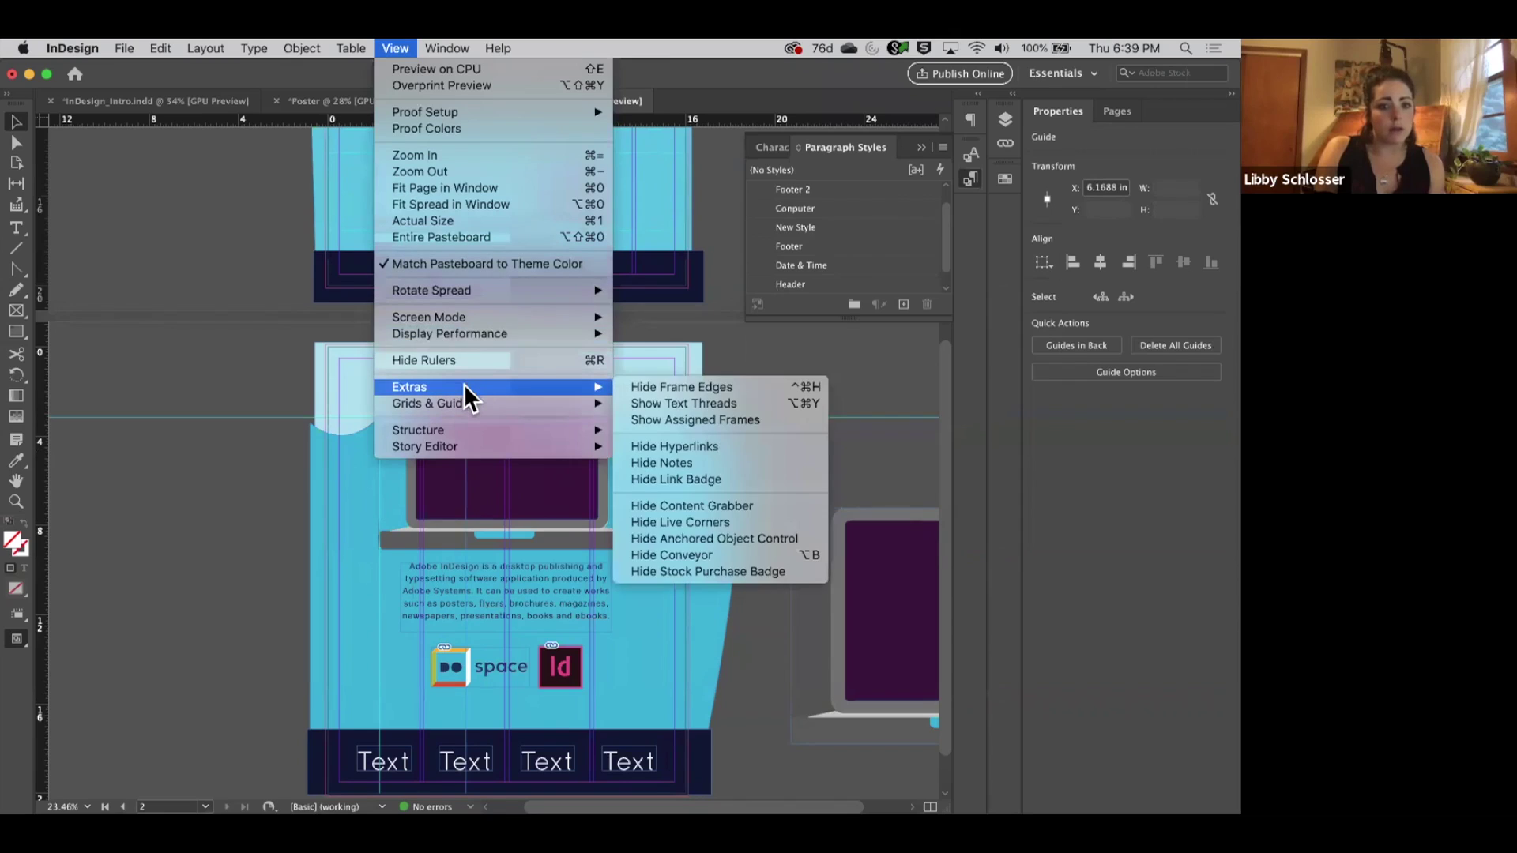
pyautogui.moveTo(481, 401)
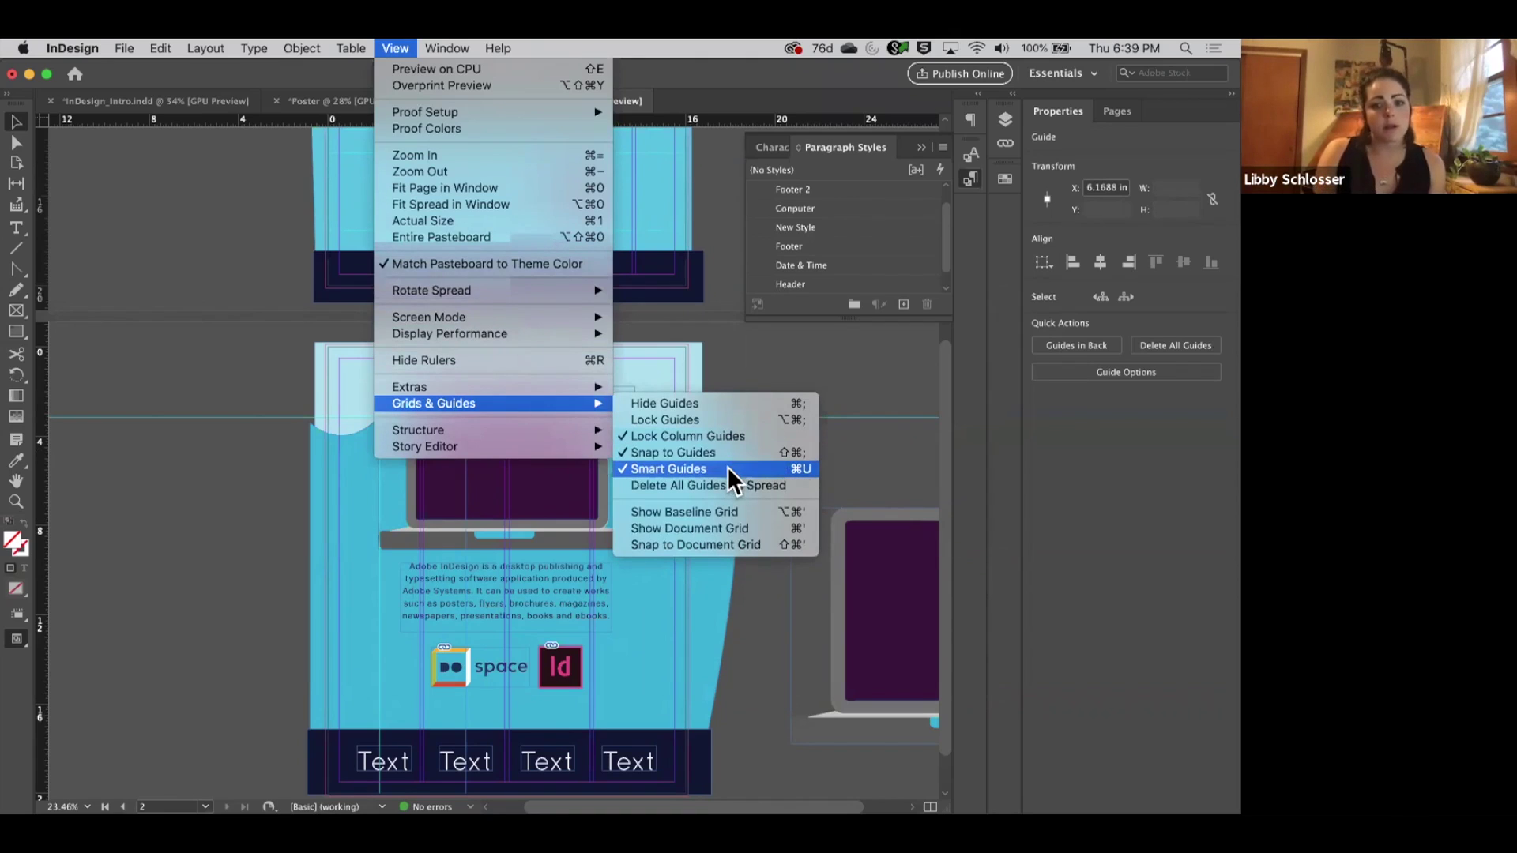
pyautogui.click(770, 513)
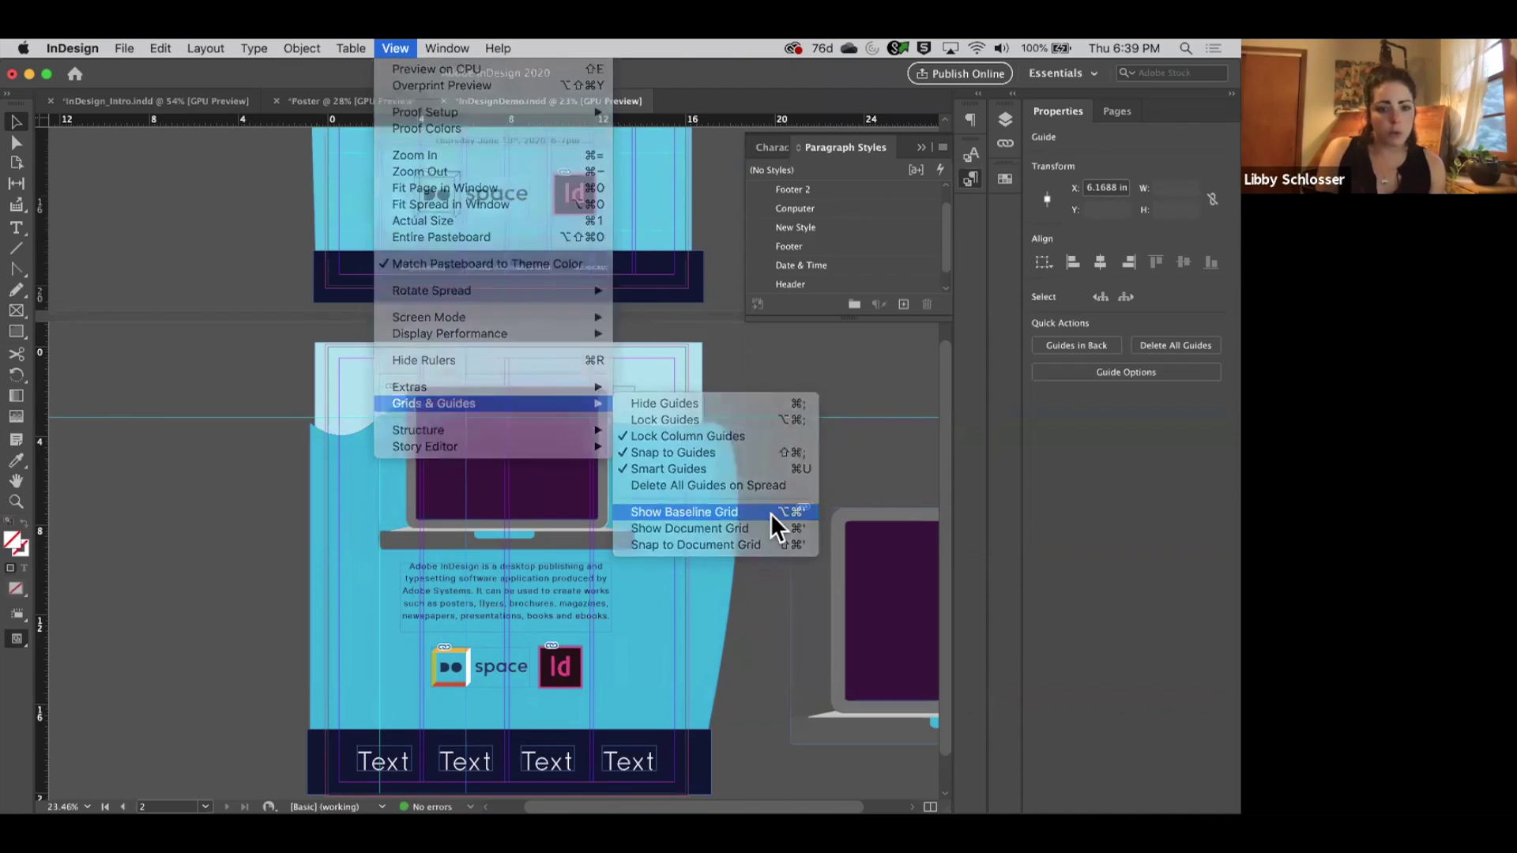
pyautogui.scroll(2, 769, 510)
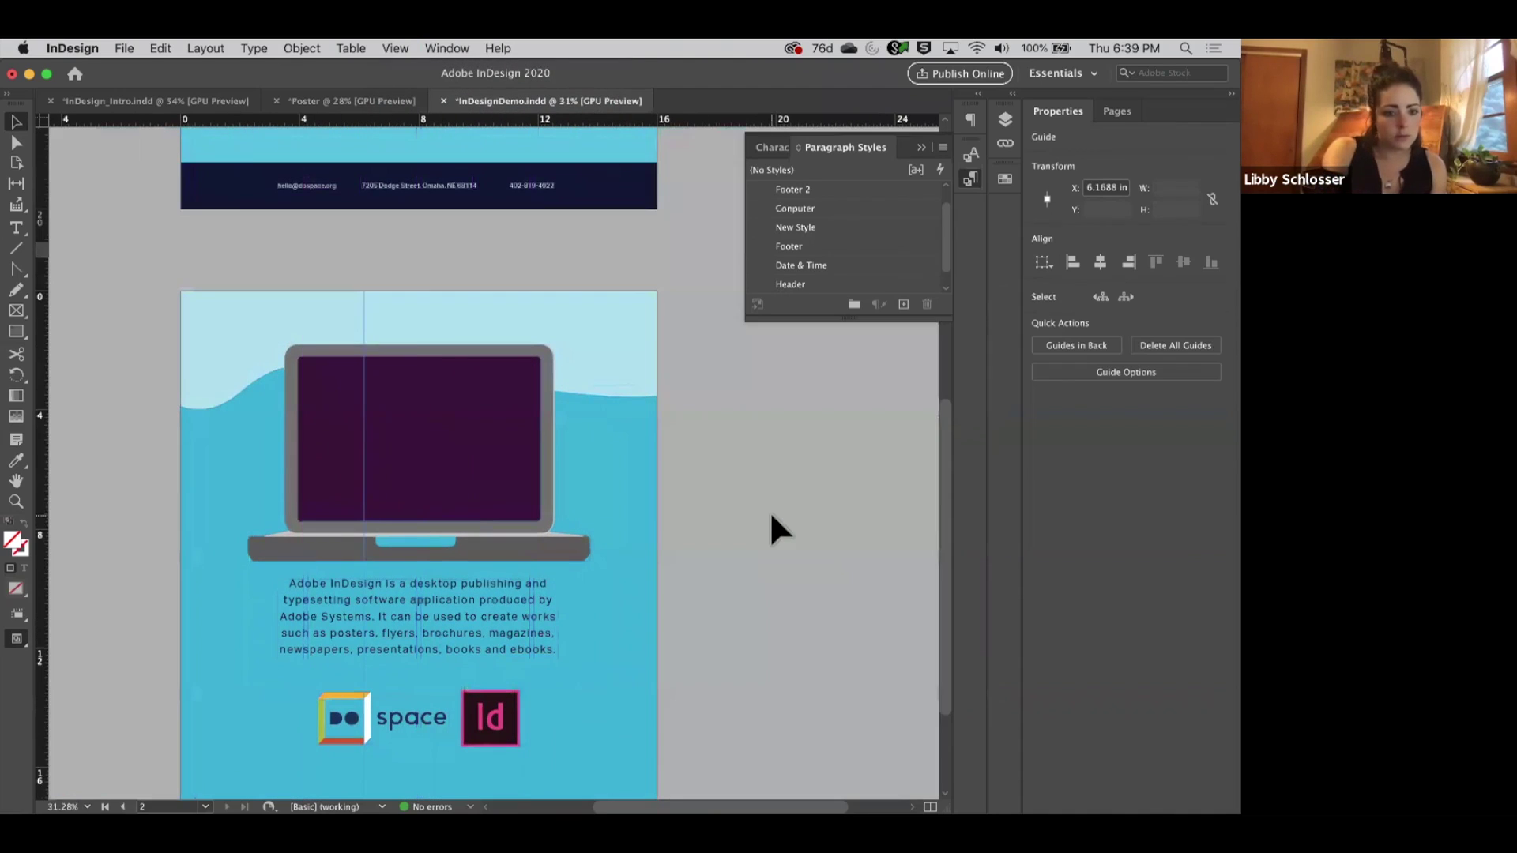
# Show the document grid and look at it around the page 2 laptop graphic.
pyautogui.click(381, 47)
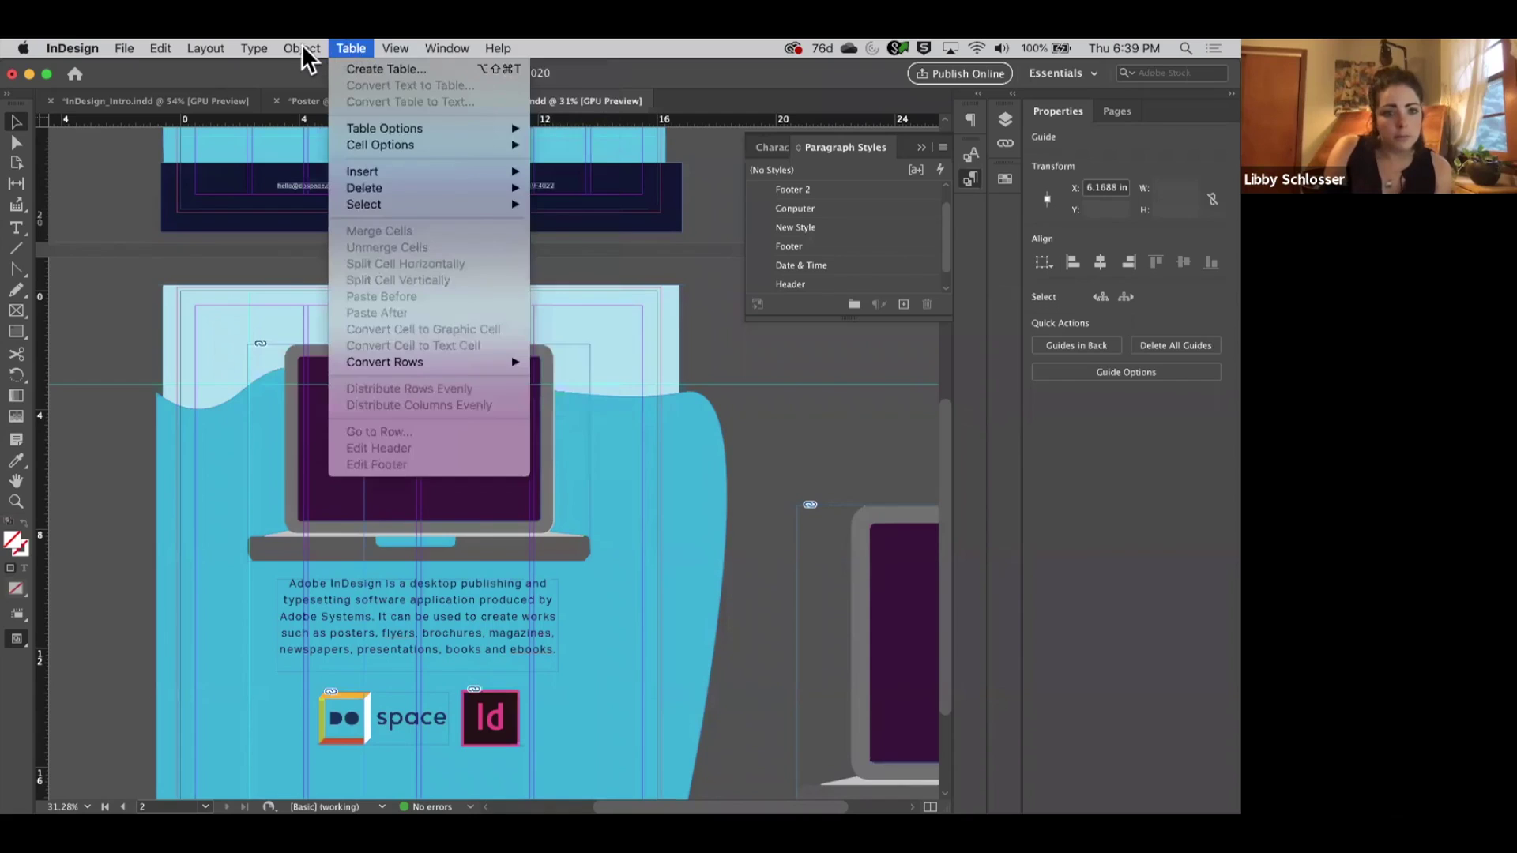
pyautogui.moveTo(404, 49)
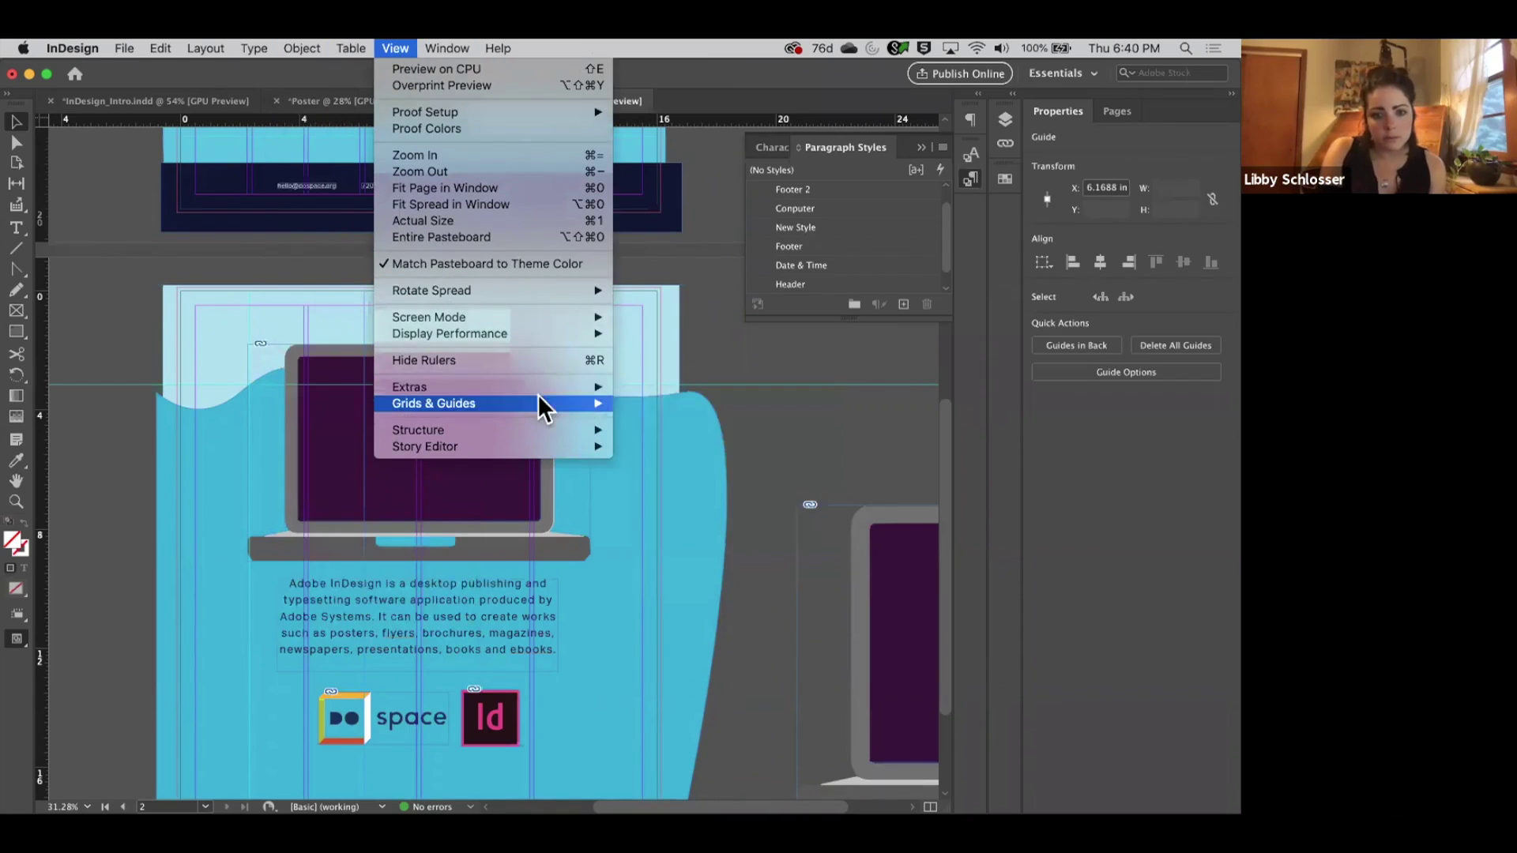
pyautogui.moveTo(537, 404)
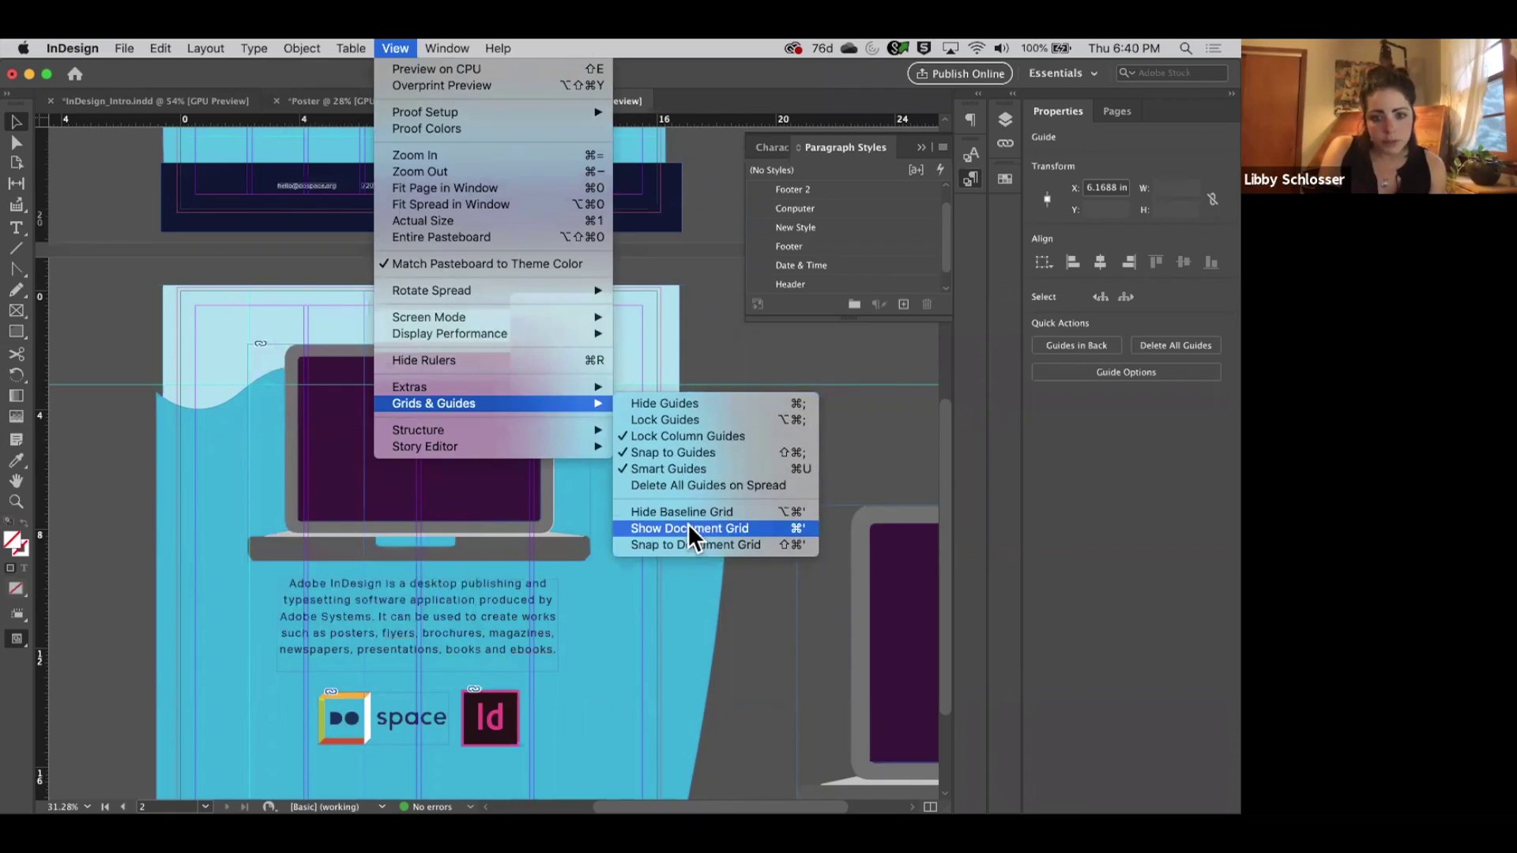
pyautogui.click(718, 529)
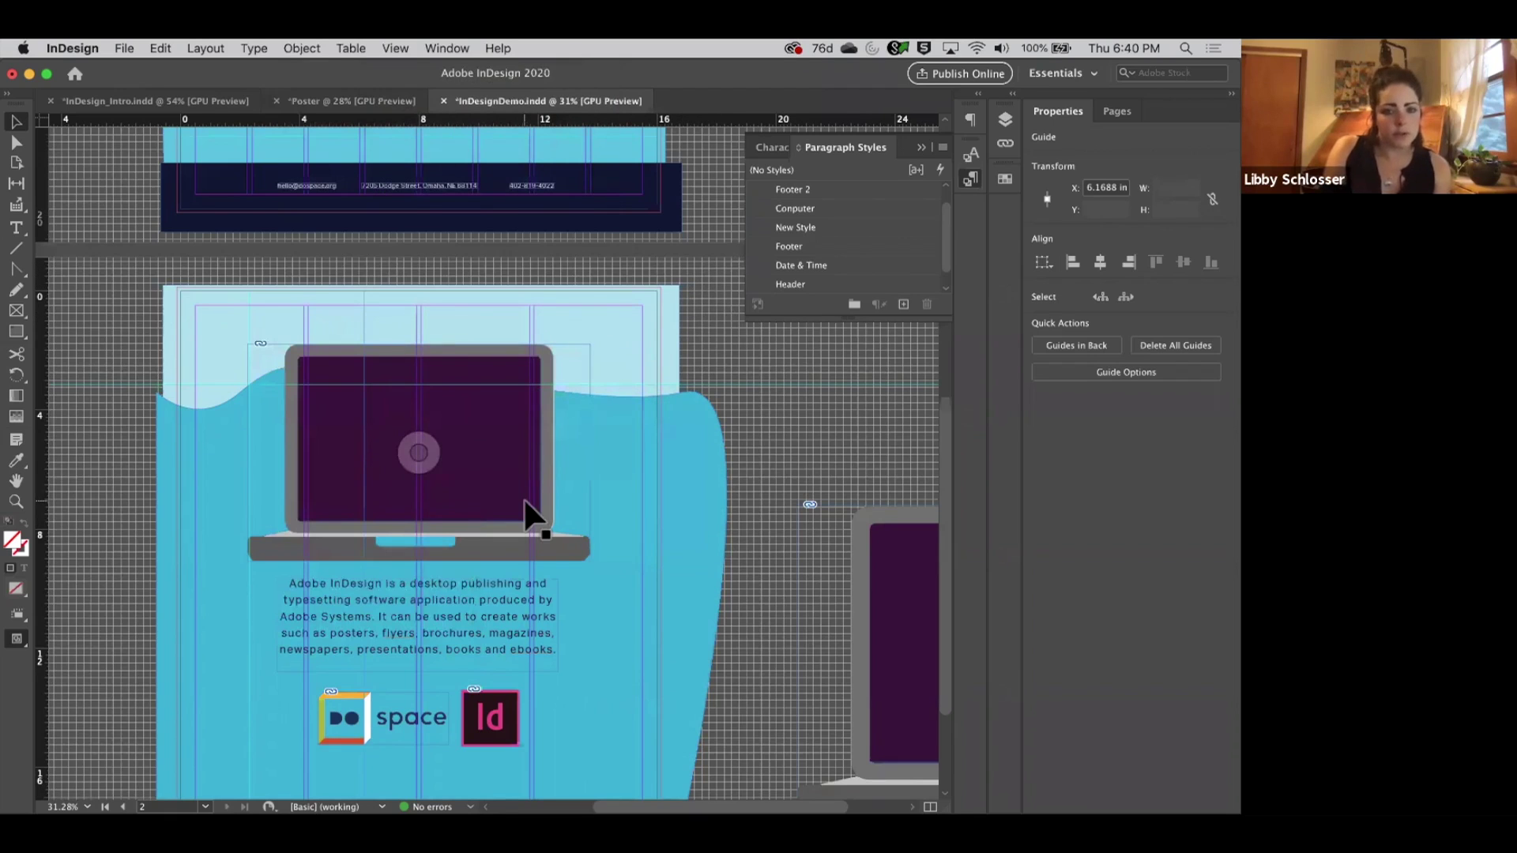
pyautogui.scroll(-3, 524, 500)
pyautogui.scroll(5, 524, 500)
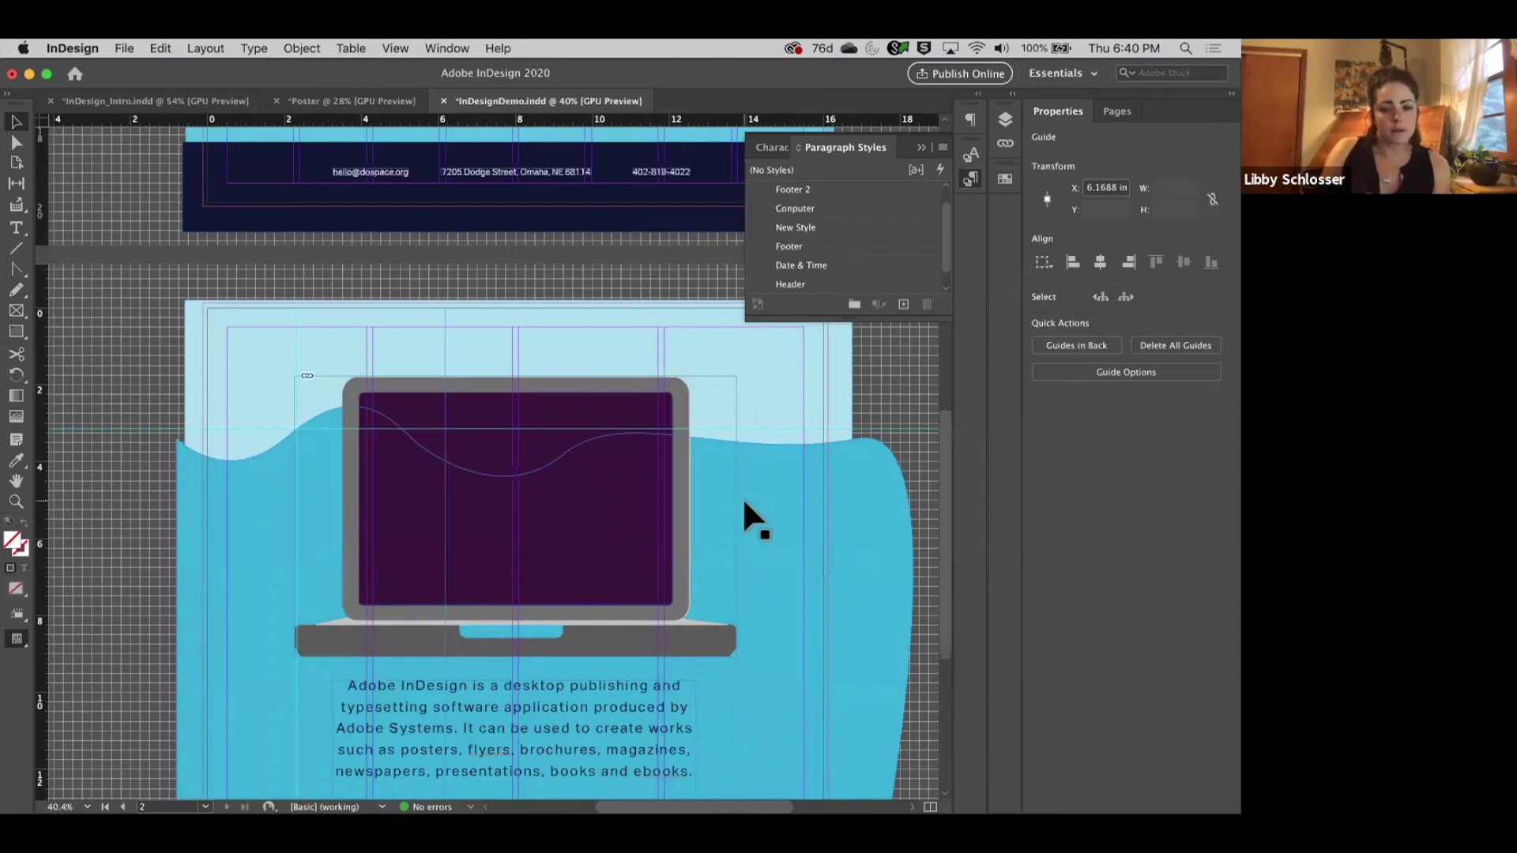
# Remove the pale blue rectangle behind the laptop to view the grid on the page, and undo the removal.
pyautogui.click(278, 424)
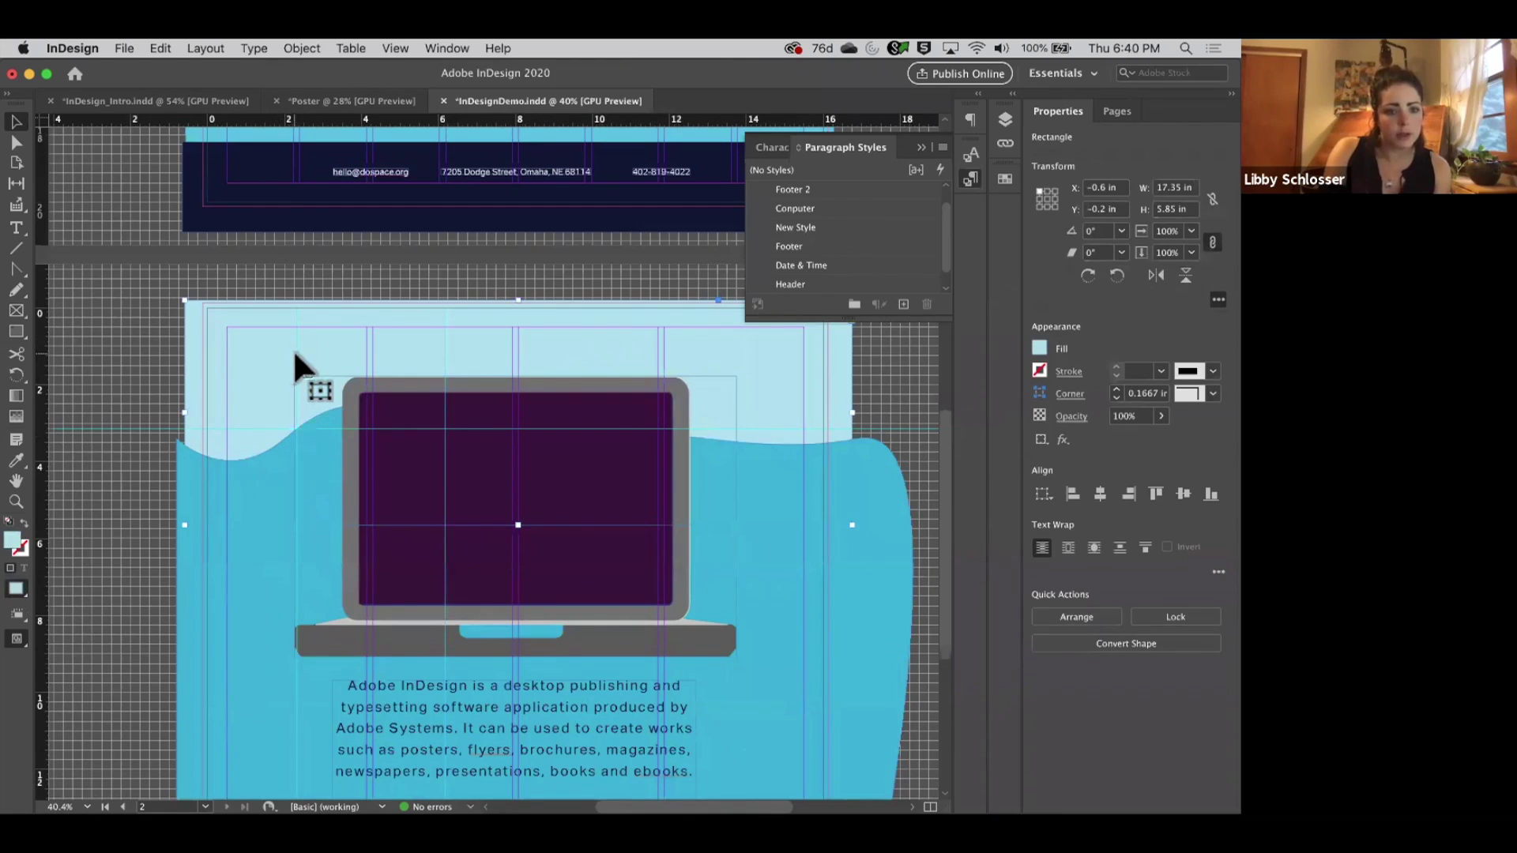
pyautogui.press('super+shift+a')
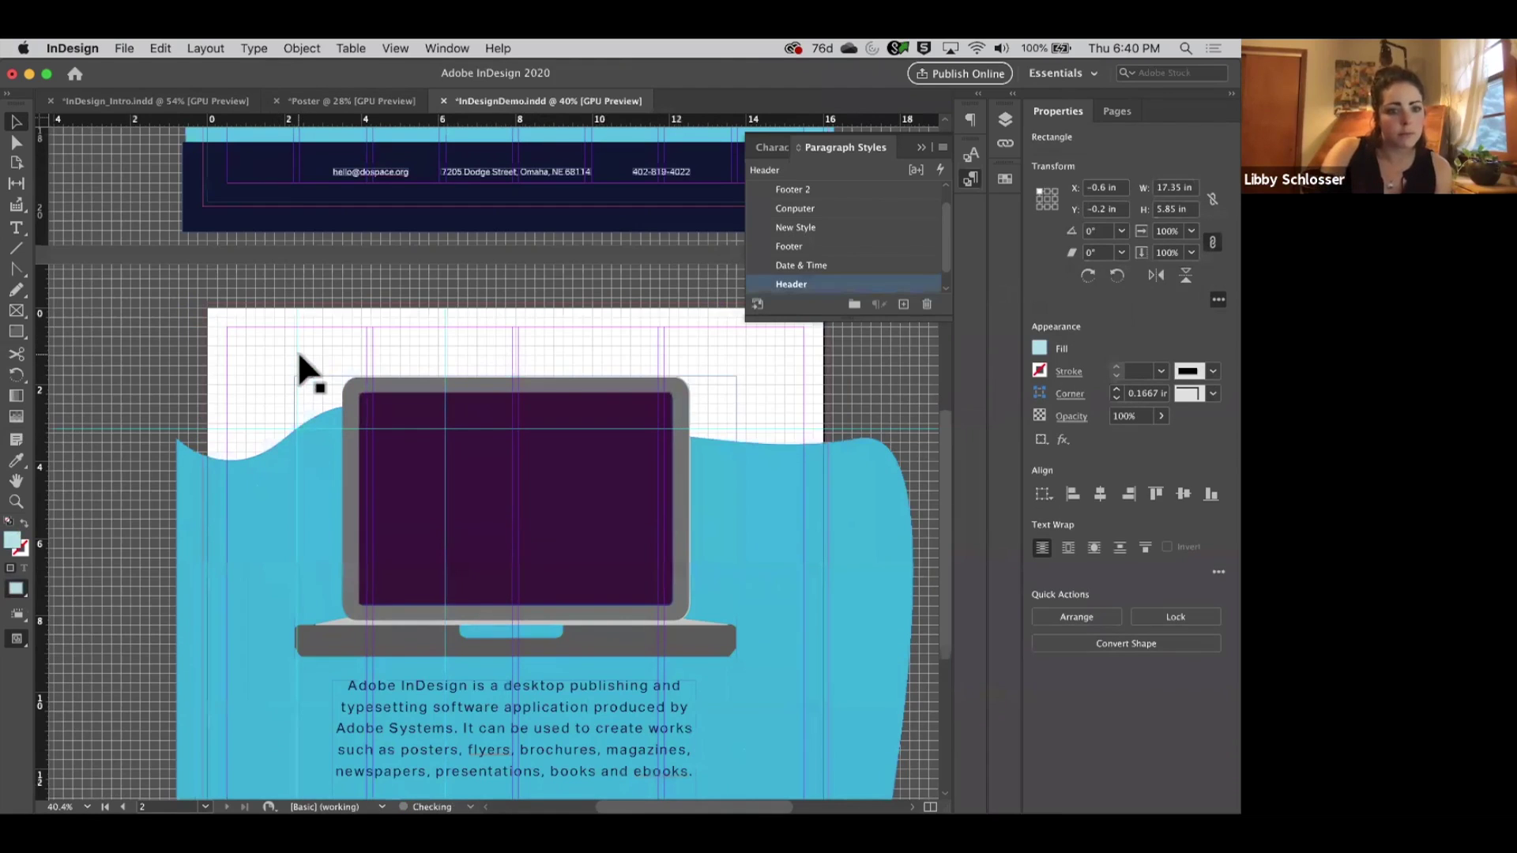
pyautogui.click(297, 349)
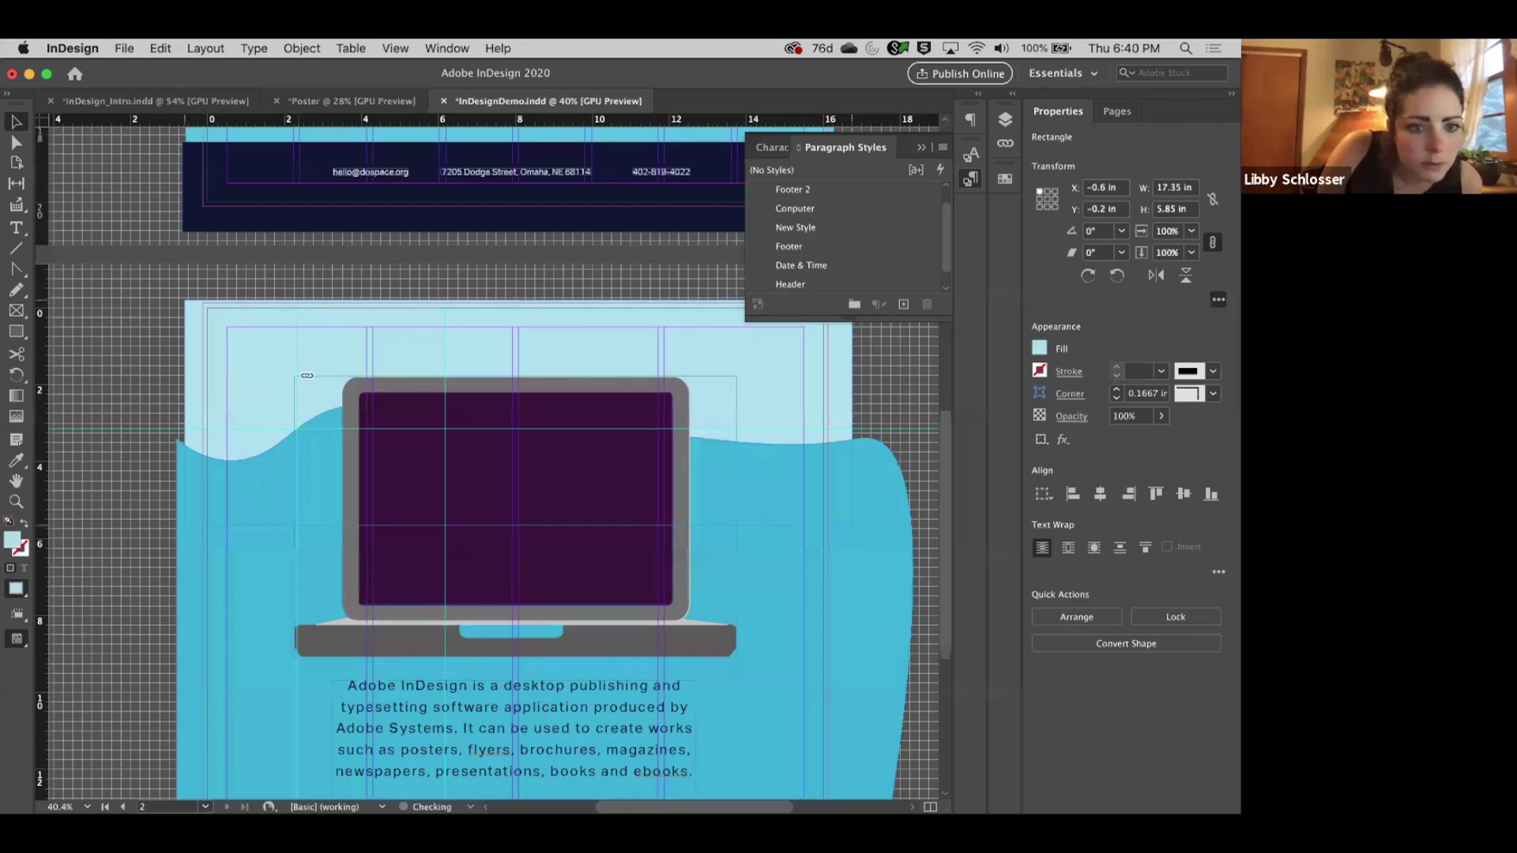
pyautogui.moveTo(295, 349); pyautogui.dragTo(287, 344)
pyautogui.press('super+z')
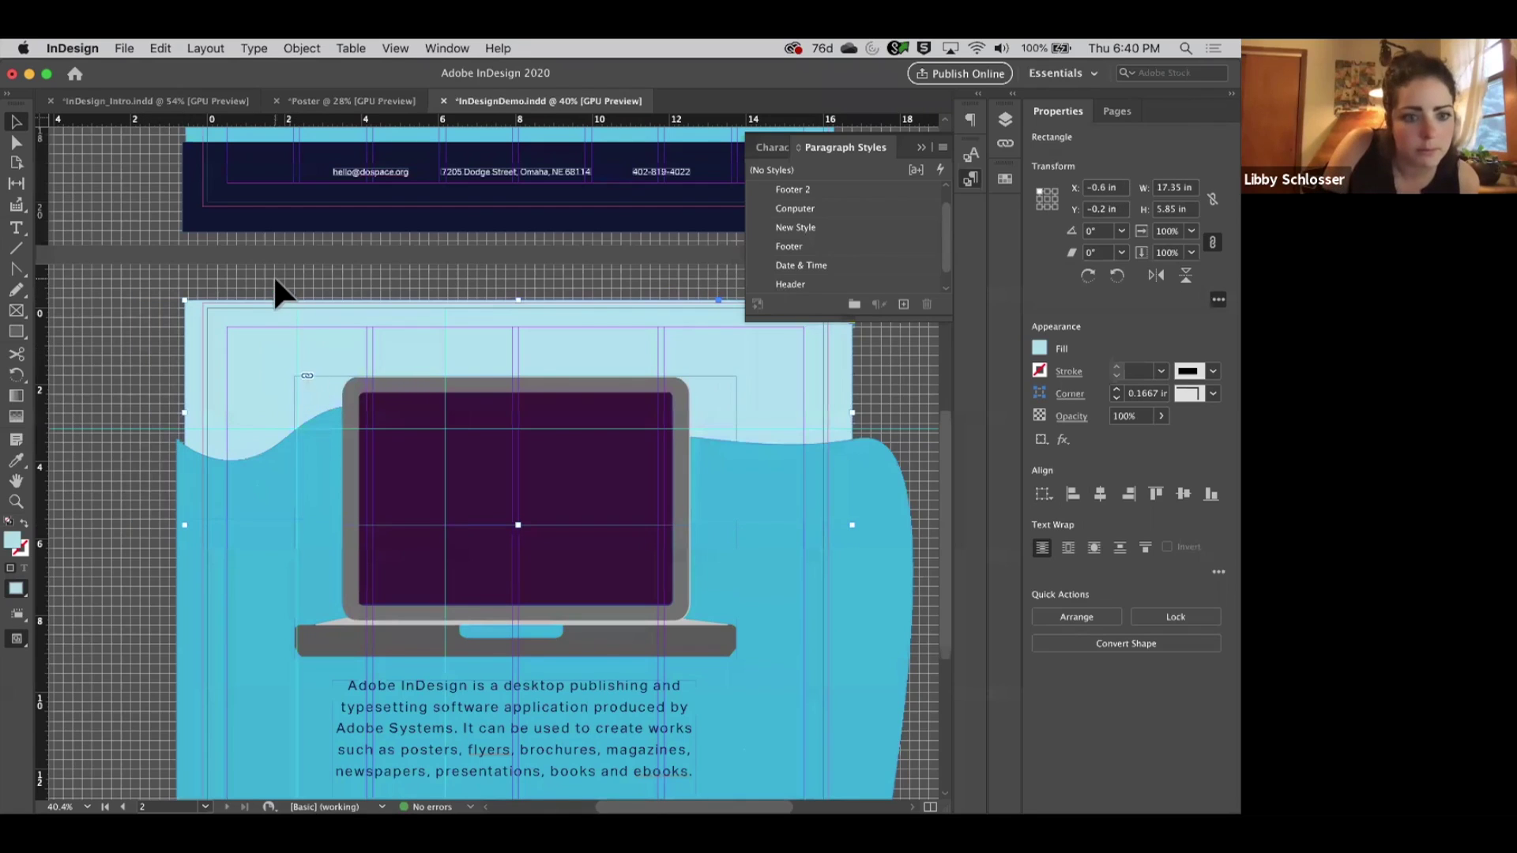
# Turn off Lock Column Guides for the poster document.
pyautogui.click(395, 47)
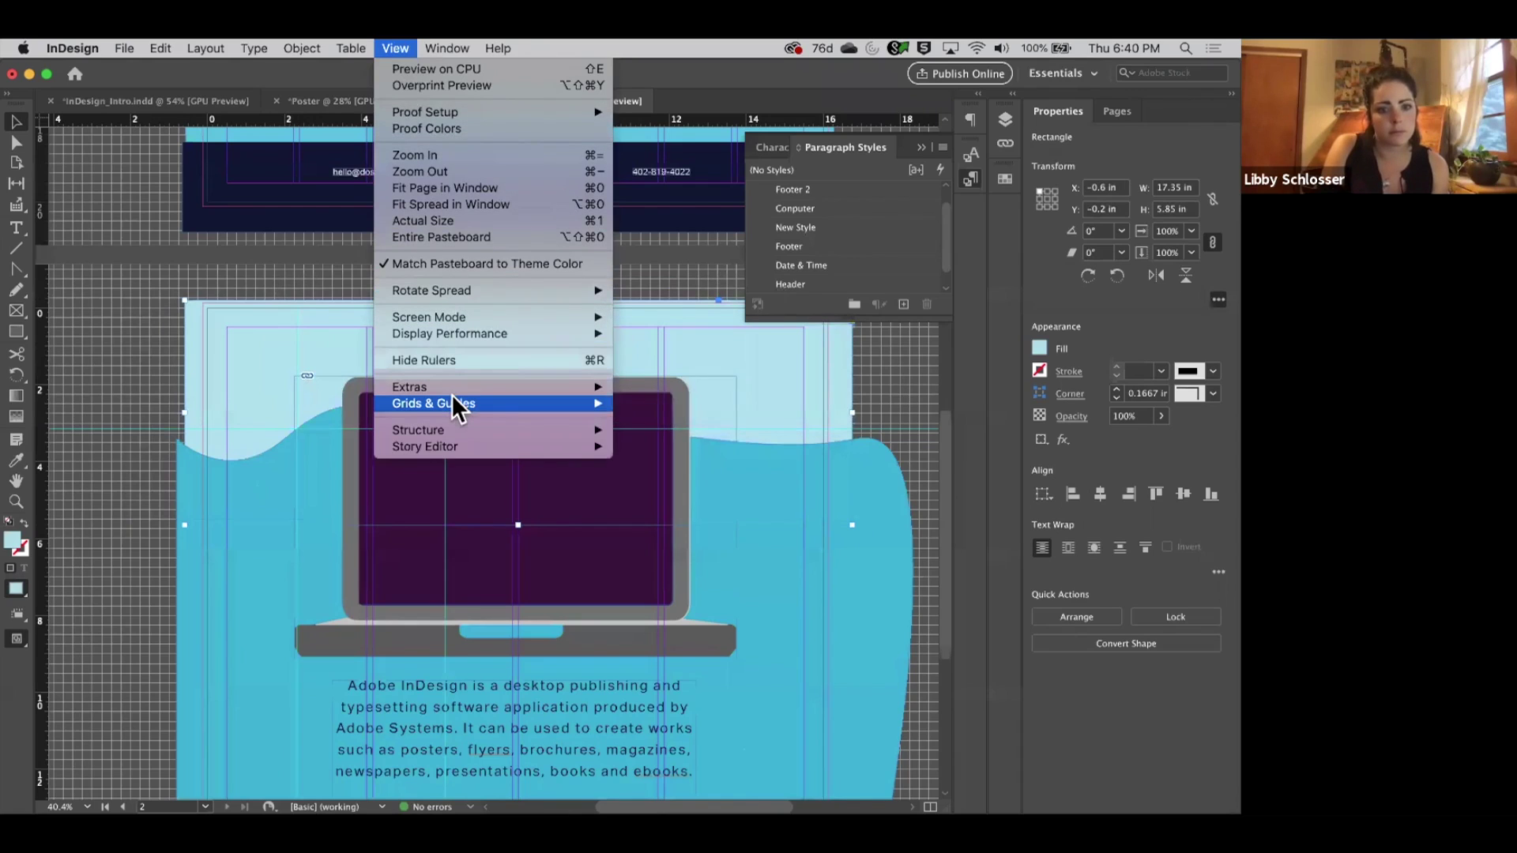
pyautogui.moveTo(594, 402)
pyautogui.click(670, 433)
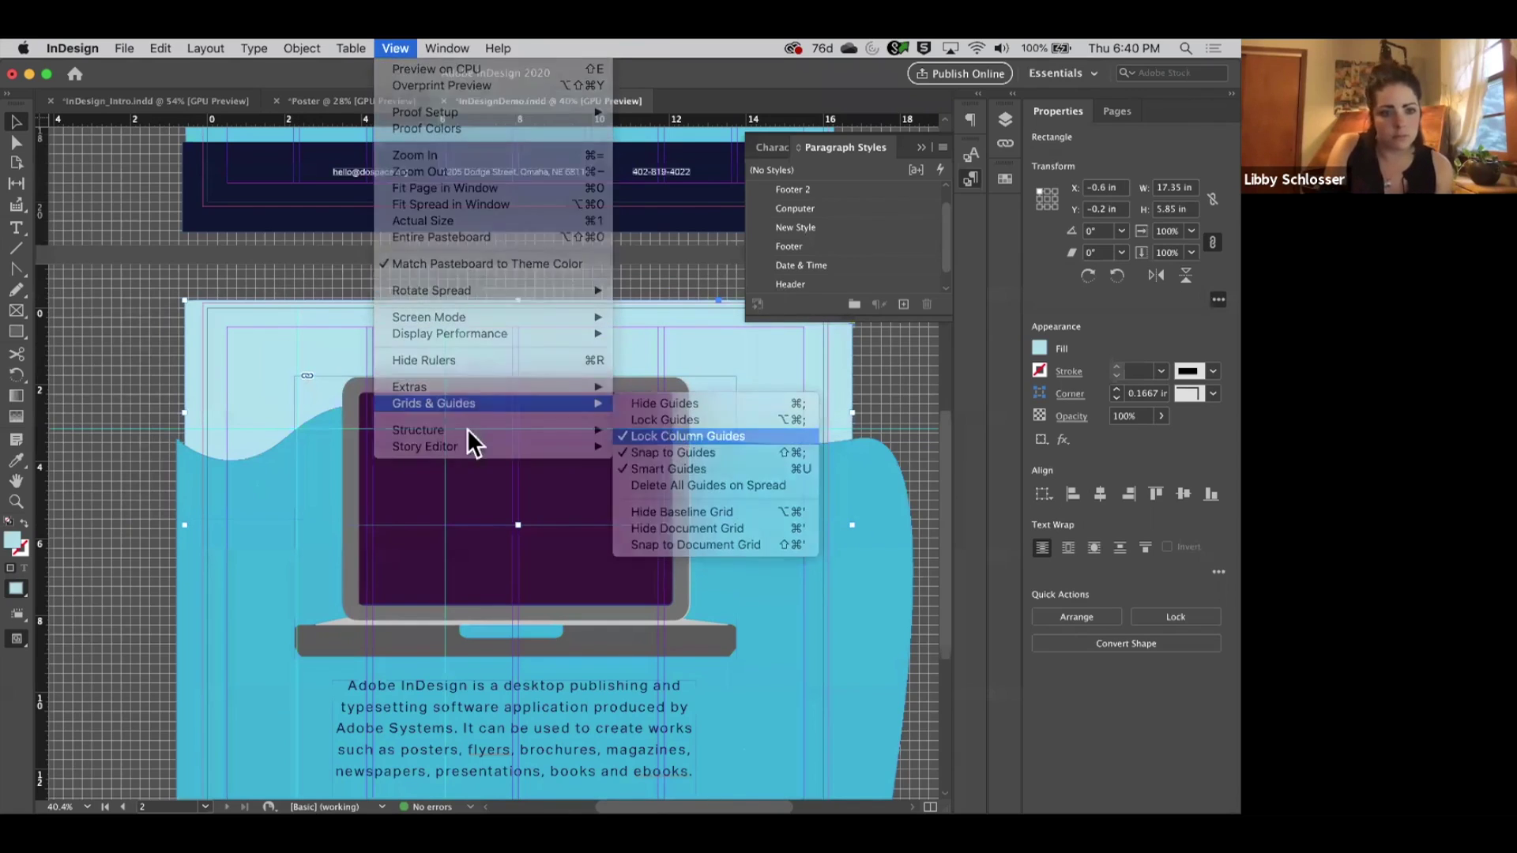
pyautogui.moveTo(296, 342)
pyautogui.mouseDown()
pyautogui.moveTo(254, 336)
pyautogui.moveTo(307, 330)
pyautogui.mouseUp()
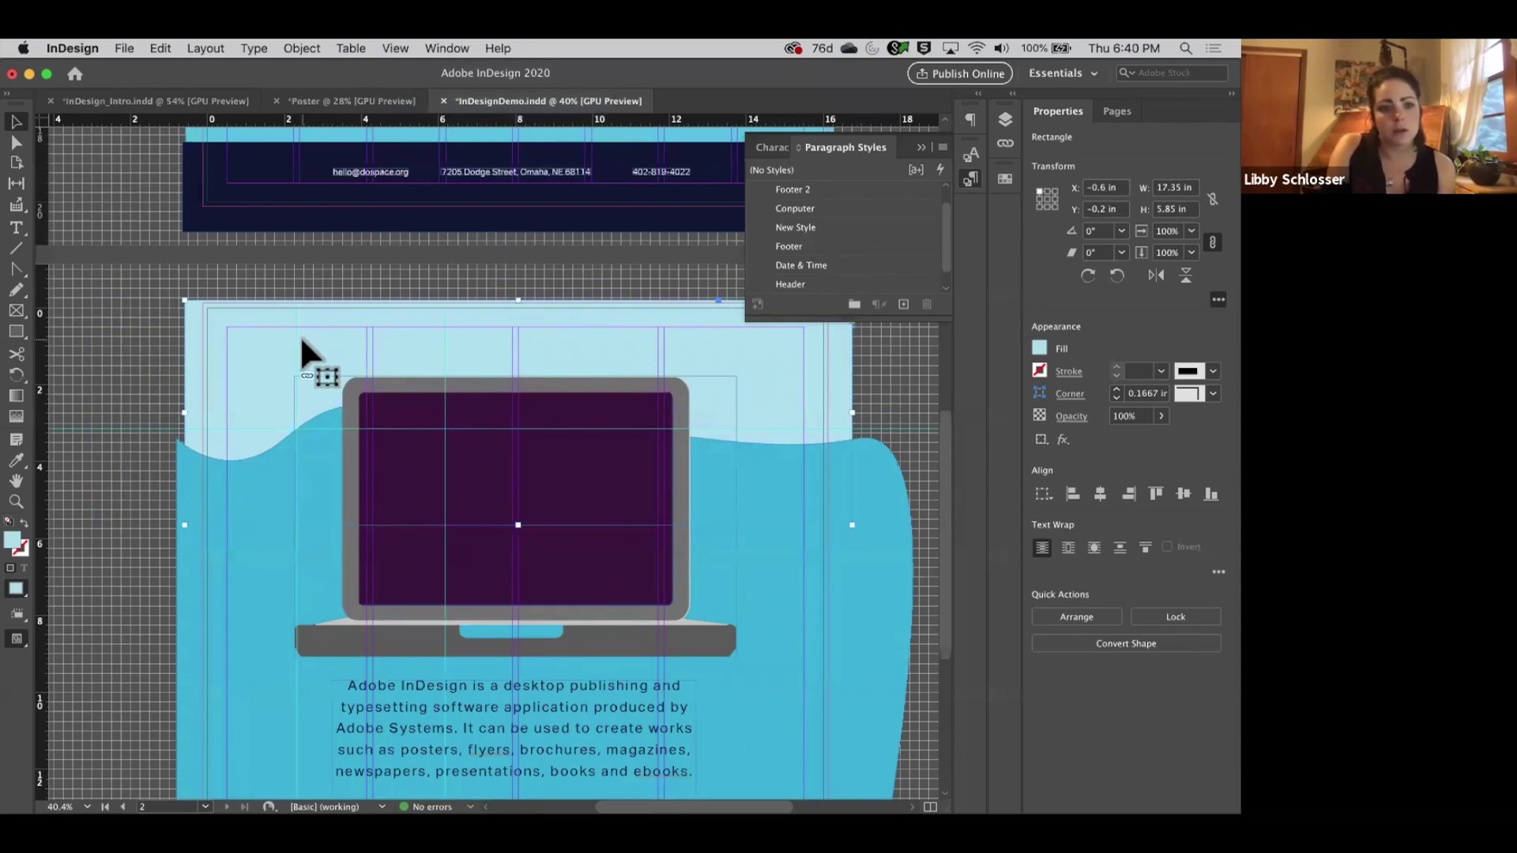
pyautogui.moveTo(270, 427); pyautogui.dragTo(278, 371)
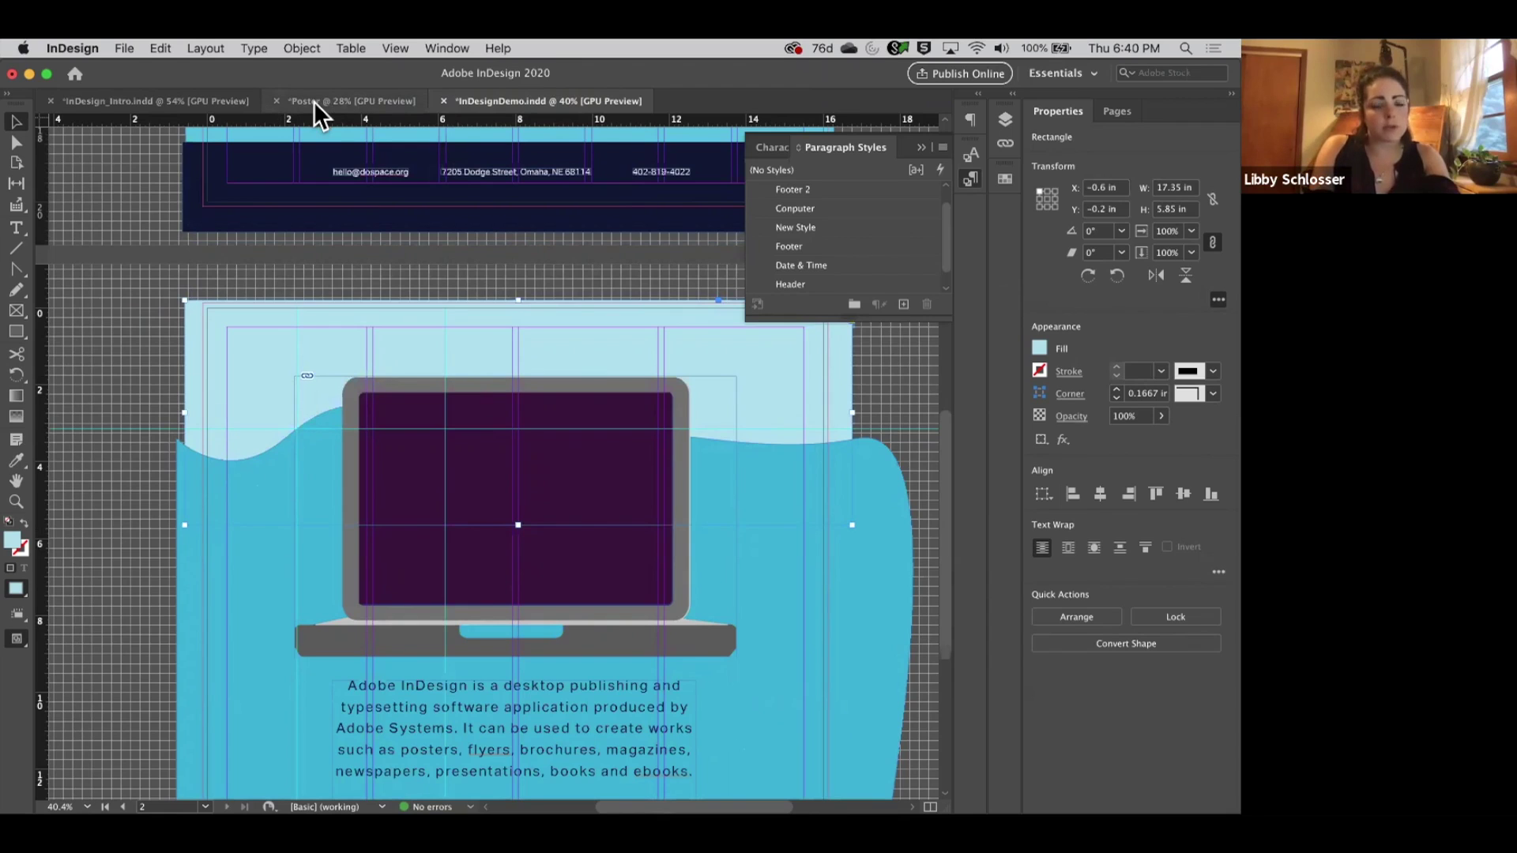
# Switch to the InDesign_Intro document, go to its last page and select the default keyboard shortcuts URL.
pyautogui.click(177, 102)
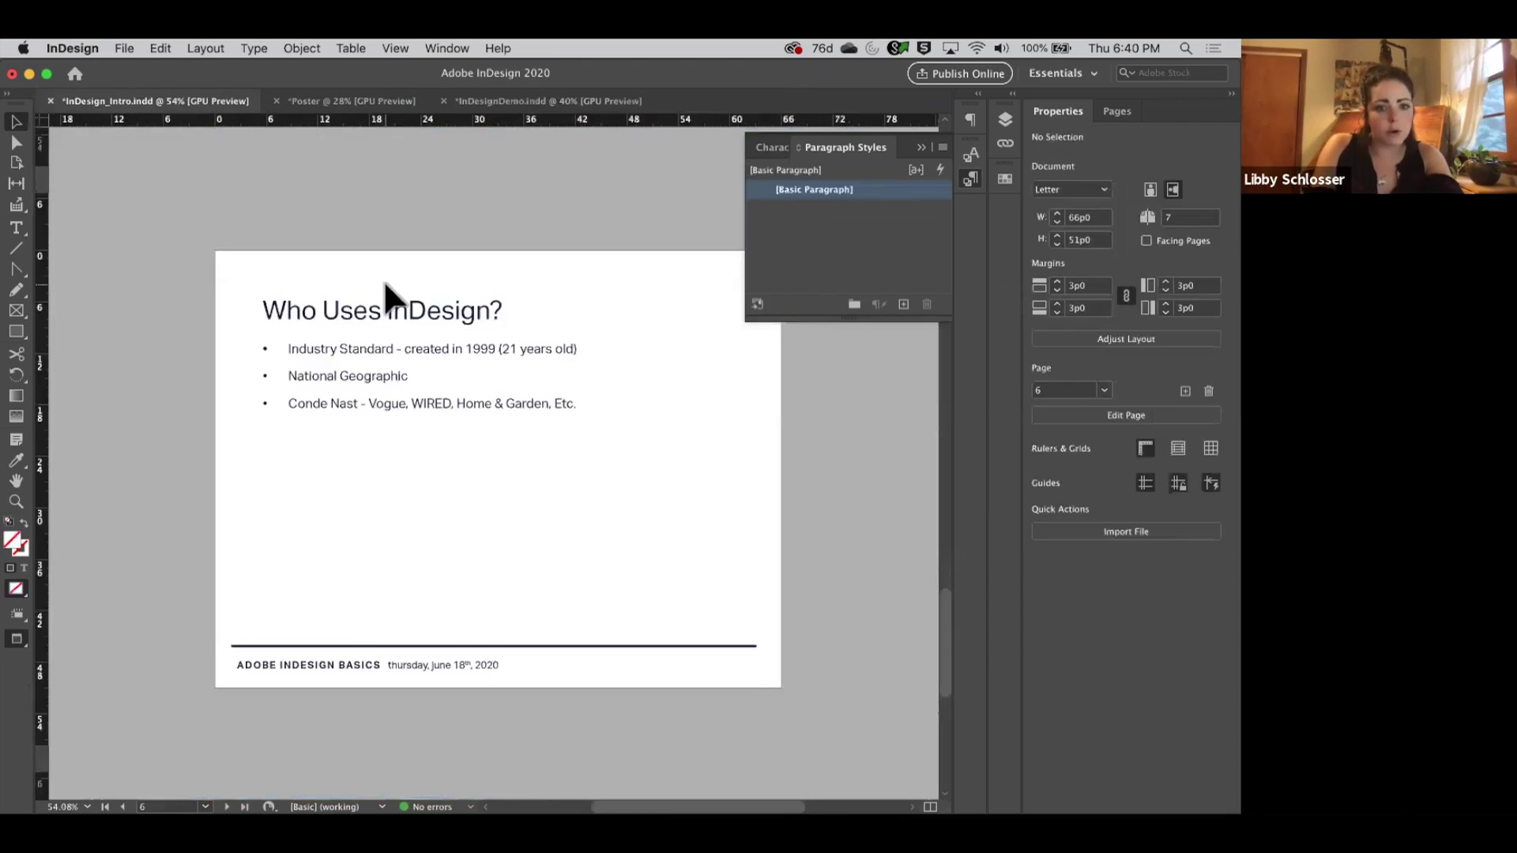
pyautogui.hotkey('shift', 'pagedown')
pyautogui.press('t')
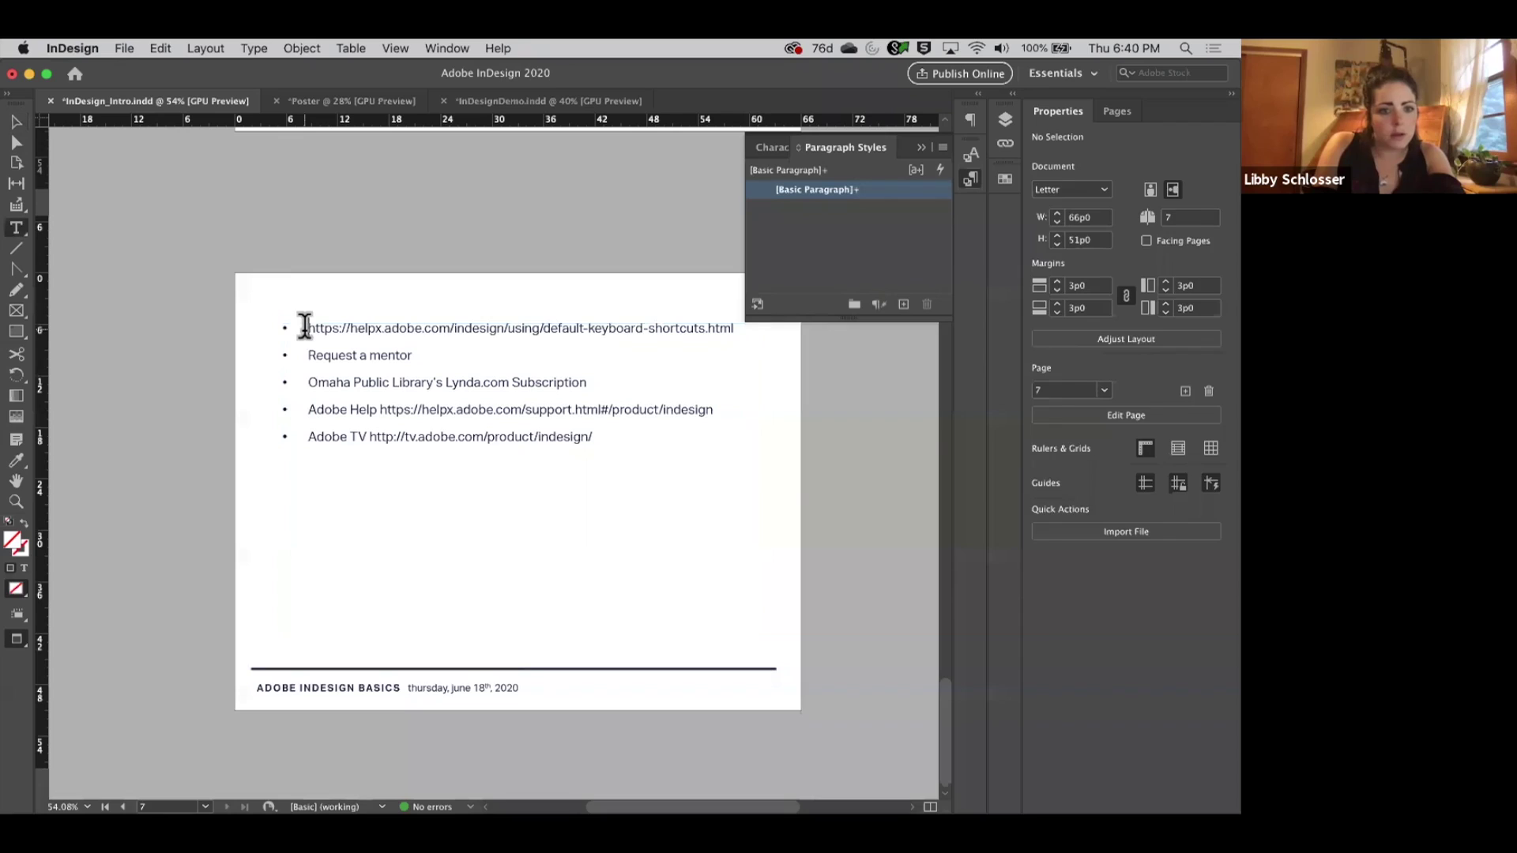
pyautogui.moveTo(305, 327); pyautogui.dragTo(842, 329)
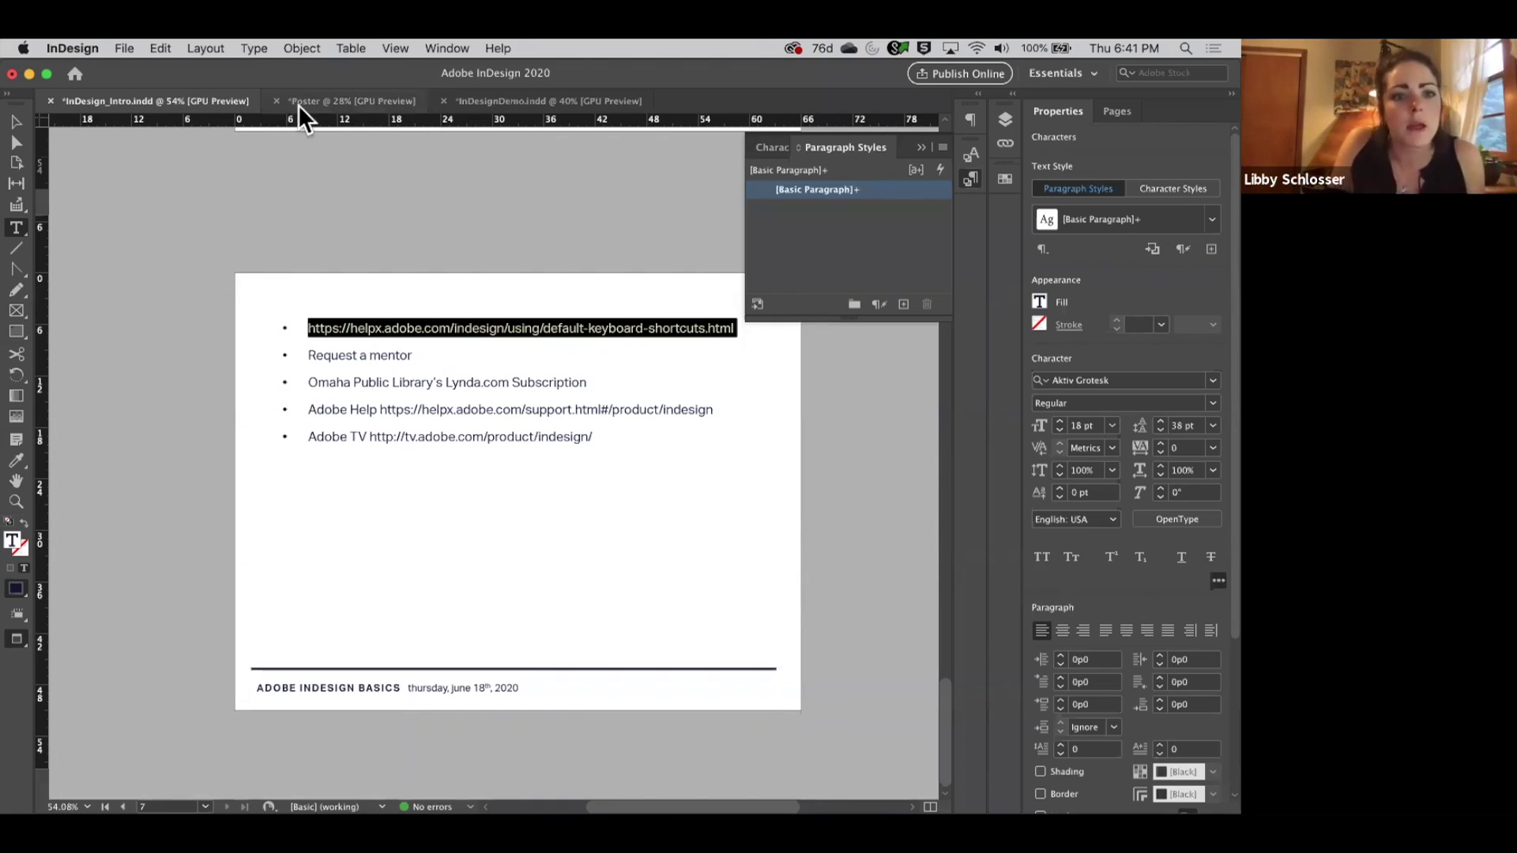
# Return to the InDesignDemo document, display page 2 in Preview mode with the Selection tool active and clear the selection.
pyautogui.click(481, 96)
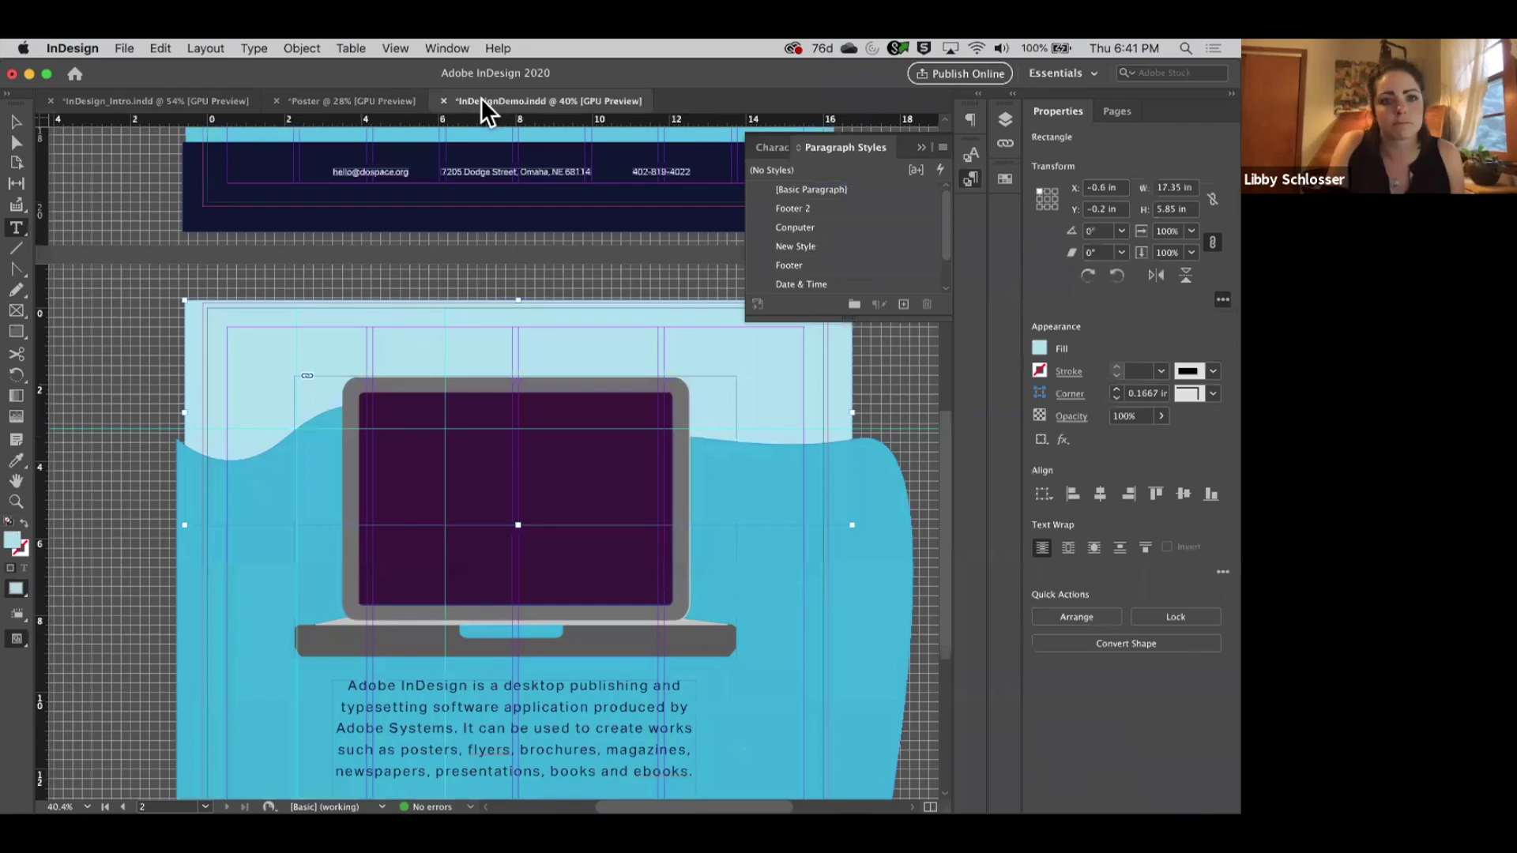
pyautogui.scroll(-4, 370, 388)
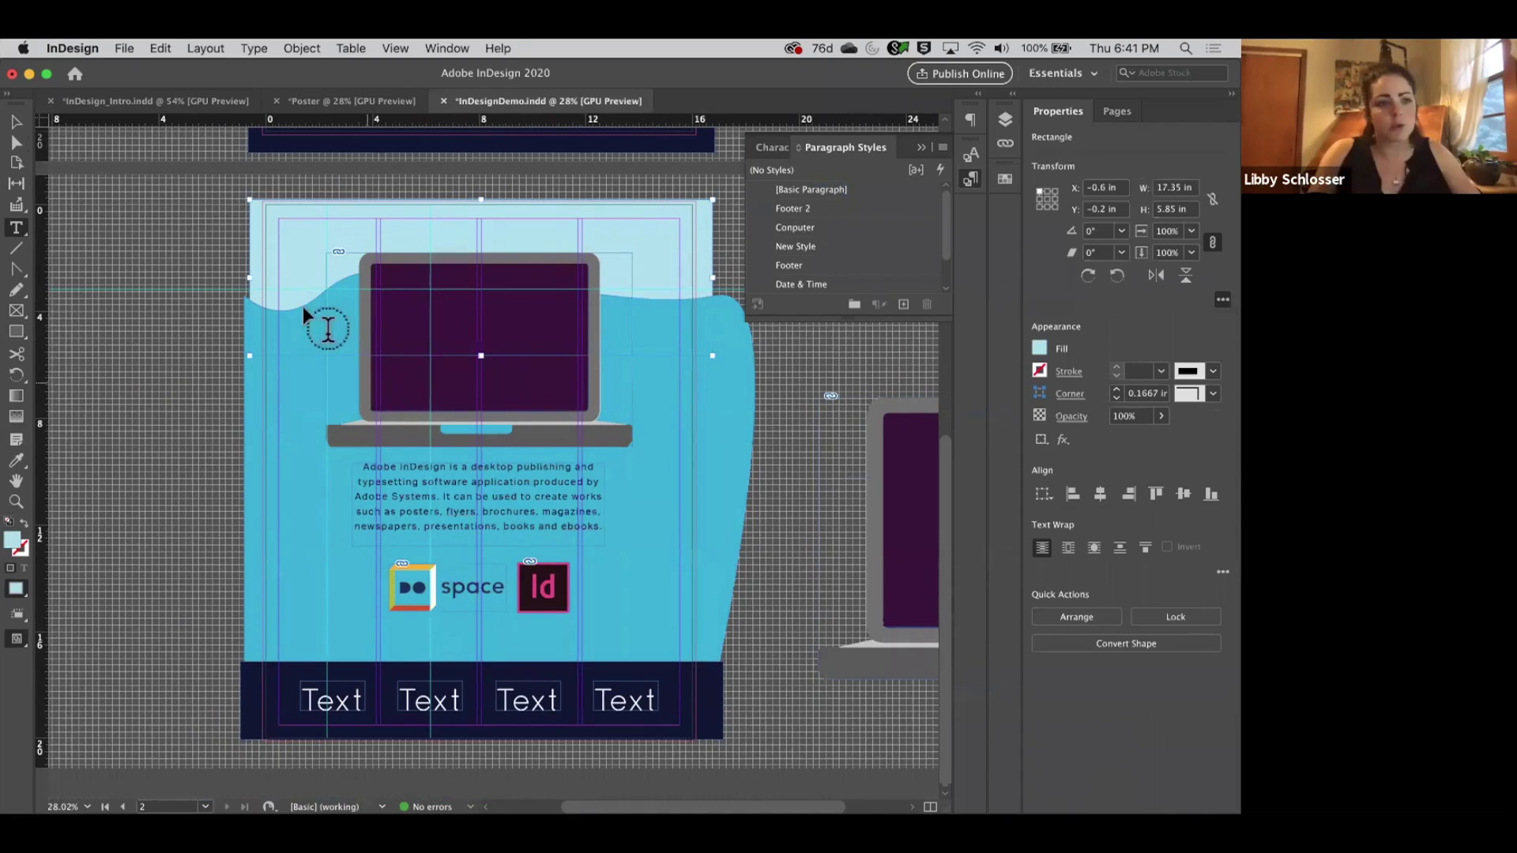
pyautogui.click(11, 124)
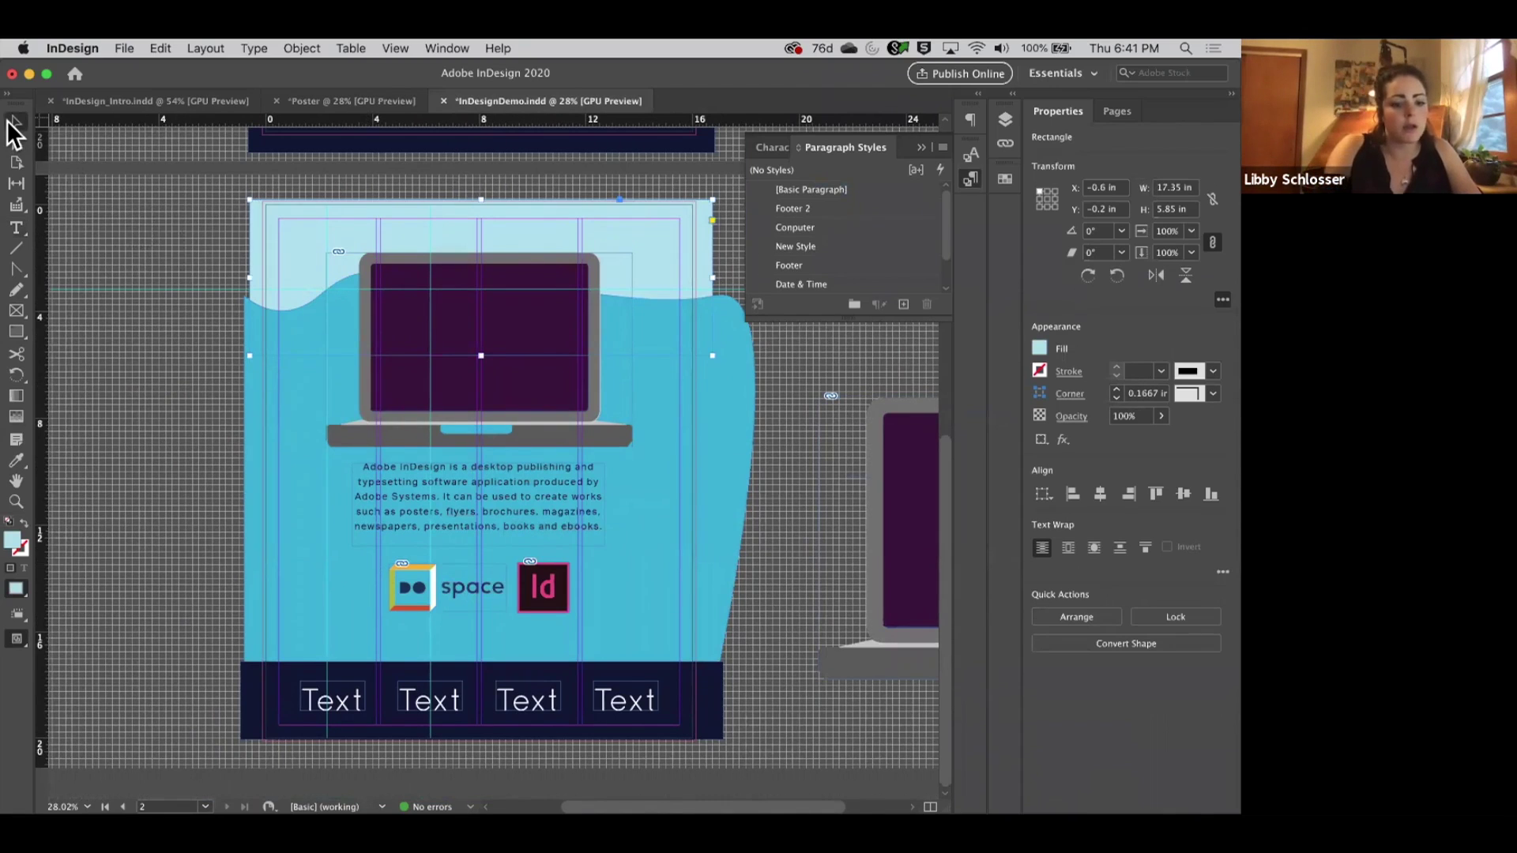
pyautogui.press('w')
pyautogui.click(120, 170)
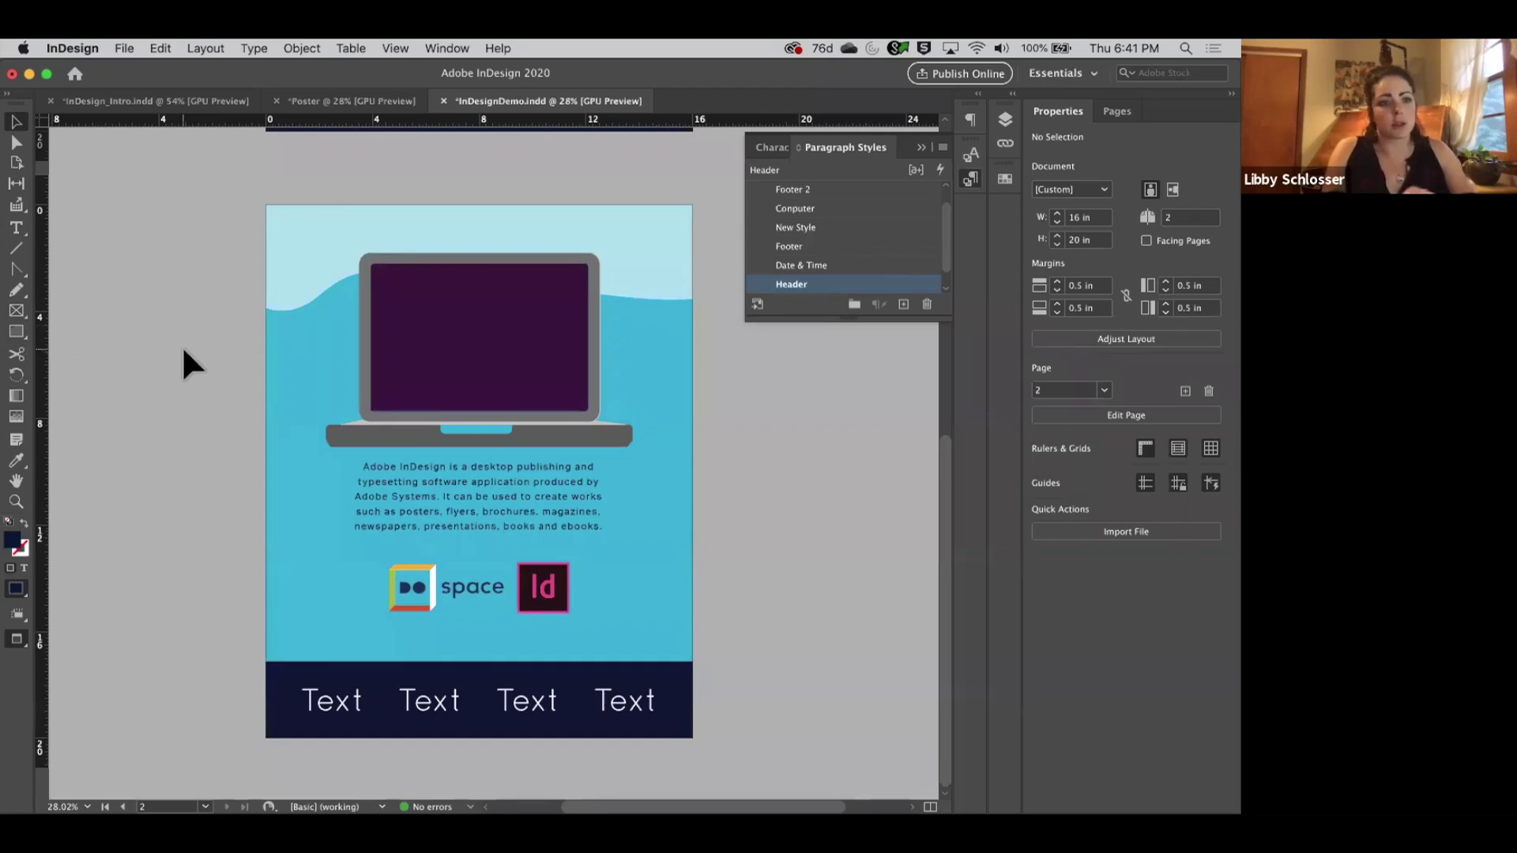
# Switch between the Type, Direct Selection, Selection and Rectangle tools without creating a new rectangle.
pyautogui.press('t')
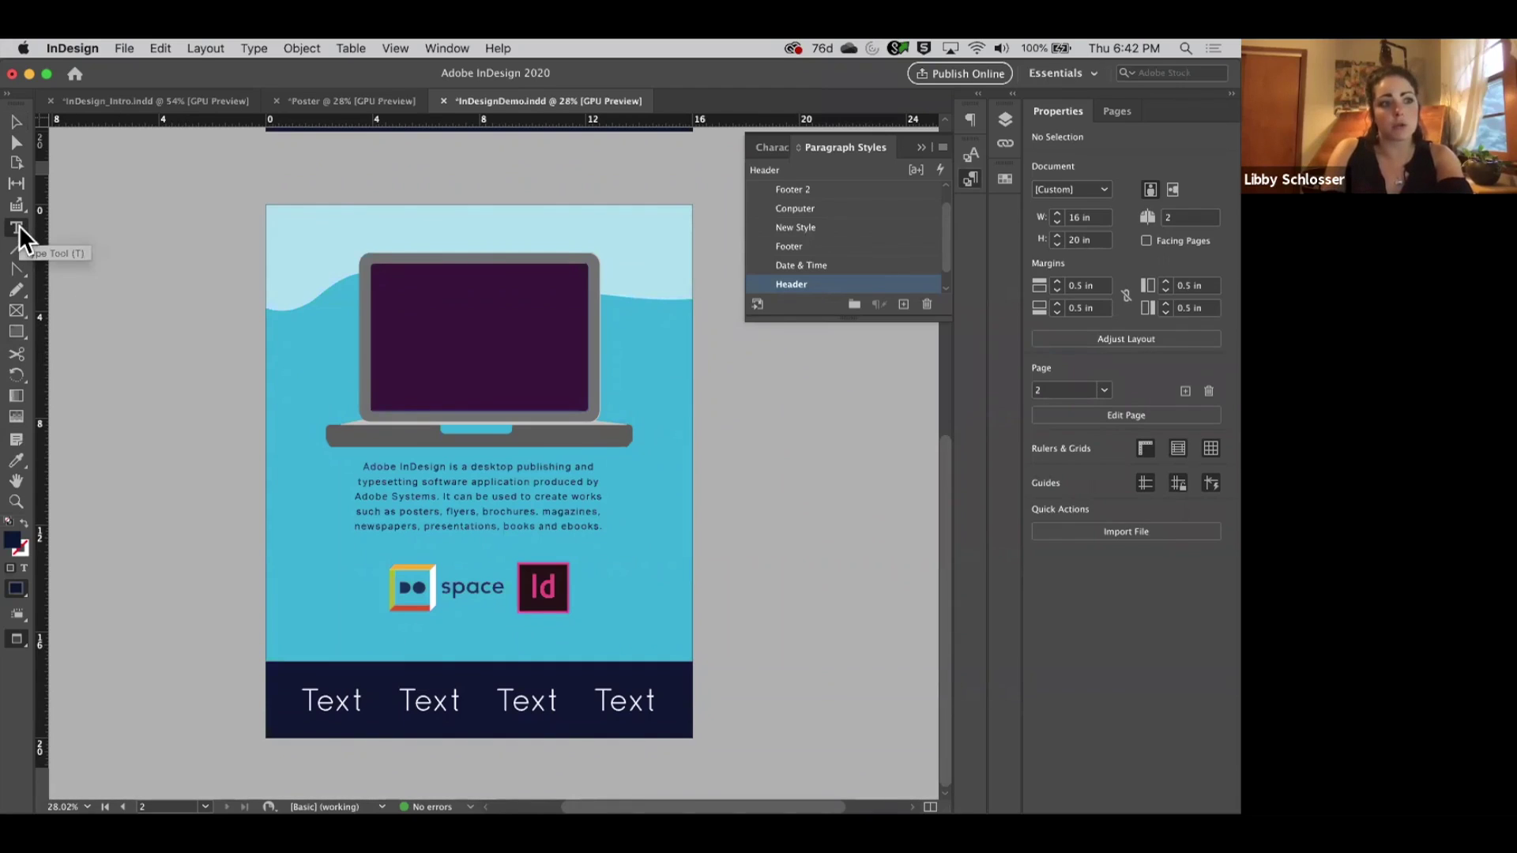
pyautogui.press('a')
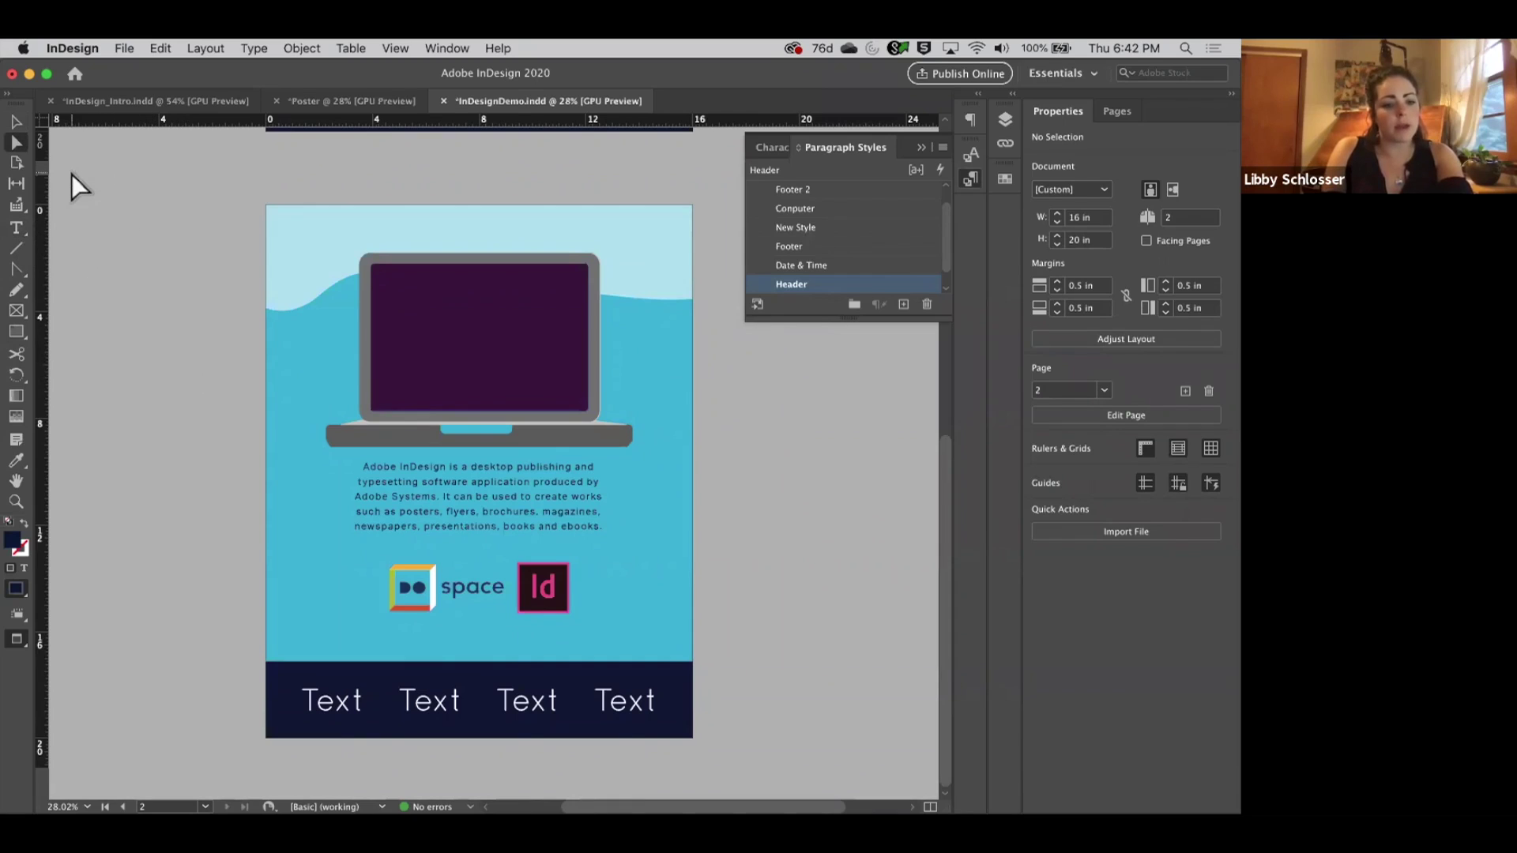
pyautogui.click(16, 123)
pyautogui.click(14, 421)
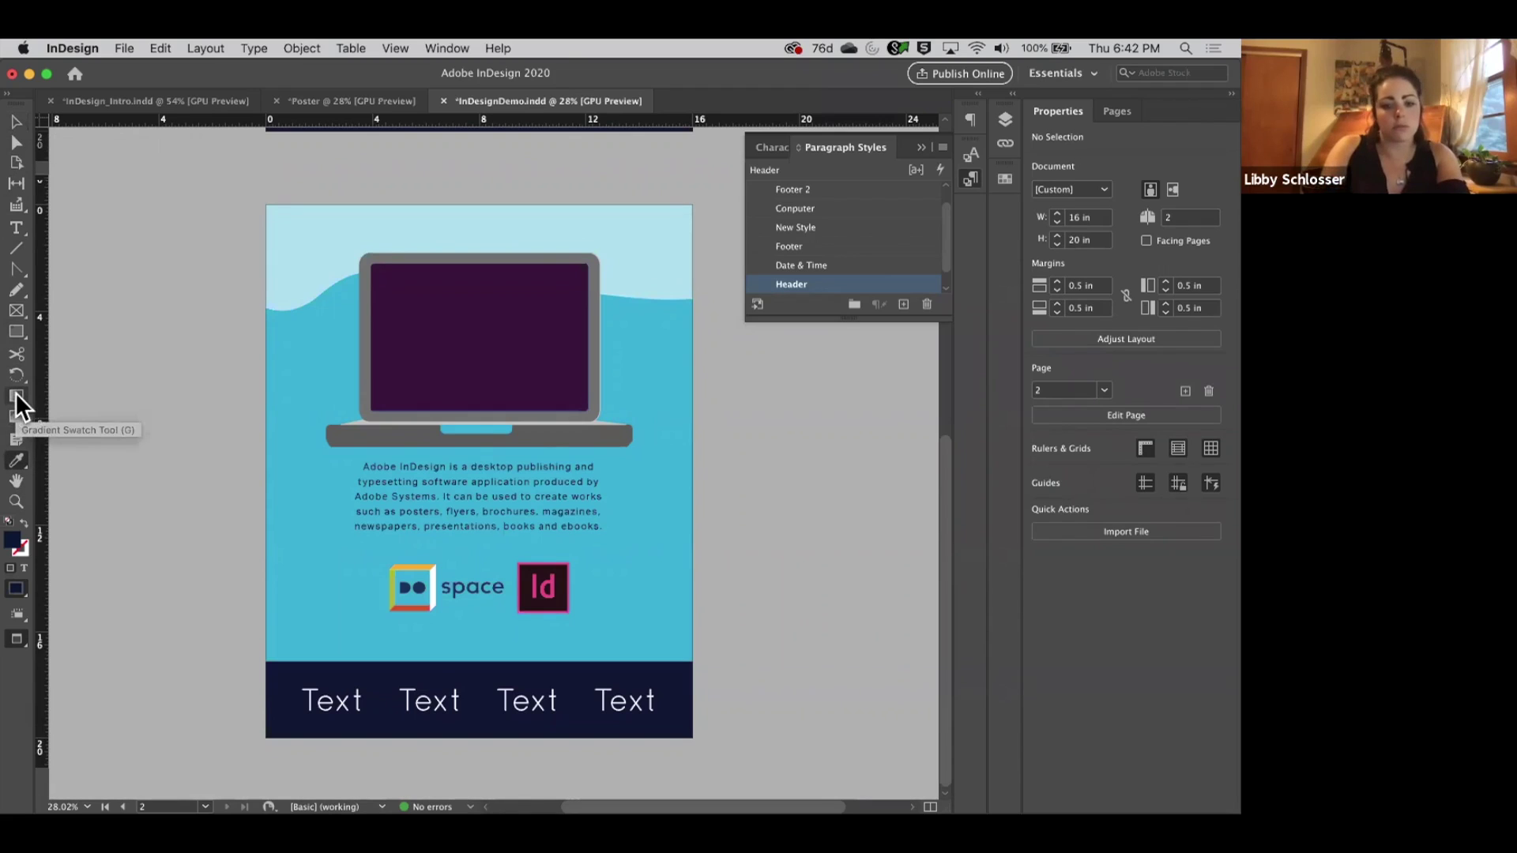
pyautogui.press('m')
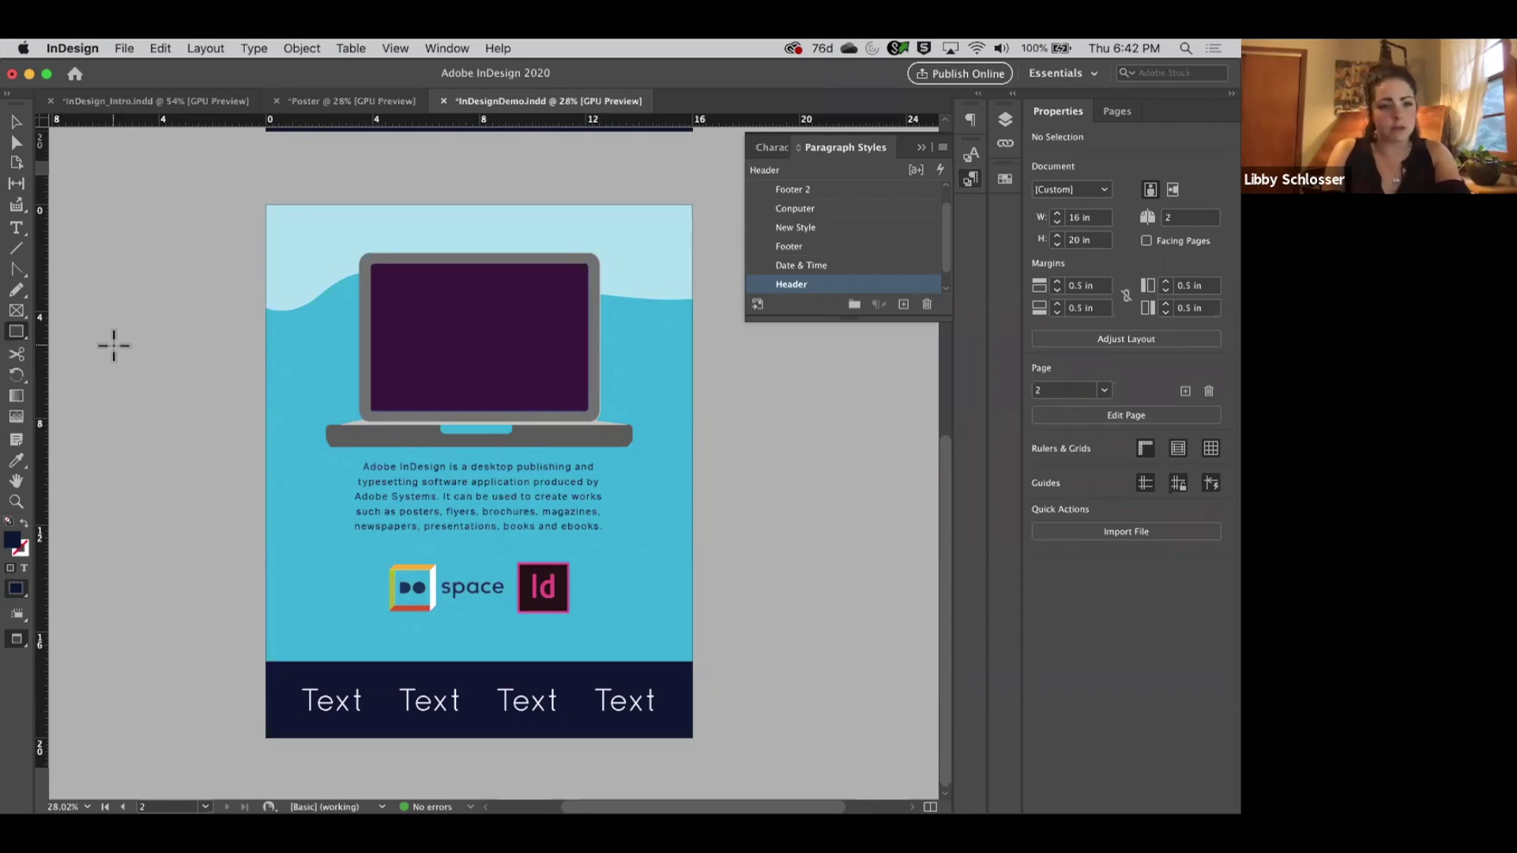
pyautogui.click(360, 368)
pyautogui.click(703, 444)
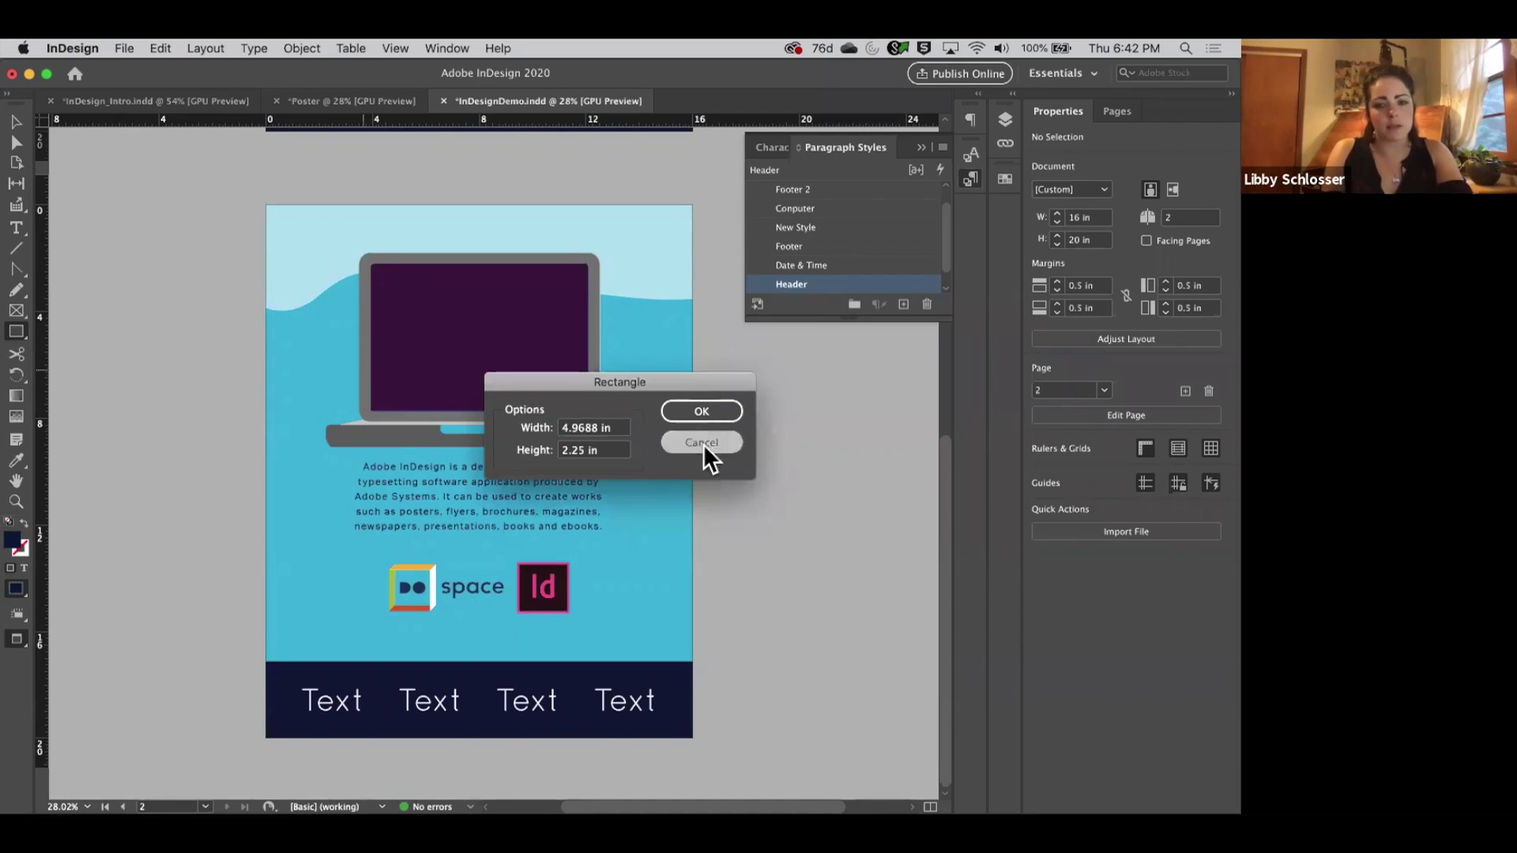
pyautogui.scroll(2, 450, 440)
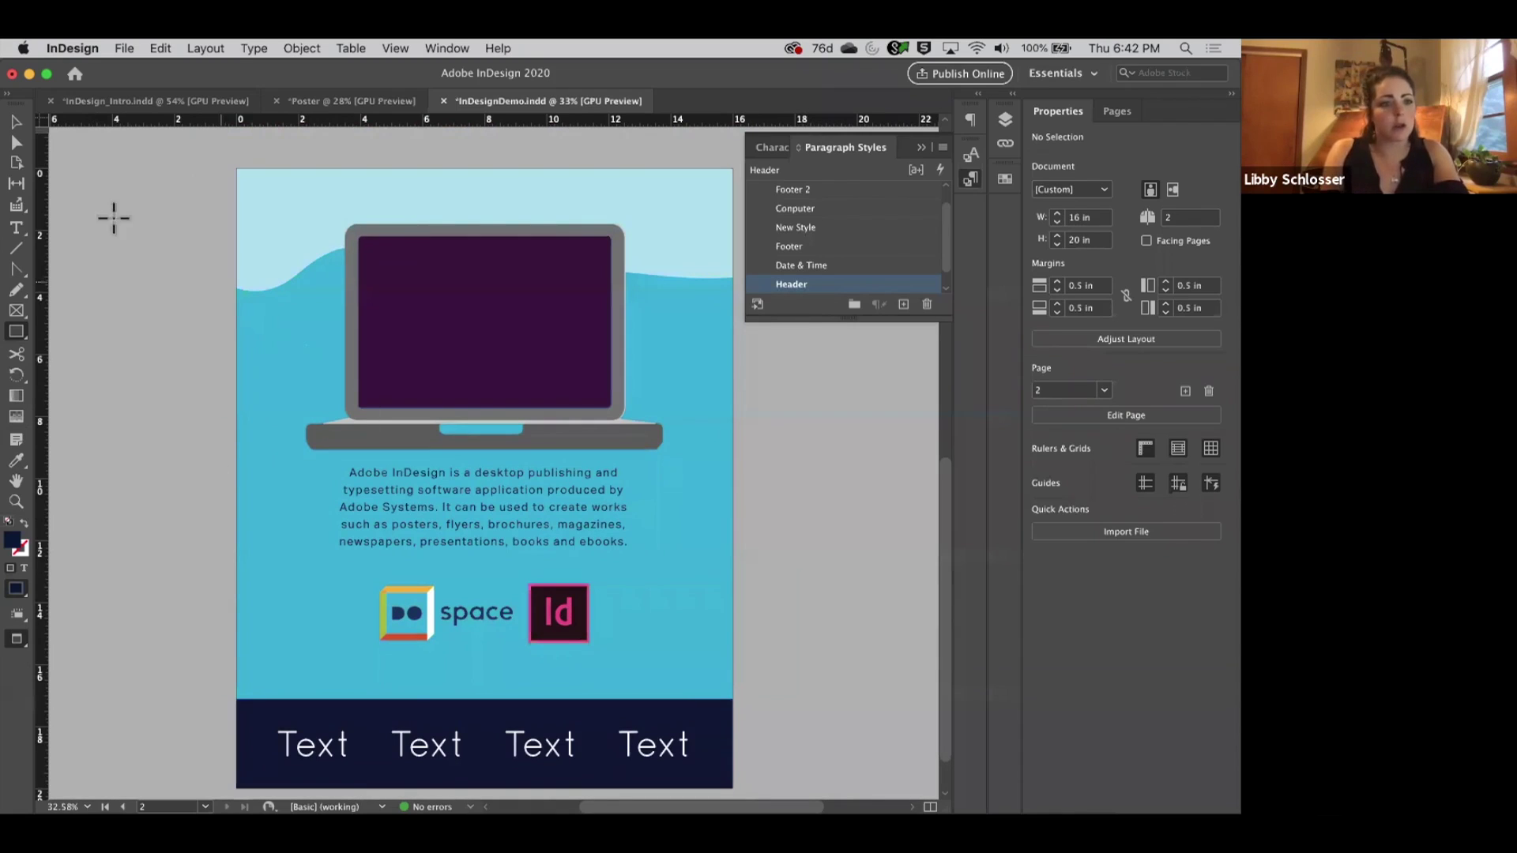
pyautogui.click(27, 125)
pyautogui.click(445, 258)
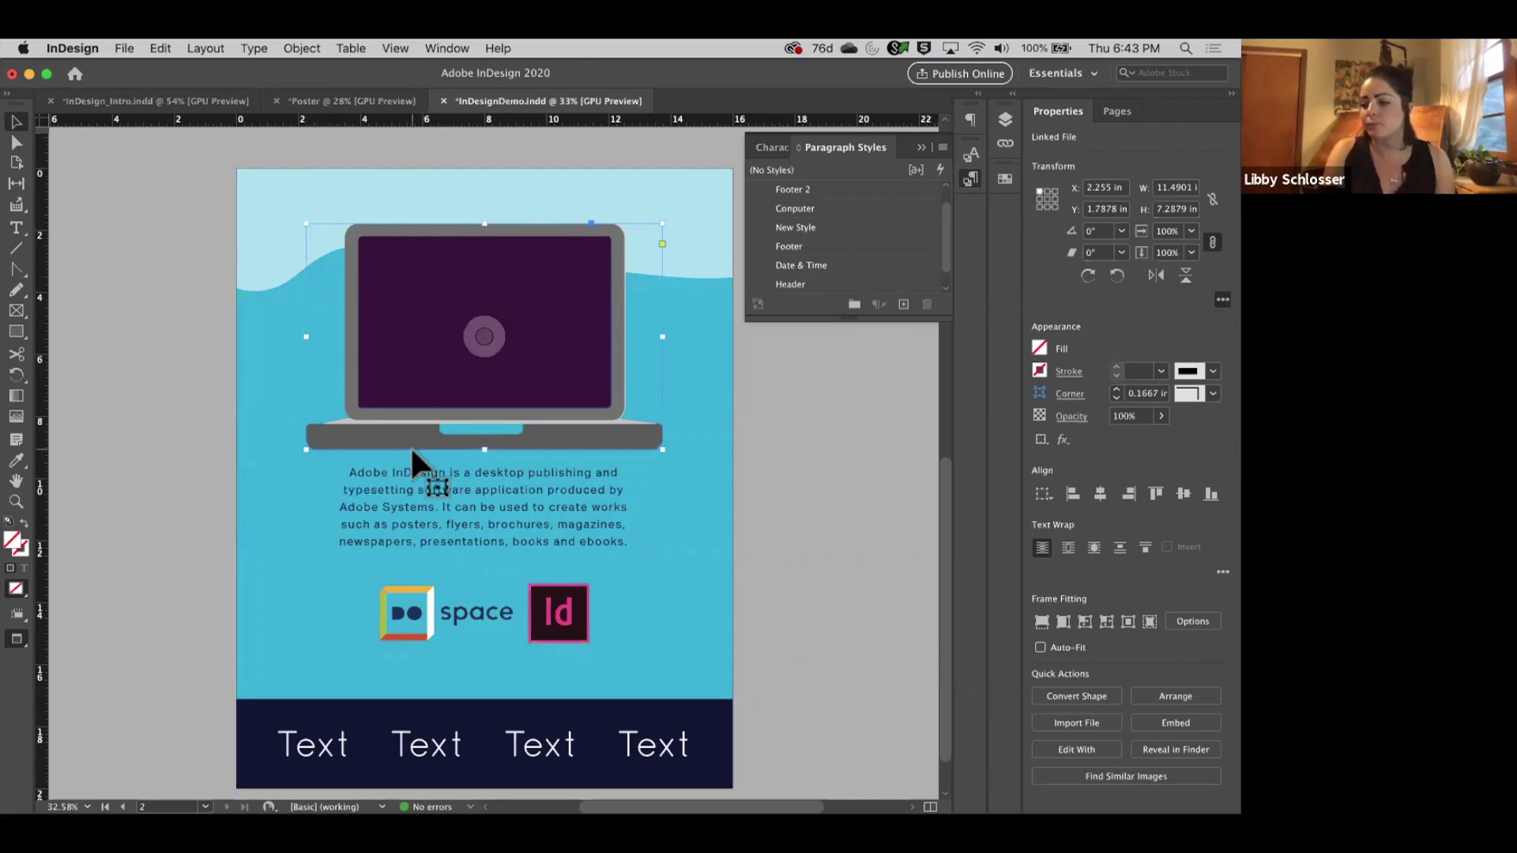
pyautogui.click(142, 134)
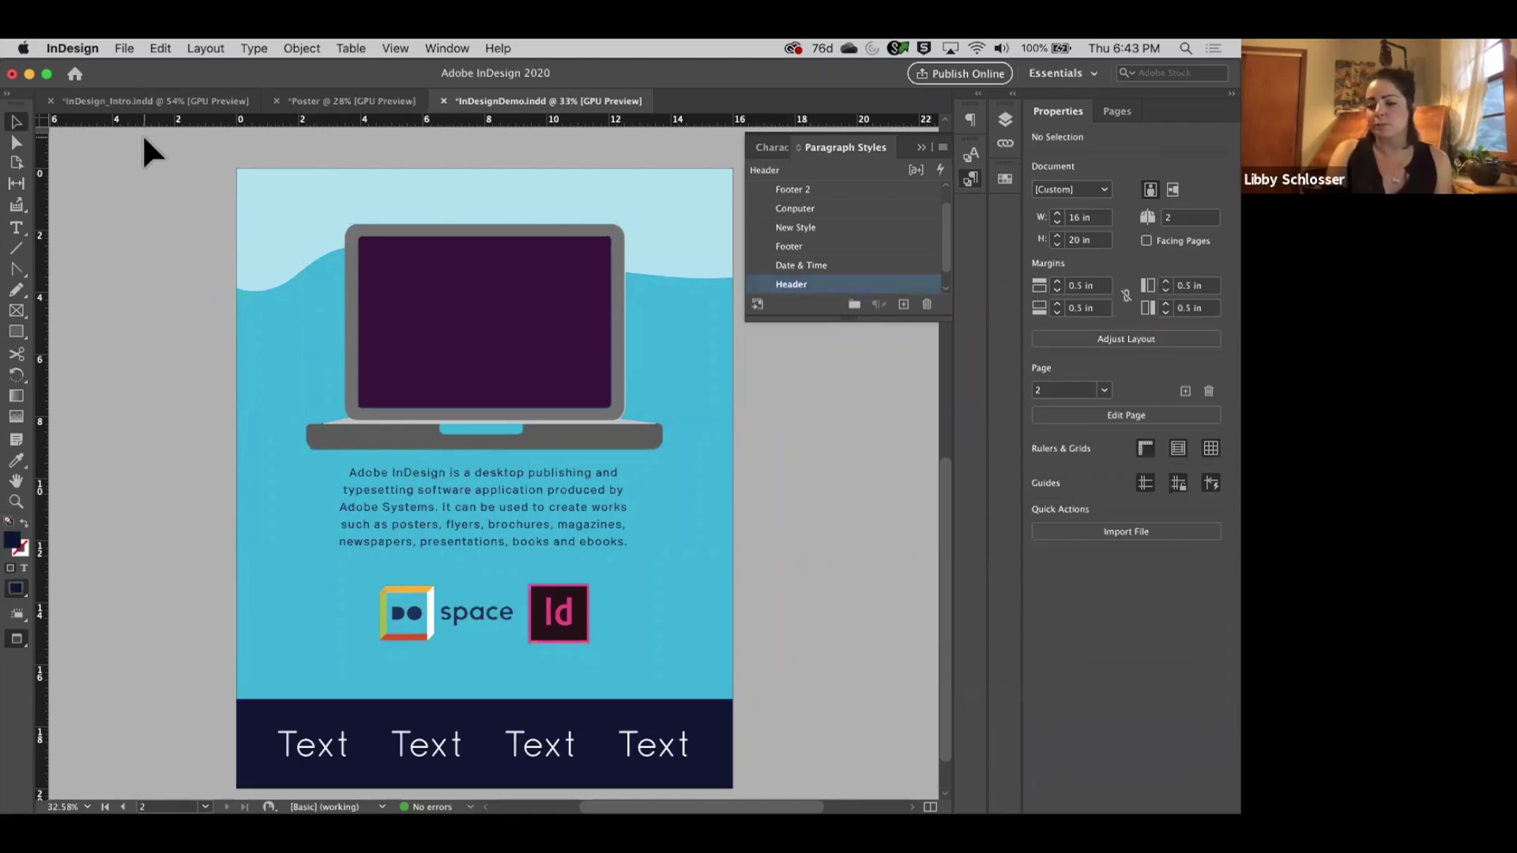
# Review the file formats offered for saving the InDesignDemo document and leave without saving.
pyautogui.click(126, 48)
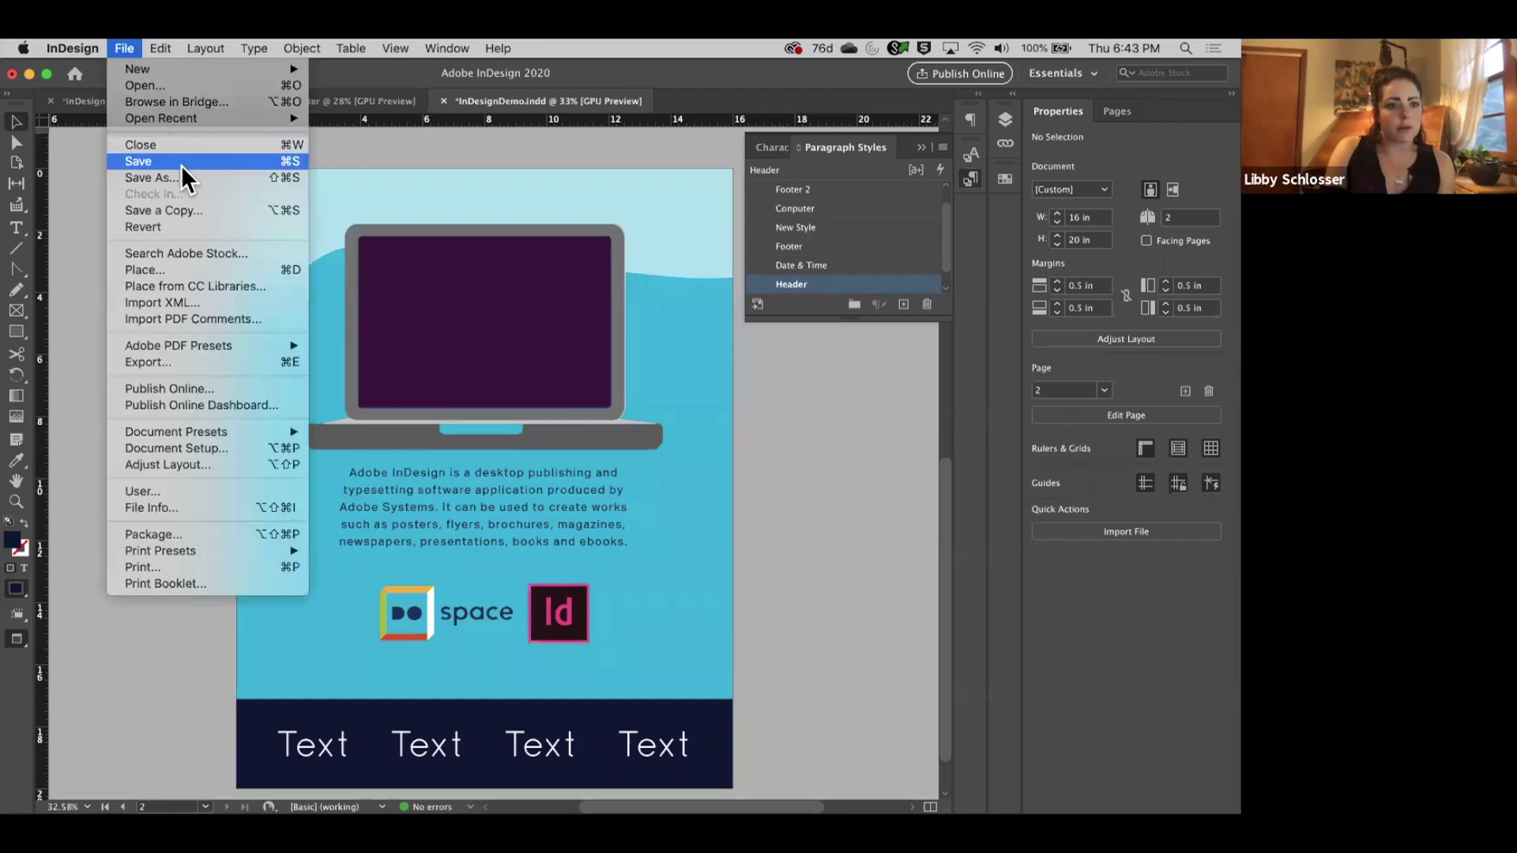
pyautogui.click(292, 264)
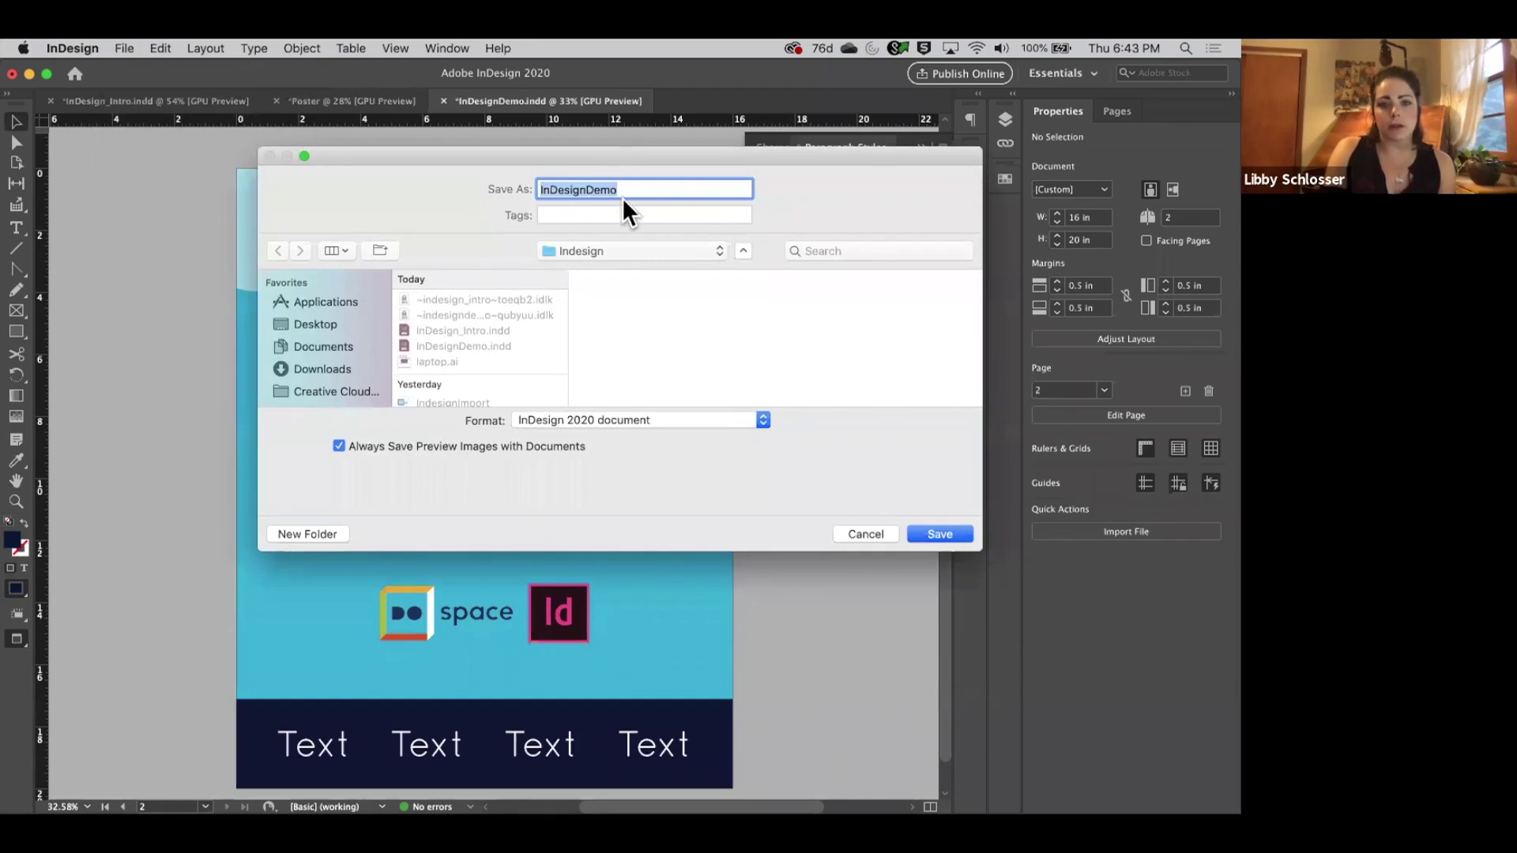
pyautogui.click(649, 420)
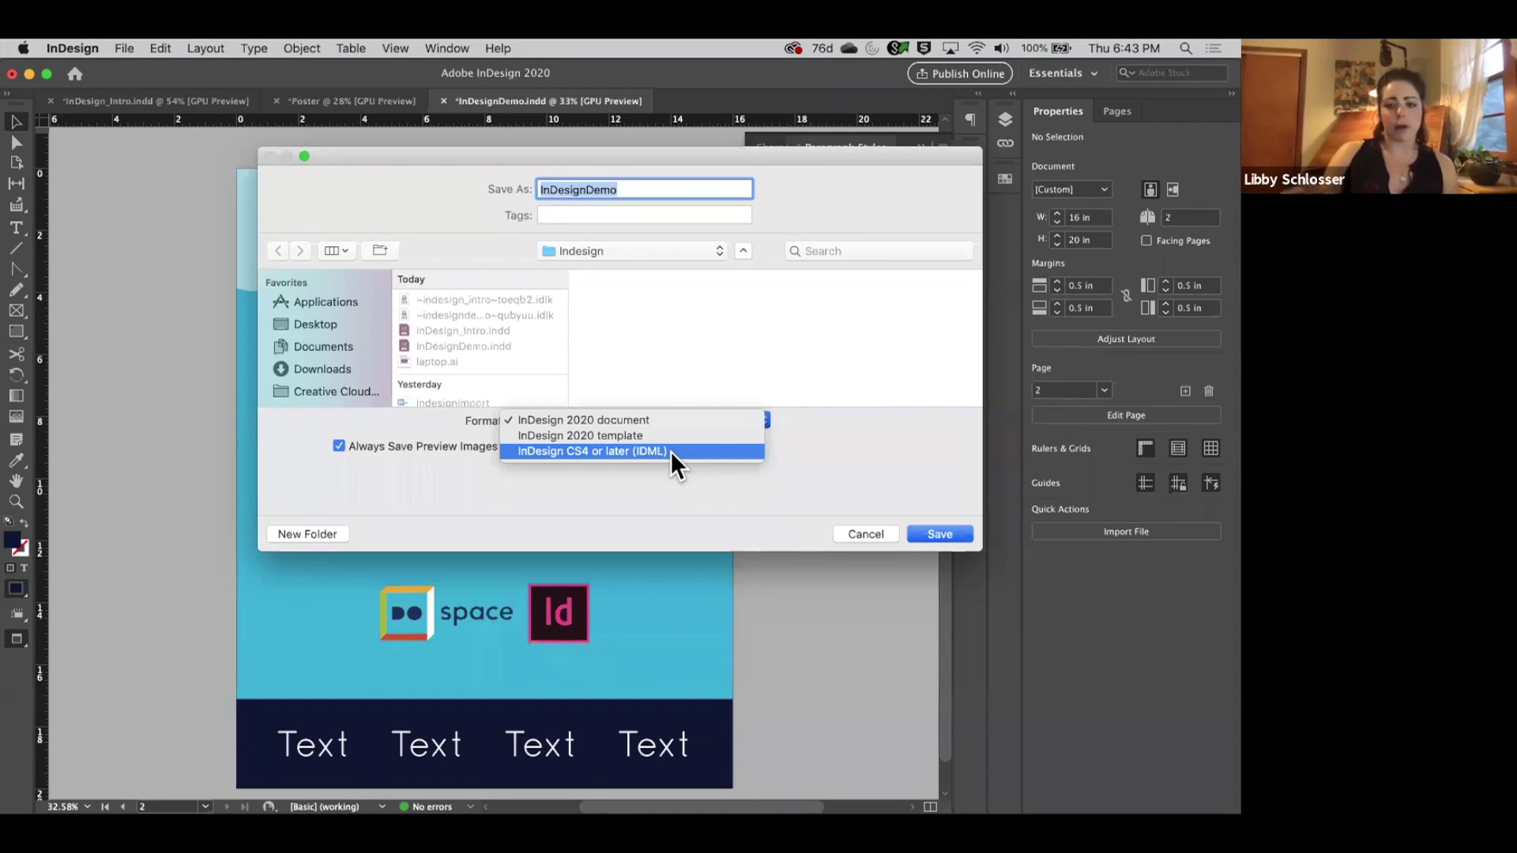
pyautogui.click(844, 523)
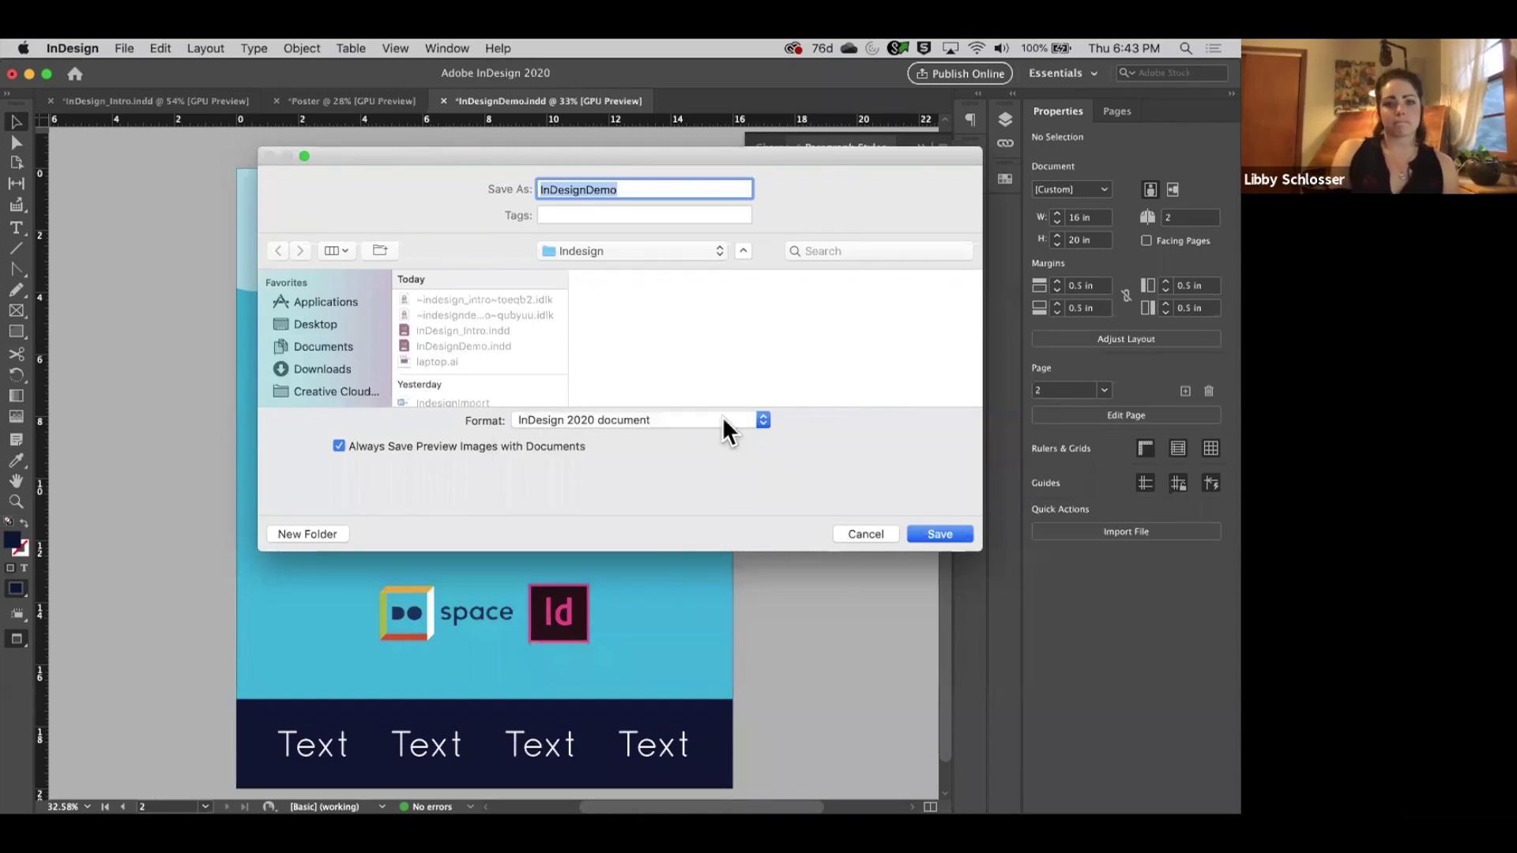
pyautogui.click(872, 532)
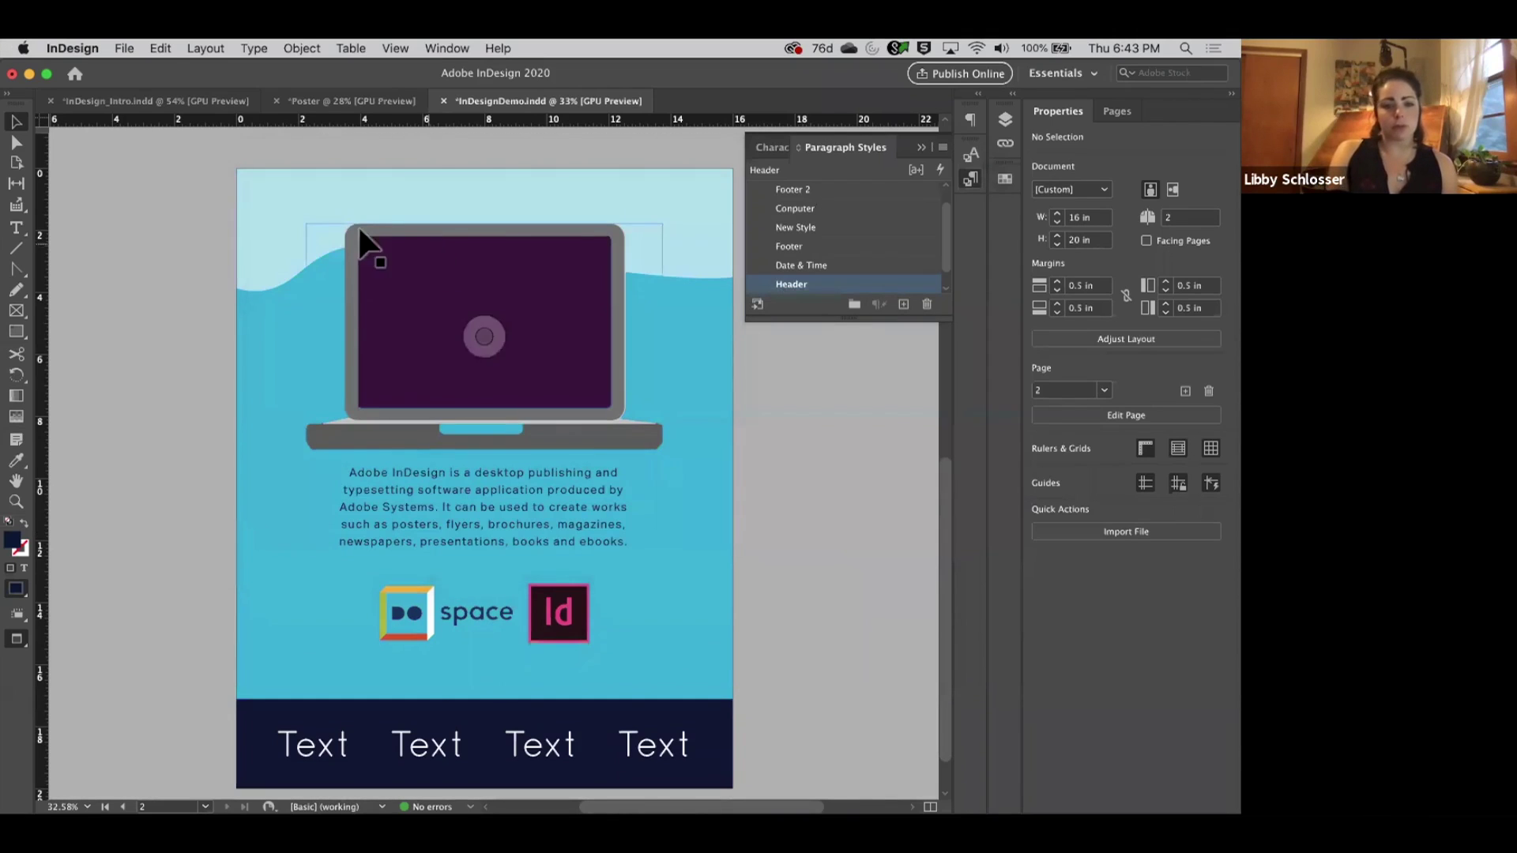
# Start an export of the document as Adobe PDF (Print), named InDesignDemo, in the Indesign folder.
pyautogui.click(126, 49)
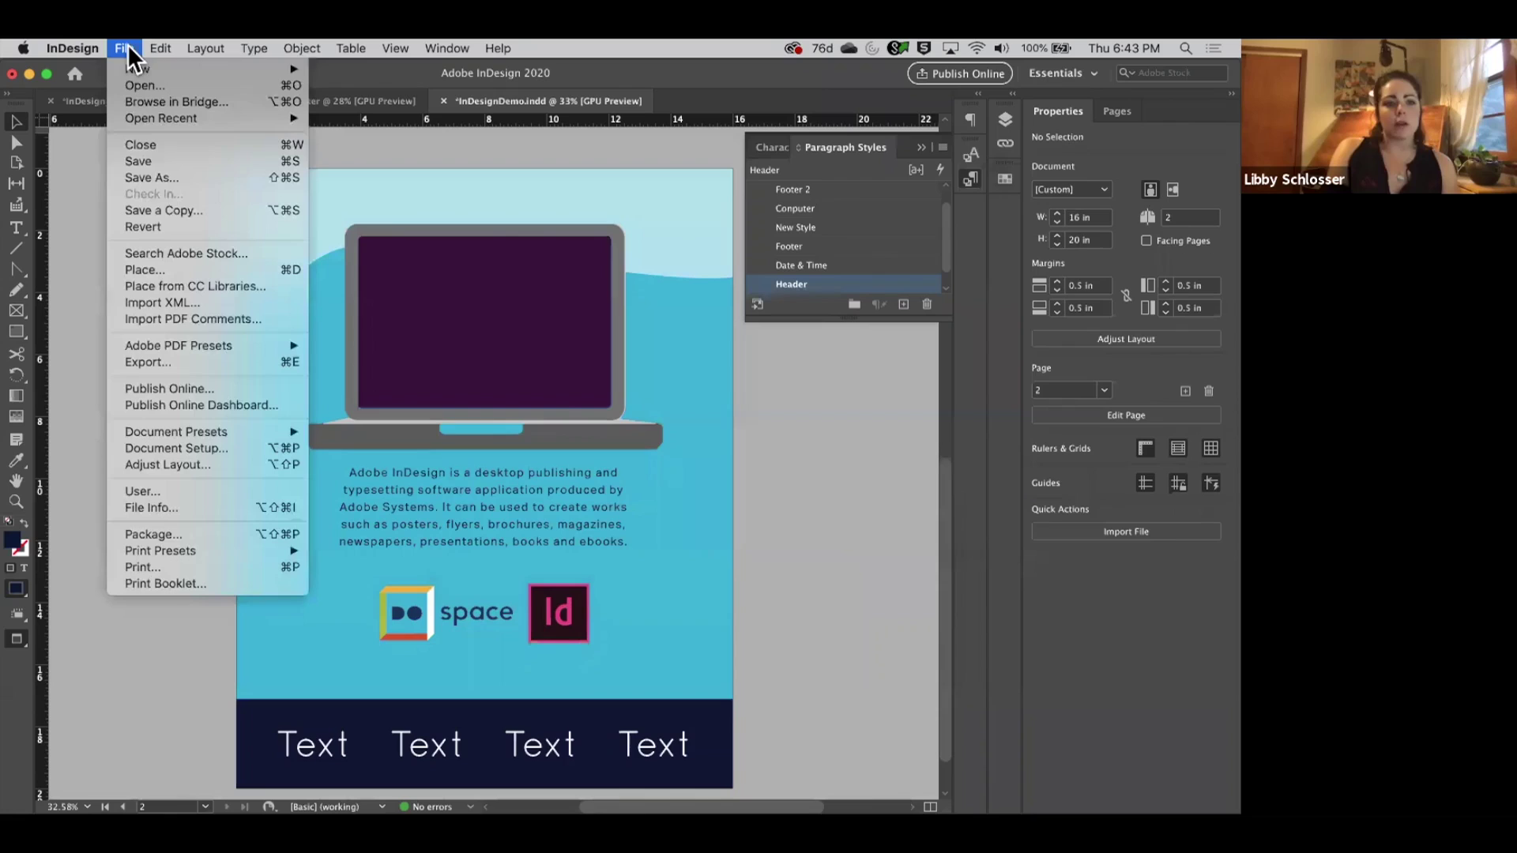
pyautogui.click(182, 361)
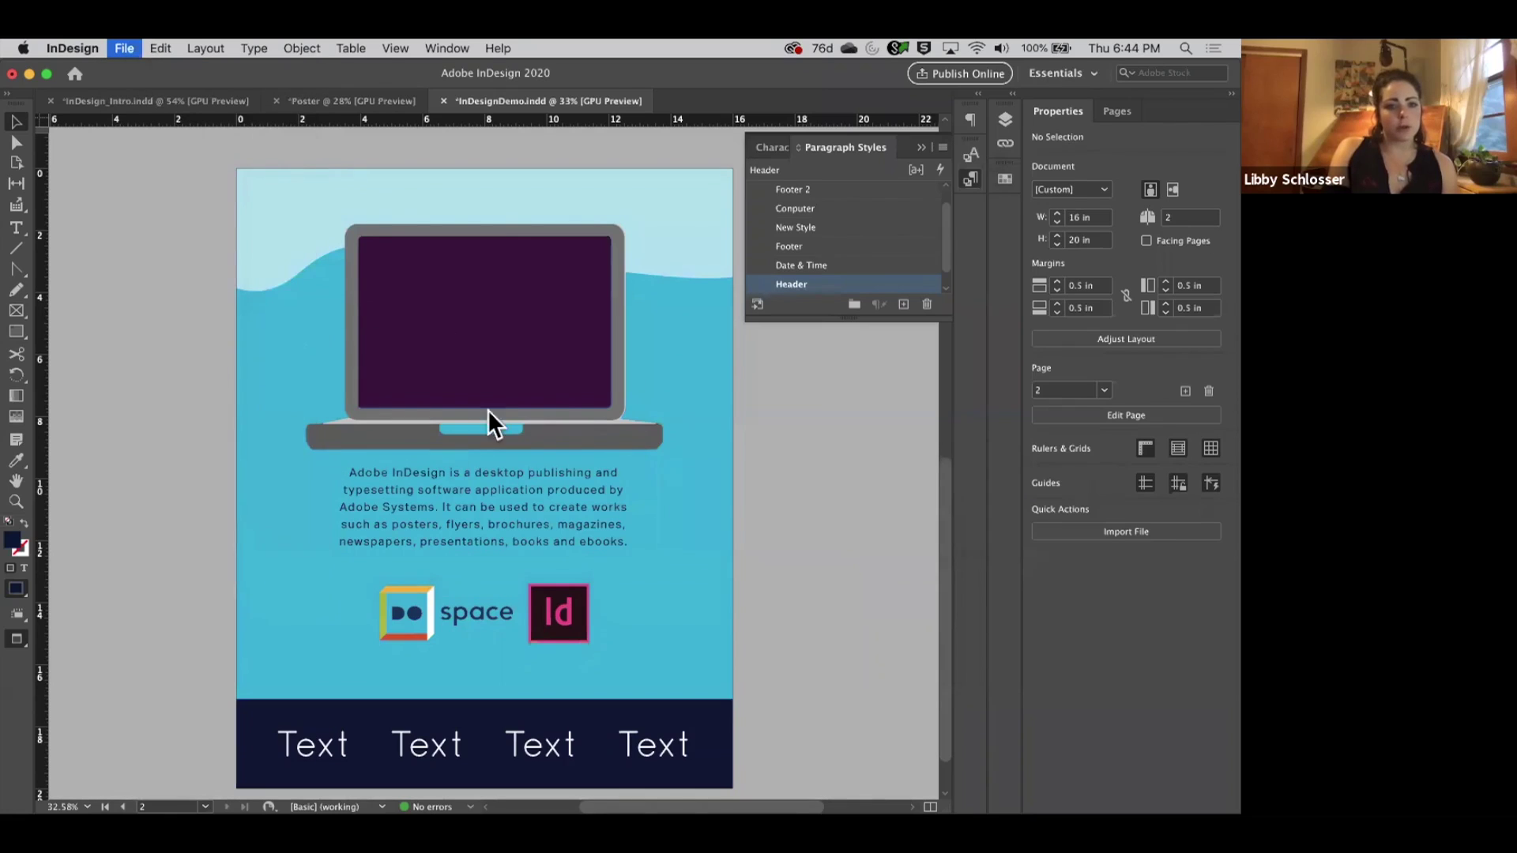
pyautogui.click(676, 429)
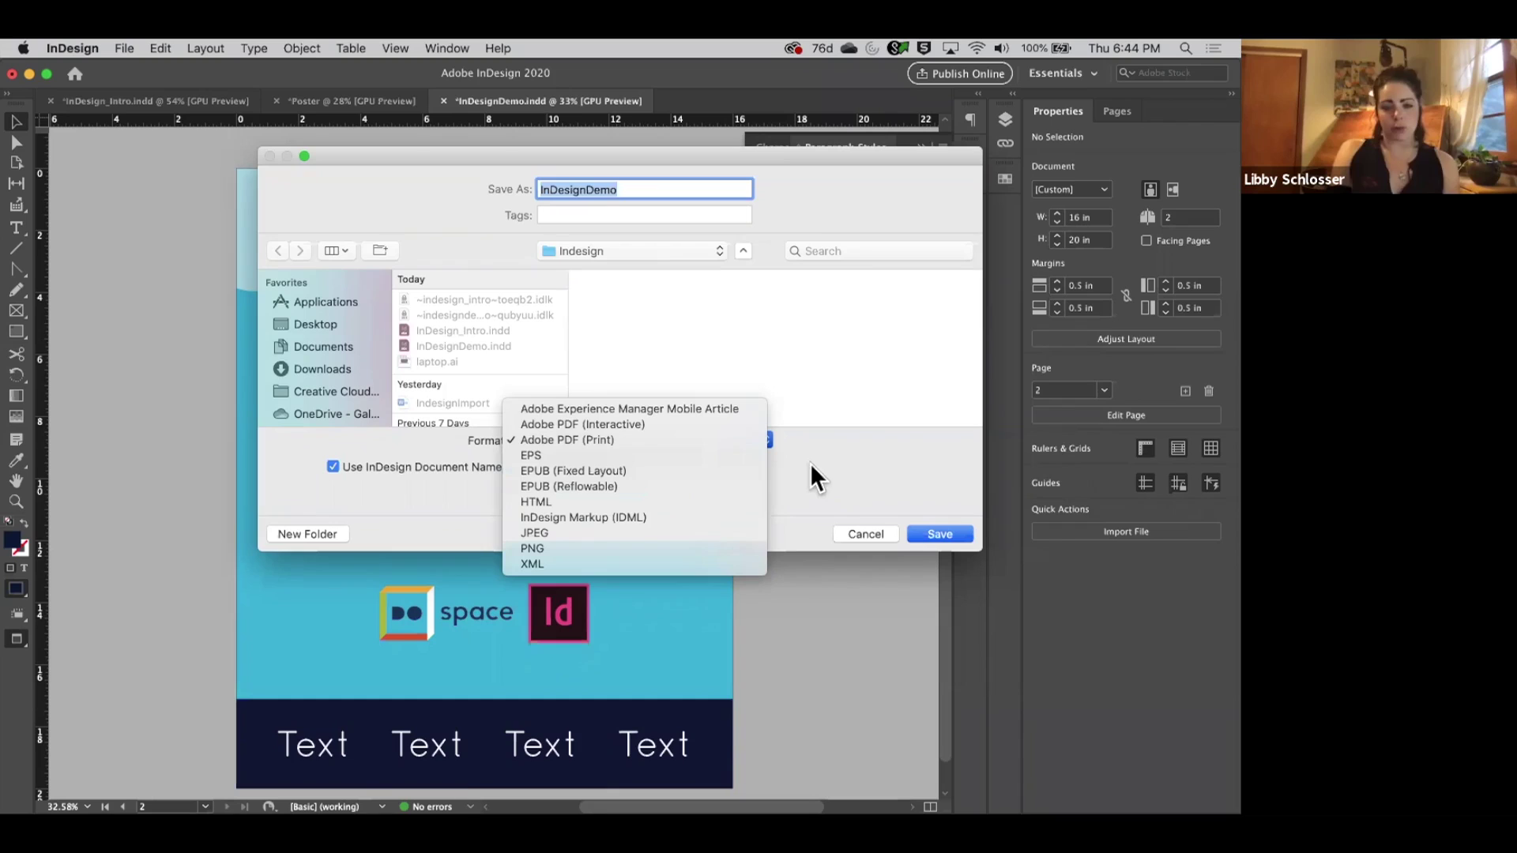
pyautogui.click(842, 477)
pyautogui.click(959, 532)
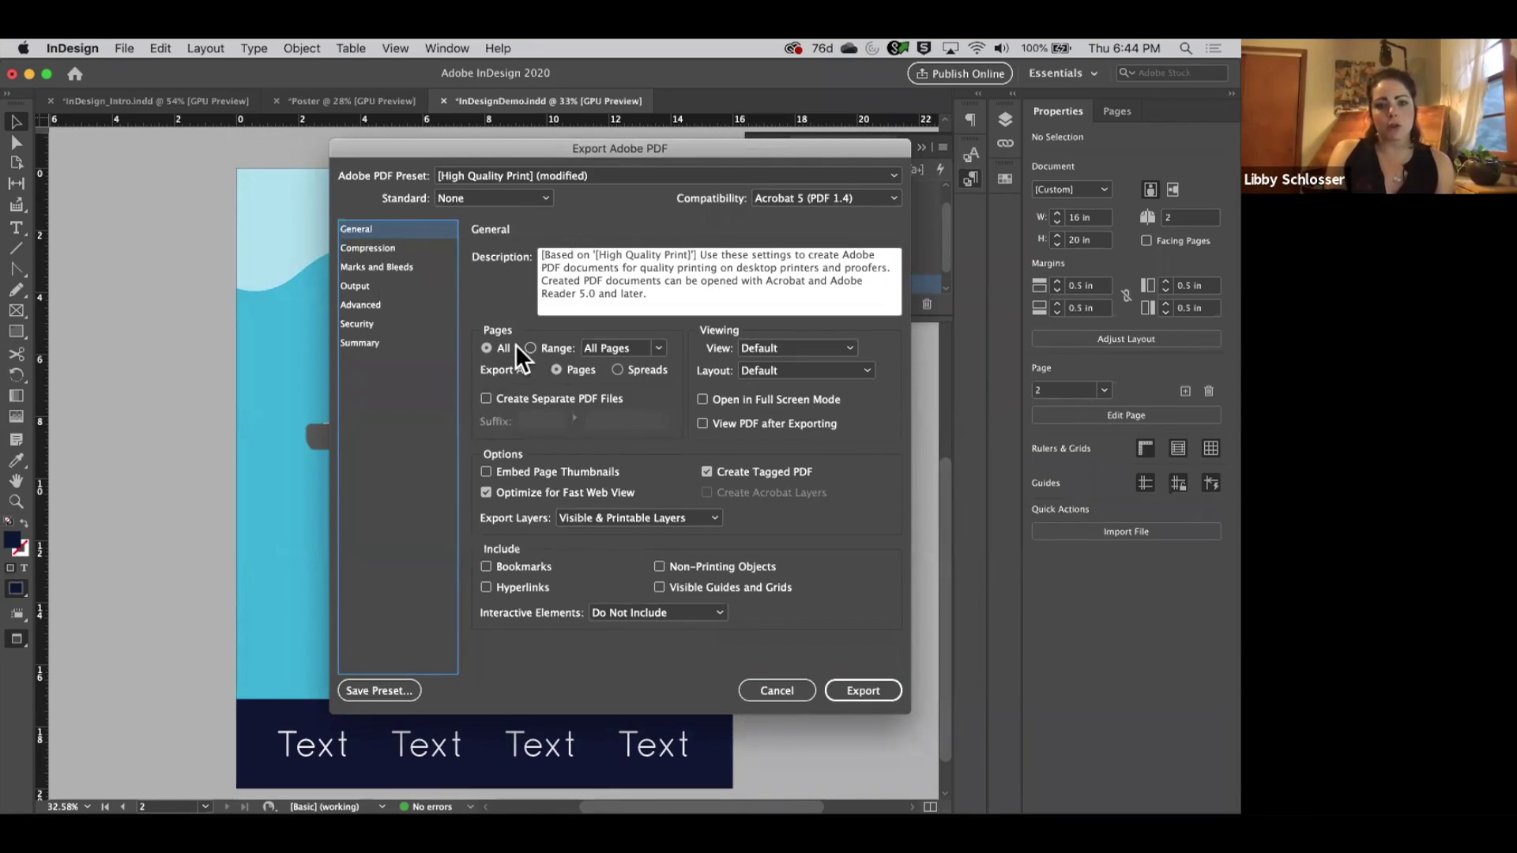
# Limit the PDF page range to 1, check the Marks and Bleeds settings and export the file.
pyautogui.click(655, 347)
pyautogui.doubleClick(637, 346)
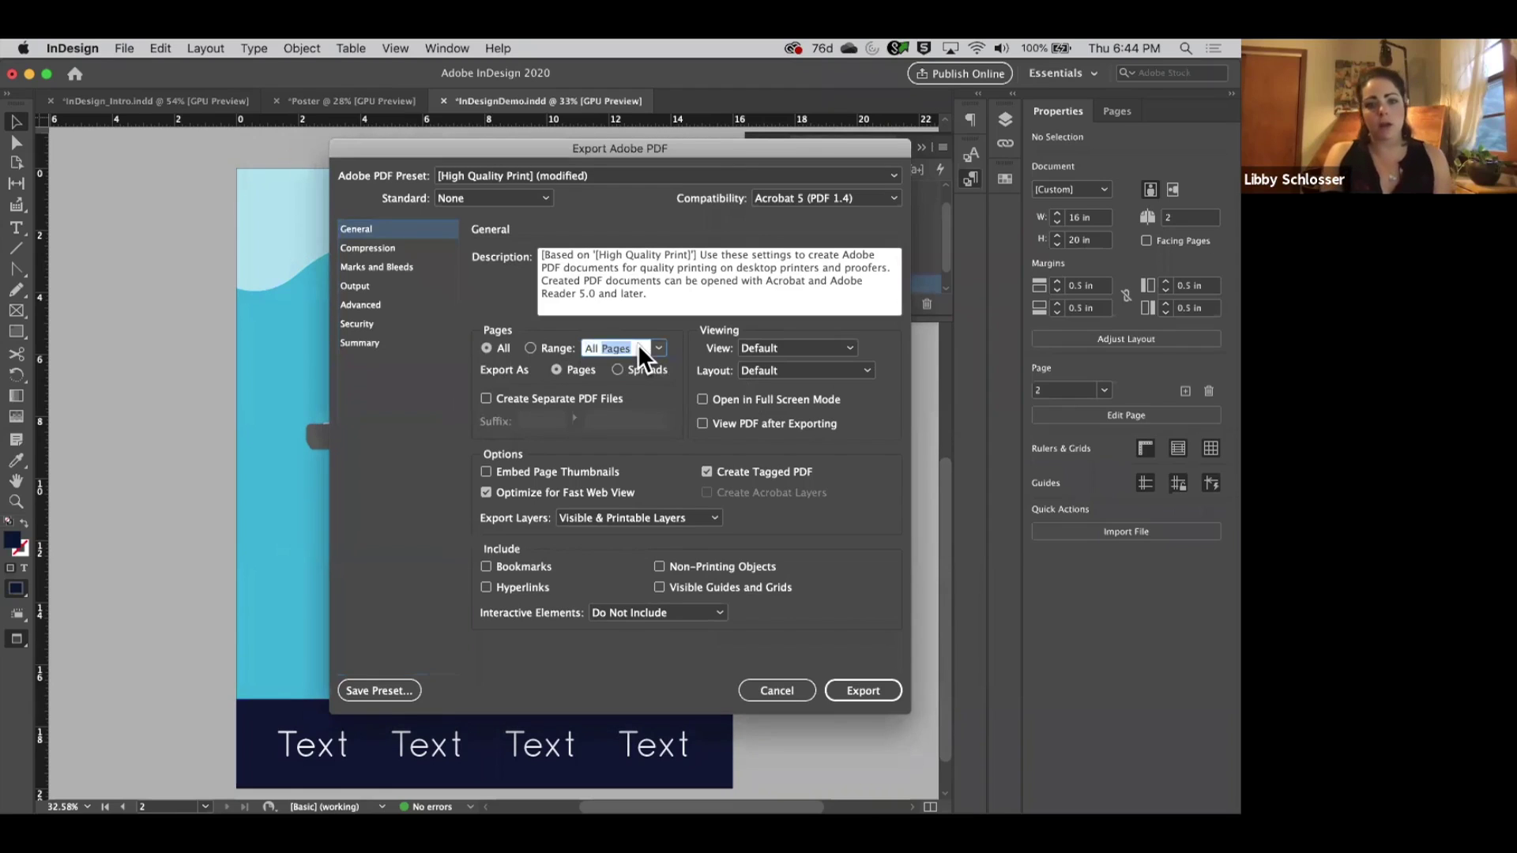
pyautogui.write('1')
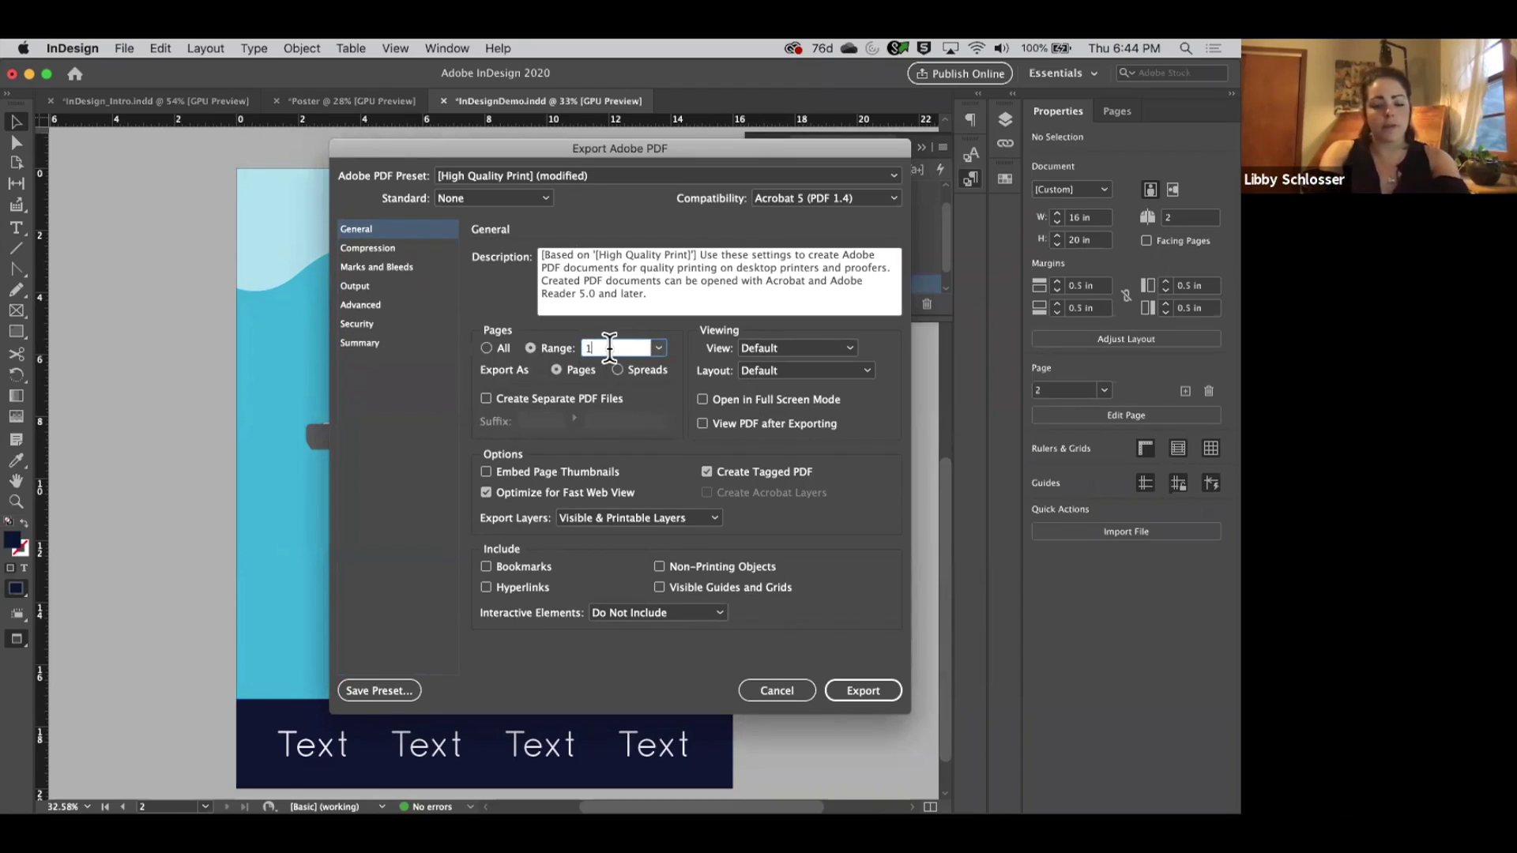
pyautogui.write('-5')
pyautogui.press('BackSpace')
pyautogui.press('BackSpace')
pyautogui.press('BackSpace')
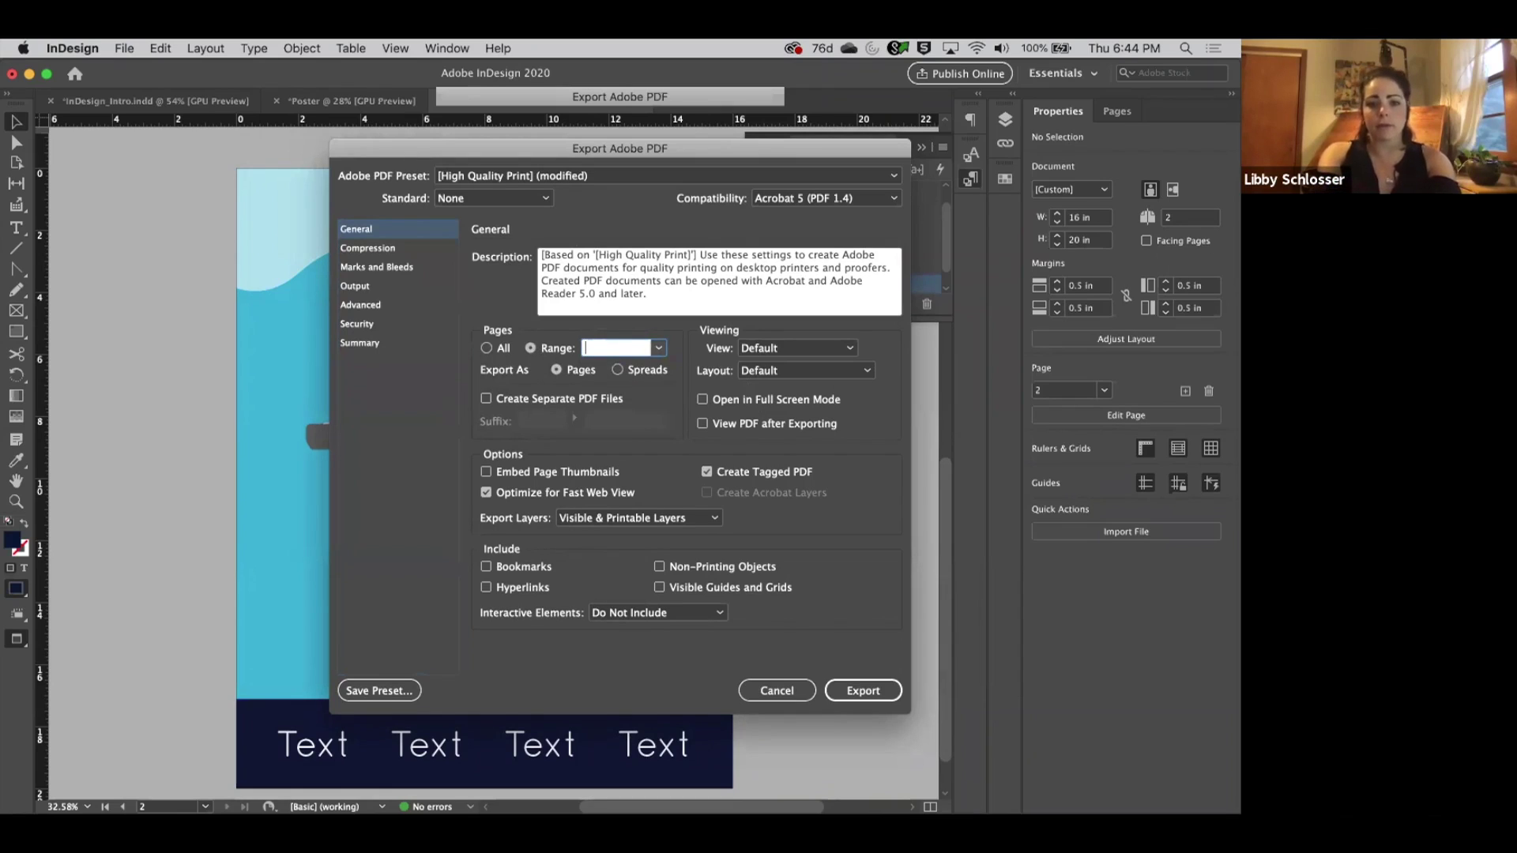
pyautogui.write('1')
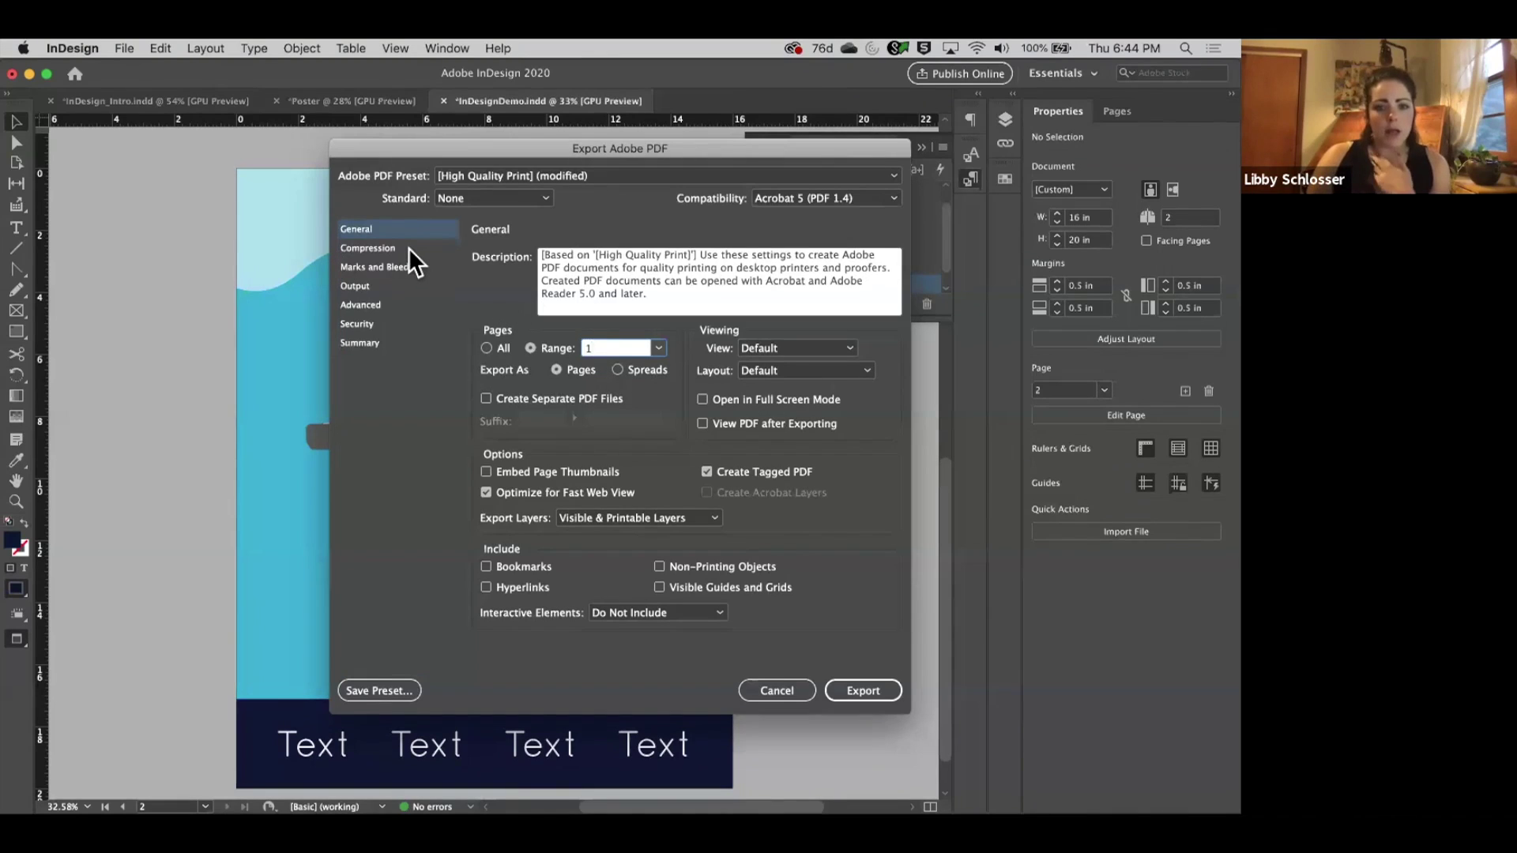
pyautogui.click(379, 267)
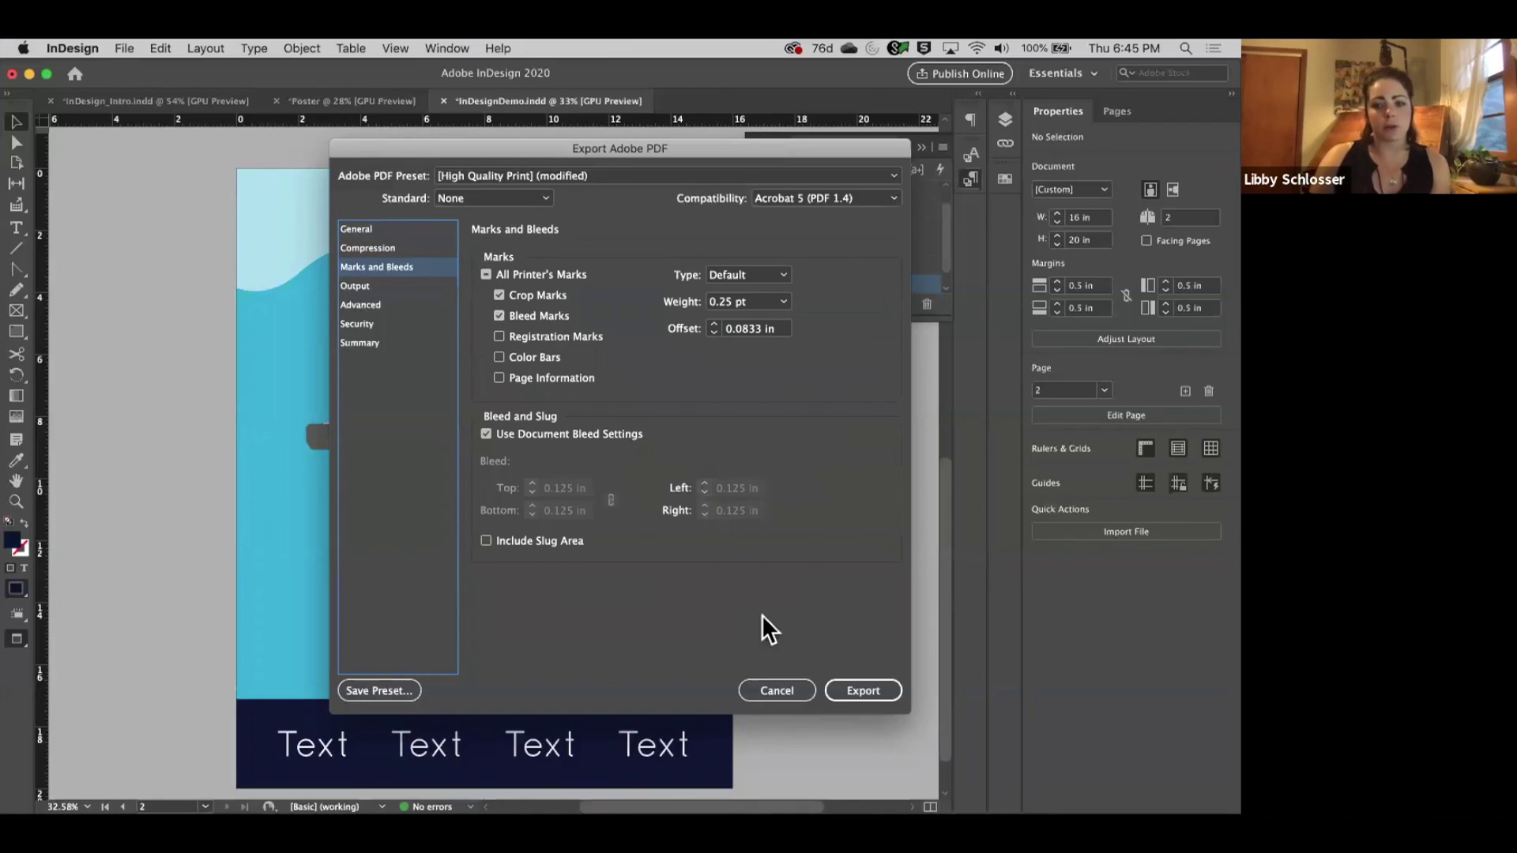
pyautogui.click(887, 689)
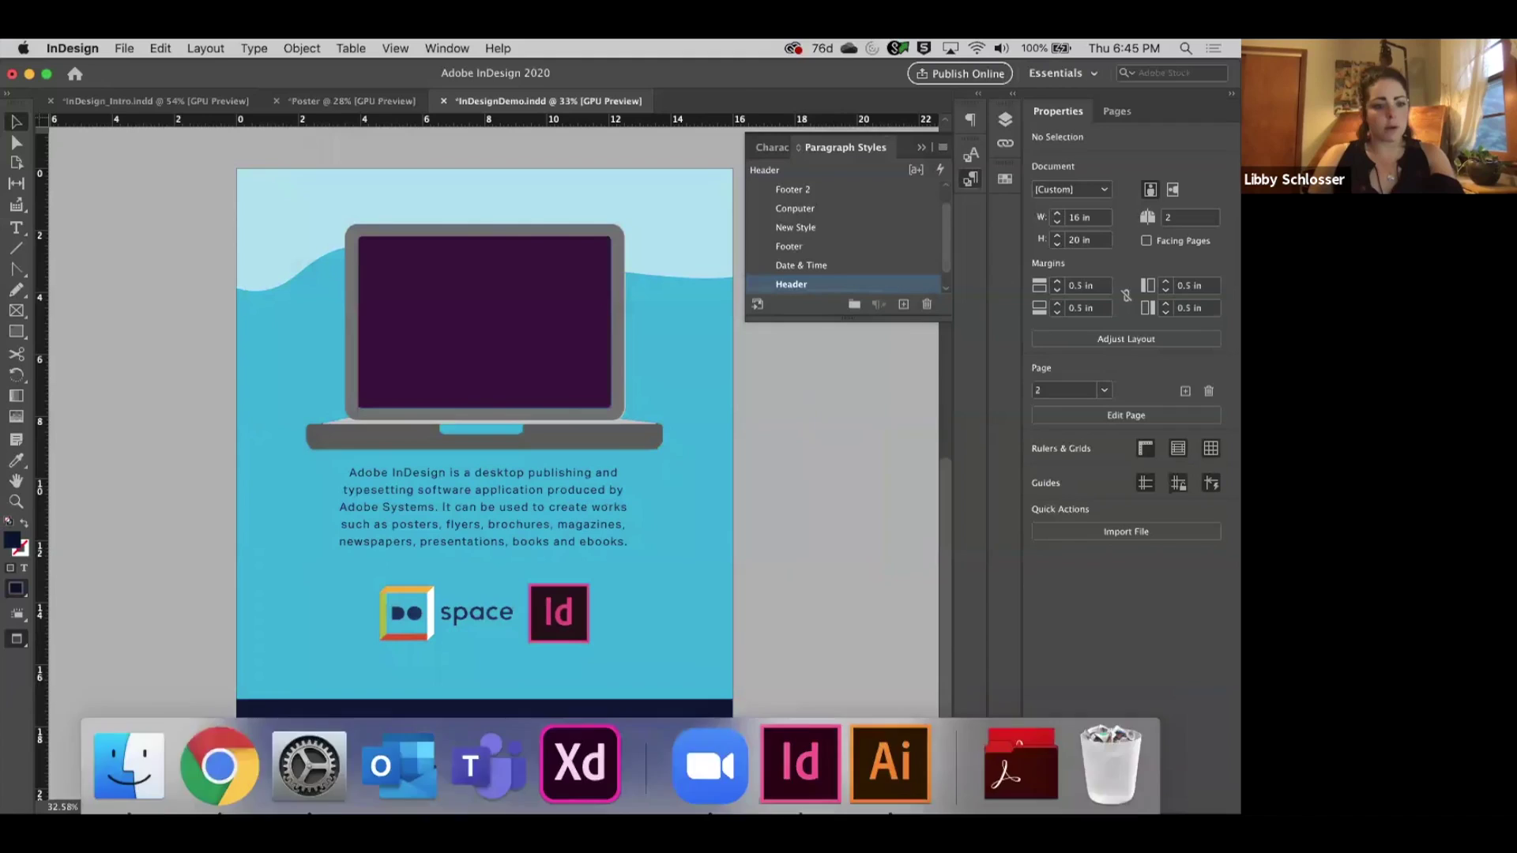
# Switch to Finder, open InDesignDemo.pdf in Acrobat to check the exported poster, and return to InDesign.
pyautogui.click(128, 762)
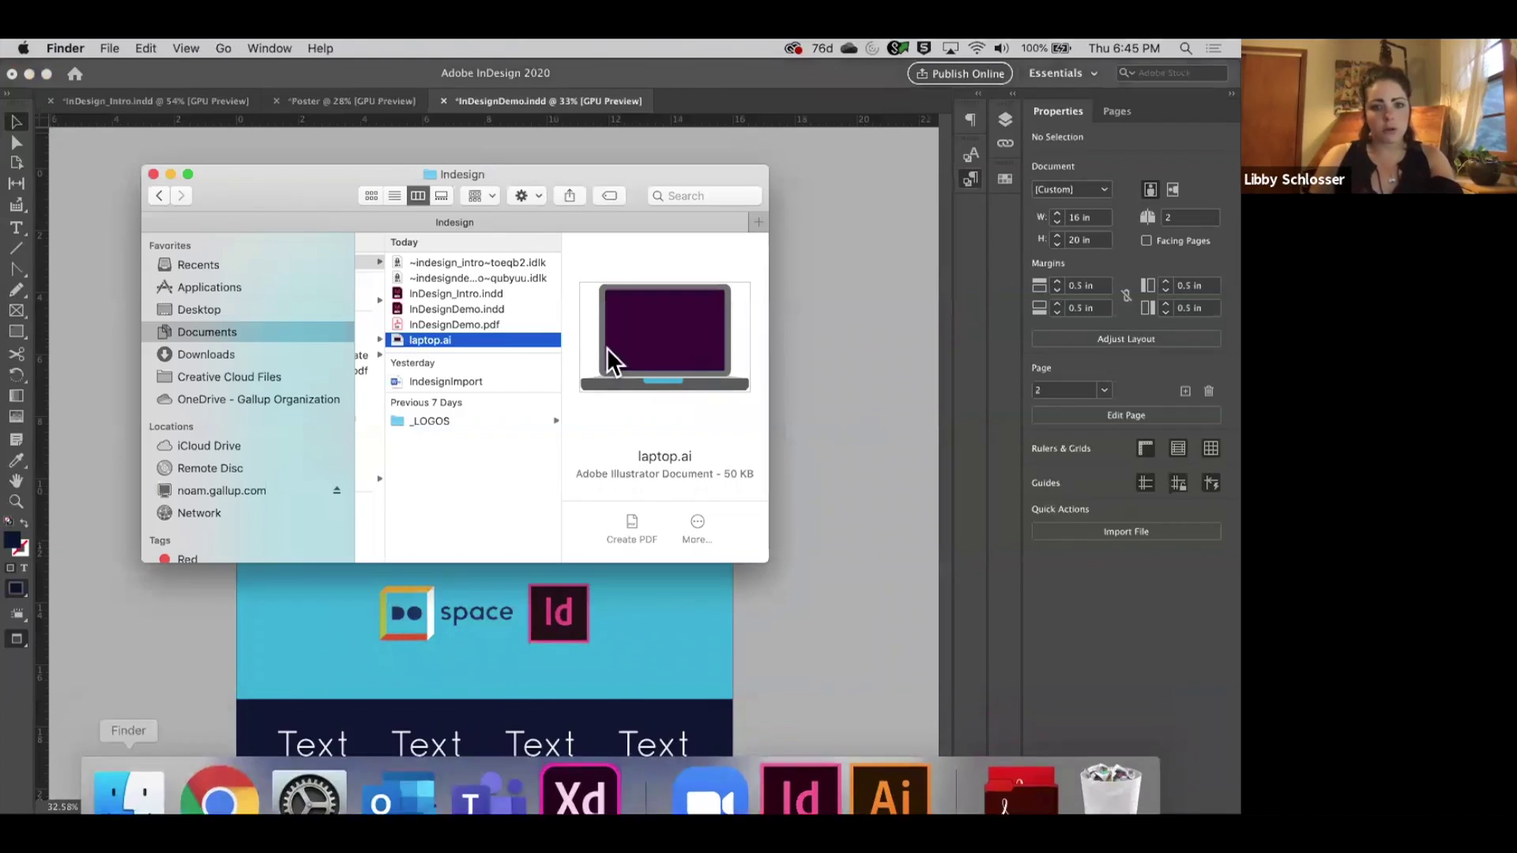
pyautogui.click(417, 322)
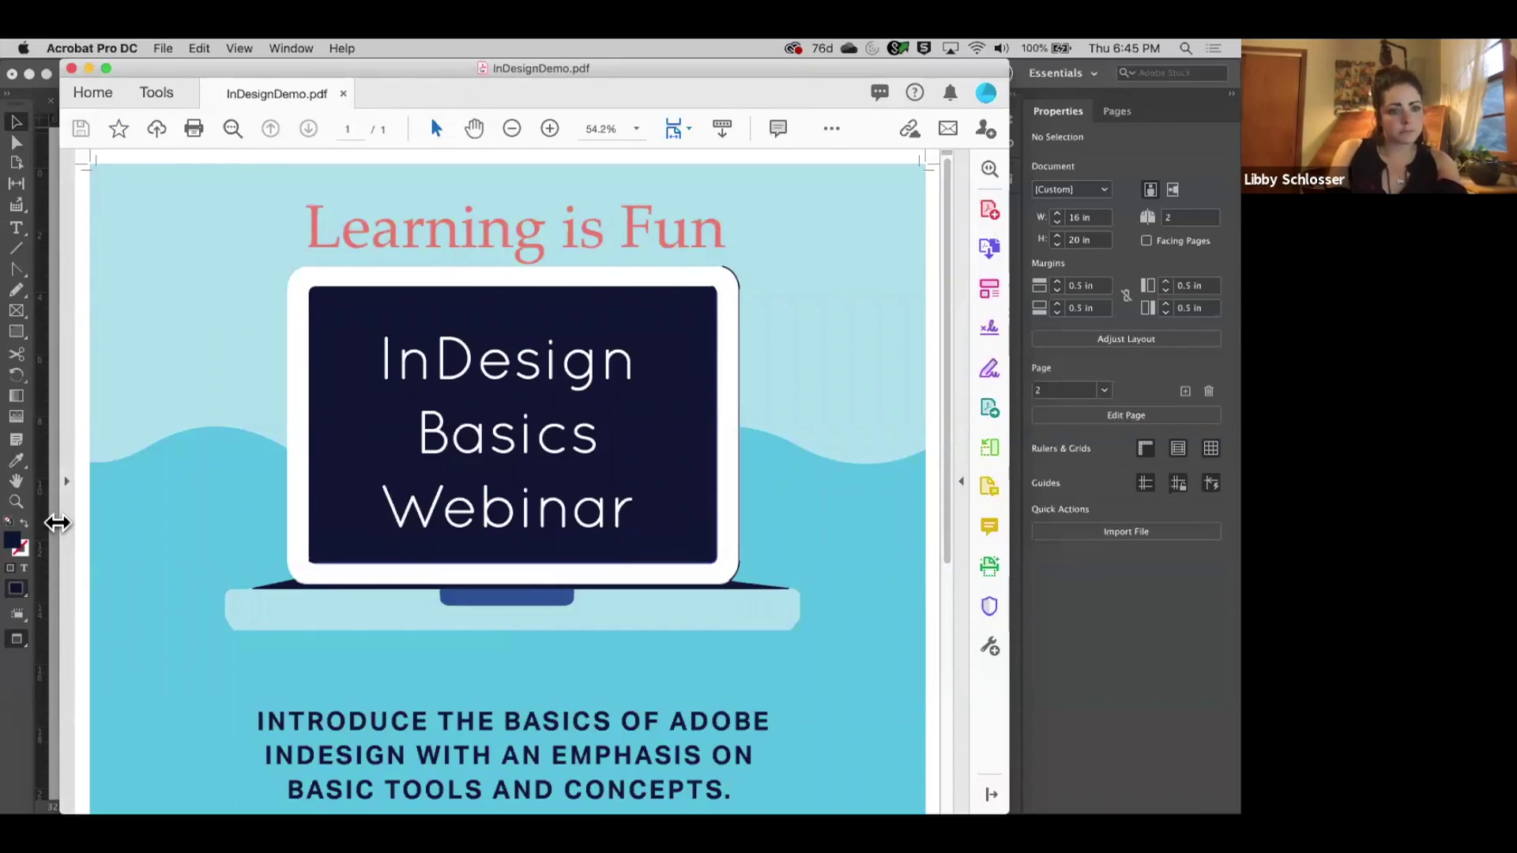
pyautogui.click(44, 514)
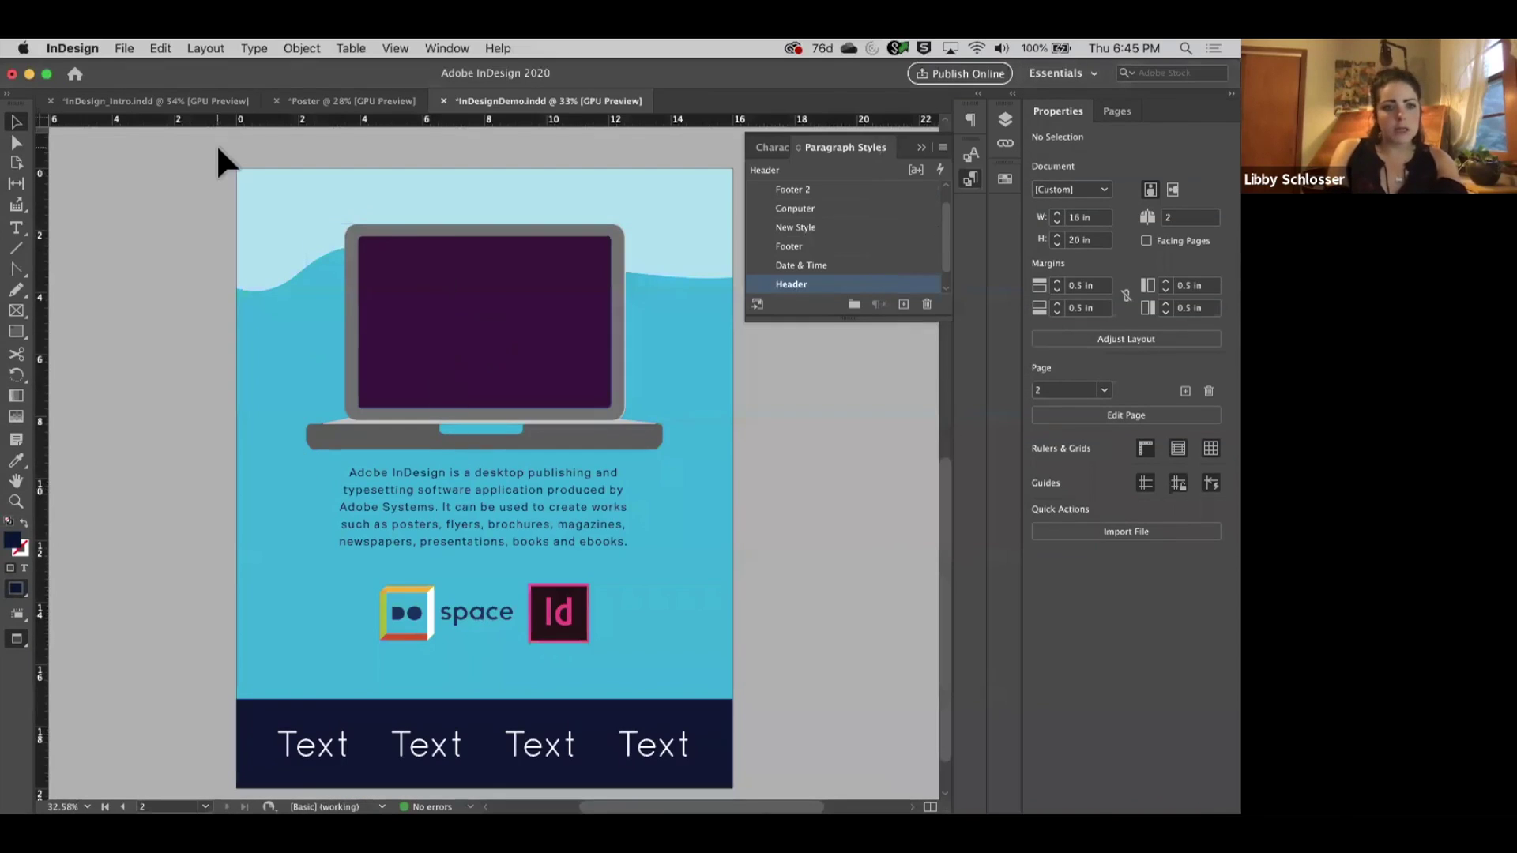
# Start packaging the document and review its summary, fonts, links and images, and colors and inks.
pyautogui.click(125, 48)
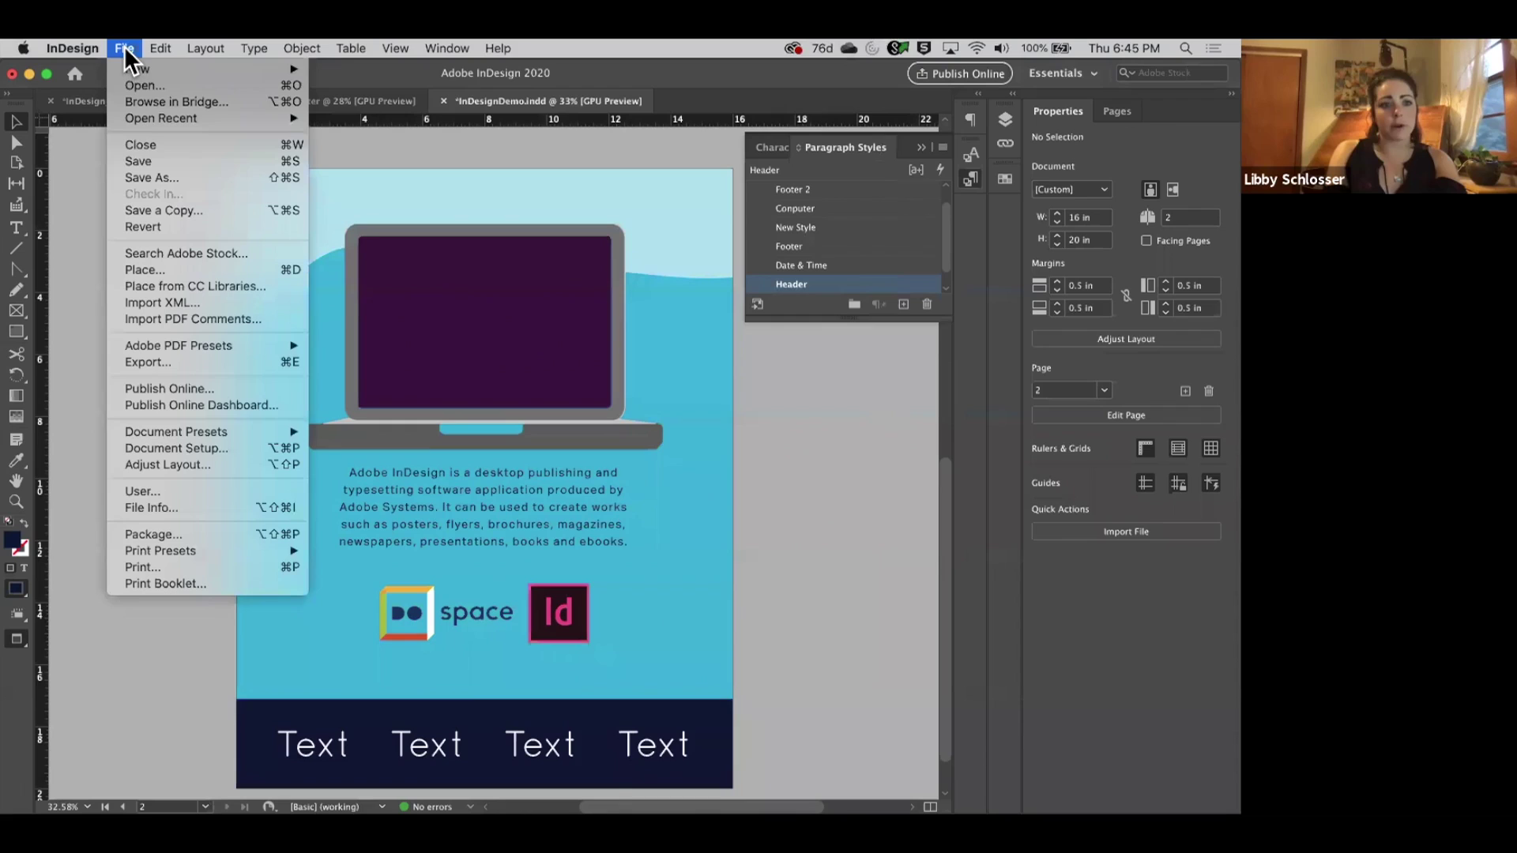
pyautogui.click(154, 536)
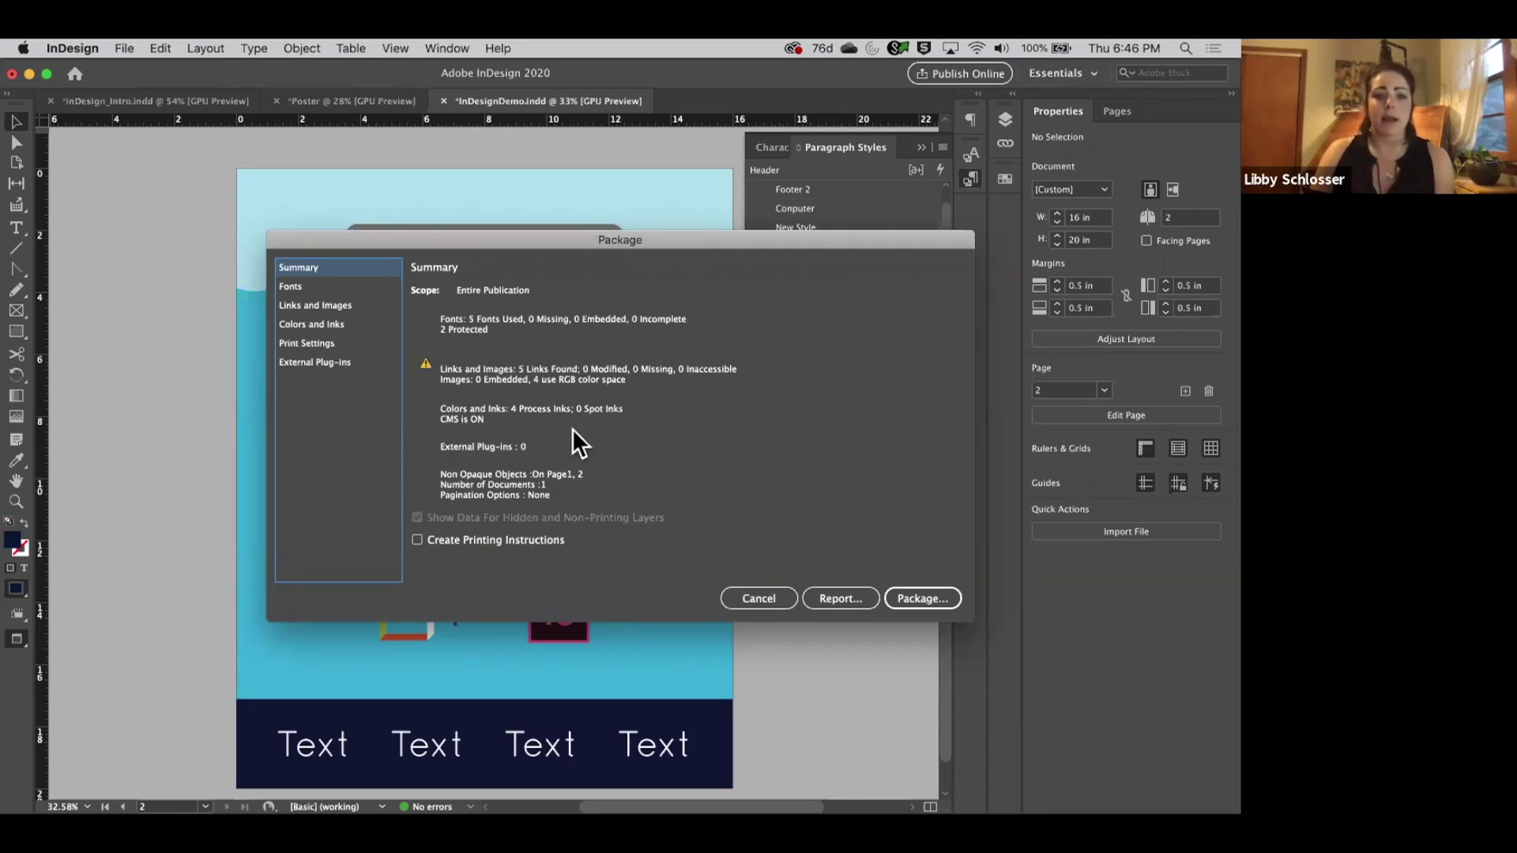
pyautogui.click(337, 287)
pyautogui.scroll(-1, 524, 349)
pyautogui.scroll(1, 523, 349)
pyautogui.click(349, 307)
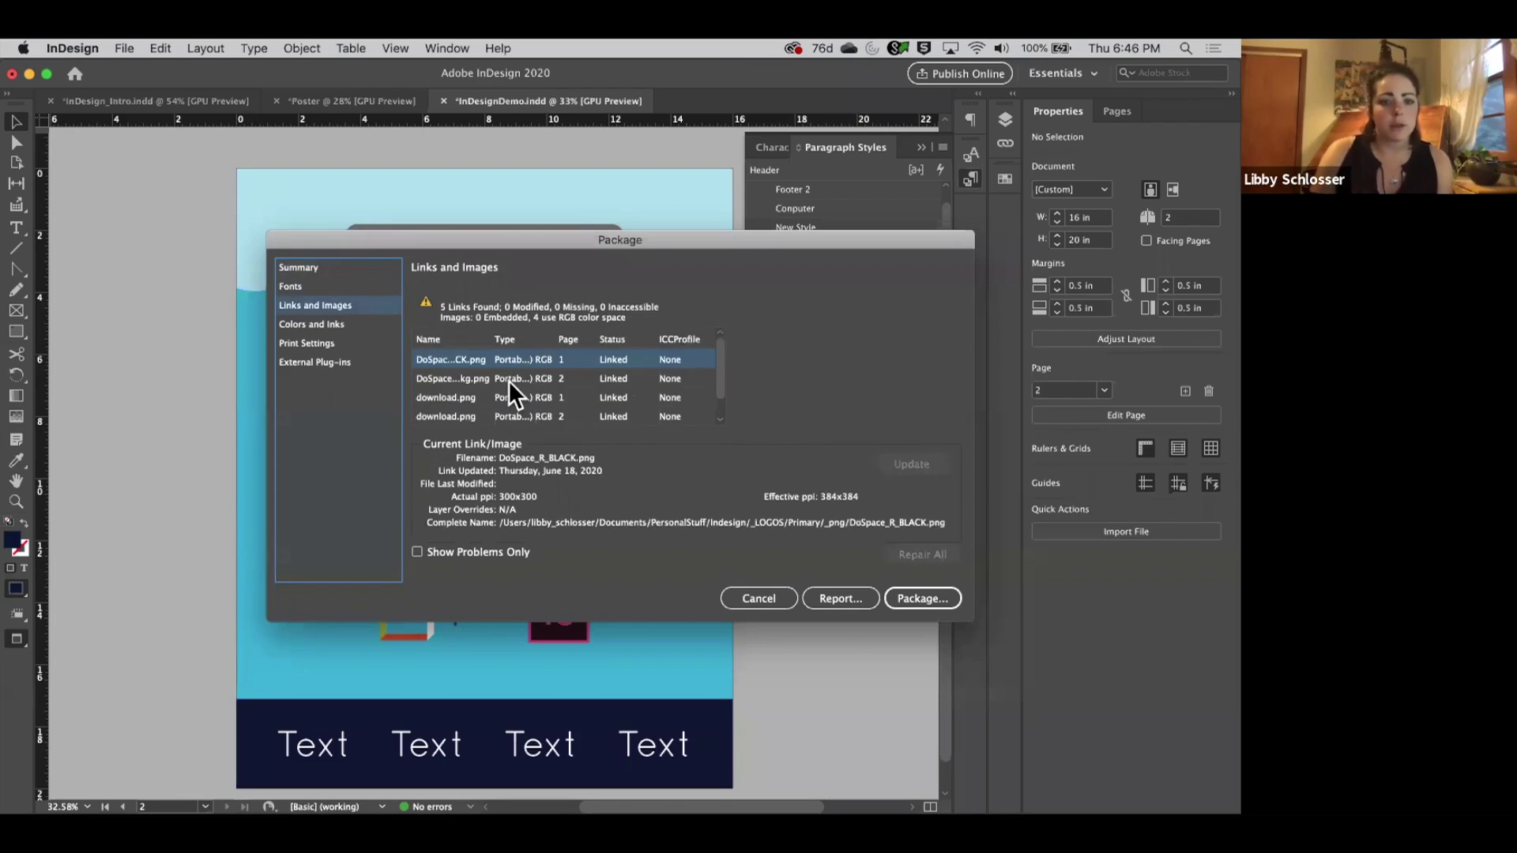
pyautogui.click(361, 325)
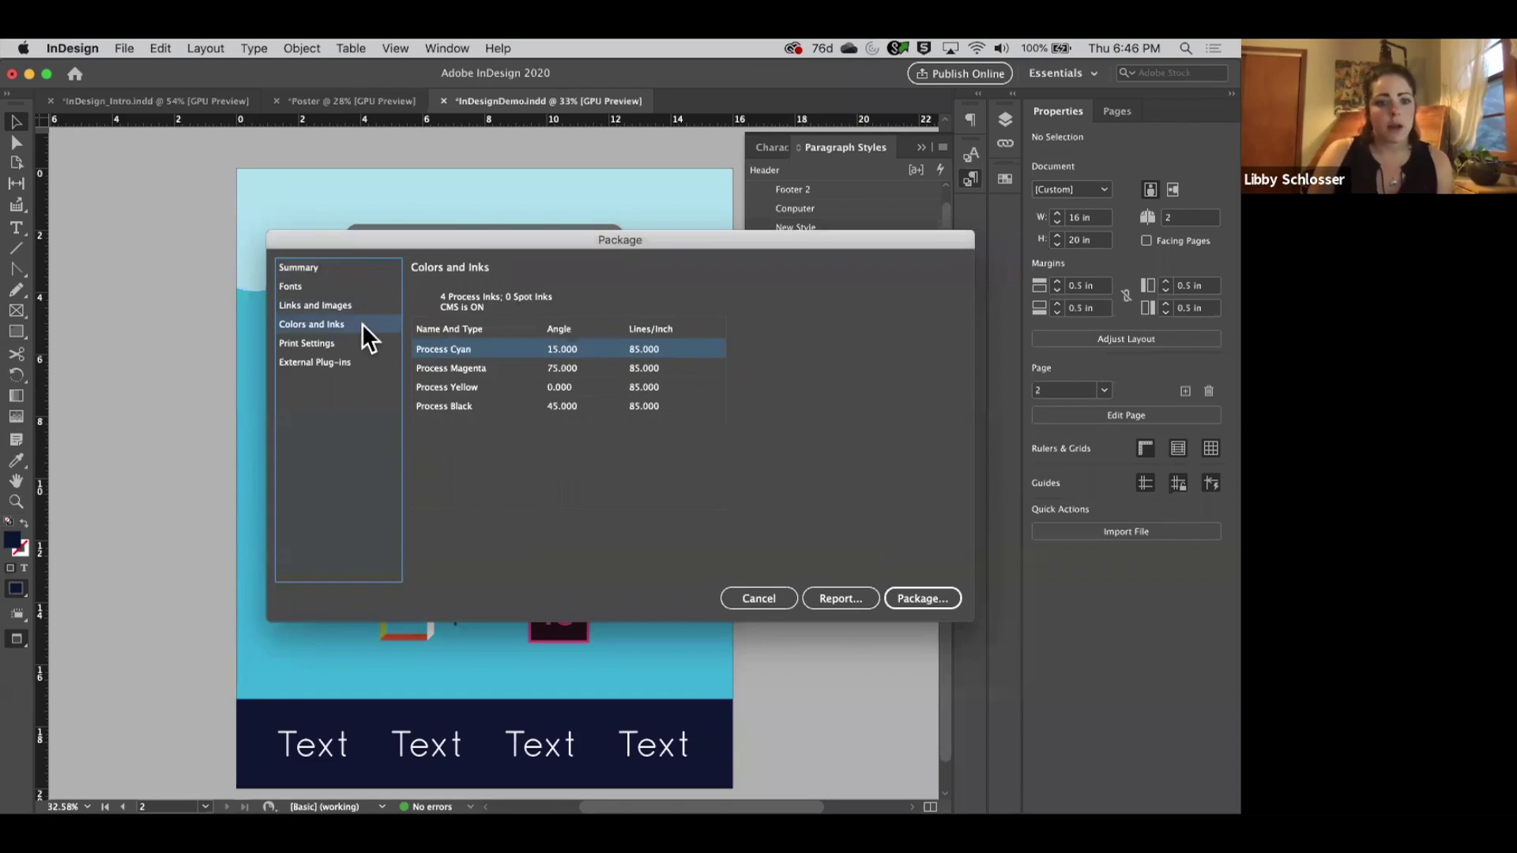
# Package the document into InDesignDemo Folder with copied fonts, linked graphics, an IDML file and a High Quality Print PDF.
pyautogui.click(931, 600)
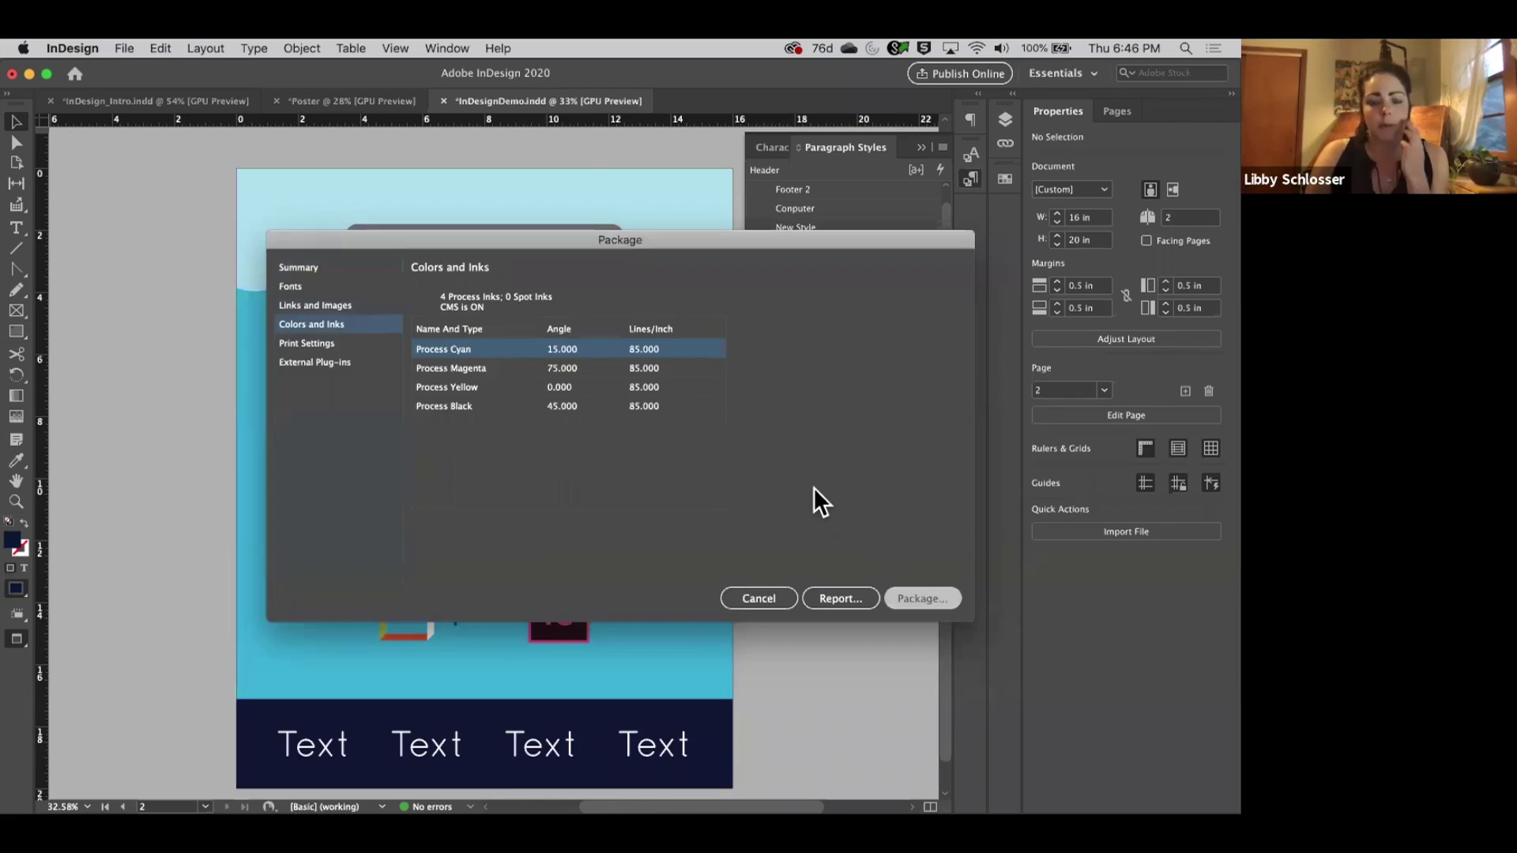
pyautogui.click(724, 461)
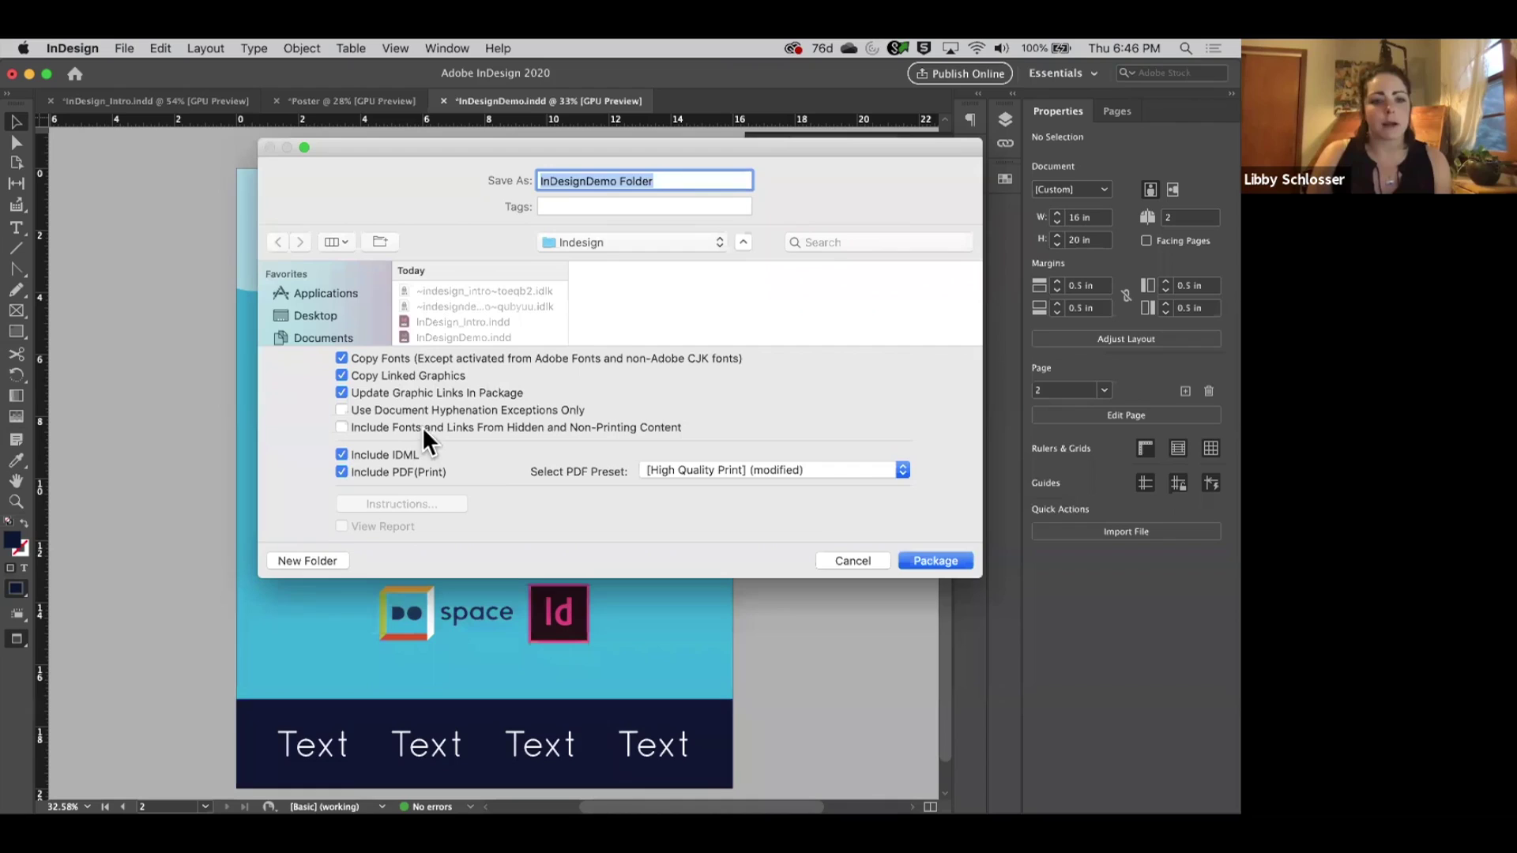
pyautogui.click(918, 556)
pyautogui.click(794, 512)
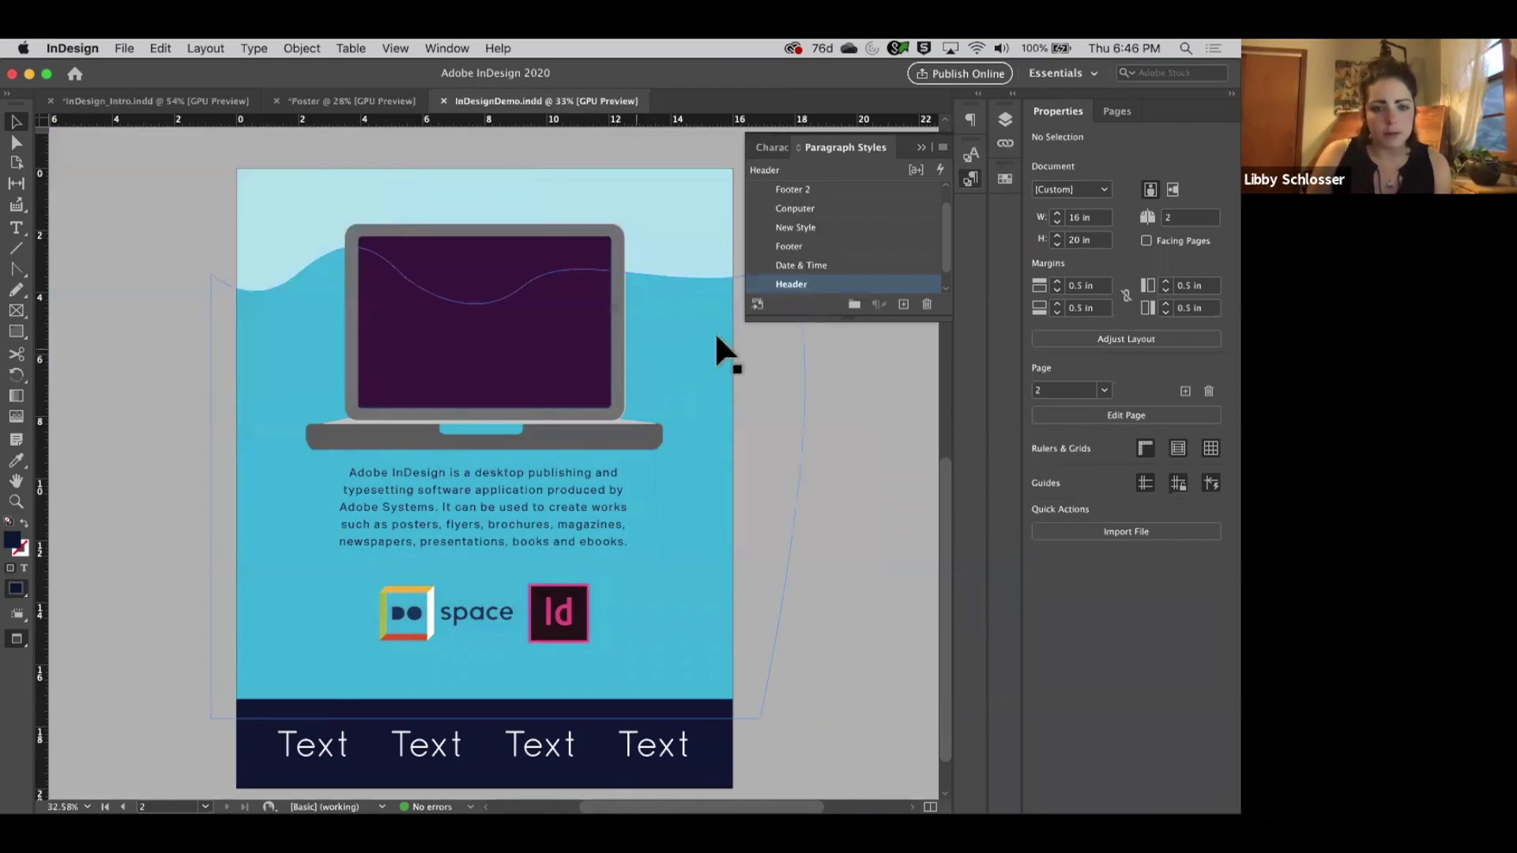
# Switch to Finder and examine the contents of InDesignDemo Folder, including its Document fonts subfolder.
pyautogui.click(119, 762)
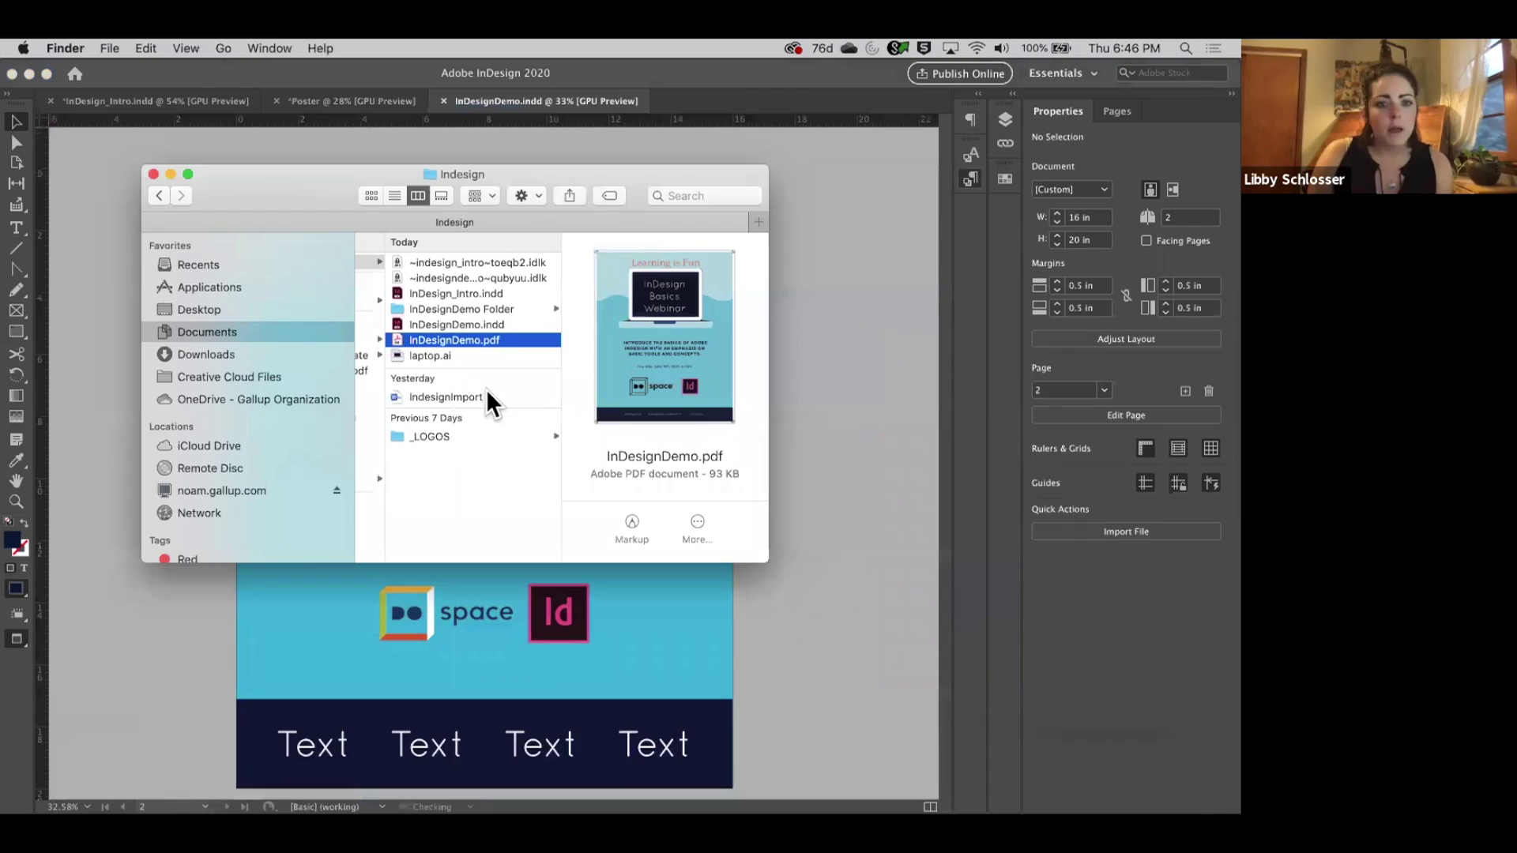
pyautogui.click(504, 308)
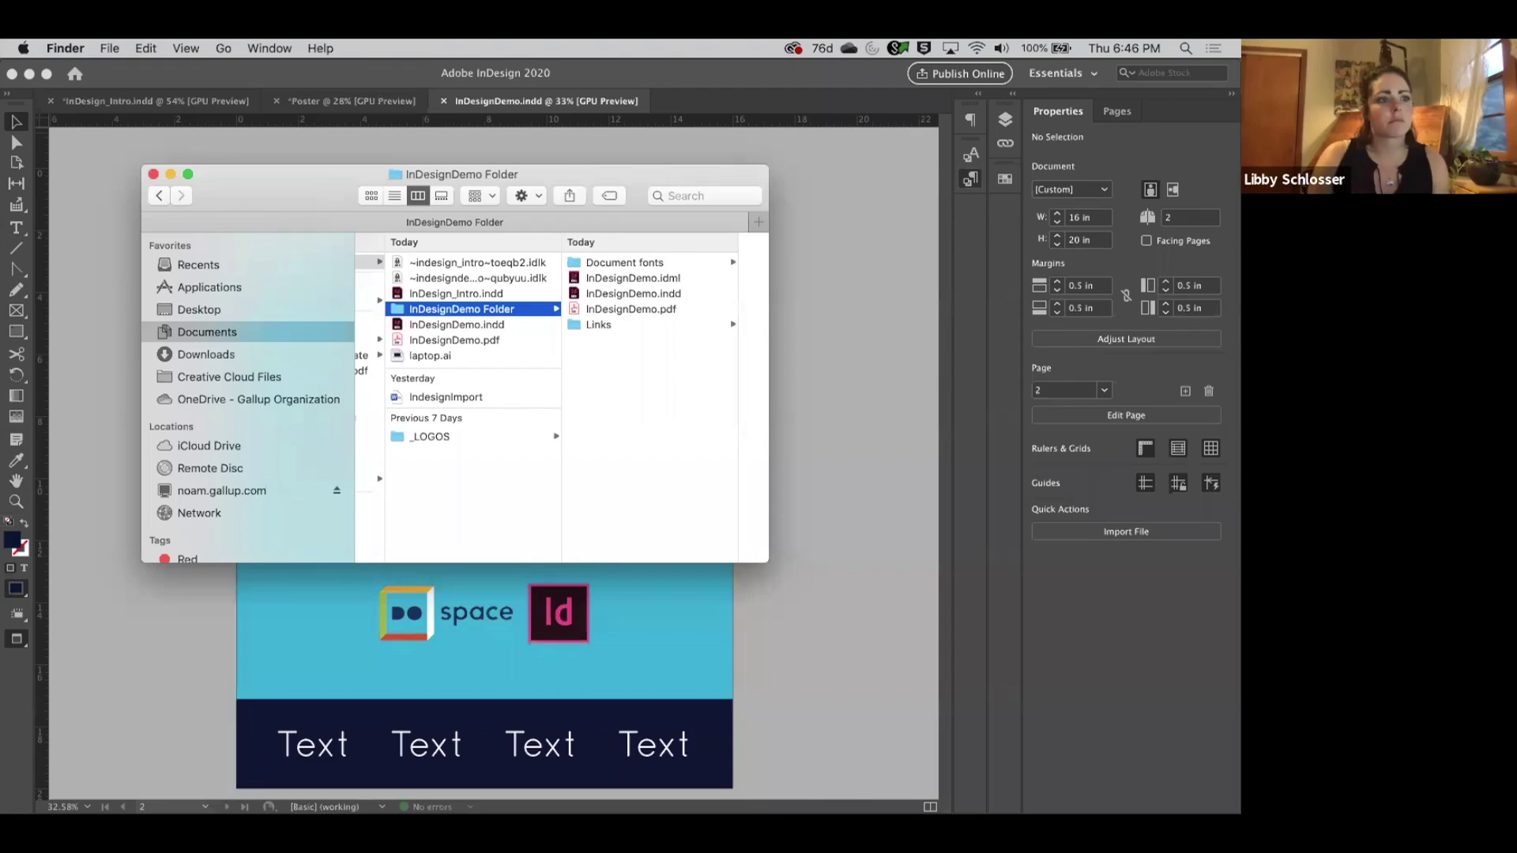
pyautogui.click(658, 262)
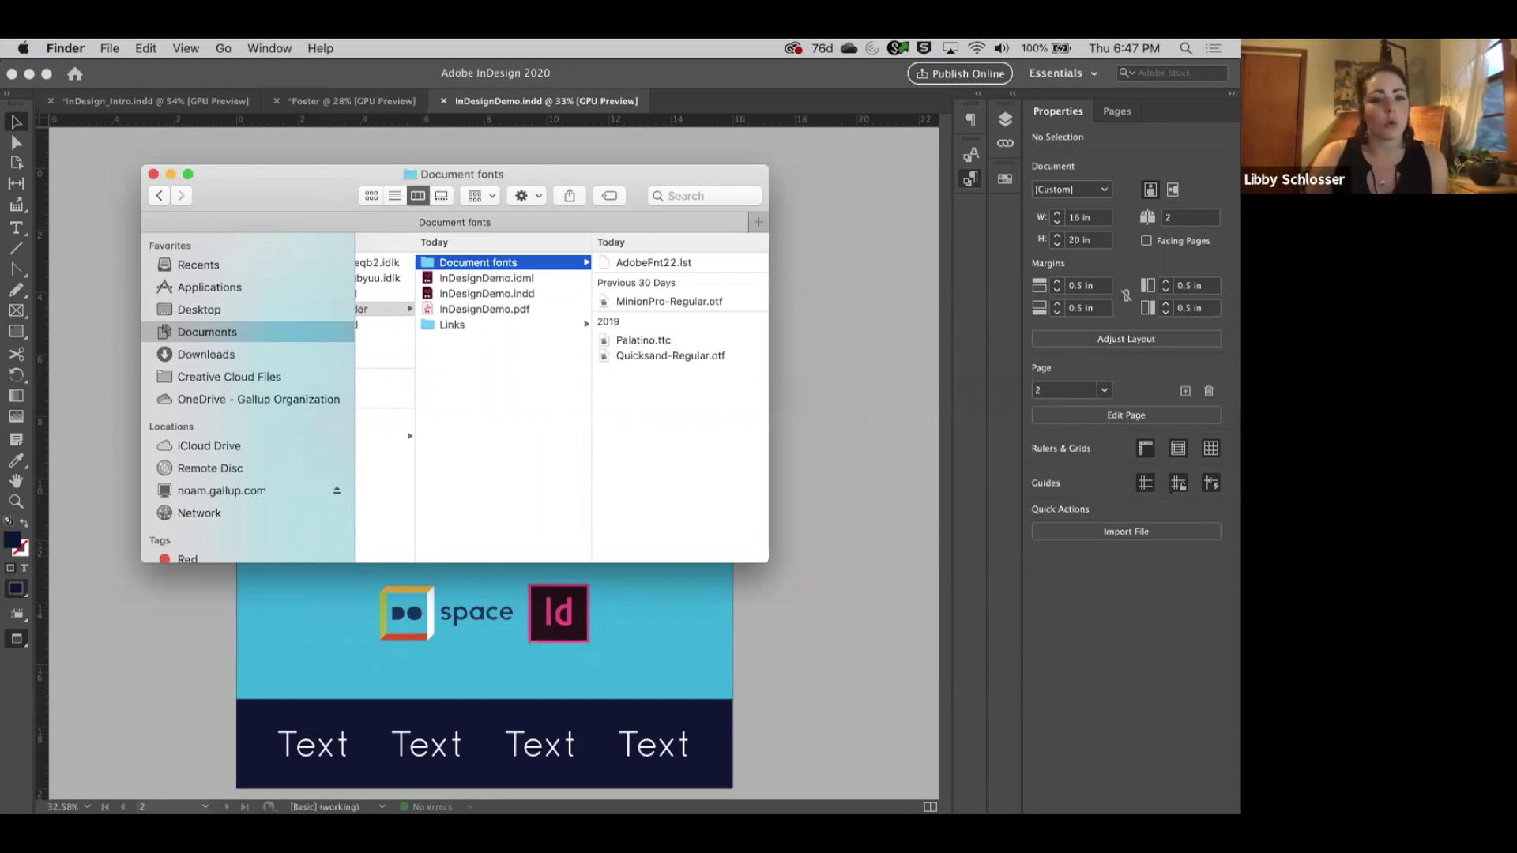
pyautogui.hscroll(-5, 515, 372)
pyautogui.hscroll(5, 514, 371)
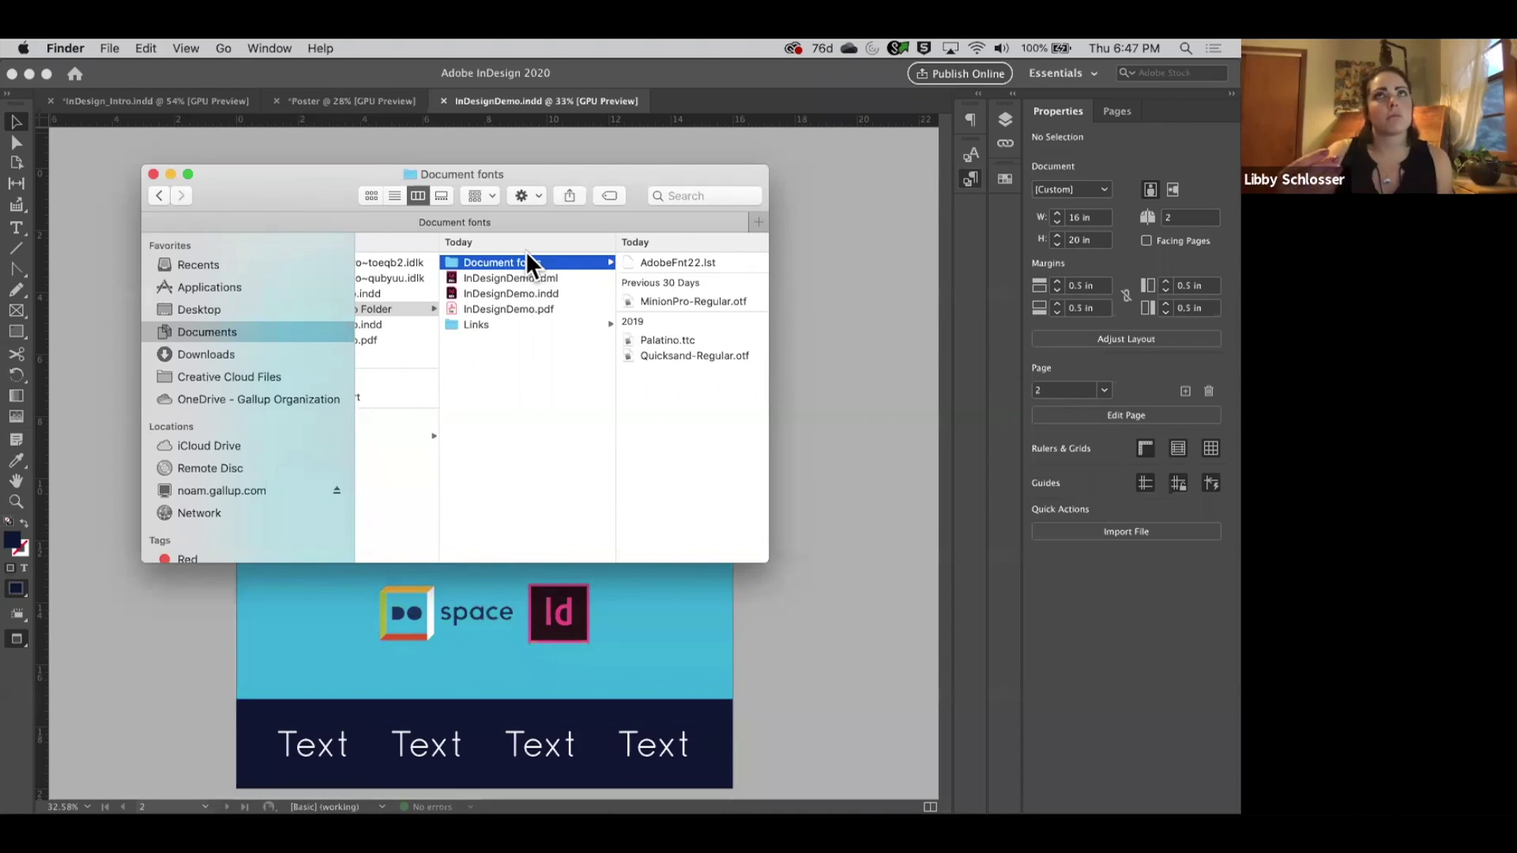
pyautogui.hscroll(-3, 443, 281)
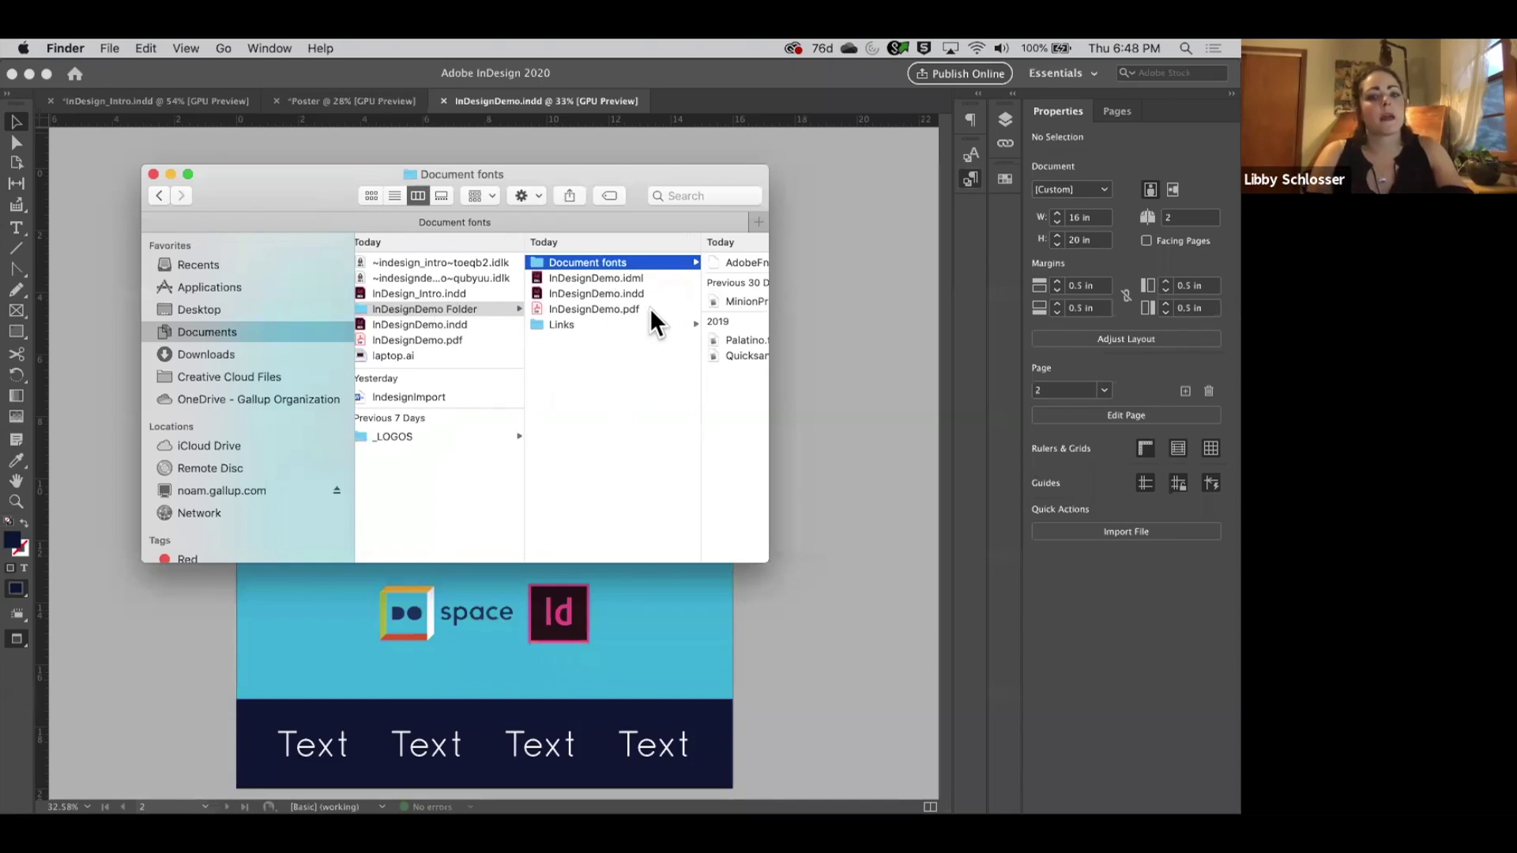
pyautogui.hscroll(3, 652, 322)
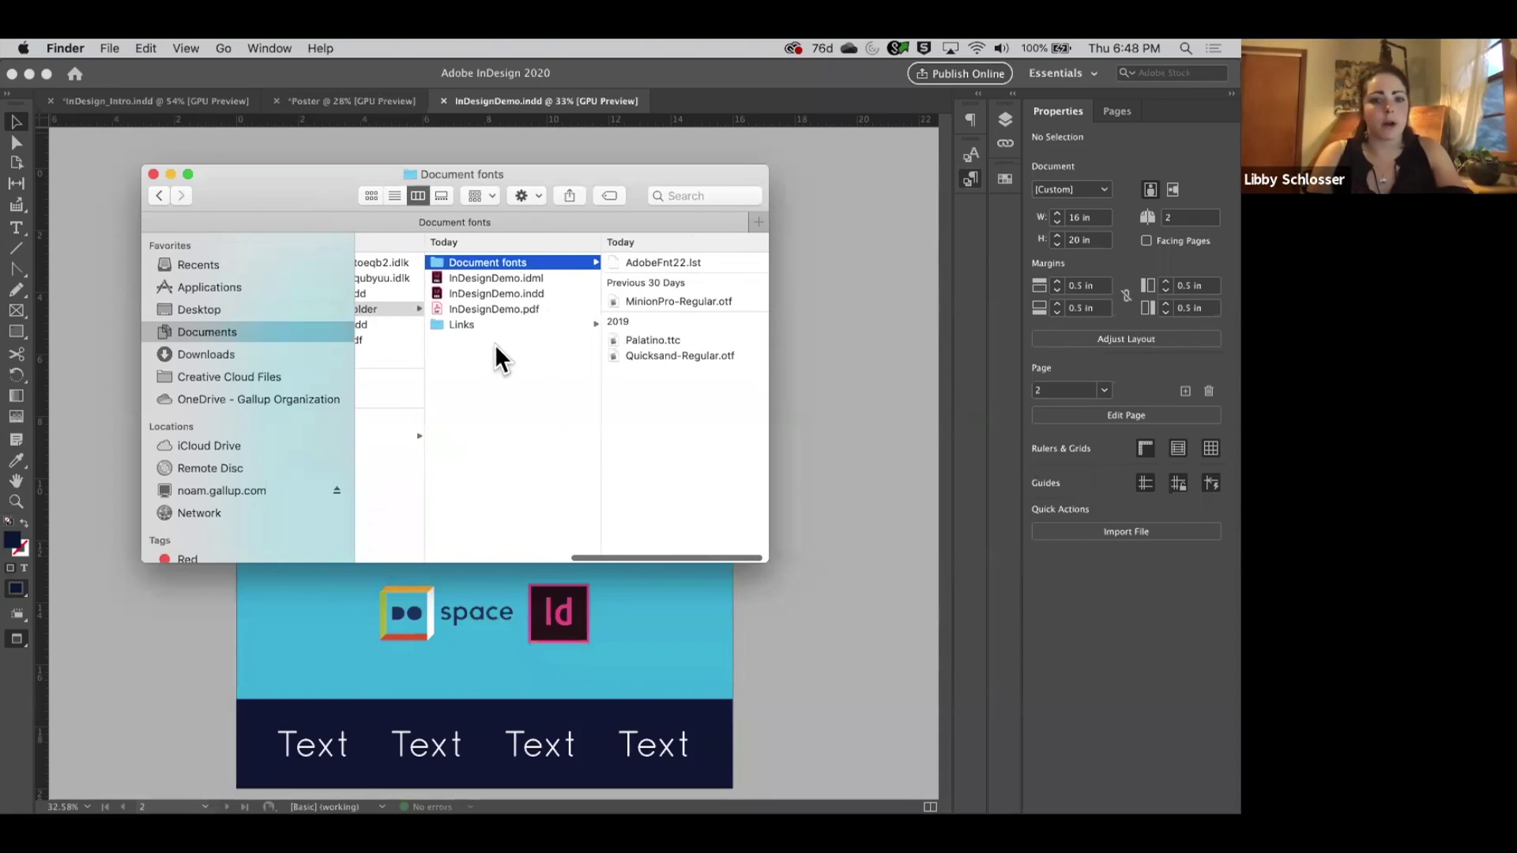
pyautogui.scroll(-2, 346, 400)
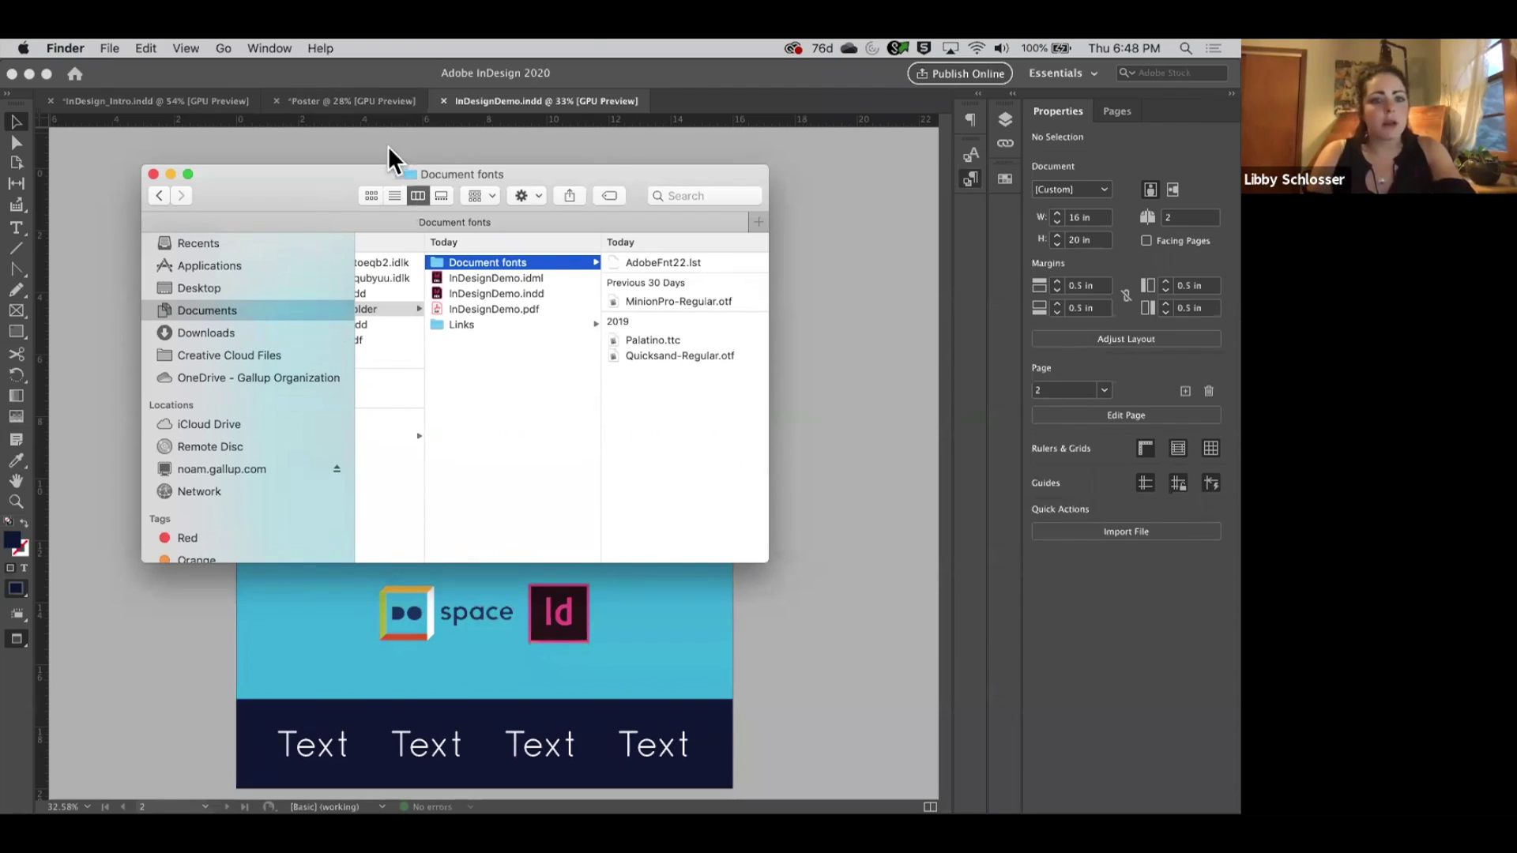
pyautogui.moveTo(320, 167)
pyautogui.mouseDown()
pyautogui.moveTo(351, 199)
pyautogui.moveTo(345, 169)
pyautogui.mouseUp()
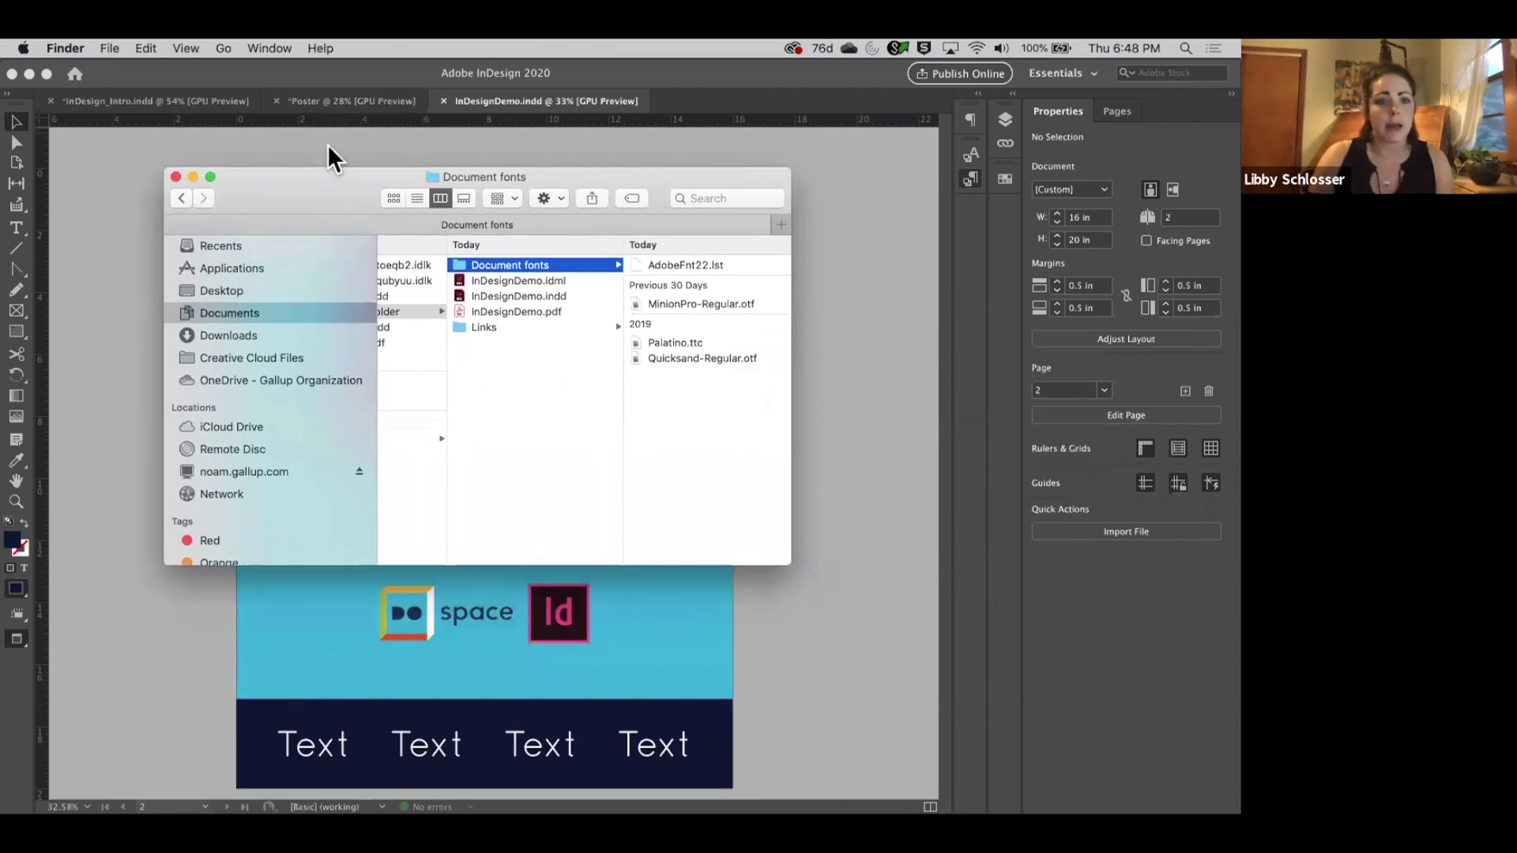
# Return to InDesign, switch to the InDesign_Intro document and show its last page in Presentation mode.
pyautogui.click(322, 101)
pyautogui.click(323, 102)
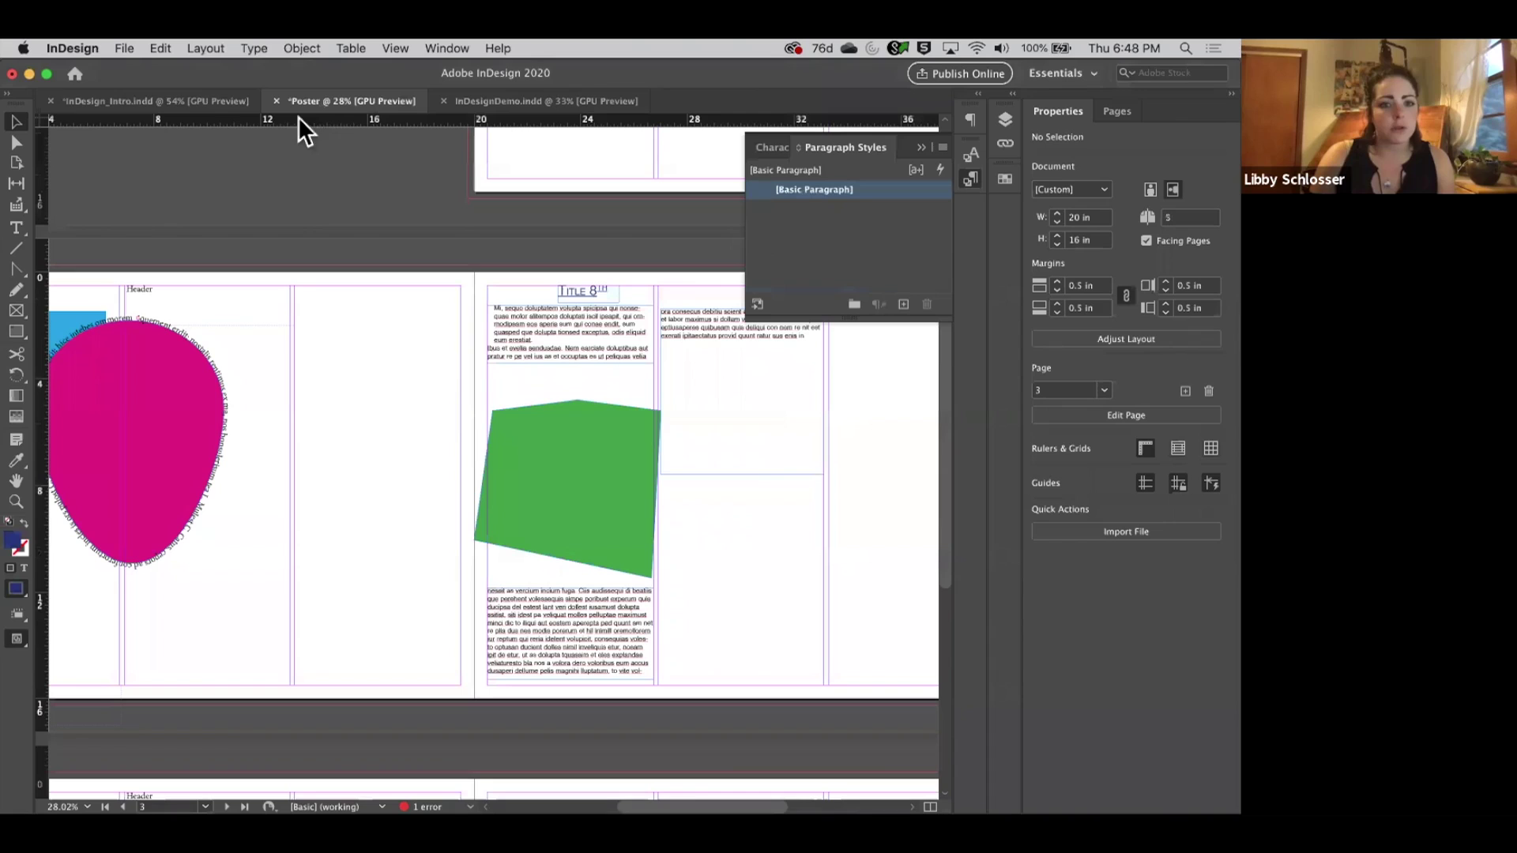
pyautogui.click(214, 111)
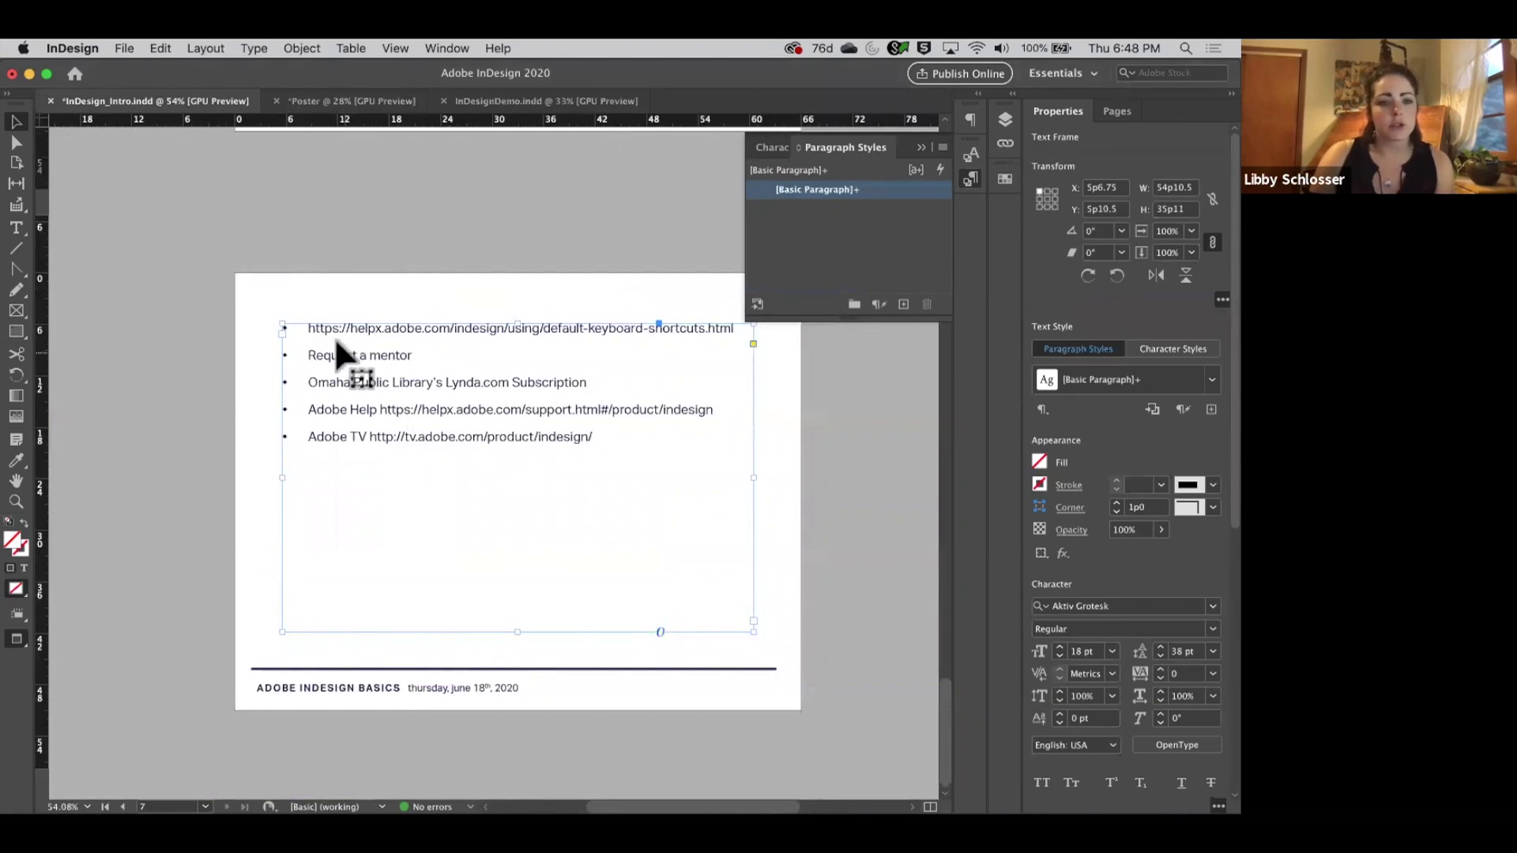
pyautogui.hotkey('shift', 'w')
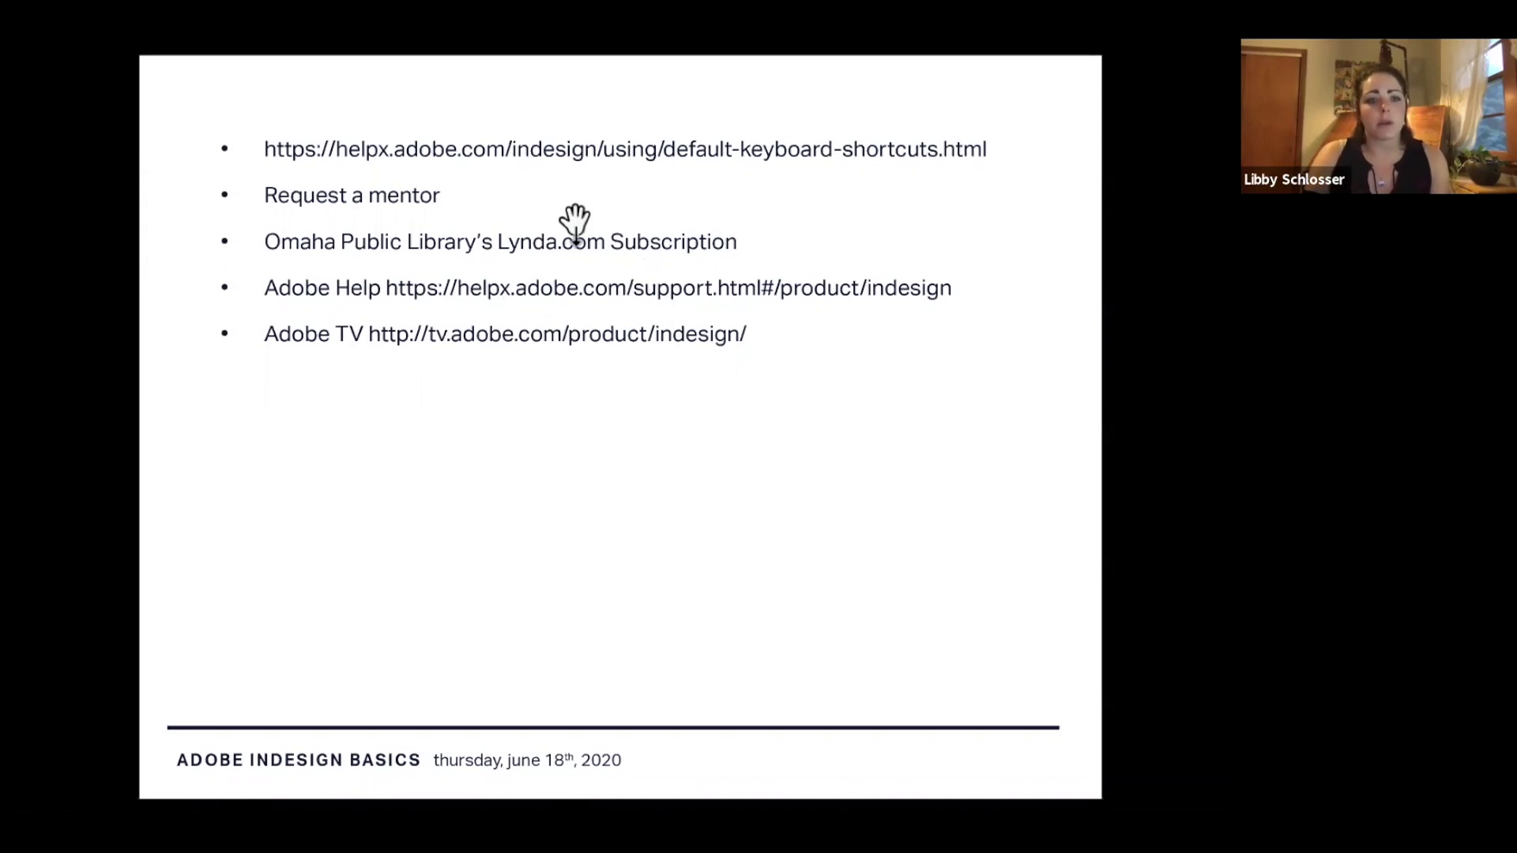
# Exit the presentation, restart it from the title page and page through to the closing list of learning resources.
pyautogui.press('Escape')
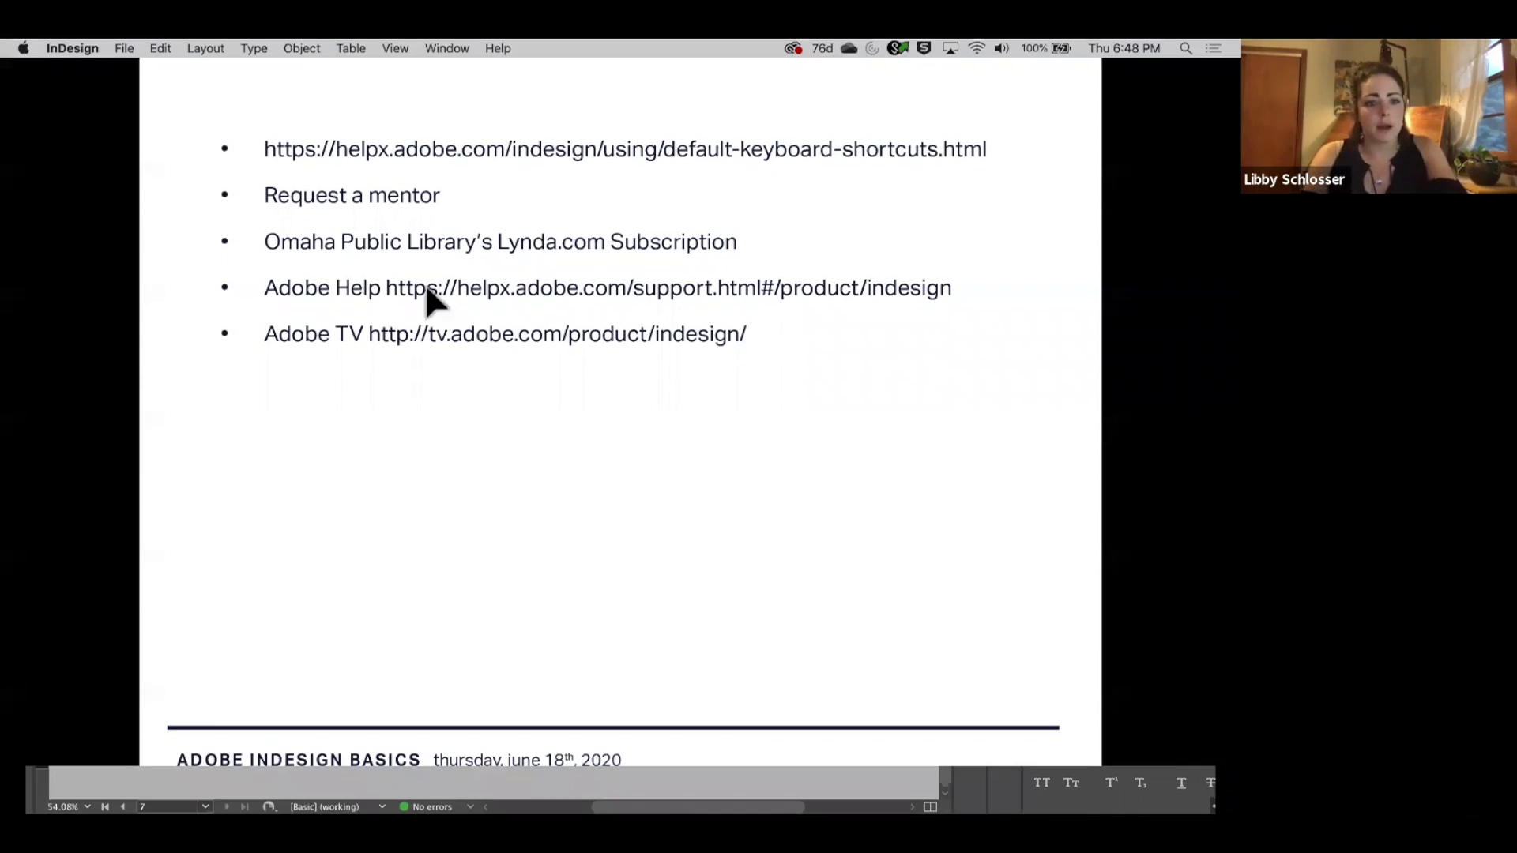
pyautogui.moveTo(580, 437); pyautogui.dragTo(274, 410)
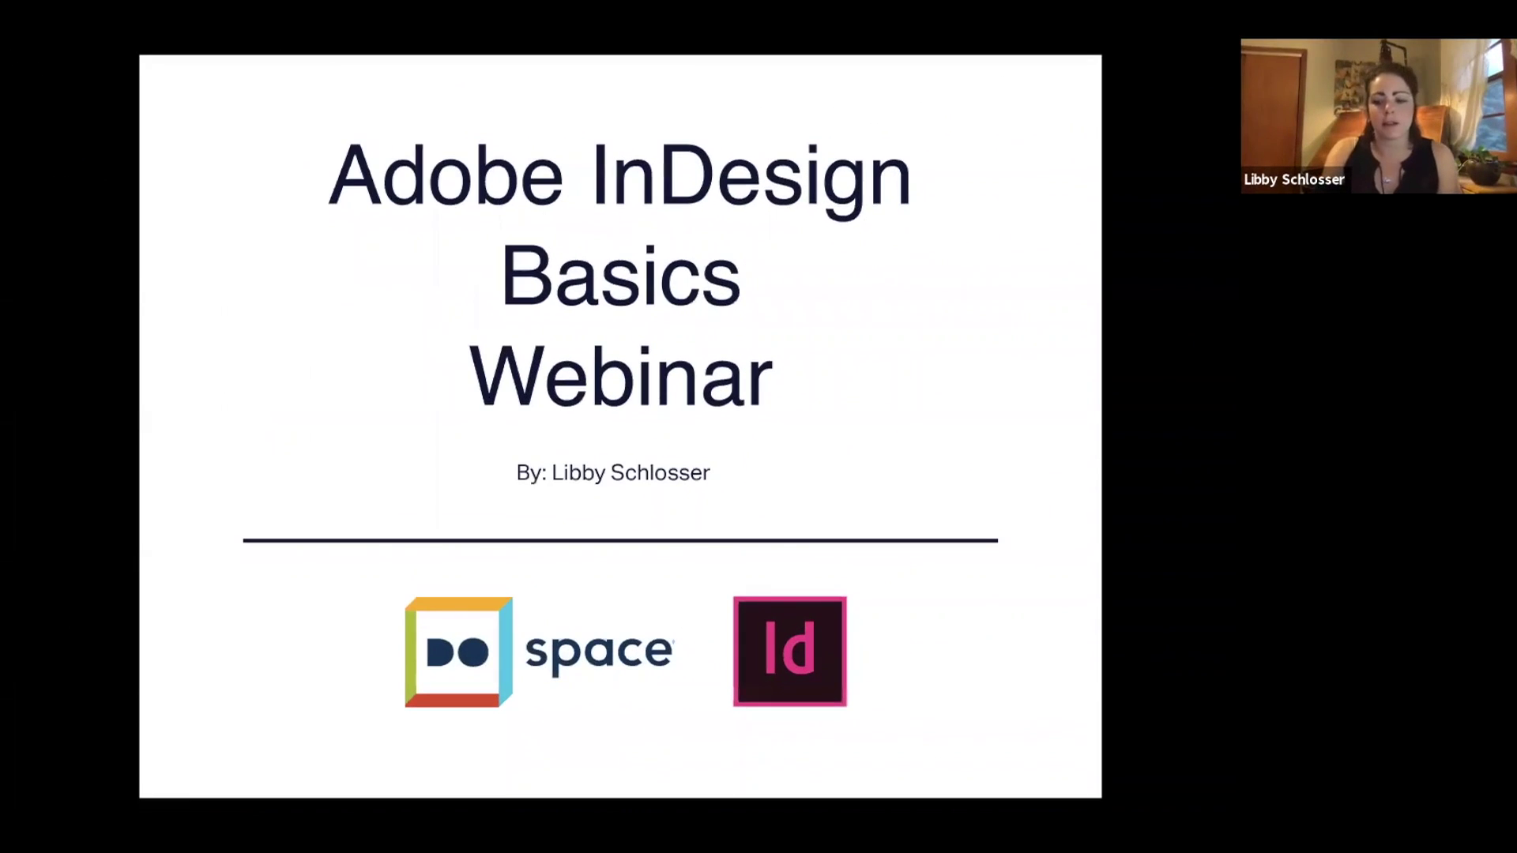
pyautogui.click(335, 203)
pyautogui.click(335, 203)
pyautogui.click(335, 203)
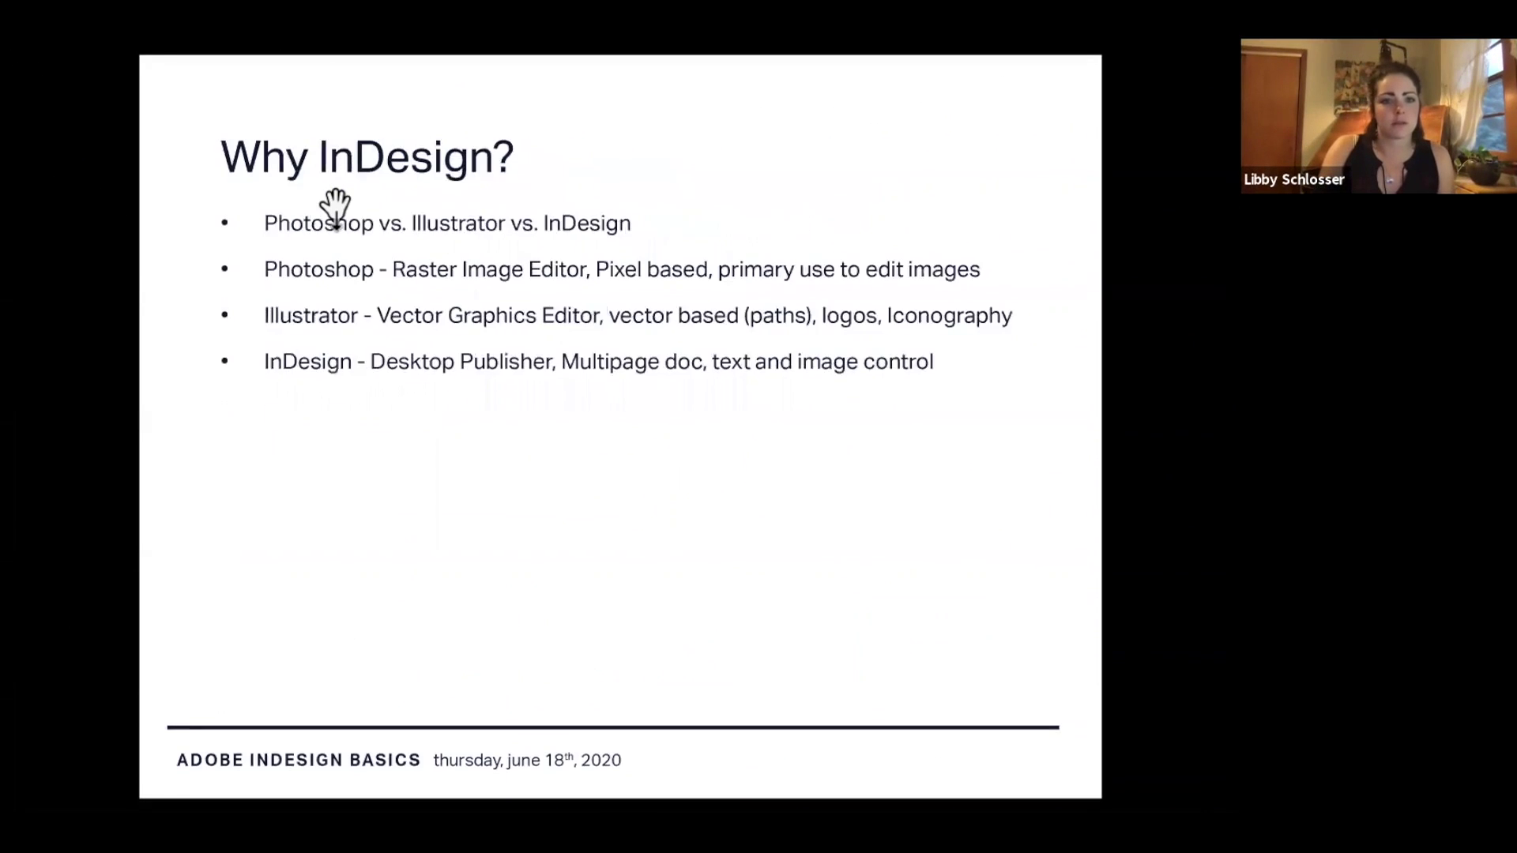
pyautogui.click(335, 207)
pyautogui.click(335, 207)
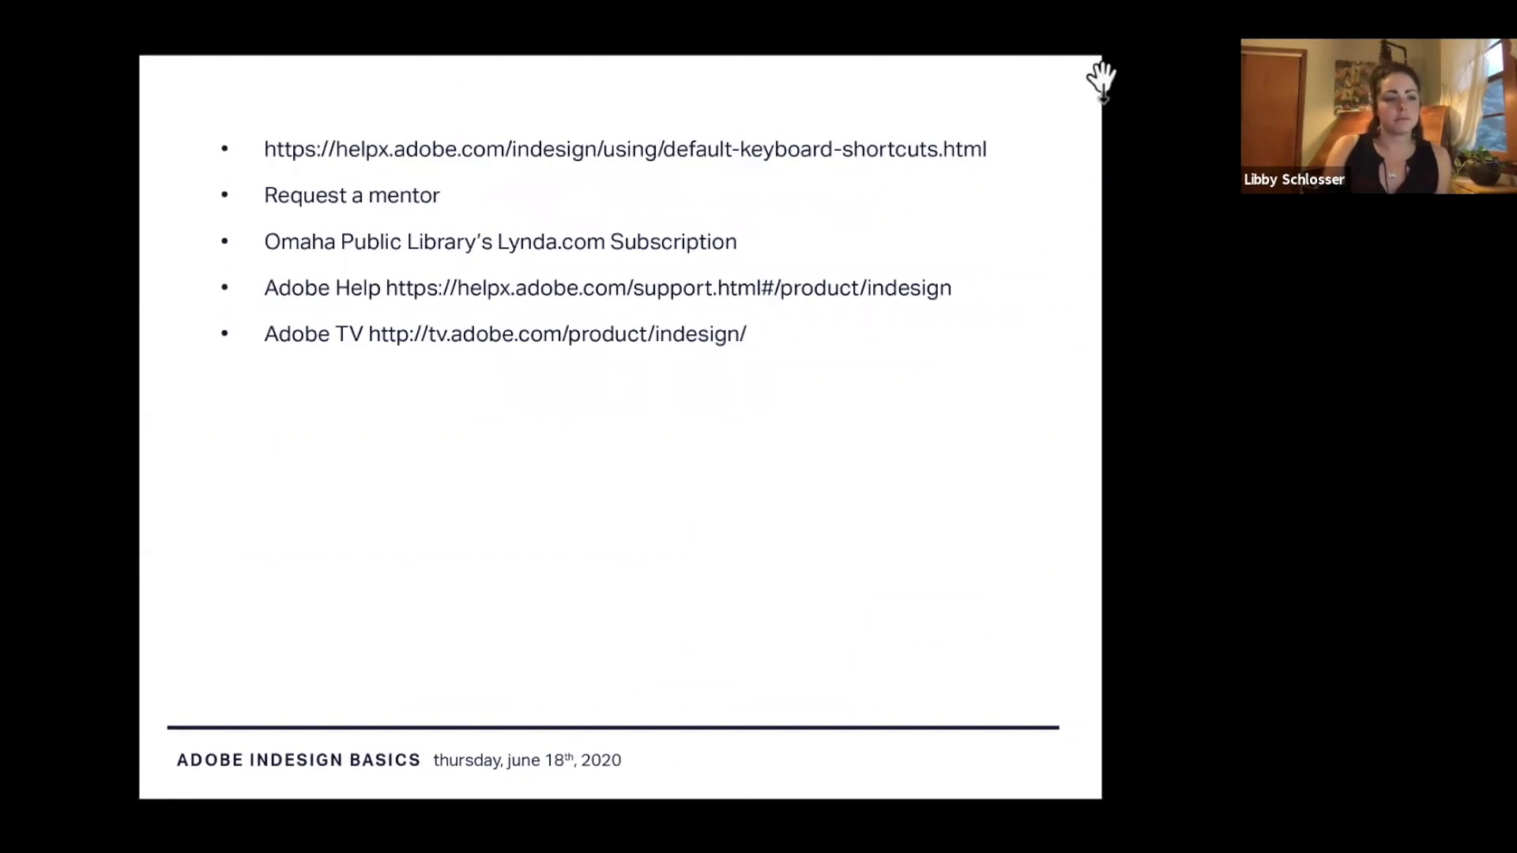